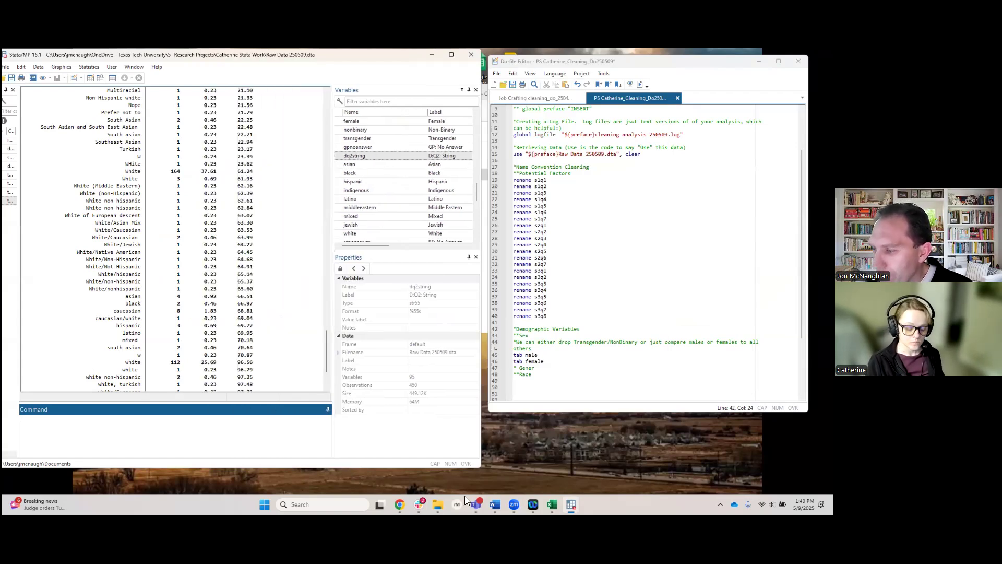
# Switch to File Explorer, select the Raw Data 250509 Stata dataset in the Catherine Stata Work folder, and return to Stata
pyautogui.click(437, 504)
pyautogui.doubleClick(324, 177)
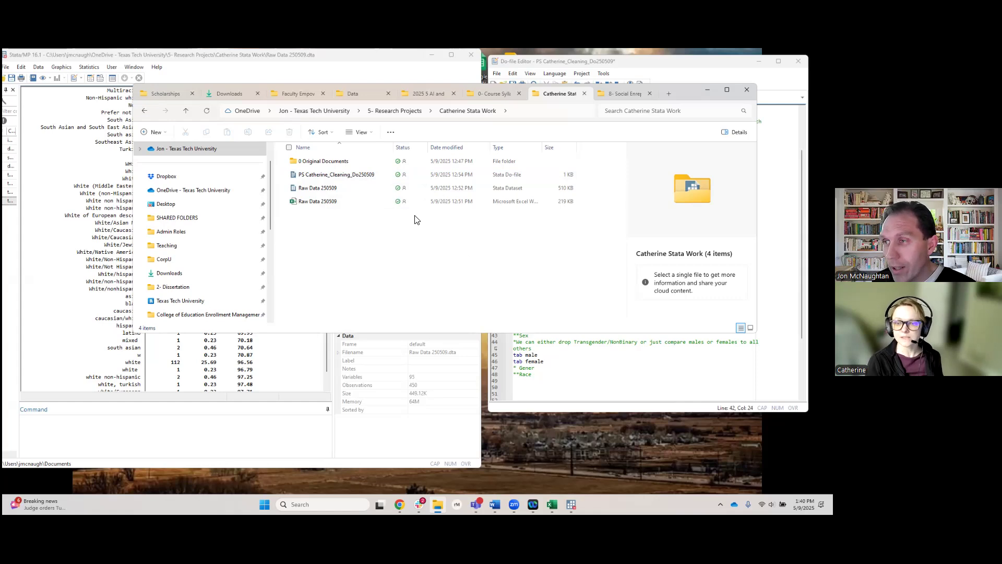
pyautogui.click(328, 191)
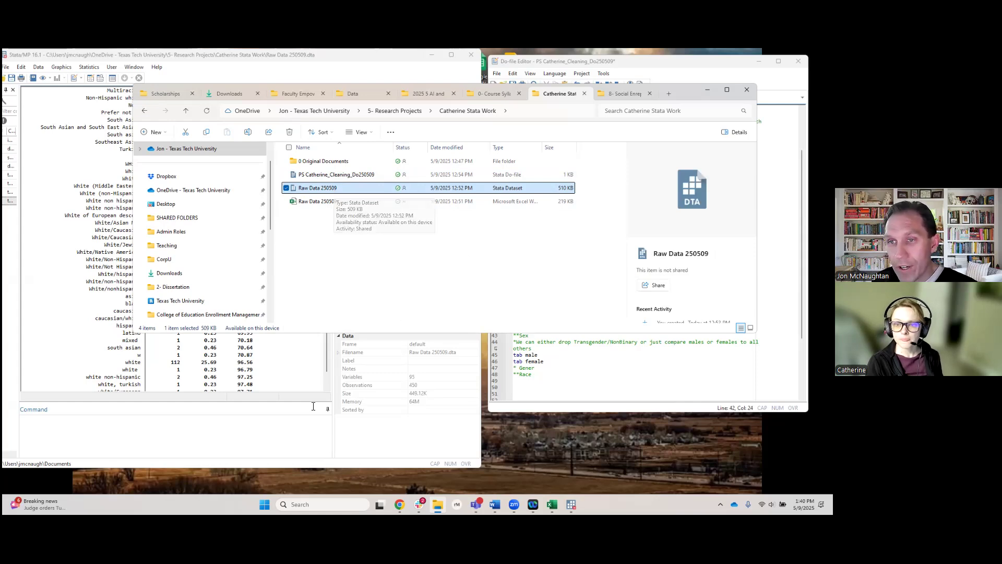
pyautogui.click(300, 424)
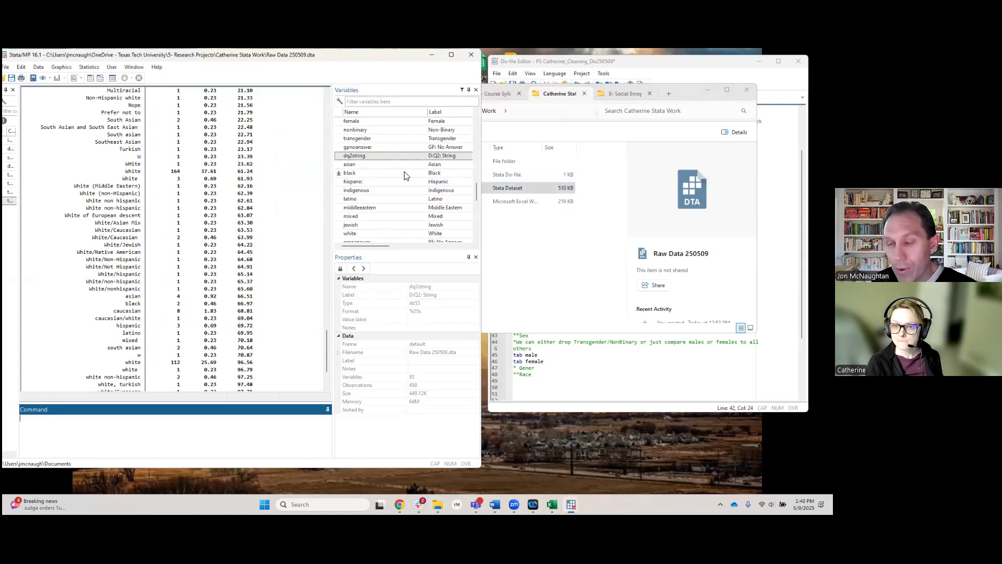
# Look over the variable list, open the Excel spreadsheet import dialog to view its options, and close it without importing
pyautogui.scroll(-1, 419, 182)
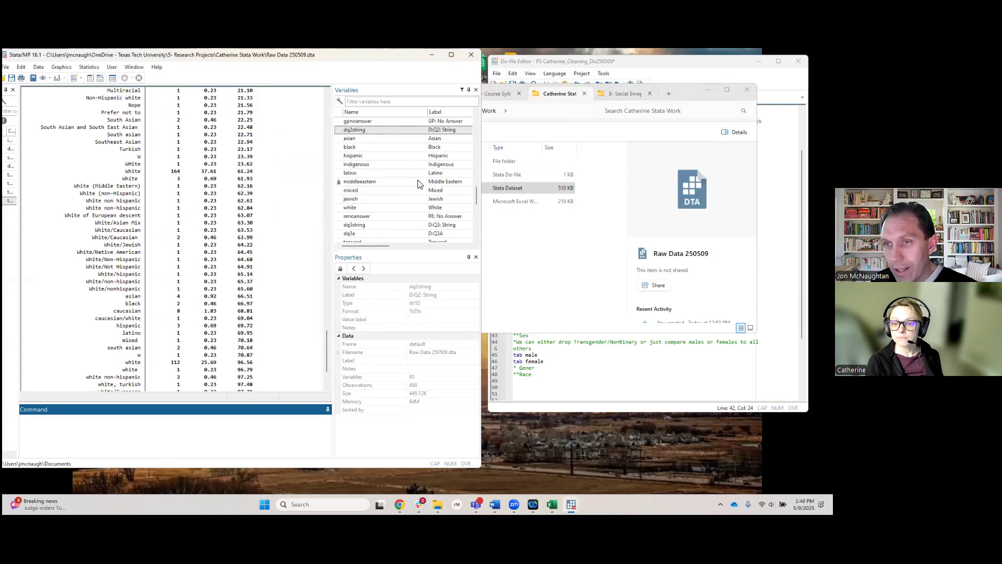
pyautogui.scroll(2, 419, 182)
pyautogui.click(21, 67)
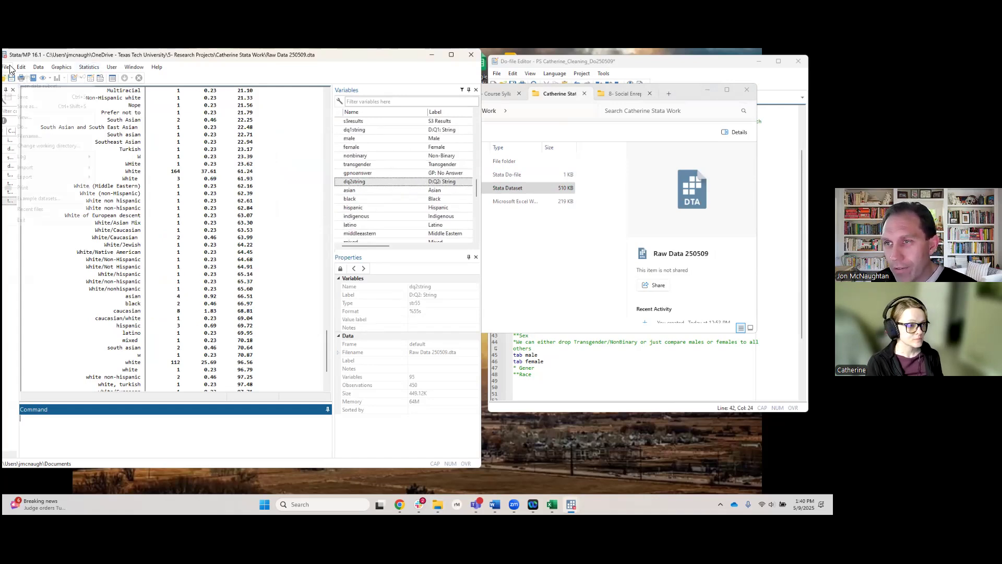
pyautogui.click(5, 67)
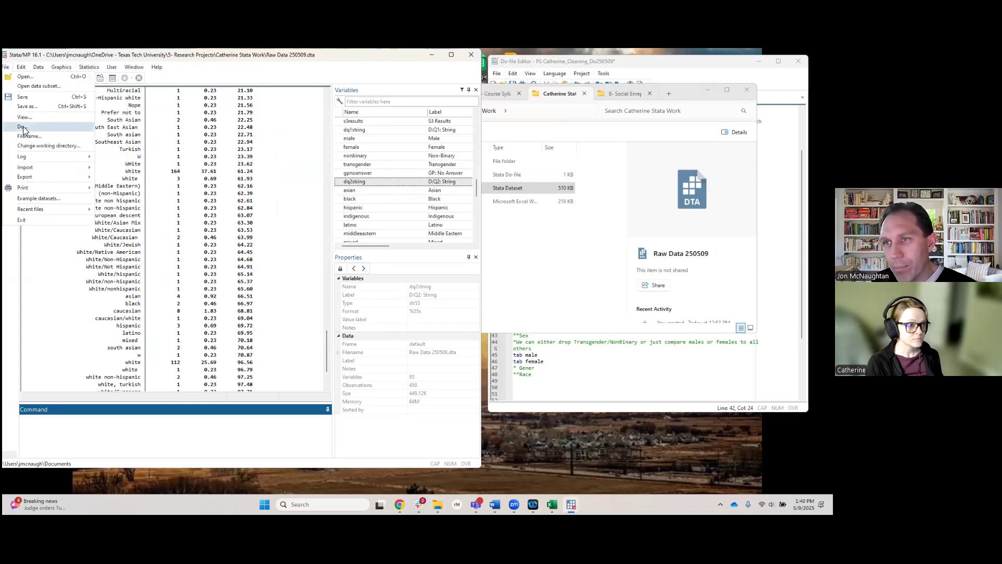
pyautogui.moveTo(37, 167)
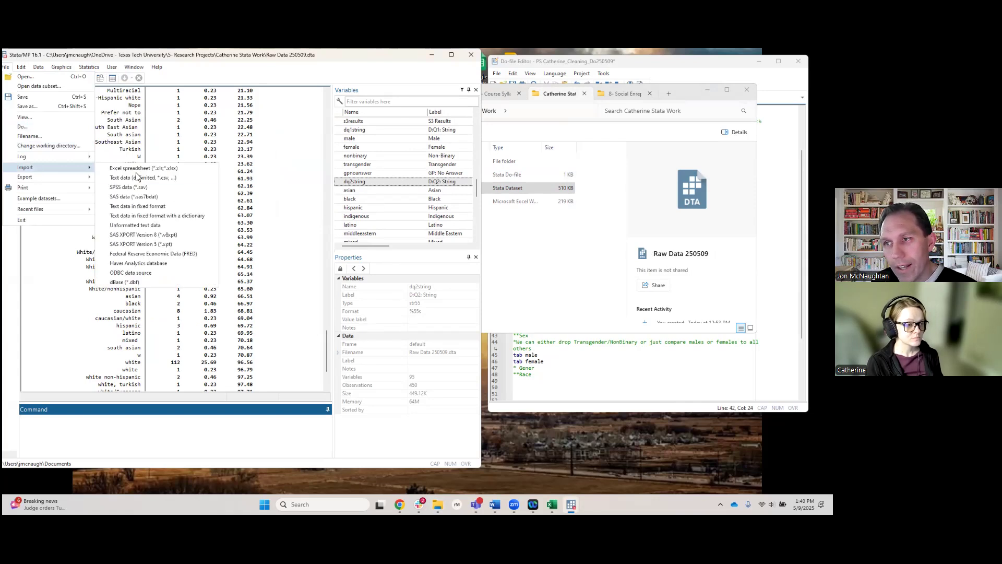
pyautogui.click(141, 170)
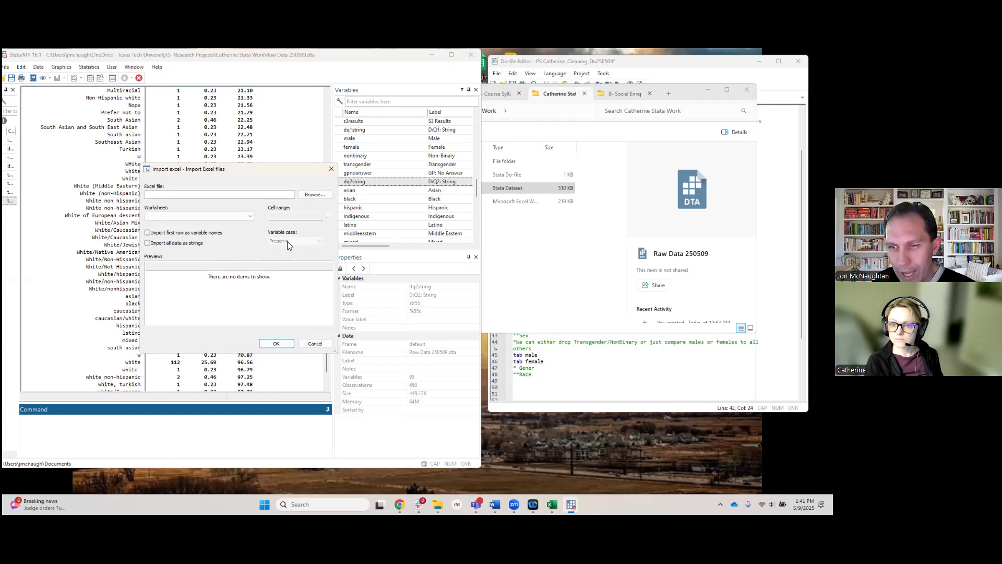
pyautogui.click(330, 170)
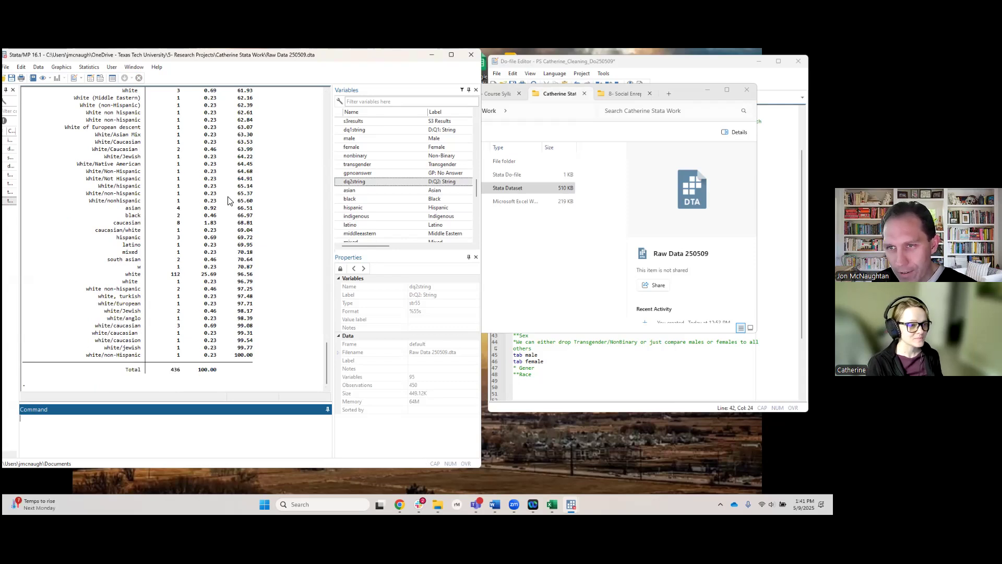
# Review the race category tabulation in the results and the opening lines of the cleaning do-file
pyautogui.scroll(2, 228, 200)
pyautogui.scroll(6, 228, 201)
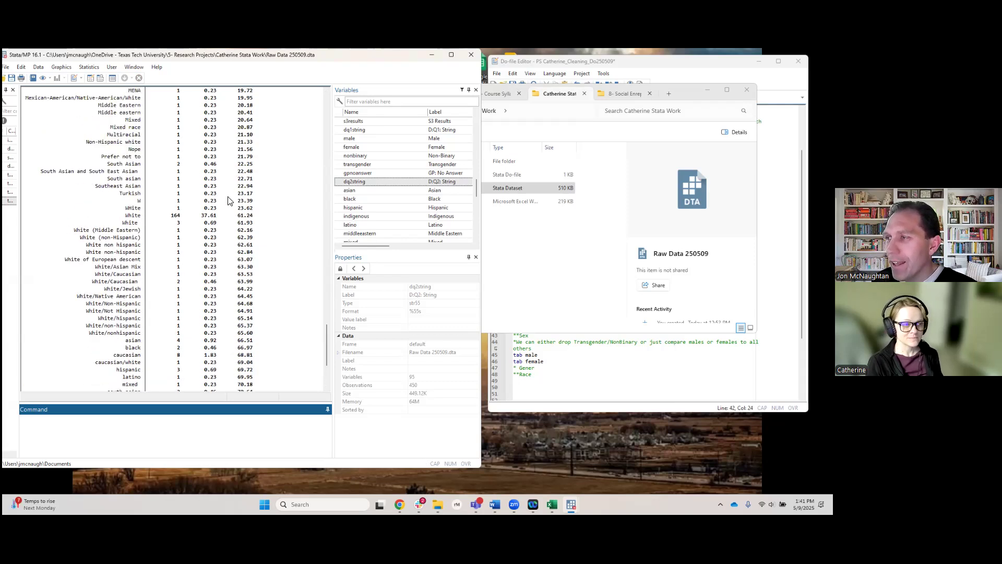
pyautogui.click(576, 362)
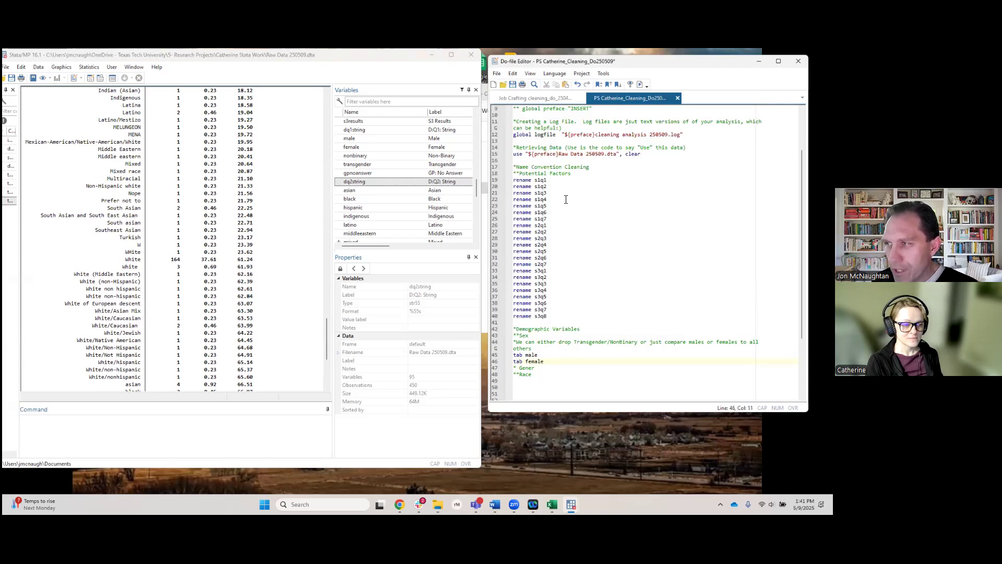
pyautogui.scroll(3, 558, 154)
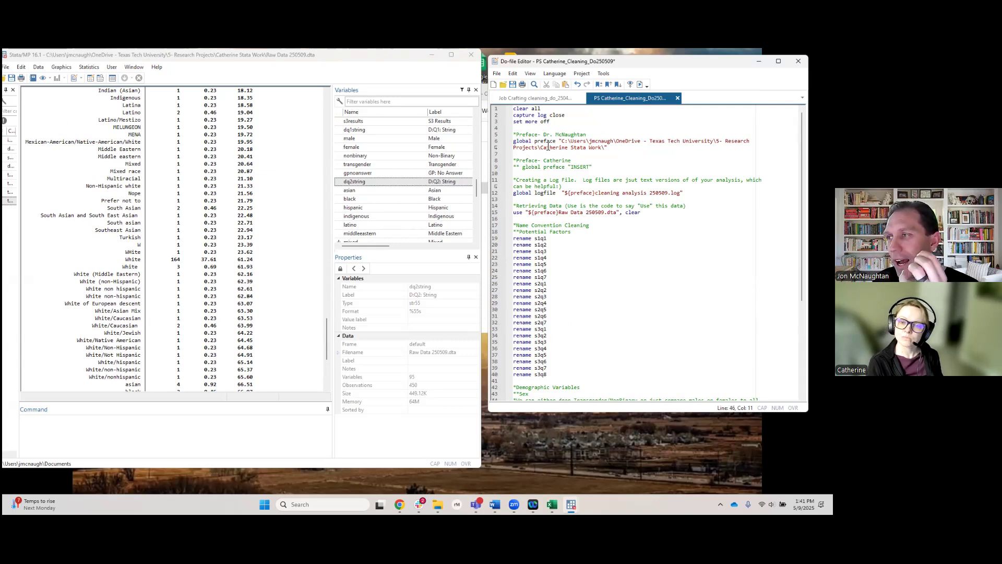
# Try commenting out the first global preface line with **, remove the marks, and highlight the INSERT placeholder in the second preface line
pyautogui.doubleClick(552, 142)
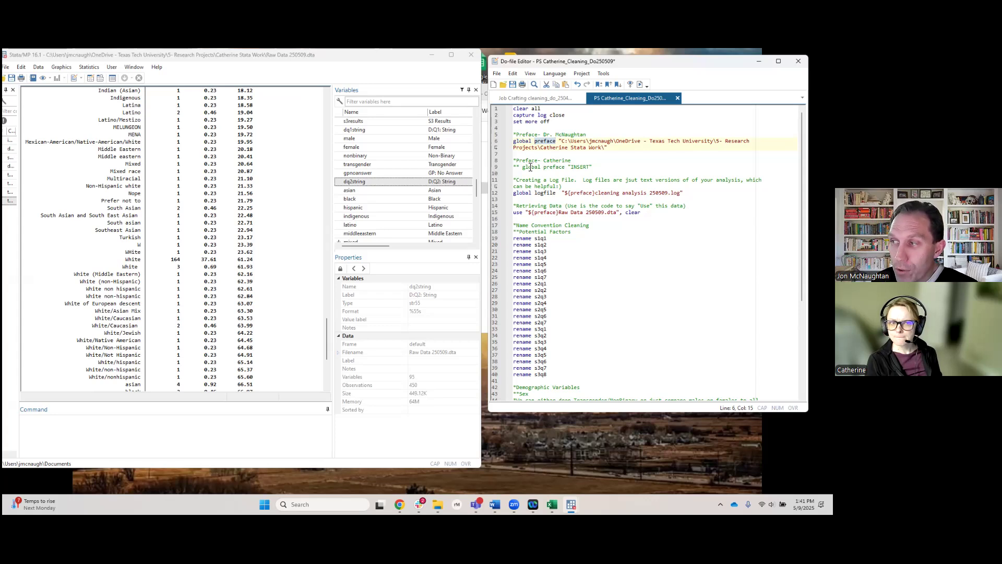
pyautogui.click(515, 142)
pyautogui.write('**')
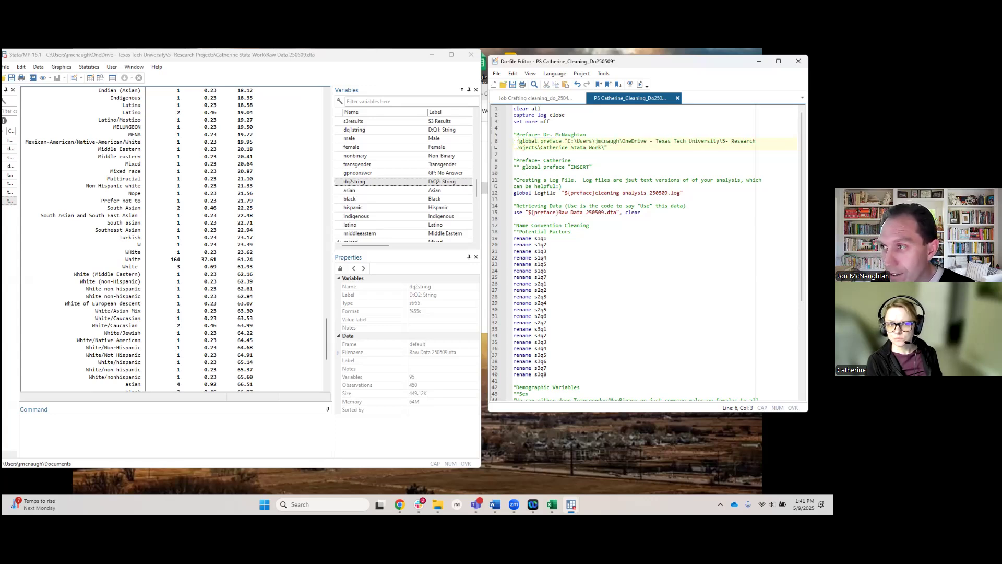
pyautogui.press('BackSpace')
pyautogui.press('BackSpace')
pyautogui.click(518, 167)
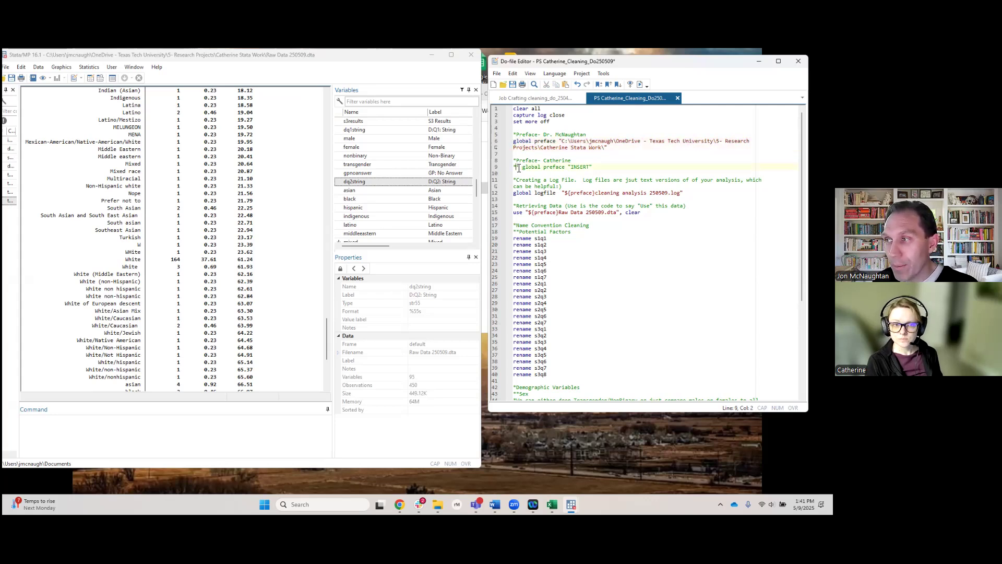
pyautogui.doubleClick(578, 167)
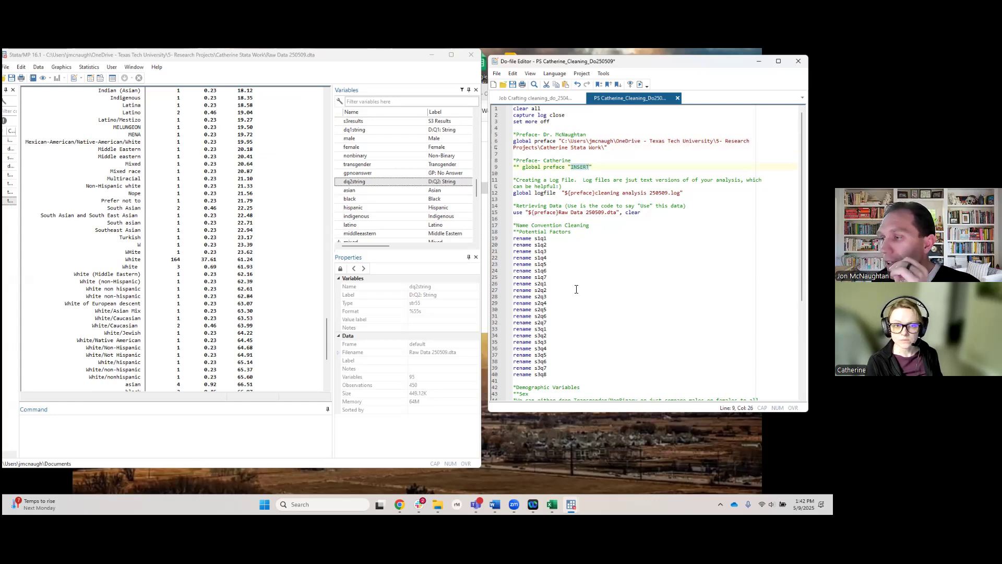
# Add a log close line directly beneath the Save Clean Data File comment in the do-file
pyautogui.scroll(-5, 576, 289)
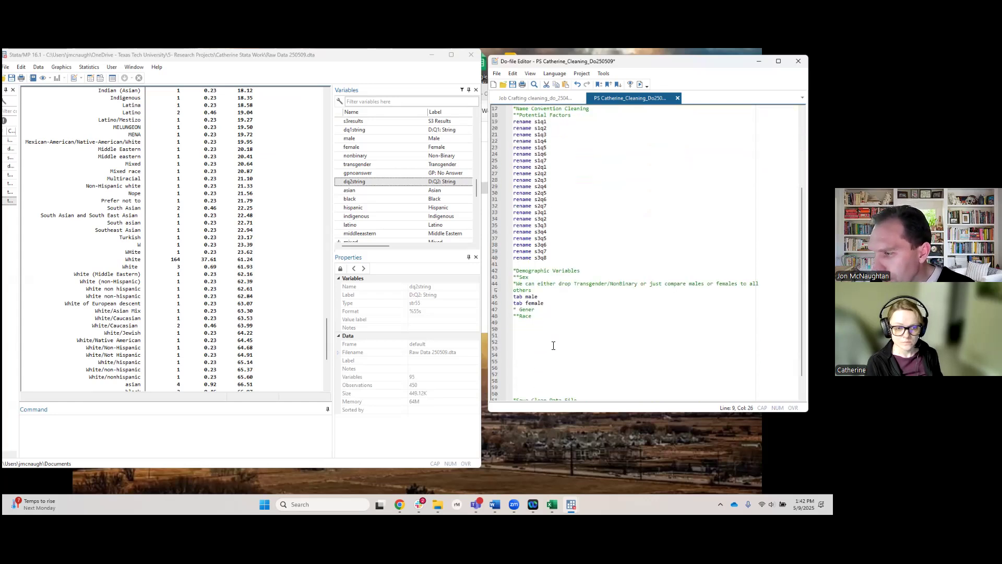
pyautogui.scroll(-2, 553, 346)
pyautogui.click(588, 376)
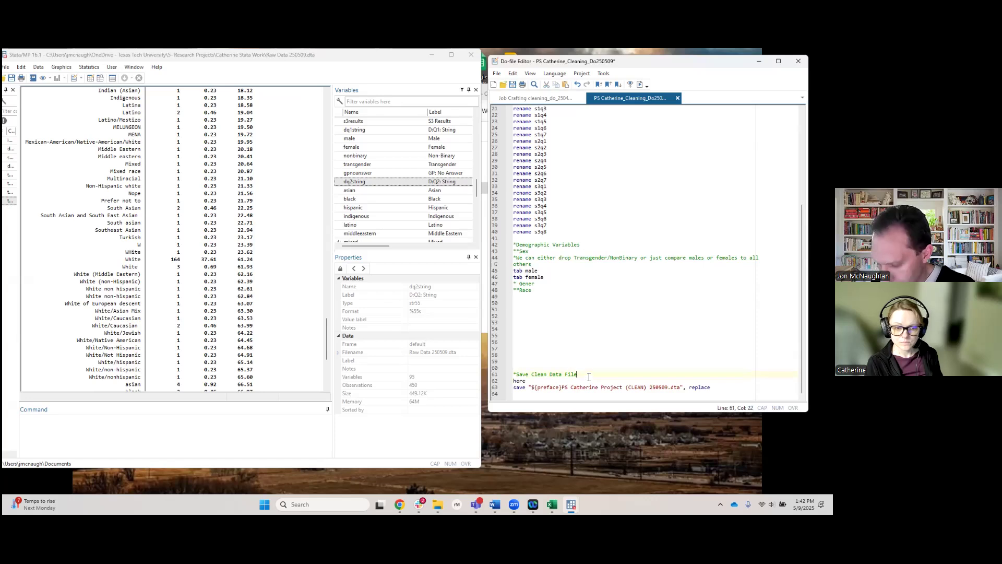
pyautogui.press('Return')
pyautogui.write('log close')
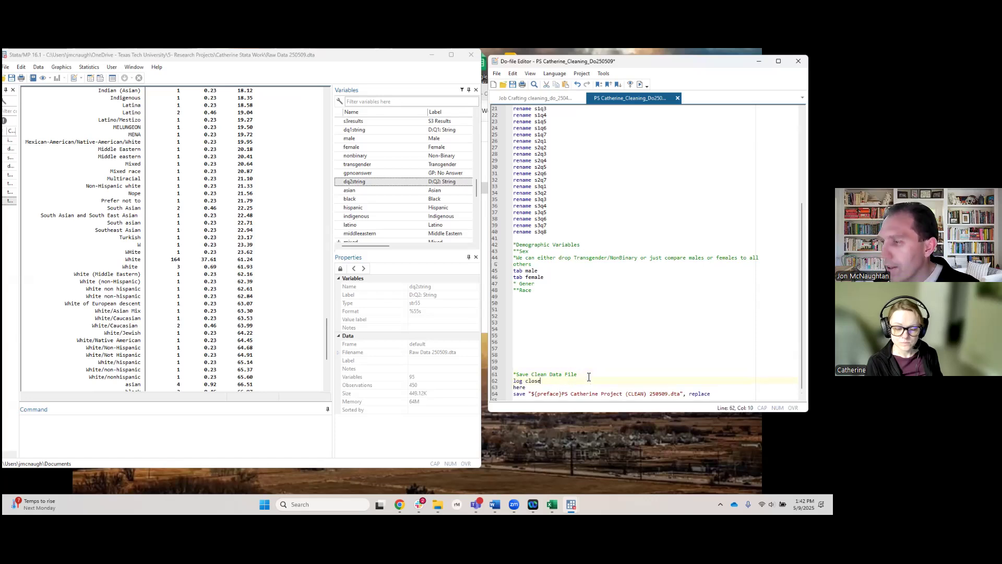
# Examine the preface reference in the do-file's data retrieval line and the first entries of the dataset's variable list
pyautogui.click(641, 155)
pyautogui.scroll(6, 643, 122)
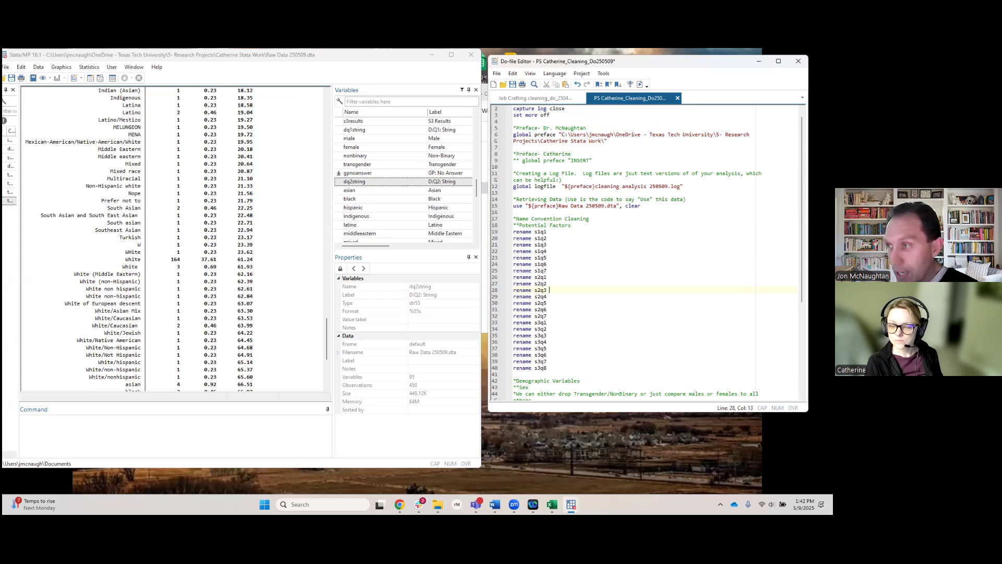
pyautogui.click(555, 210)
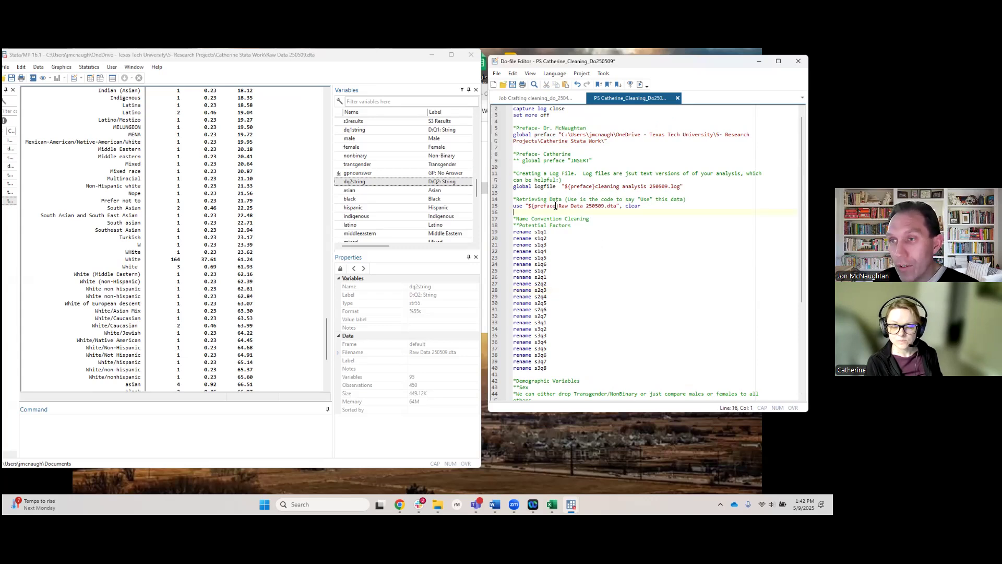
pyautogui.doubleClick(542, 208)
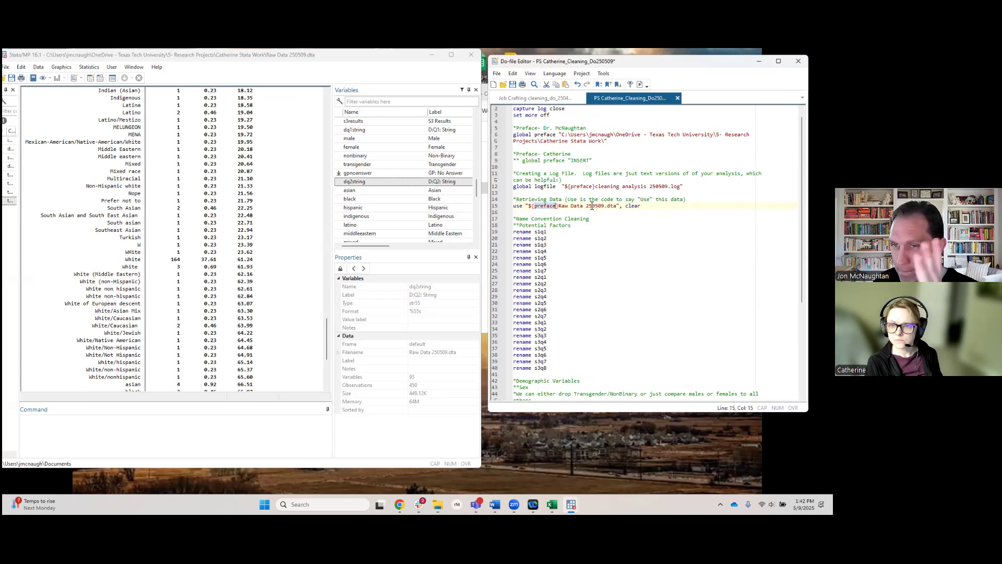
pyautogui.click(561, 233)
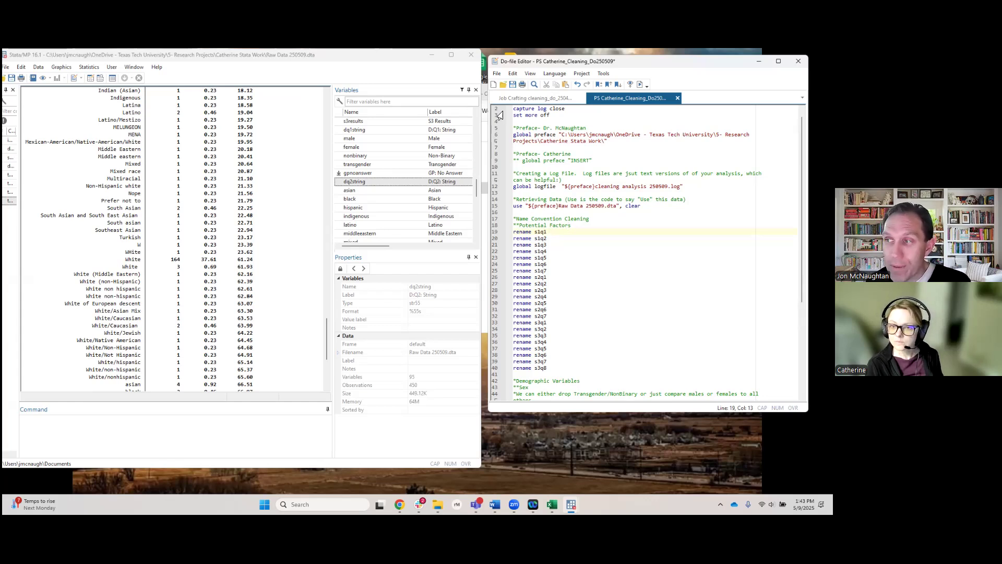
pyautogui.scroll(10, 386, 159)
pyautogui.scroll(6, 387, 159)
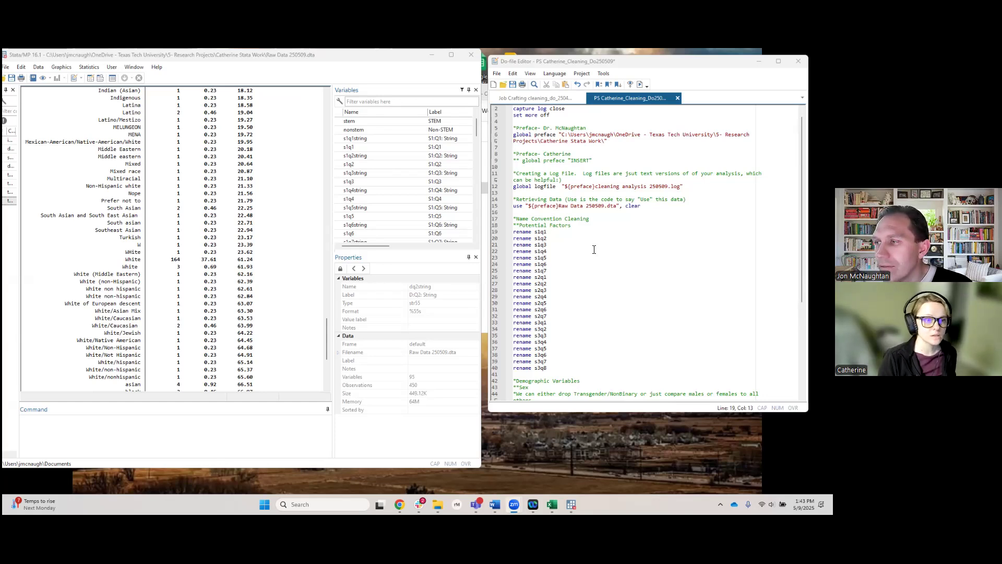
# Complete the unfinished comment above the **Race heading so it reads "* Genererate Race Categorical"
pyautogui.click(554, 233)
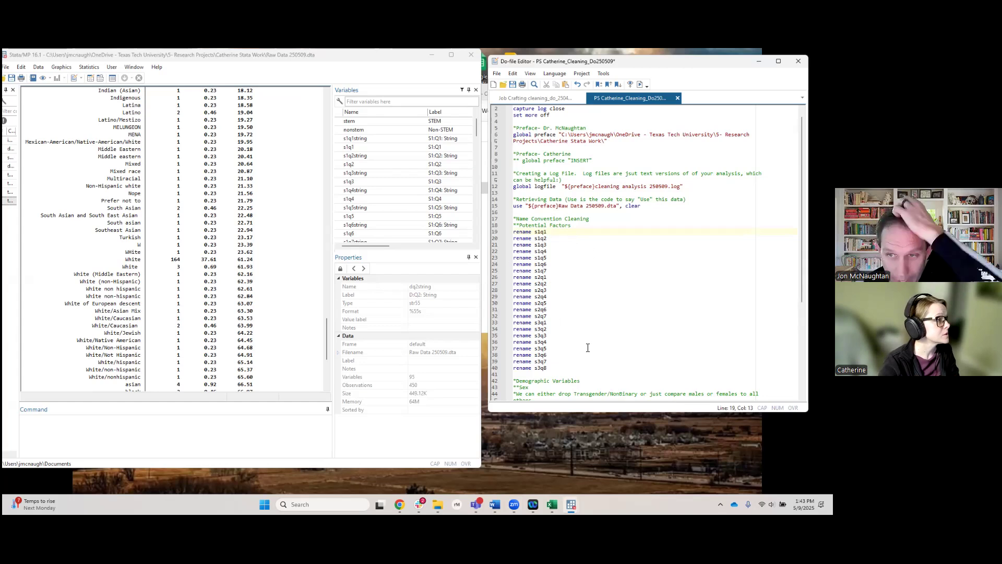
pyautogui.scroll(-1, 572, 329)
pyautogui.scroll(1, 568, 339)
pyautogui.scroll(-4, 568, 341)
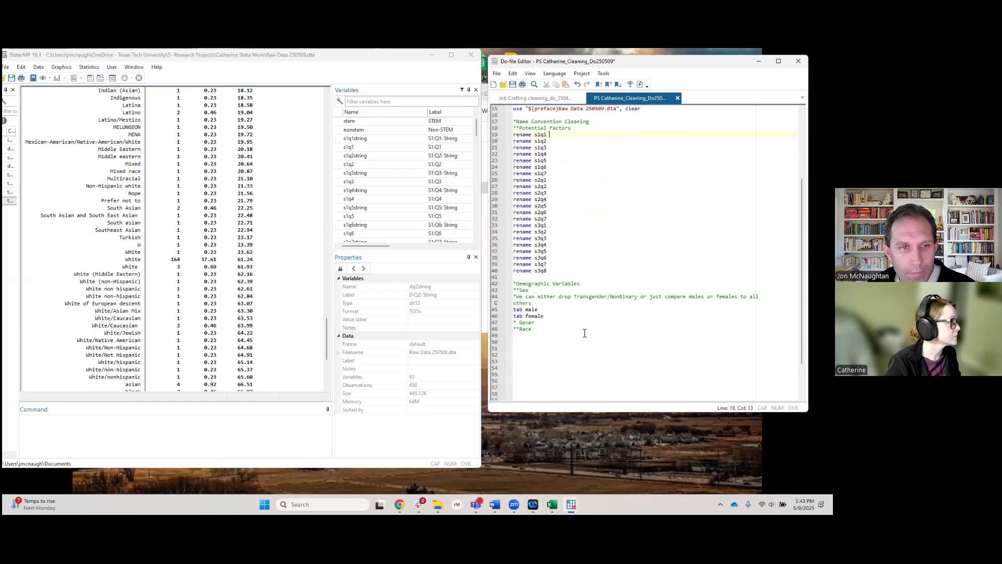
pyautogui.click(538, 329)
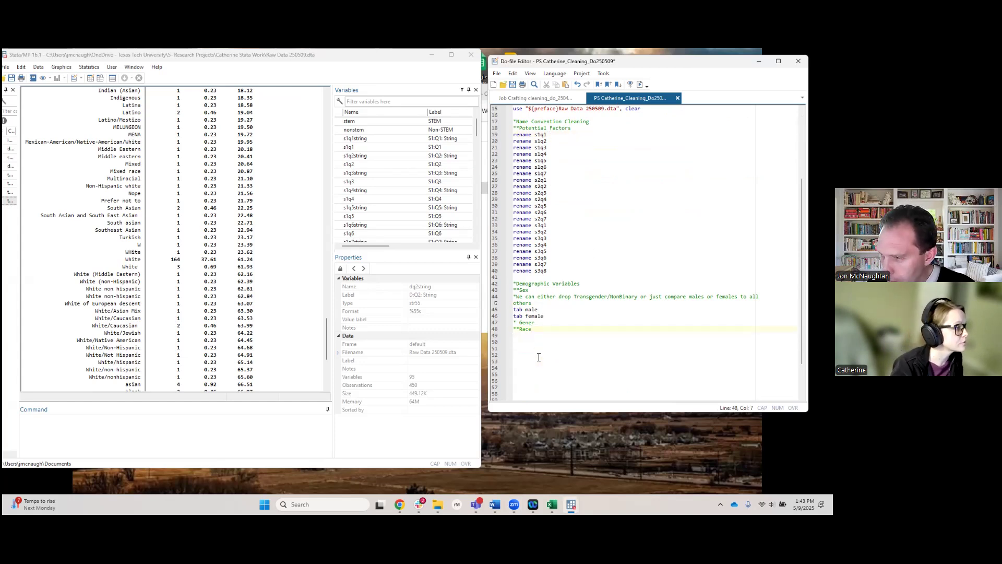
pyautogui.press('Up')
pyautogui.press('Home')
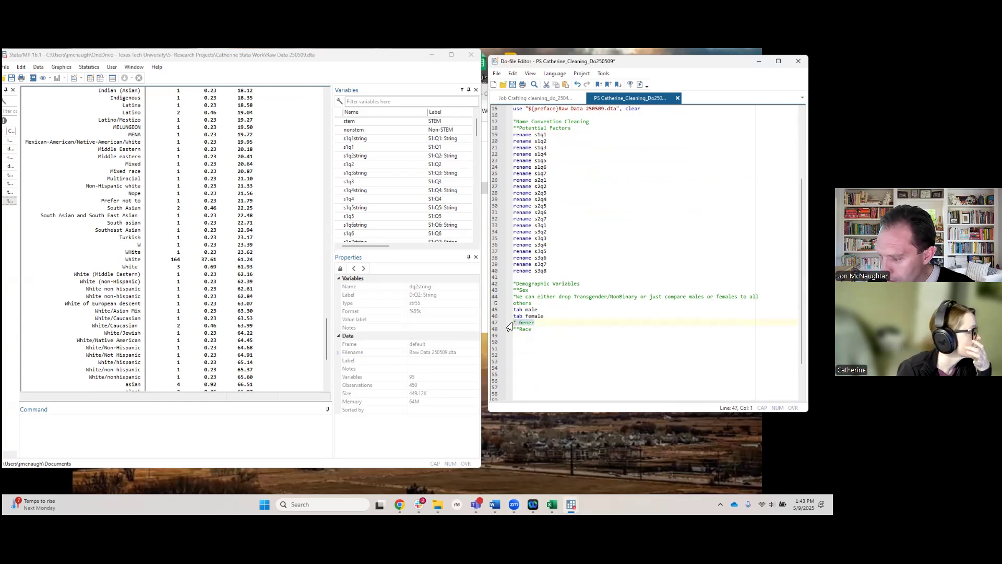
pyautogui.click(540, 326)
pyautogui.write('ation')
pyautogui.write('ace Cate')
pyautogui.write('goric')
pyautogui.write('al')
# Add a line beneath the **Race comment with the command gen race_col
pyautogui.click(544, 330)
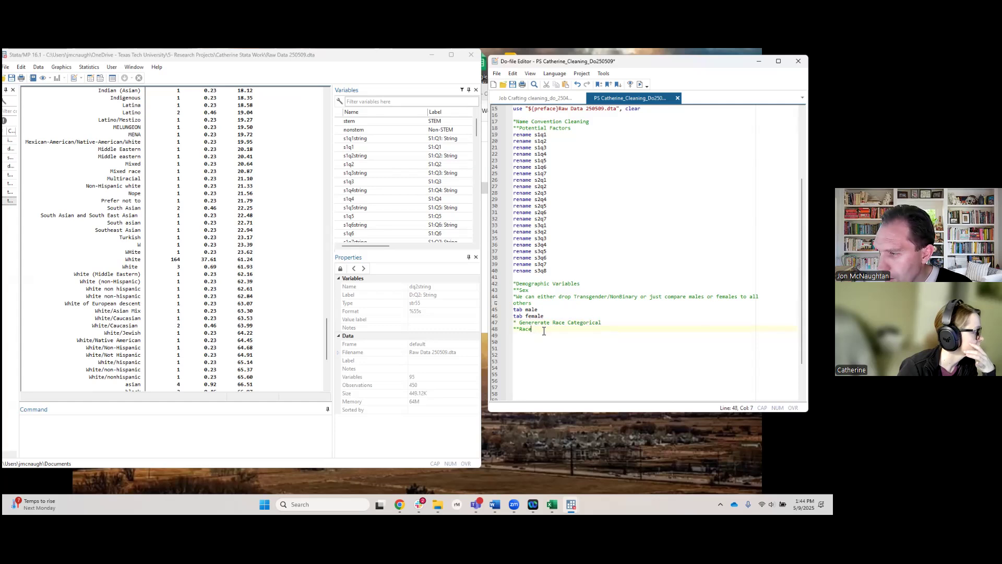
pyautogui.write('tab')
pyautogui.press('BackSpace')
pyautogui.press('BackSpace')
pyautogui.press('BackSpace')
pyautogui.write('gen ')
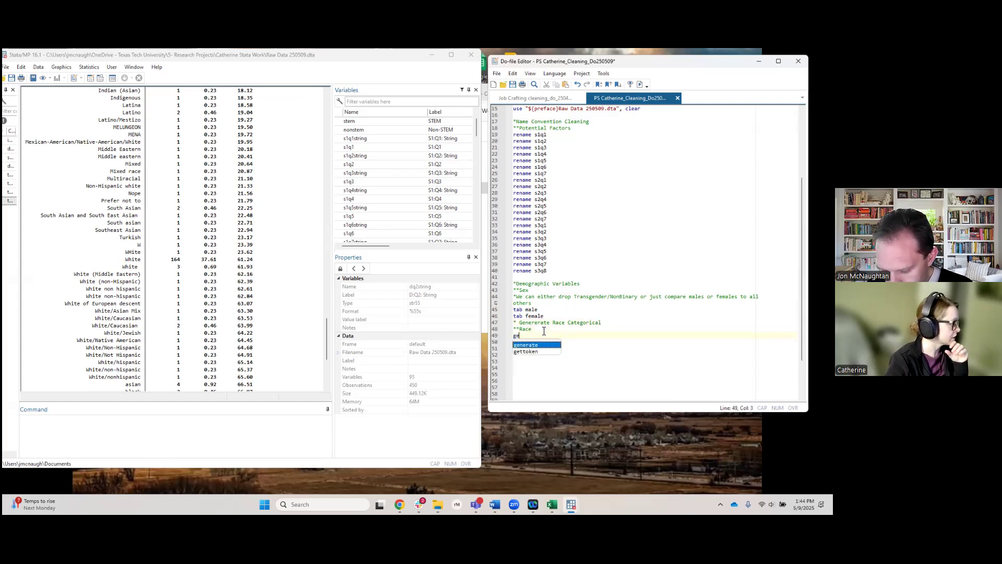
pyautogui.write('race_col')
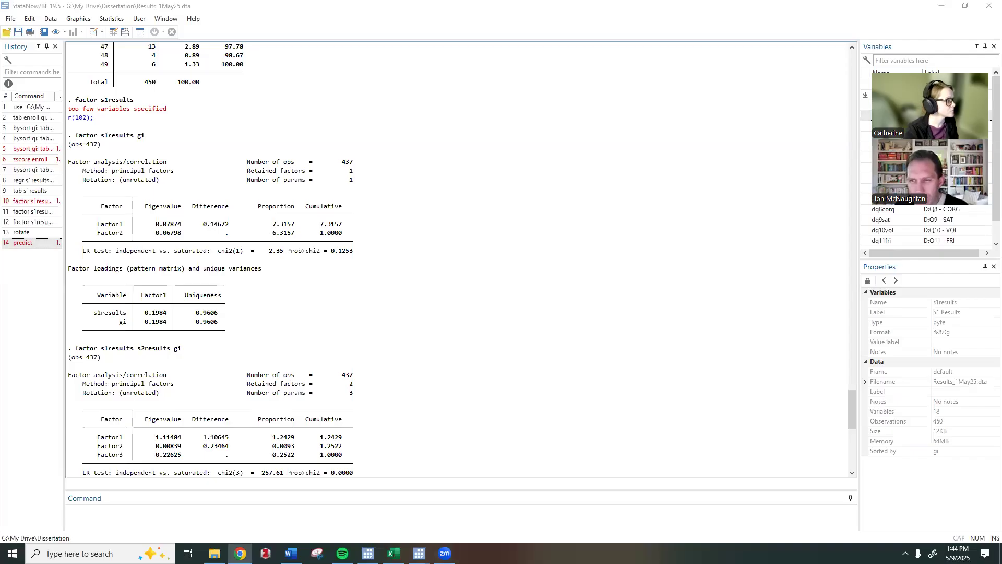
# Switch to Chrome and examine the item wording of Edmondson's Psychological Safety Scale in the ResearchGate article
pyautogui.moveTo(0, 15); pyautogui.dragTo(616, 10)
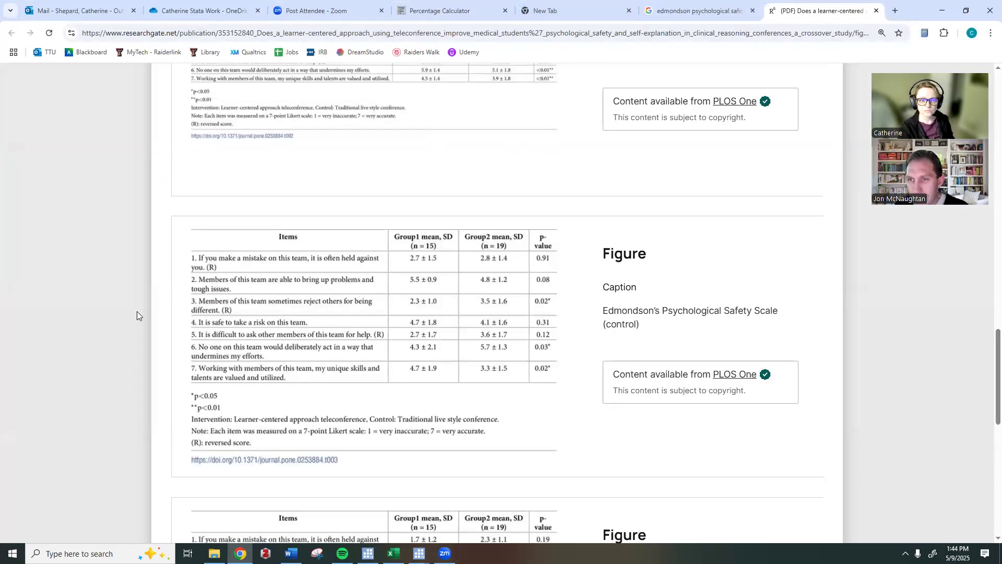
pyautogui.scroll(-1, 137, 311)
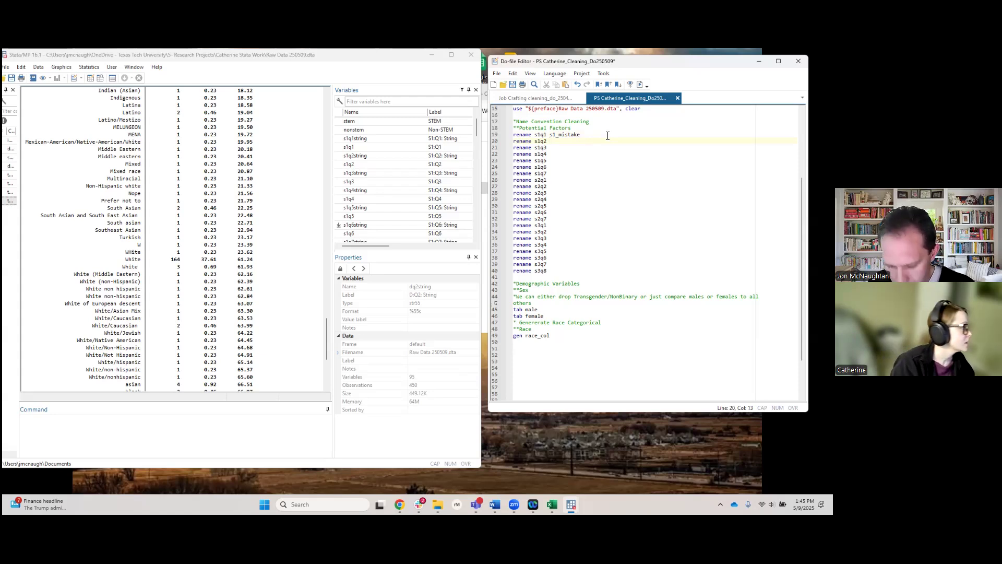
# Complete the s1q2 rename command in the do-file with the new variable name s1_sharepros
pyautogui.write('1_')
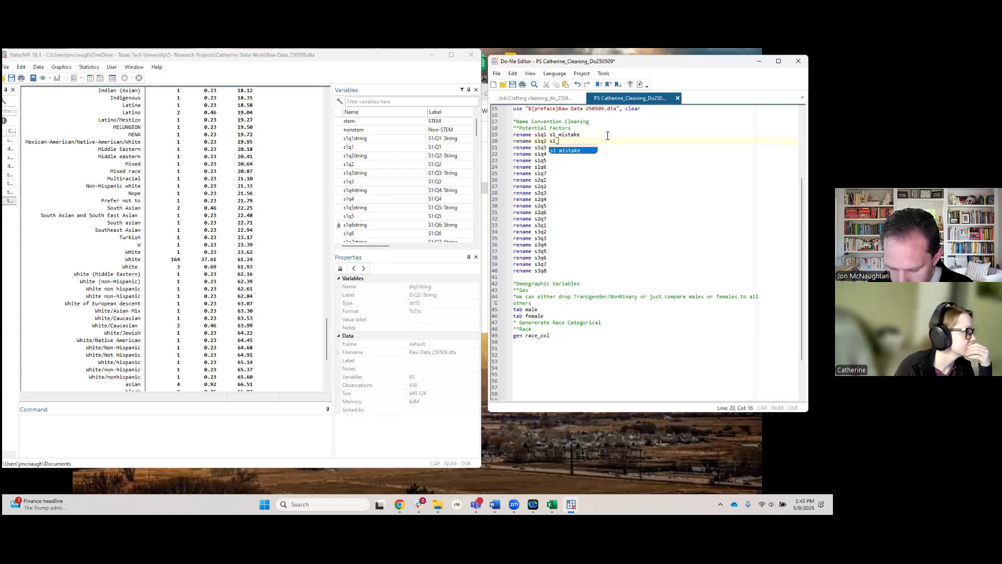
pyautogui.write('sharep')
pyautogui.write('robs')
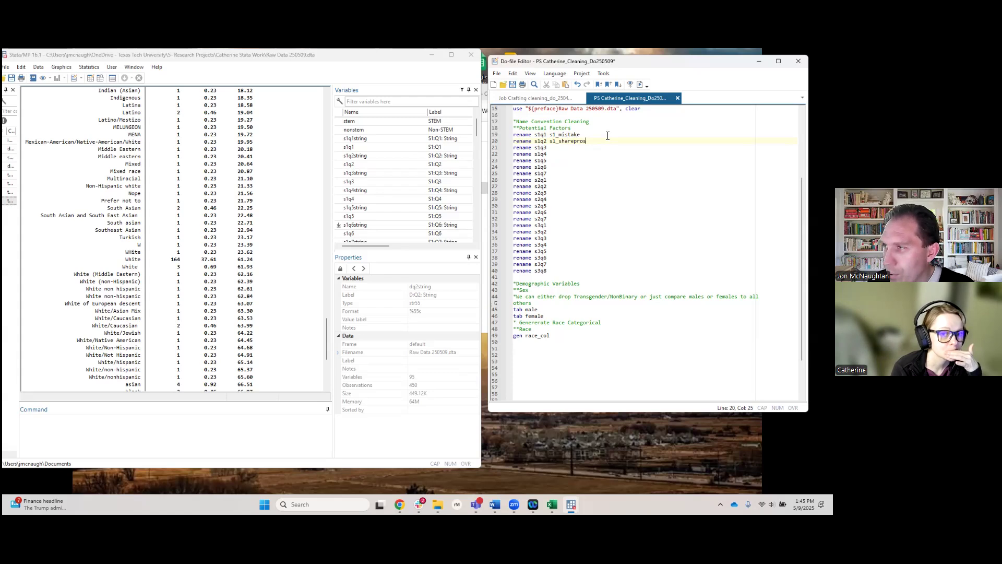
# Finish the s1q2 rename as s1_shareprobs and give s1q3 the new variable name s1_rejectdif
pyautogui.press('Return')
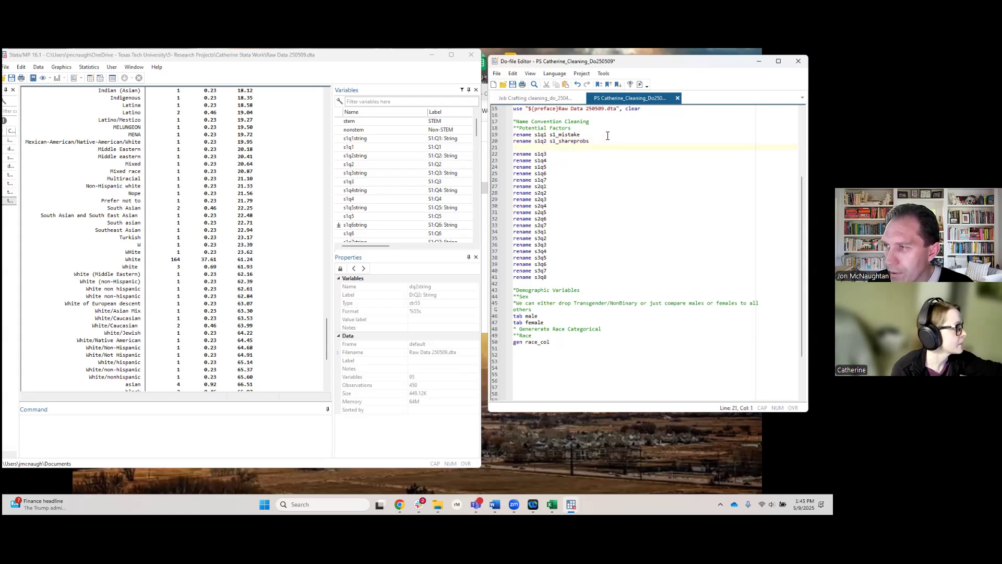
pyautogui.press('BackSpace')
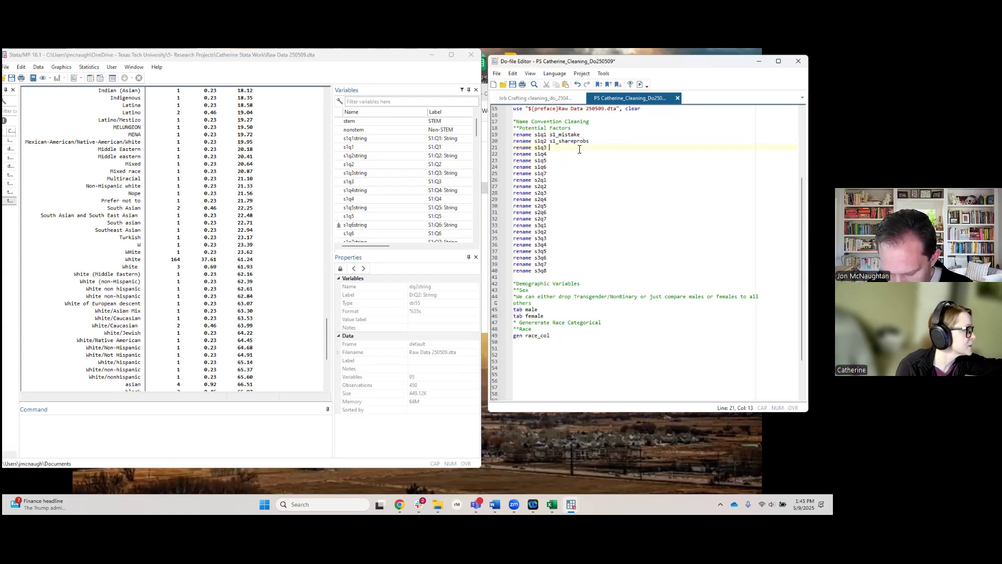
pyautogui.write('1_')
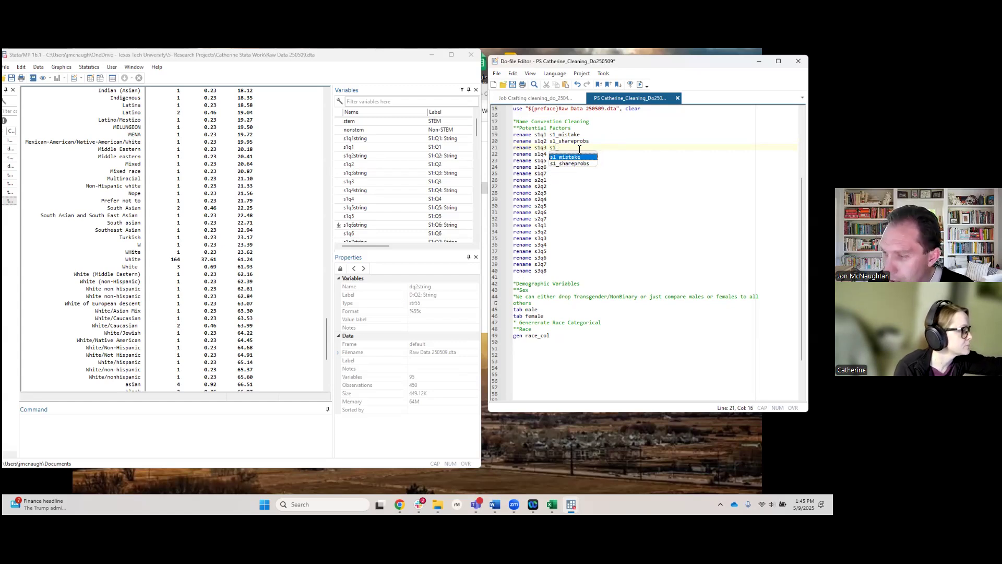
pyautogui.write('reject')
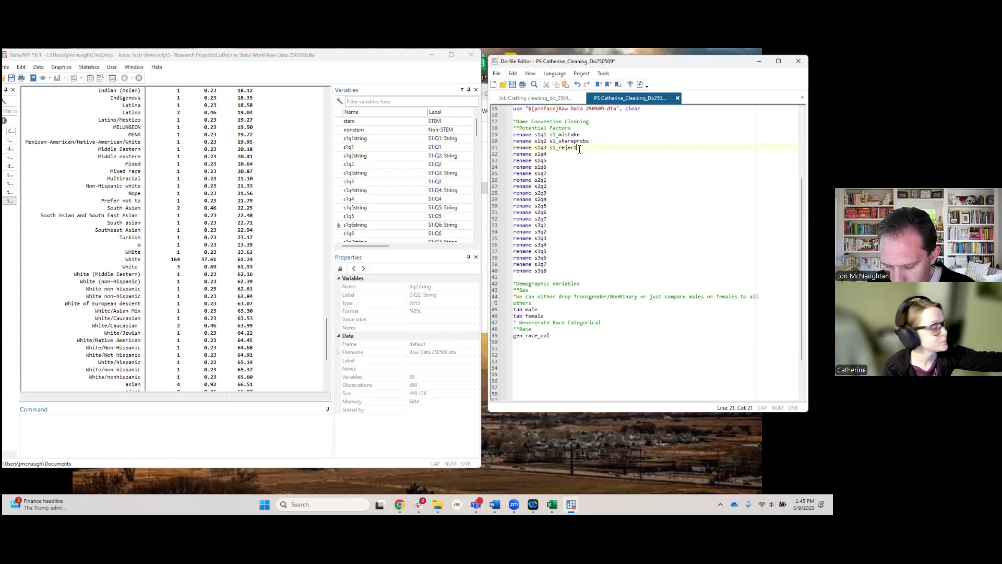
pyautogui.write('io')
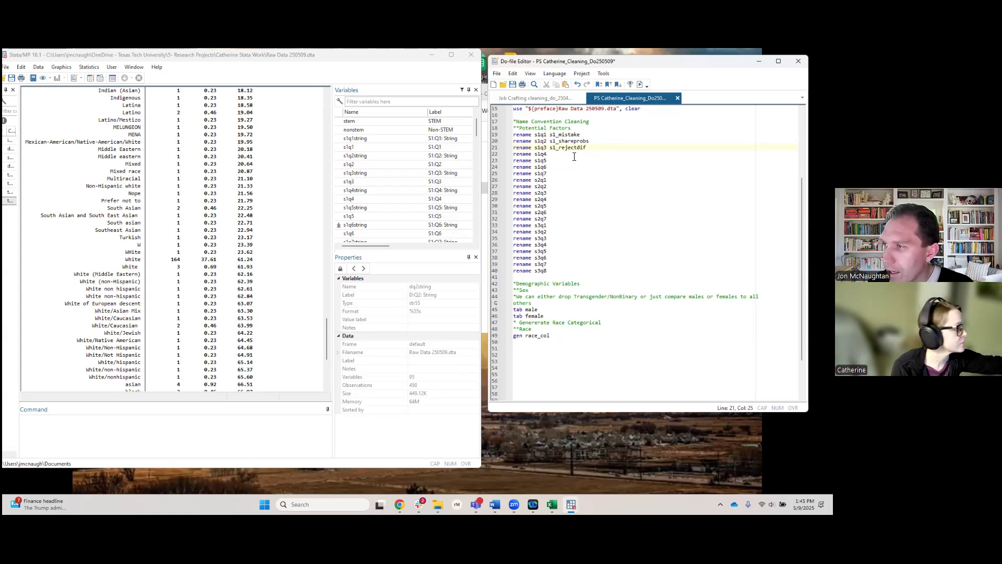
# Complete the s1q4 rename with s1_saferisk and the s1q5 rename with s1_dificulthelp
pyautogui.write('s1')
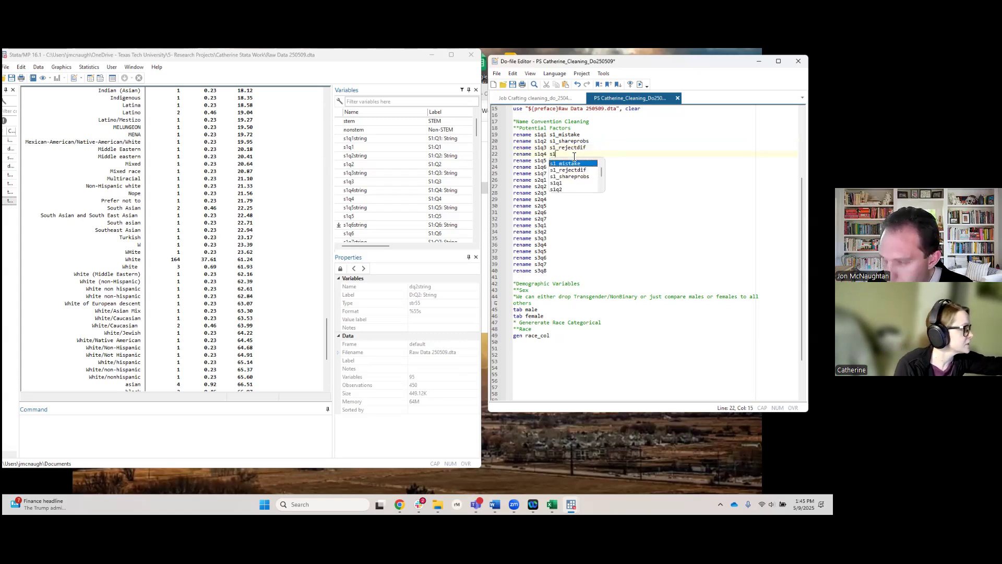
pyautogui.write('_')
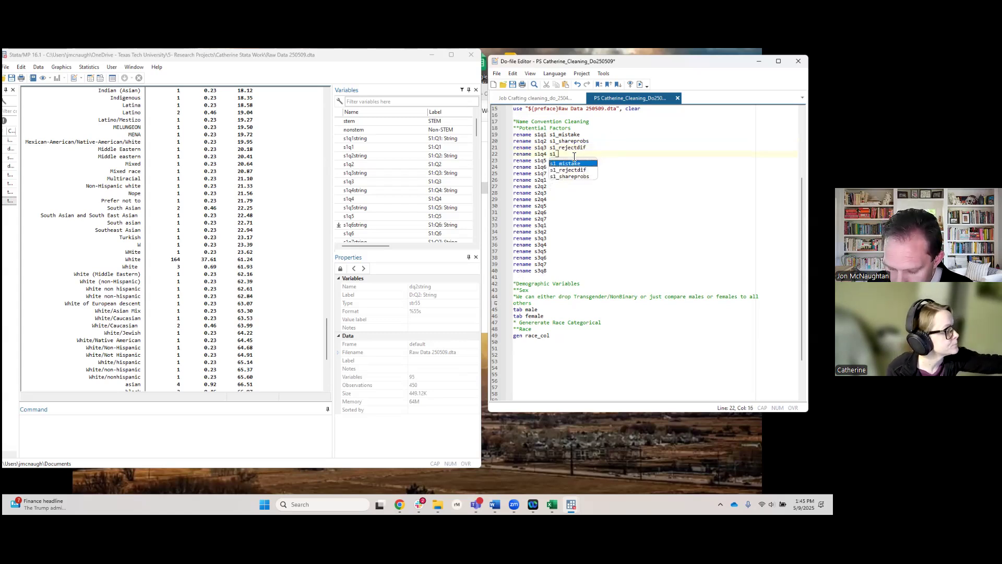
pyautogui.write('safer')
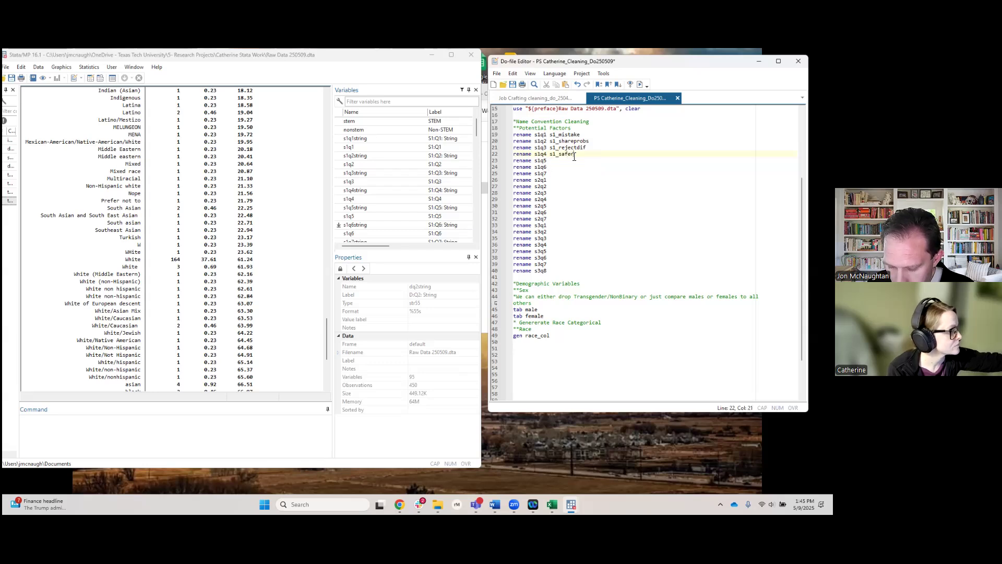
pyautogui.write('isk')
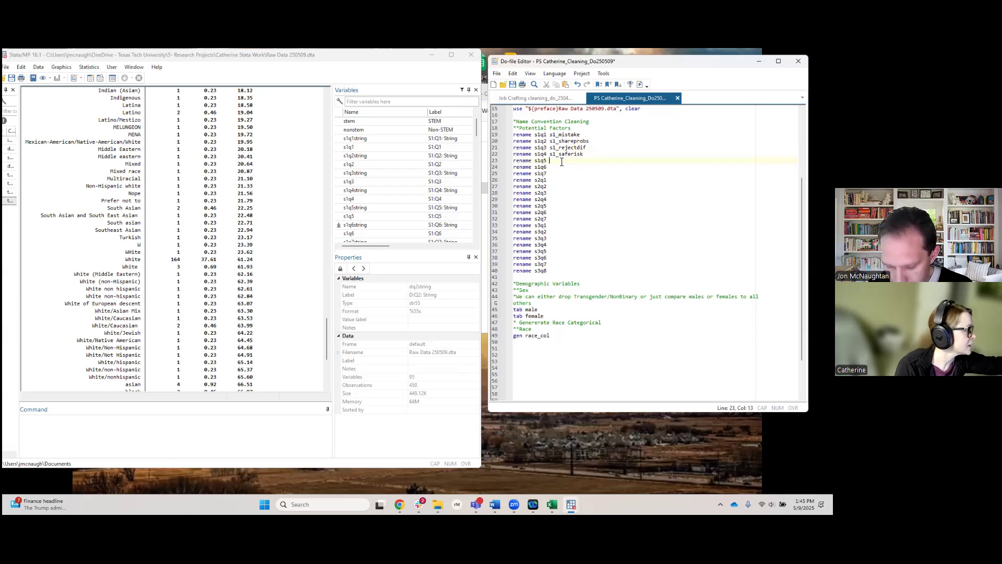
pyautogui.write('1_')
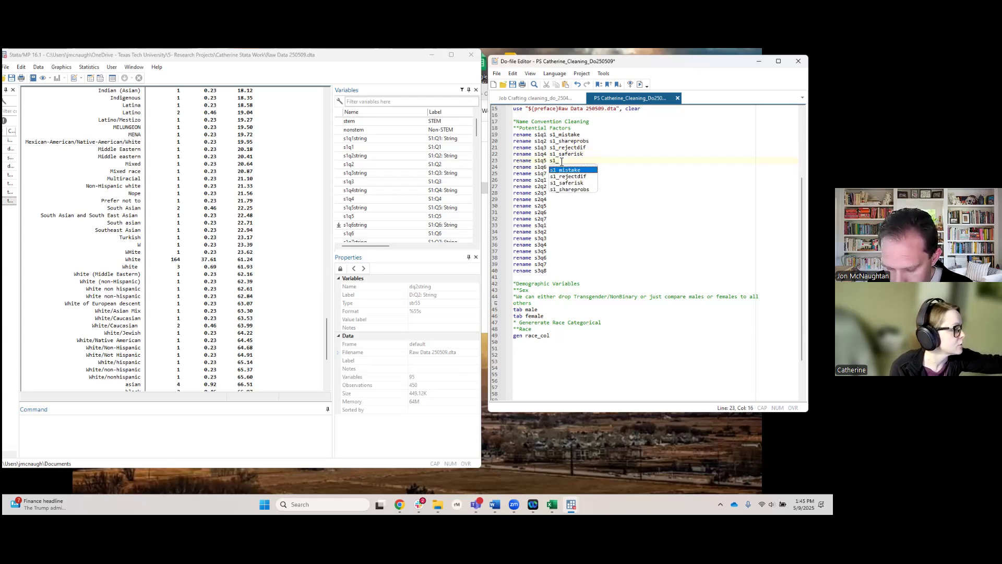
pyautogui.write('dificu')
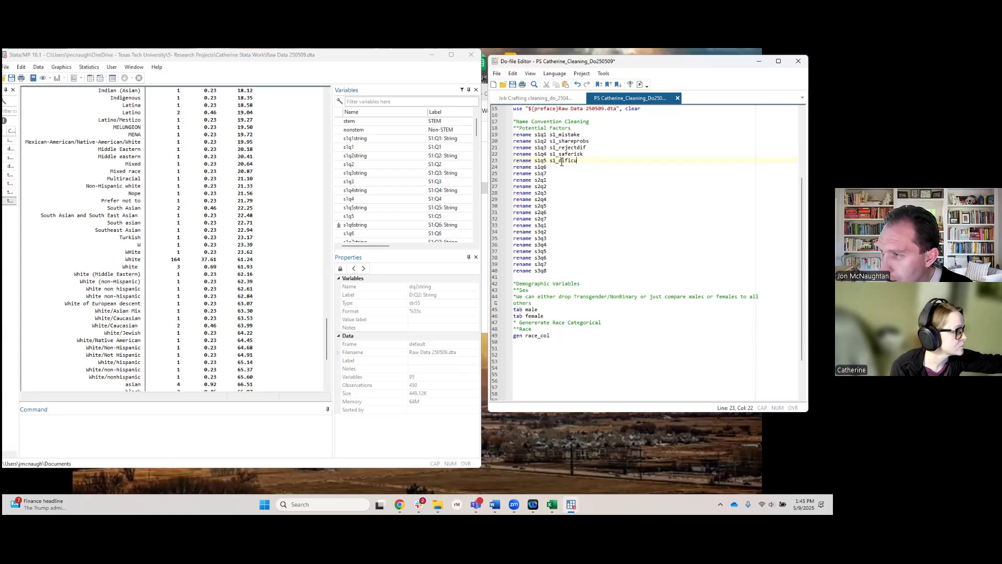
pyautogui.write('lthelp')
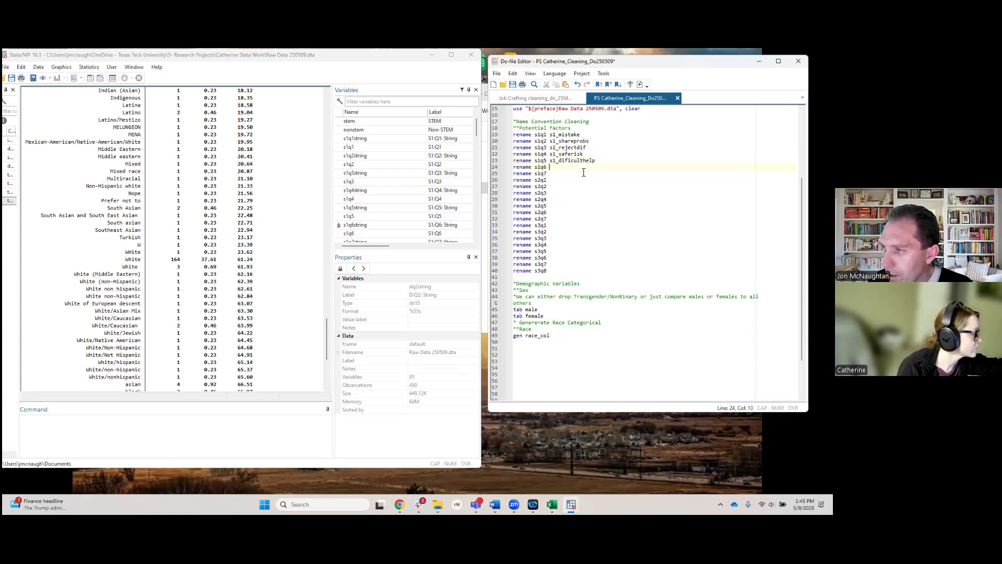
# Complete the s1q6 rename with s1_undermineeffort and the s1q7 rename with s1_talentval
pyautogui.write('1_')
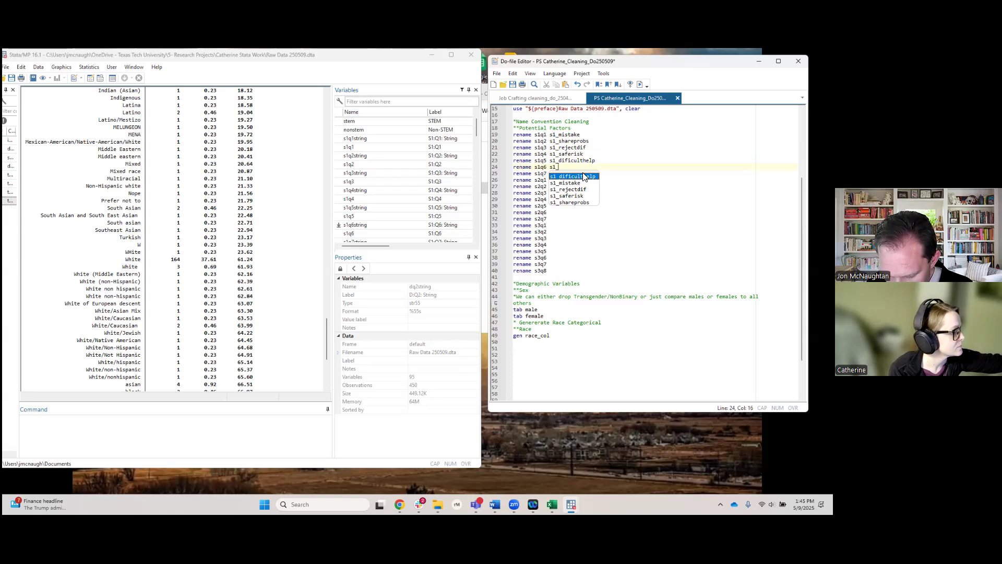
pyautogui.write('undermined')
pyautogui.write('ffort')
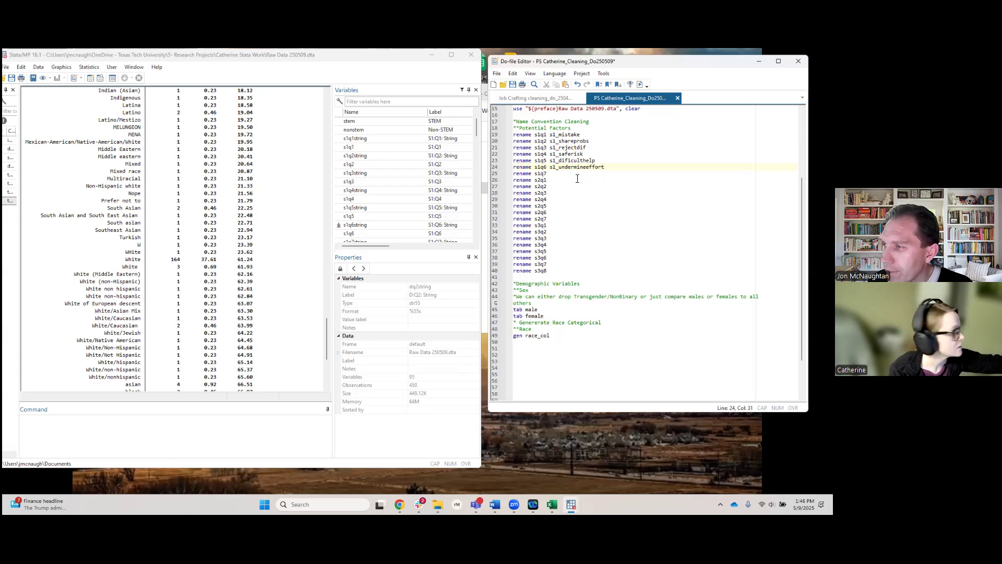
pyautogui.click(575, 175)
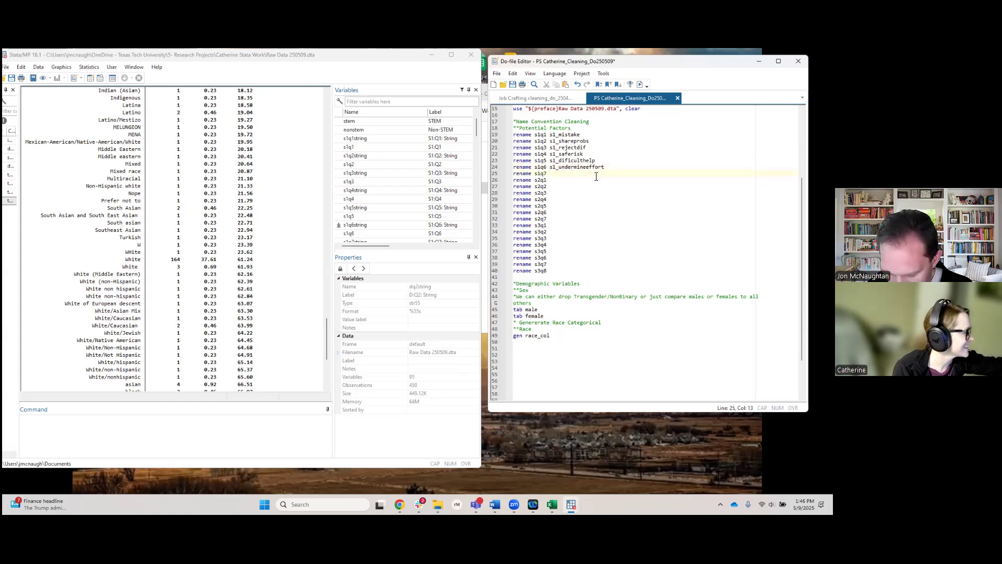
pyautogui.write('s1')
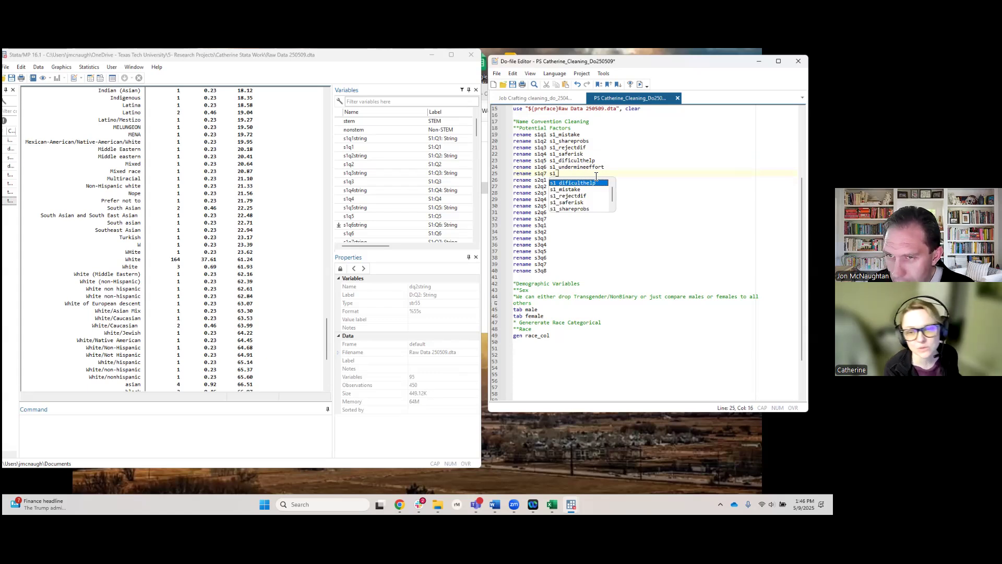
pyautogui.write('_')
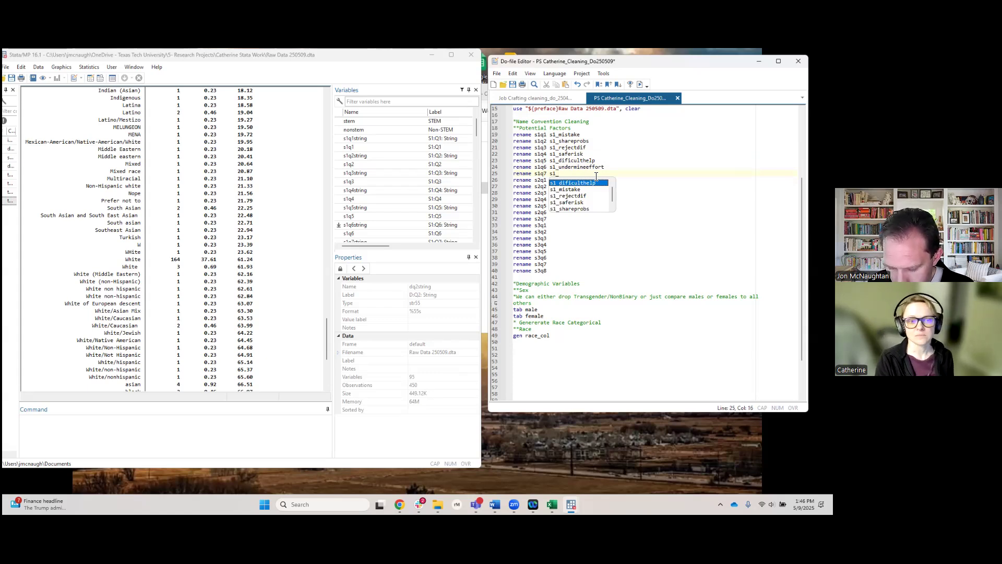
pyautogui.write('talentval')
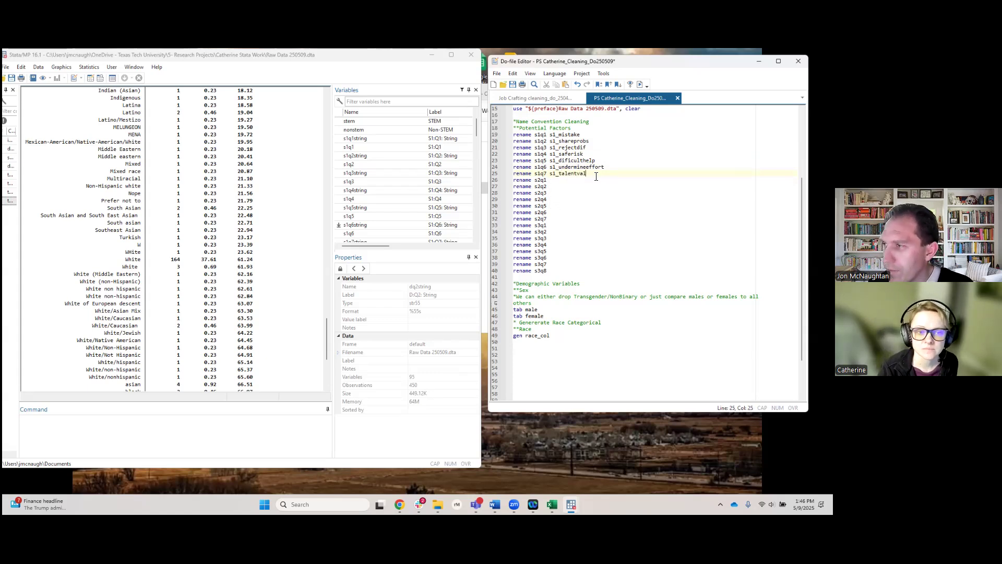
# Copy the seven completed s1 rename lines into a new blank do-file
pyautogui.click(559, 186)
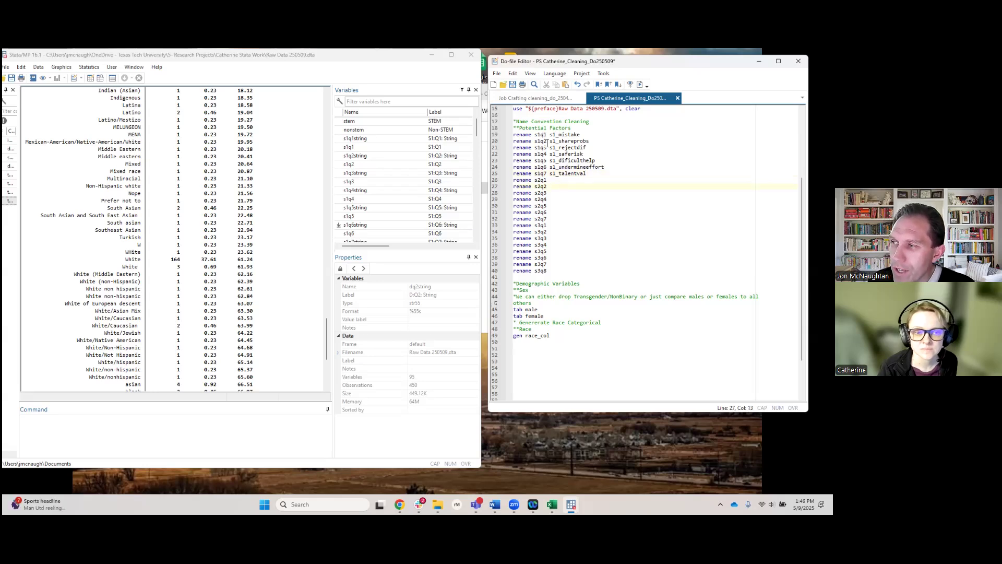
pyautogui.moveTo(587, 173); pyautogui.dragTo(515, 137)
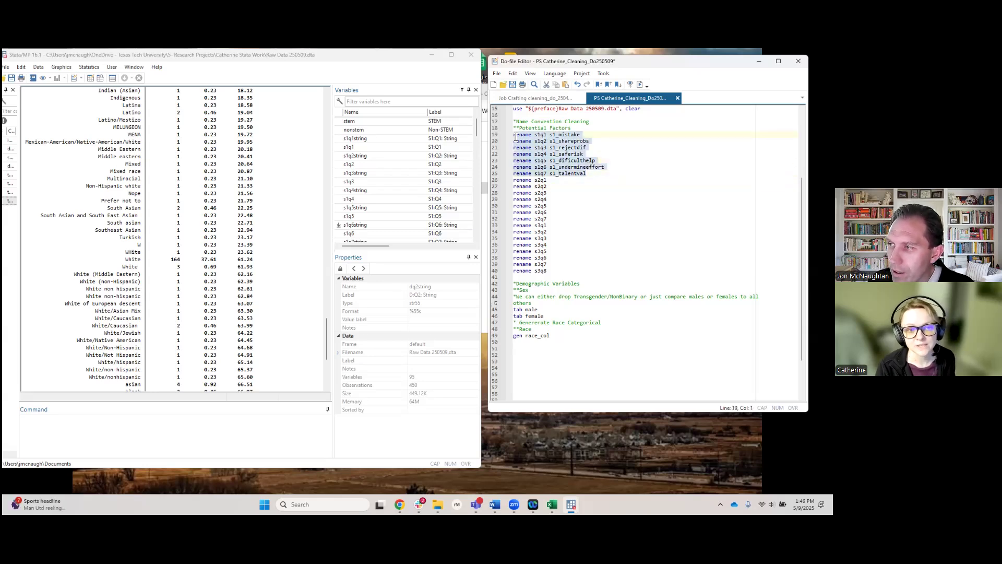
pyautogui.rightClick(548, 140)
pyautogui.click(563, 168)
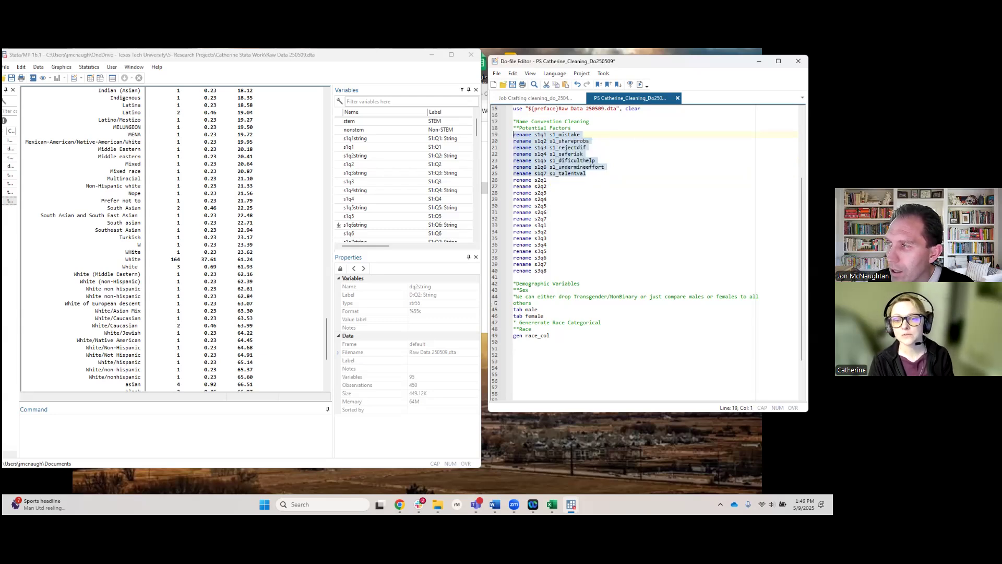
pyautogui.click(495, 85)
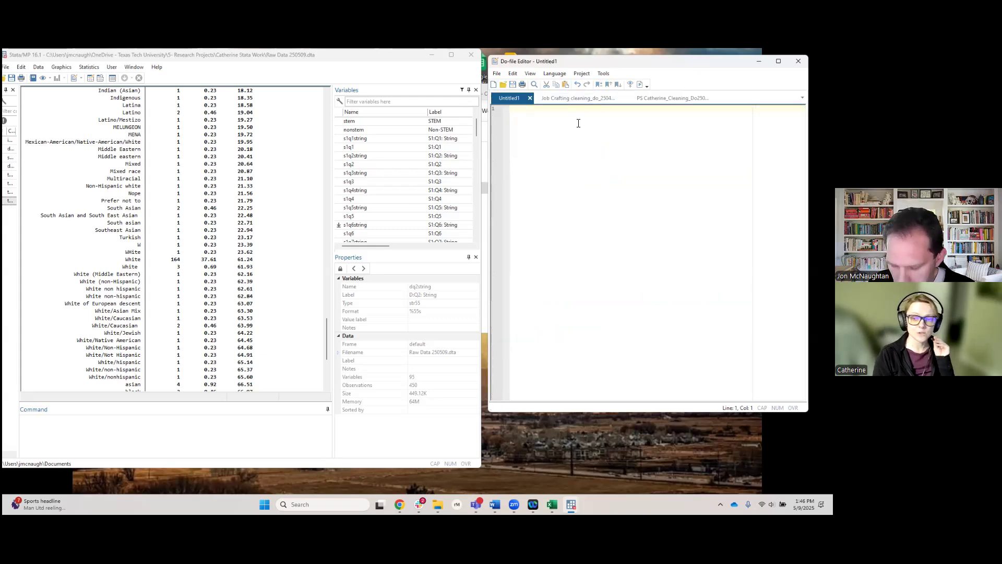
pyautogui.hotkey('ctrl', 'v')
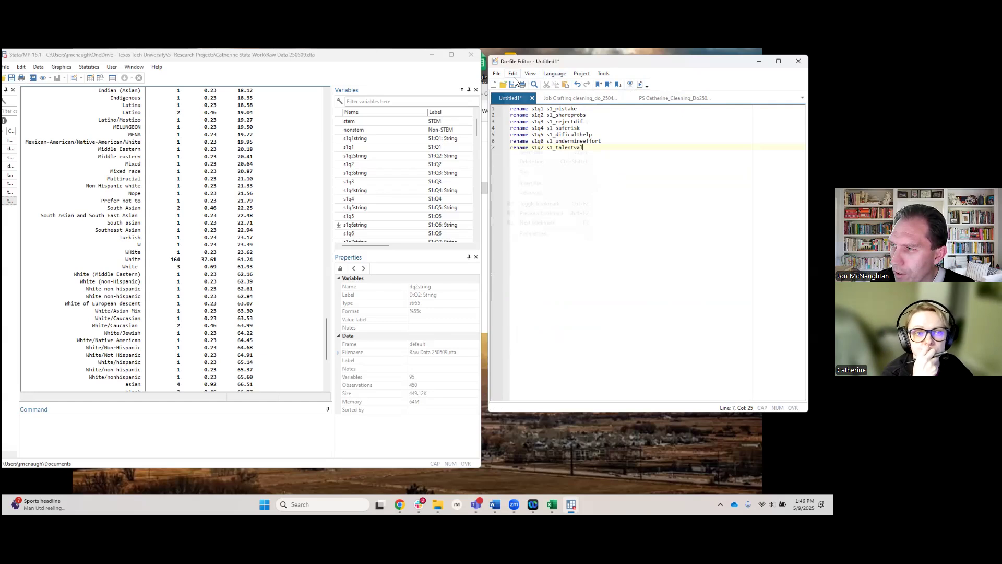
# Replace every 1 with 2 in the copied rename lines, and correct the first line's source variable to s2q1
pyautogui.moveTo(545, 172)
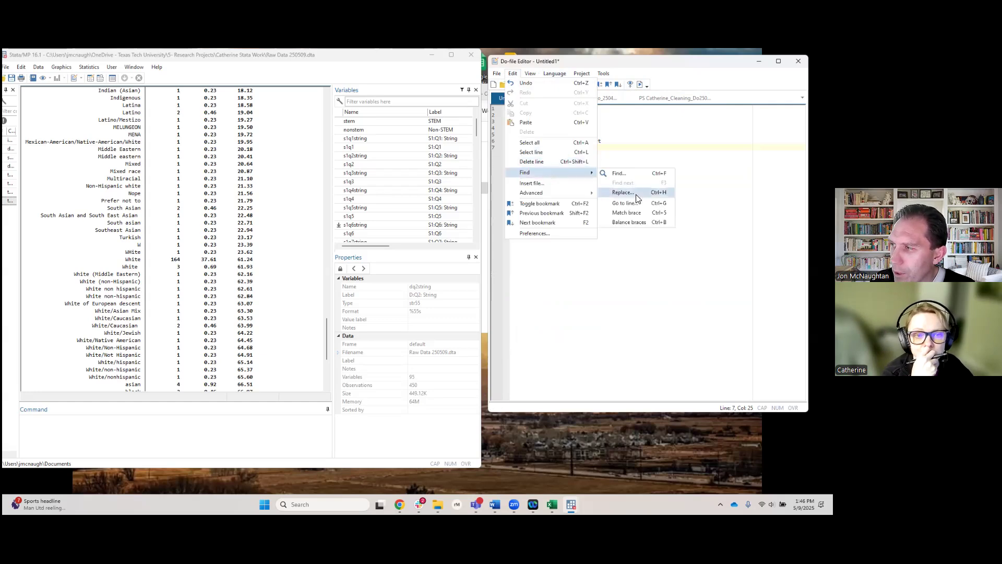
pyautogui.click(636, 195)
pyautogui.write('1')
pyautogui.click(583, 185)
pyautogui.write('2')
pyautogui.click(673, 185)
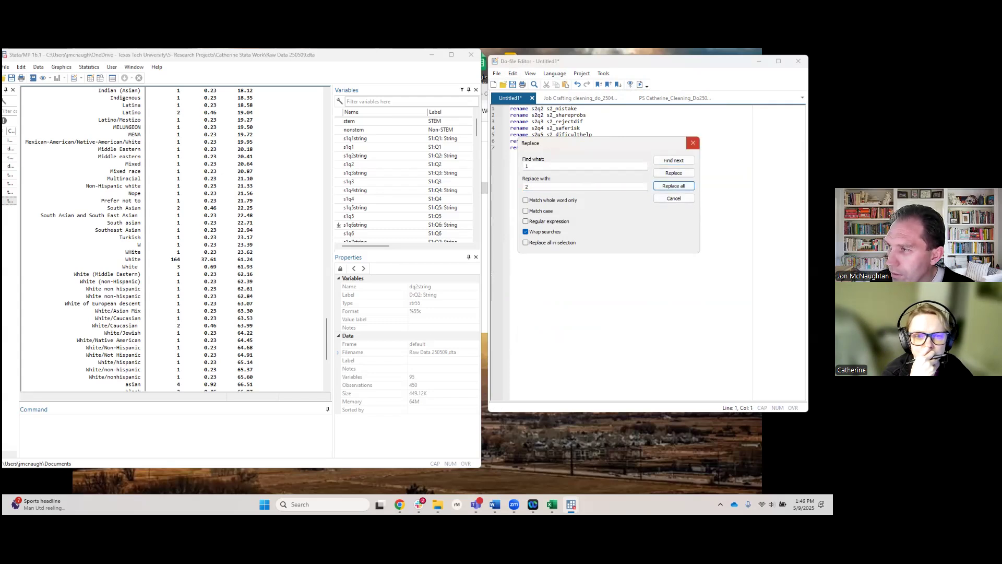
pyautogui.click(694, 143)
pyautogui.click(545, 109)
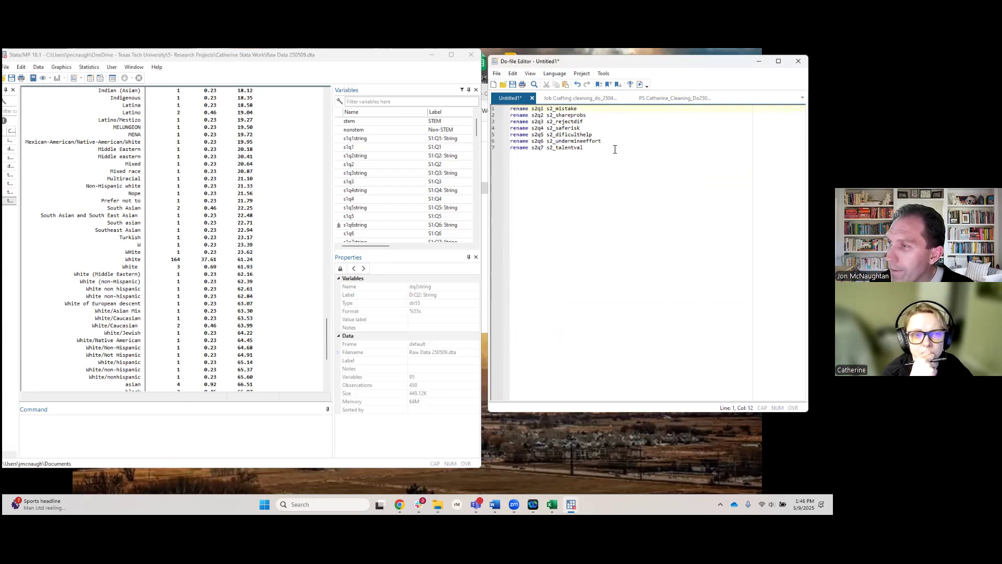
# Copy all seven s2 rename lines and paste them over the incomplete s2q1 to s2q7 lines in the PS Catherine cleaning do-file
pyautogui.hotkey('ctrl', 'a')
pyautogui.hotkey('ctrl', 'c')
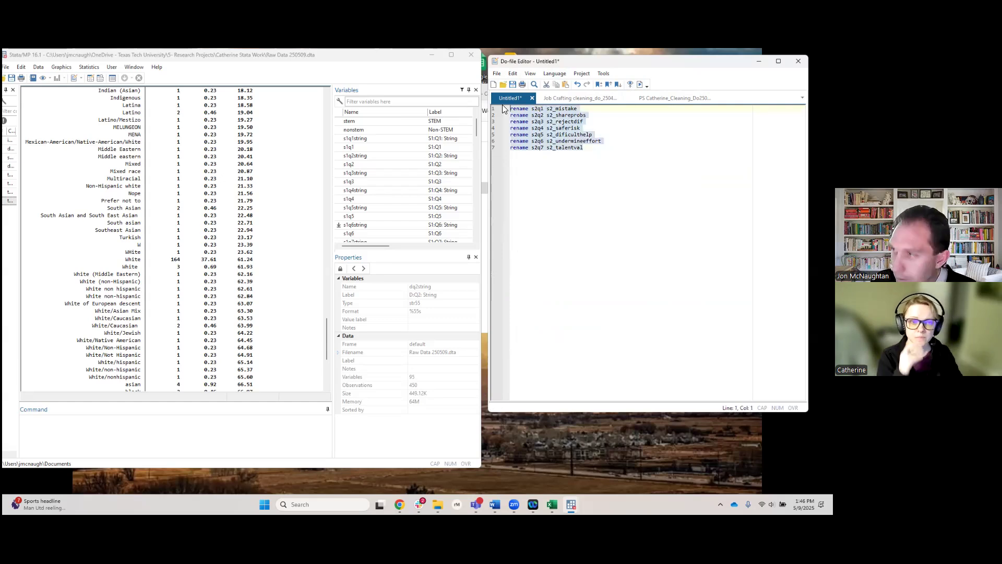
pyautogui.click(657, 97)
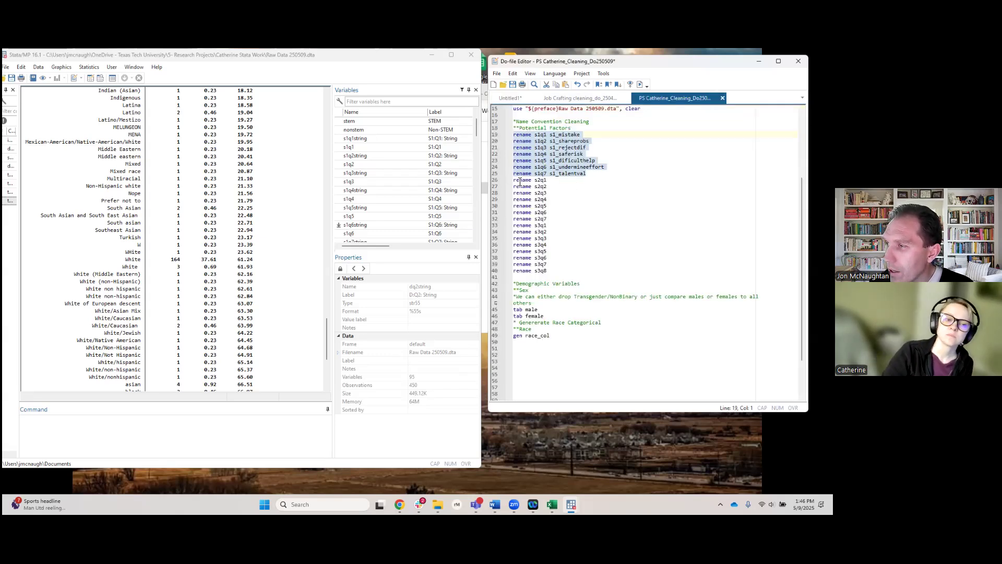
pyautogui.moveTo(513, 180); pyautogui.dragTo(577, 217)
pyautogui.hotkey('ctrl', 'v')
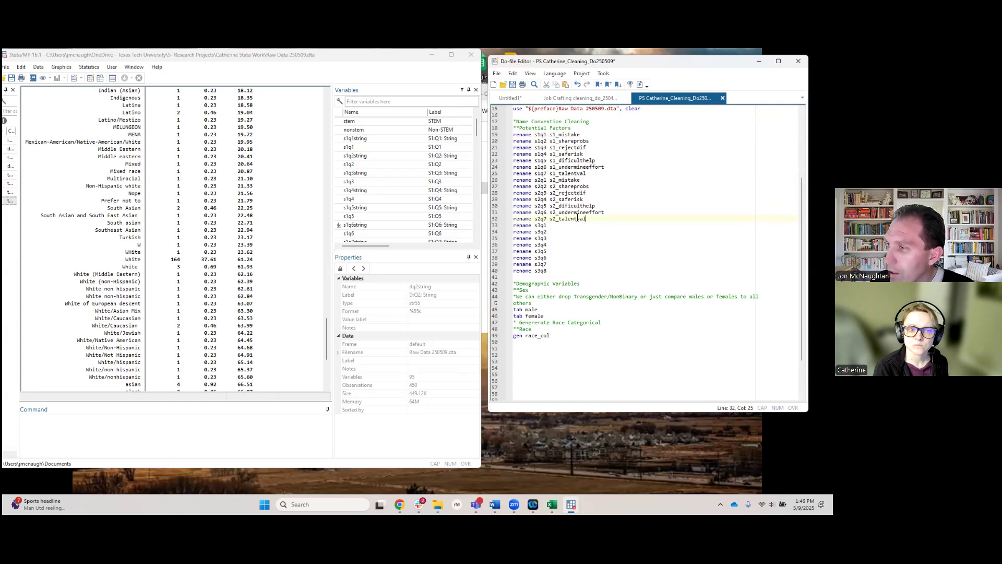
pyautogui.click(555, 174)
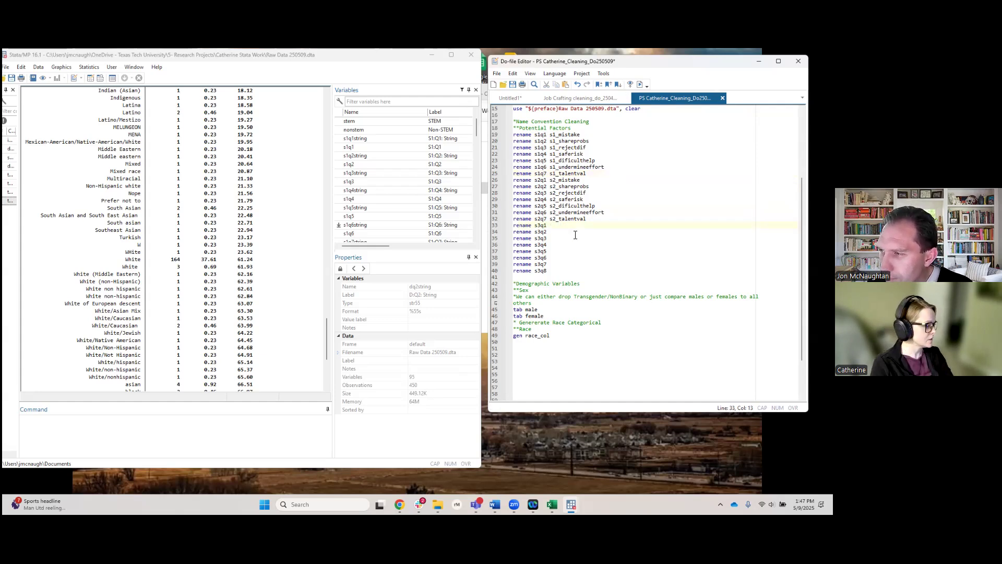
pyautogui.write('s3')
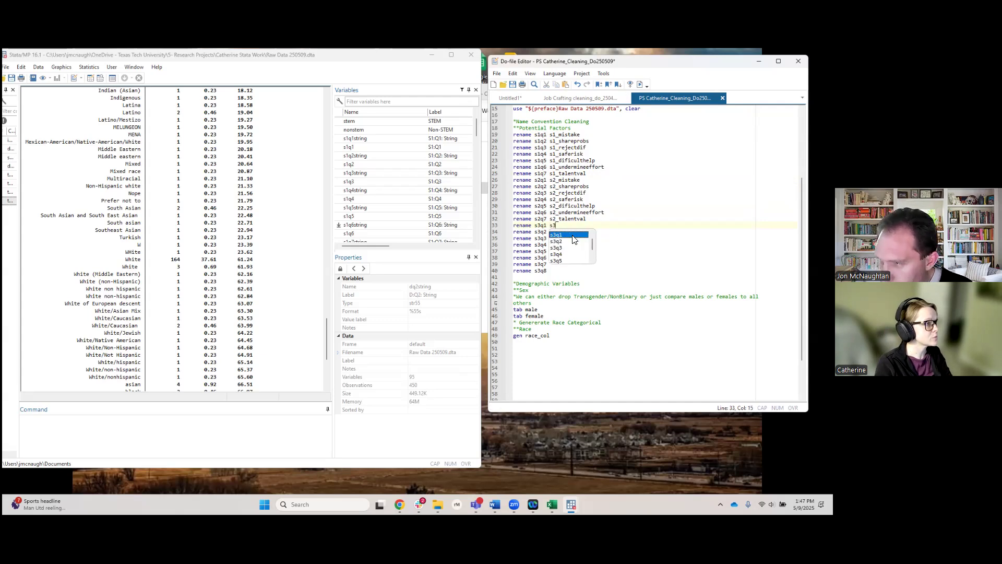
pyautogui.write('_')
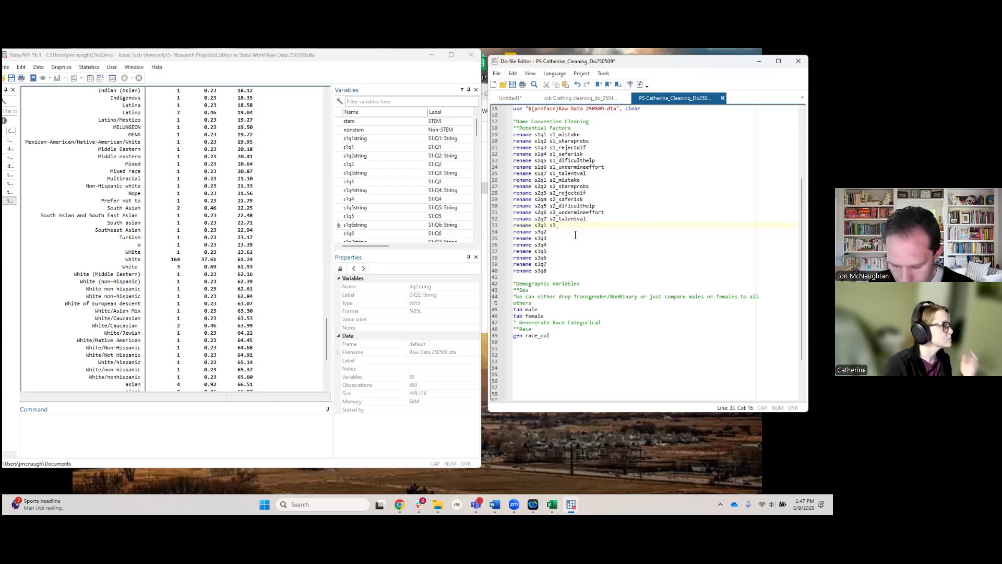
pyautogui.write('BE')
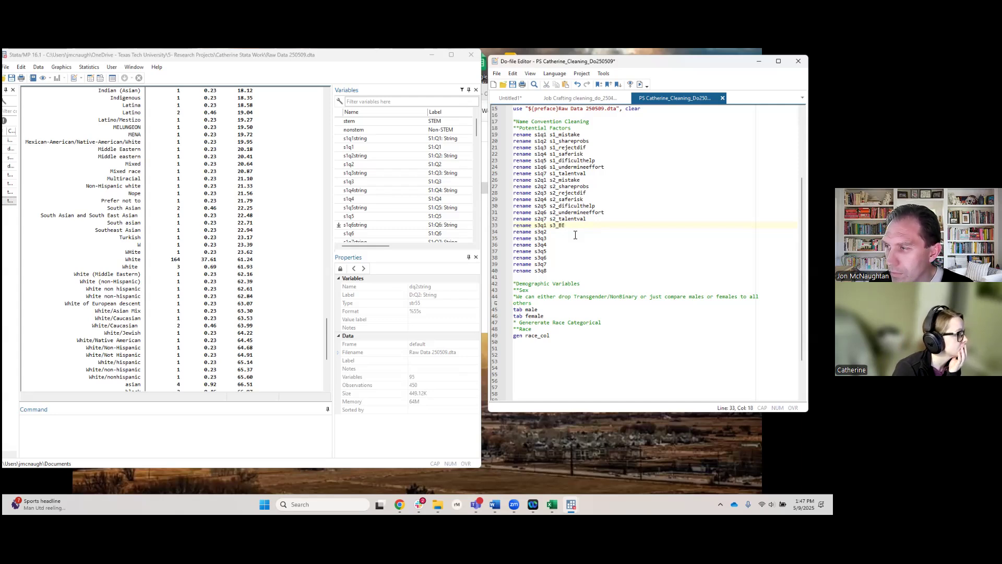
pyautogui.press('Return')
pyautogui.press('BackSpace')
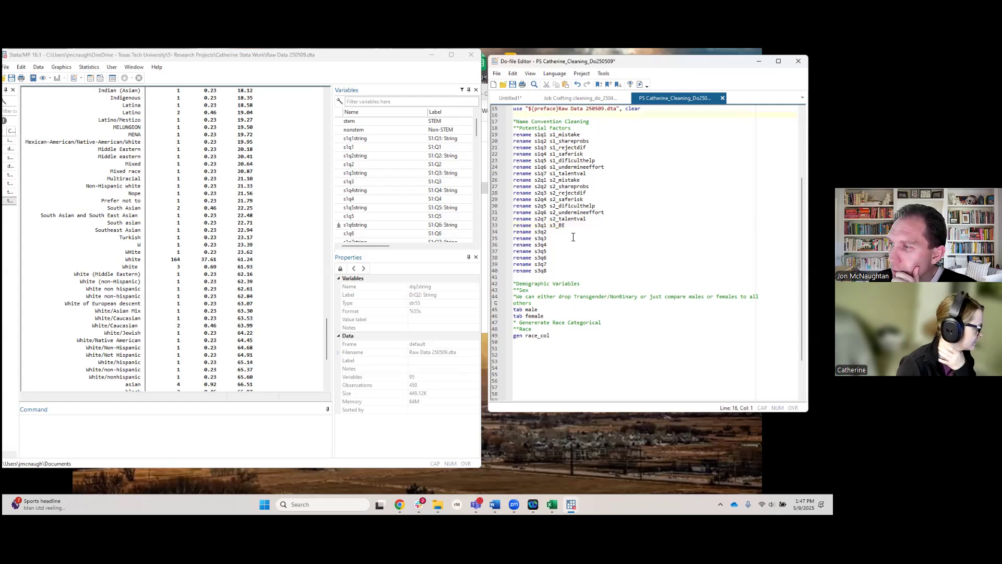
pyautogui.moveTo(573, 231); pyautogui.dragTo(550, 225)
pyautogui.click(555, 225)
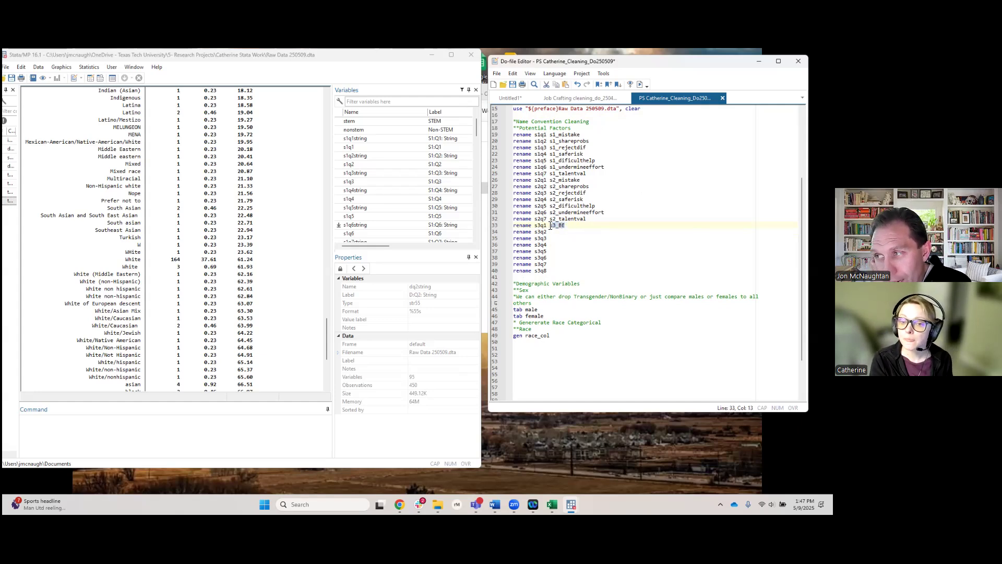
pyautogui.press('BackSpace')
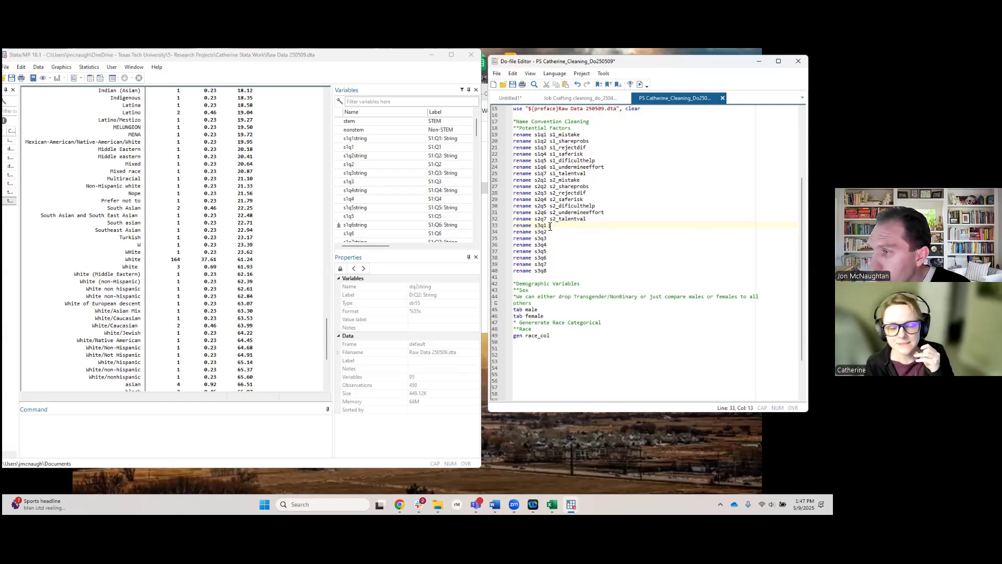
# Comment out the eight incomplete rename lines for s3q1 through s3q8 with a leading asterisk
pyautogui.click(516, 226)
pyautogui.write('*')
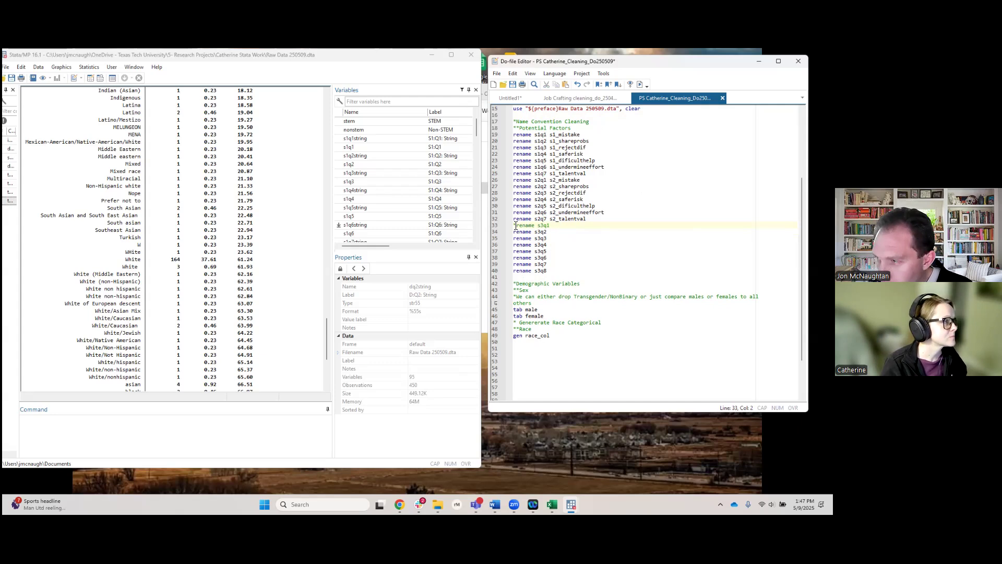
pyautogui.write('*')
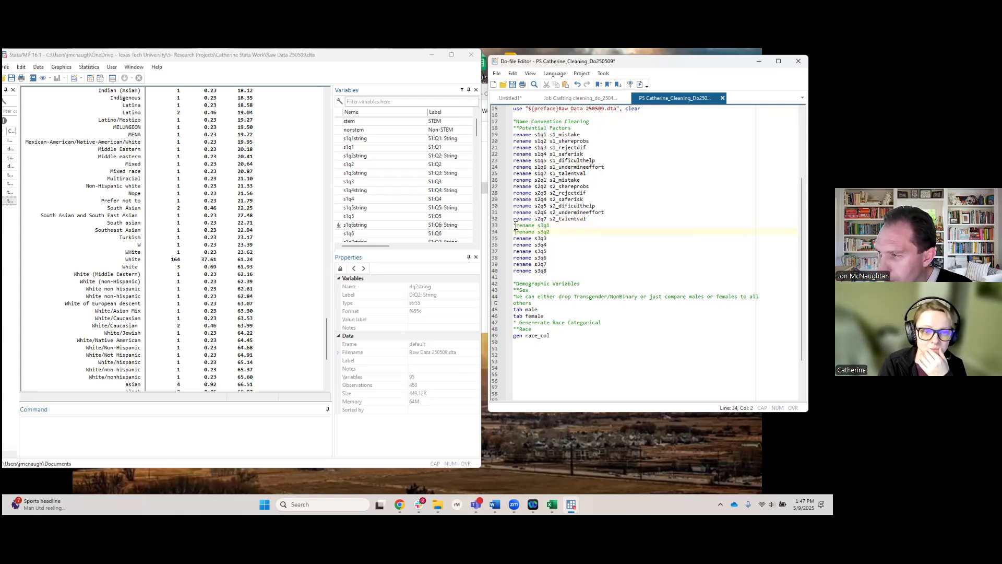
pyautogui.write('*')
pyautogui.press('Down')
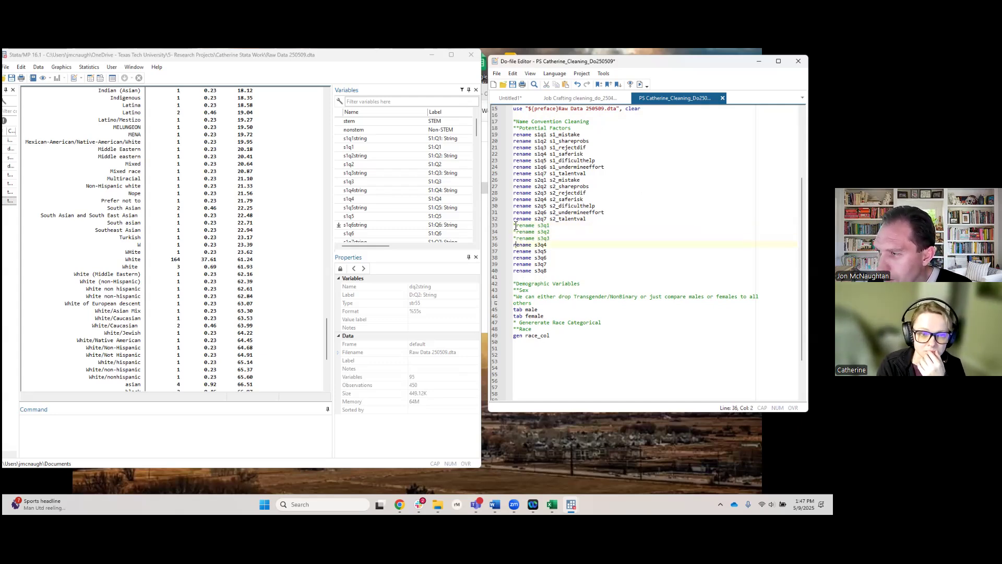
pyautogui.write('*')
pyautogui.press('Up')
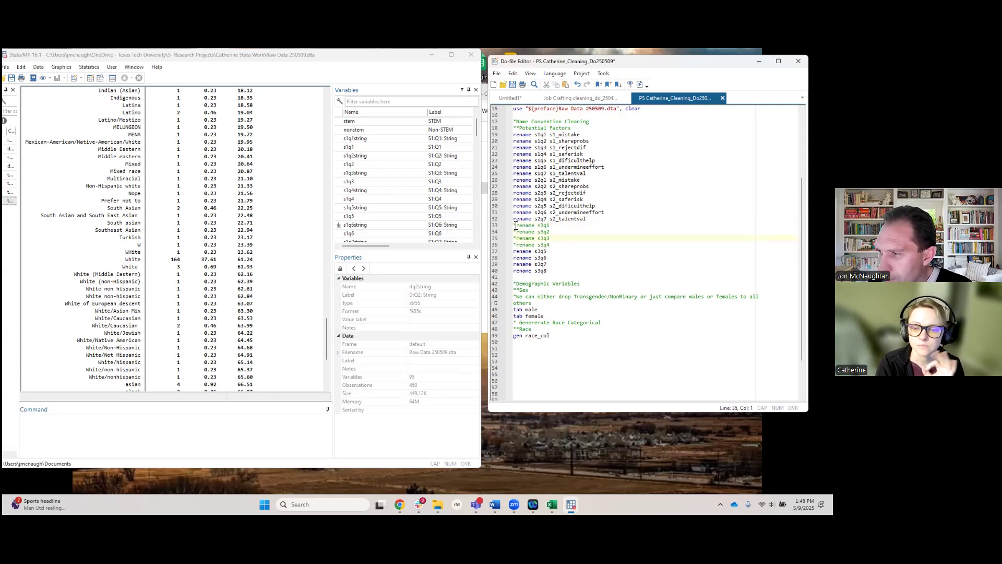
pyautogui.write('*')
pyautogui.press('Down')
pyautogui.write('**')
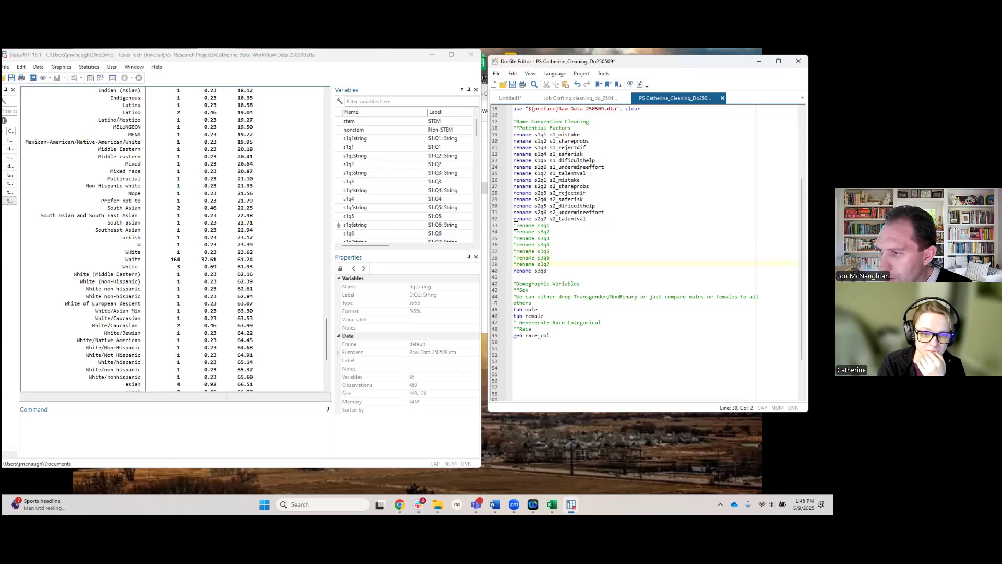
pyautogui.write('*')
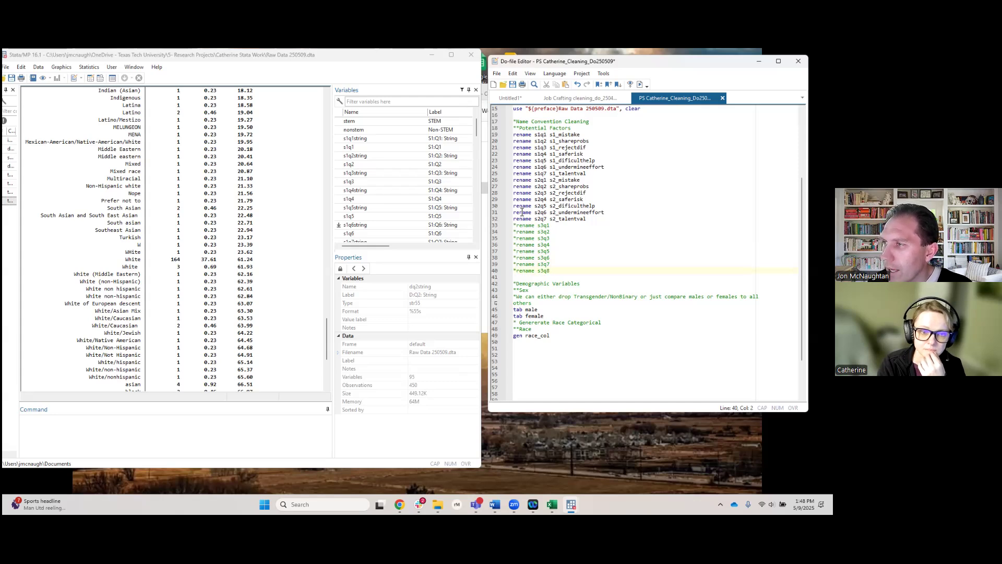
# Add a "*Drop Unneeded" comment line between the data-loading command and the Name Convention Cleaning section
pyautogui.scroll(2, 522, 172)
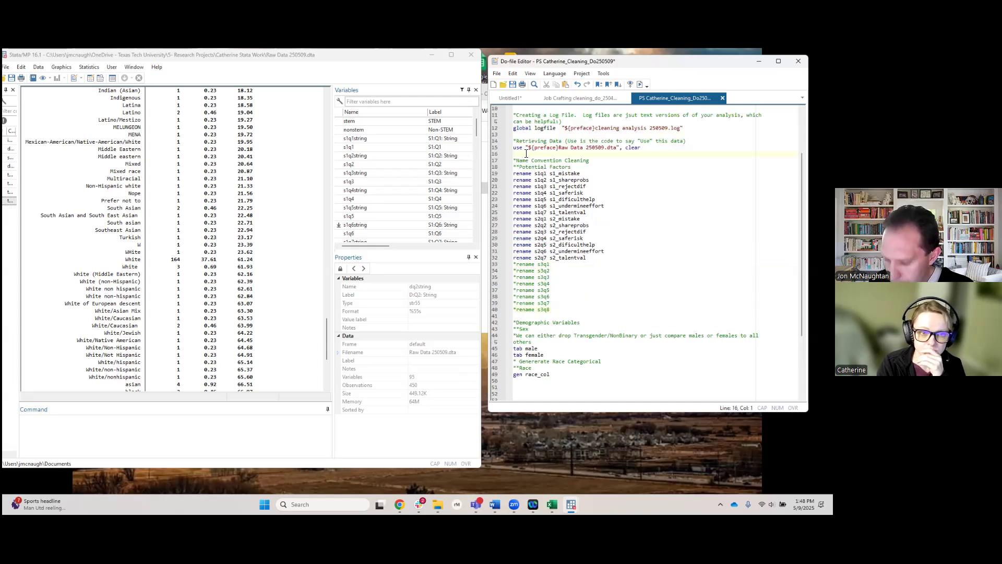
pyautogui.press('Return')
pyautogui.write('*D')
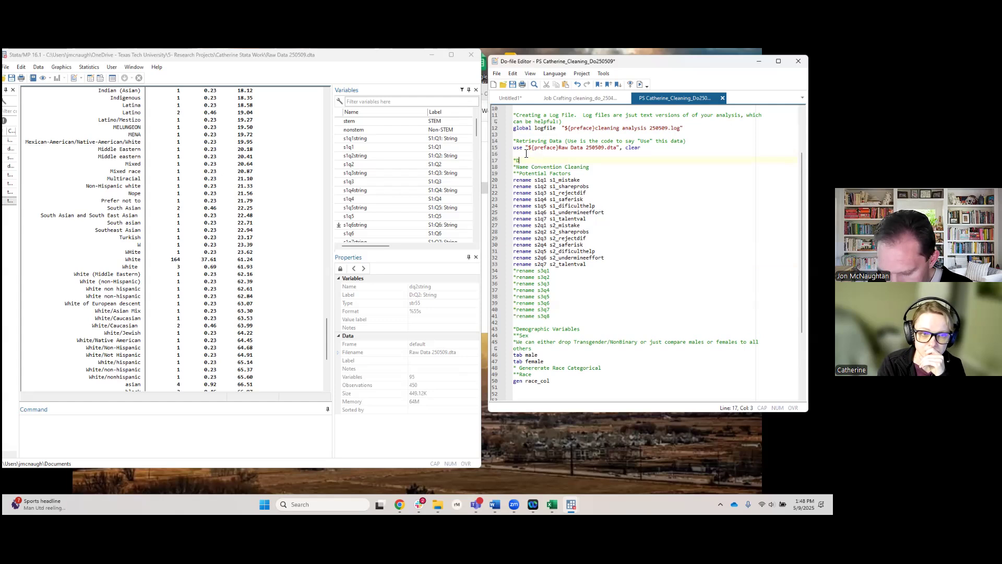
pyautogui.write('rop Unneeded')
pyautogui.press('Return')
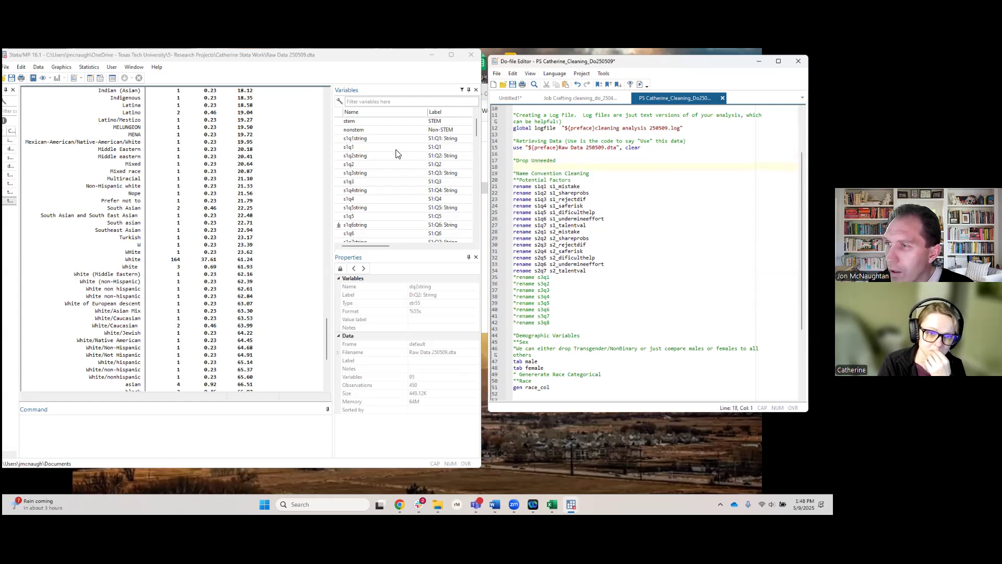
# Insert the variable names s1q1string through s1q7string and s1results into the command line from the variable list
pyautogui.scroll(1, 395, 153)
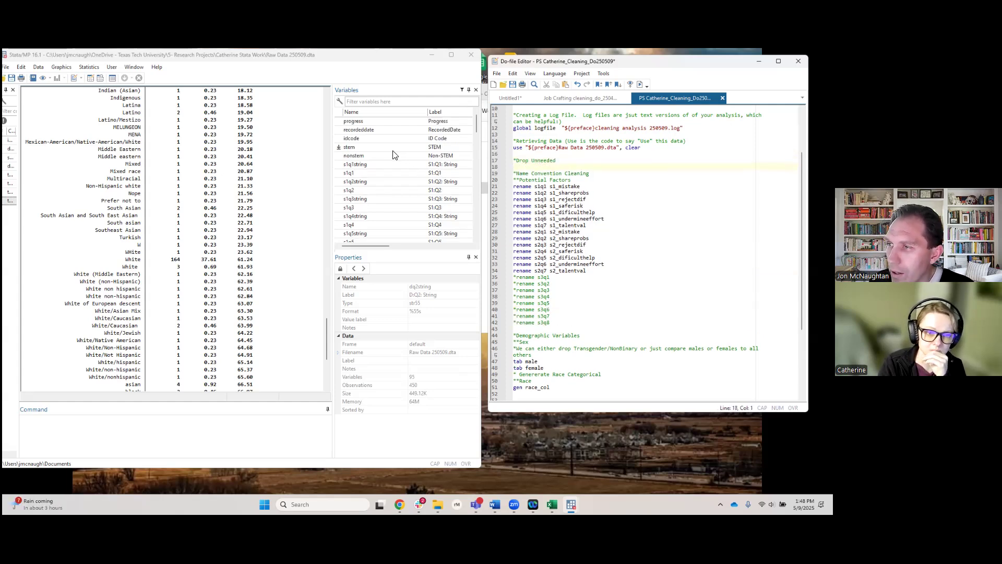
pyautogui.doubleClick(359, 165)
pyautogui.doubleClick(362, 182)
pyautogui.click(362, 200)
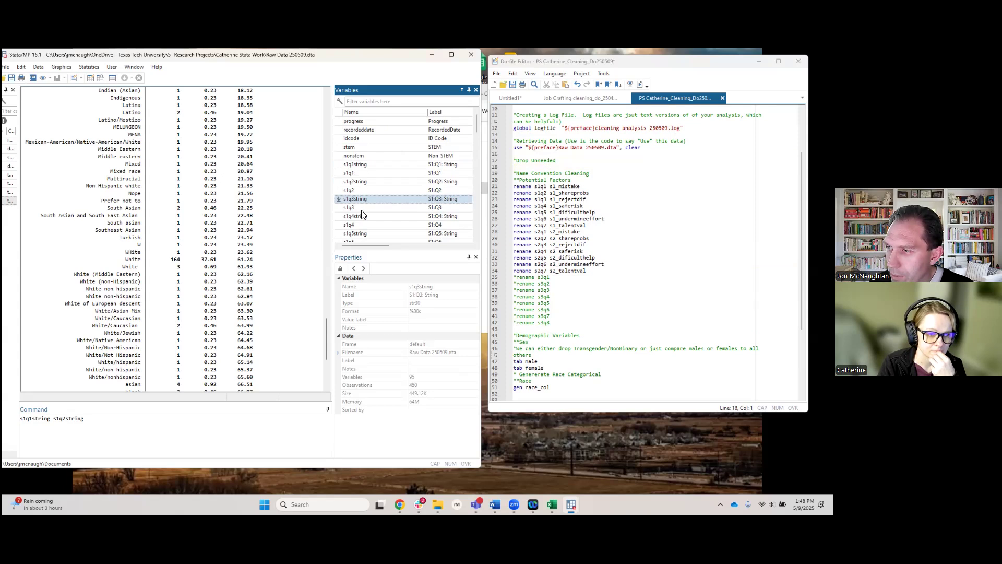
pyautogui.doubleClick(362, 216)
pyautogui.click(361, 234)
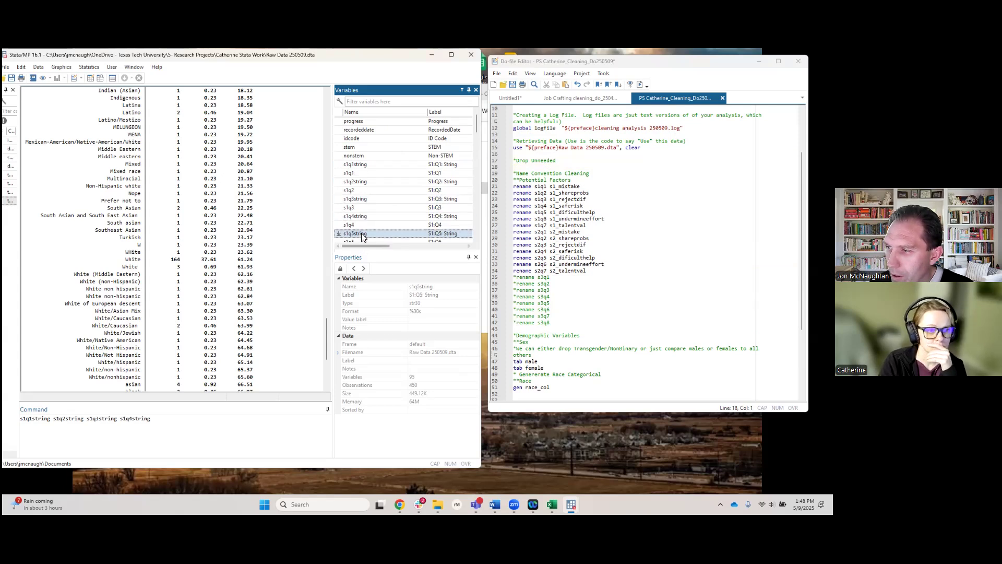
pyautogui.doubleClick(361, 233)
pyautogui.scroll(-3, 361, 233)
pyautogui.doubleClick(366, 173)
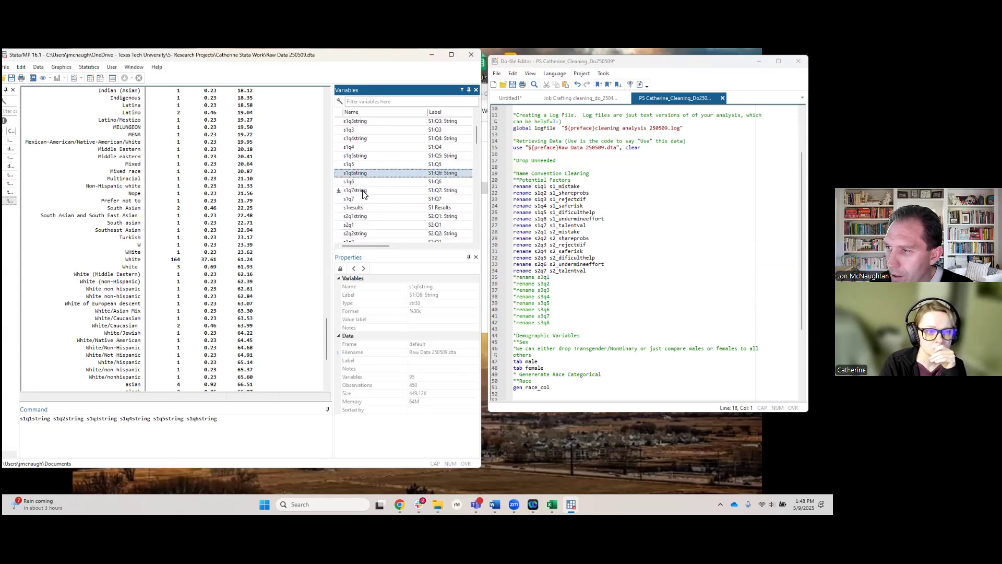
pyautogui.doubleClick(364, 192)
pyautogui.doubleClick(361, 207)
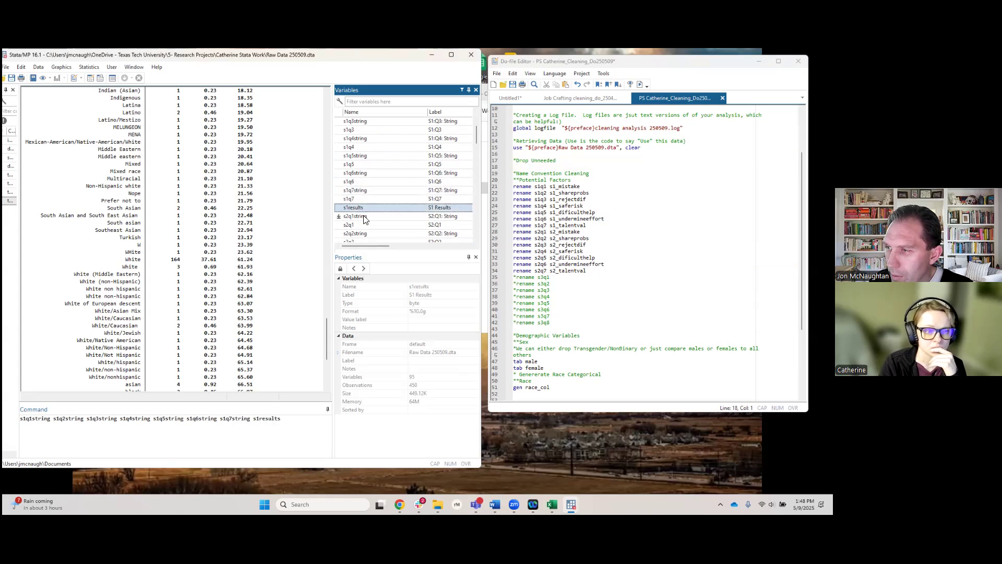
# Append s2q1string through s2q7string and s2results to the variable names in the command line
pyautogui.doubleClick(363, 217)
pyautogui.doubleClick(363, 234)
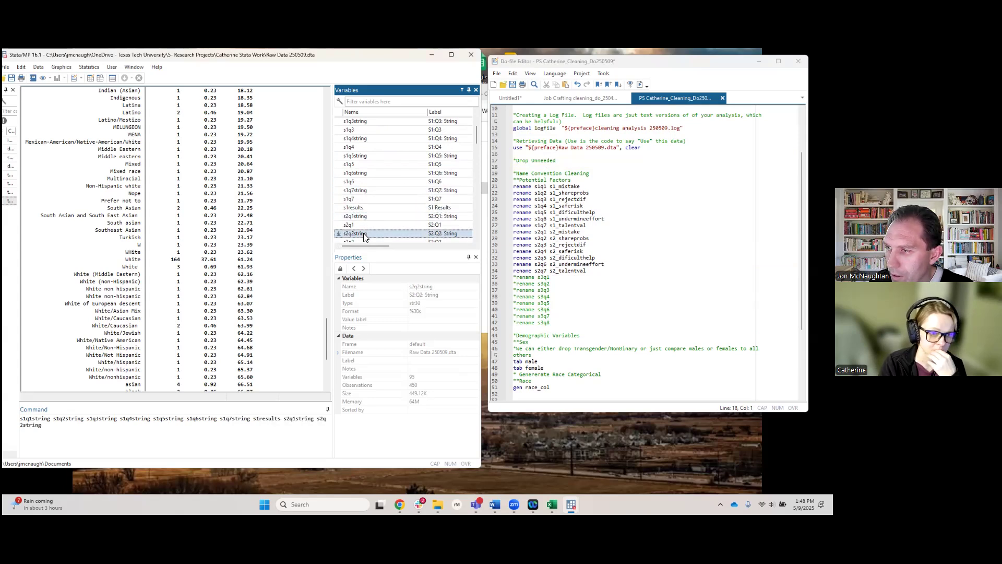
pyautogui.scroll(-3, 376, 214)
pyautogui.doubleClick(358, 174)
pyautogui.click(359, 191)
pyautogui.doubleClick(359, 191)
pyautogui.doubleClick(360, 208)
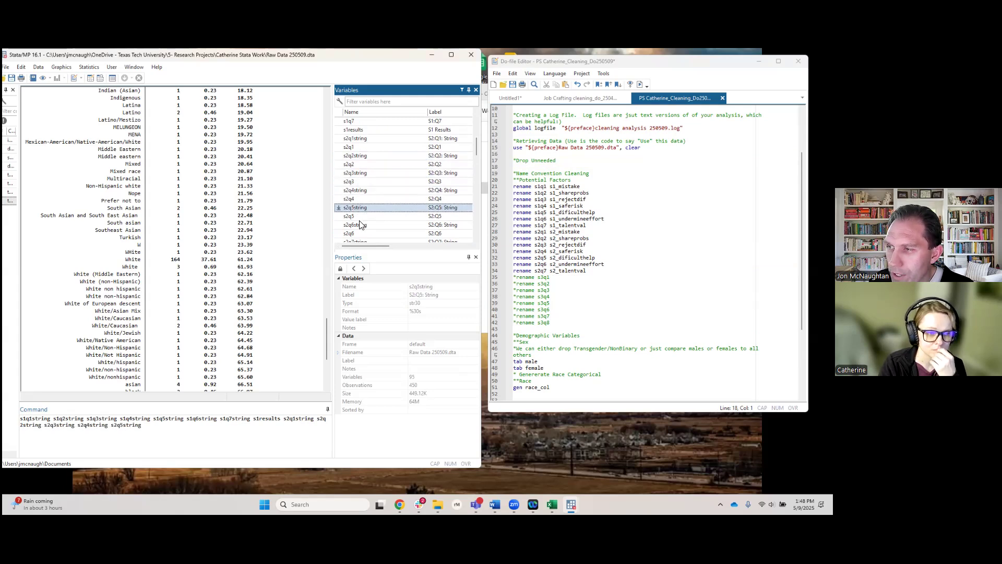
pyautogui.doubleClick(362, 224)
pyautogui.scroll(-3, 361, 223)
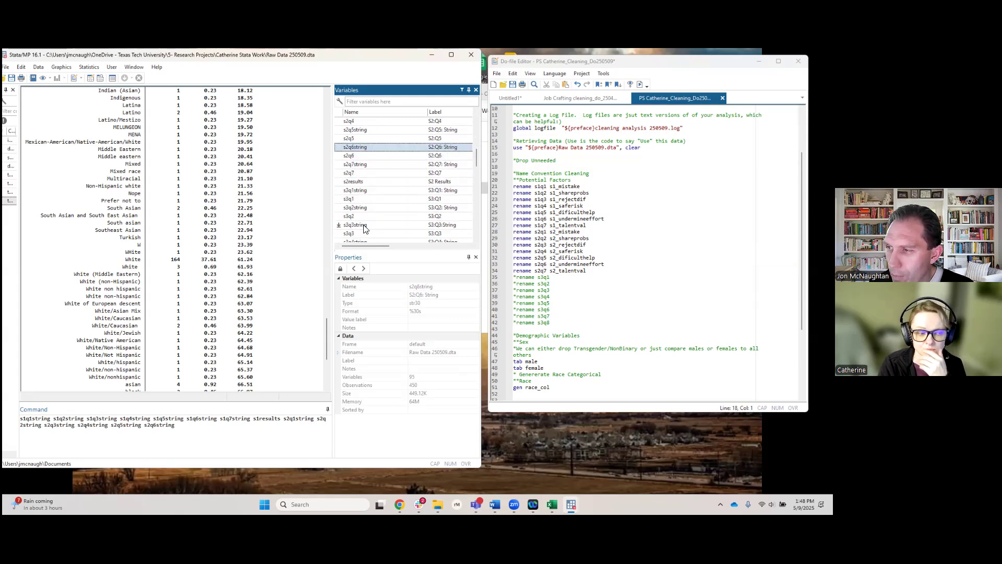
pyautogui.doubleClick(355, 165)
pyautogui.doubleClick(358, 182)
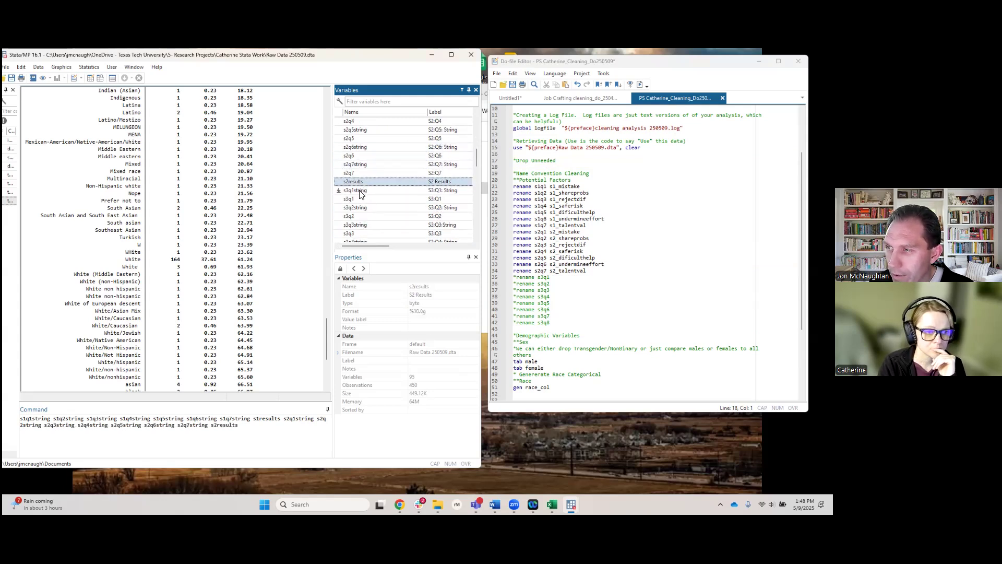
# Append s3q1string through s3q8string, s3results and dq1string to the variable names in the command line
pyautogui.doubleClick(359, 190)
pyautogui.doubleClick(360, 208)
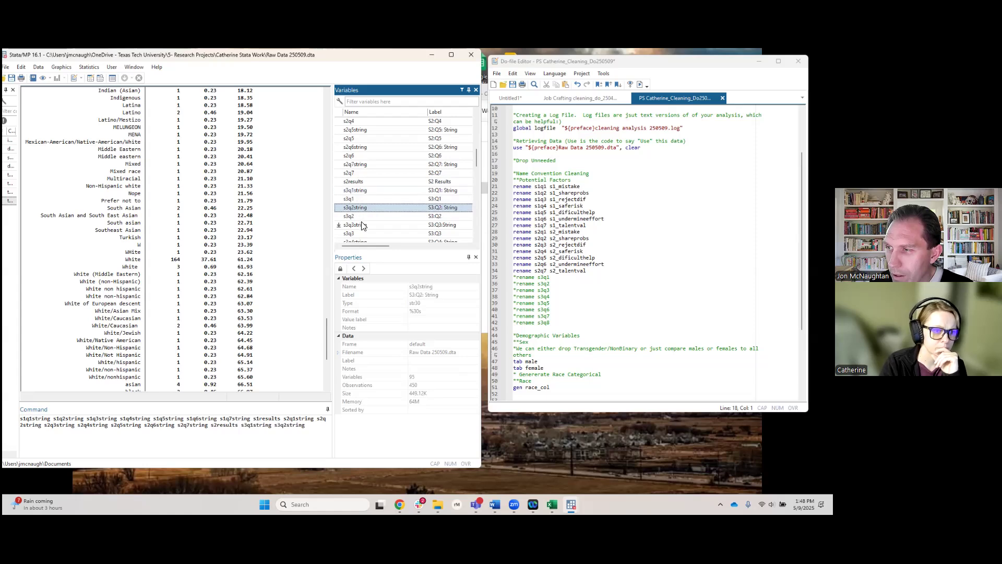
pyautogui.doubleClick(363, 224)
pyautogui.scroll(-3, 362, 221)
pyautogui.doubleClick(365, 216)
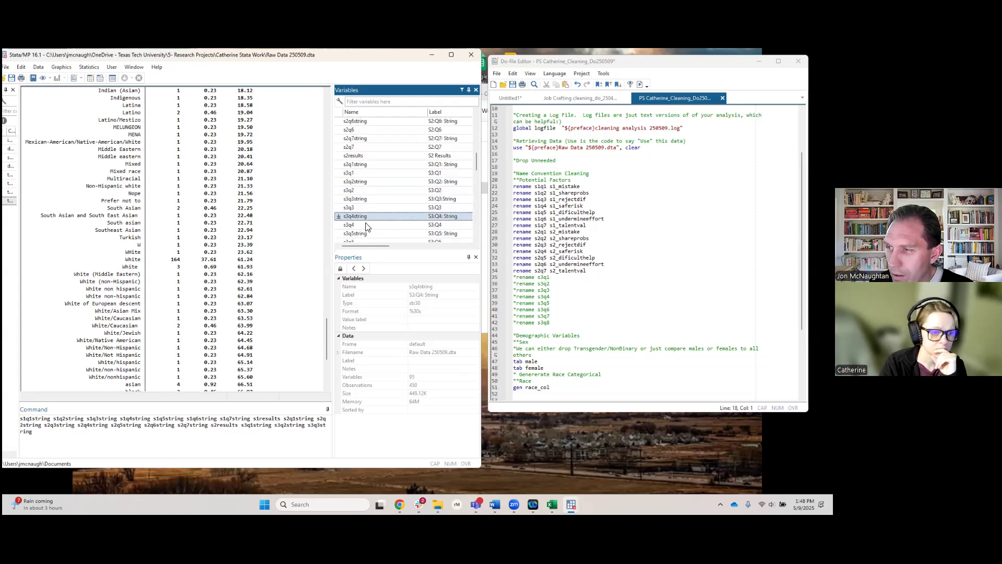
pyautogui.doubleClick(366, 233)
pyautogui.scroll(-3, 365, 231)
pyautogui.doubleClick(361, 174)
pyautogui.doubleClick(361, 191)
pyautogui.doubleClick(363, 208)
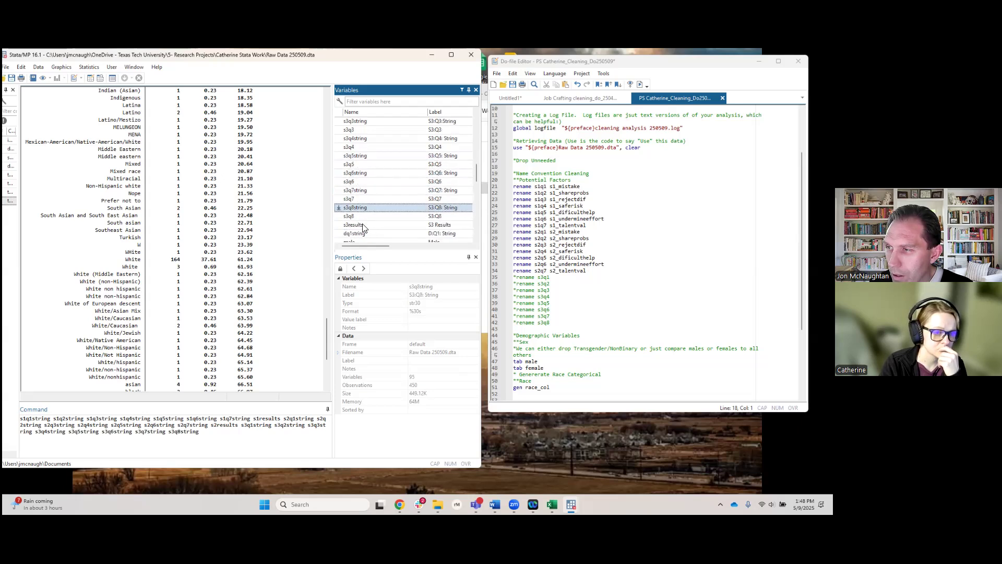
pyautogui.doubleClick(362, 225)
pyautogui.scroll(-2, 363, 224)
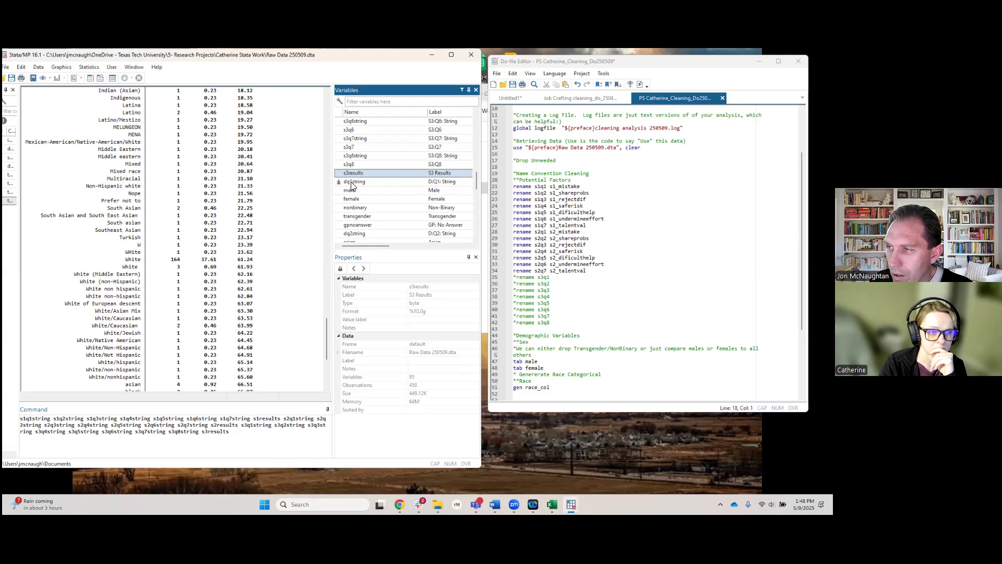
pyautogui.doubleClick(352, 183)
# Cut the variable list from the command line and paste it after a drop command under the Drop Unneeded comment
pyautogui.moveTo(278, 435); pyautogui.dragTo(14, 418)
pyautogui.rightClick(30, 420)
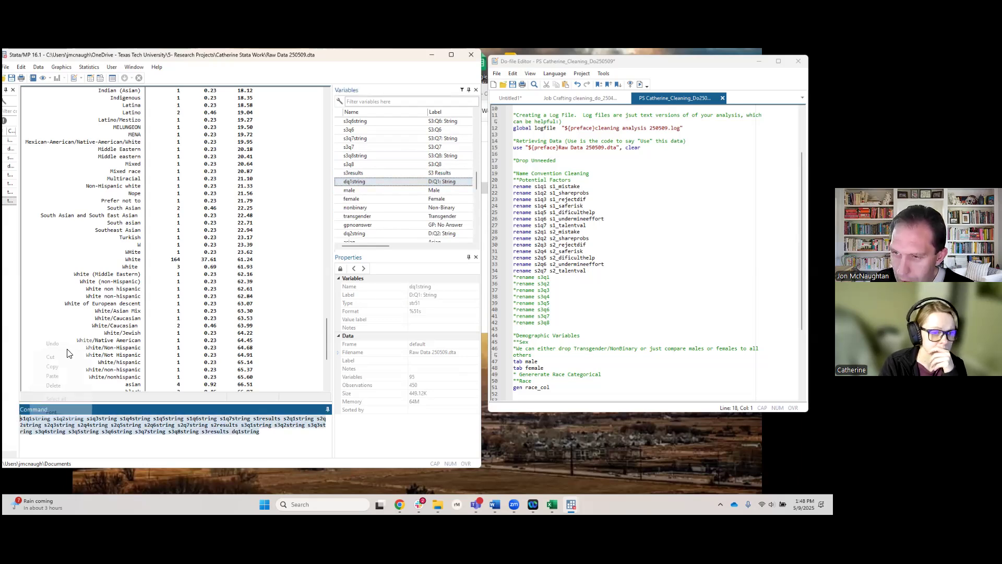
pyautogui.click(55, 357)
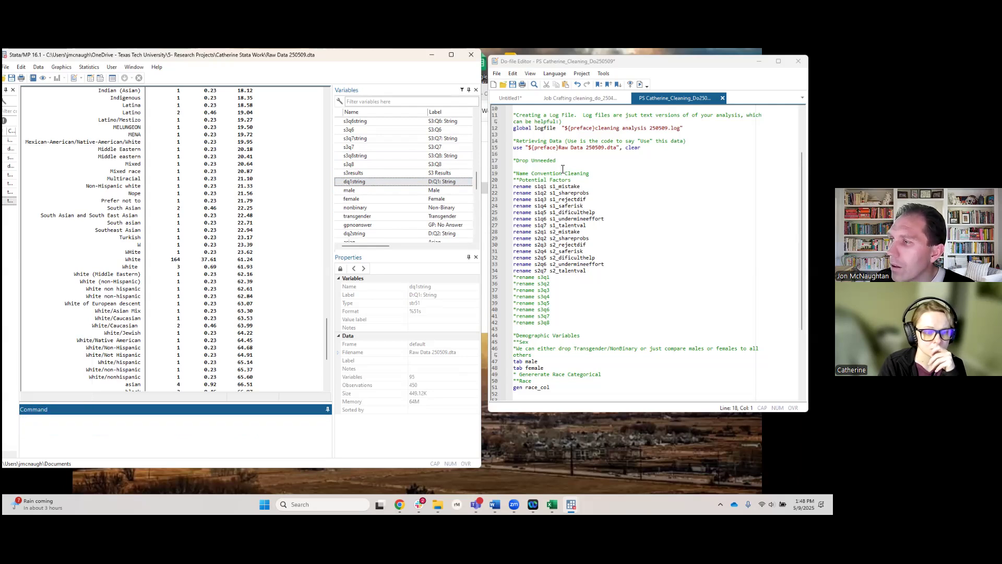
pyautogui.click(560, 169)
pyautogui.write('dro')
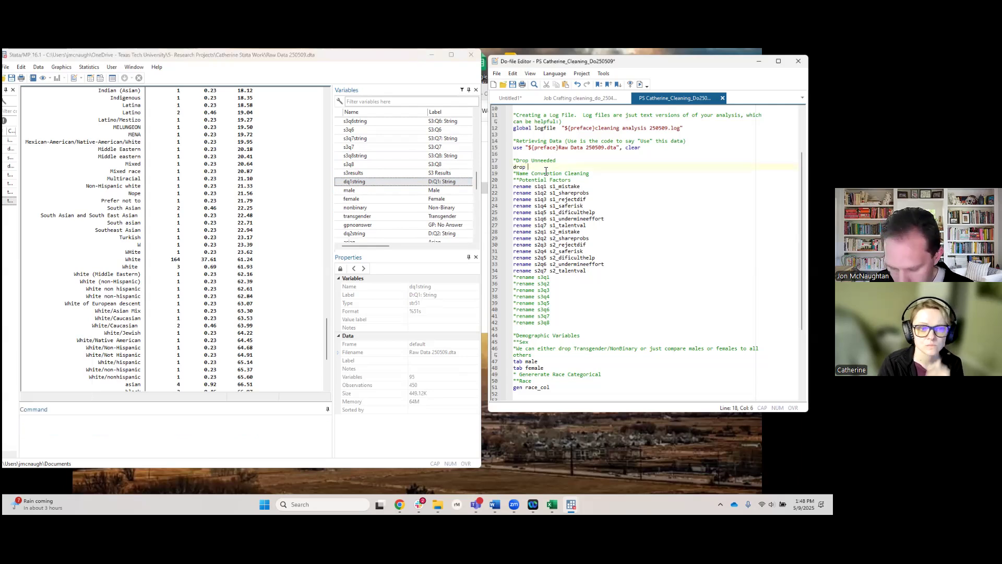
pyautogui.write('p')
pyautogui.hotkey('ctrl', 'v')
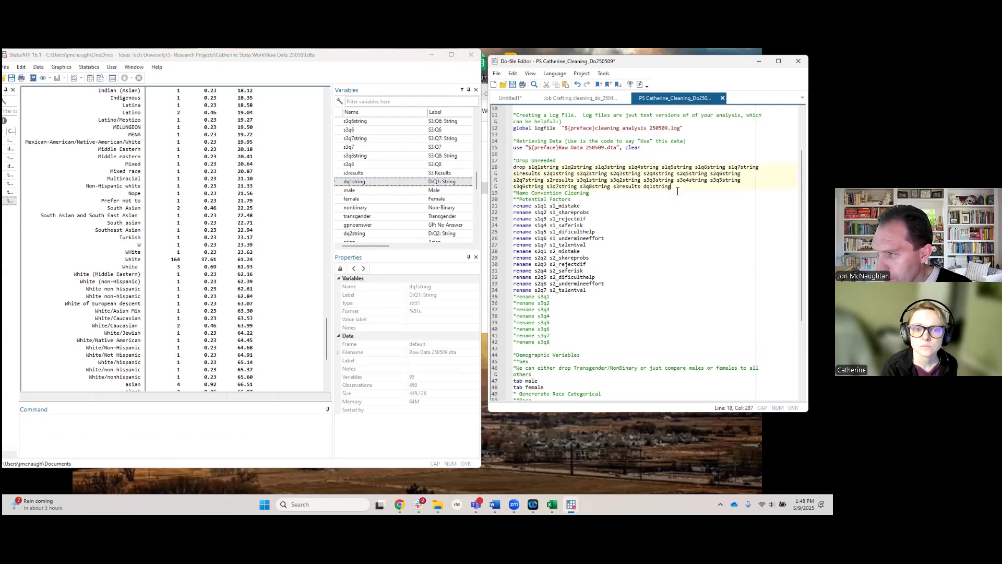
pyautogui.press('Return')
pyautogui.scroll(-3, 545, 342)
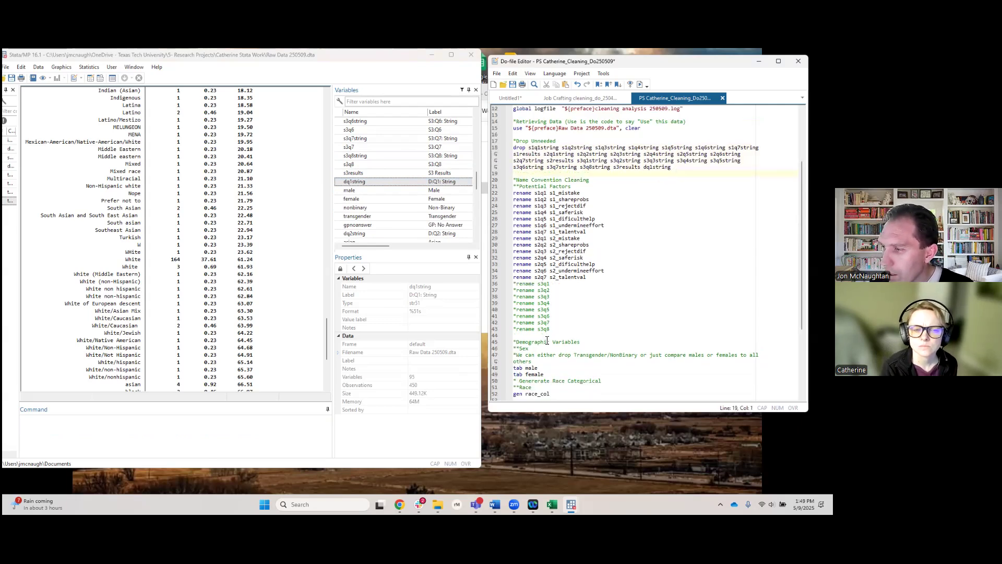
pyautogui.scroll(1, 533, 356)
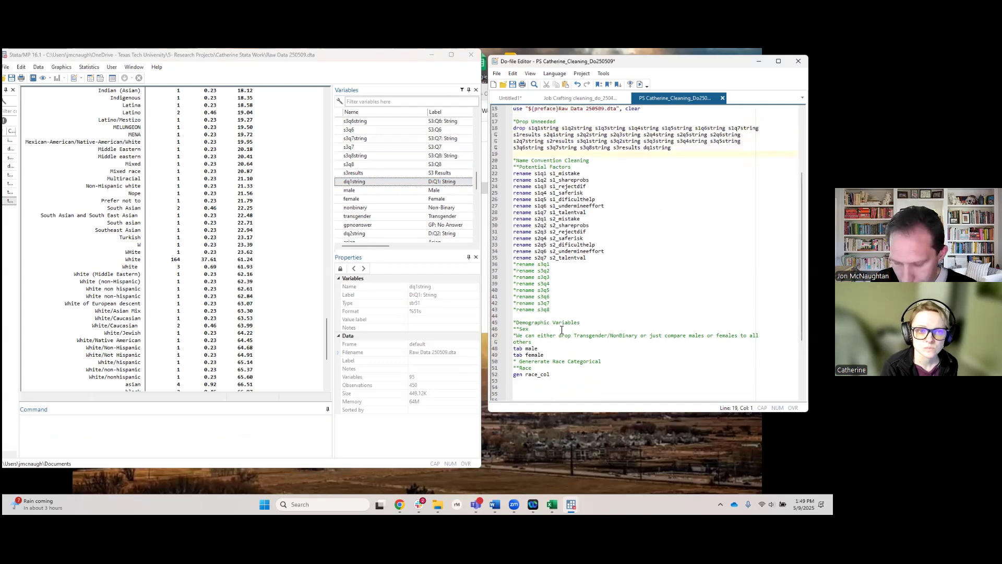
# Correct the race variable line to gen race_col=. and run the do-file
pyautogui.hotkey('ctrl', 'd')
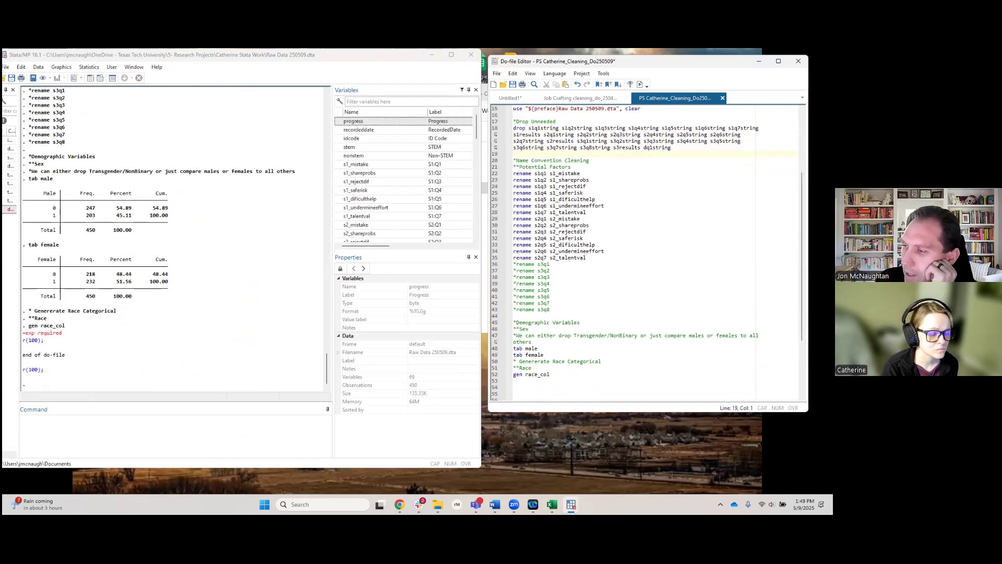
pyautogui.click(525, 374)
pyautogui.write('=')
pyautogui.hotkey('ctrl', 'd')
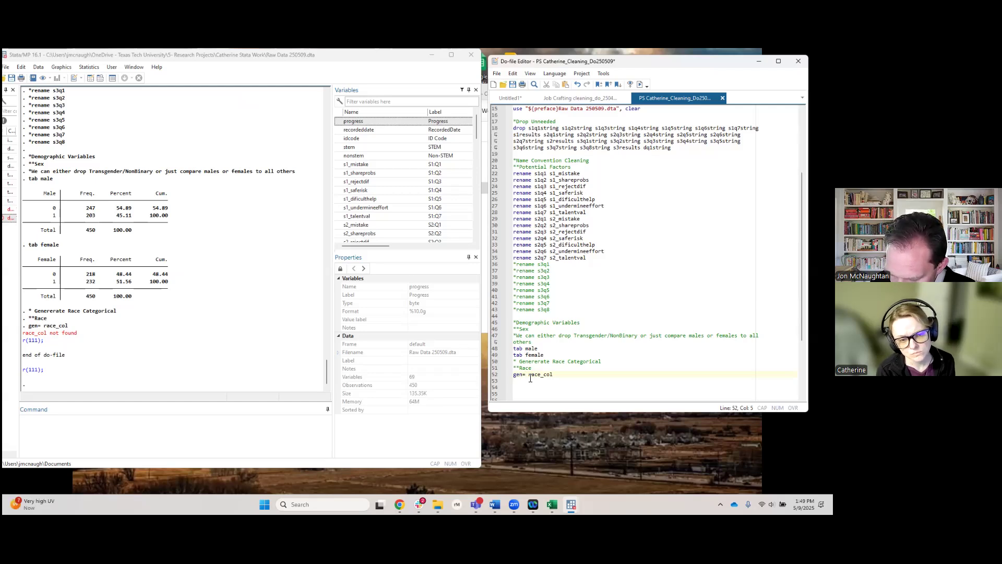
pyautogui.write('race_col=.')
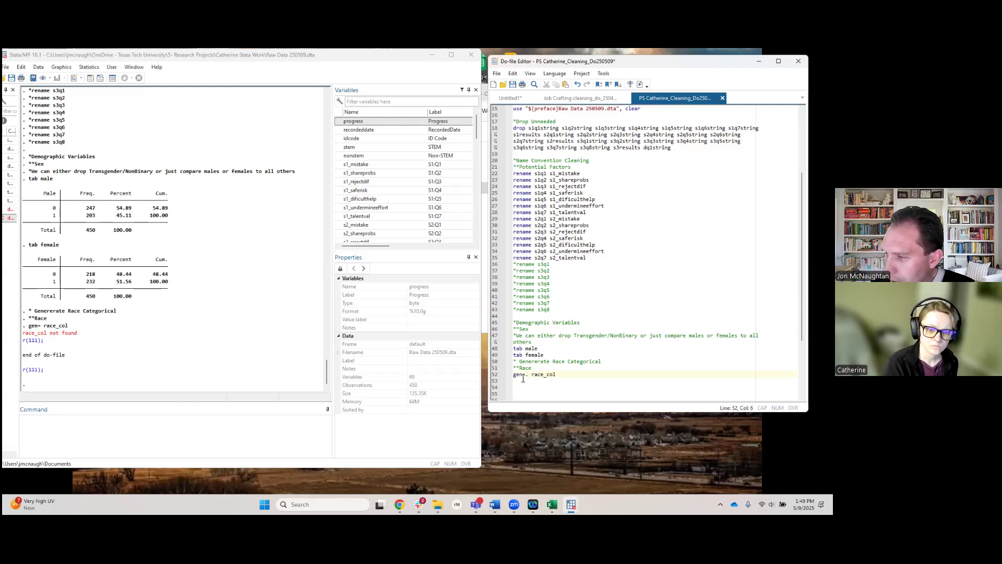
pyautogui.write(' race_')
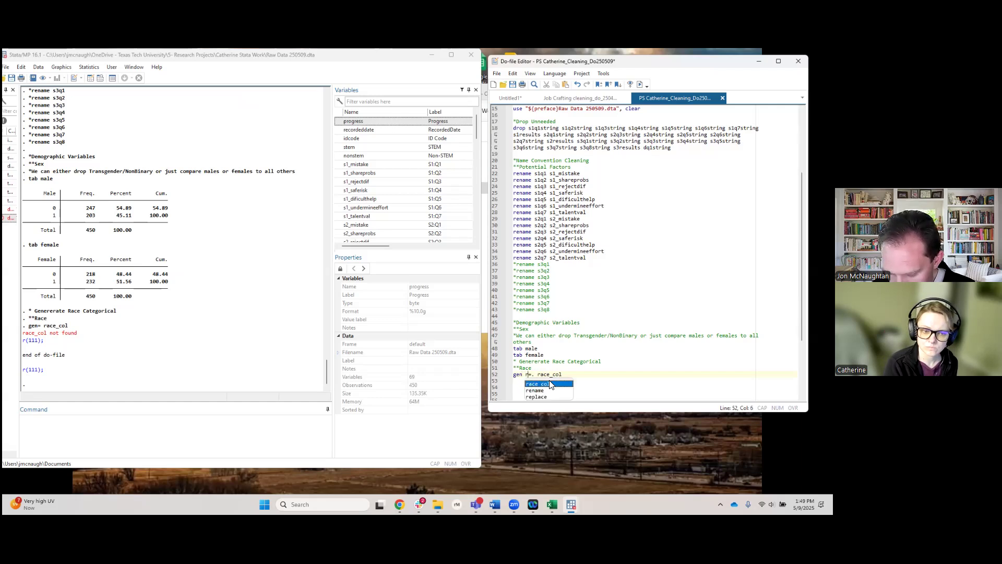
pyautogui.write('col')
pyautogui.moveTo(587, 376); pyautogui.dragTo(559, 376)
pyautogui.press('BackSpace')
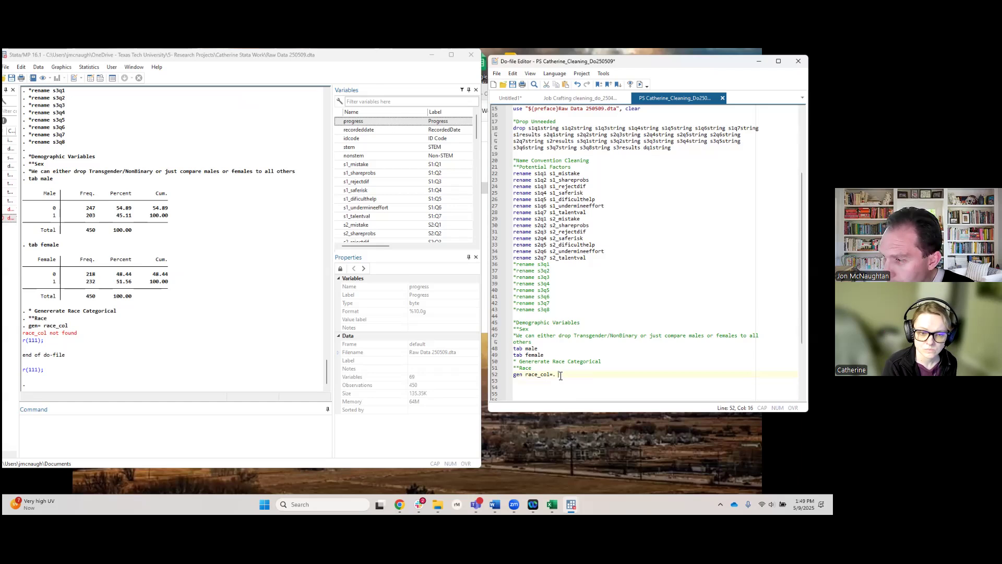
pyautogui.hotkey('ctrl', 'd')
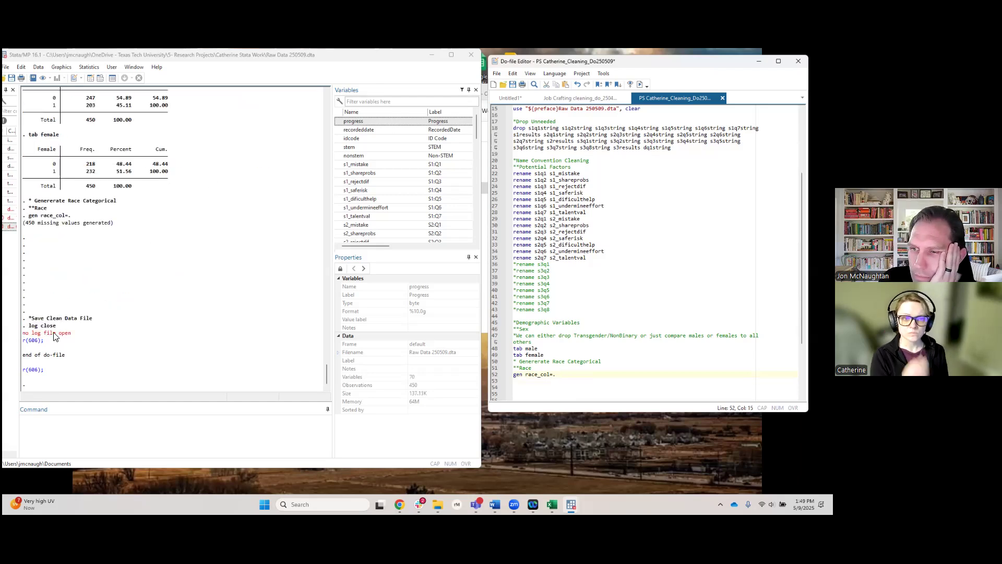
# Copy the line log using "${logfile}", replace from the Job Crafting cleaning do-file
pyautogui.scroll(5, 532, 167)
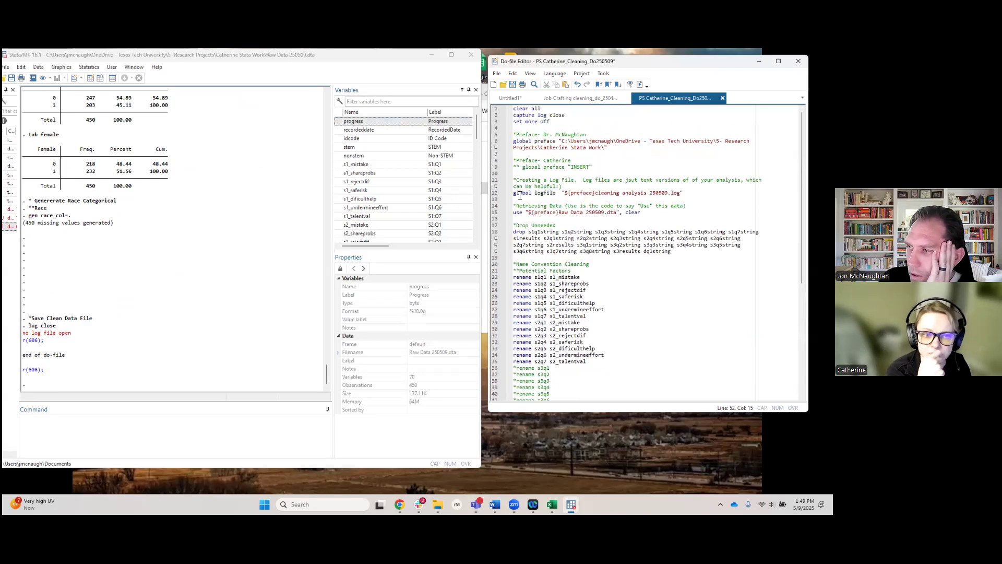
pyautogui.click(574, 99)
pyautogui.scroll(2, 560, 180)
pyautogui.scroll(16, 560, 180)
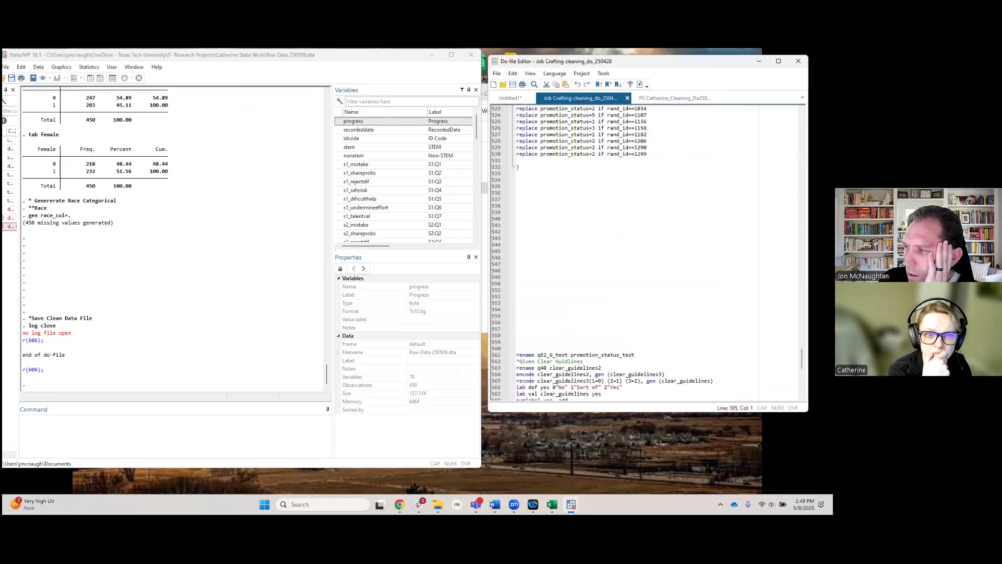
pyautogui.scroll(20, 678, 150)
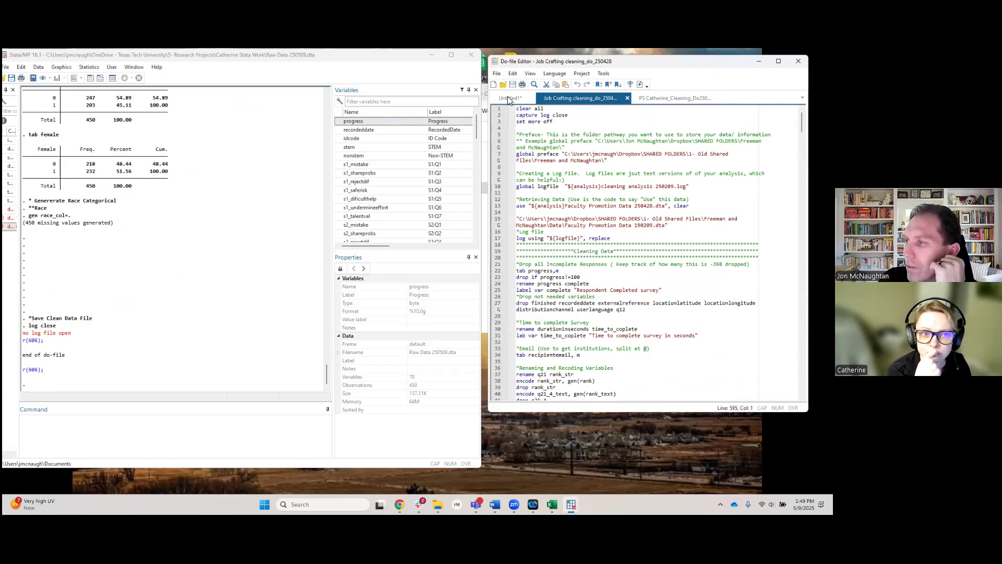
pyautogui.click(615, 240)
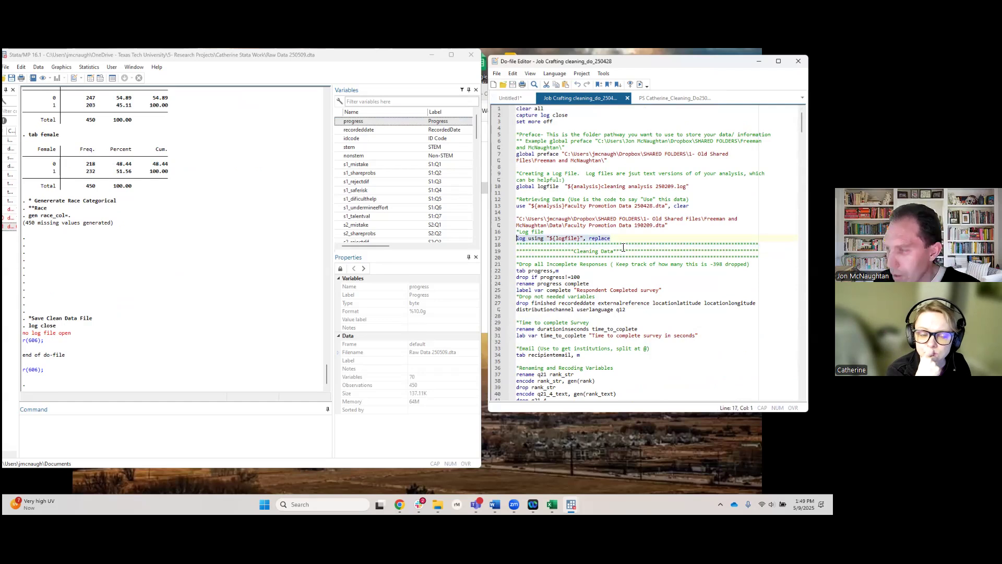
# Add log using "${logfile}", replace below the global logfile line of the PS Catherine do-file and run it
pyautogui.click(673, 97)
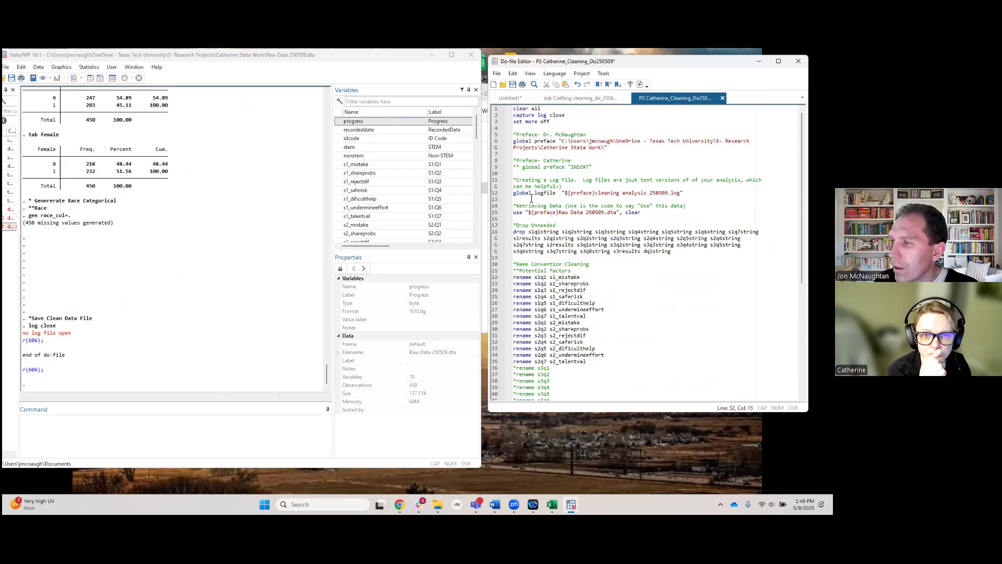
pyautogui.click(525, 201)
pyautogui.write('log using "${logfile}", replace')
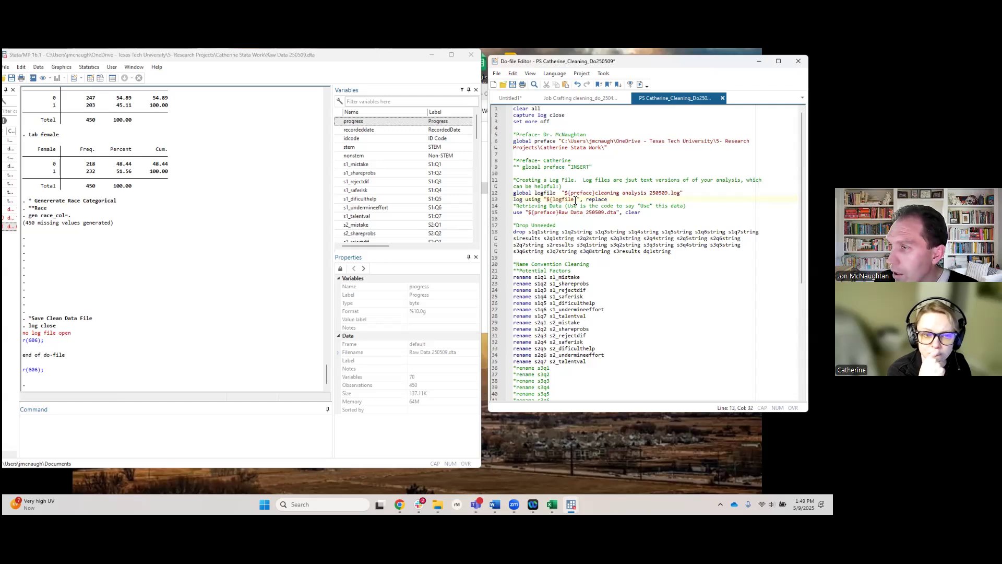
pyautogui.hotkey('ctrl', 'd')
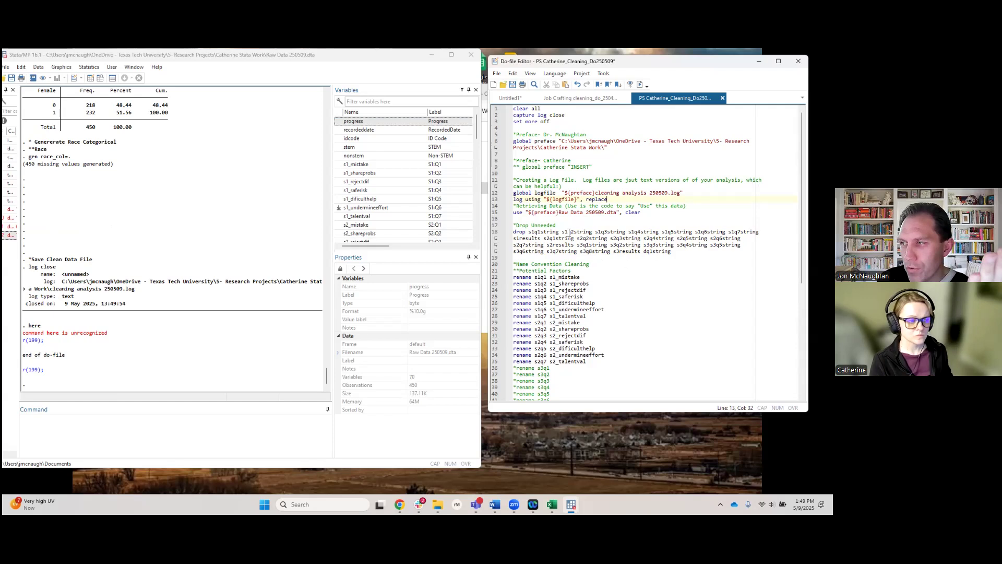
# Add the comment *Droping Belonging on its own line below the drop command for the string variables
pyautogui.scroll(-3, 568, 234)
pyautogui.scroll(-3, 568, 238)
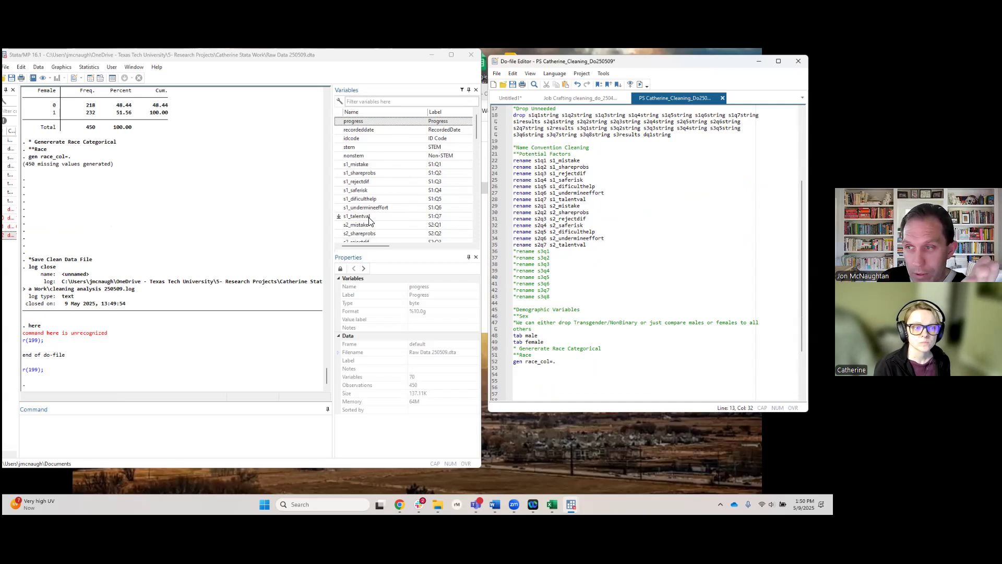
pyautogui.scroll(-5, 369, 219)
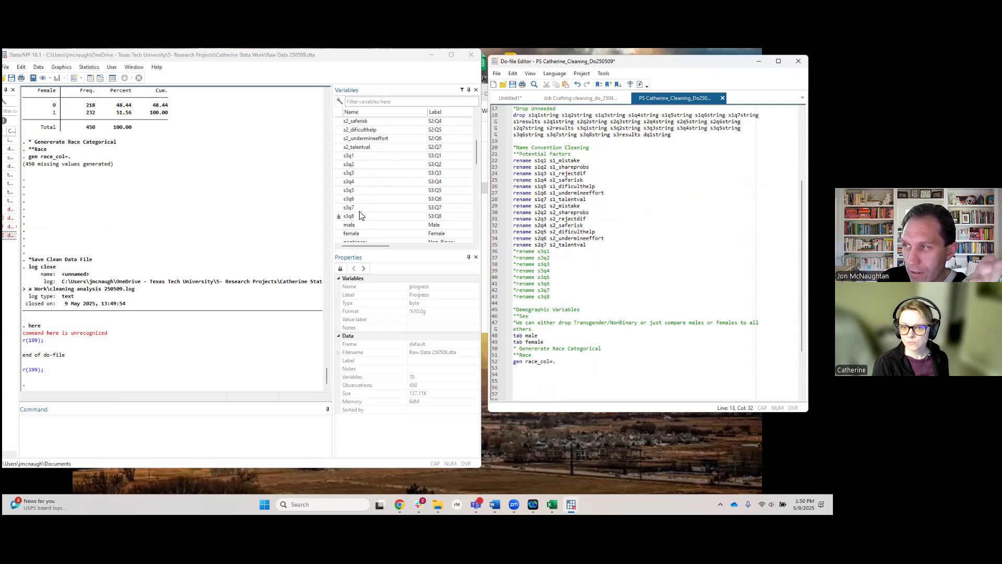
pyautogui.click(676, 134)
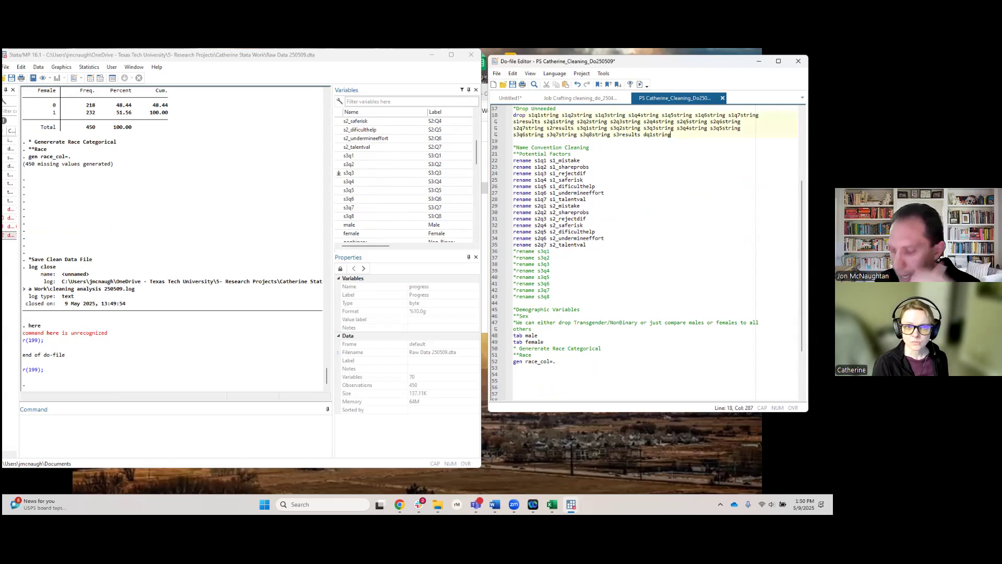
pyautogui.press('Return')
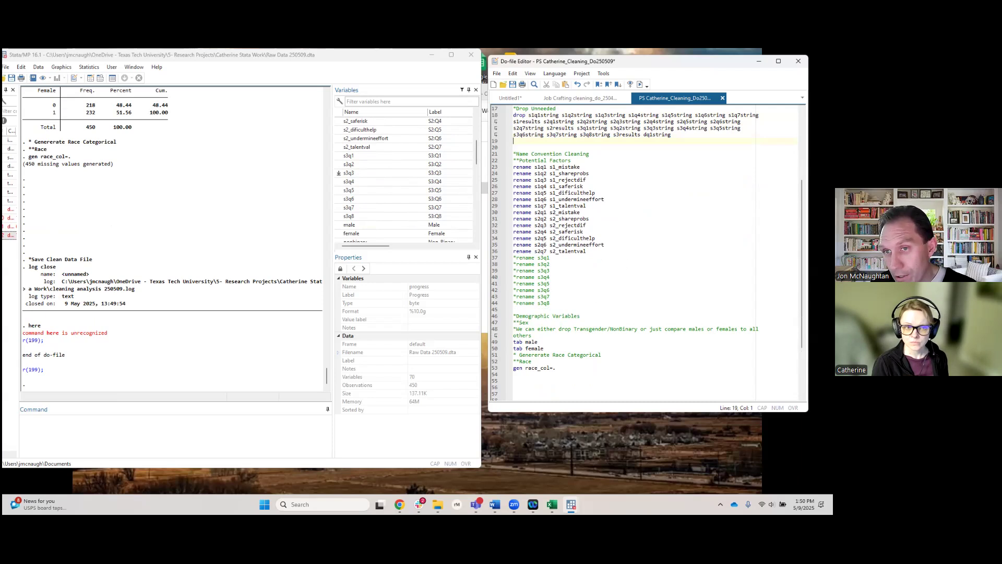
pyautogui.press('Return')
pyautogui.write('*Droping Be')
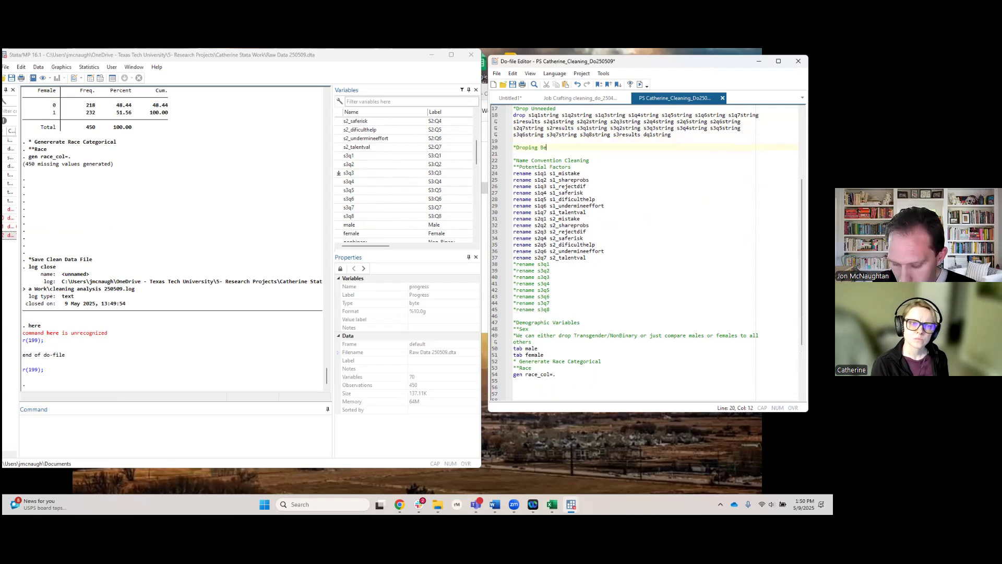
pyautogui.write('longing')
pyautogui.press('Return')
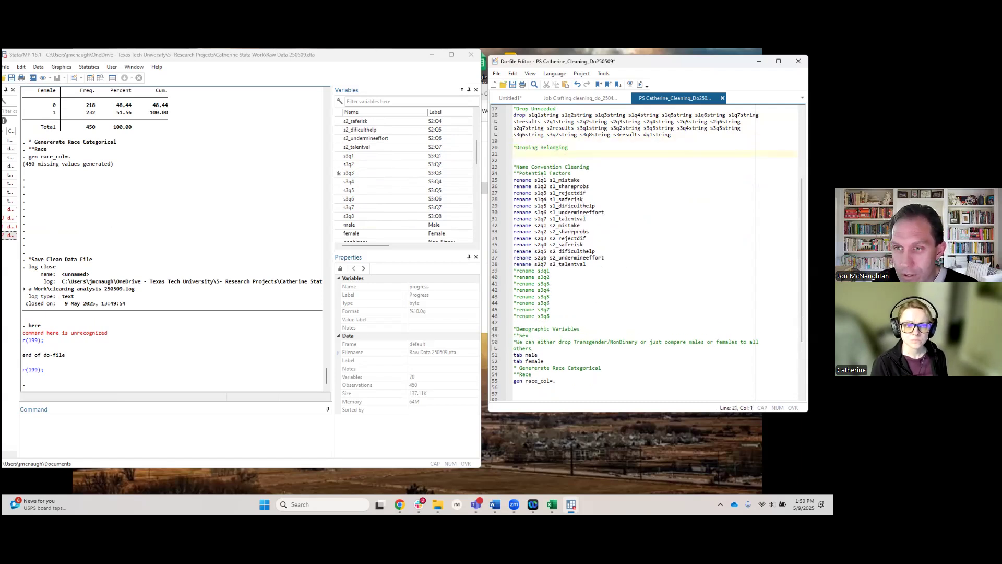
# Insert the variable names s3q1 through s3q8 into the command line from the variable list
pyautogui.doubleClick(363, 155)
pyautogui.doubleClick(363, 164)
pyautogui.doubleClick(361, 173)
pyautogui.doubleClick(360, 181)
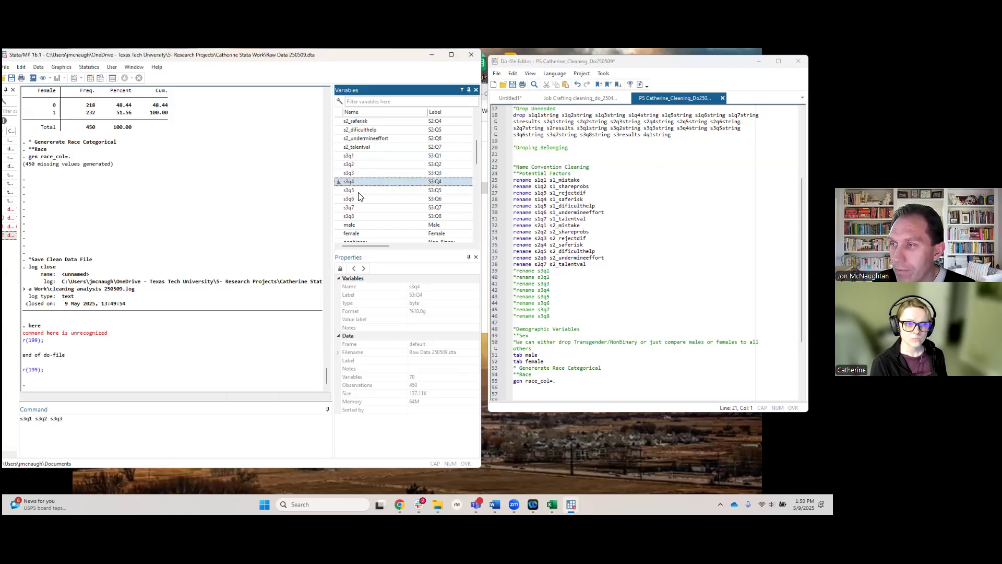
pyautogui.doubleClick(359, 190)
pyautogui.doubleClick(358, 199)
pyautogui.doubleClick(358, 207)
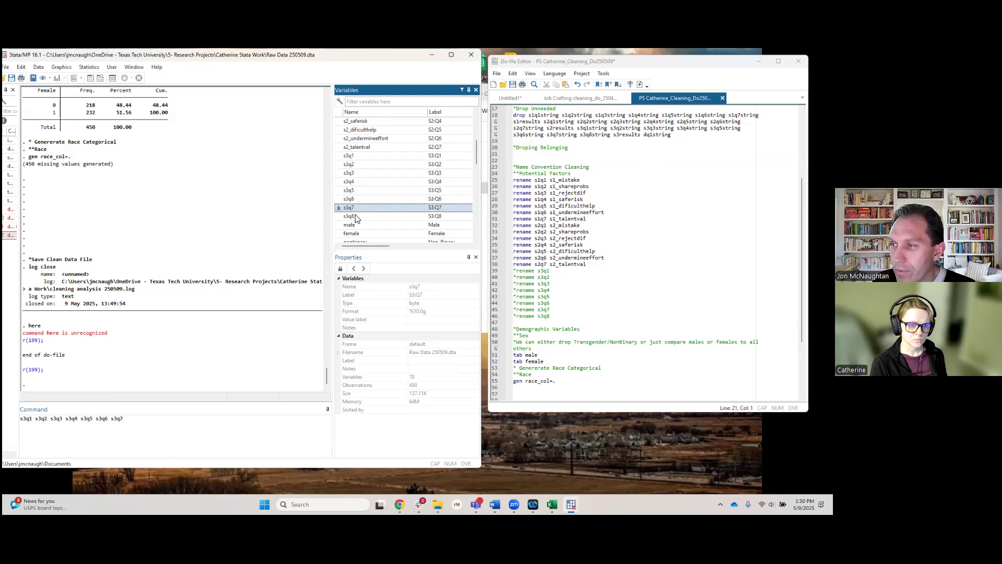
pyautogui.doubleClick(358, 216)
# Cut s3q1 through s3q8 from the command line, paste them after drop under the Droping Belonging comment, and run the do-file
pyautogui.moveTo(180, 418); pyautogui.dragTo(20, 419)
pyautogui.hotkey('ctrl', 'c')
pyautogui.rightClick(35, 418)
pyautogui.click(63, 357)
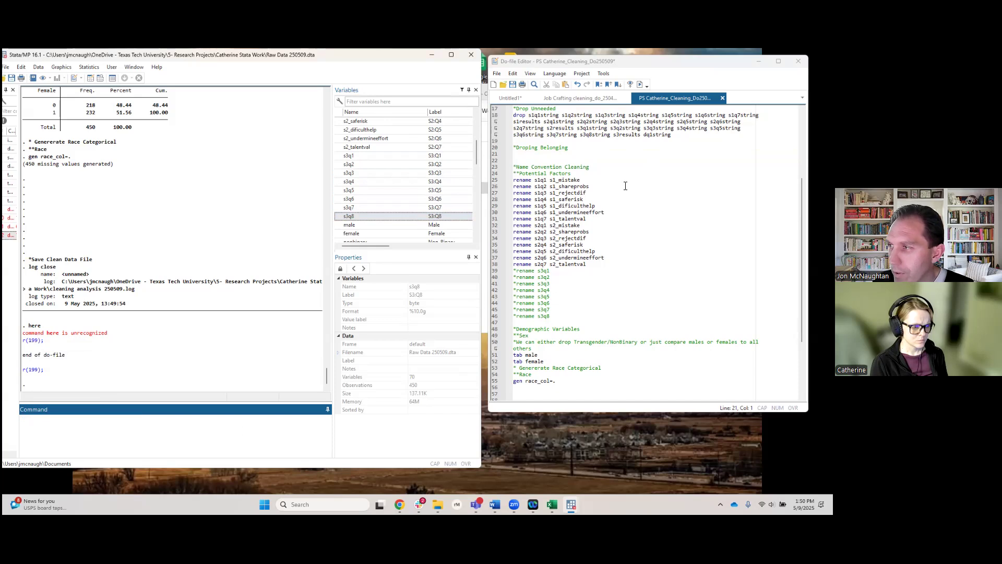
pyautogui.click(532, 162)
pyautogui.write('drop')
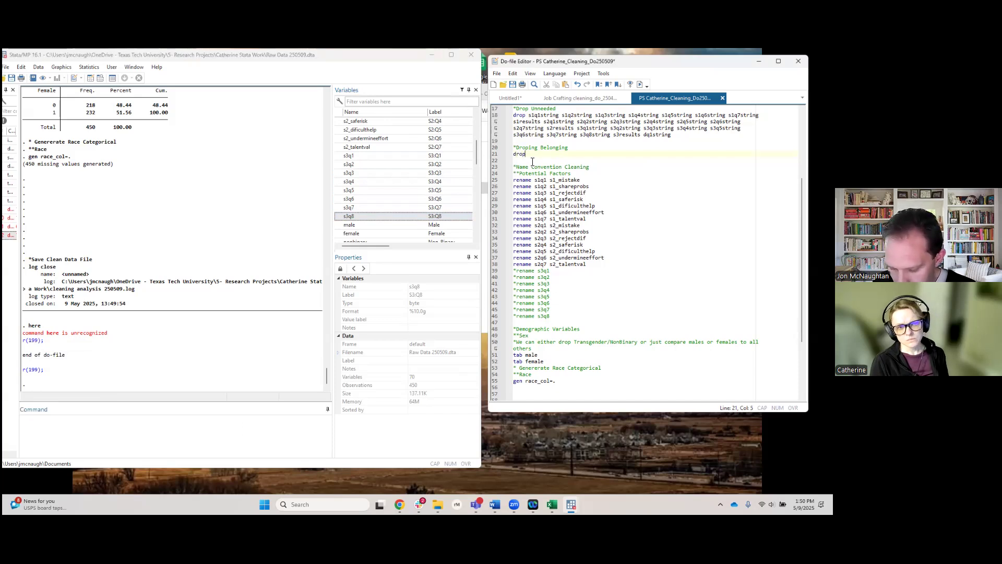
pyautogui.hotkey('ctrl', 'v')
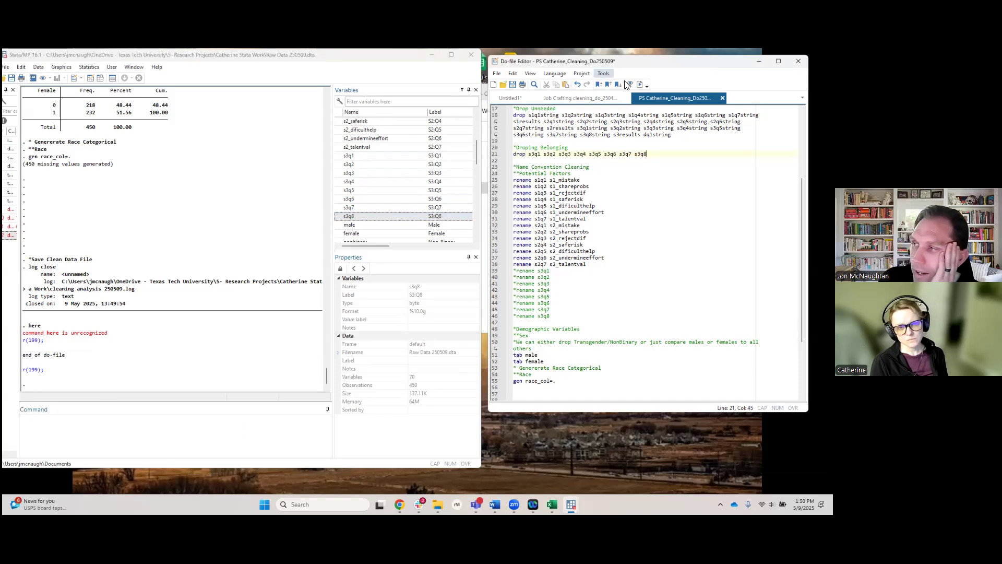
pyautogui.click(640, 84)
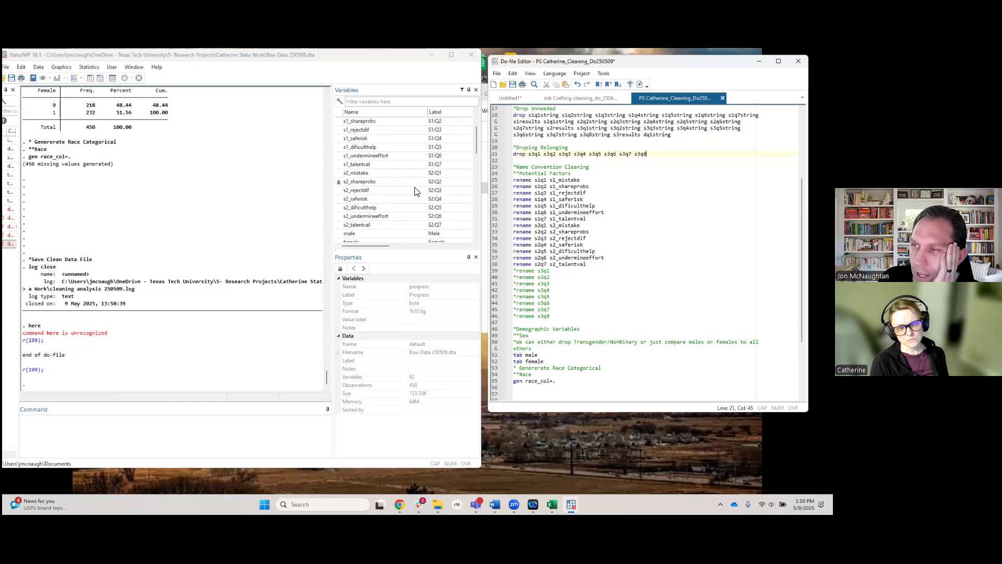
# Review the variable list and the do-file, from the raw data use line to the command saving the clean data file
pyautogui.scroll(-4, 415, 192)
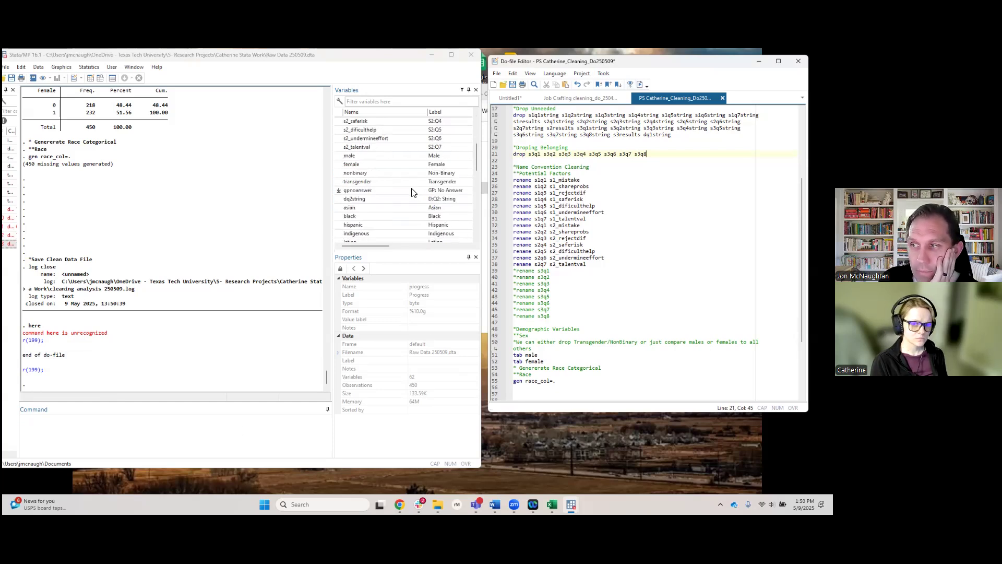
pyautogui.scroll(3, 412, 192)
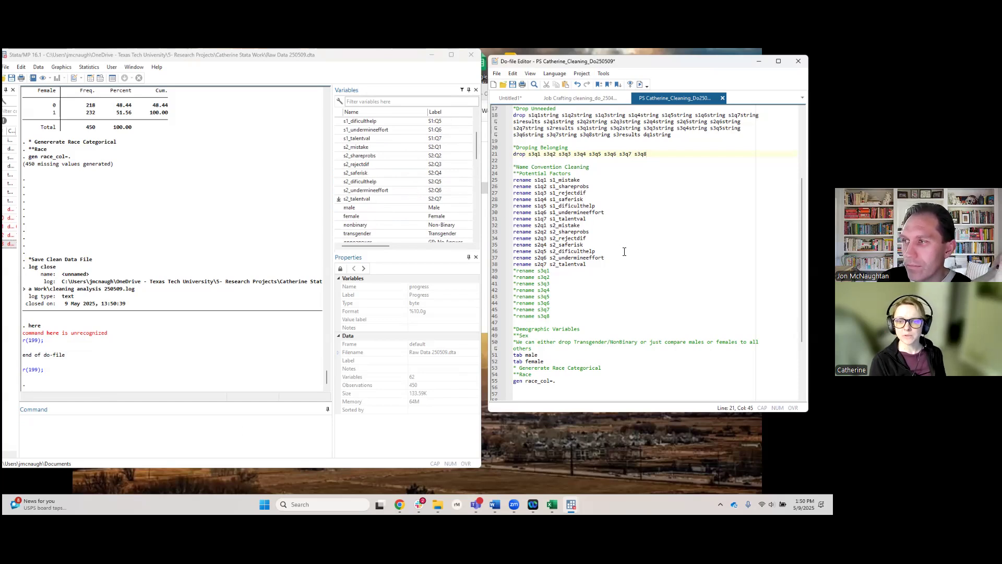
pyautogui.scroll(4, 624, 252)
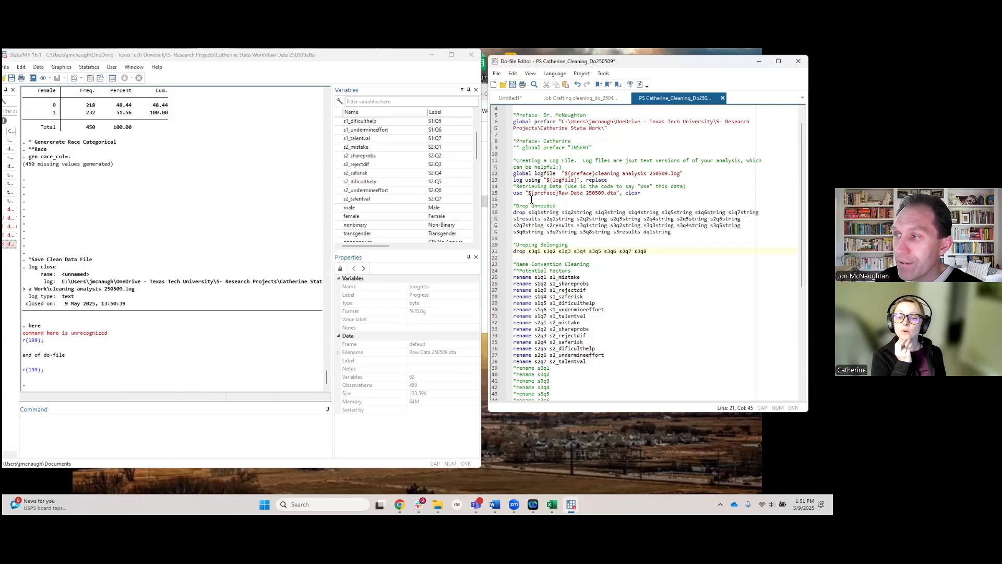
pyautogui.moveTo(516, 198); pyautogui.dragTo(601, 193)
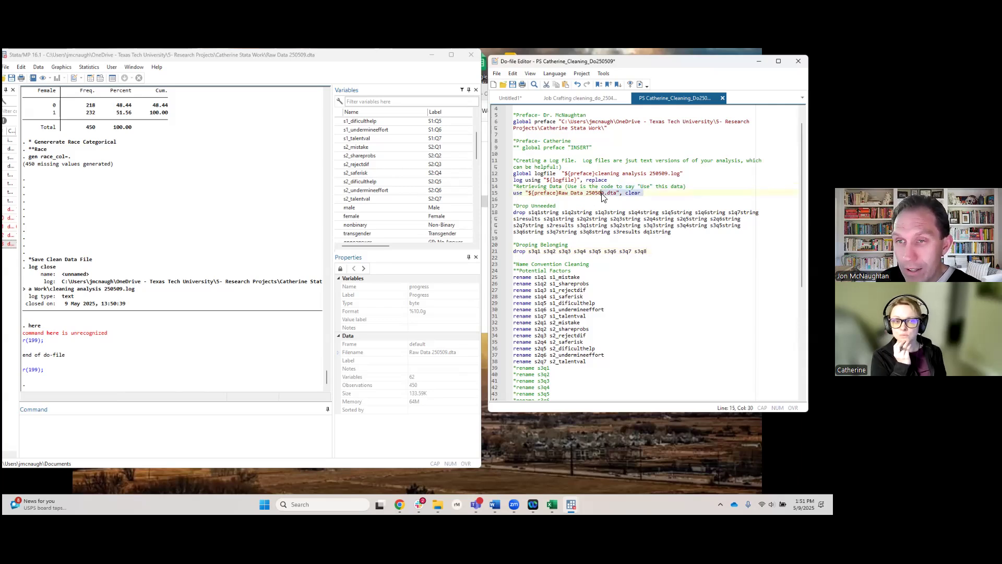
pyautogui.scroll(1, 583, 187)
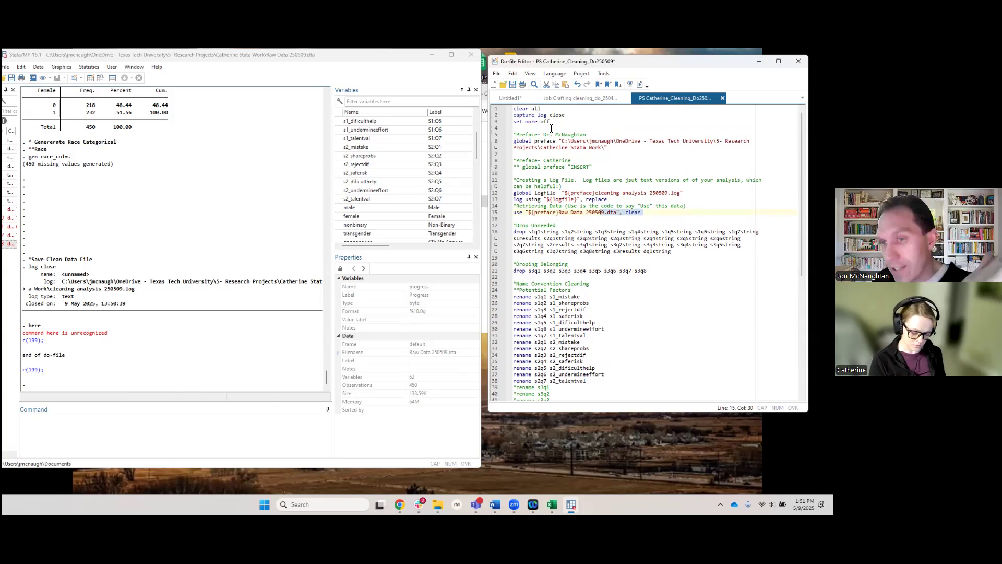
pyautogui.scroll(-7, 571, 165)
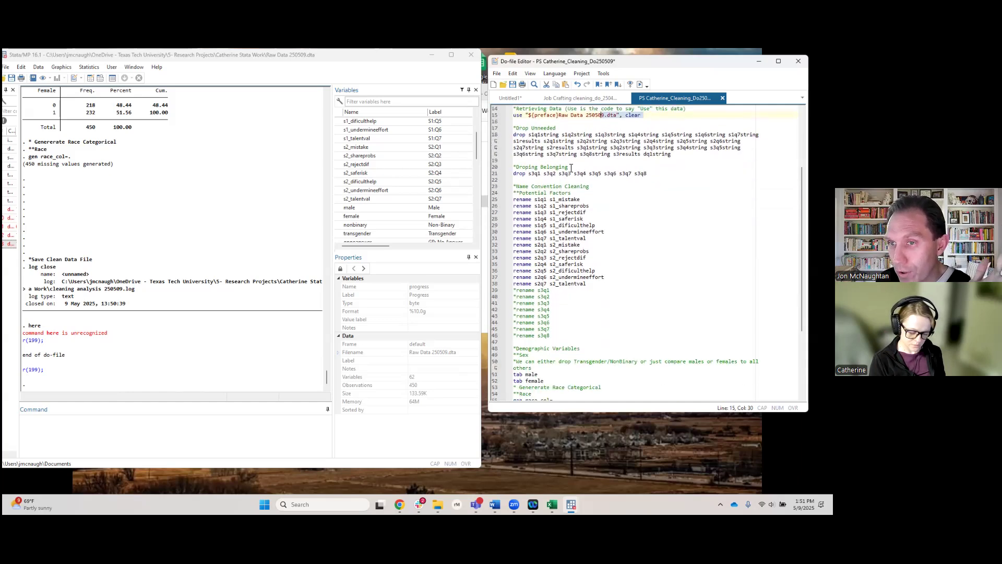
pyautogui.scroll(-4, 571, 168)
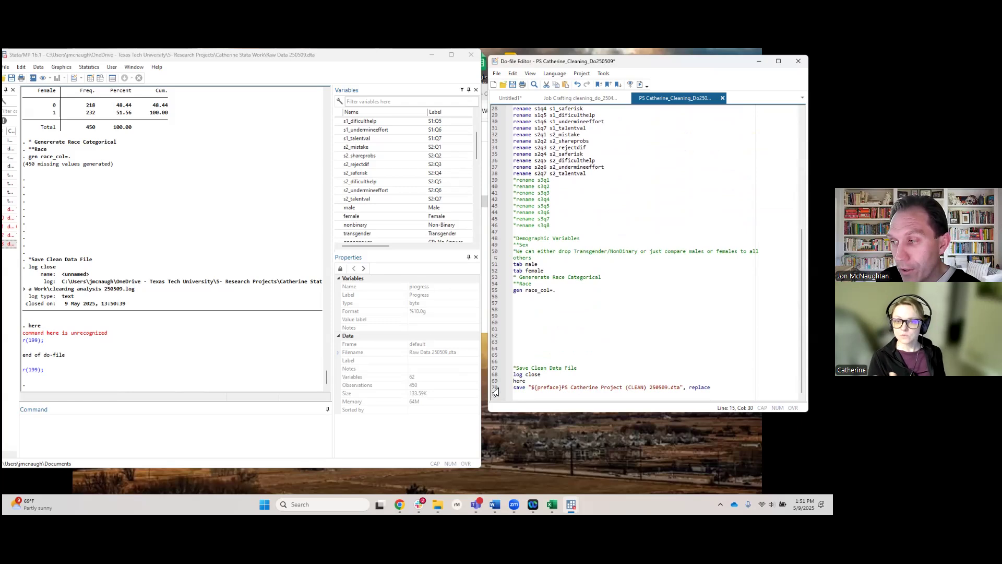
pyautogui.click(495, 391)
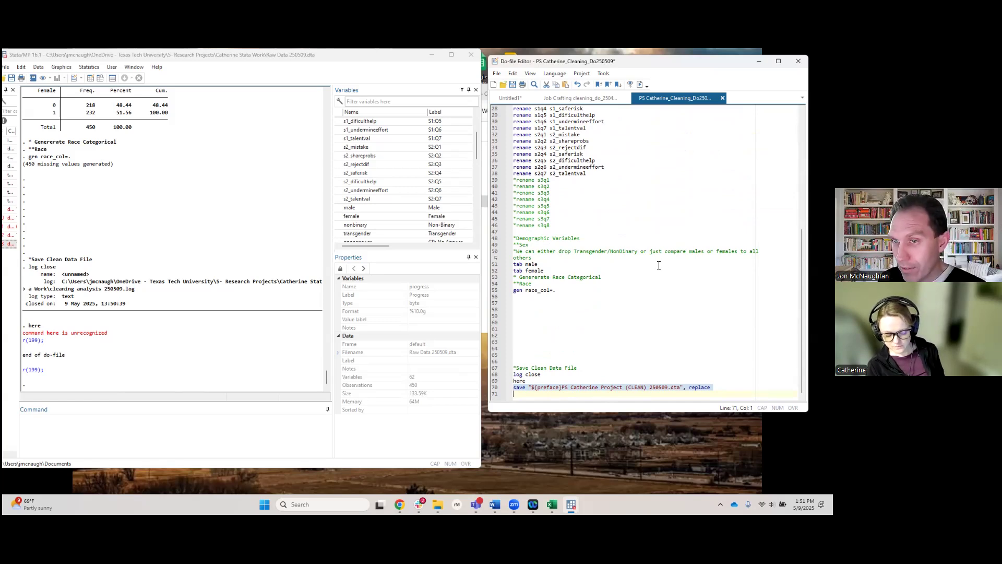
pyautogui.scroll(1, 659, 265)
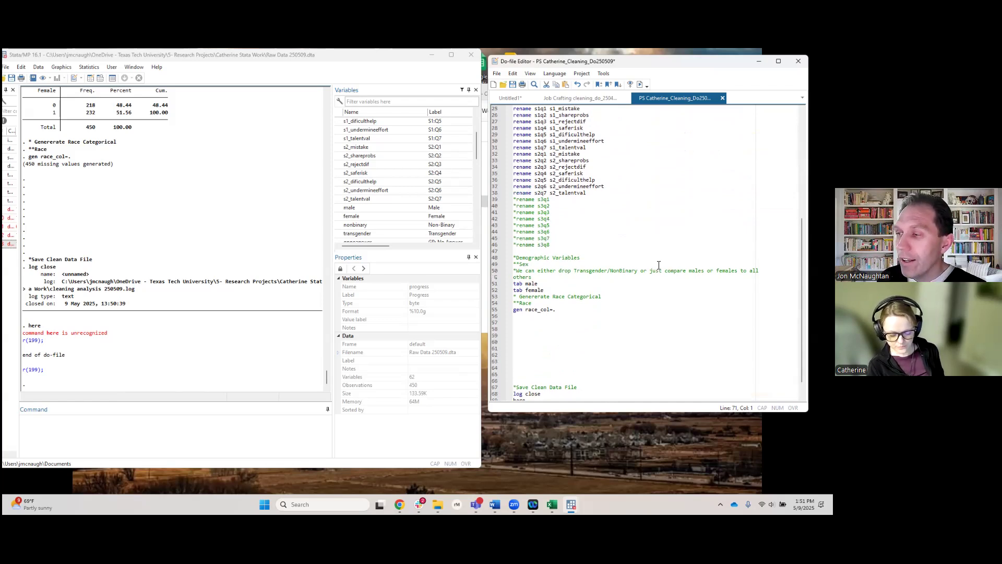
pyautogui.scroll(-1, 652, 272)
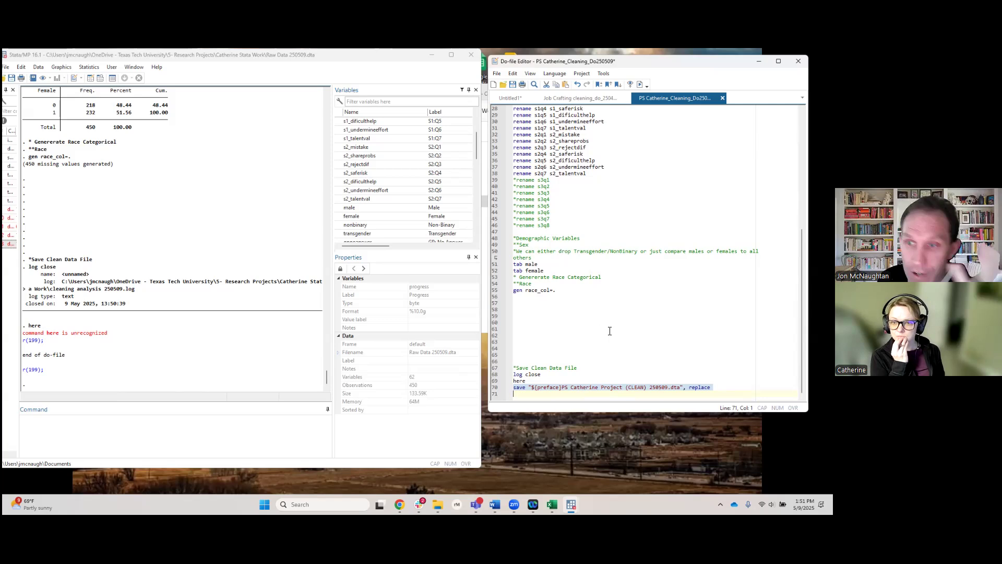
# Add the comment * Factors for PS on line 62, between the race variable code and the Save Clean Data File section
pyautogui.scroll(9, 617, 313)
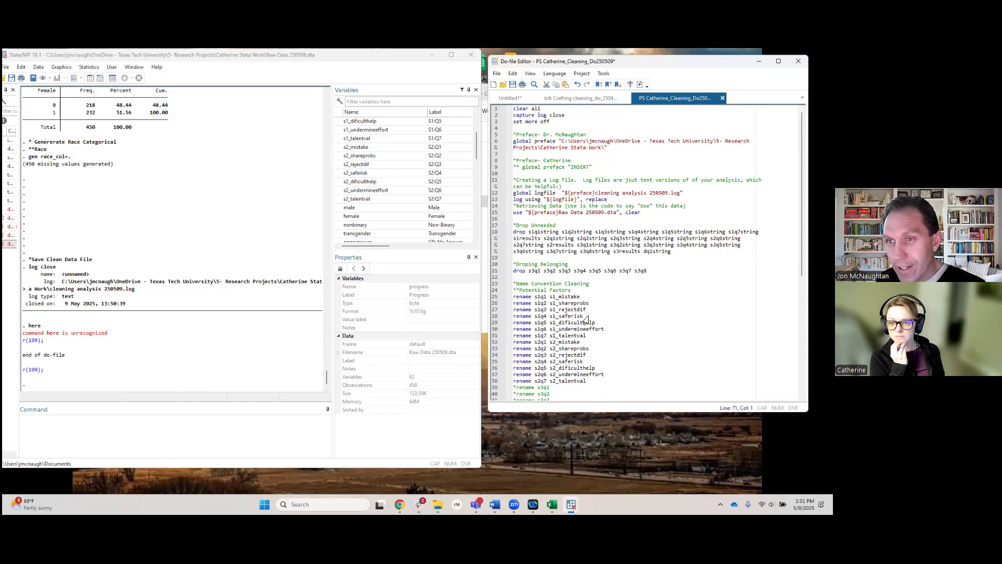
pyautogui.scroll(-9, 606, 376)
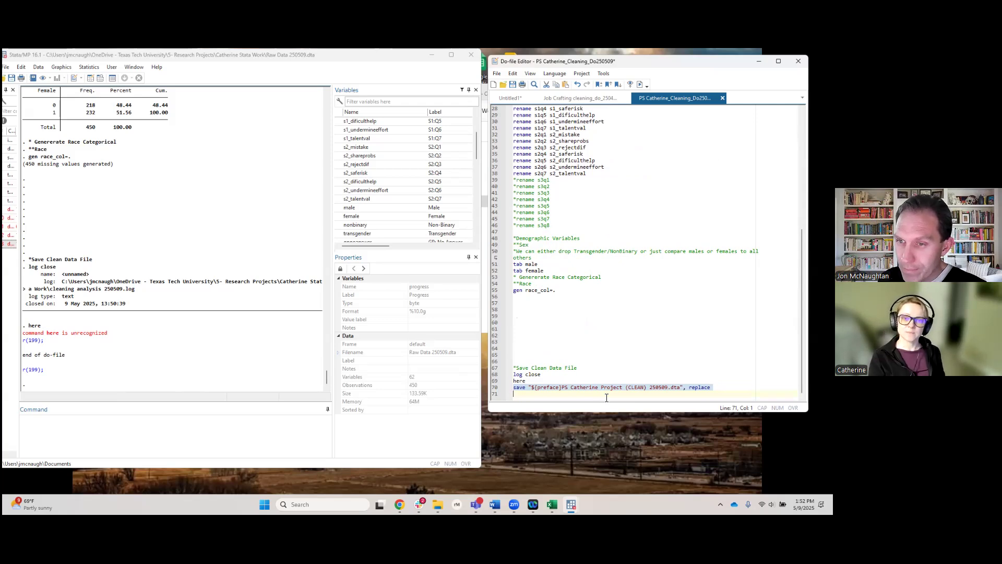
pyautogui.scroll(5, 602, 273)
pyautogui.scroll(2, 601, 273)
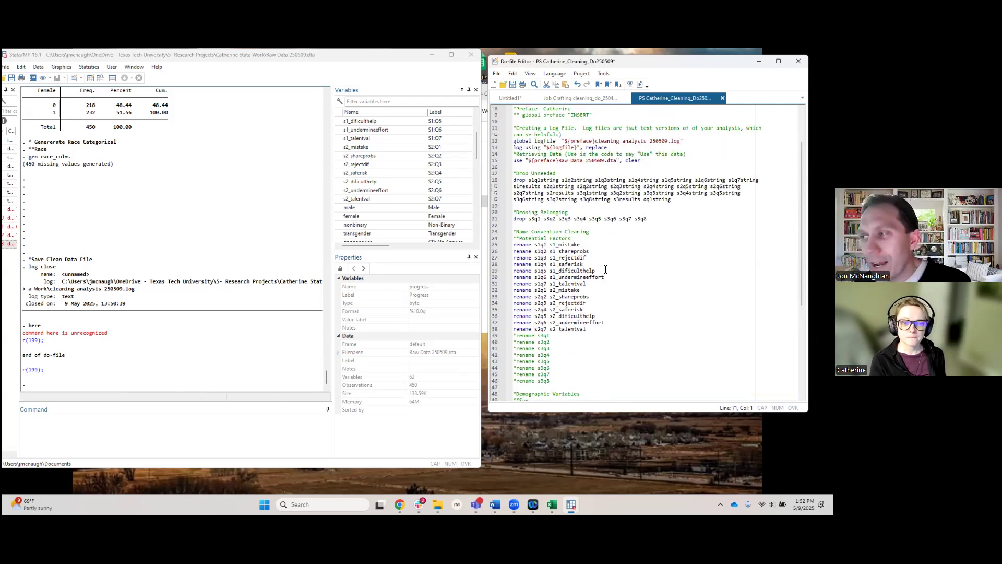
pyautogui.scroll(-5, 596, 260)
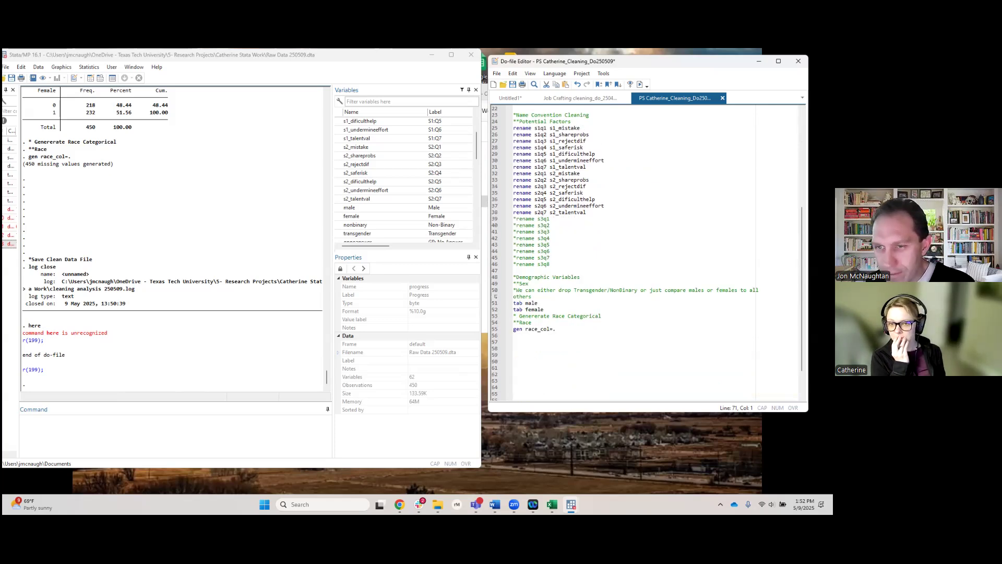
pyautogui.scroll(-2, 616, 218)
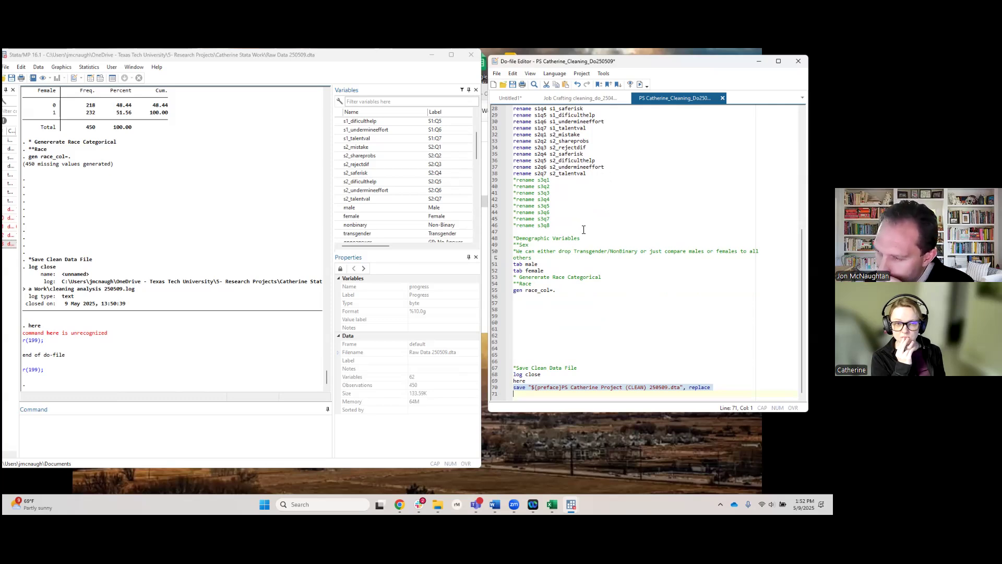
pyautogui.click(530, 334)
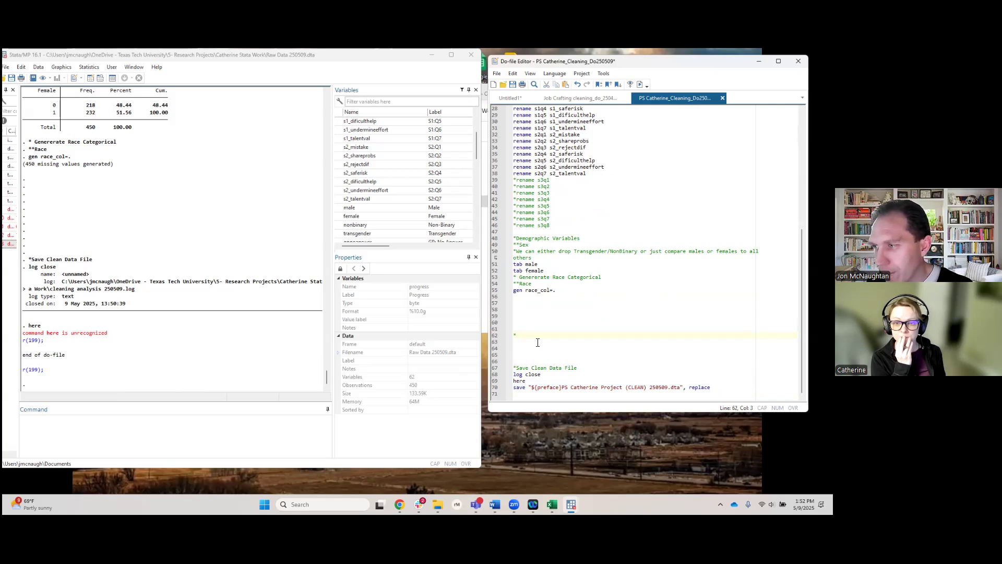
pyautogui.write('* Factor')
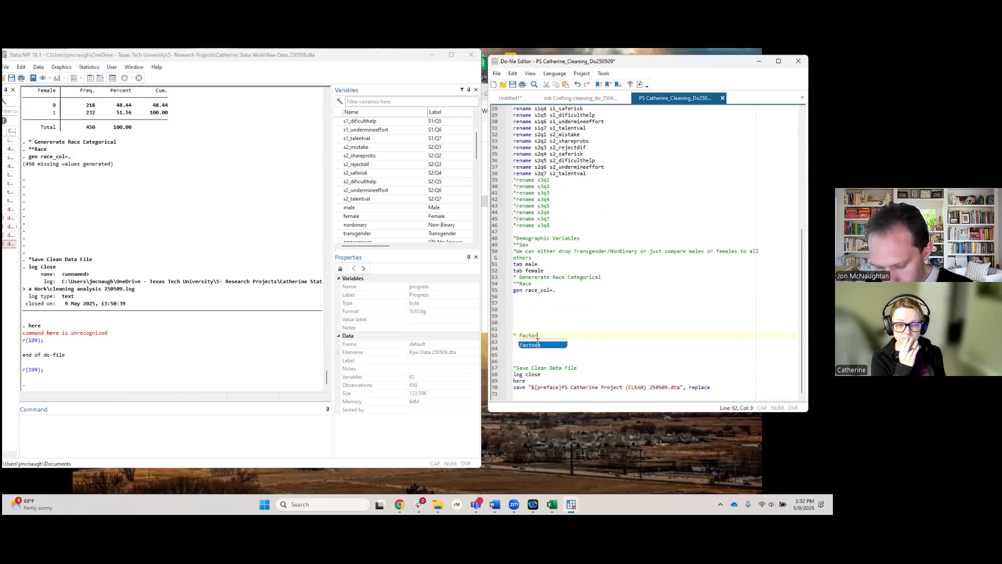
pyautogui.write('s for PS')
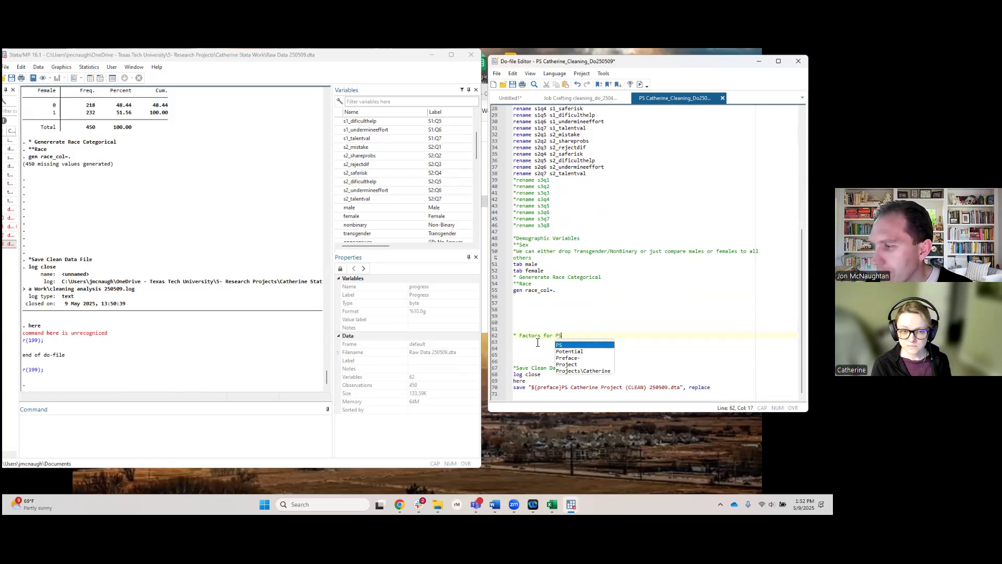
pyautogui.press('Return')
pyautogui.press('Return')
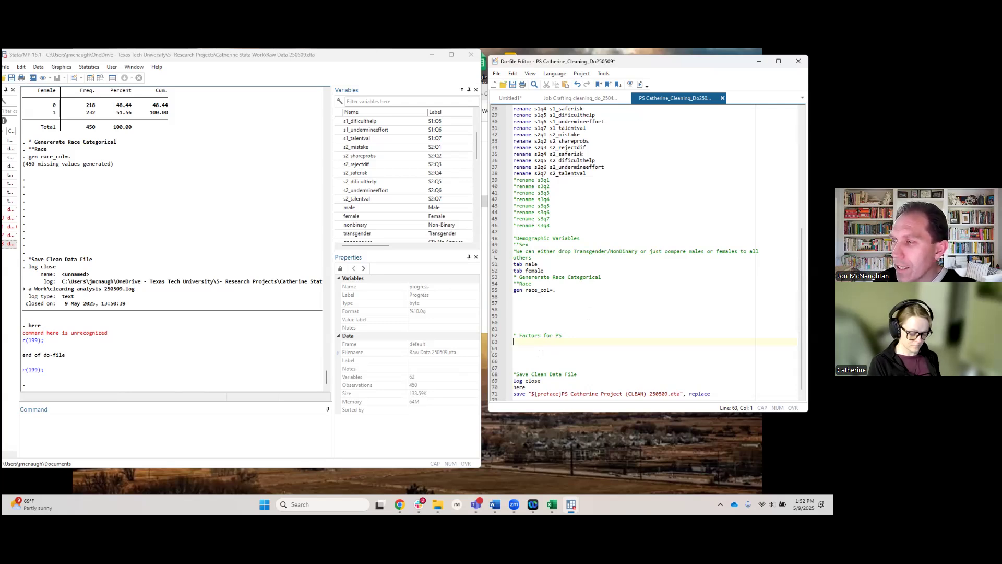
# Start a factor command under the Factors for PS comment and insert s1_mistake through s1_talentval from the variable list into the command line
pyautogui.write('factor')
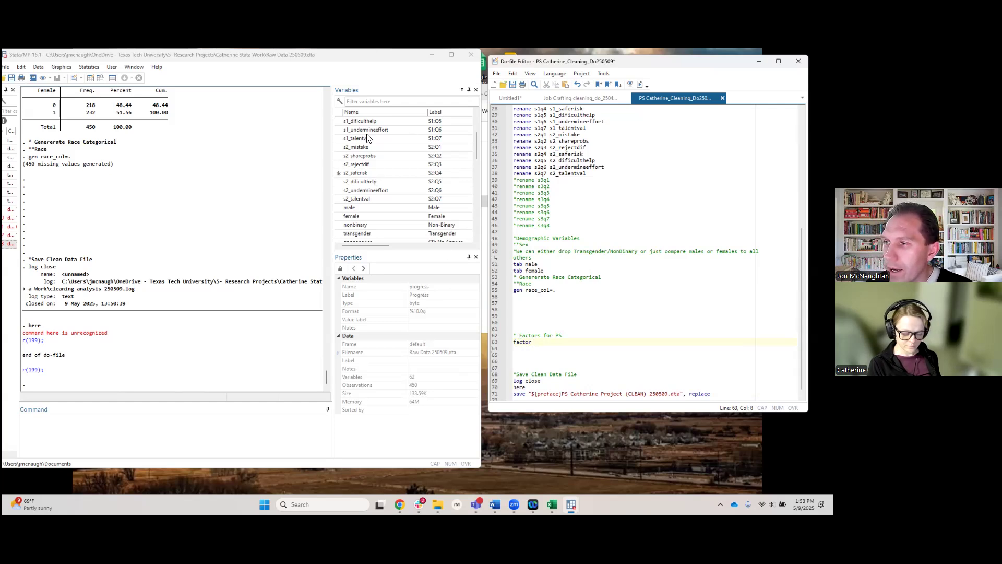
pyautogui.scroll(2, 376, 180)
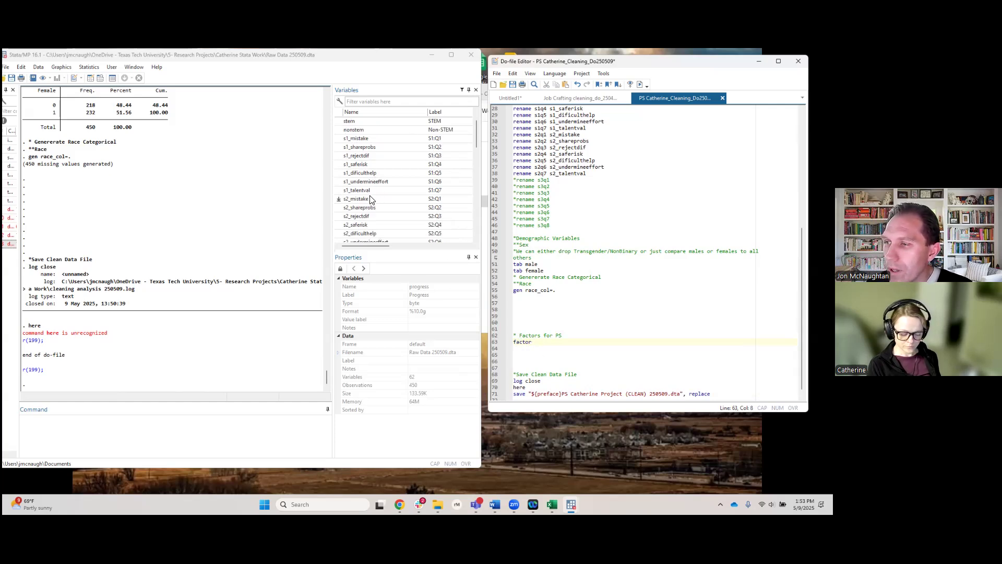
pyautogui.click(360, 140)
pyautogui.click(358, 147)
pyautogui.click(357, 156)
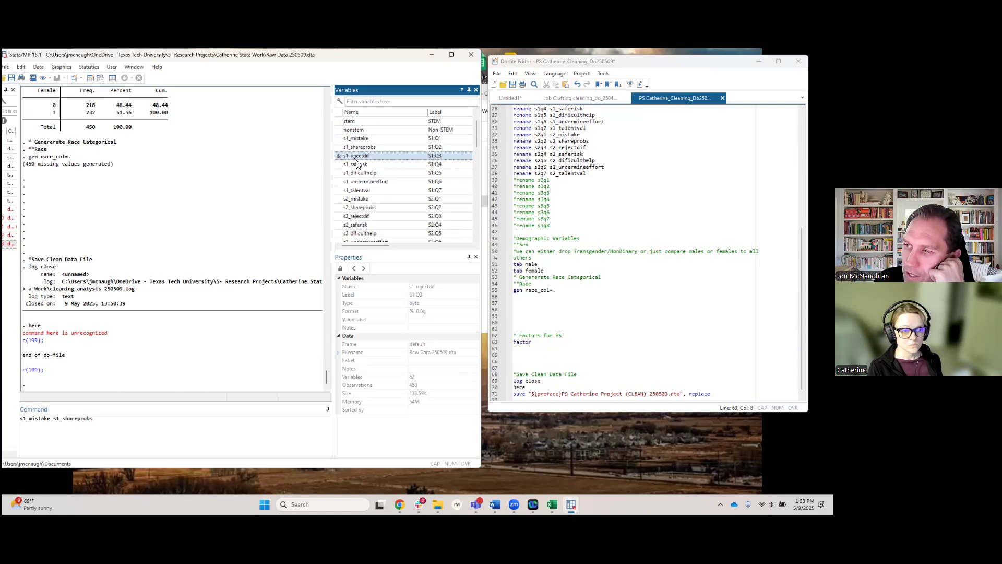
pyautogui.click(357, 165)
pyautogui.click(359, 174)
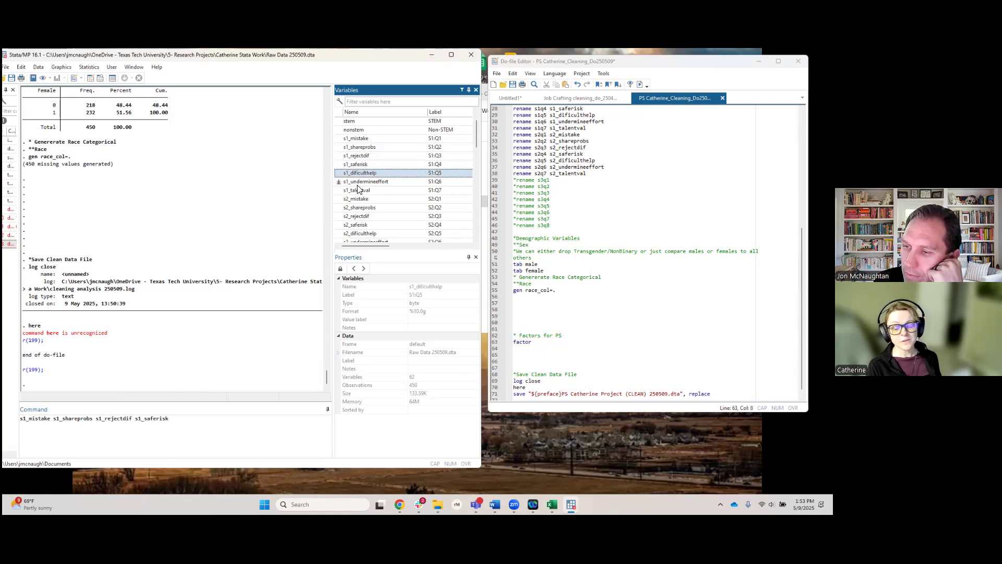
pyautogui.click(359, 174)
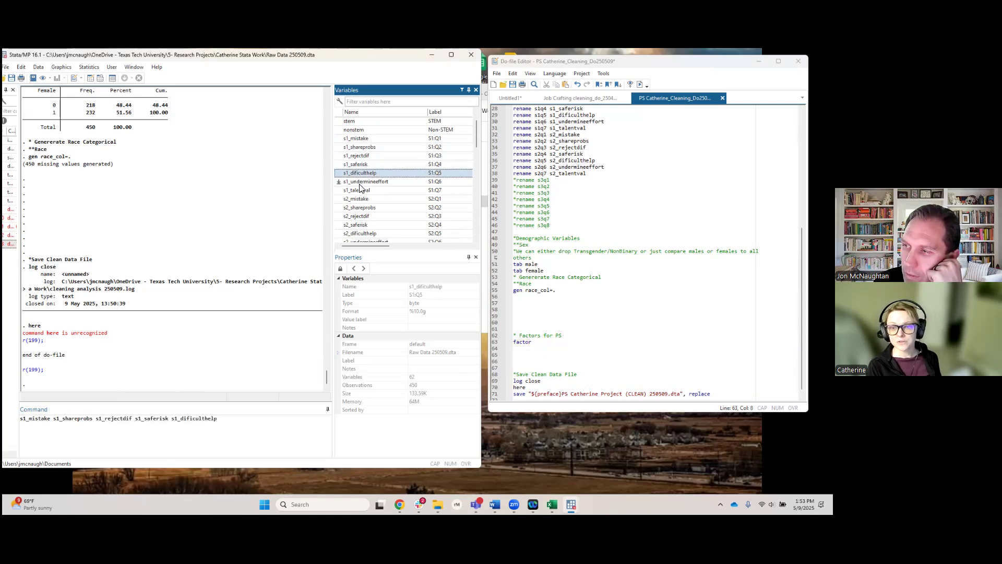
pyautogui.click(361, 182)
pyautogui.click(360, 191)
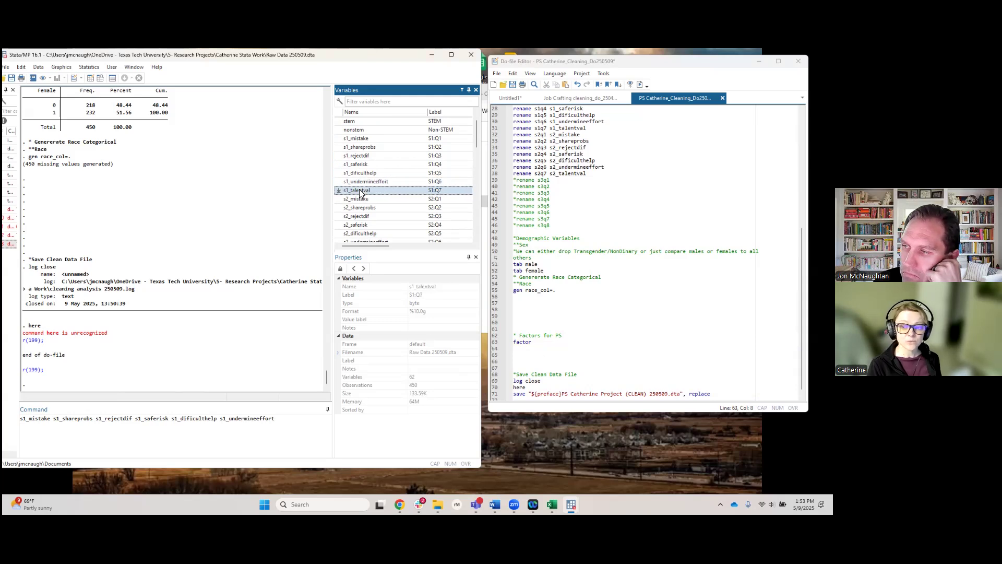
# Copy the seven s1 variable names from the command line after factor, add the option , pcf, and run that command
pyautogui.moveTo(313, 418); pyautogui.dragTo(7, 424)
pyautogui.hotkey('ctrl', 'c')
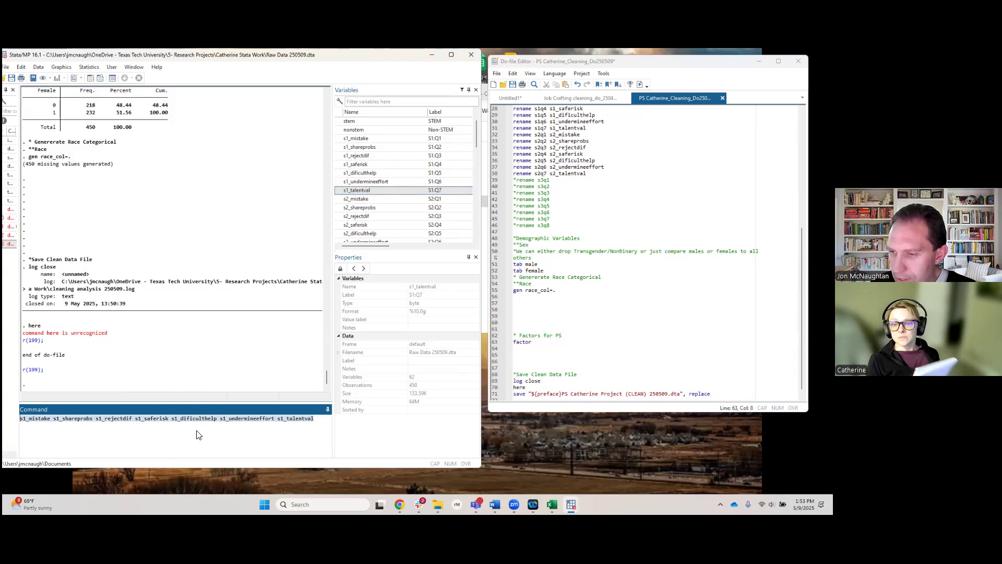
pyautogui.click(535, 344)
pyautogui.hotkey('ctrl', 'v')
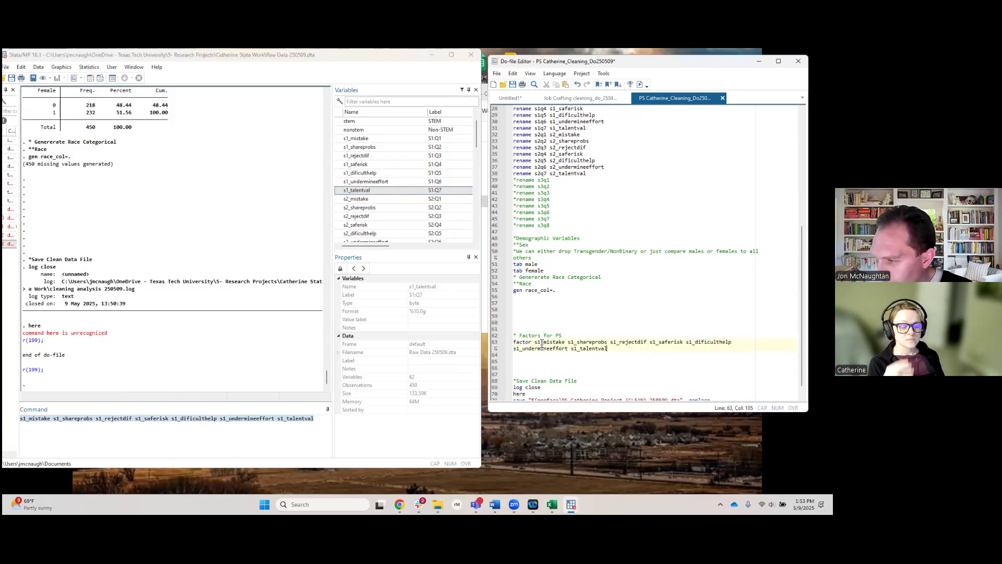
pyautogui.write(', pcf')
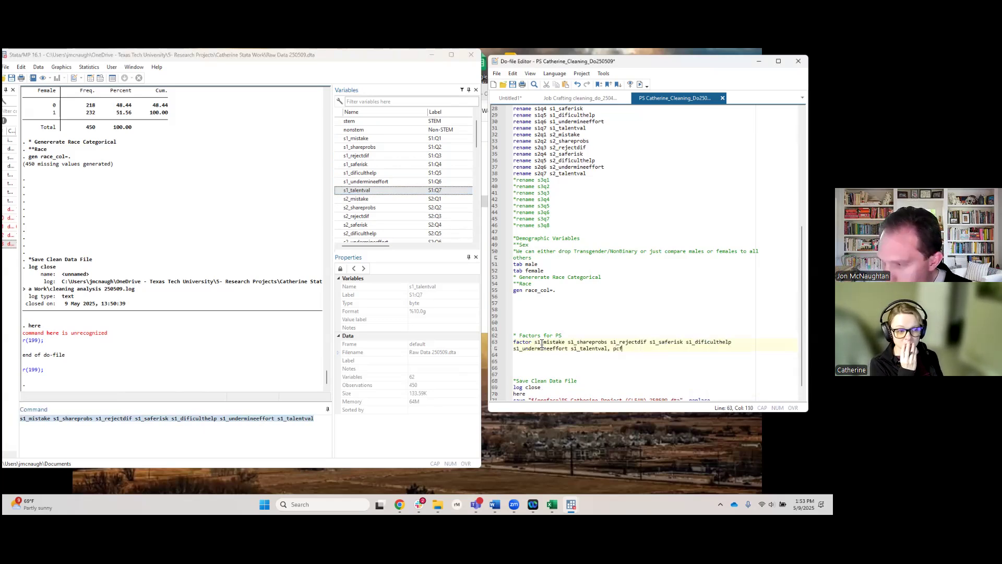
pyautogui.click(497, 347)
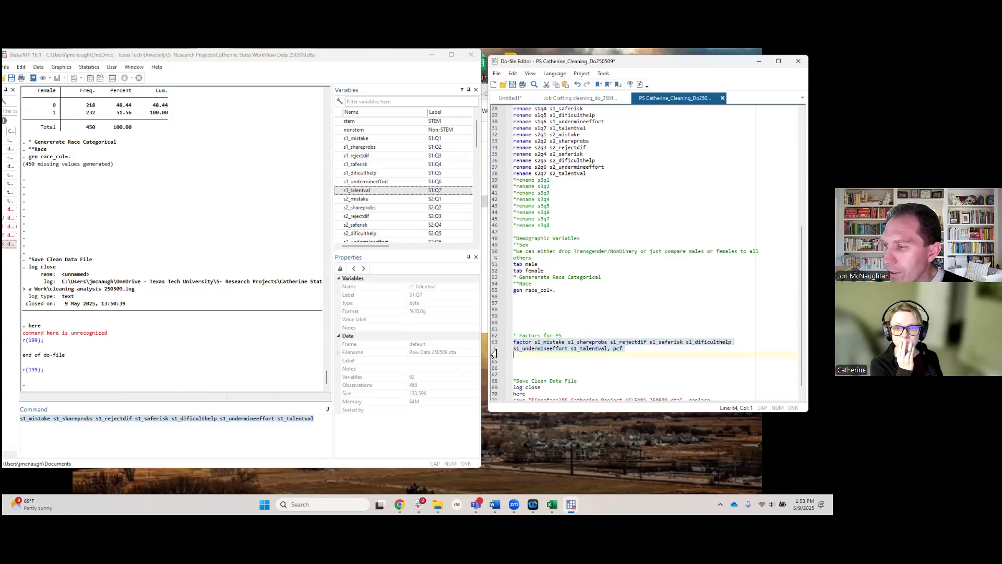
pyautogui.hotkey('ctrl', 'd')
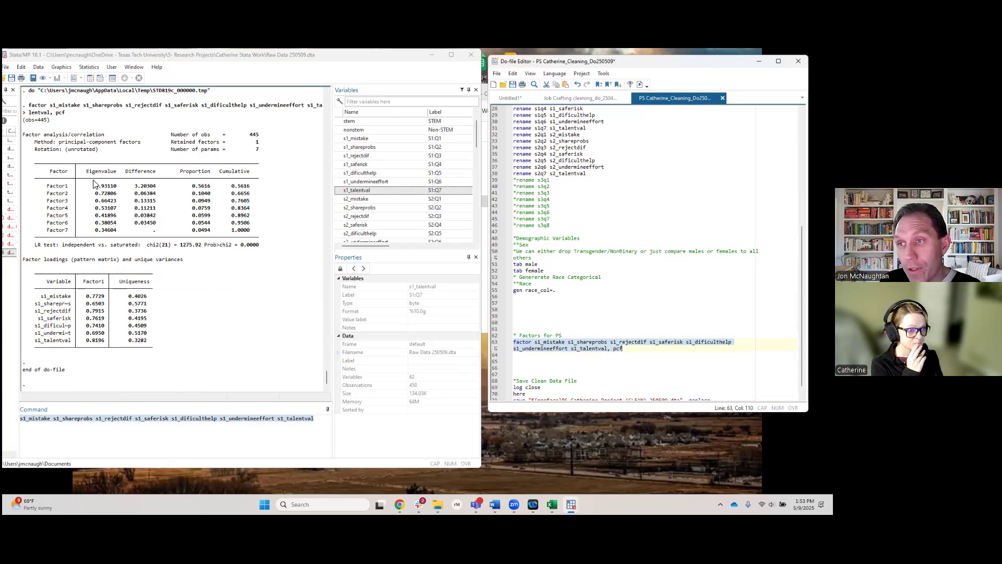
# Examine the factor analysis output: the Factor1 eigenvalue and the factor loadings of the s1 items, especially s1_shareprobs
pyautogui.moveTo(91, 188); pyautogui.dragTo(120, 191)
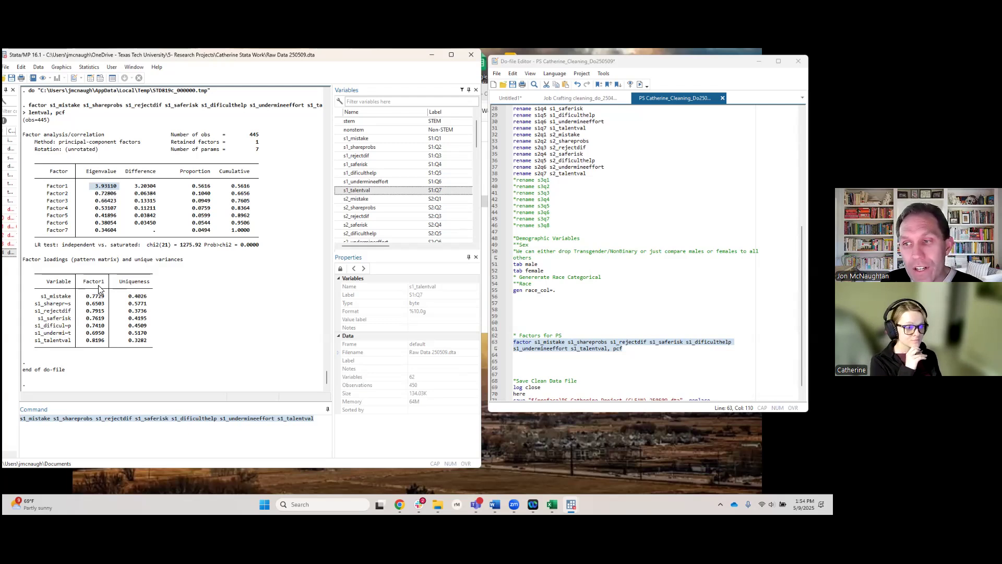
pyautogui.moveTo(78, 298); pyautogui.dragTo(124, 341)
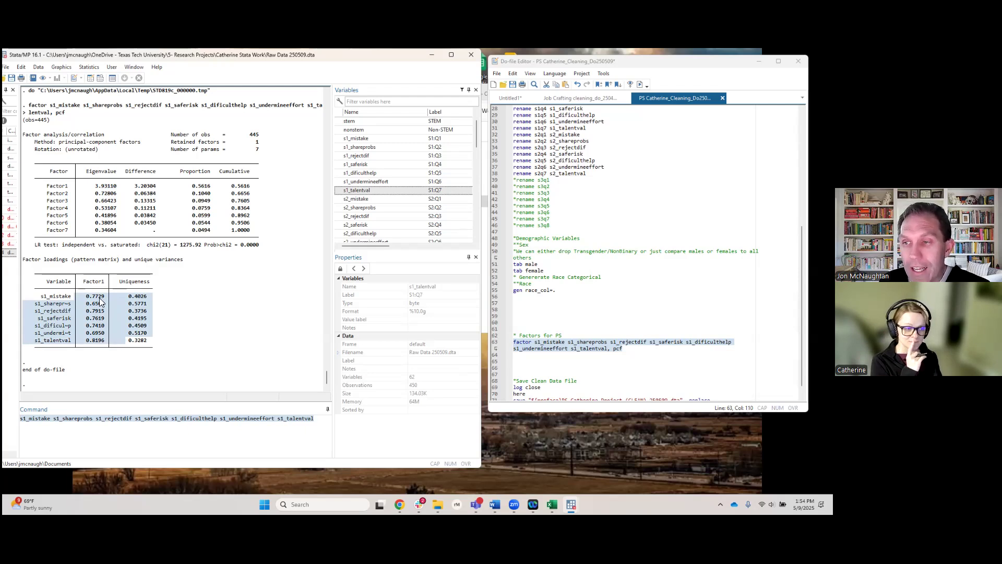
pyautogui.moveTo(43, 297); pyautogui.dragTo(161, 351)
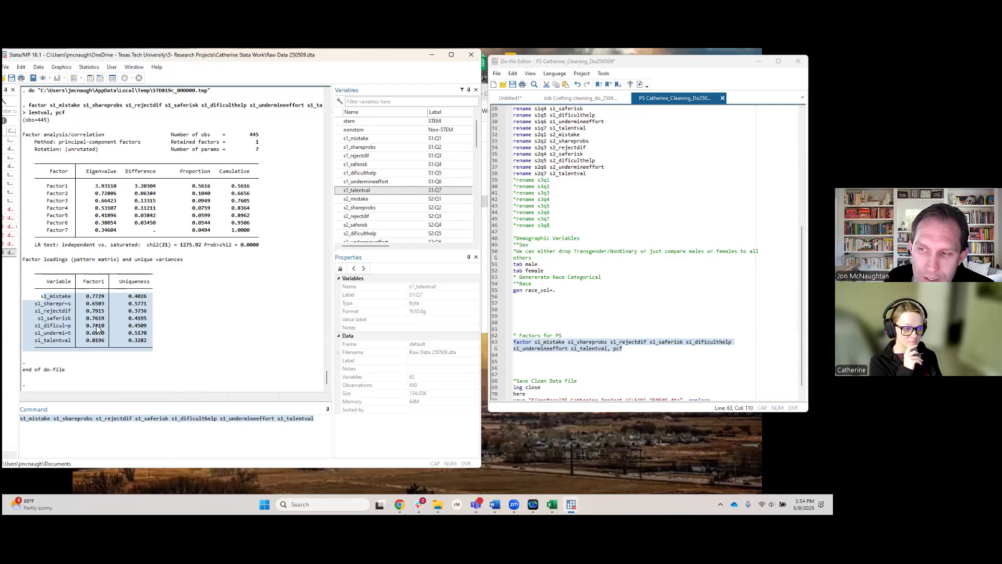
pyautogui.moveTo(82, 304); pyautogui.dragTo(113, 307)
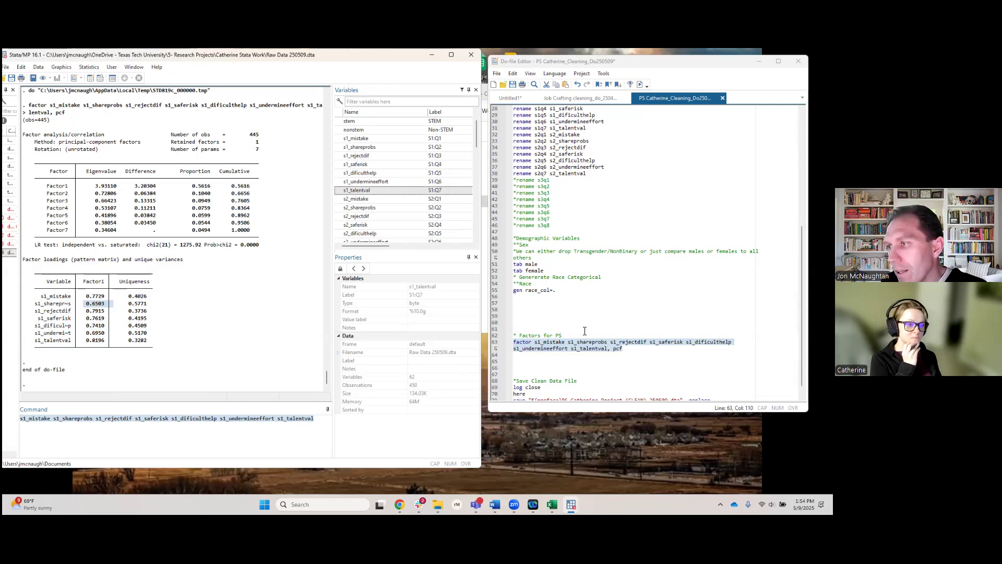
# Add the line predict s1ps_latteralsafety directly below the factor command
pyautogui.click(565, 355)
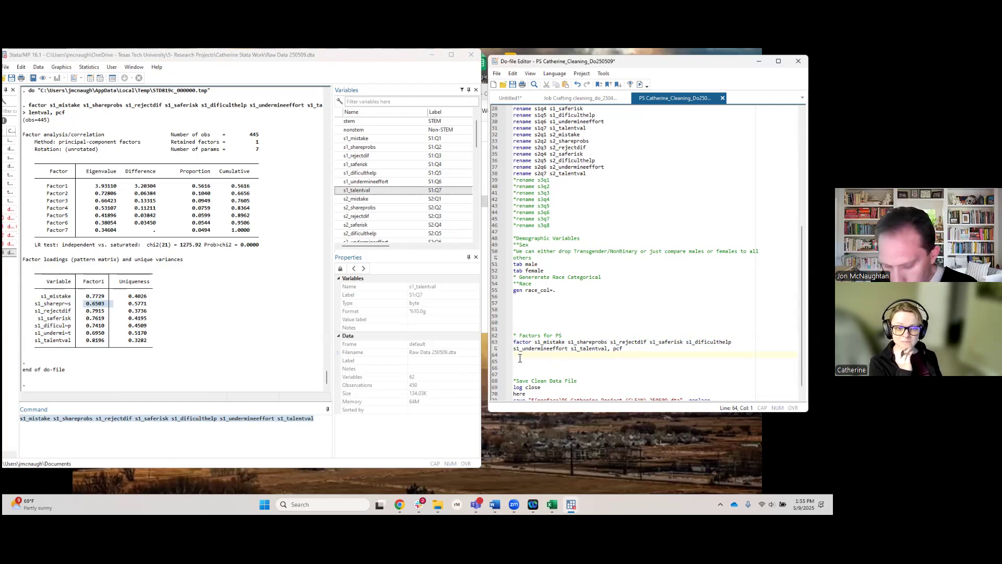
pyautogui.write('dict ')
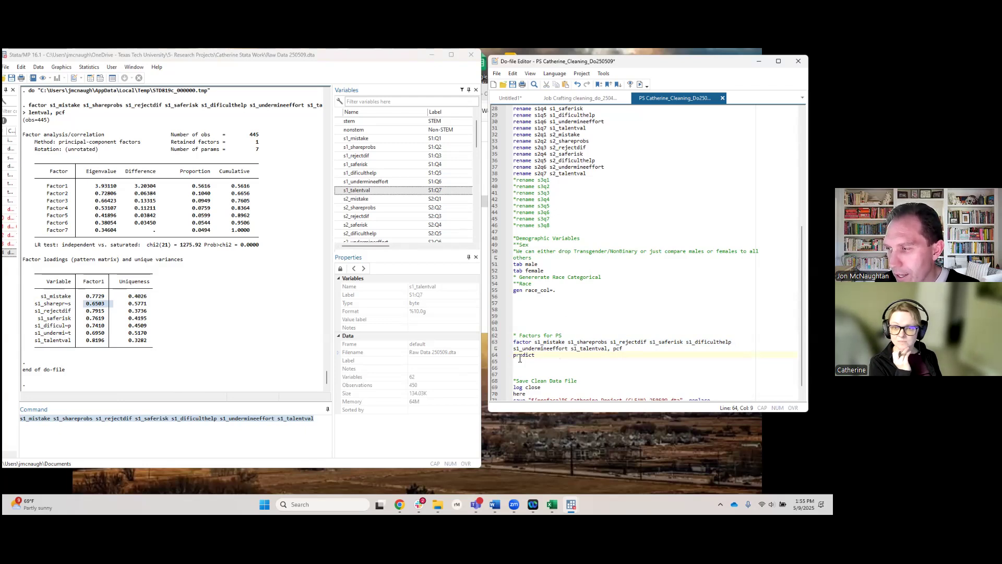
pyautogui.write('s1')
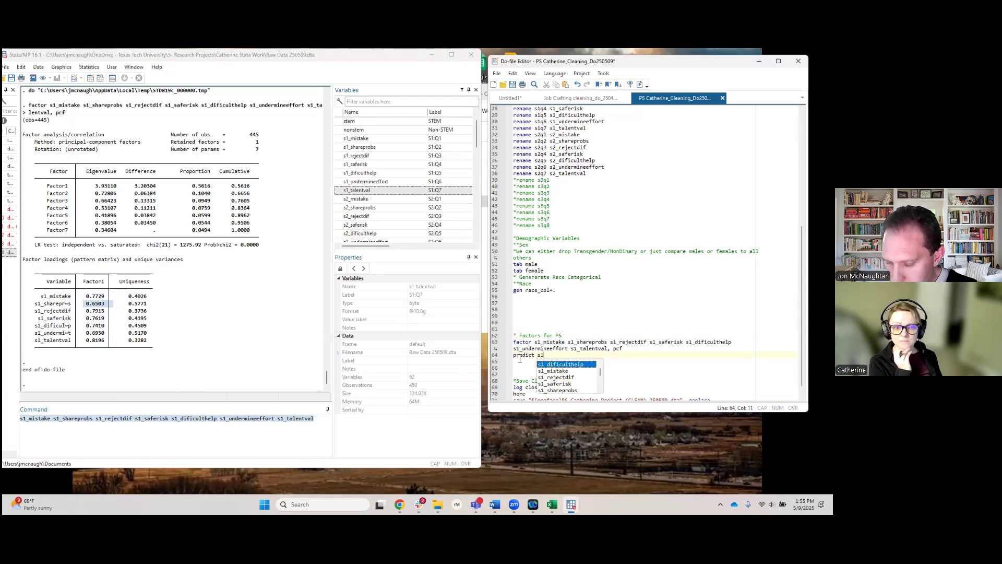
pyautogui.write('_')
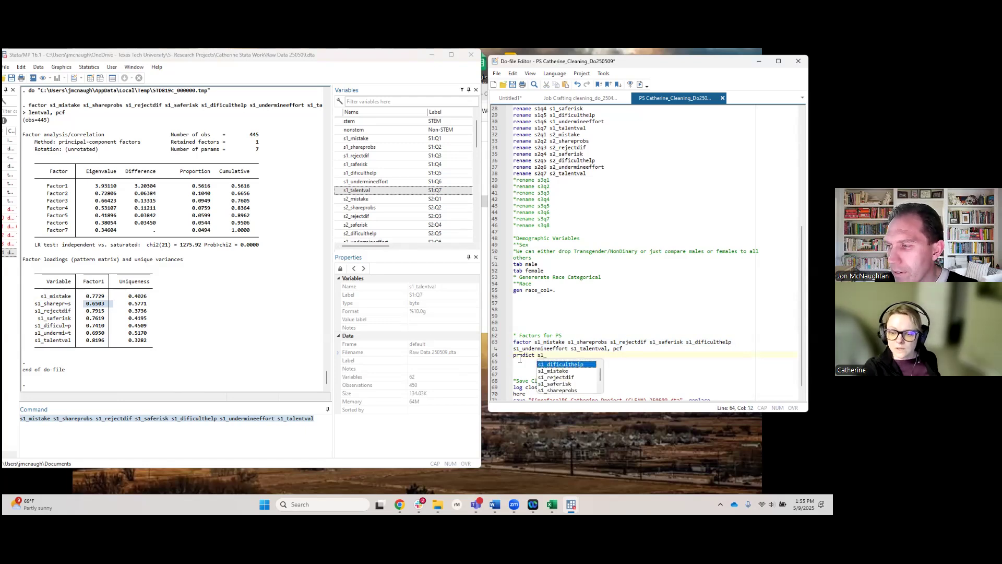
pyautogui.press('BackSpace')
pyautogui.write('PS')
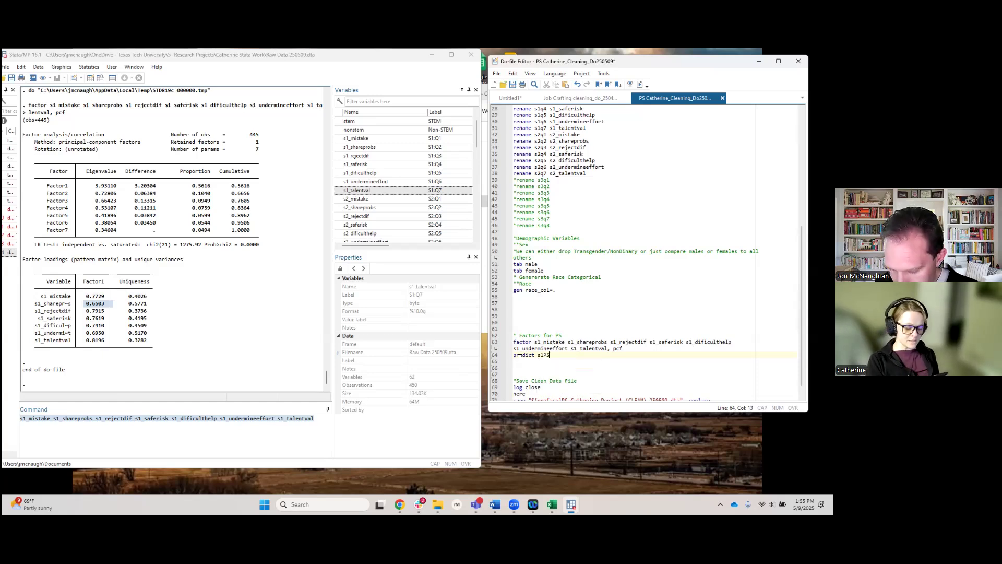
pyautogui.write('_Lattera')
pyautogui.press('BackSpace')
pyautogui.press('BackSpace')
pyautogui.press('BackSpace')
pyautogui.press('BackSpace')
pyautogui.press('BackSpace')
pyautogui.press('BackSpace')
pyautogui.press('BackSpace')
pyautogui.press('BackSpace')
pyautogui.press('BackSpace')
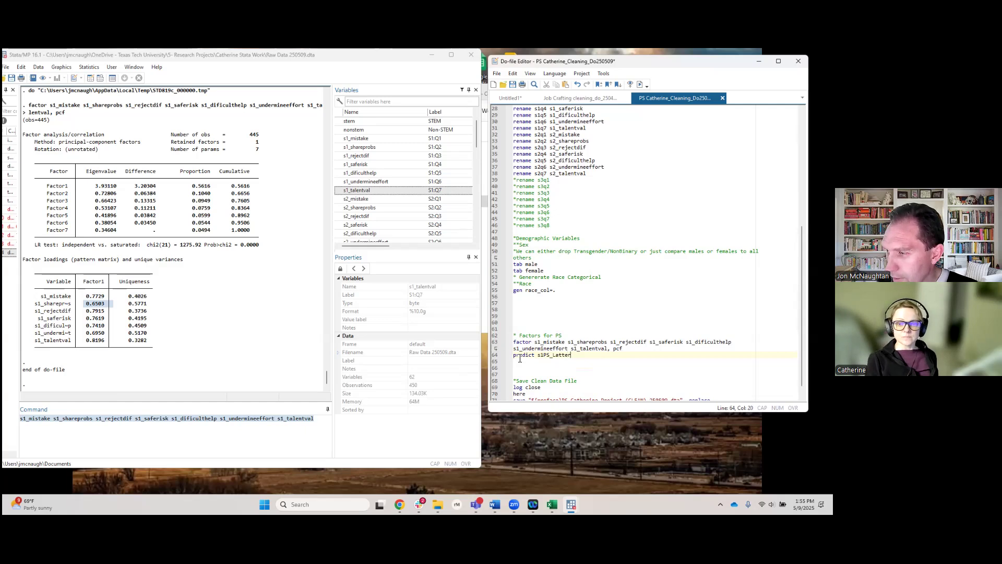
pyautogui.write('s_latteral')
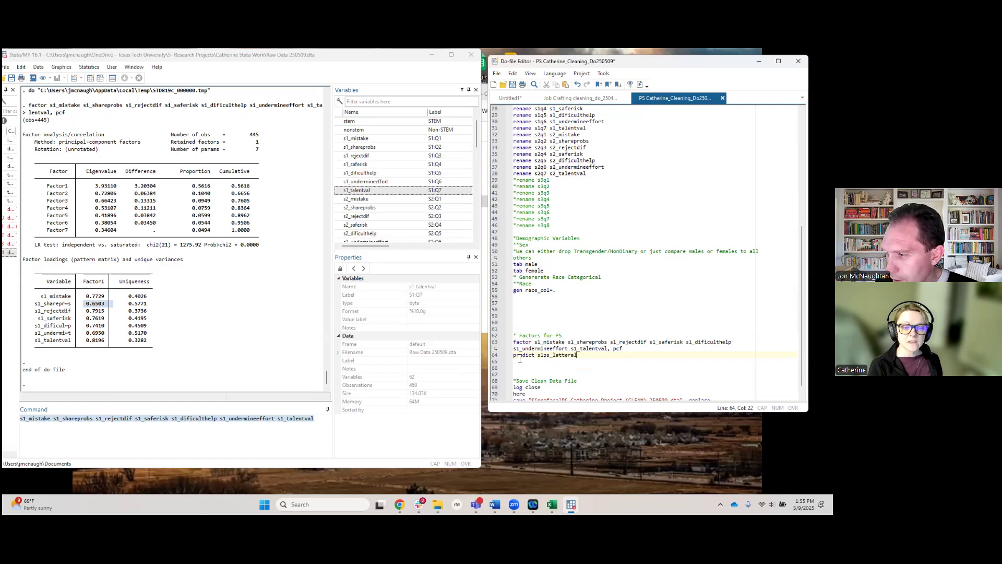
pyautogui.write('safety')
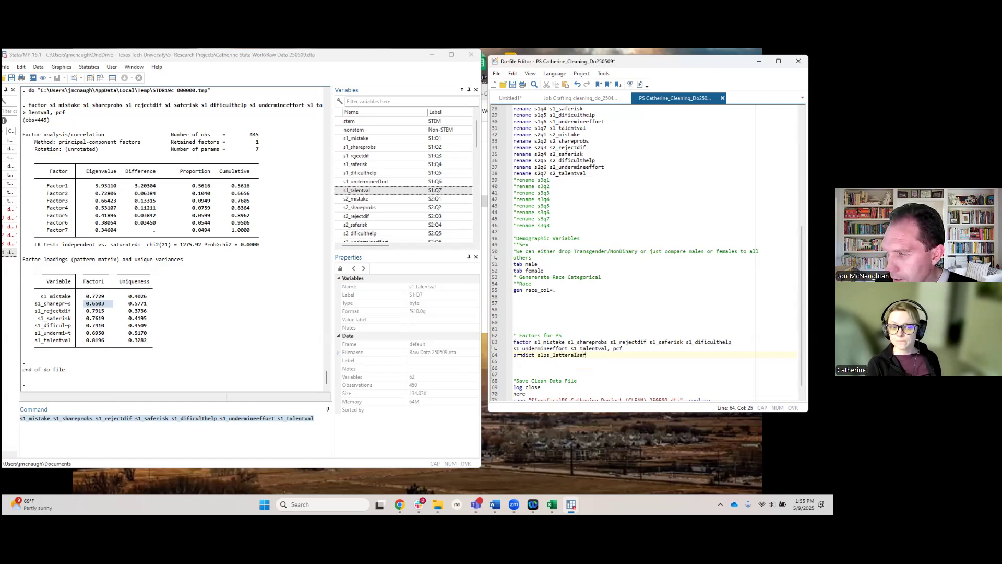
# Run only the predict line and check the end of the variable list for s1ps_latteralsafety
pyautogui.click(494, 356)
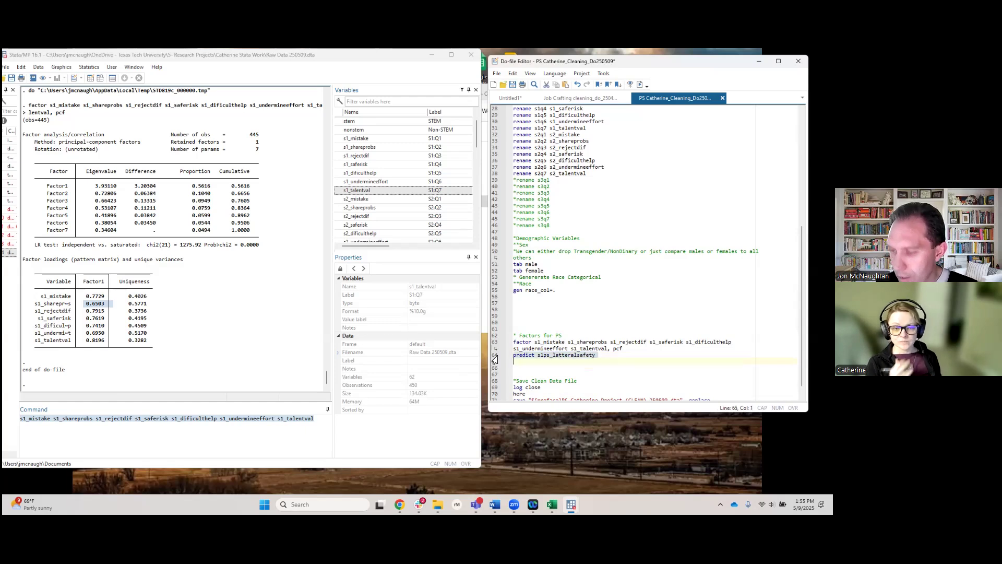
pyautogui.hotkey('ctrl', 'd')
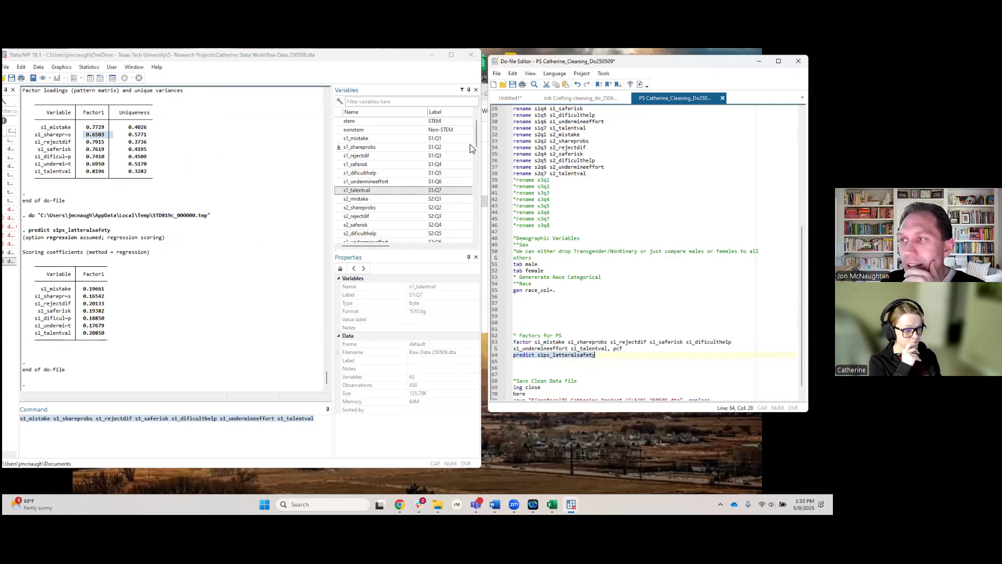
pyautogui.scroll(-15, 476, 167)
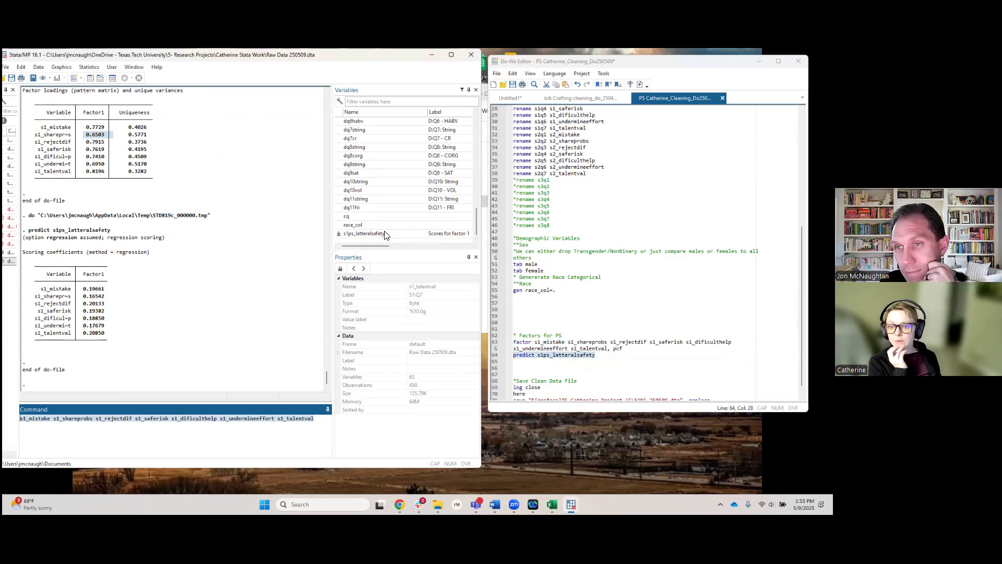
# Start a second factor command below the predict s1ps_latteralsafety line, separated from it by an empty line
pyautogui.click(602, 357)
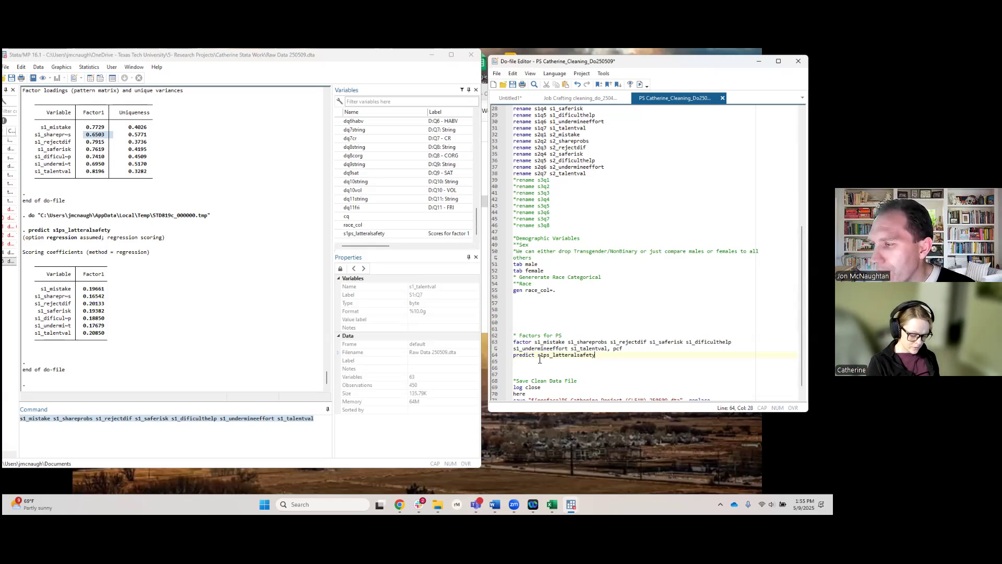
pyautogui.press('Return')
pyautogui.press('Return')
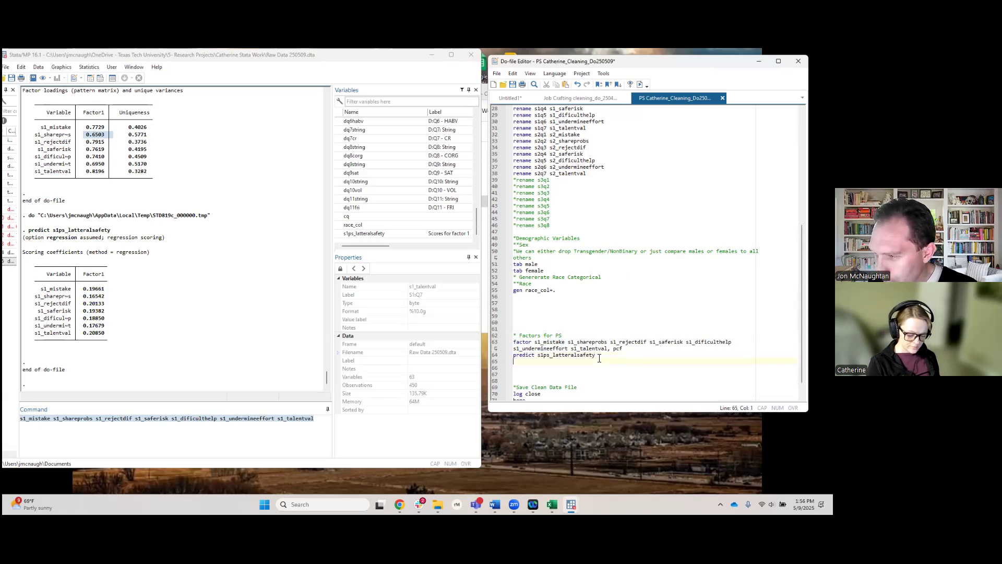
pyautogui.write('factor')
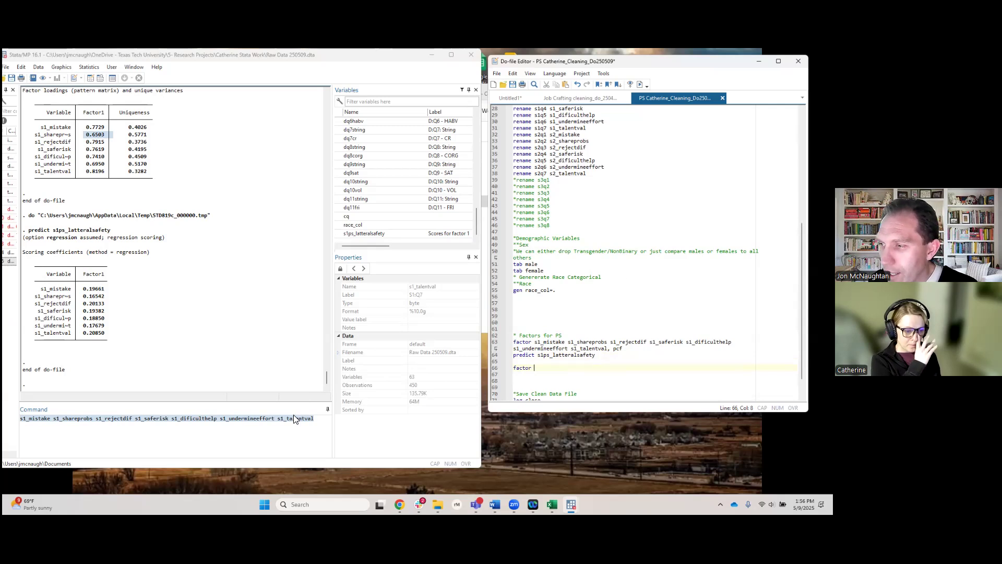
# Replace the s1 names in the command line with the seven s2 variables, from s2_mistake through s2_talentval
pyautogui.click(314, 419)
pyautogui.moveTo(315, 420); pyautogui.dragTo(11, 397)
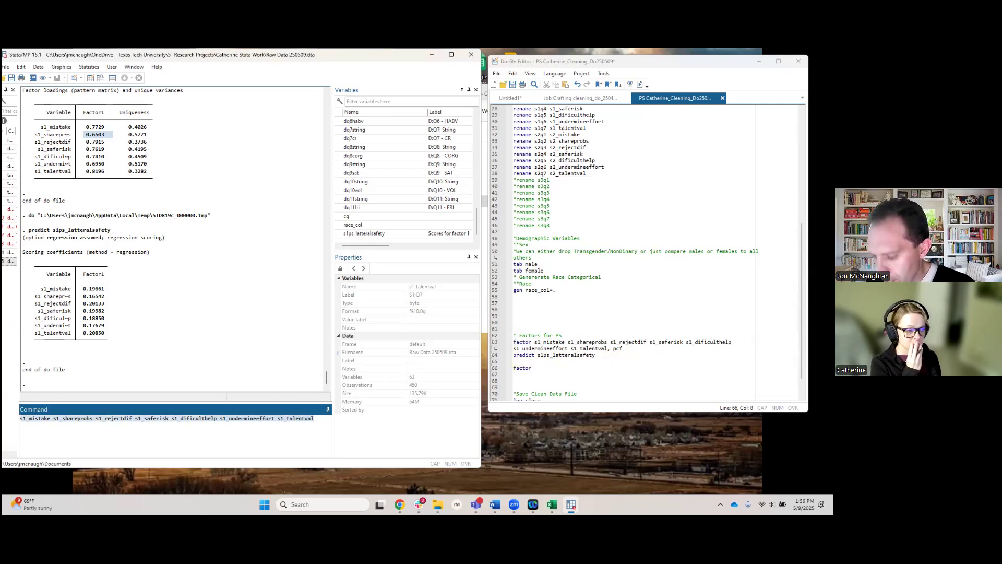
pyautogui.hotkey('ctrl', 'x')
pyautogui.scroll(5, 384, 149)
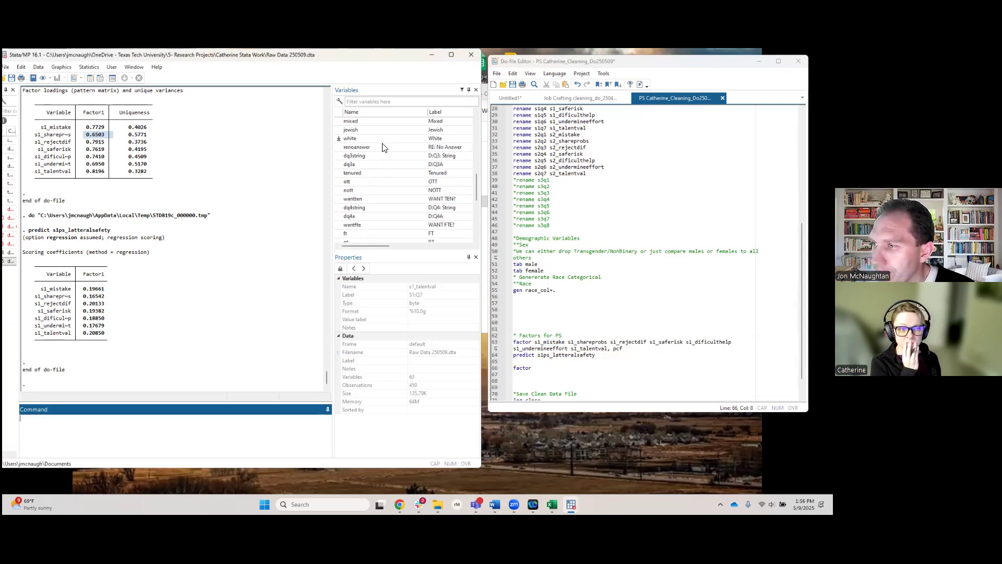
pyautogui.scroll(-5, 384, 149)
pyautogui.click(364, 191)
pyautogui.click(361, 199)
pyautogui.click(361, 207)
pyautogui.click(362, 216)
pyautogui.click(362, 225)
pyautogui.click(363, 234)
pyautogui.scroll(-1, 372, 227)
pyautogui.click(367, 216)
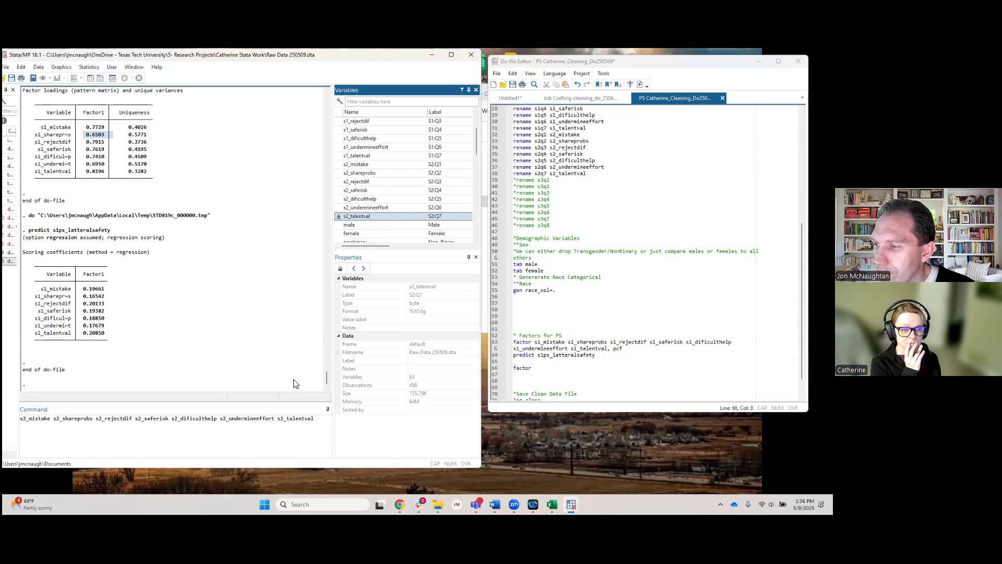
# Copy the seven s2 variable names from the command line after the new factor command and add the option , pcf
pyautogui.moveTo(316, 421); pyautogui.dragTo(20, 417)
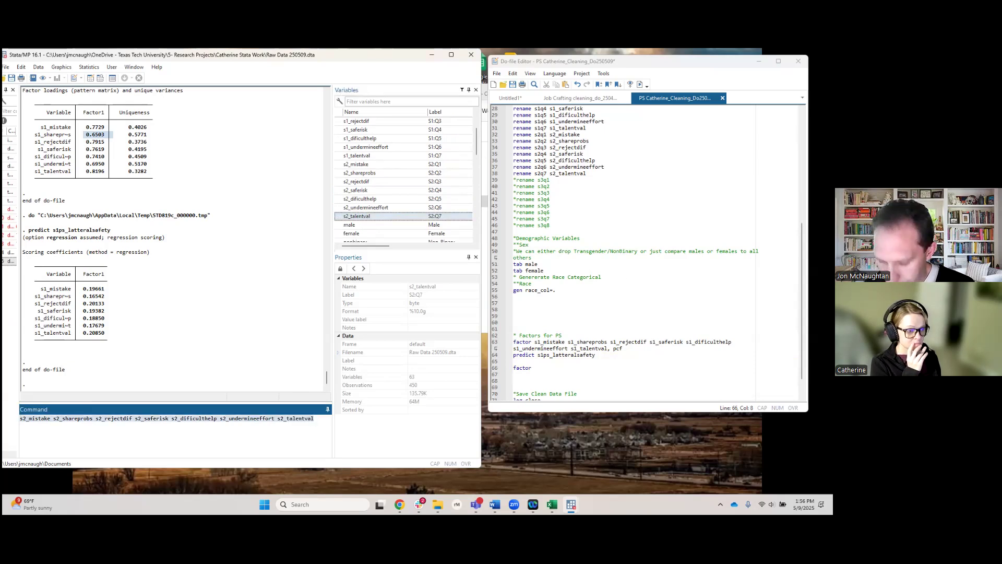
pyautogui.click(541, 370)
pyautogui.hotkey('ctrl', 'v')
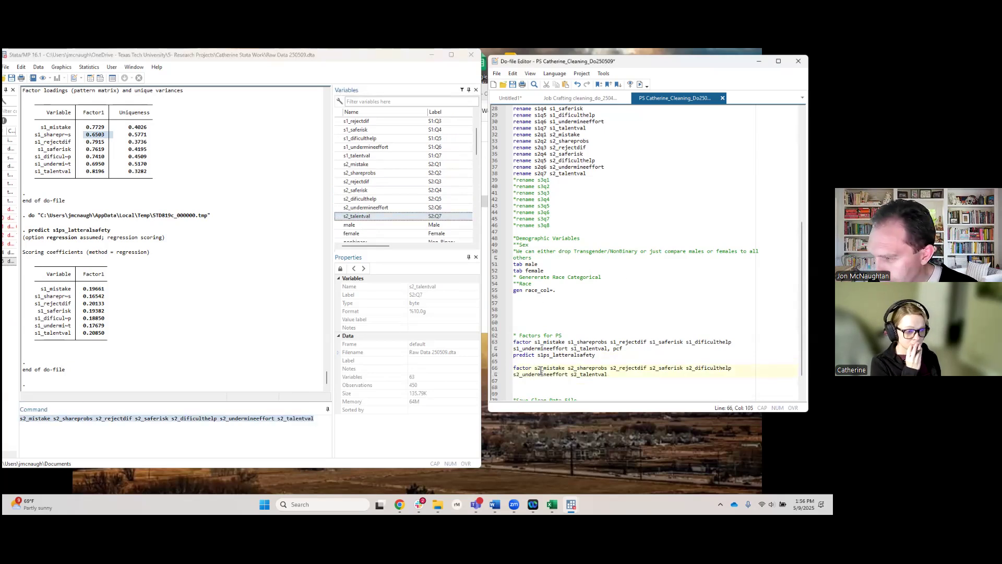
pyautogui.write(', pcf')
pyautogui.press('Return')
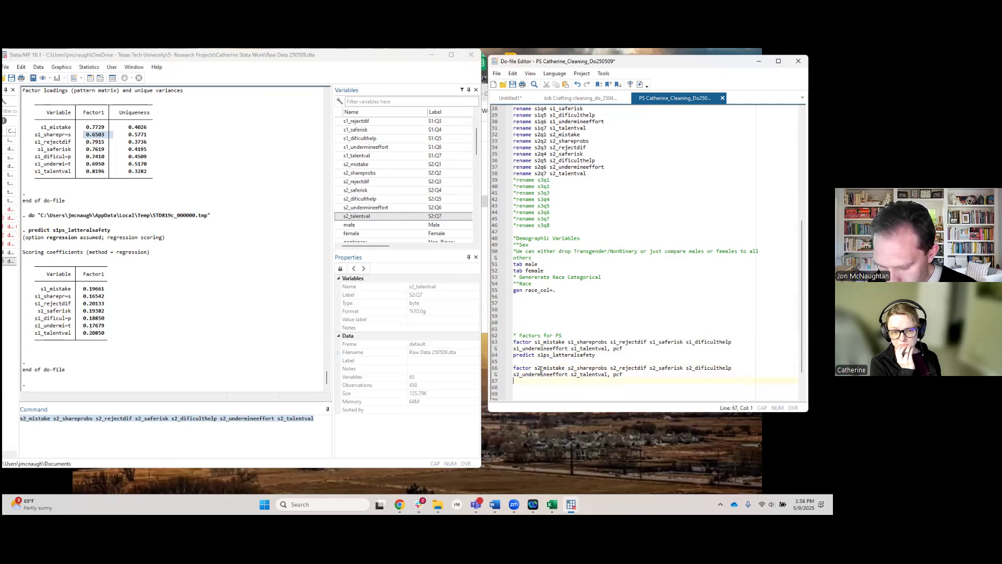
# Add the line predict s2ps_verticalsafety below the s2 factor command and run only these two commands
pyautogui.write('predict')
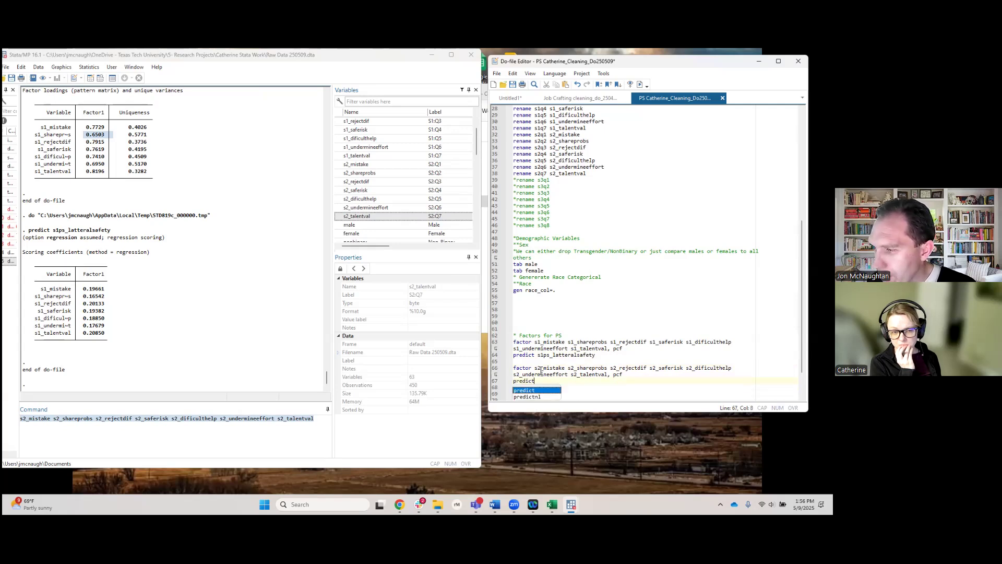
pyautogui.write(' s2')
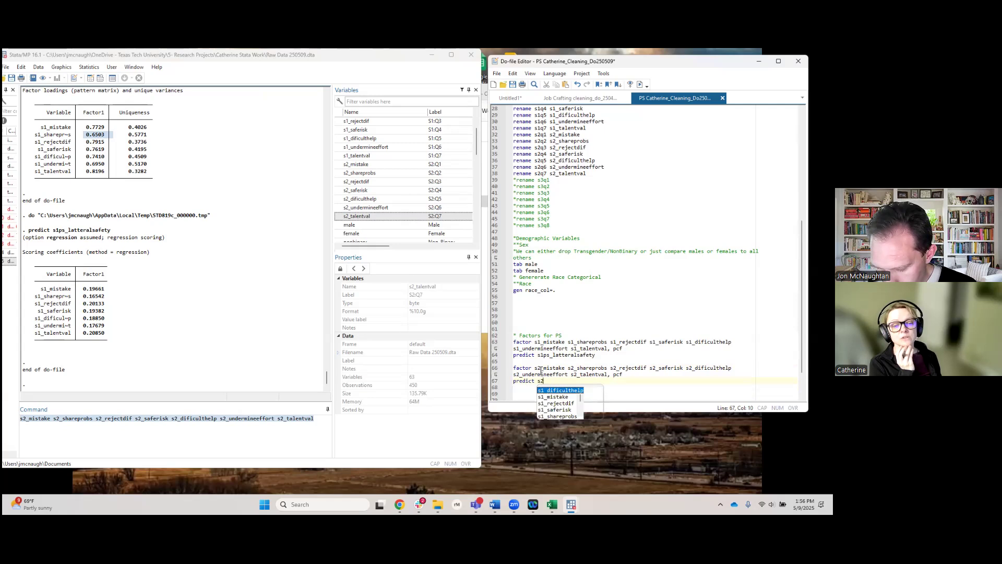
pyautogui.write('ps_ve')
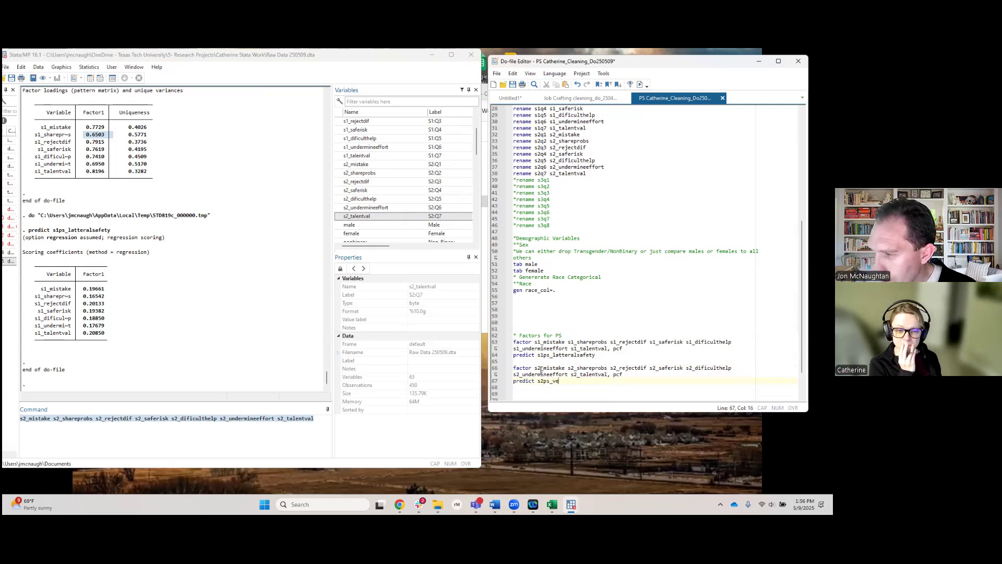
pyautogui.write('rticalsafet')
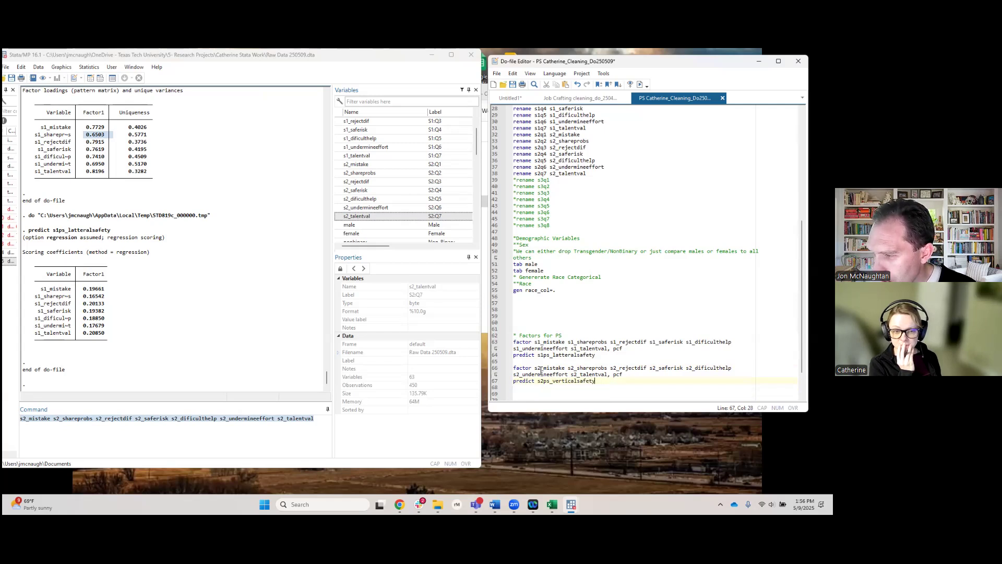
pyautogui.write('y')
pyautogui.moveTo(495, 369); pyautogui.dragTo(499, 386)
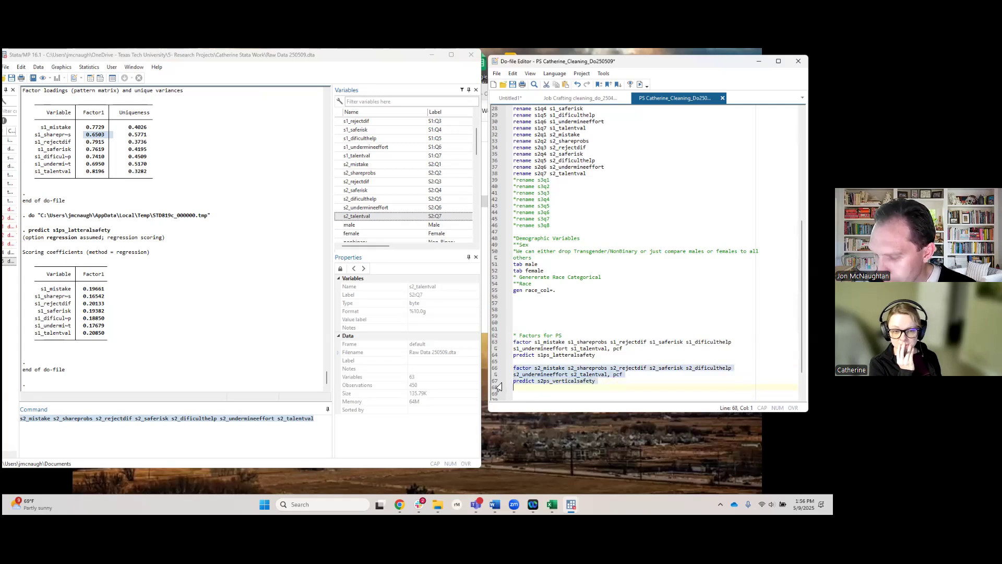
pyautogui.hotkey('ctrl', 'd')
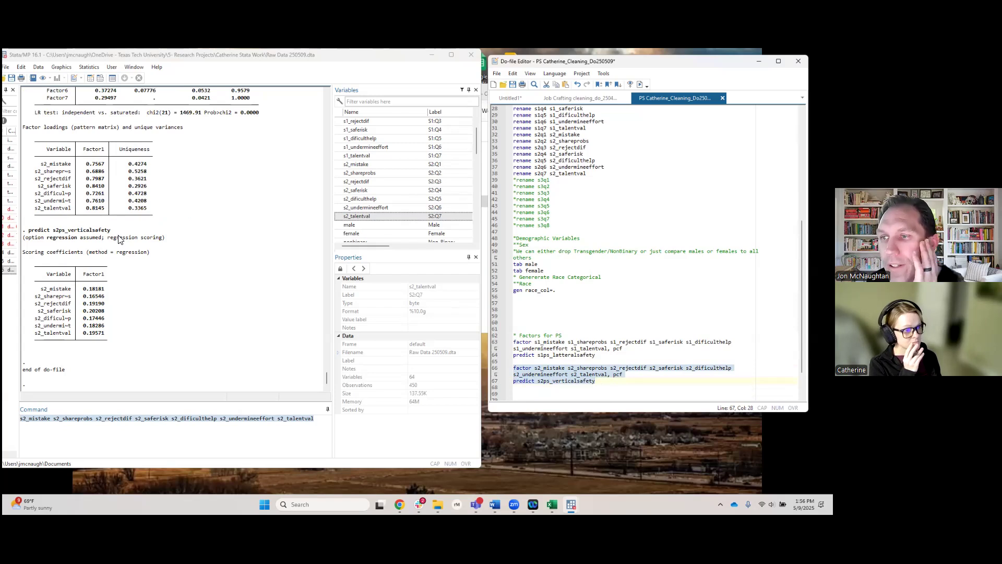
# Examine the s2 factor output: the Factor1 eigenvalue, the item loadings and the scoring coefficients for s2ps_verticalsafety
pyautogui.scroll(4, 120, 238)
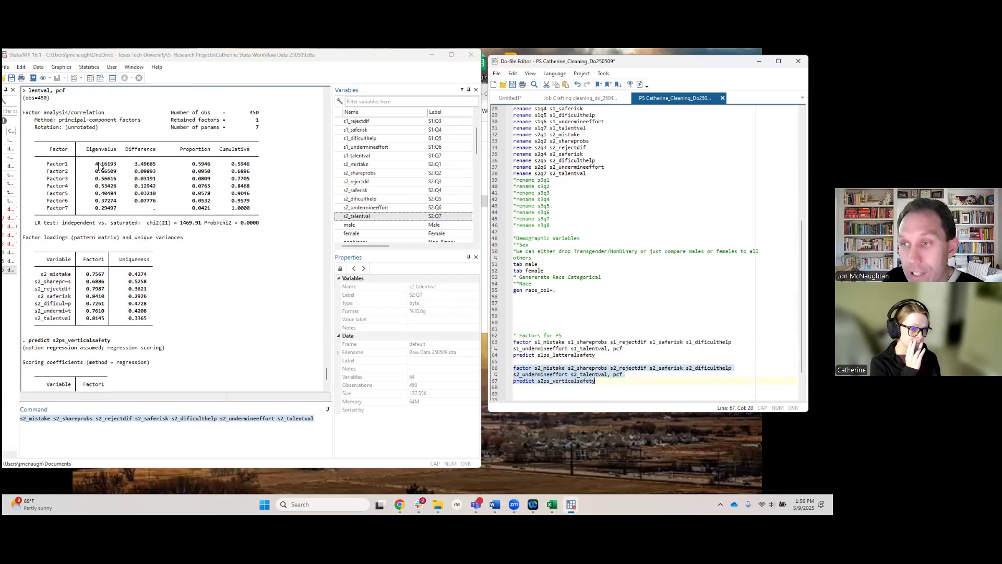
pyautogui.moveTo(83, 164); pyautogui.dragTo(114, 163)
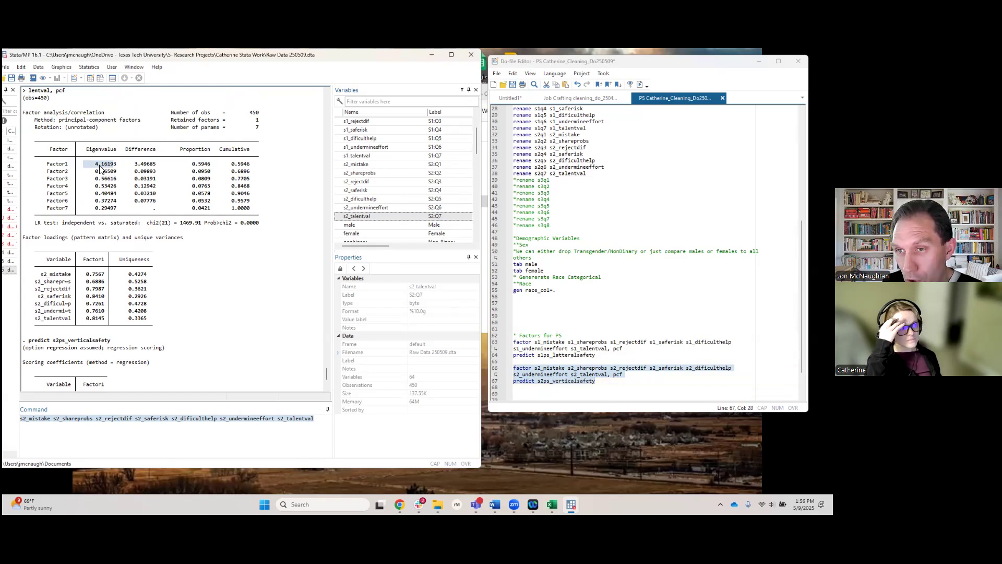
pyautogui.moveTo(87, 275); pyautogui.dragTo(110, 321)
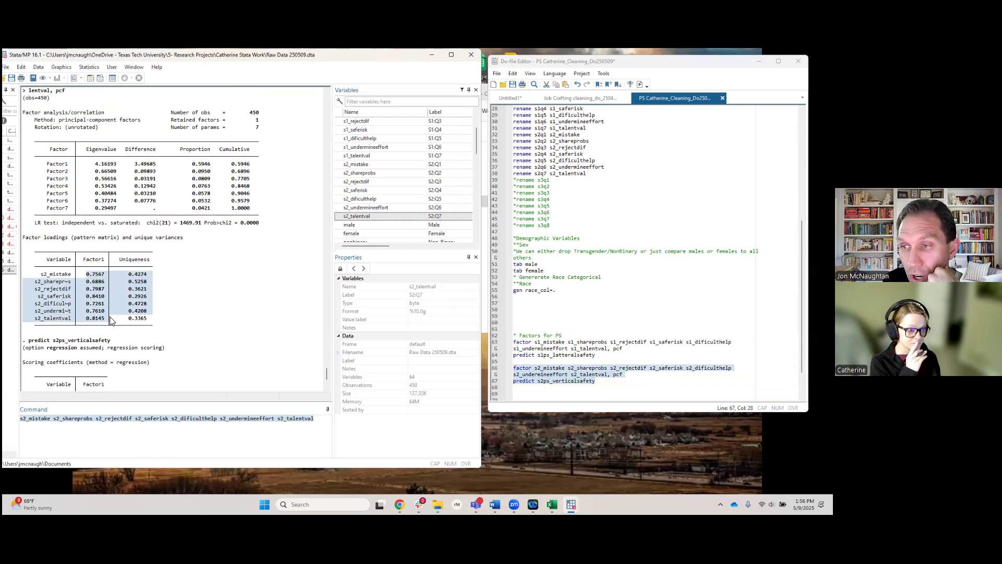
pyautogui.scroll(-4, 106, 292)
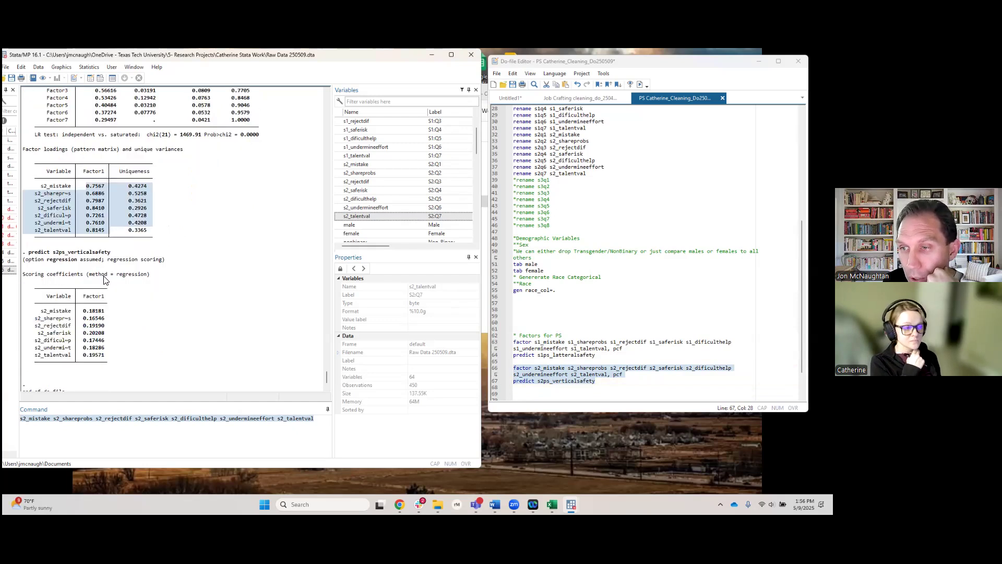
pyautogui.scroll(-1, 104, 280)
pyautogui.moveTo(92, 278); pyautogui.dragTo(115, 349)
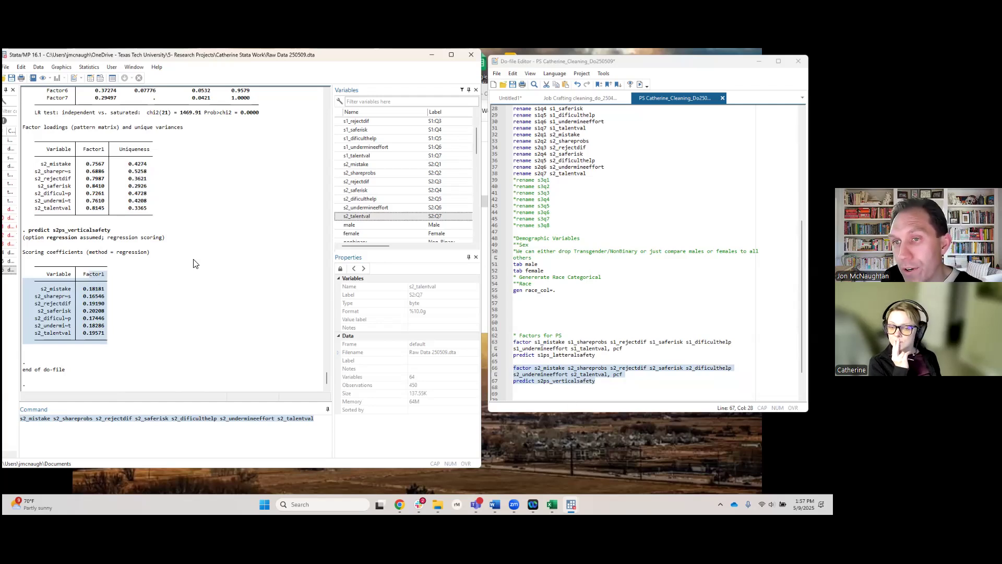
pyautogui.moveTo(69, 231); pyautogui.dragTo(116, 234)
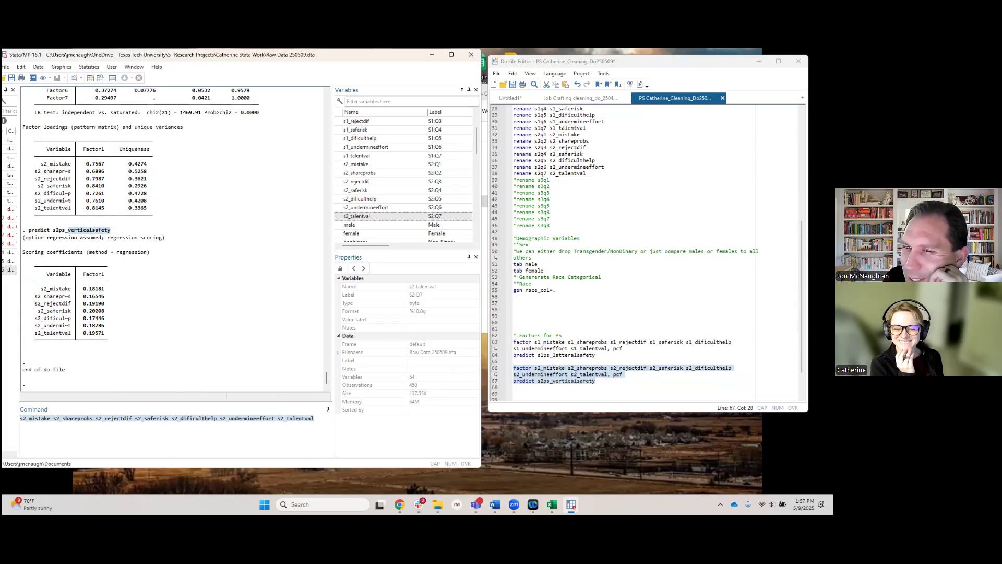
# Insert an extra blank line above the * Factors for PS section of the do-file
pyautogui.scroll(1, 595, 357)
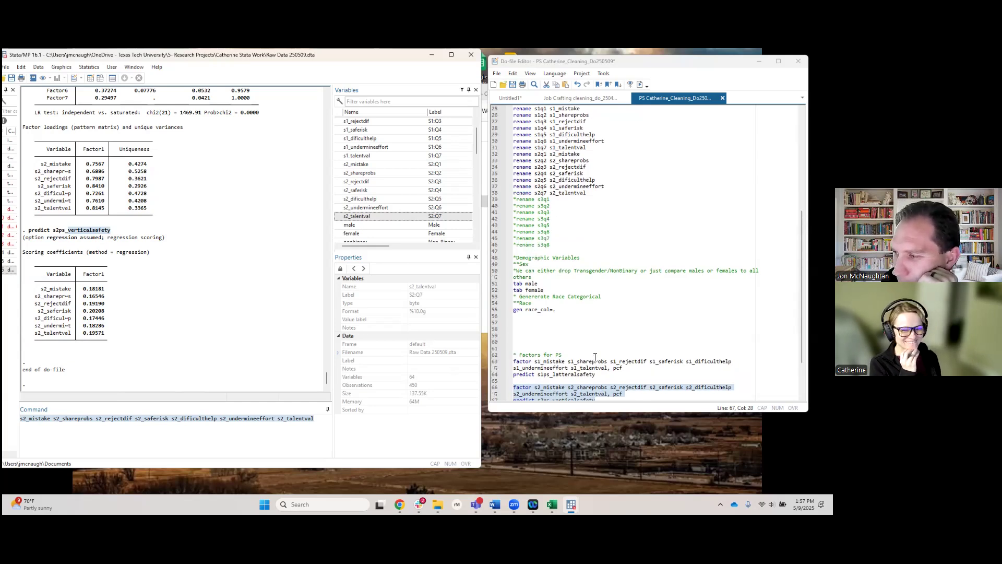
pyautogui.scroll(1, 595, 356)
pyautogui.scroll(-1, 594, 357)
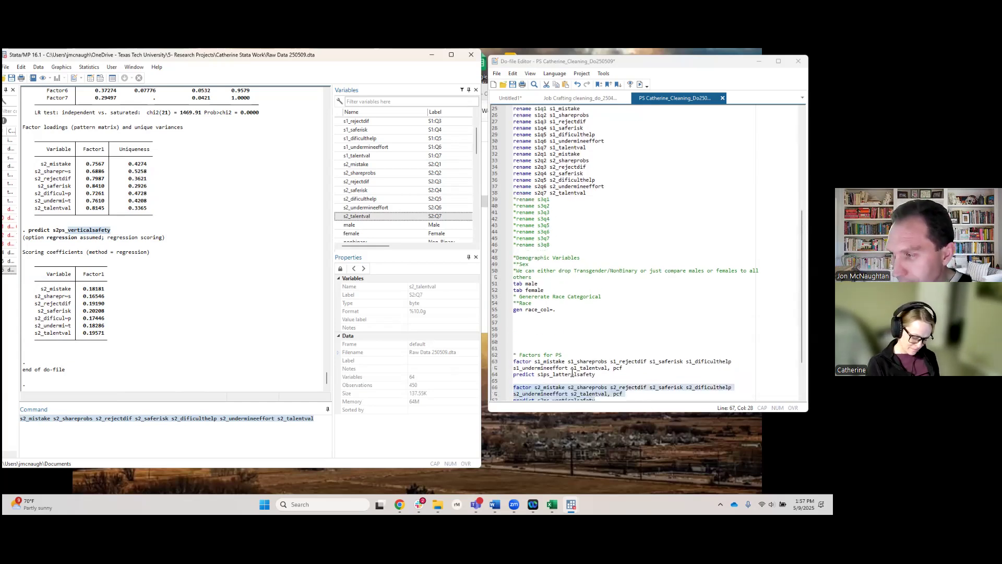
pyautogui.scroll(-2, 571, 372)
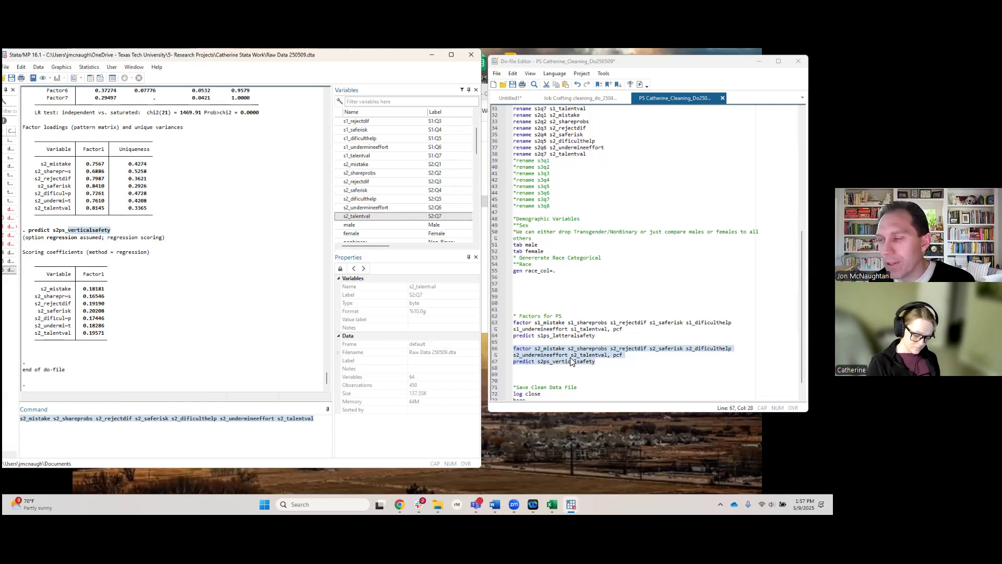
pyautogui.click(545, 303)
pyautogui.press('Return')
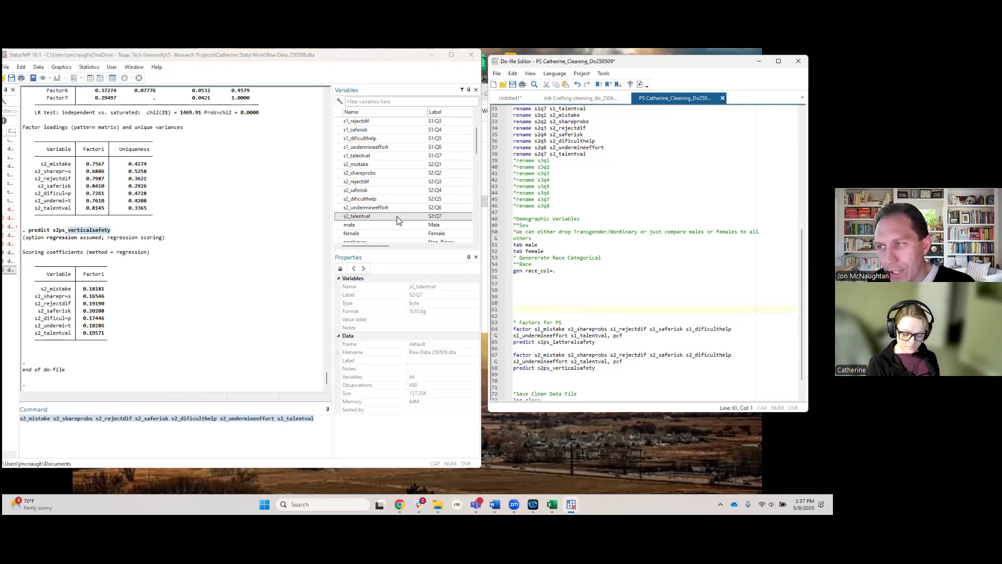
# Add the comment *Dropping NonBinary below tab female, followed by an empty line
pyautogui.scroll(-1, 396, 220)
pyautogui.scroll(-4, 398, 219)
pyautogui.scroll(2, 387, 173)
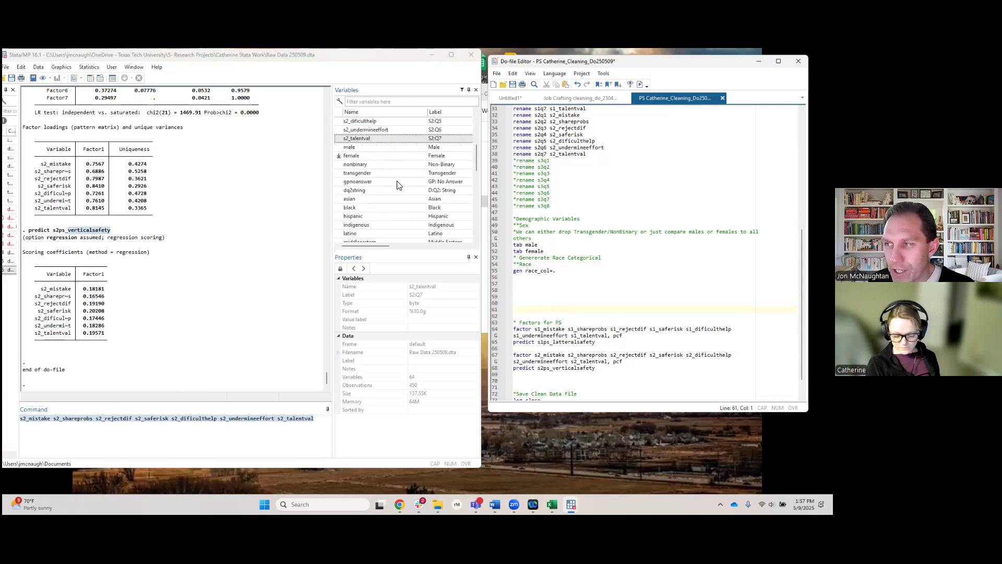
pyautogui.click(561, 271)
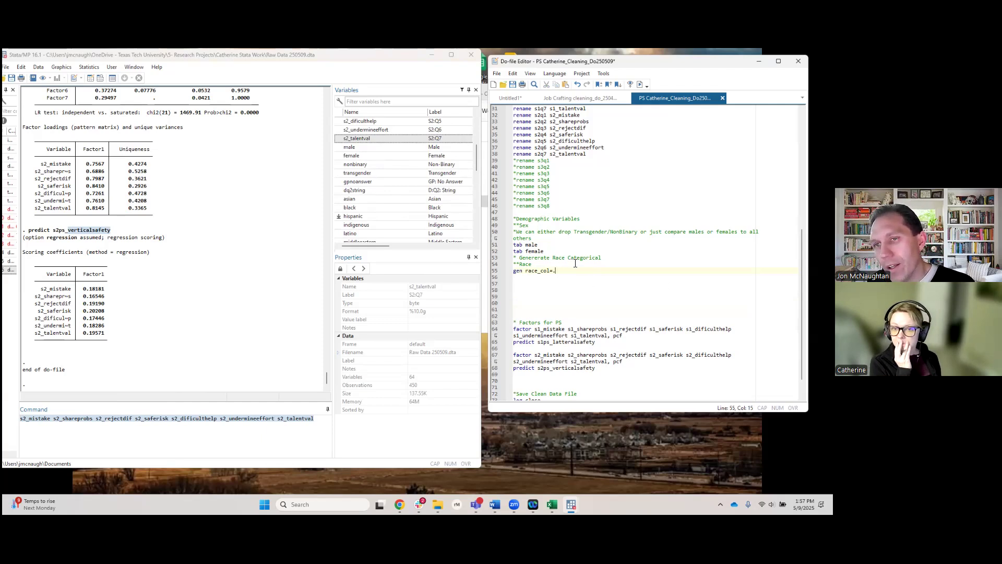
pyautogui.click(555, 245)
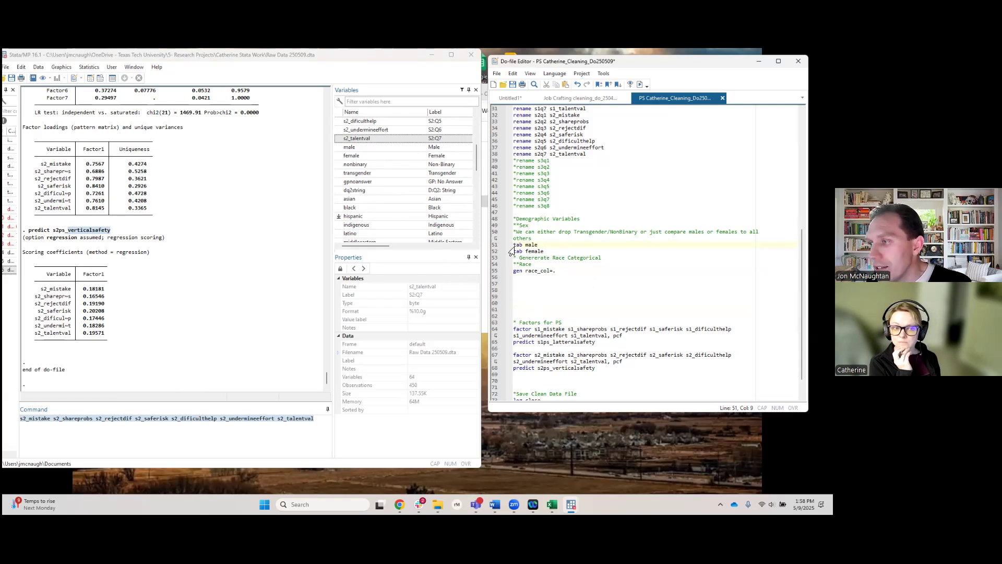
pyautogui.click(545, 252)
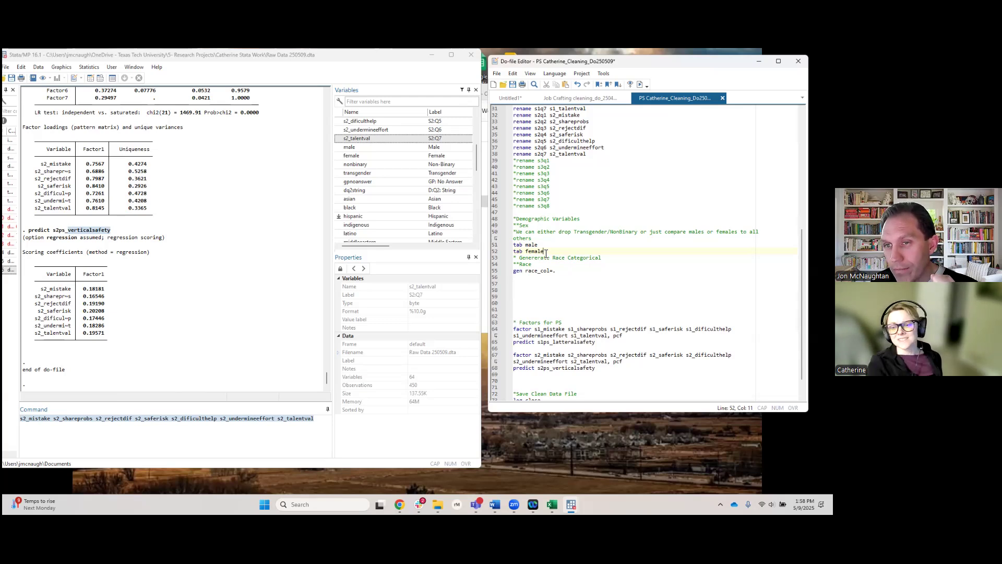
pyautogui.scroll(4, 562, 232)
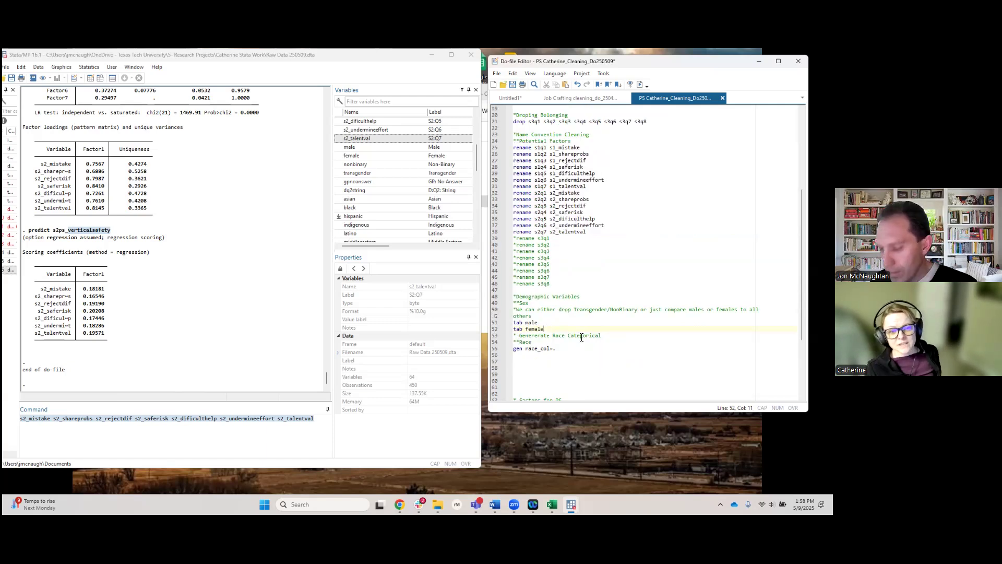
pyautogui.press('Return')
pyautogui.write('*DR')
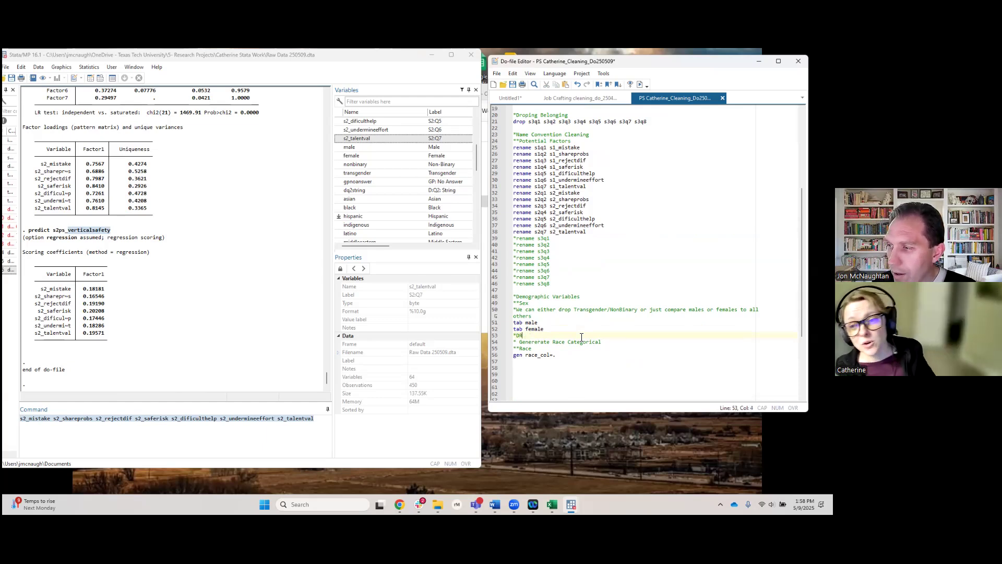
pyautogui.write('opping N')
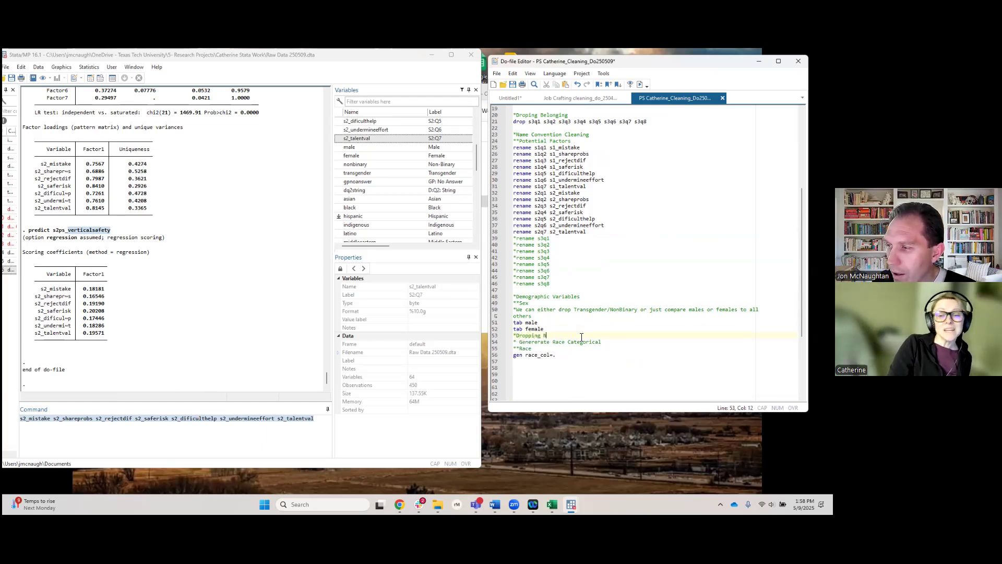
pyautogui.write('o')
pyautogui.write('nBinary')
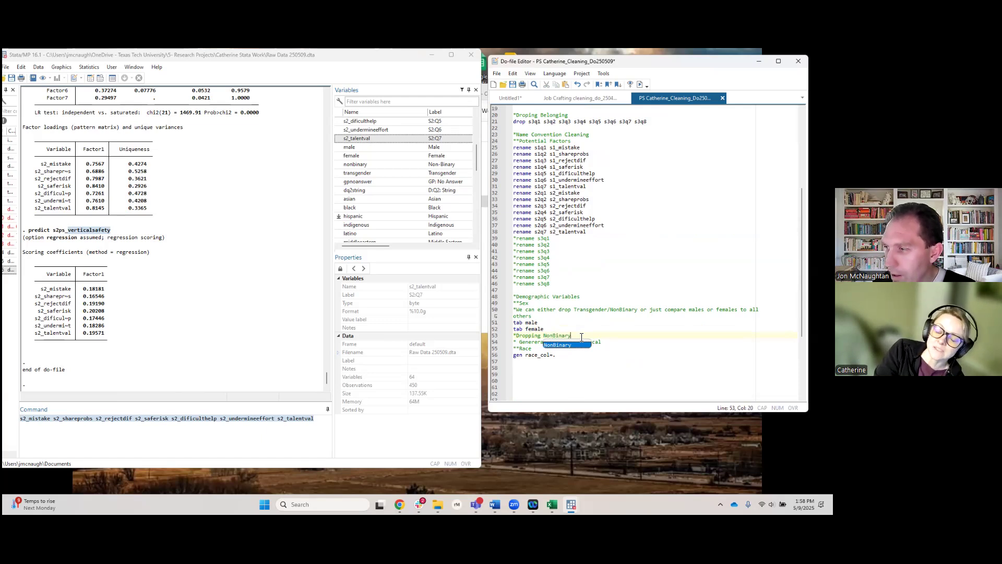
pyautogui.press('Return')
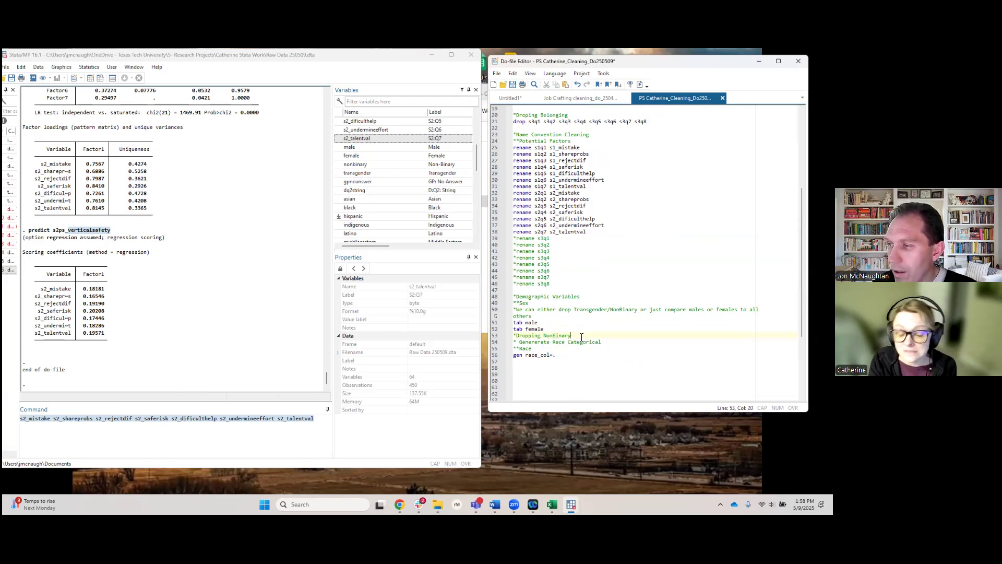
pyautogui.press('Return')
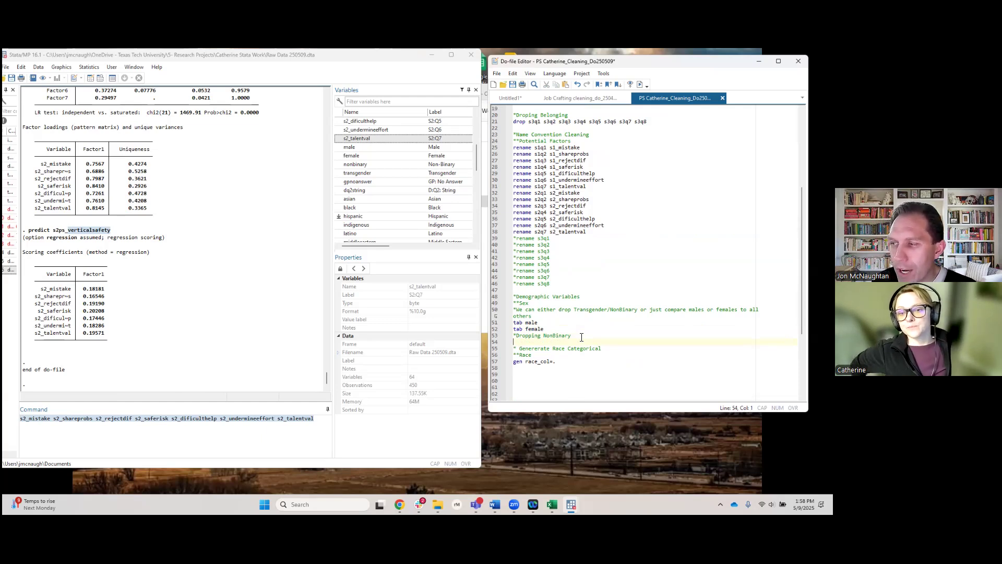
# Add the line drop if transgender==1 below the *Dropping NonBinary comment and run only that line
pyautogui.write('drop ')
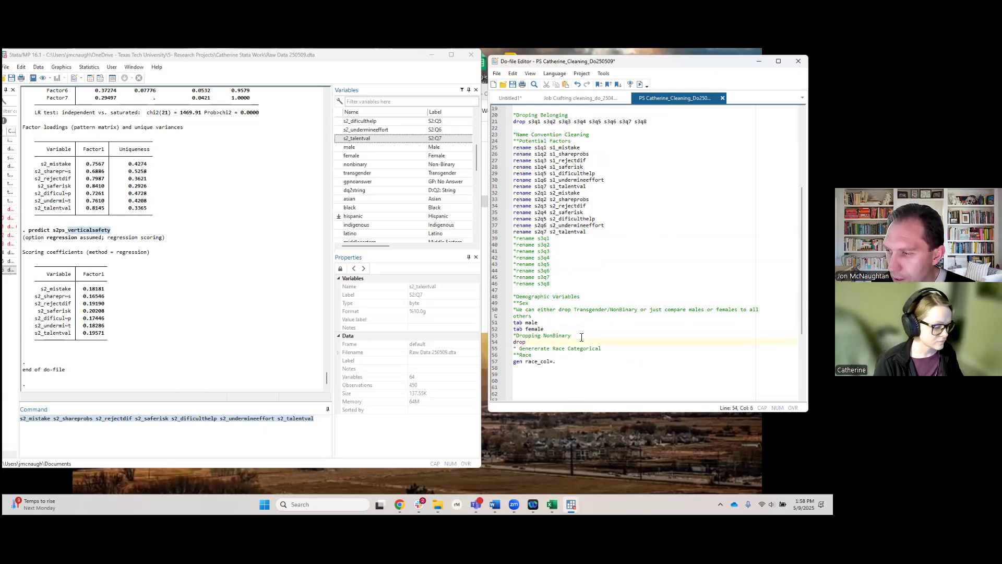
pyautogui.write('sf tr')
pyautogui.press('BackSpace')
pyautogui.press('BackSpace')
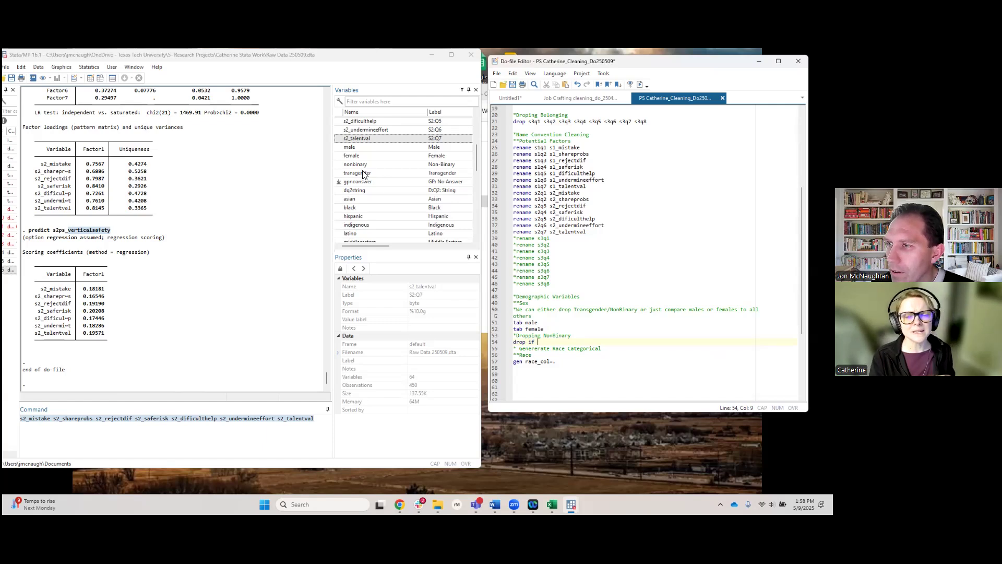
pyautogui.click(363, 173)
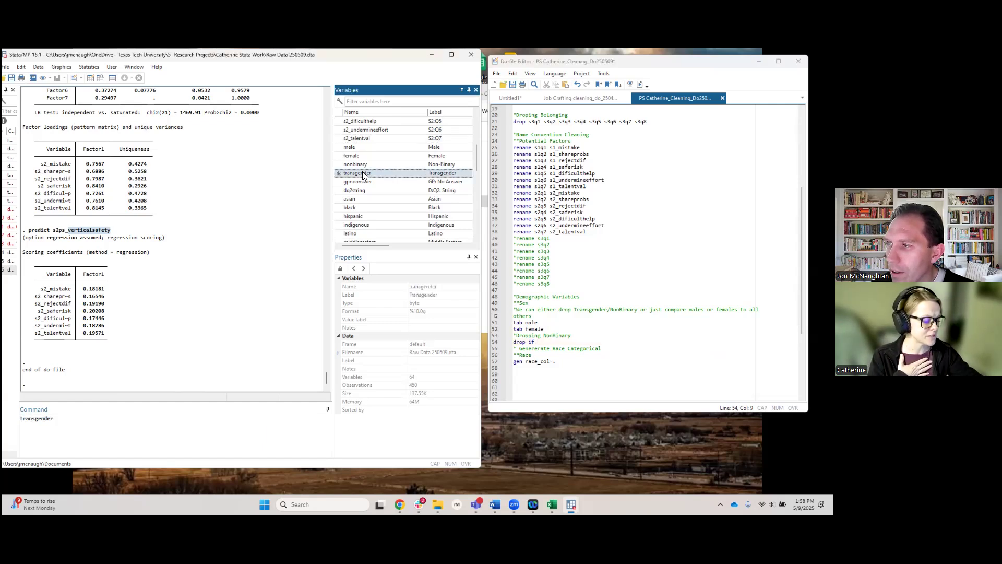
pyautogui.click(547, 343)
pyautogui.write('transgender')
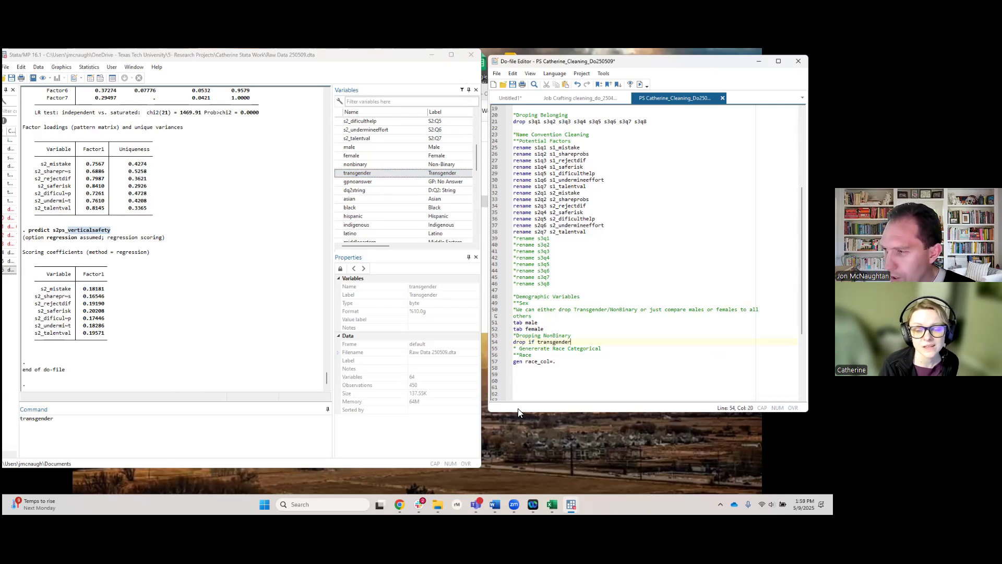
pyautogui.write('==')
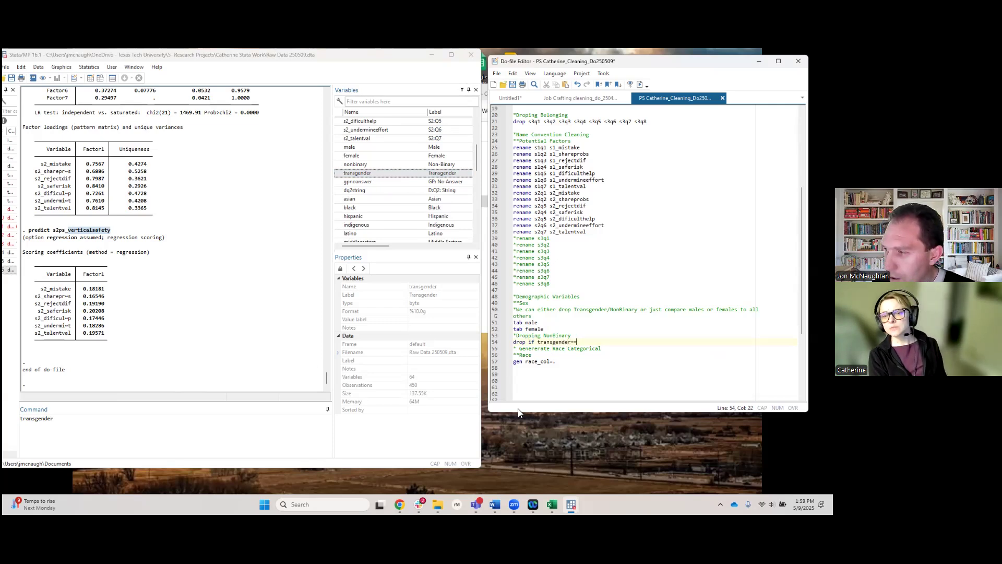
pyautogui.write('1')
pyautogui.click(494, 344)
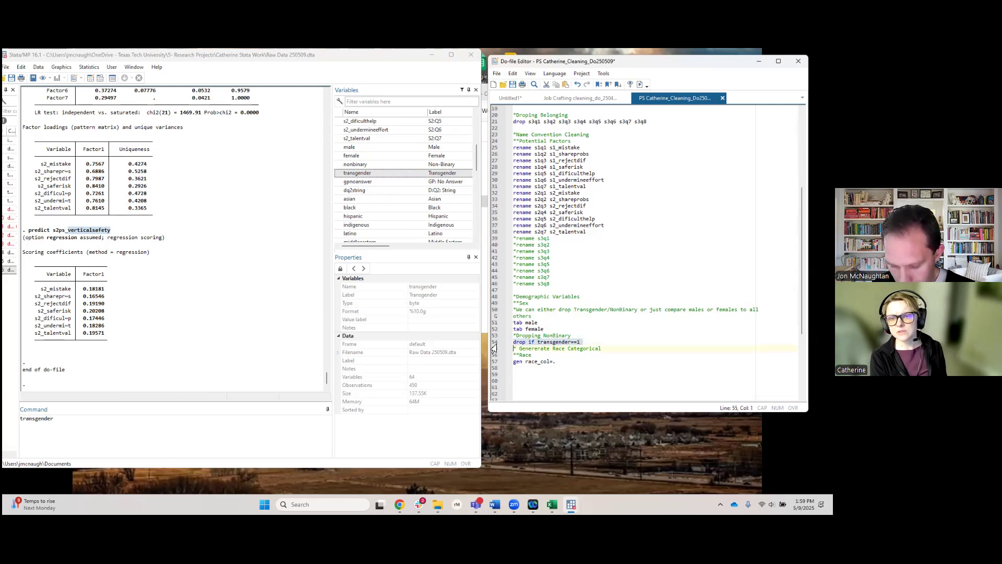
pyautogui.hotkey('ctrl', 'd')
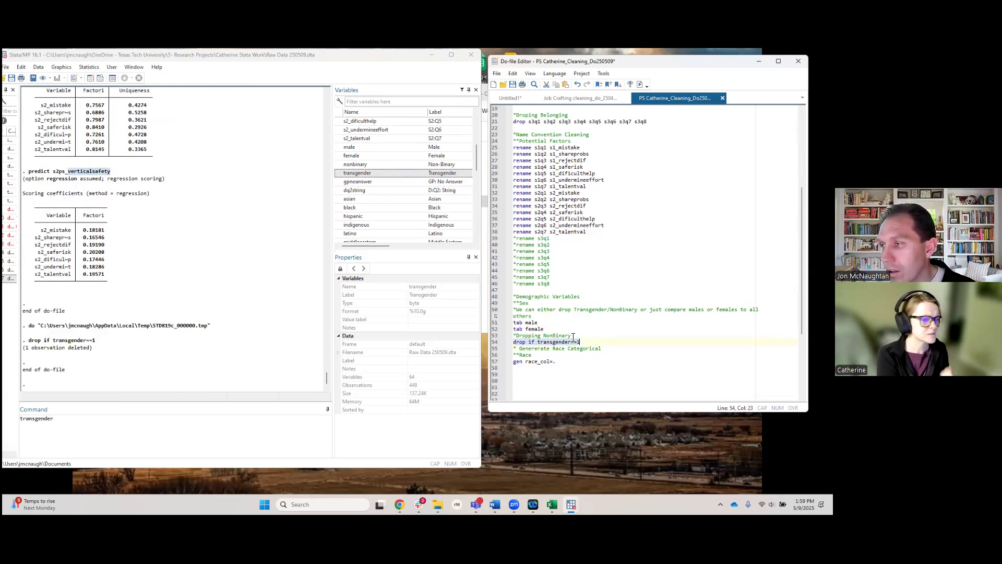
# Add the line drop if nonbinary==1 below the transgender drop and run only that line
pyautogui.click(583, 343)
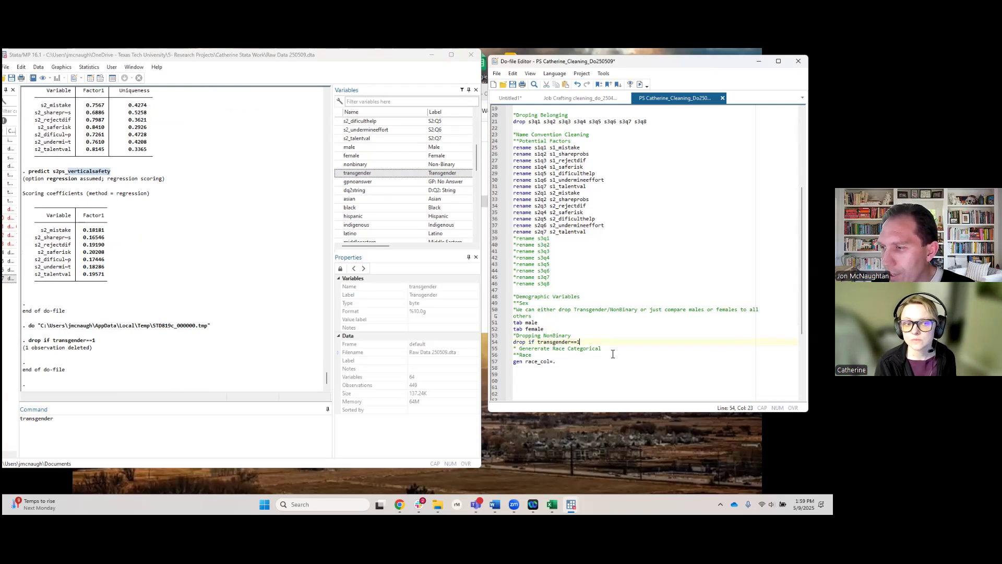
pyautogui.press('Return')
pyautogui.write('dro')
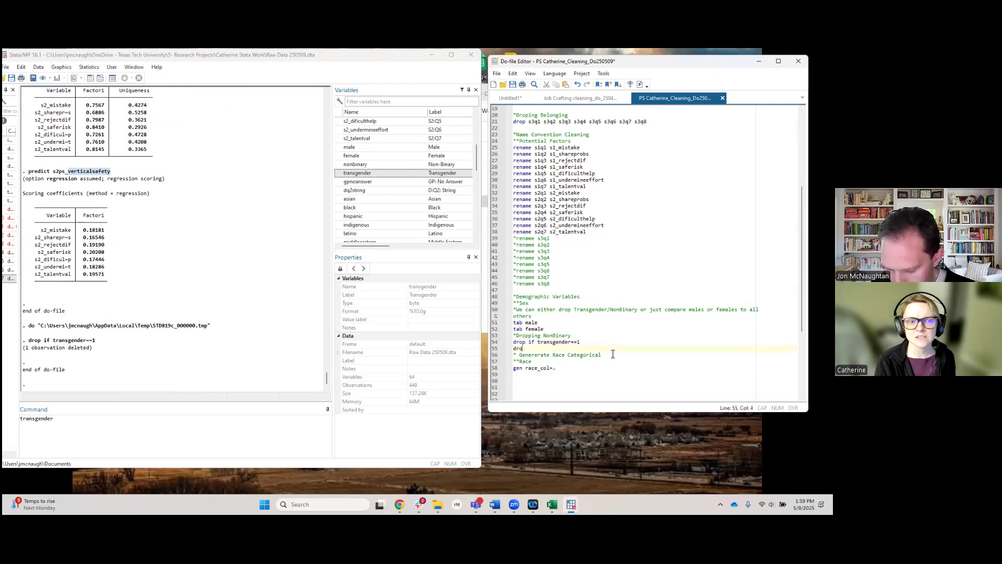
pyautogui.write('p if nonbinary')
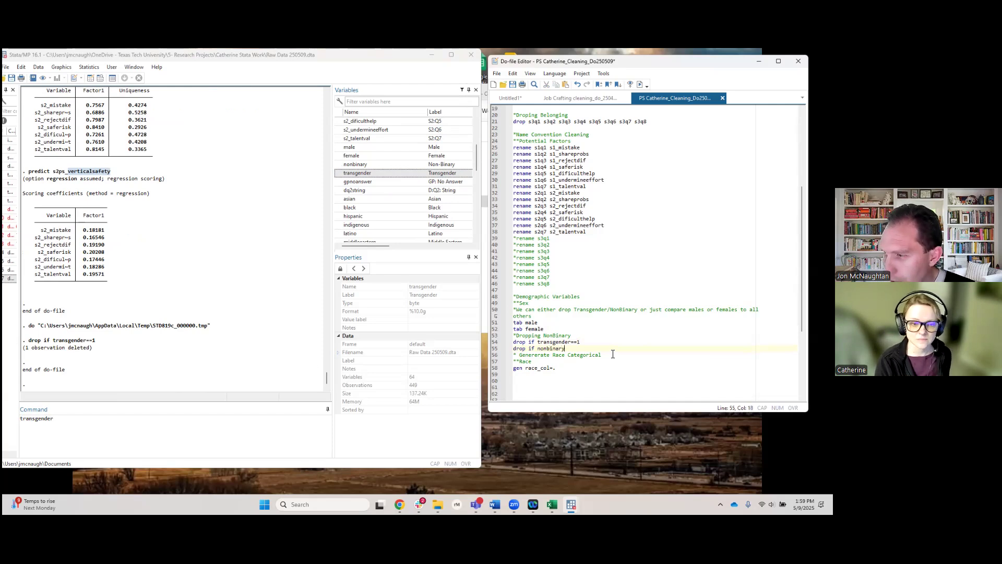
pyautogui.write('==1')
pyautogui.moveTo(496, 353); pyautogui.dragTo(496, 351)
pyautogui.click(494, 352)
pyautogui.hotkey('ctrl', 'd')
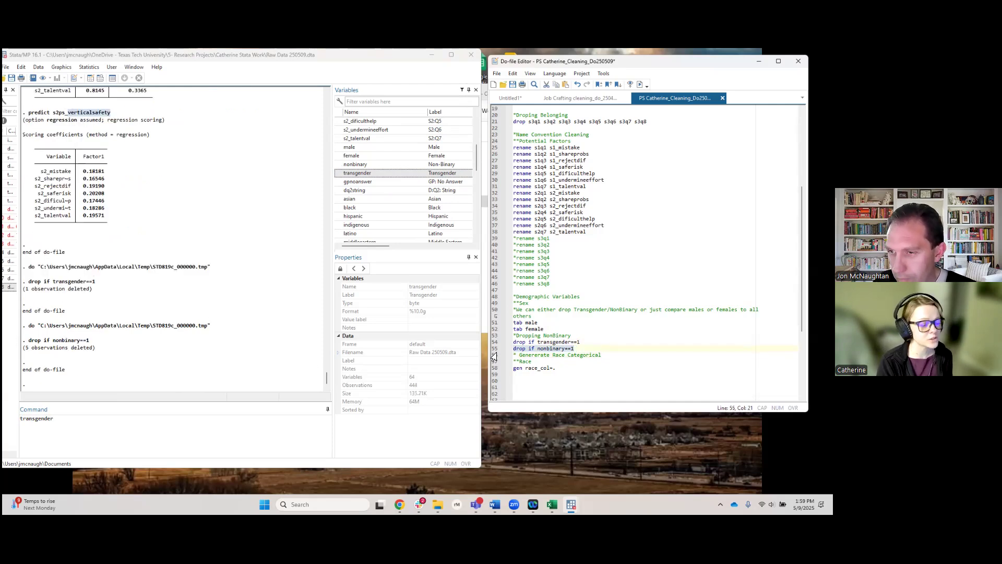
# Add the line drop if gpnoanswer==1 below the nonbinary drop and run only that line
pyautogui.click(586, 352)
pyautogui.press('Return')
pyautogui.write('drop id')
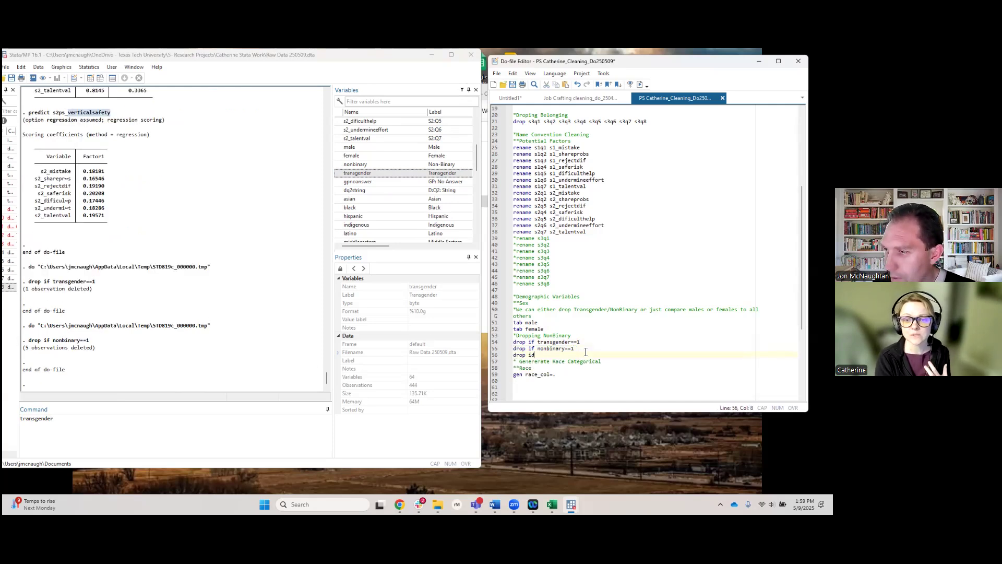
pyautogui.press('BackSpace')
pyautogui.write('f')
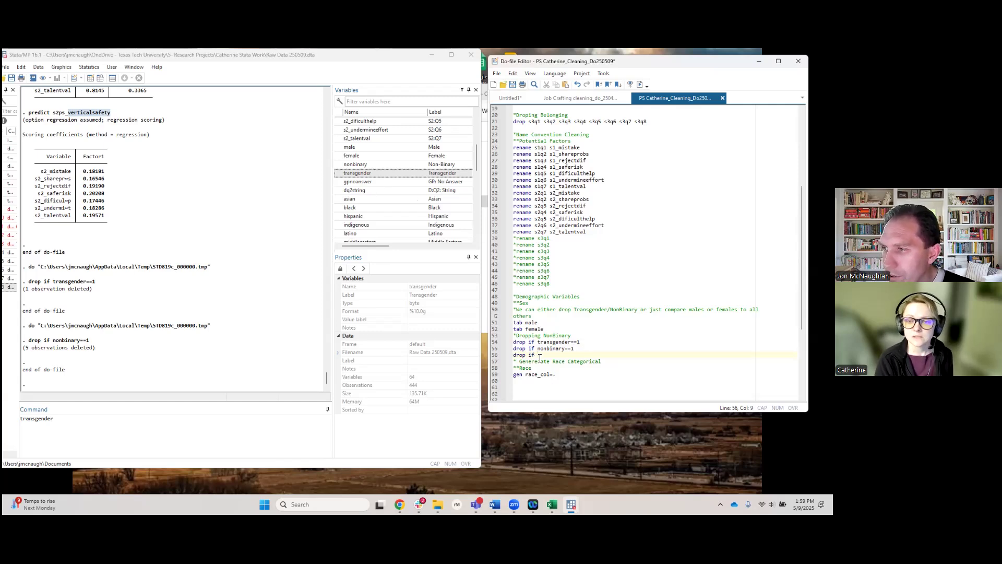
pyautogui.write('g')
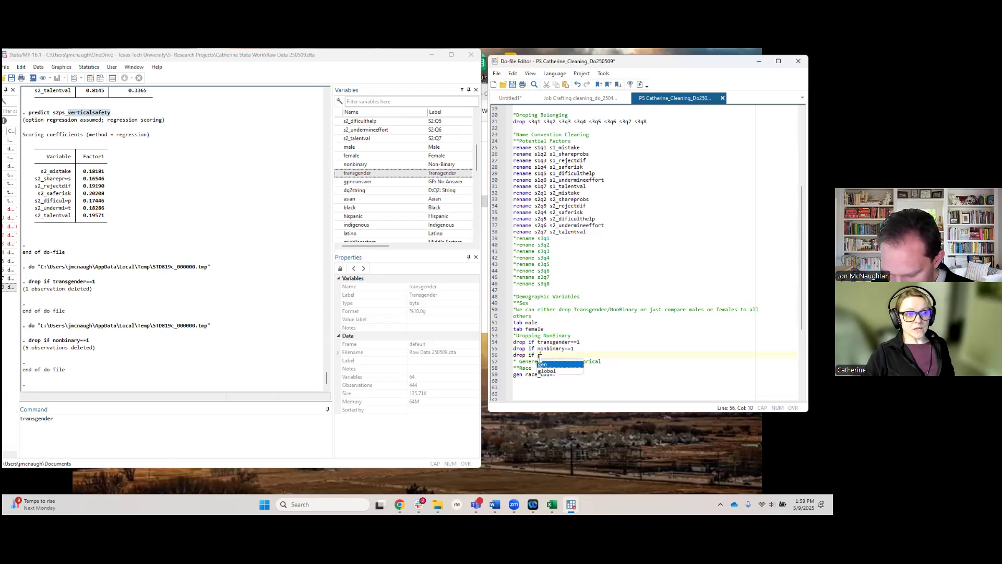
pyautogui.write('pnoanswer')
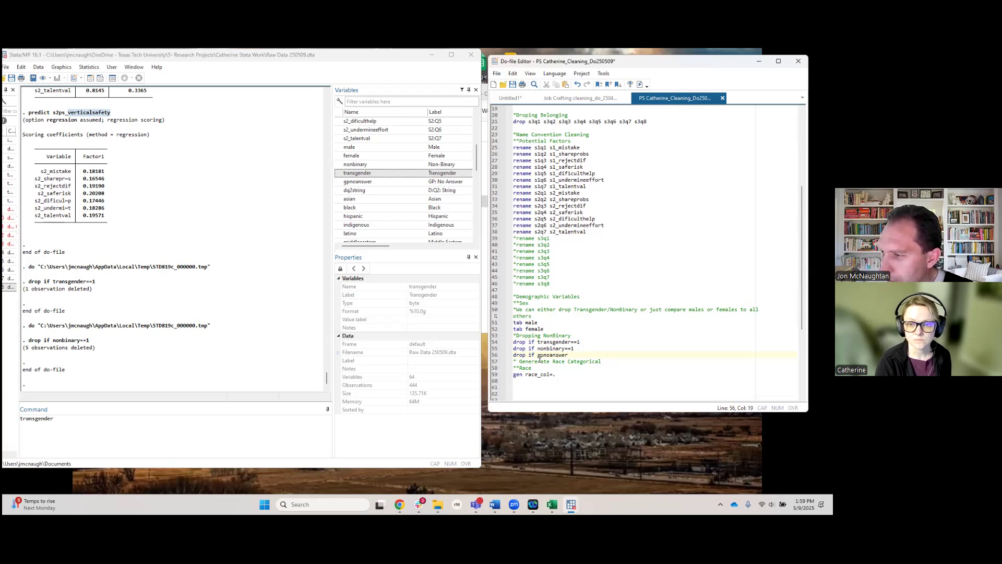
pyautogui.write('==1')
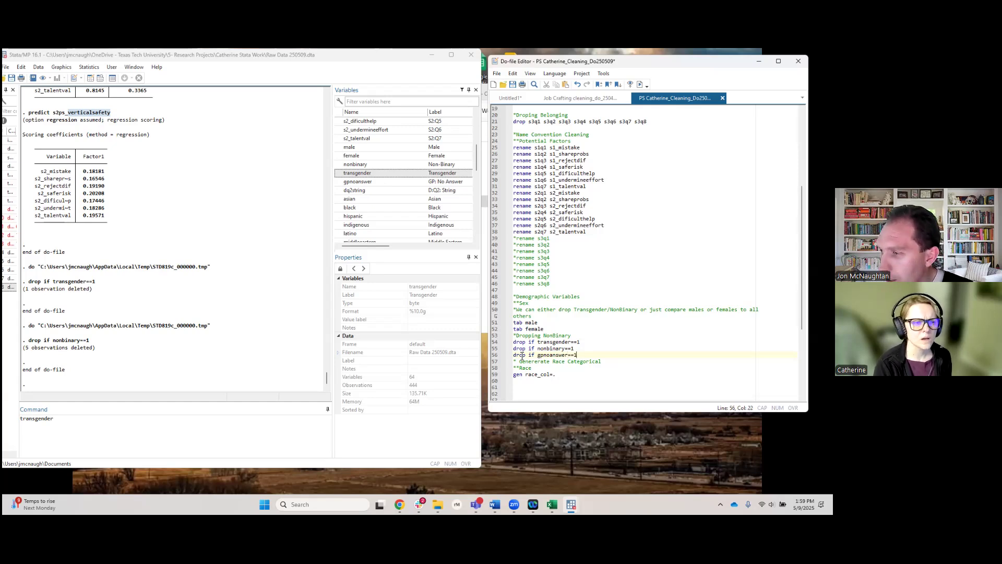
pyautogui.click(496, 358)
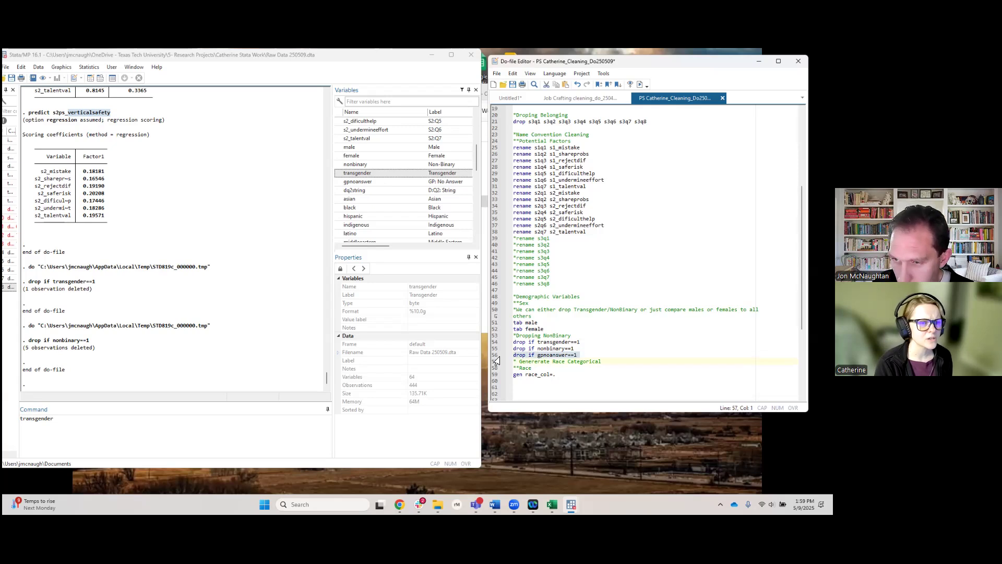
pyautogui.hotkey('ctrl', 'd')
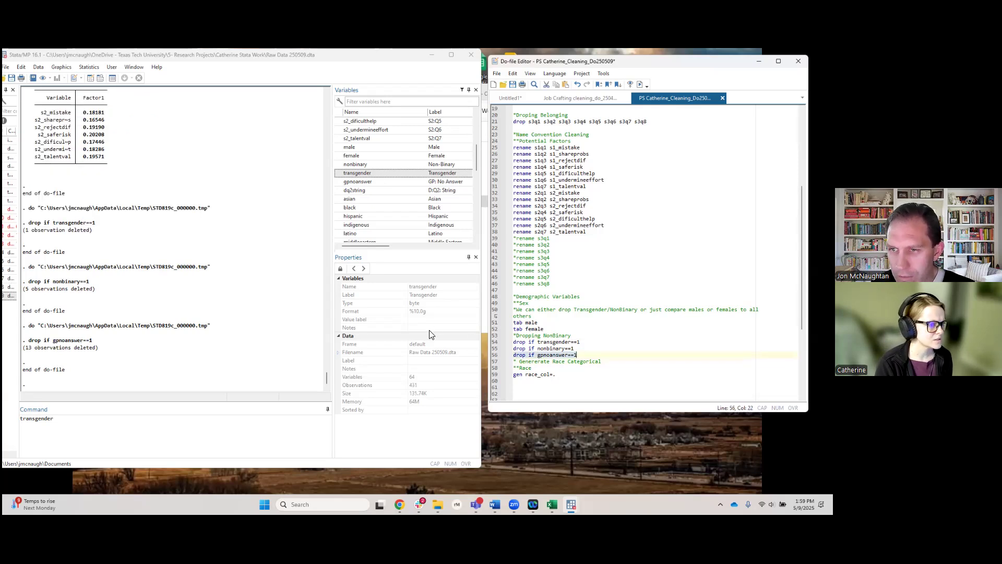
# Add the line drop transgender nonbinary gpnoanswer below the three conditional drops to remove these variables
pyautogui.click(595, 356)
pyautogui.press('Return')
pyautogui.write('dro')
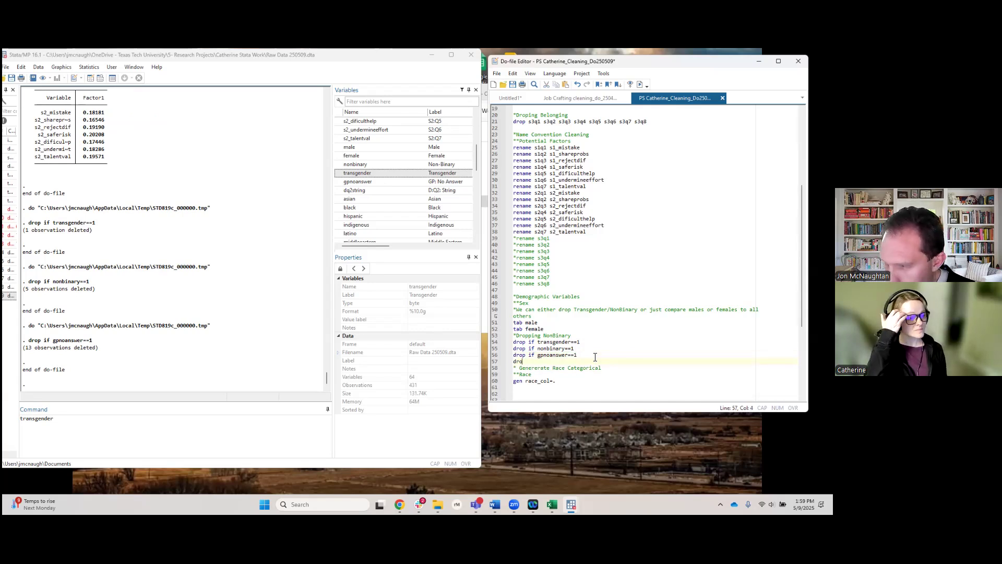
pyautogui.write('p transg')
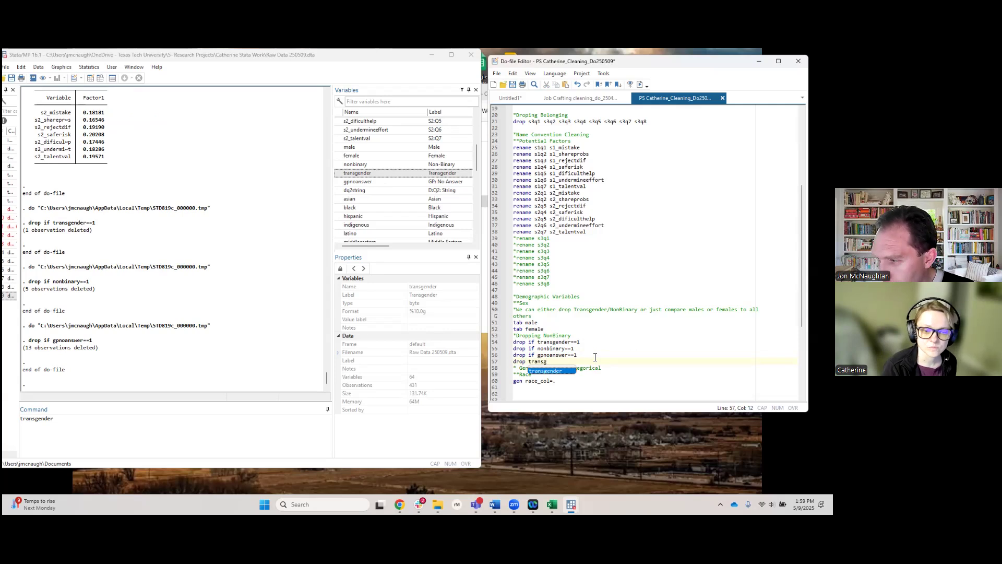
pyautogui.press('Return')
pyautogui.write('nonbinary')
pyautogui.press('Return')
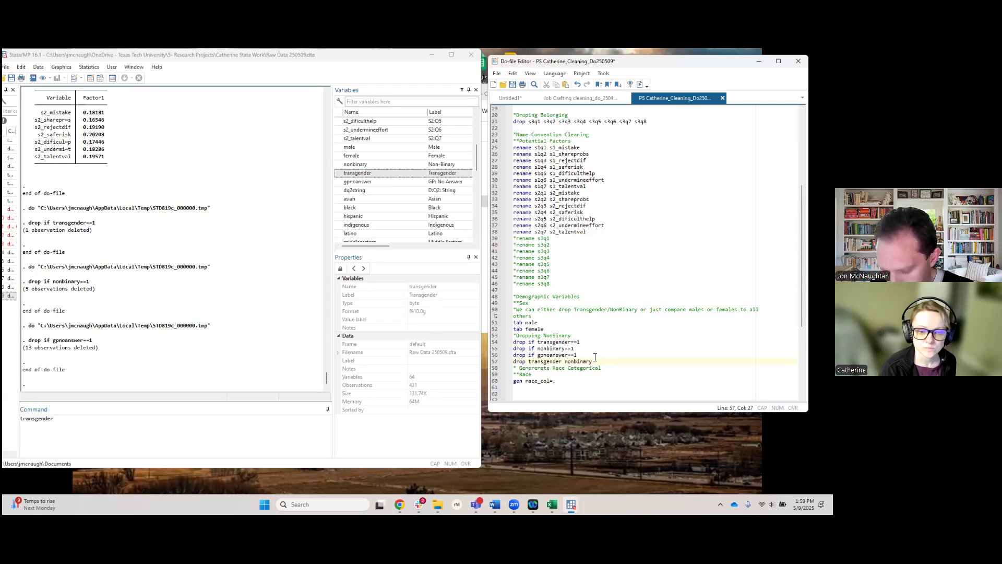
pyautogui.write('gpnoanswer')
pyautogui.press('Return')
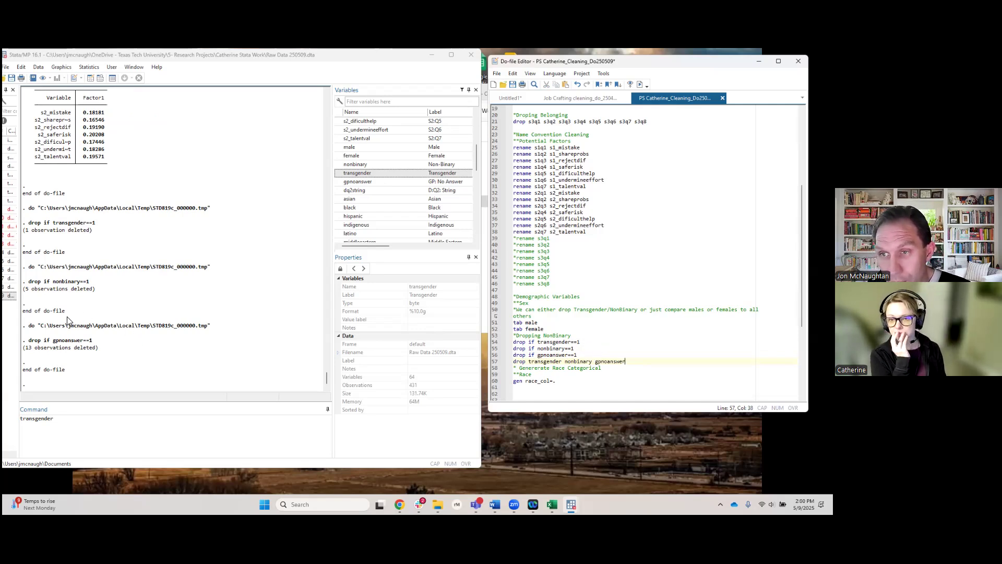
# Extend the *Dropping NonBinary comment to read *Dropping Trans/NonBinary/ missing
pyautogui.click(546, 339)
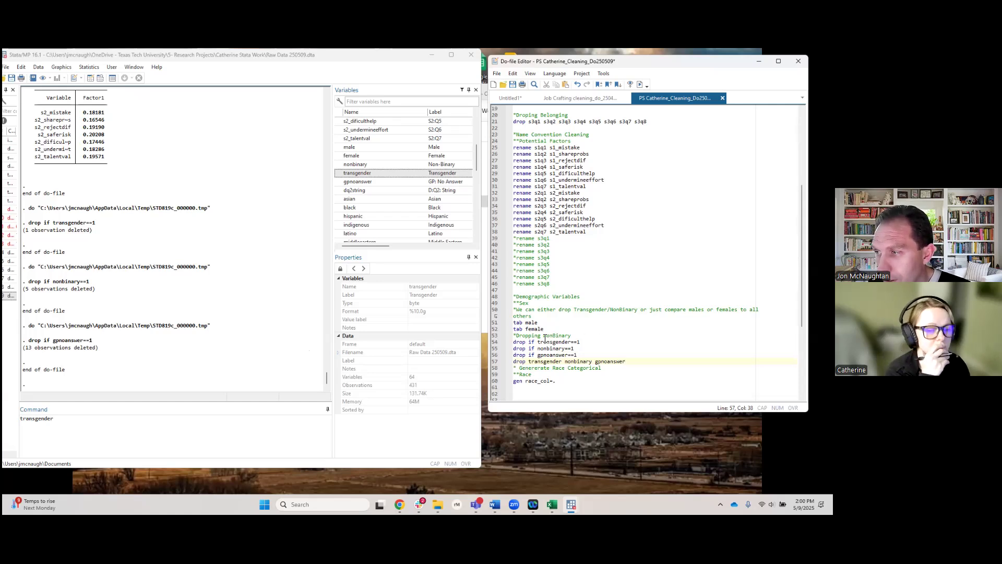
pyautogui.write('Trans/')
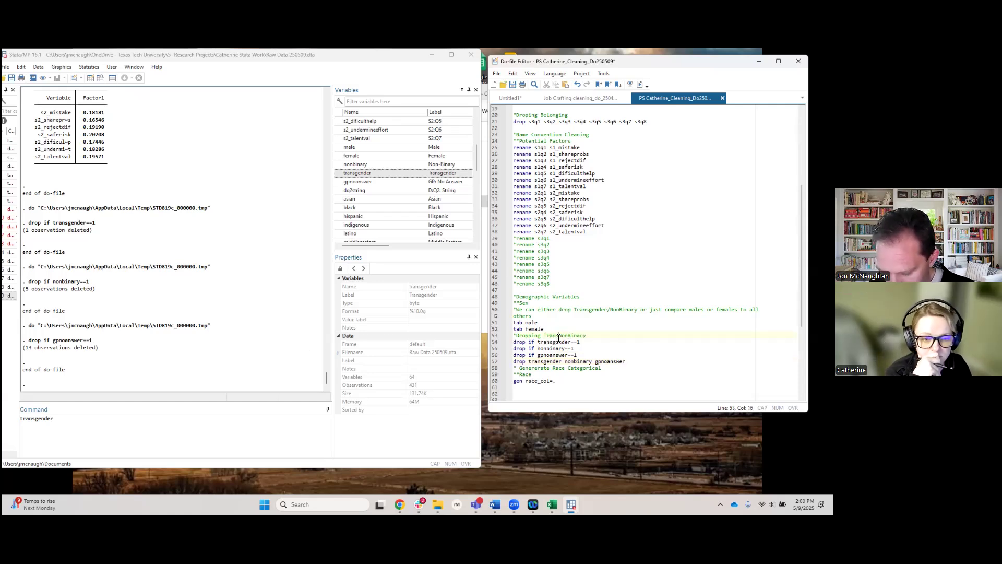
pyautogui.click(620, 336)
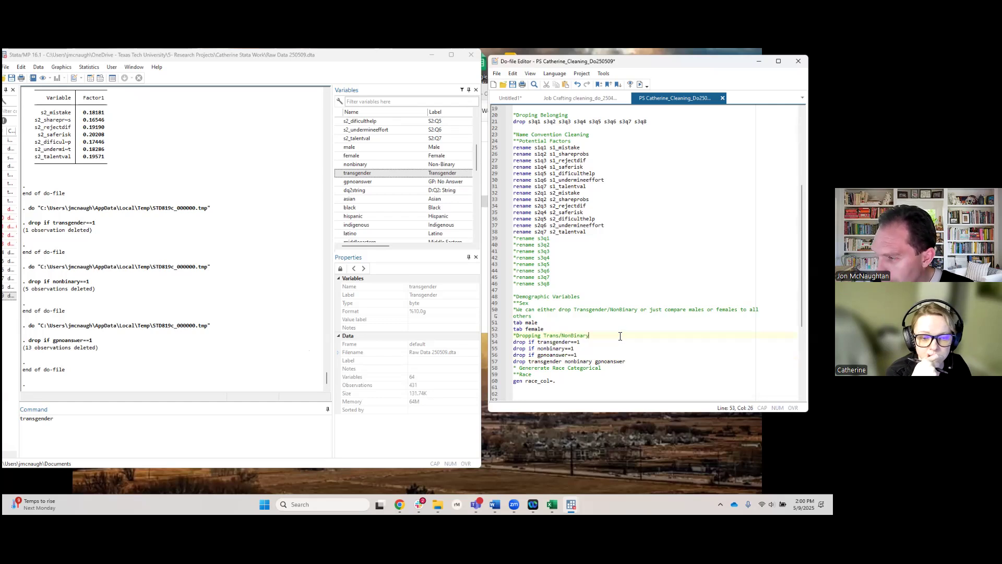
pyautogui.write('/ missing')
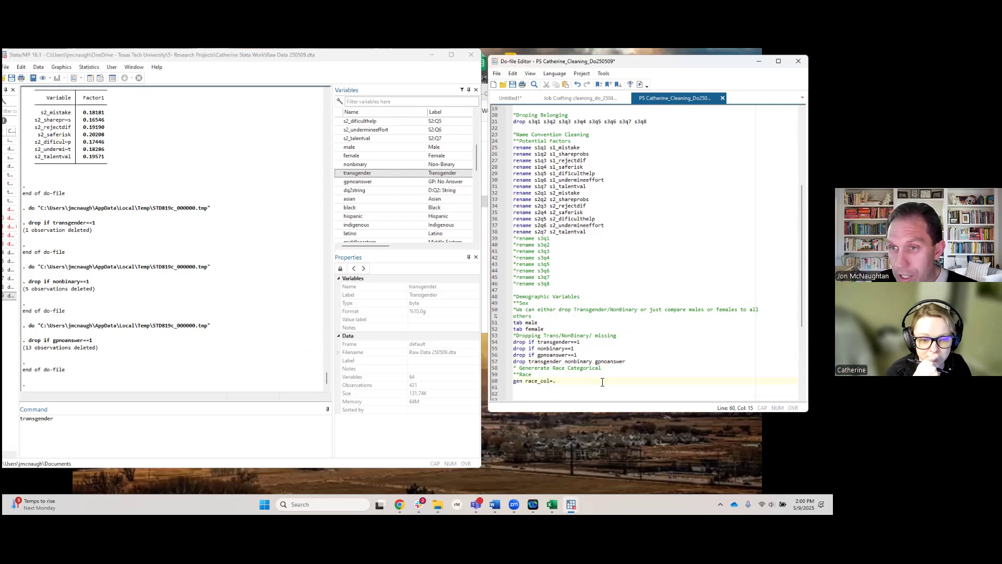
# Run the whole do-file and review the output of the gender drops and the race_col line
pyautogui.hotkey('ctrl', 'd')
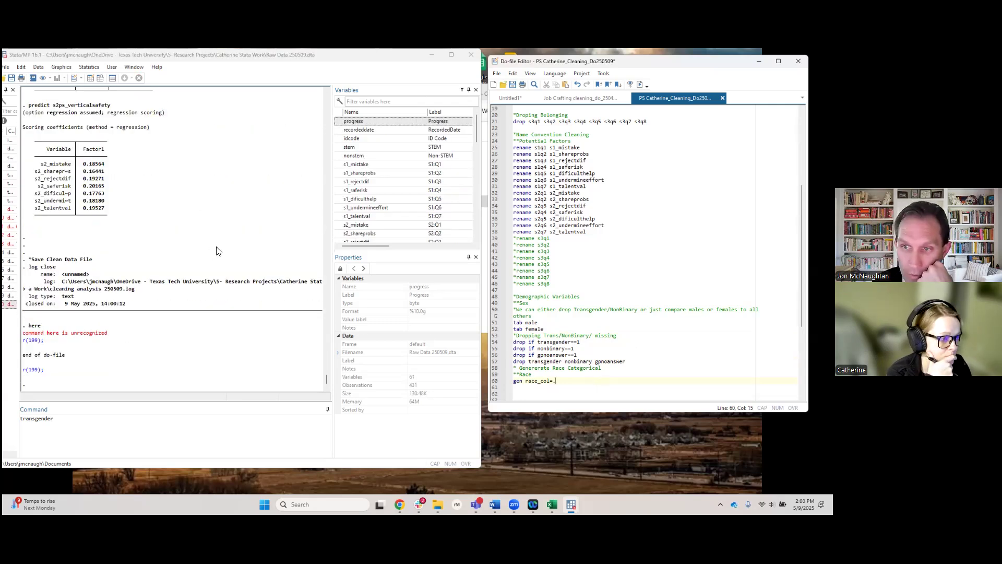
pyautogui.scroll(15, 219, 251)
pyautogui.scroll(10, 218, 251)
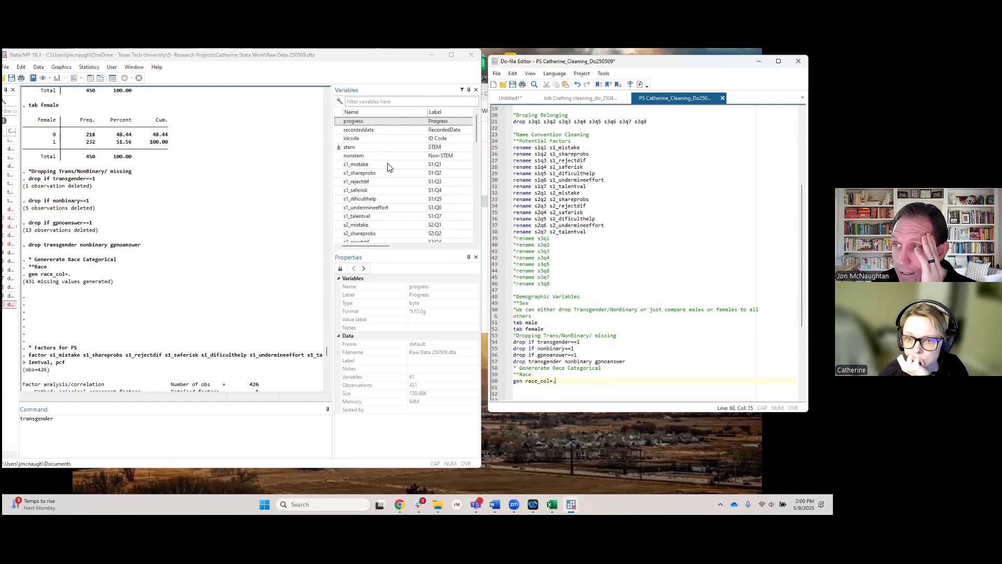
# Check the remaining demographic variables and add the comment *Dropping Demographic String below the s3q drop line, followed by an empty line
pyautogui.scroll(-4, 388, 167)
pyautogui.scroll(-1, 387, 167)
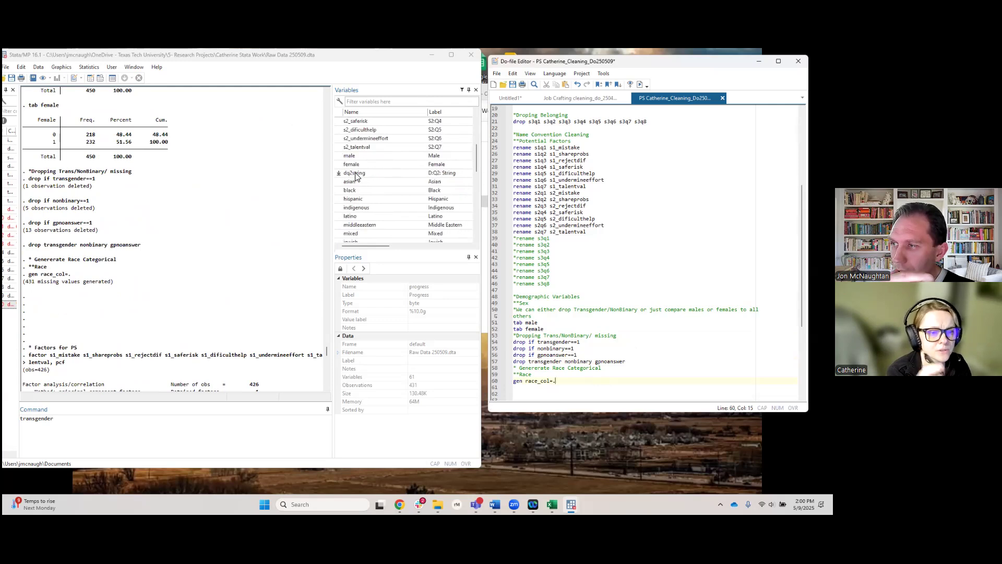
pyautogui.scroll(5, 628, 240)
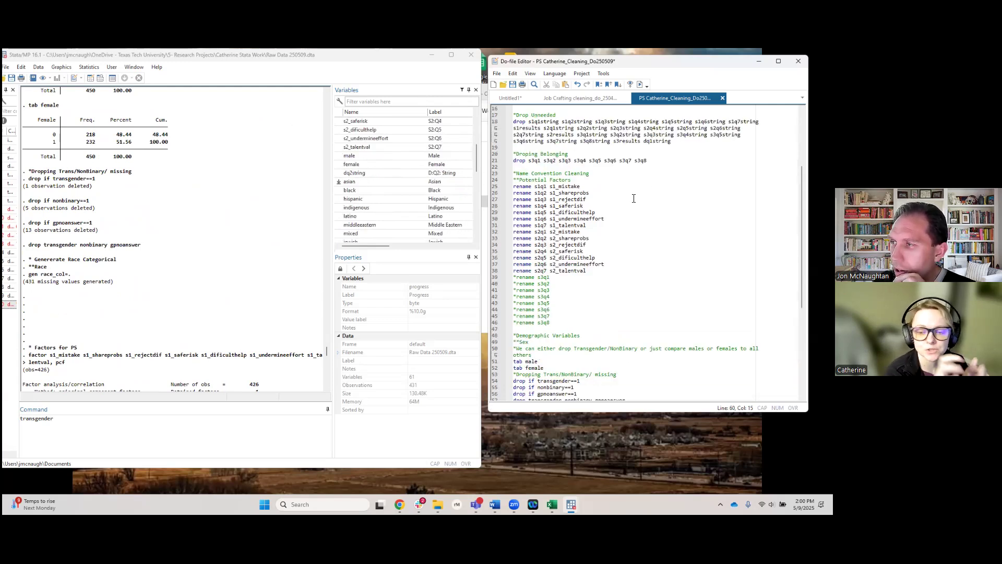
pyautogui.press('Return')
pyautogui.press('Return')
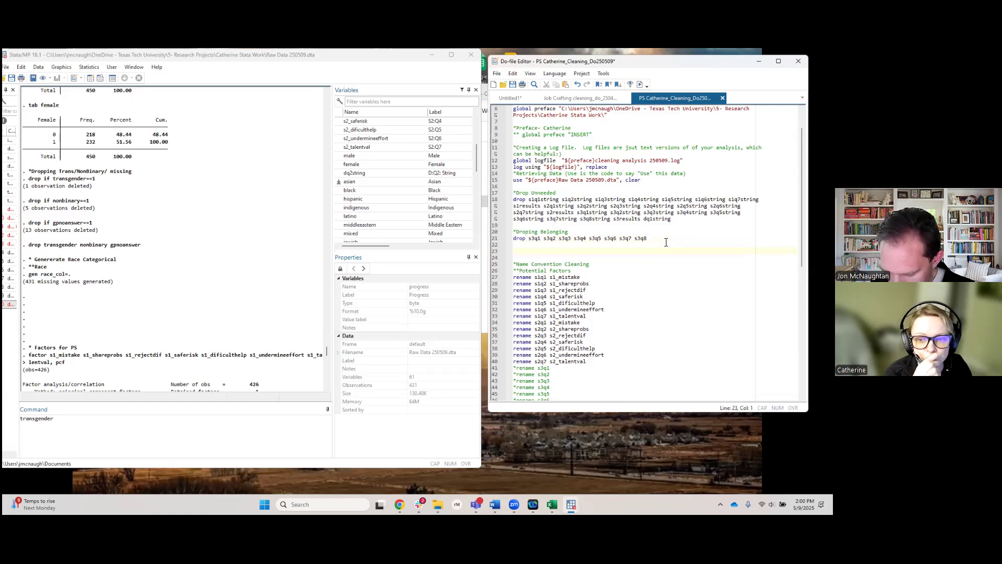
pyautogui.write('*Dropping Dem')
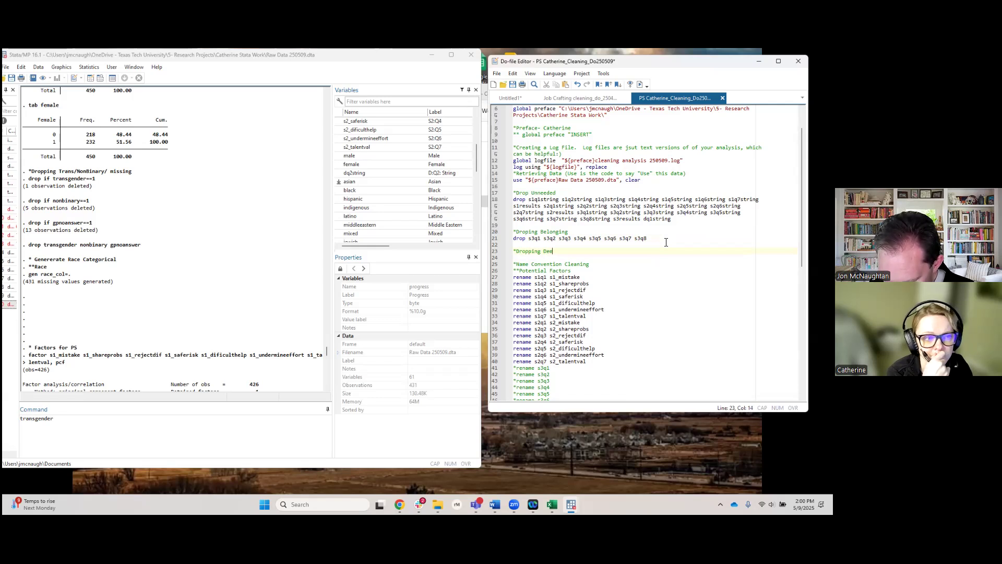
pyautogui.write('ographic ')
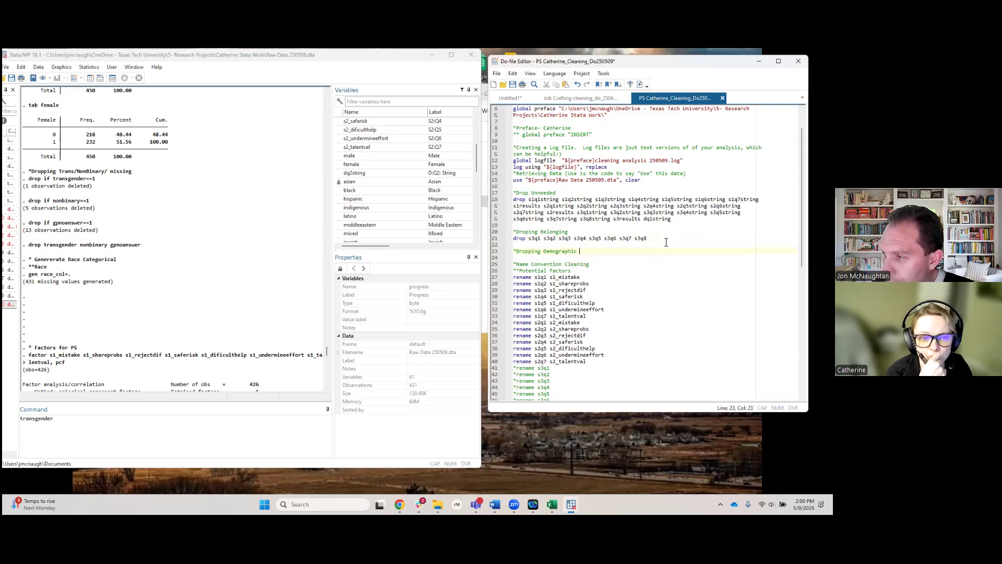
pyautogui.write('String')
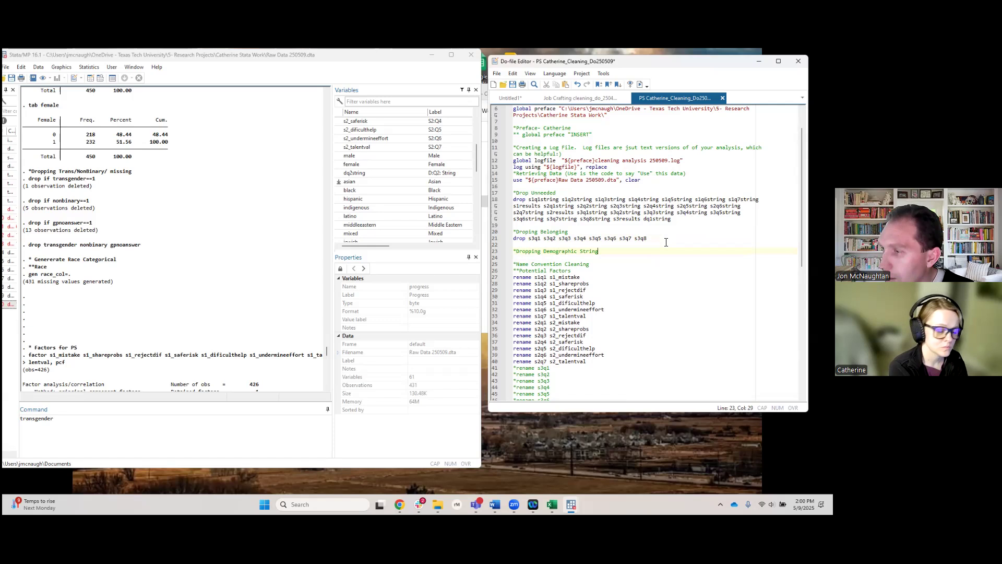
pyautogui.press('Return')
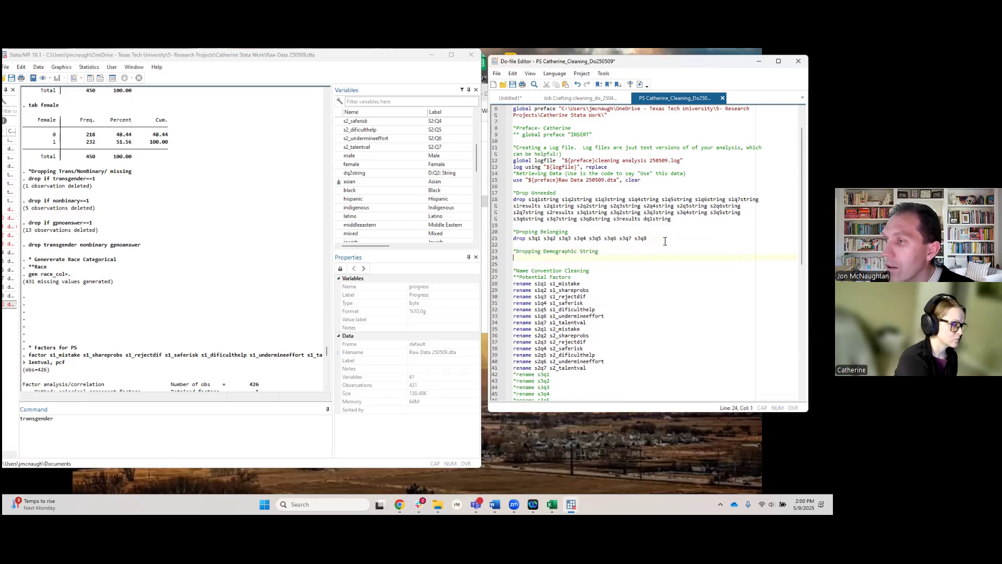
# Collect the demographic string variables dq2string through dq11string from the variable list into the command line
pyautogui.doubleClick(368, 178)
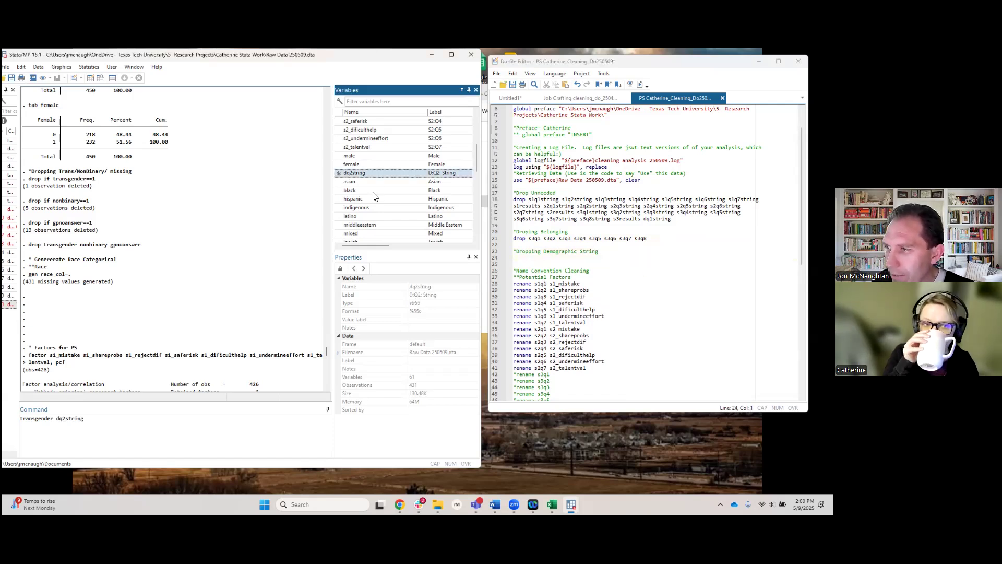
pyautogui.scroll(-1, 371, 222)
pyautogui.scroll(-1, 371, 221)
pyautogui.doubleClick(364, 218)
pyautogui.scroll(-3, 364, 220)
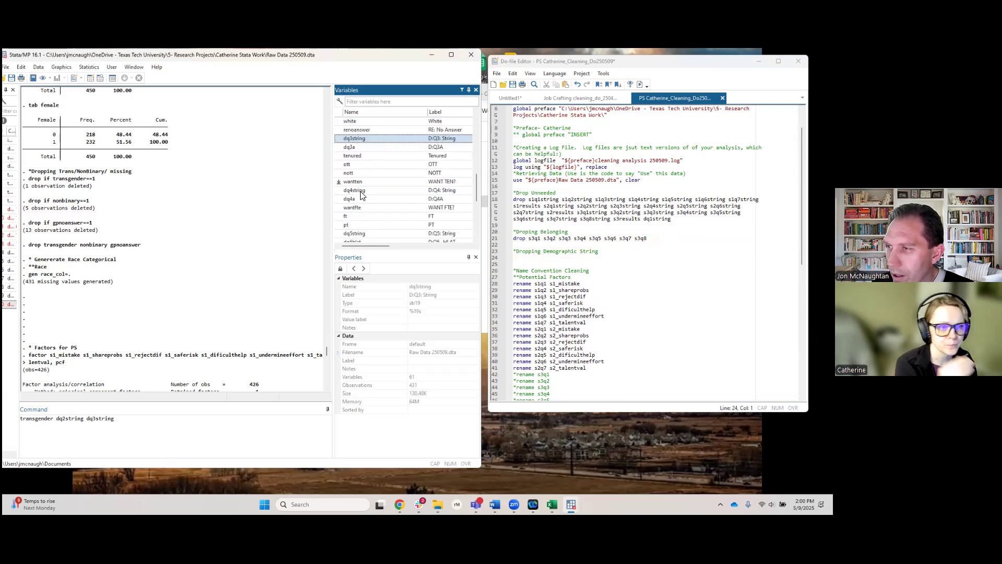
pyautogui.doubleClick(364, 191)
pyautogui.doubleClick(362, 232)
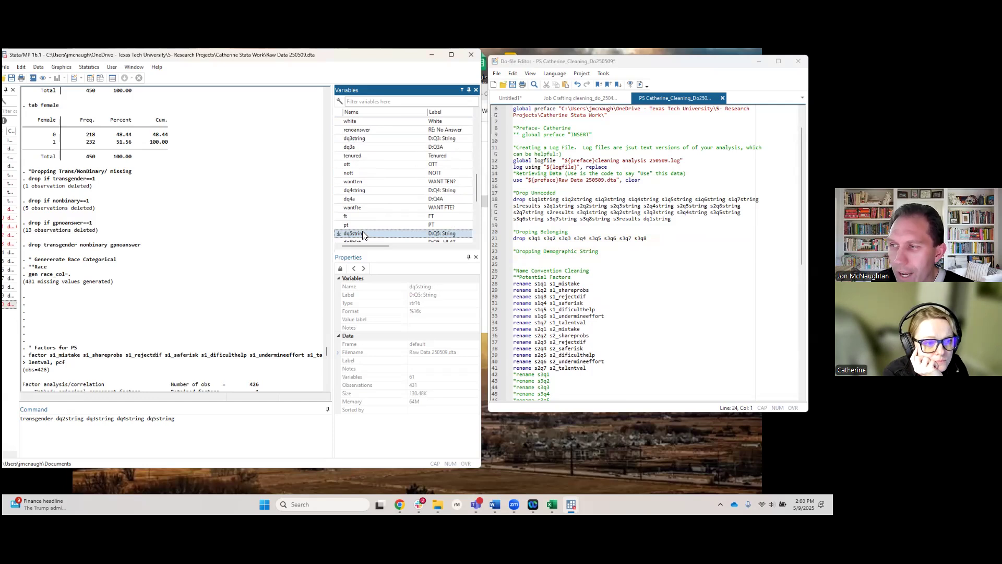
pyautogui.scroll(-2, 364, 213)
pyautogui.doubleClick(364, 200)
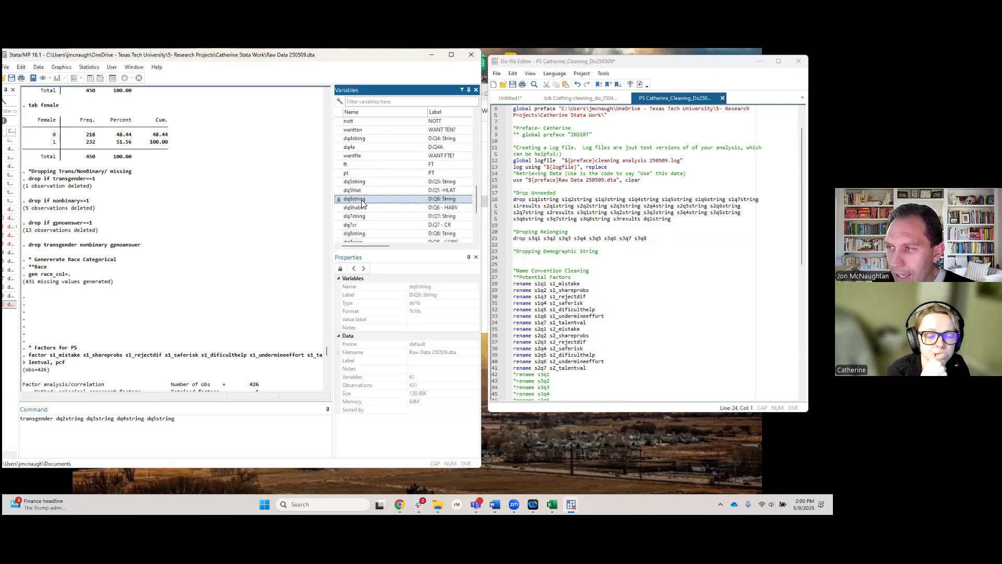
pyautogui.doubleClick(365, 215)
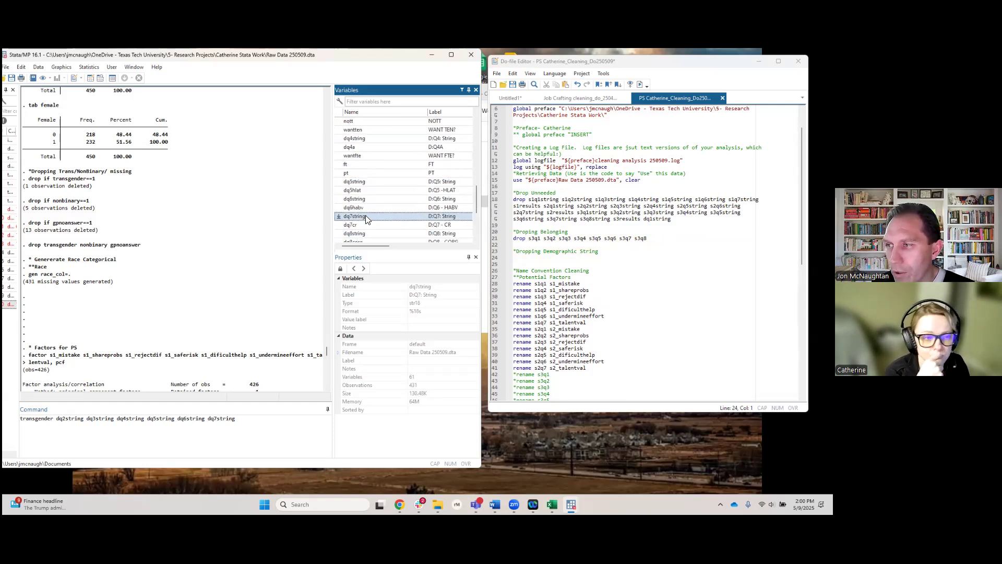
pyautogui.scroll(-2, 366, 215)
pyautogui.doubleClick(363, 183)
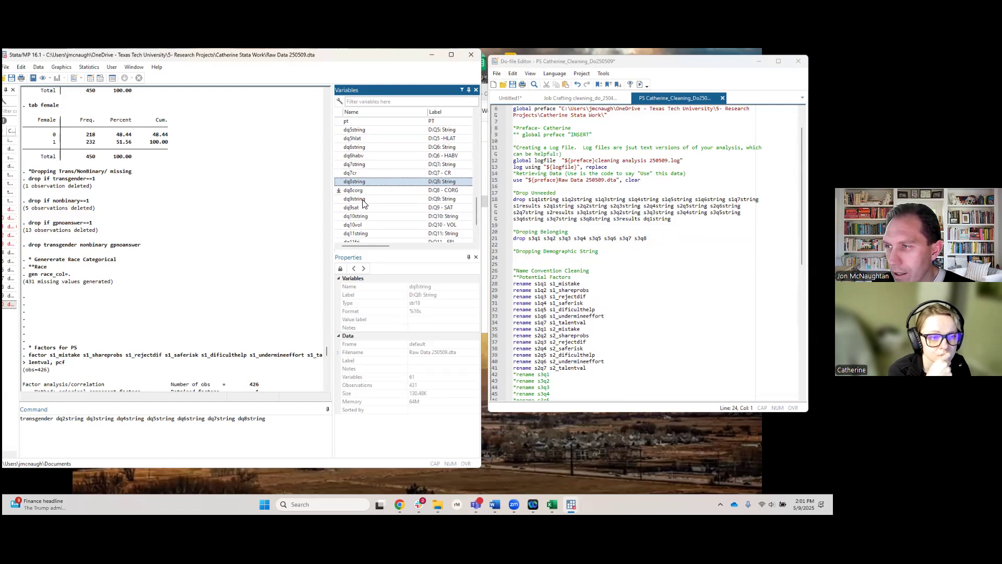
pyautogui.doubleClick(367, 200)
pyautogui.scroll(-1, 368, 201)
pyautogui.doubleClick(364, 191)
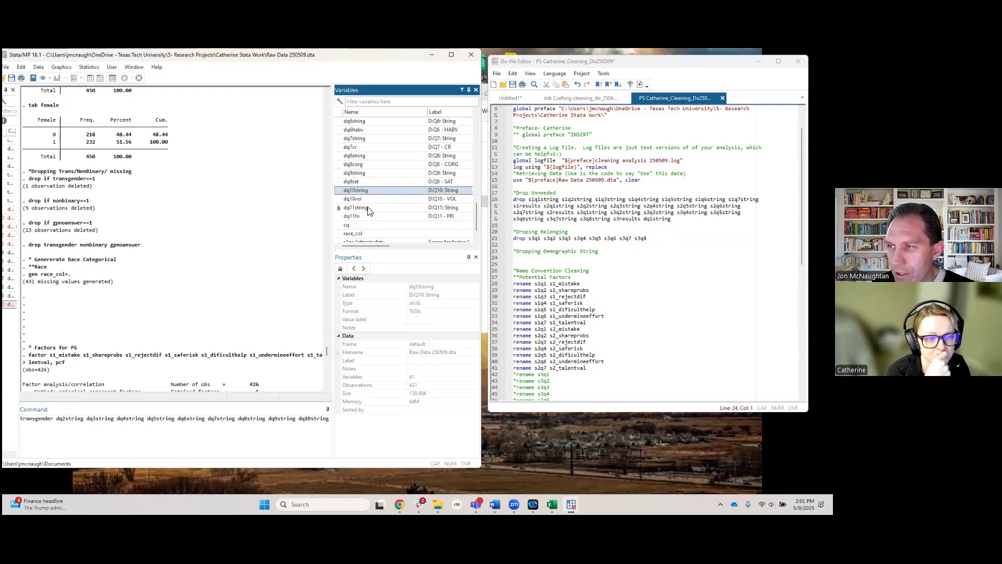
pyautogui.doubleClick(368, 208)
pyautogui.scroll(-1, 370, 213)
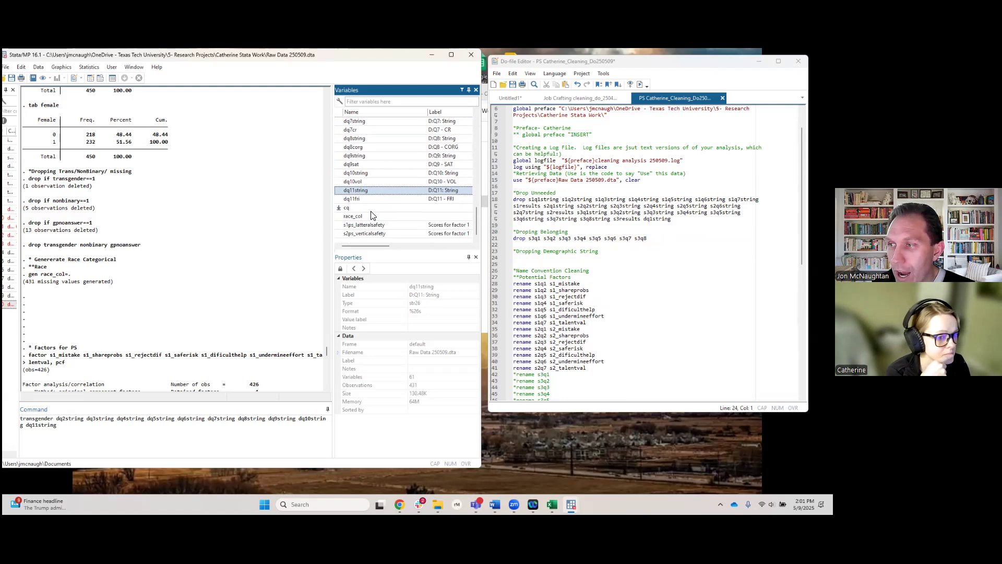
# Cut the complete list of collected variable names out of the command line
pyautogui.click(63, 425)
pyautogui.hotkey('ctrl', 'a')
pyautogui.click(63, 425)
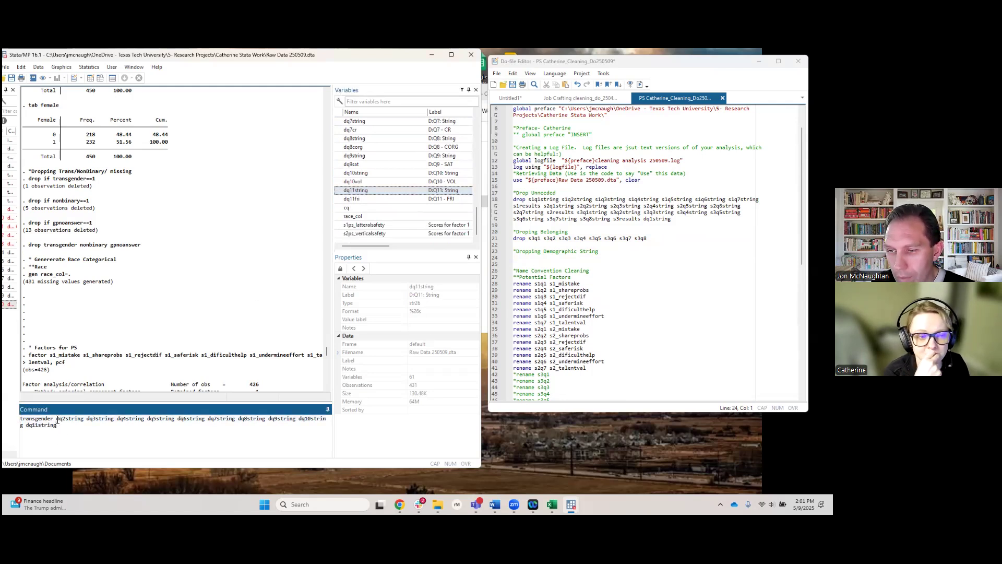
pyautogui.keyDown('shift'); pyautogui.click(58, 419); pyautogui.keyUp('shift')
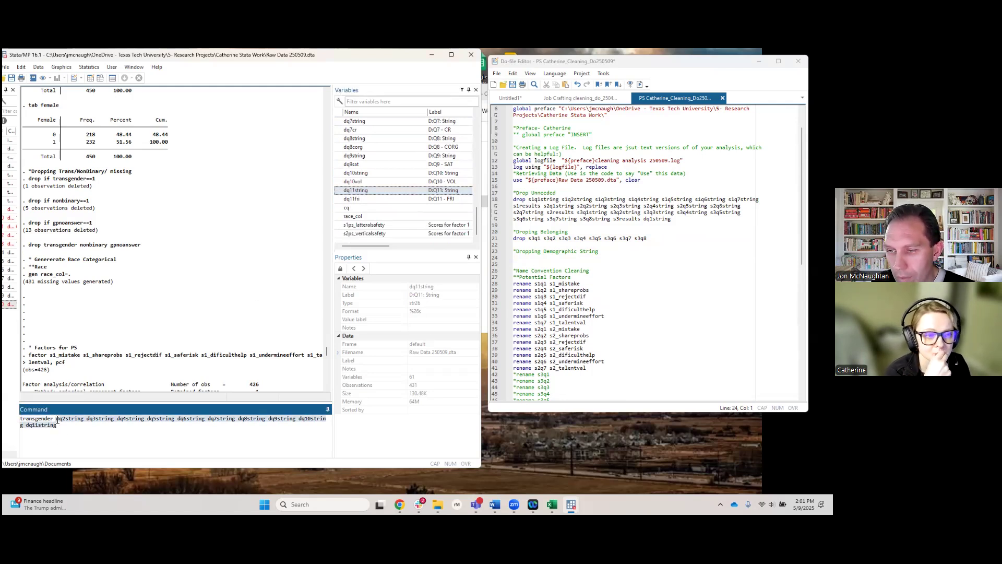
pyautogui.click(114, 423)
pyautogui.keyDown('shift'); pyautogui.click(21, 419); pyautogui.keyUp('shift')
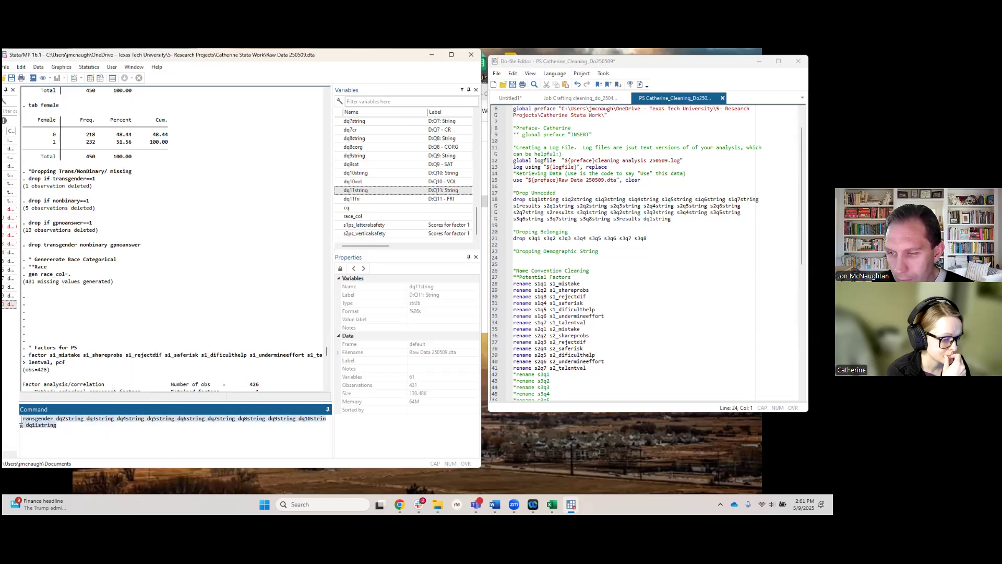
pyautogui.rightClick(32, 424)
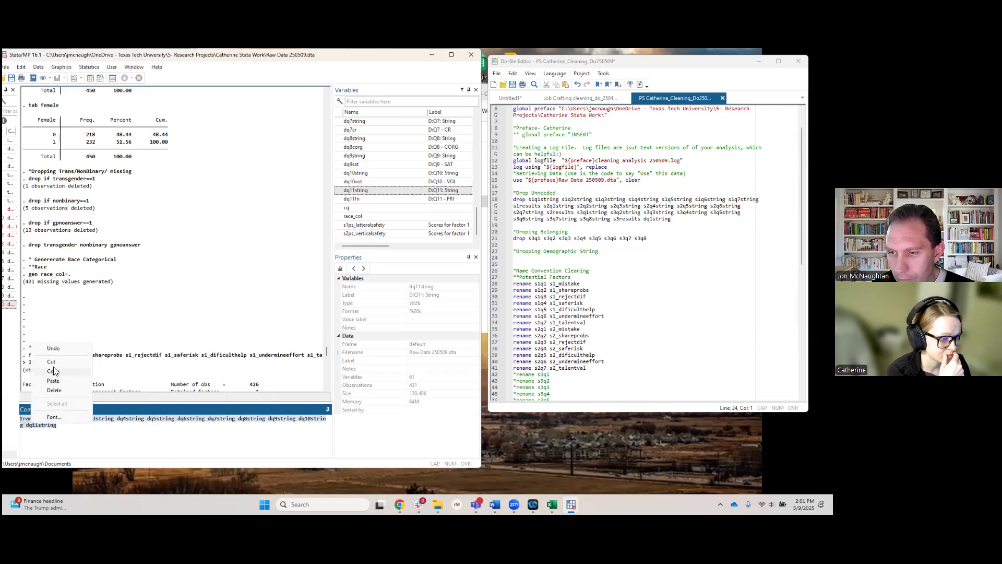
pyautogui.click(52, 362)
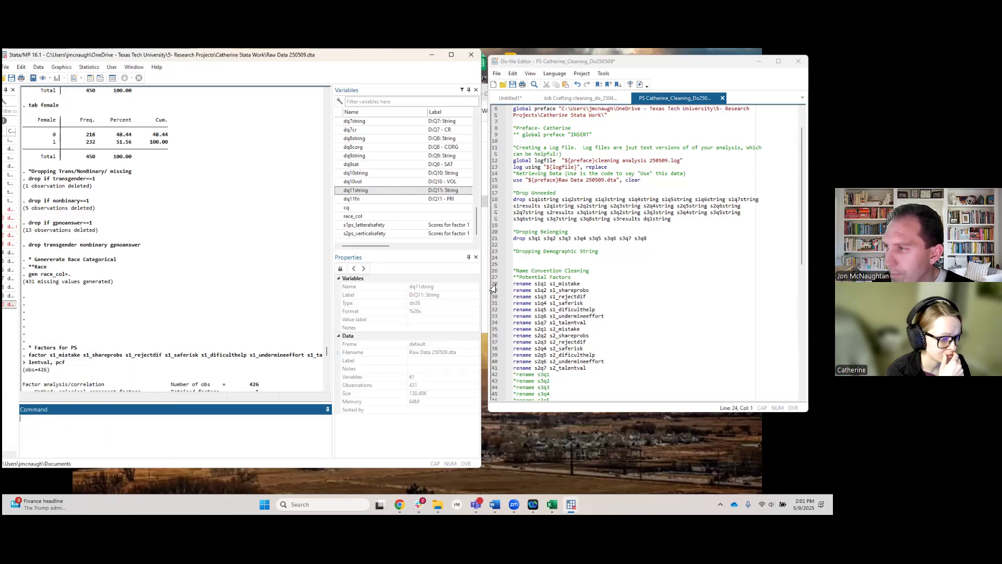
# Add a drop line for dq2string through dq11string under *Dropping Demographic String, removing the stray transgender from the pasted list
pyautogui.click(609, 257)
pyautogui.press('Return')
pyautogui.press('Up')
pyautogui.write('drop')
pyautogui.hotkey('ctrl', 'v')
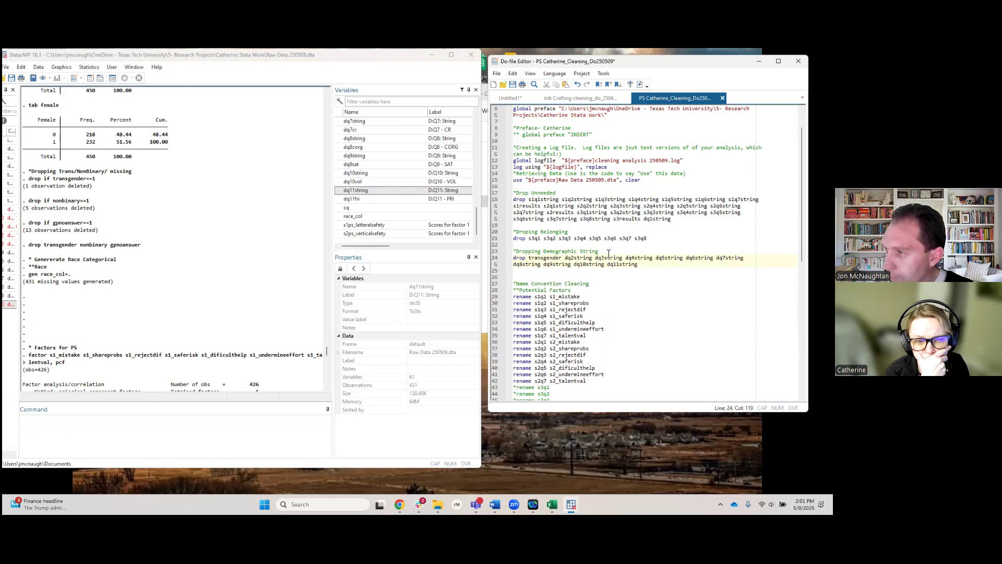
pyautogui.doubleClick(546, 258)
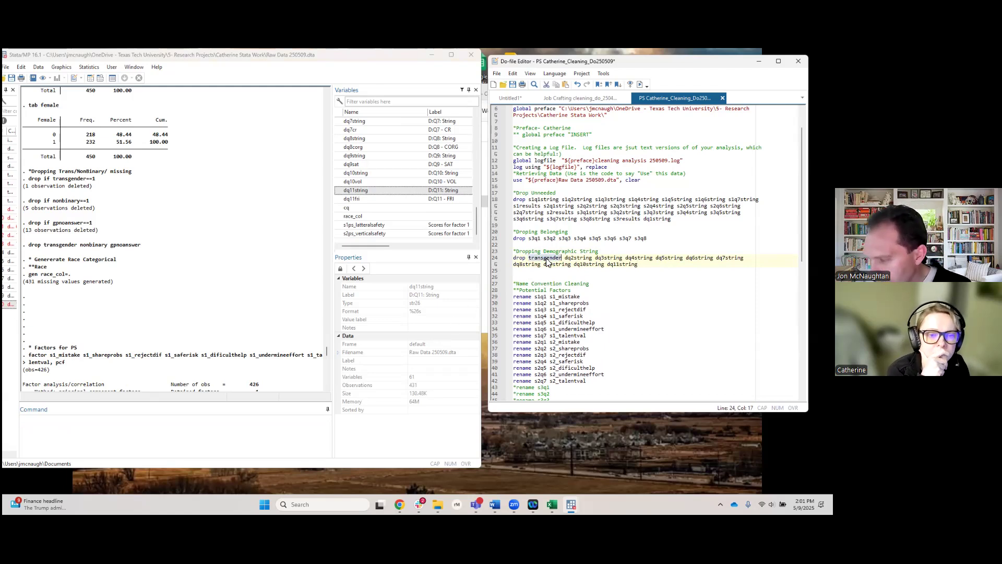
pyautogui.press('BackSpace')
pyautogui.press('BackSpace')
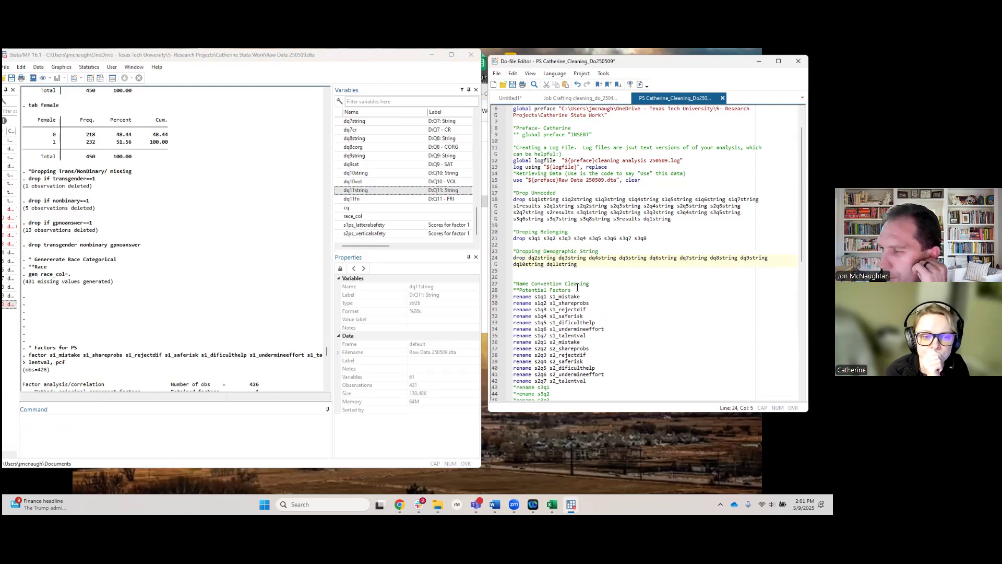
# Run the whole do-file with the new demographic string drop and look through its remaining sections
pyautogui.click(604, 309)
pyautogui.scroll(-3, 600, 313)
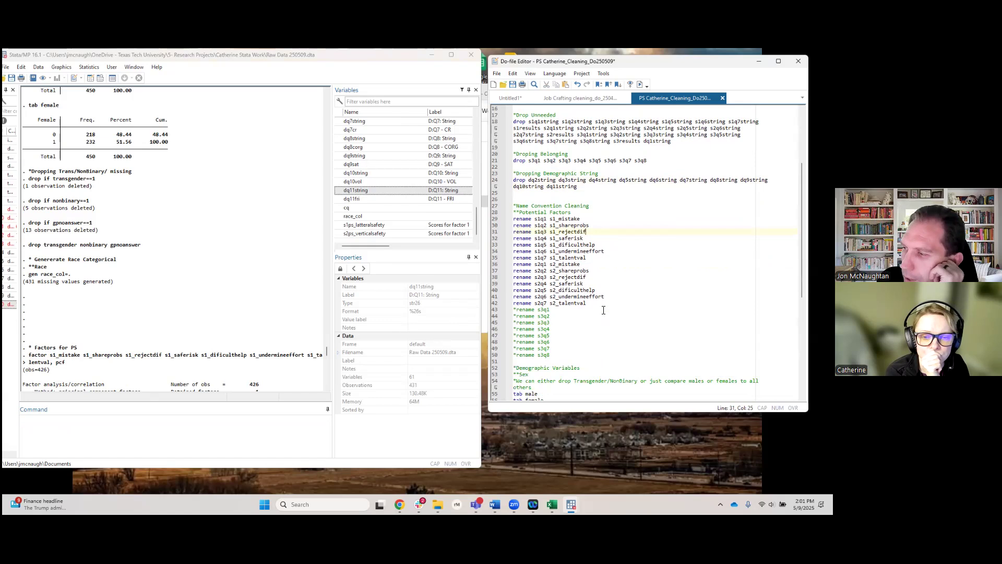
pyautogui.scroll(-5, 595, 322)
pyautogui.click(586, 332)
pyautogui.hotkey('ctrl', 'd')
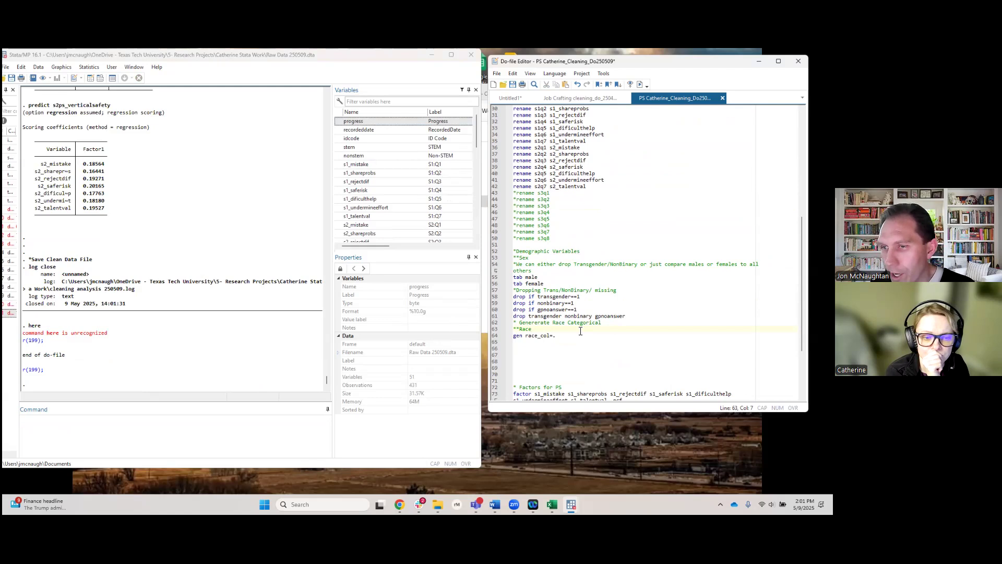
pyautogui.scroll(-1, 568, 327)
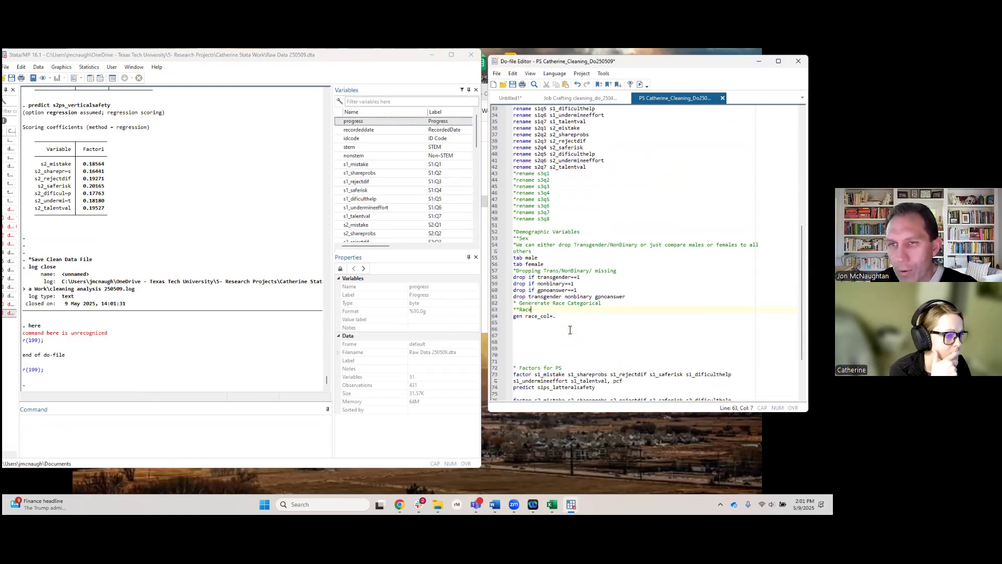
pyautogui.scroll(-4, 570, 330)
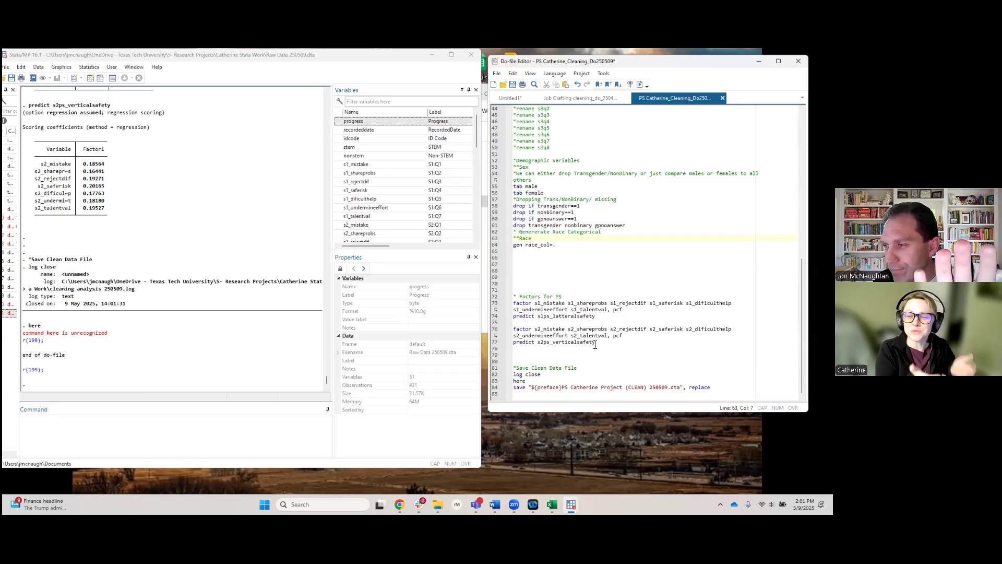
# Go back to the sex section of the do-file and tabulate male from the command line to check its total
pyautogui.scroll(4, 587, 344)
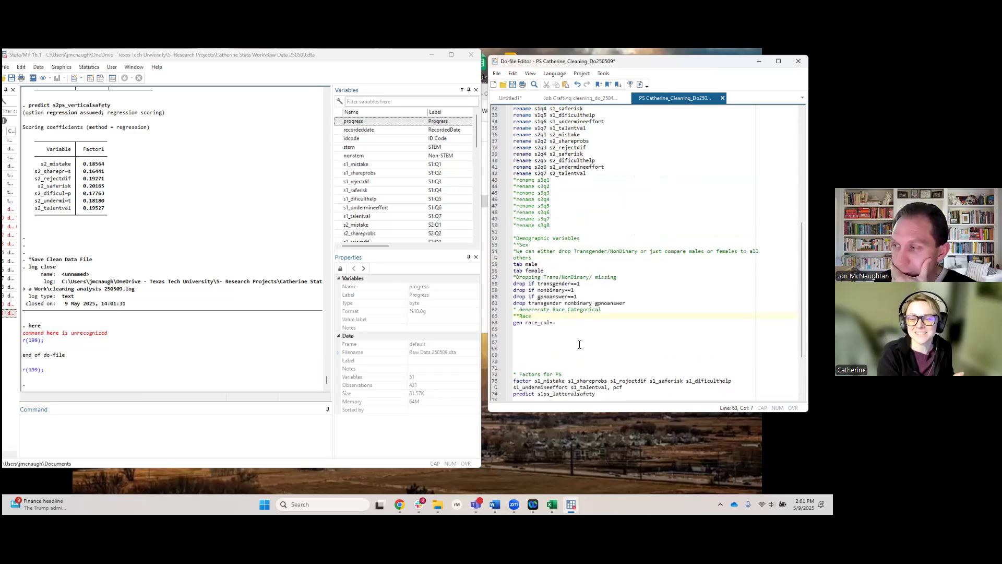
pyautogui.scroll(3, 574, 331)
pyautogui.click(548, 323)
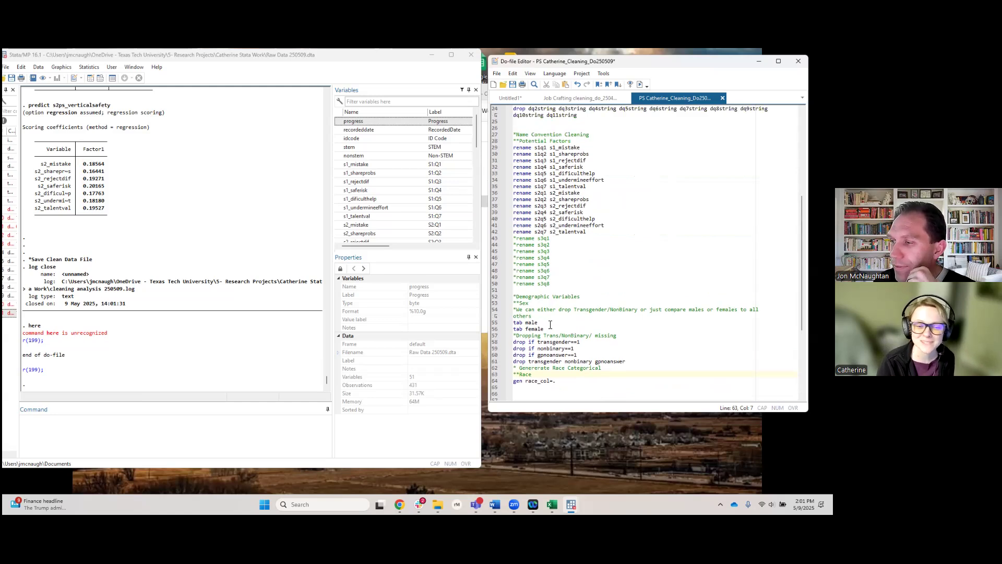
pyautogui.click(552, 330)
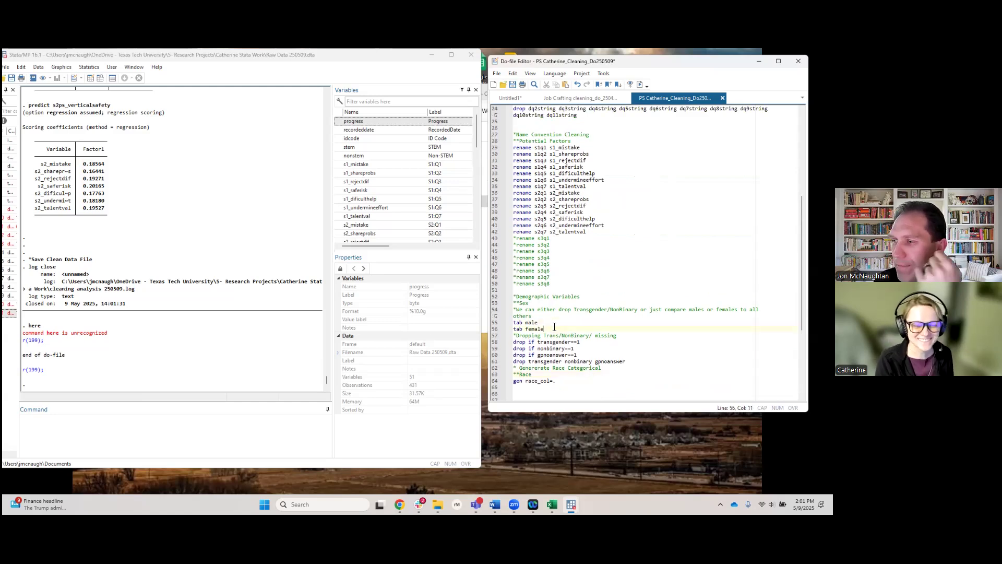
pyautogui.click(228, 433)
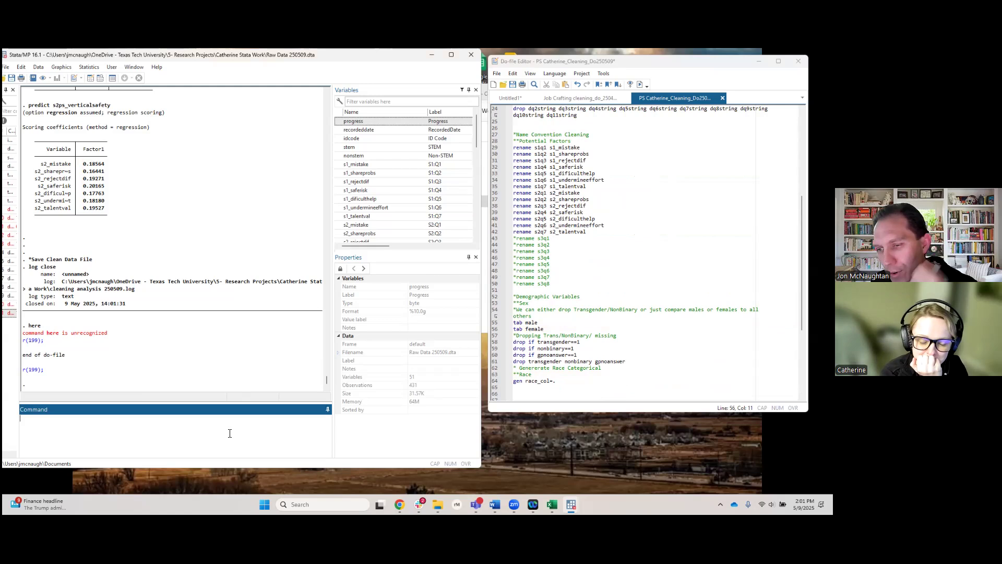
pyautogui.write('tab ma')
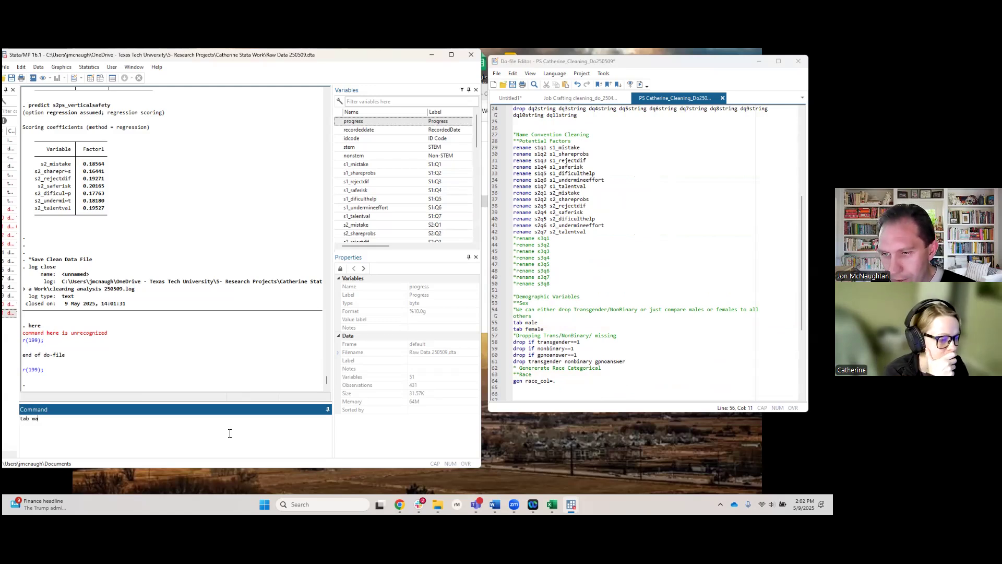
pyautogui.write('le')
pyautogui.press('Return')
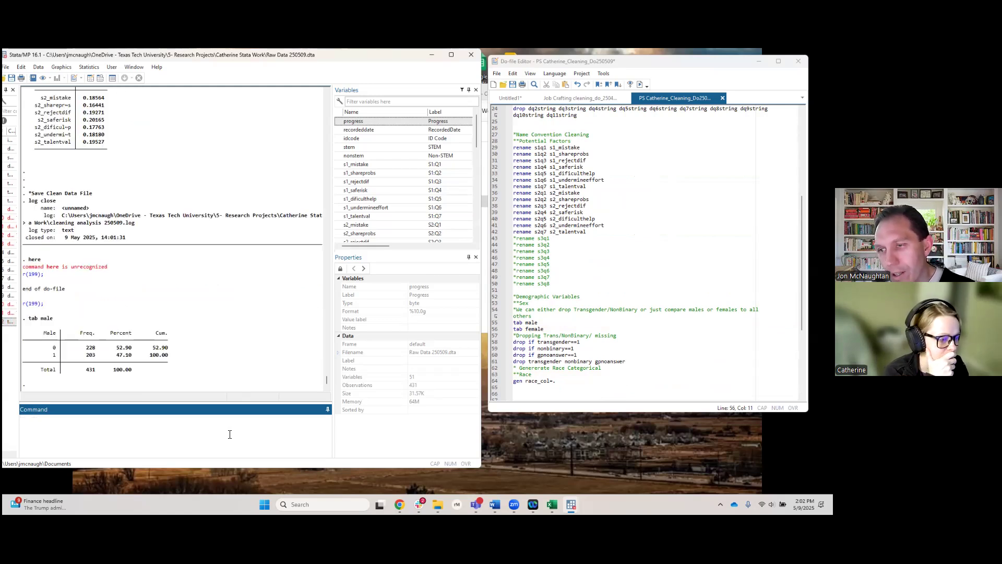
pyautogui.doubleClick(98, 374)
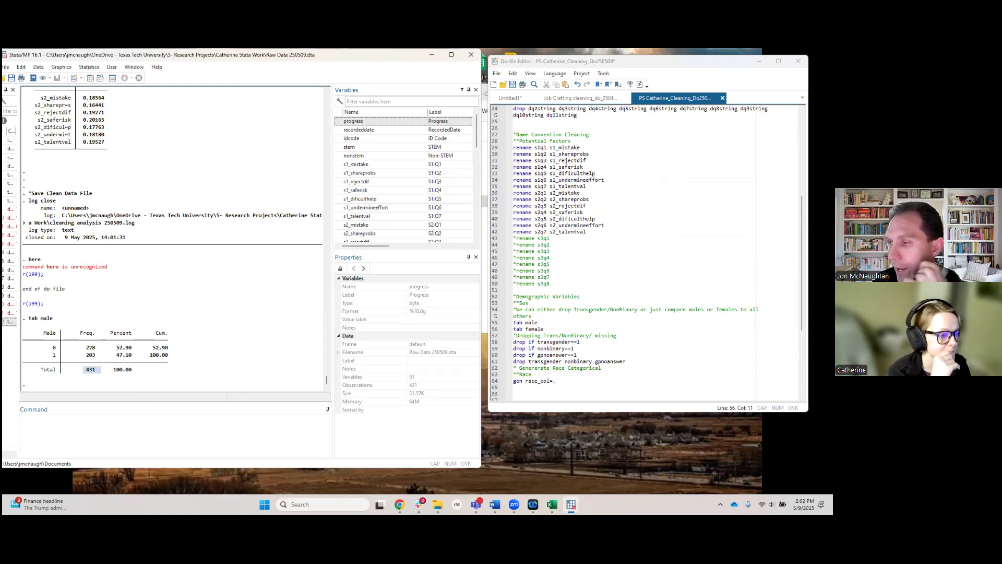
# Insert an empty line between the drop transgender nonbinary gpnoanswer line and the race categorical comment
pyautogui.click(583, 342)
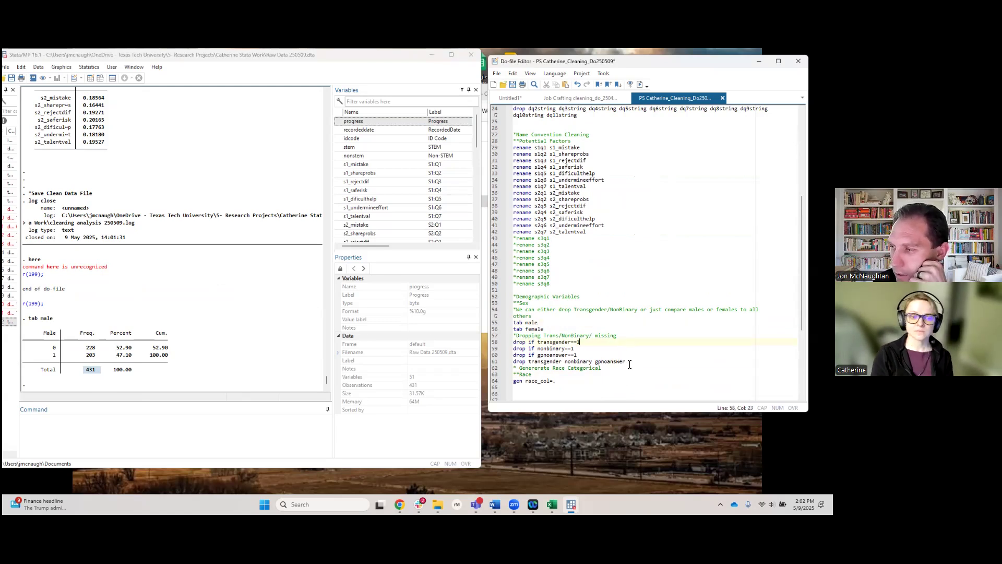
pyautogui.press('Return')
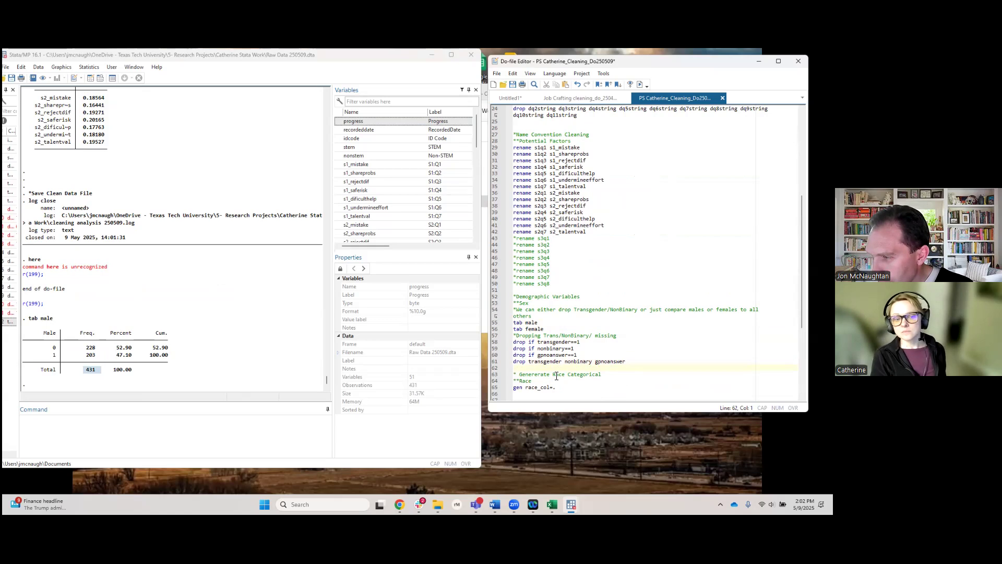
pyautogui.scroll(-3, 559, 360)
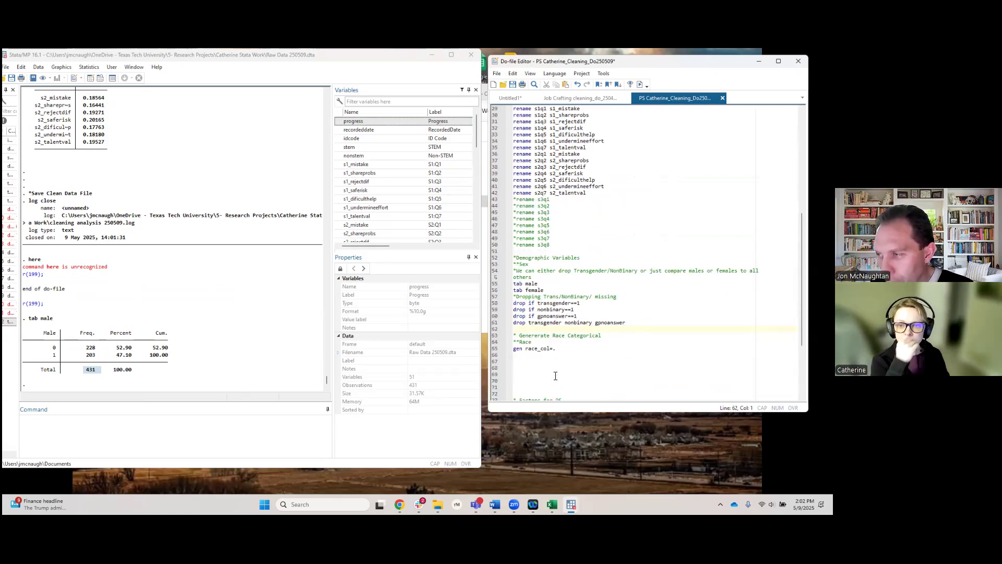
# Begin the line recode race_col=1 if below gen race_col=. and look up the race variables for its condition
pyautogui.click(557, 329)
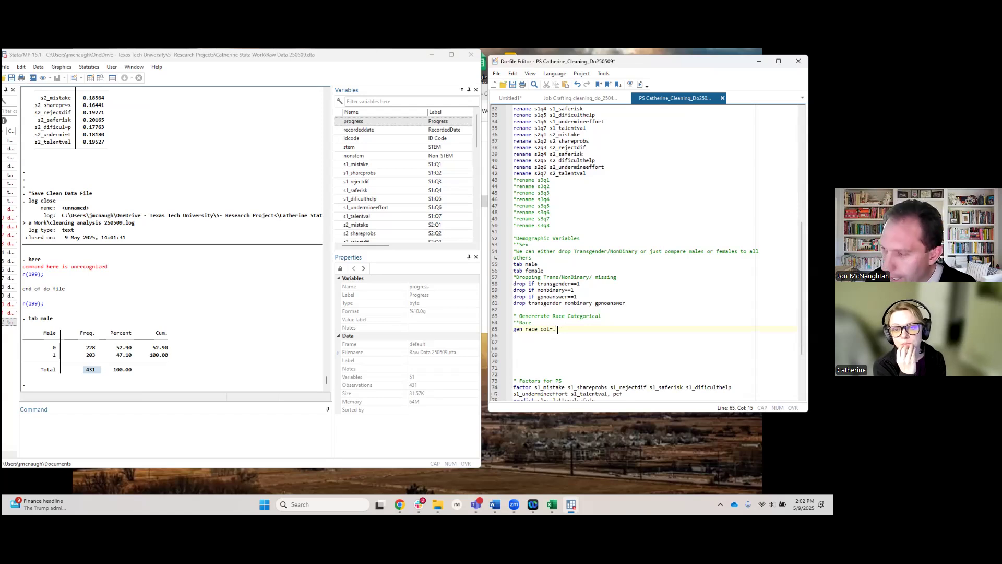
pyautogui.press('Return')
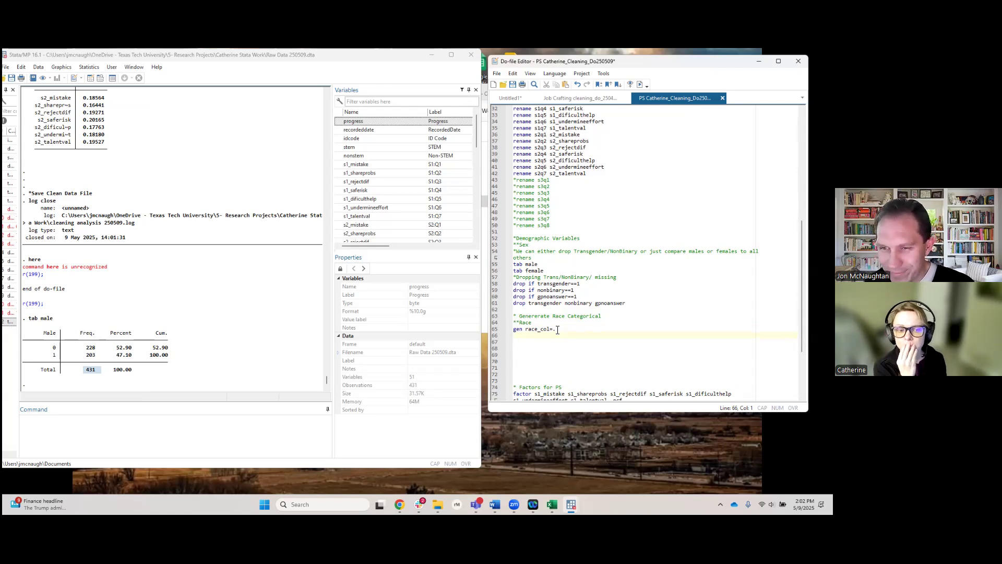
pyautogui.write('recode ')
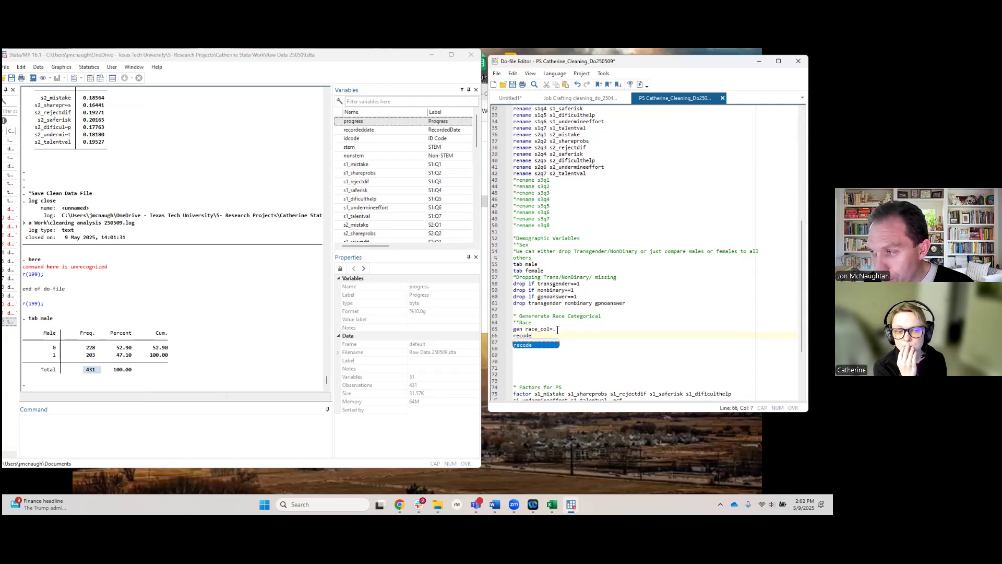
pyautogui.write('ra')
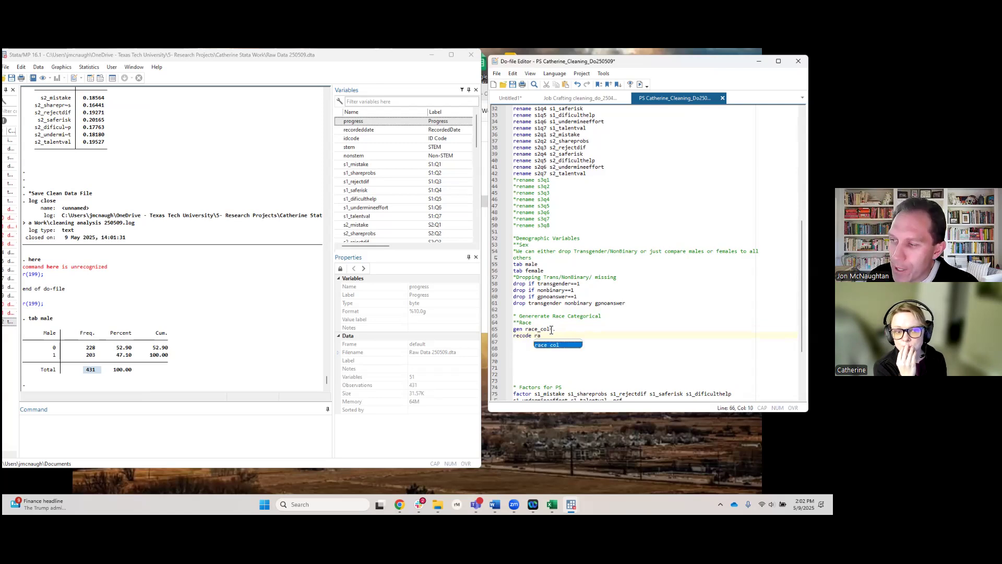
pyautogui.click(552, 330)
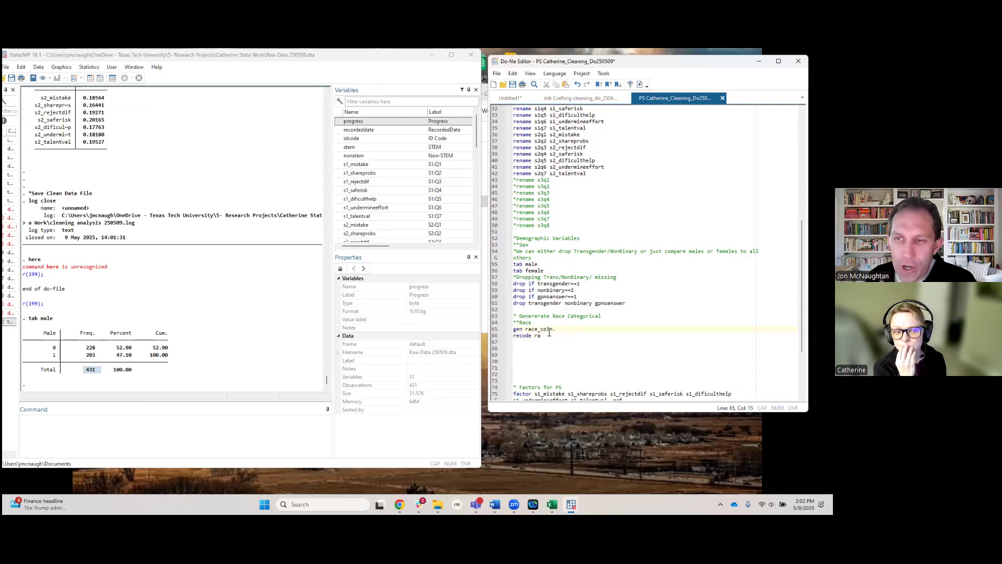
pyautogui.write('=')
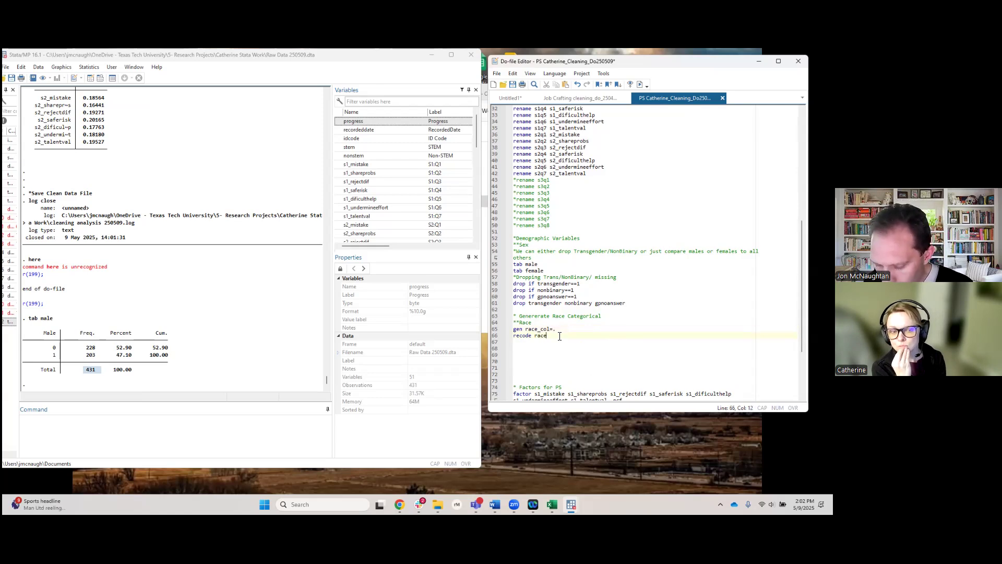
pyautogui.write('_col')
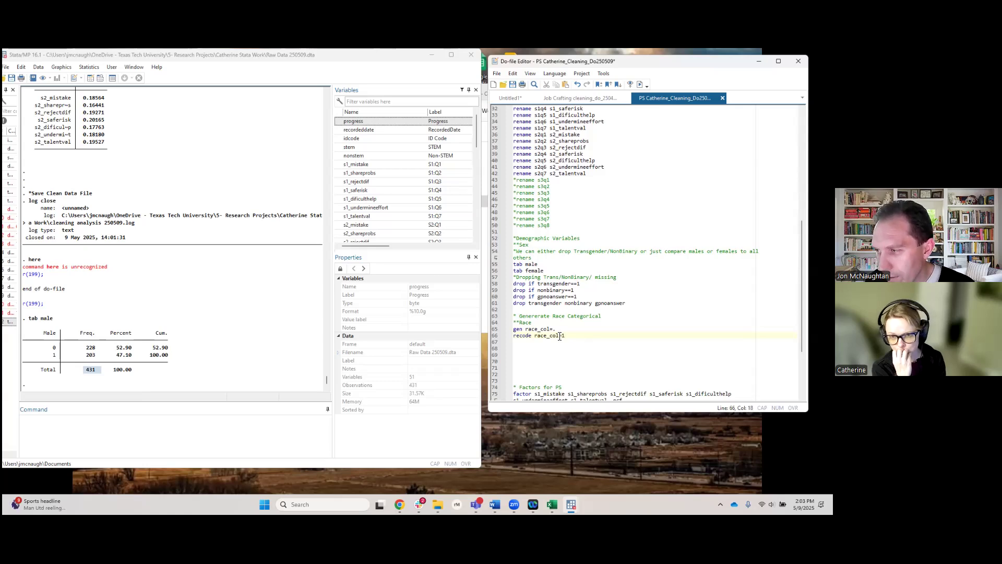
pyautogui.write(' 1 if')
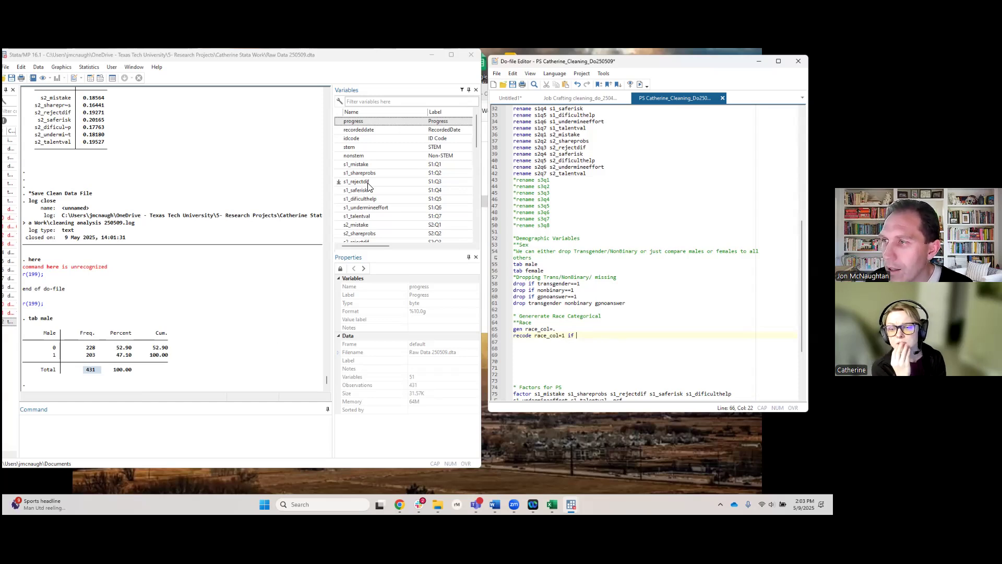
pyautogui.scroll(-5, 368, 187)
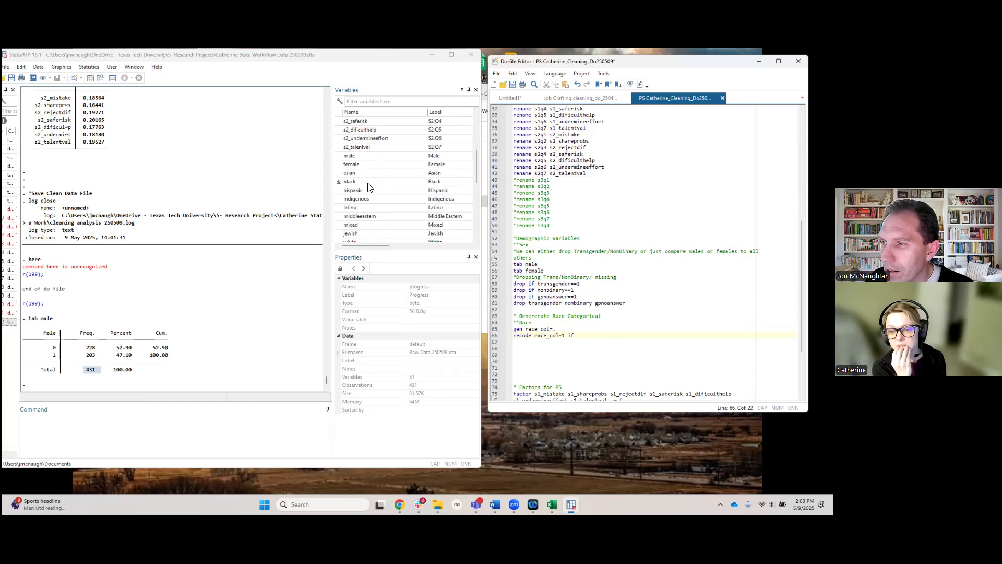
pyautogui.scroll(-1, 370, 187)
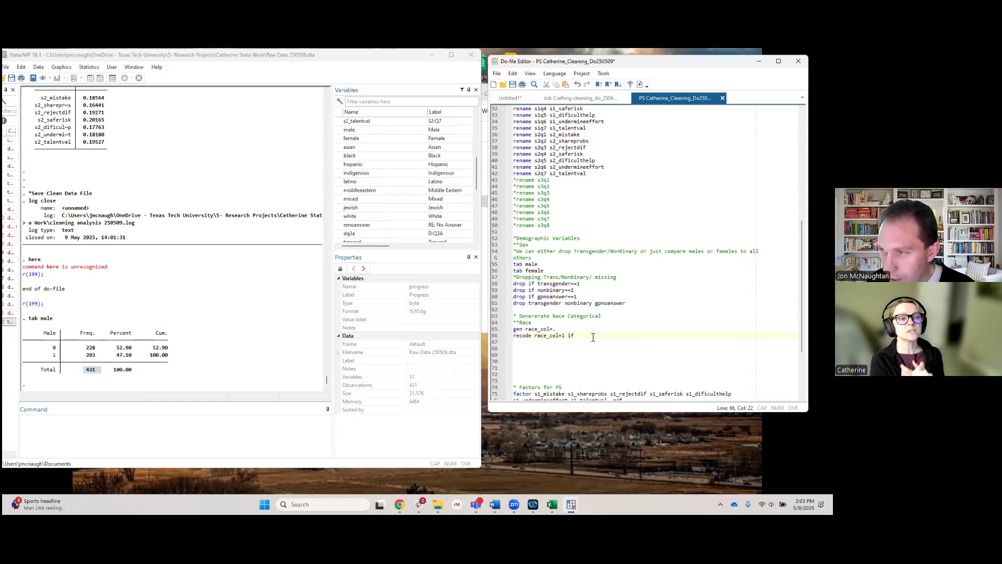
# Complete the first race recode line with the condition white==1 and start a new line below it
pyautogui.write('w')
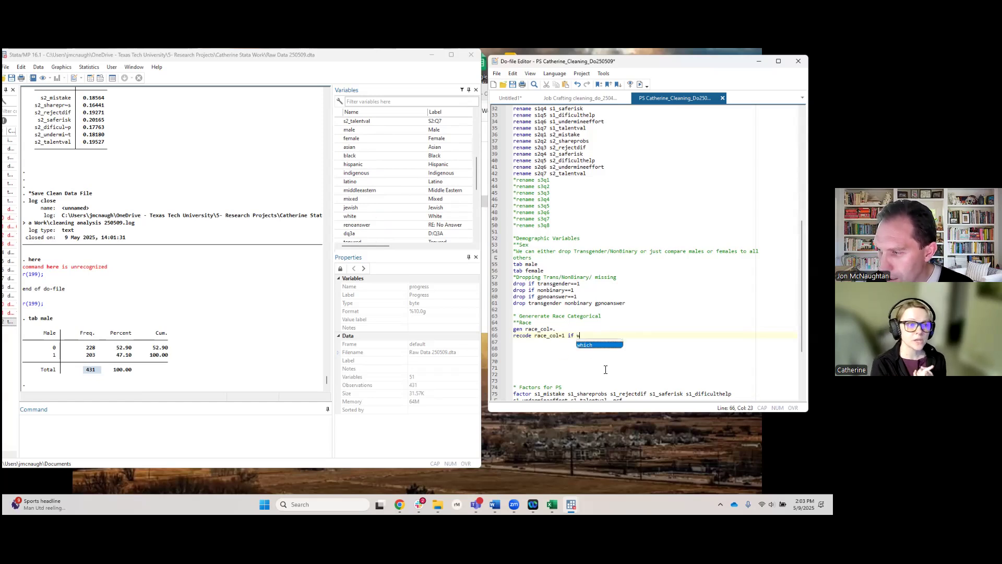
pyautogui.write('hite==1')
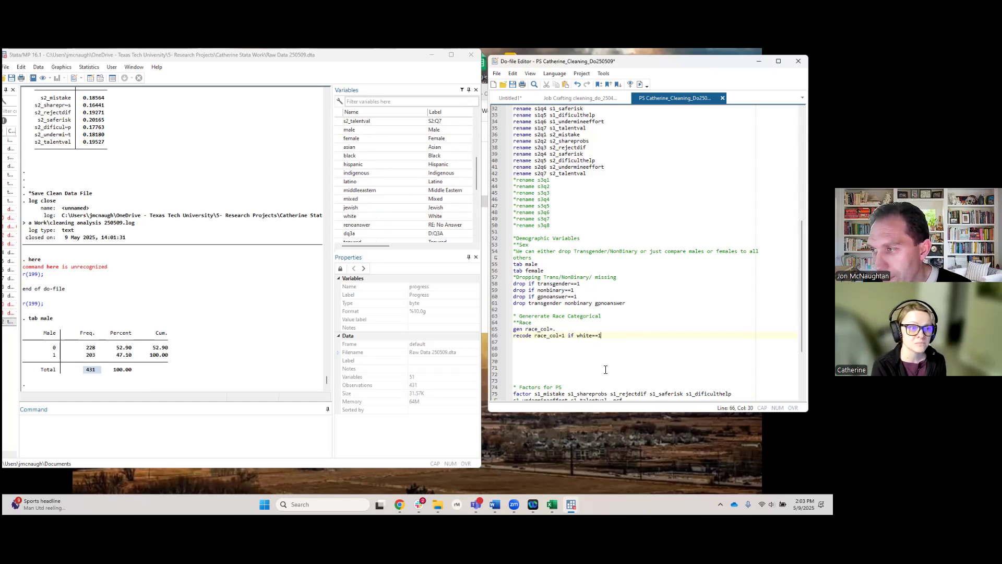
pyautogui.press('Return')
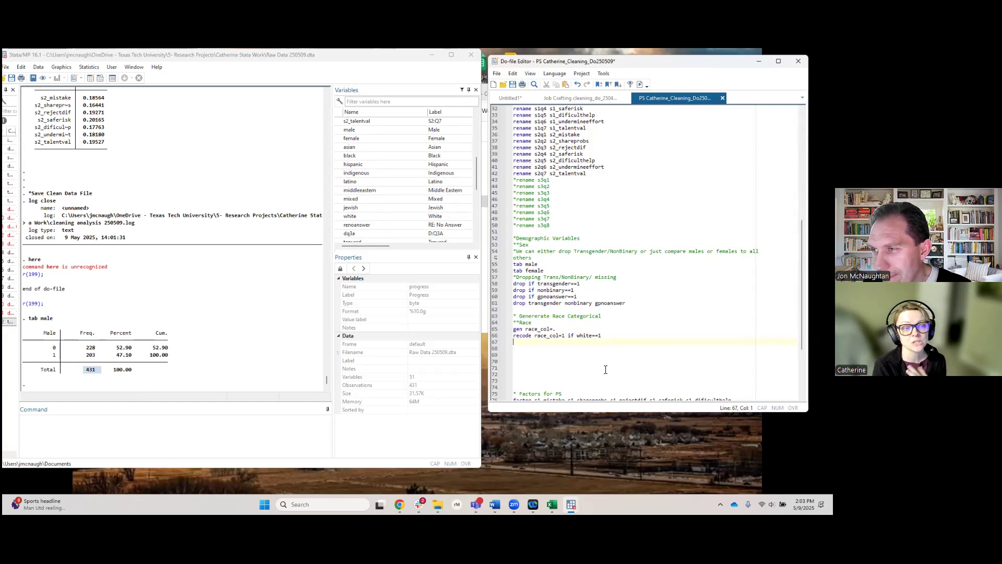
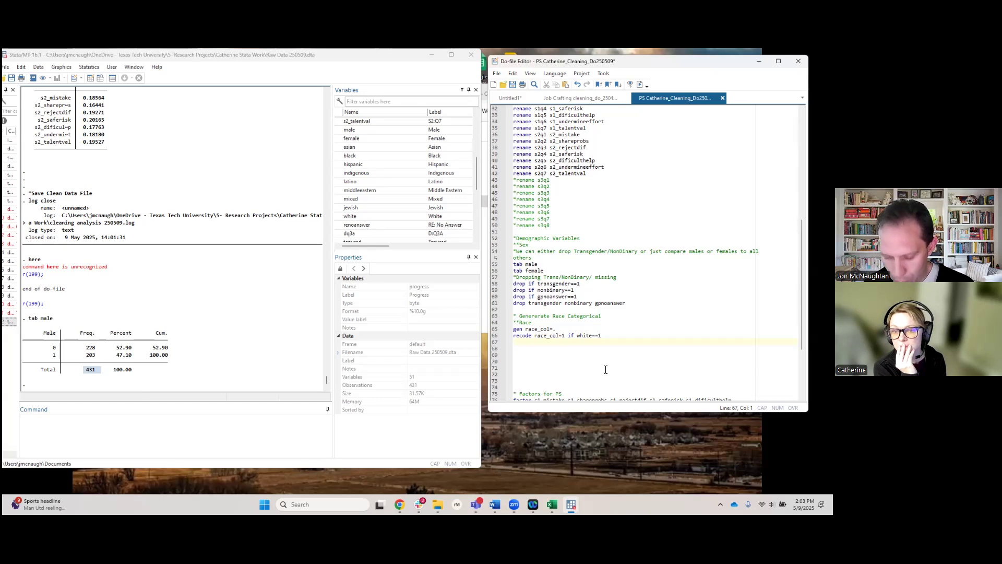
# Add the line "recode race_col=2 if asian==1" below the white recode
pyautogui.write('rec')
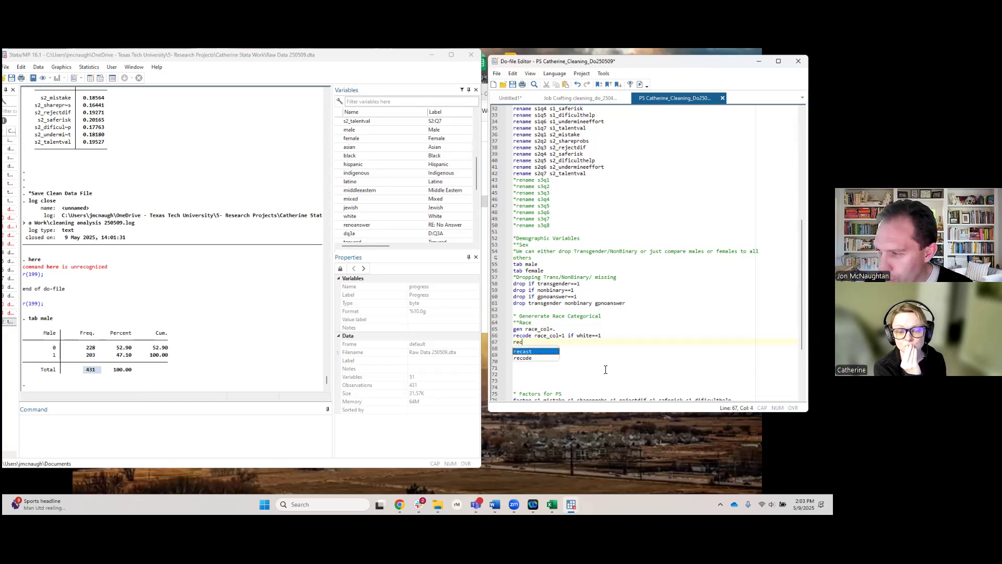
pyautogui.write('ode')
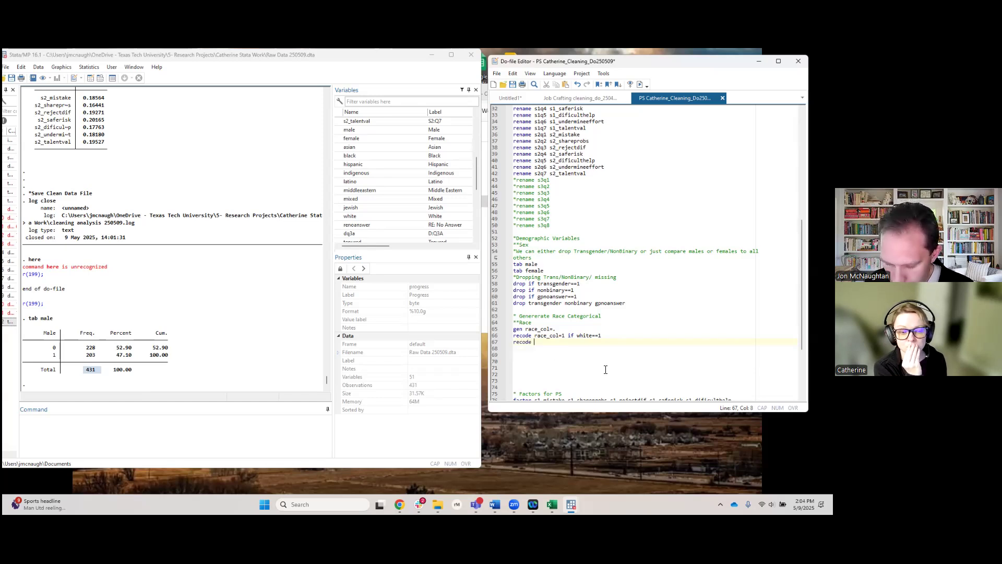
pyautogui.write(' race_col')
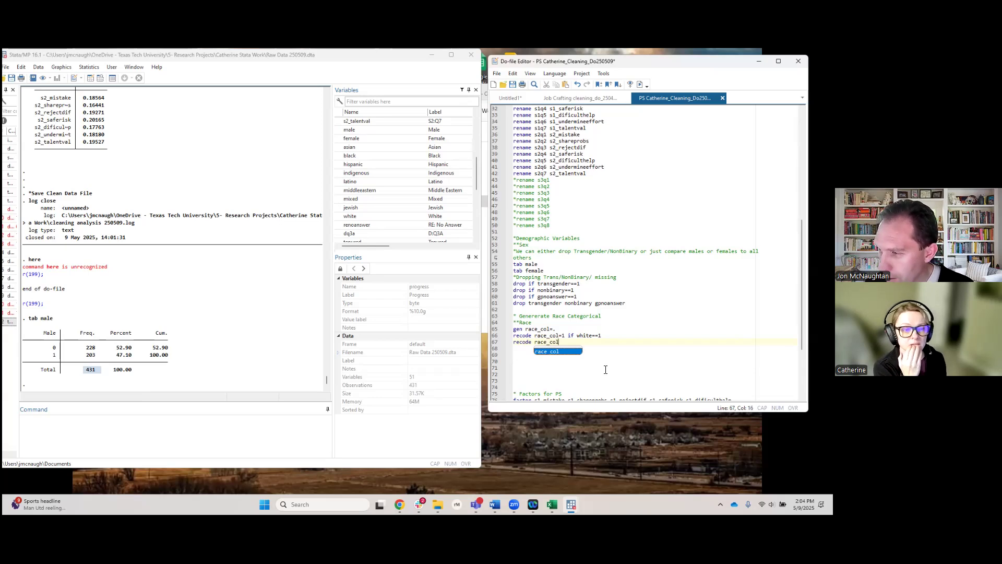
pyautogui.write('=')
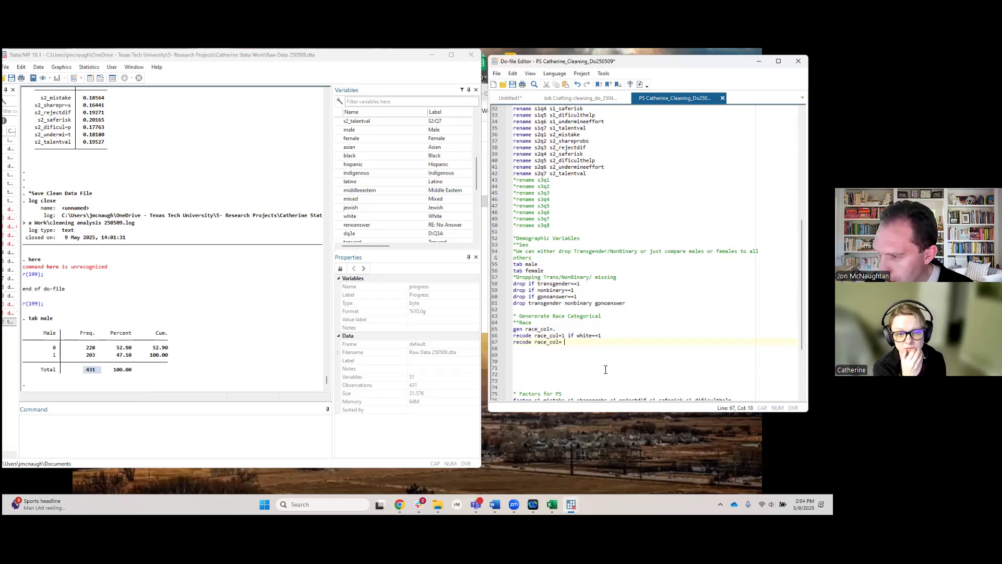
pyautogui.write('2 if asian==')
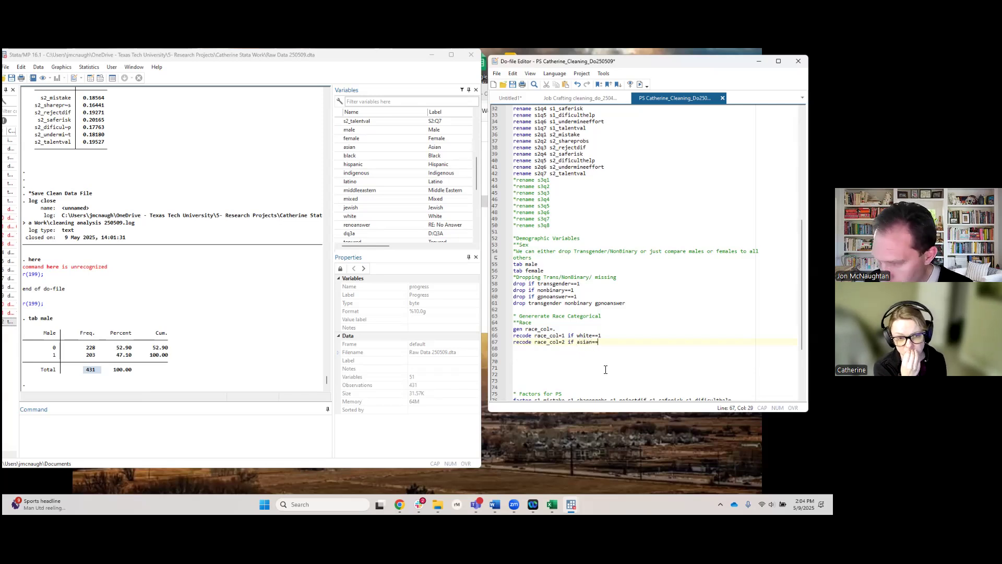
pyautogui.write('1')
pyautogui.press('Return')
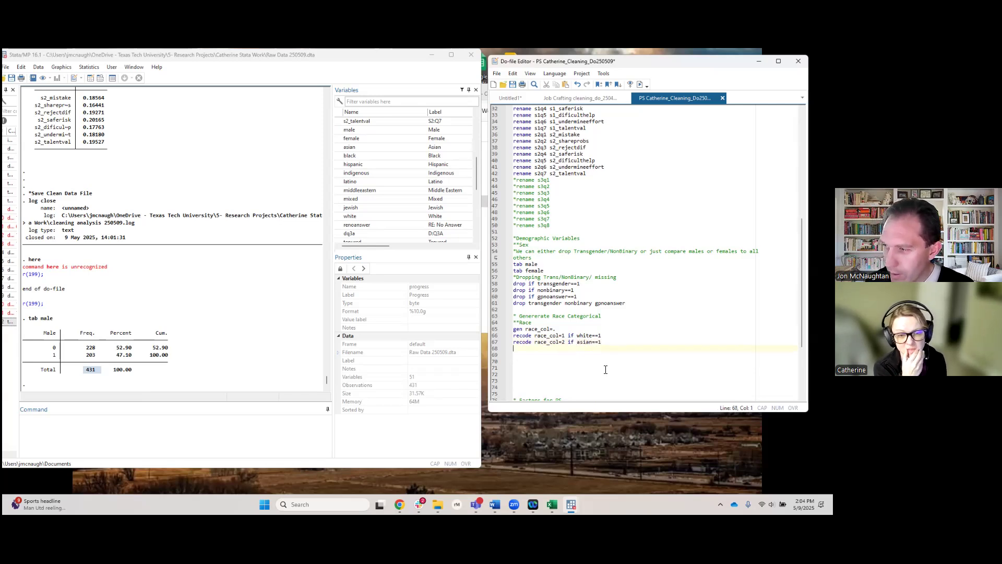
# Duplicate the asian recode line and change the copy to "recode race_col=3 if black==1"
pyautogui.click(495, 343)
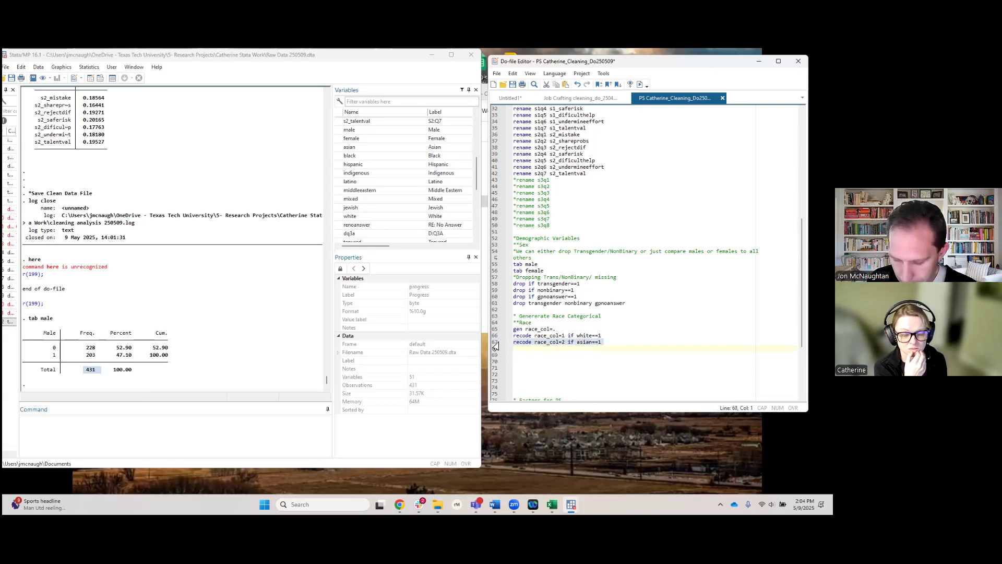
pyautogui.hotkey('ctrl', 'c')
pyautogui.click(525, 349)
pyautogui.hotkey('ctrl', 'v')
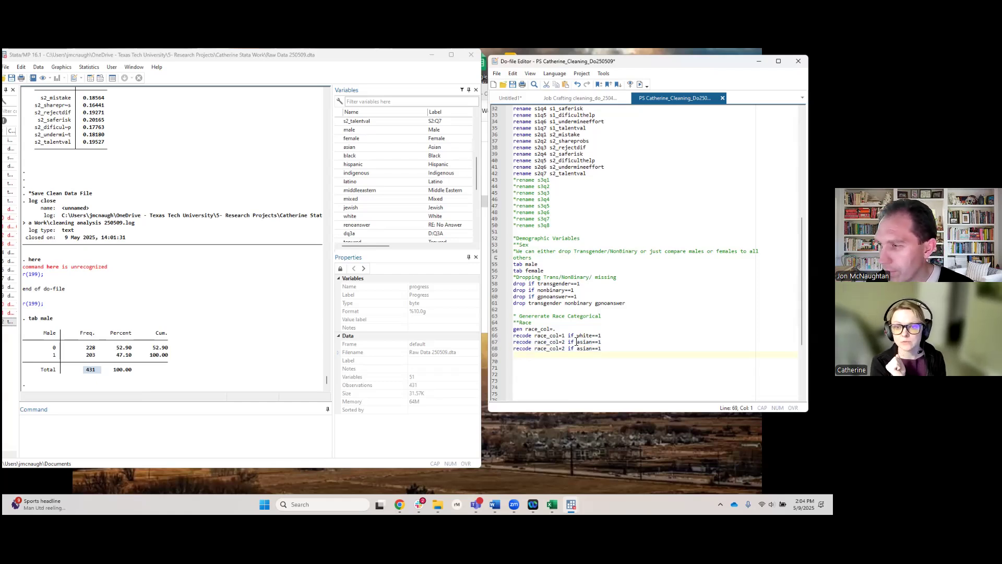
pyautogui.click(565, 348)
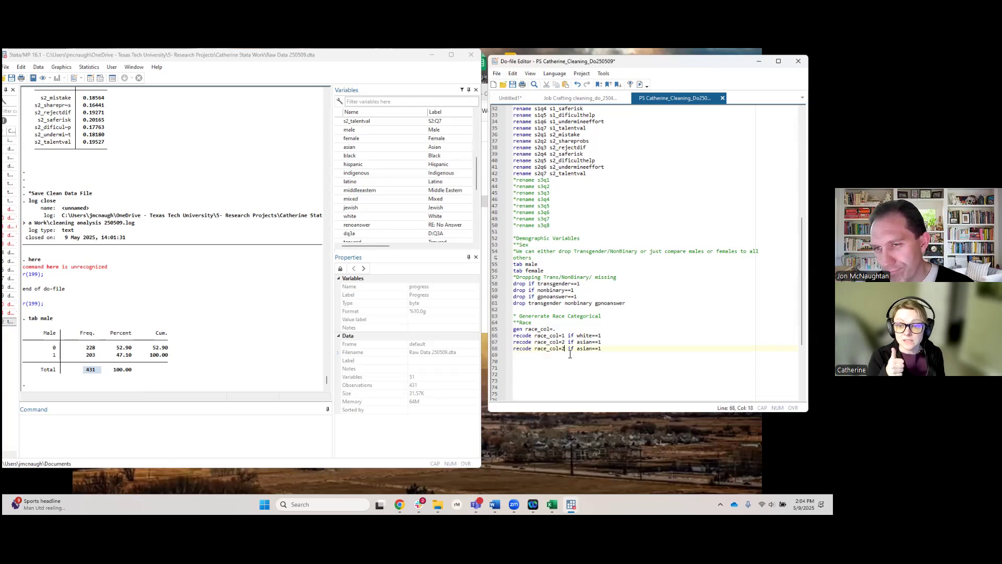
pyautogui.press('BackSpace')
pyautogui.write('3')
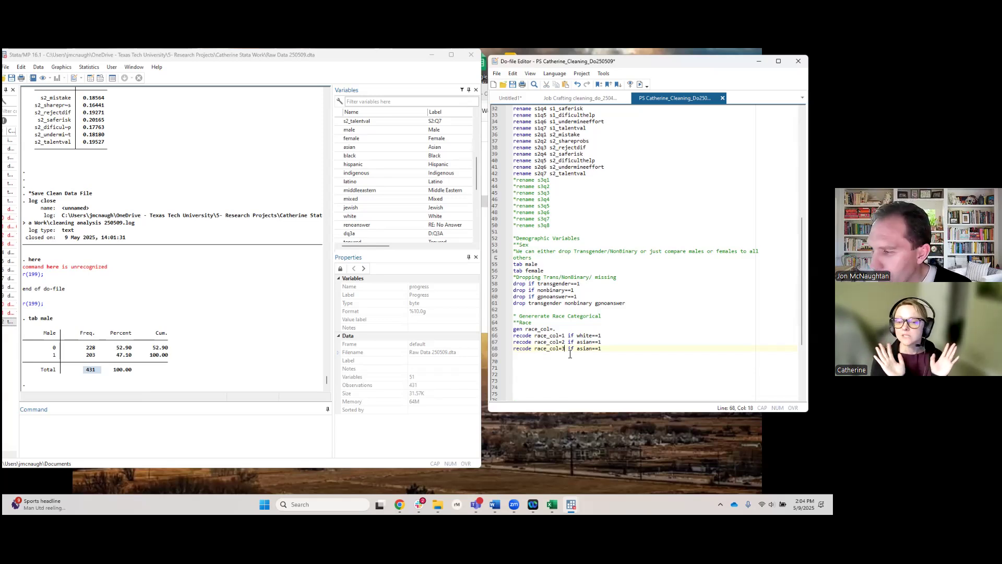
pyautogui.doubleClick(584, 349)
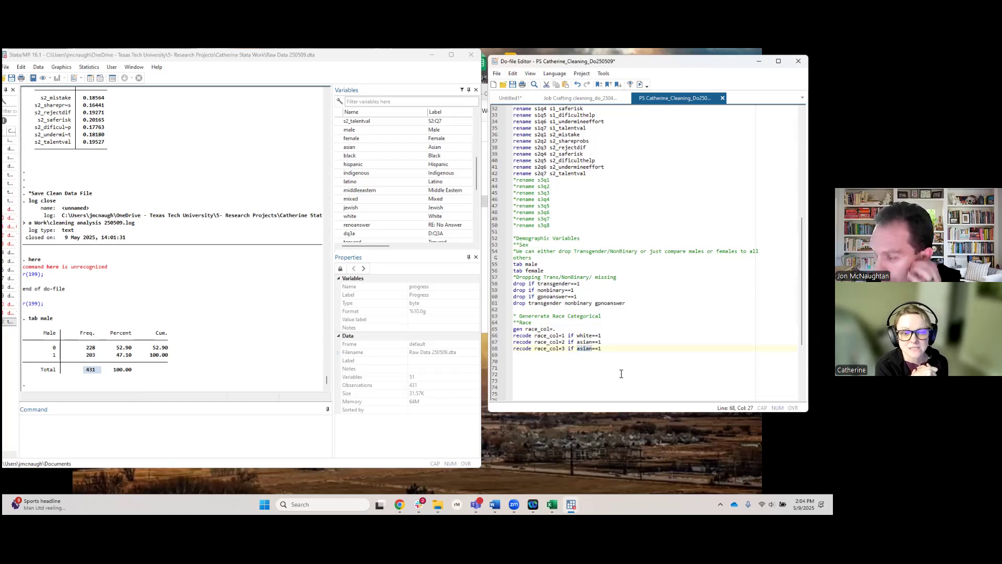
pyautogui.write('black')
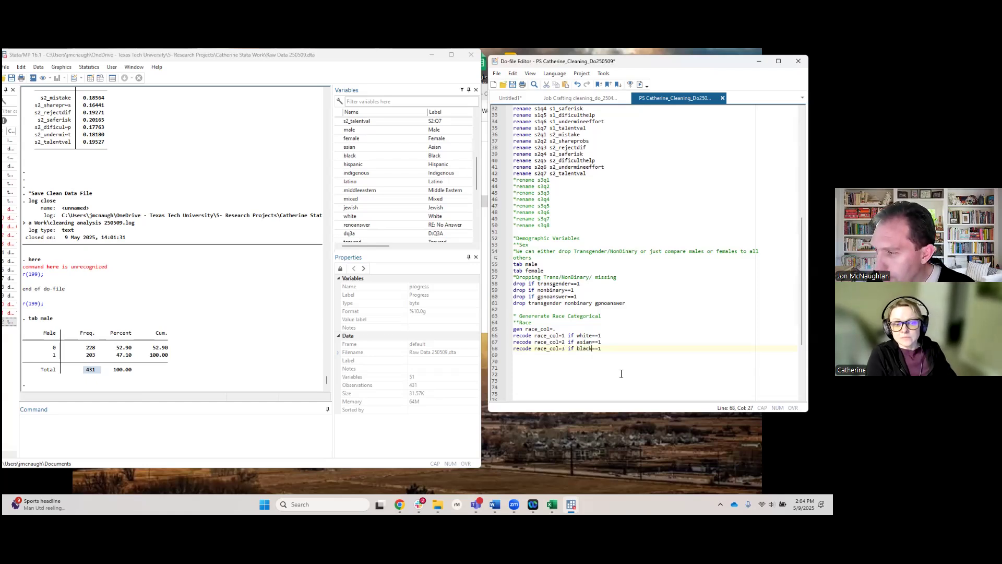
# Add another copy of the asian recode line and change it to "recode race_col=4 if hispanic==1"
pyautogui.click(557, 358)
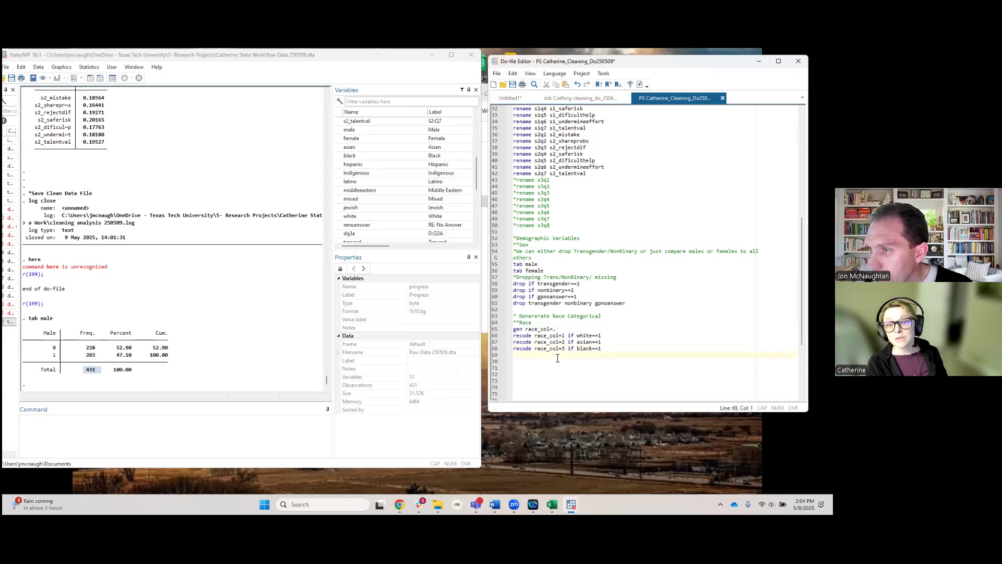
pyautogui.hotkey('ctrl', 'v')
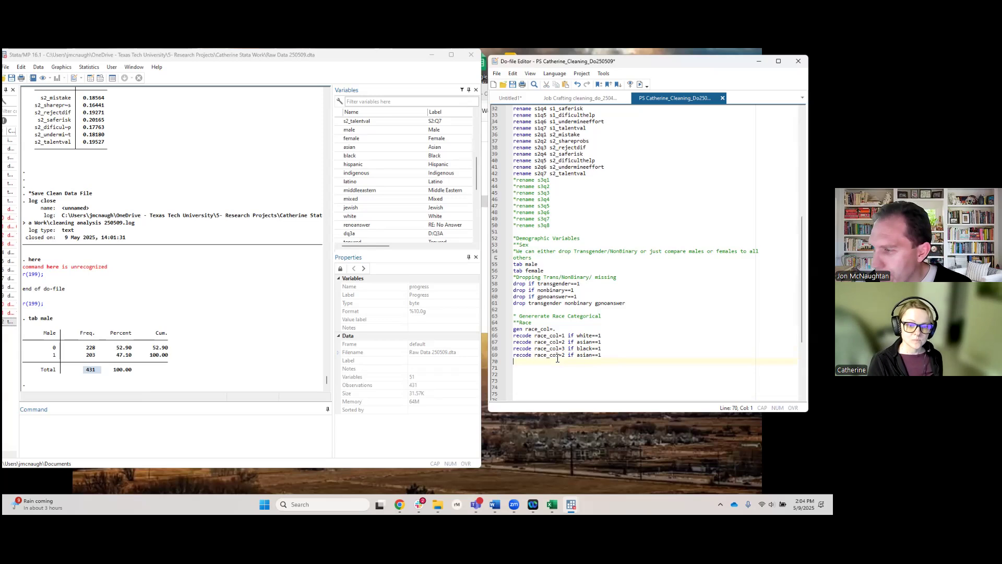
pyautogui.click(568, 357)
pyautogui.press('BackSpace')
pyautogui.write('4')
pyautogui.click(588, 355)
pyautogui.doubleClick(587, 356)
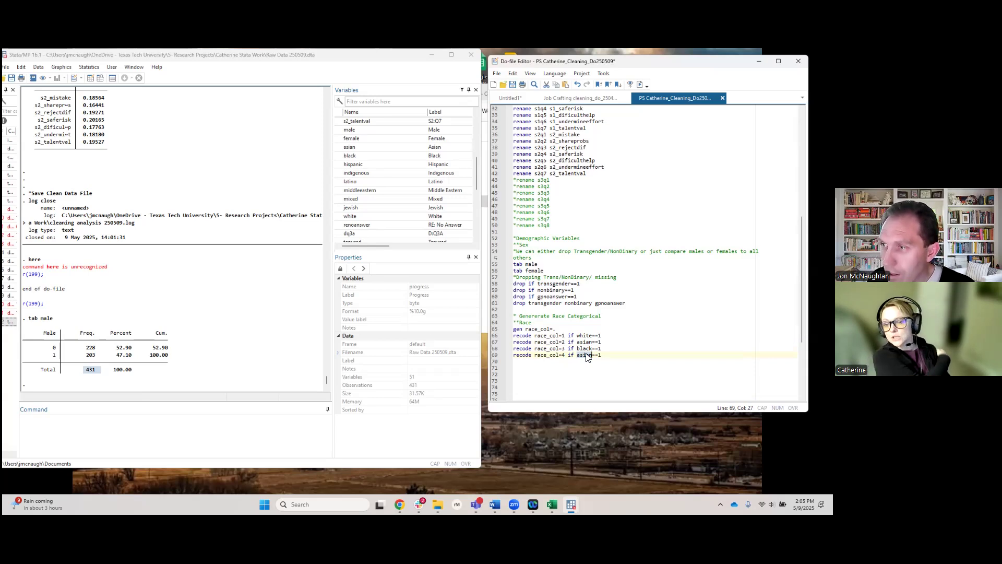
pyautogui.write('hispanic')
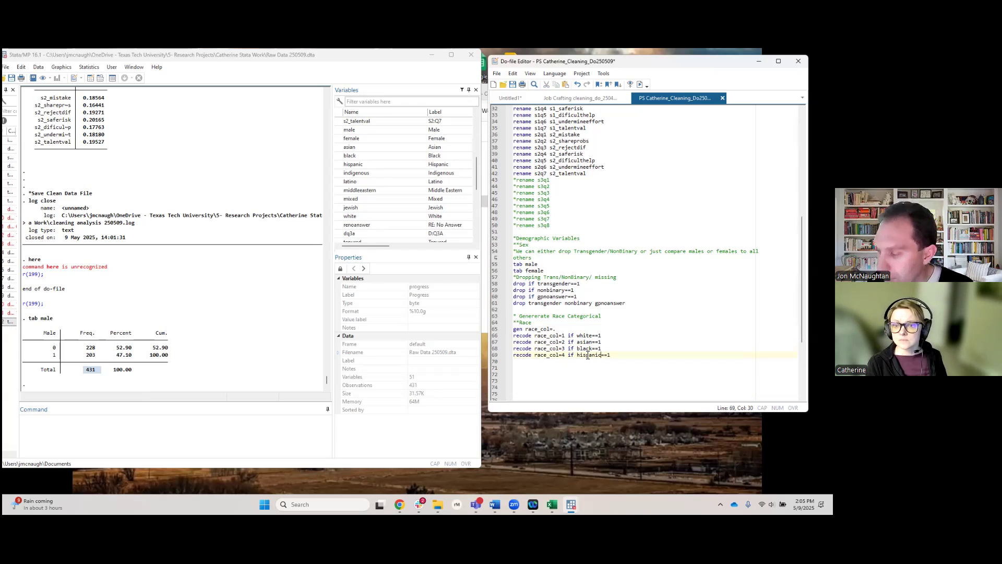
pyautogui.press('BackSpace')
pyautogui.press('BackSpace')
pyautogui.press('BackSpace')
pyautogui.press('BackSpace')
pyautogui.write('an')
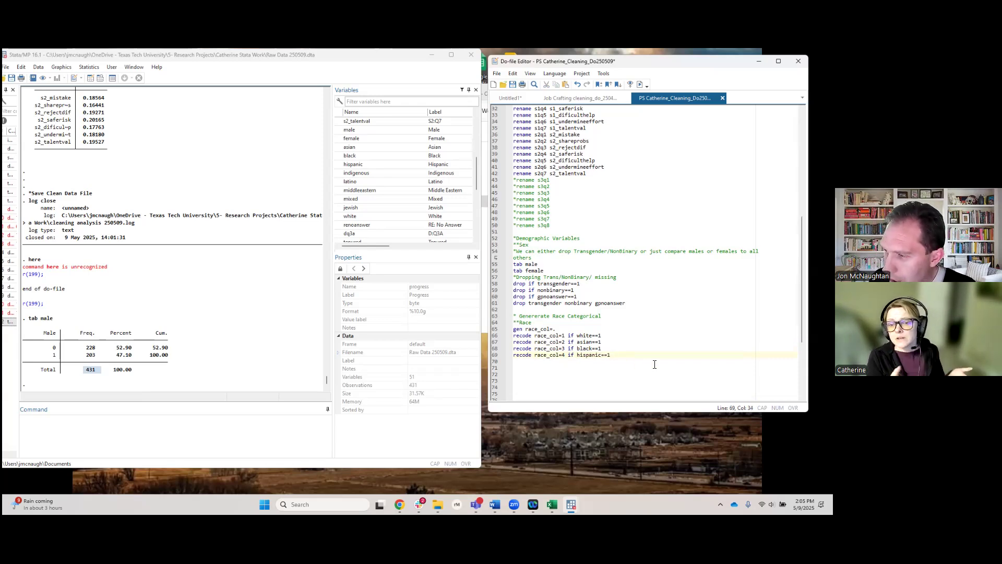
# Insert a copied recode line below the hispanic one and edit it to "recode race_col=4 if latino==1"
pyautogui.press('Return')
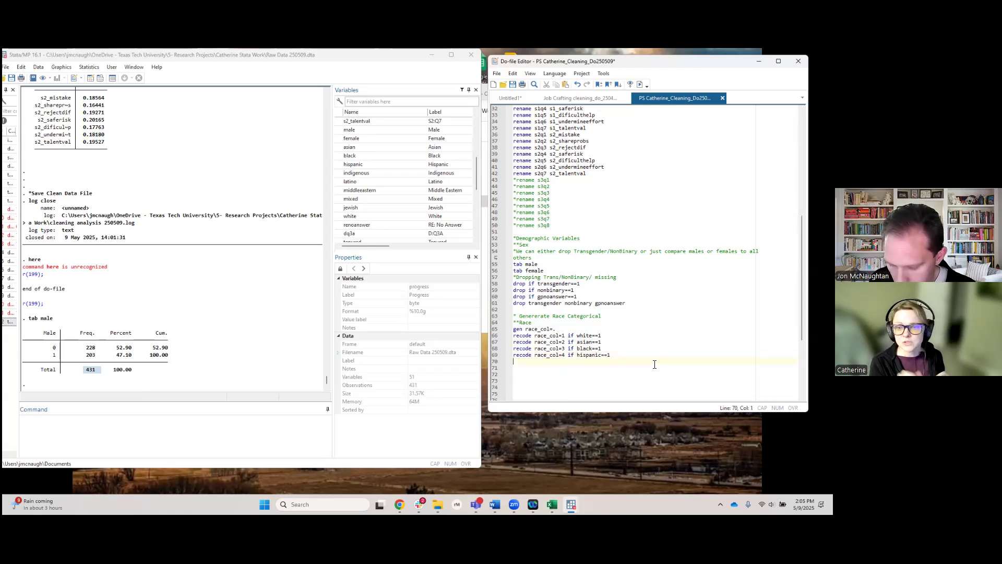
pyautogui.write('recode race_col=2 if asian==1')
pyautogui.click(567, 362)
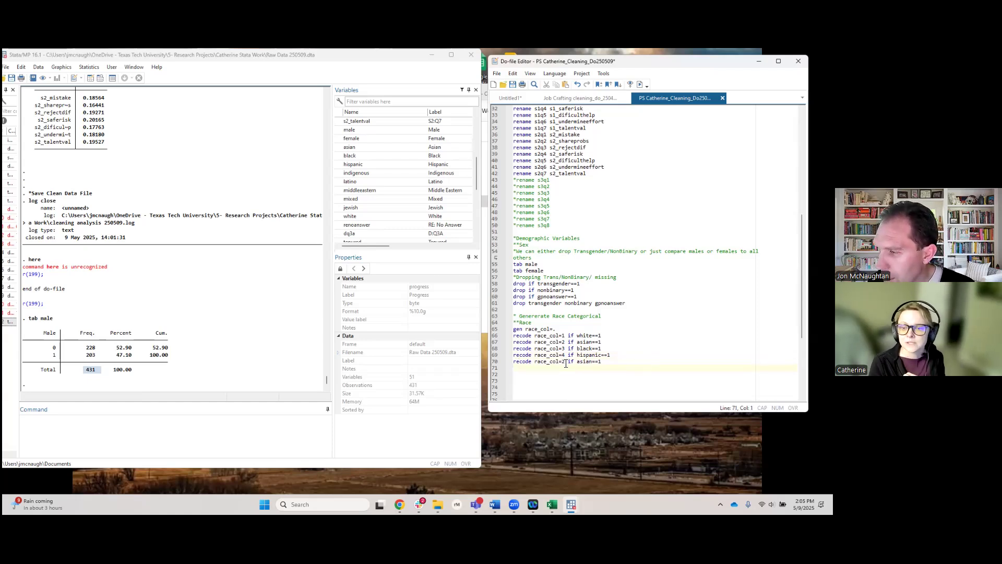
pyautogui.press('BackSpace')
pyautogui.write('4')
pyautogui.click(583, 362)
pyautogui.doubleClick(583, 361)
pyautogui.write('latino')
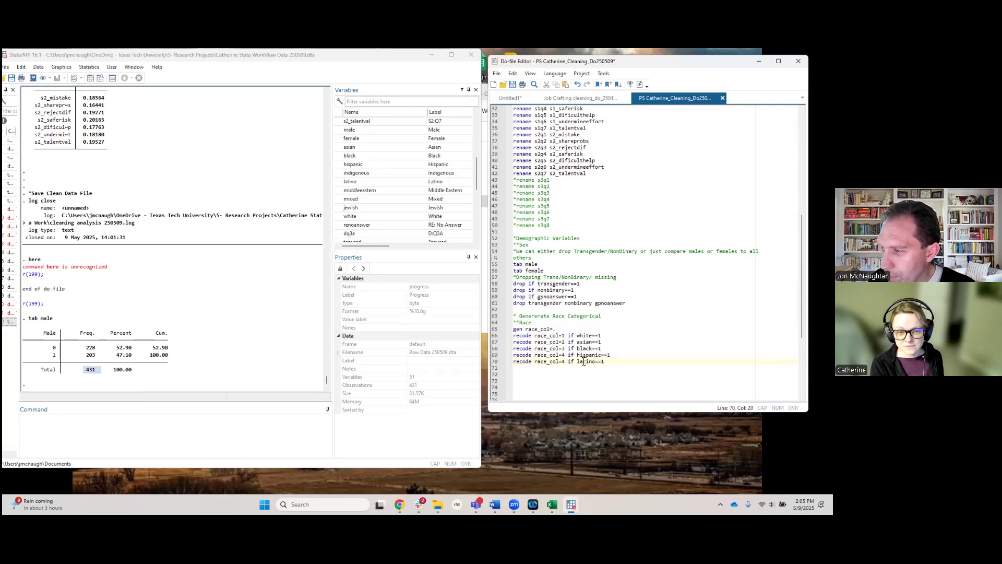
# Insert a copied recode line below the latino one and edit it to "recode race_col=5 if mixed==1"
pyautogui.press('Return')
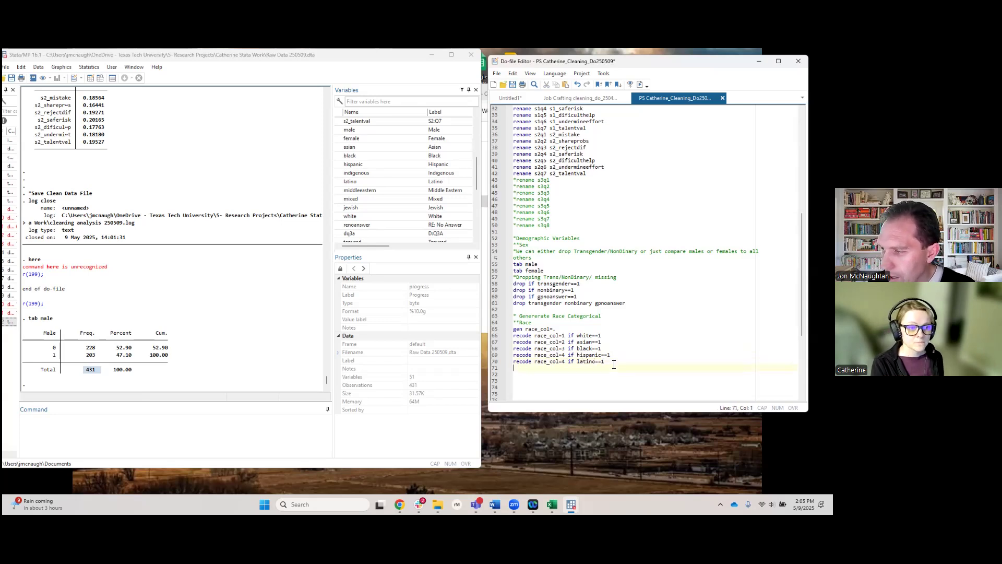
pyautogui.write('recode race_col=2 if asian==1')
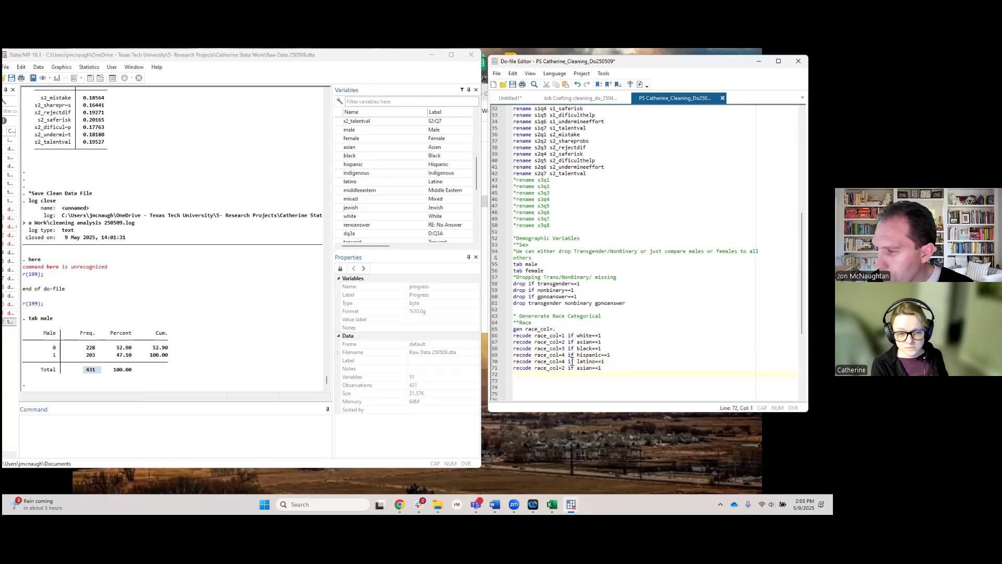
pyautogui.click(566, 368)
pyautogui.press('BackSpace')
pyautogui.write('5')
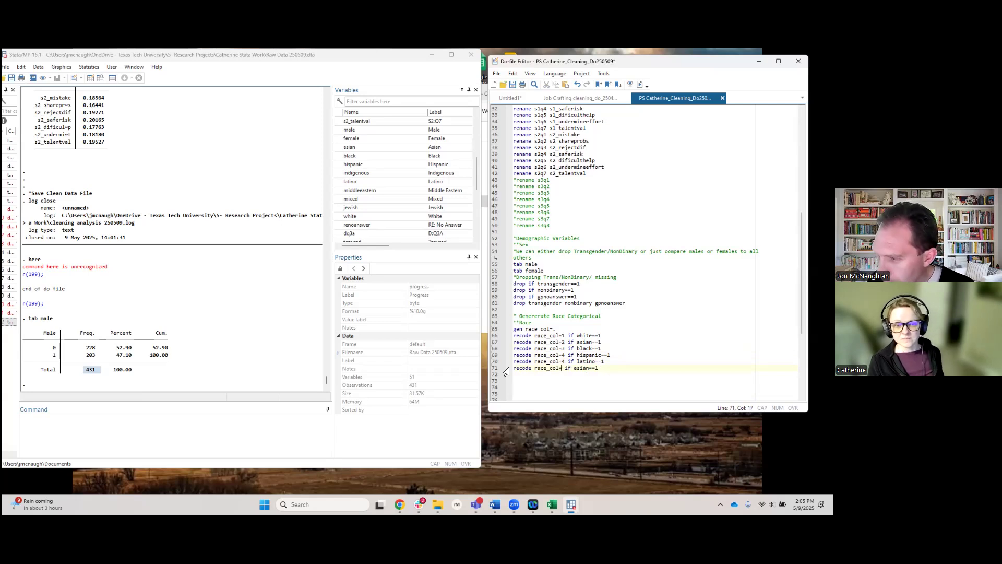
pyautogui.doubleClick(583, 369)
pyautogui.write('mixed')
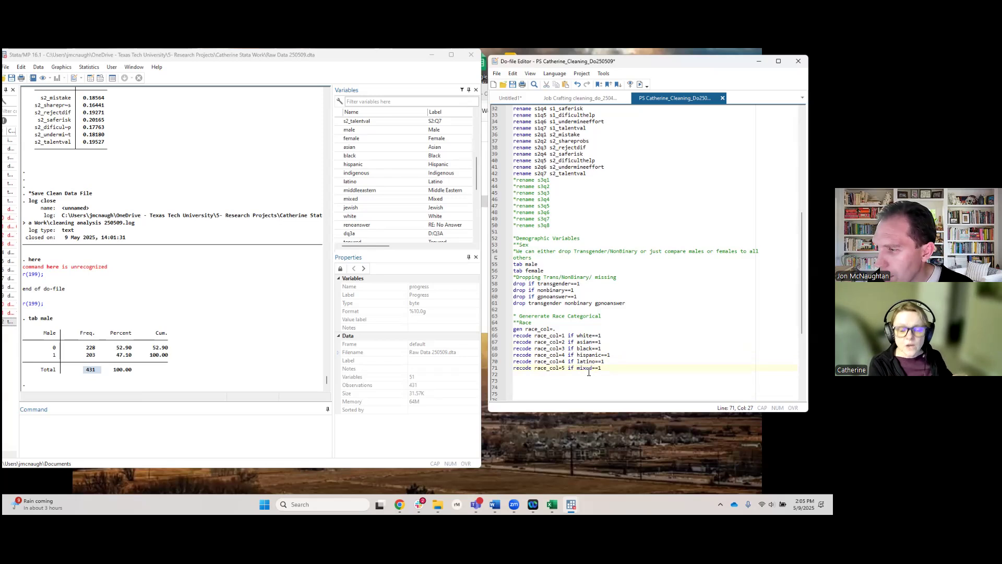
pyautogui.click(606, 370)
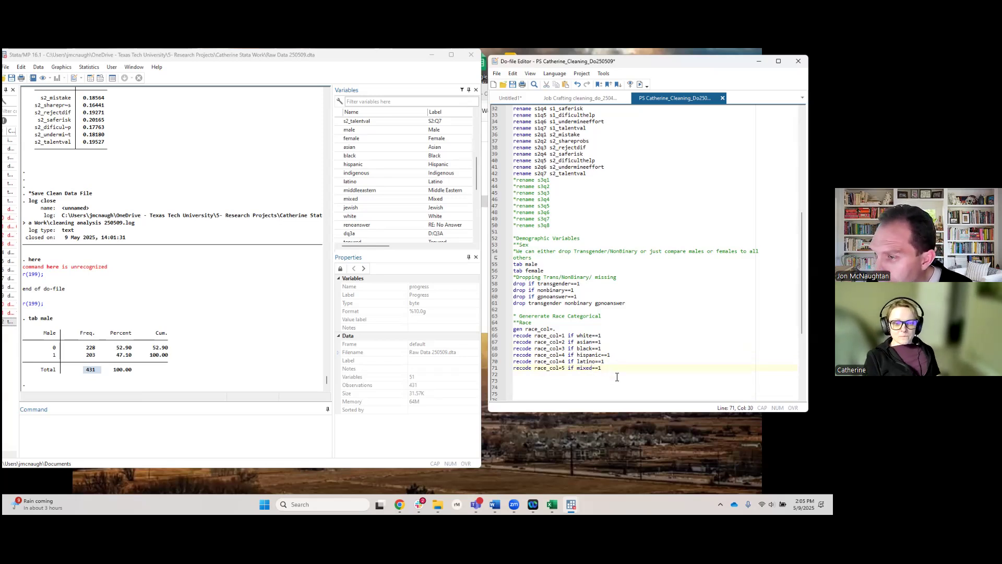
pyautogui.click(616, 376)
pyautogui.write('r')
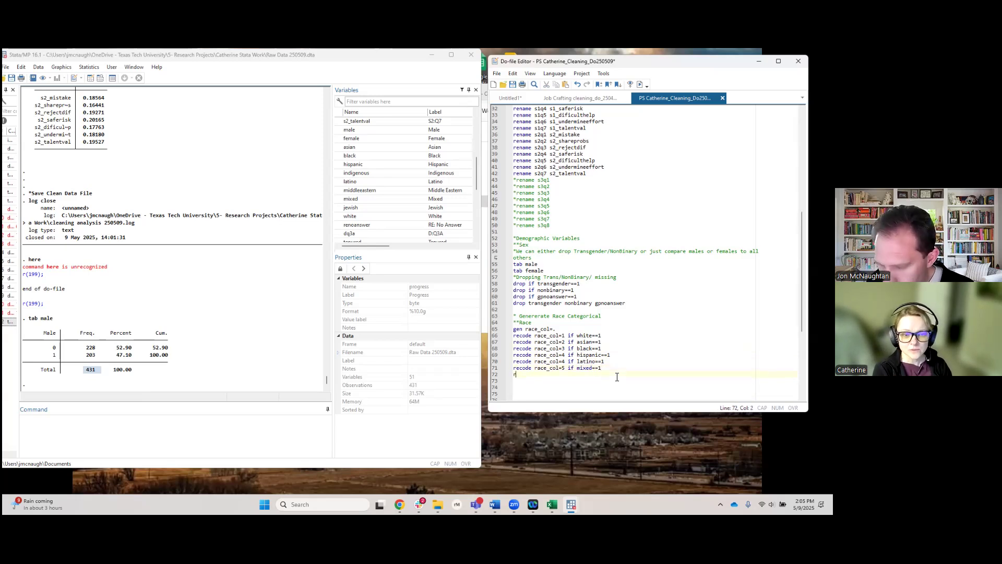
pyautogui.write('ecode')
pyautogui.press('BackSpace')
pyautogui.press('BackSpace')
pyautogui.press('BackSpace')
pyautogui.press('BackSpace')
pyautogui.press('BackSpace')
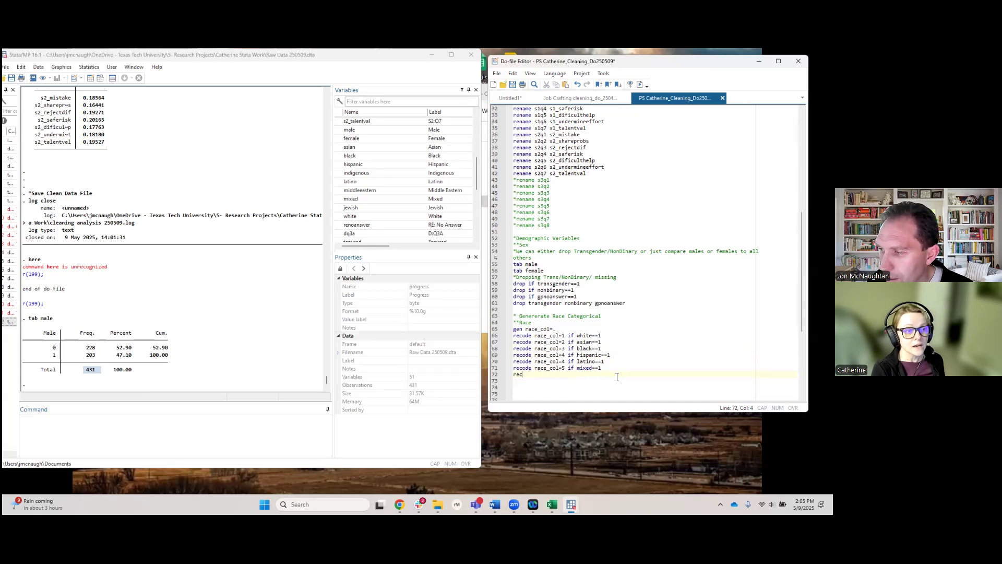
# Insert a copied recode line below the mixed one and edit it to "recode race_col=6 if race_col"
pyautogui.write('recode race_col=2 if asian==1')
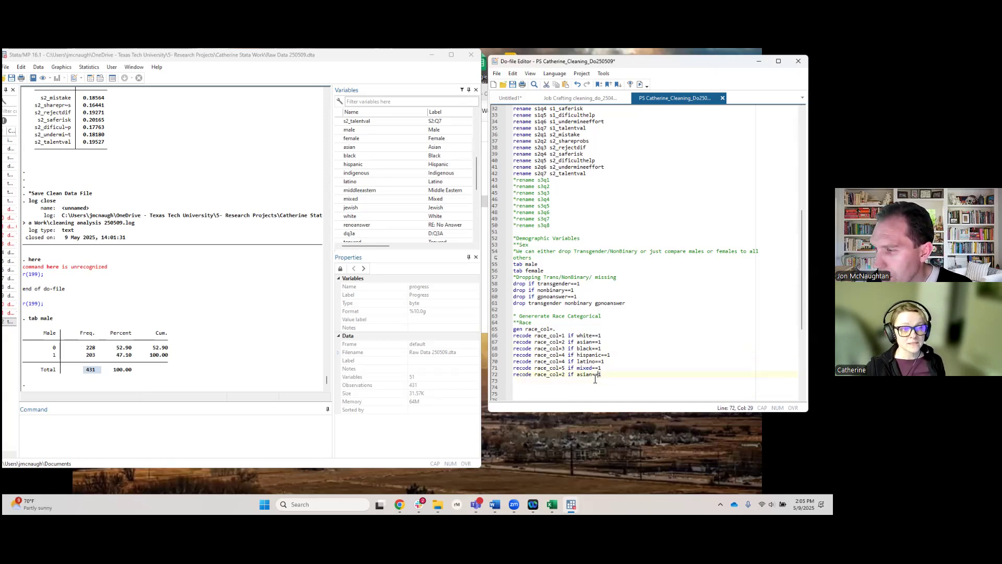
pyautogui.moveTo(604, 376); pyautogui.dragTo(533, 377)
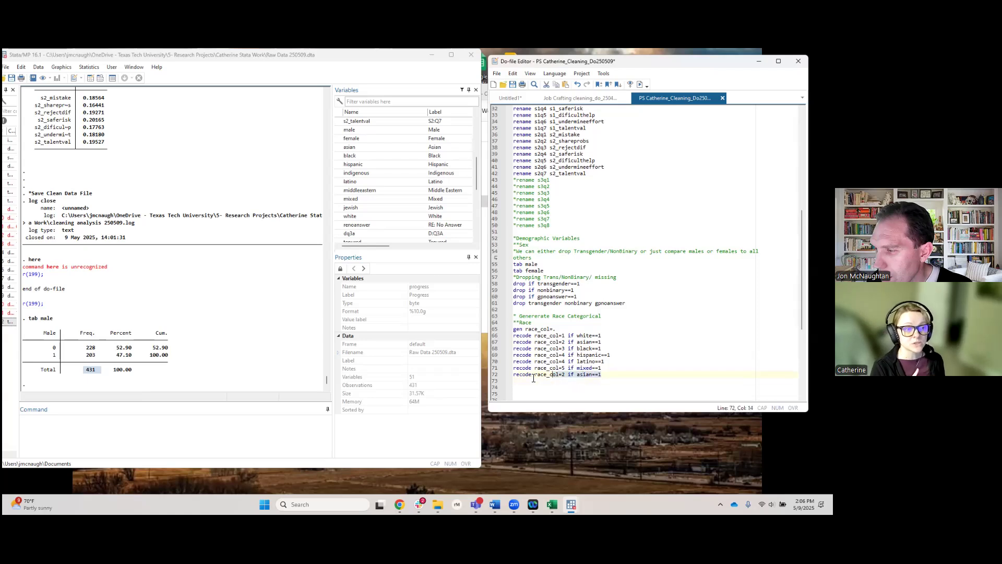
pyautogui.click(563, 377)
pyautogui.press('Right')
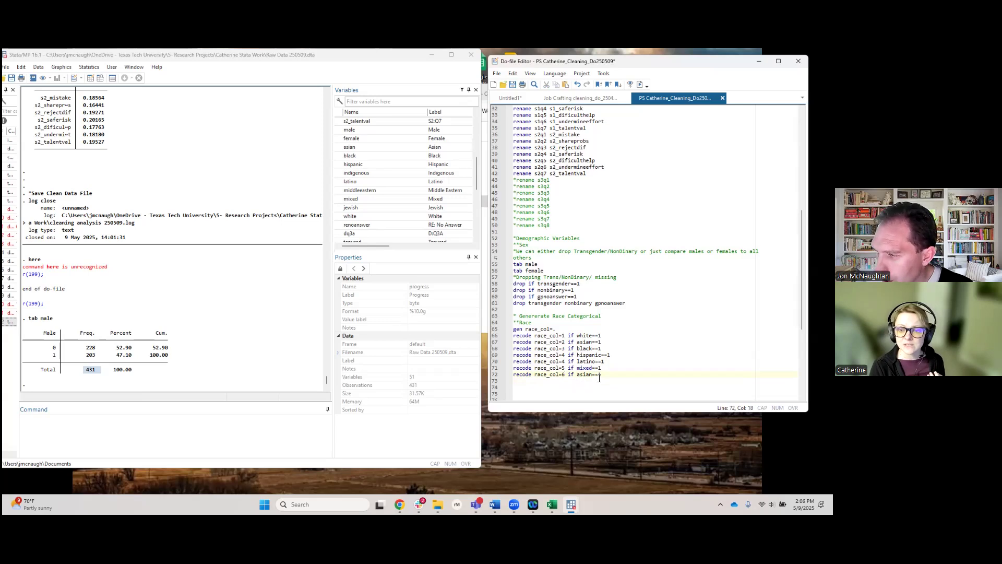
pyautogui.moveTo(601, 376); pyautogui.dragTo(585, 379)
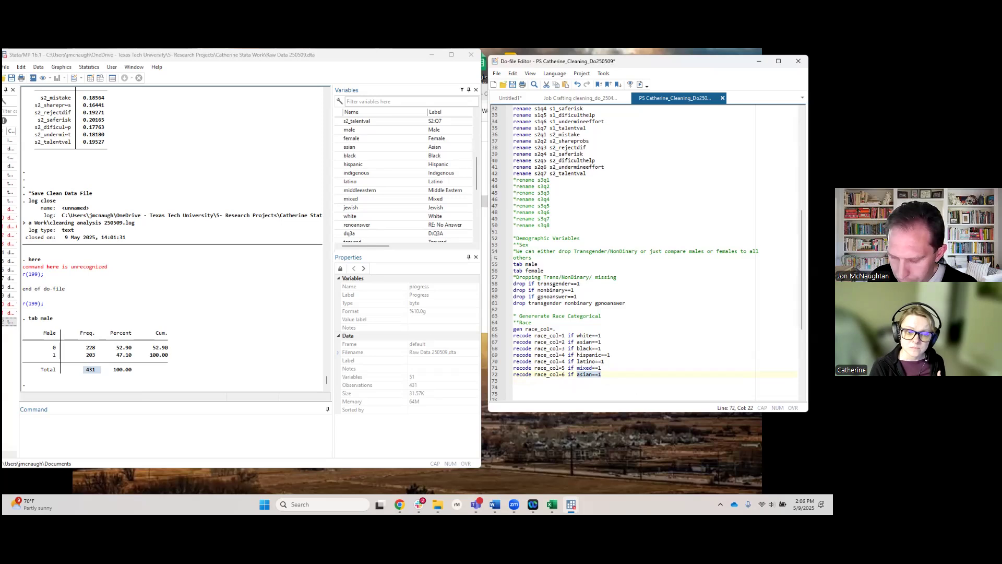
pyautogui.write('race_co')
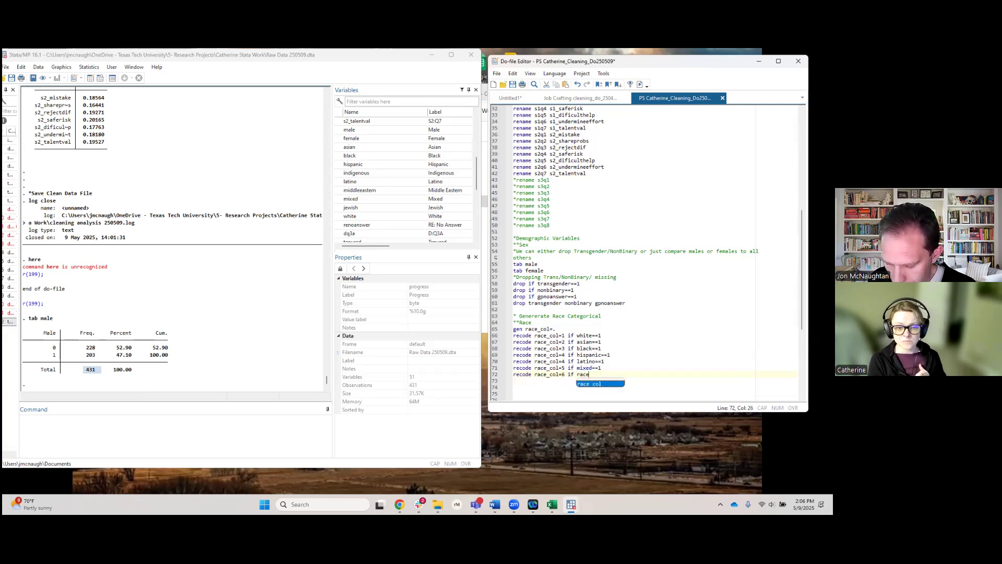
pyautogui.write('l')
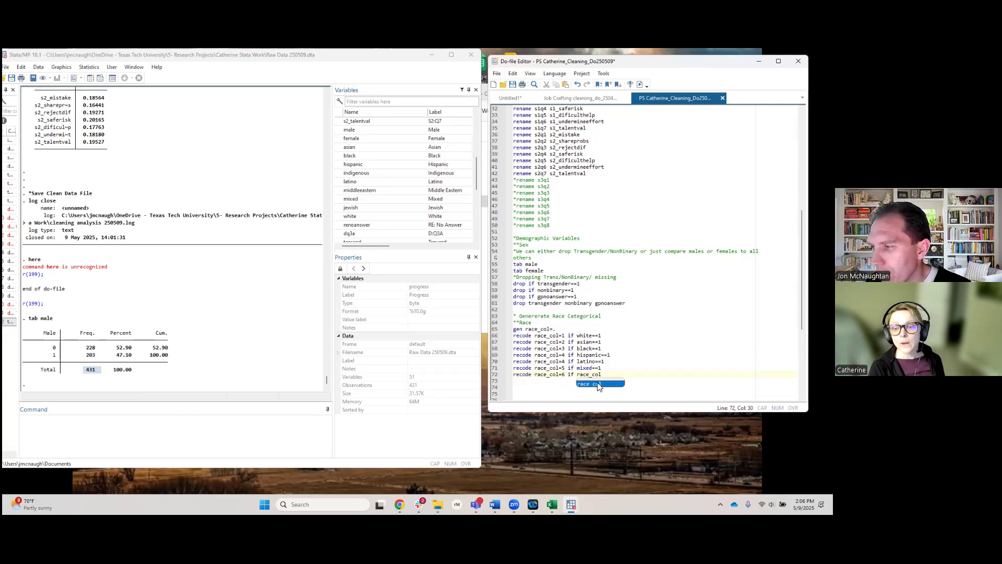
# Insert the line "drop if renoanswer==1" below the Race comment and run only that line
pyautogui.click(540, 324)
pyautogui.press('Return')
pyautogui.write('drop')
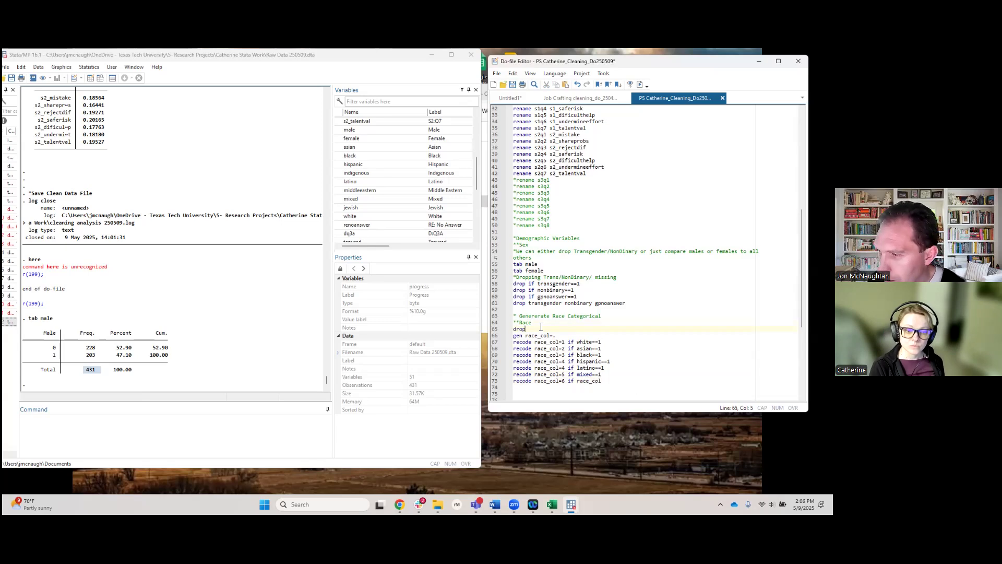
pyautogui.write(' if r')
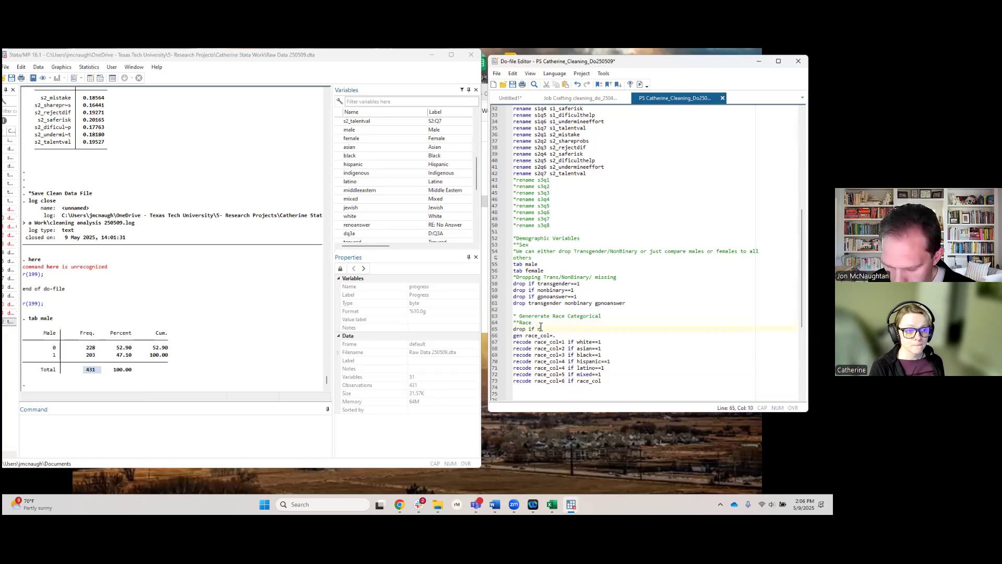
pyautogui.write('enoanswer')
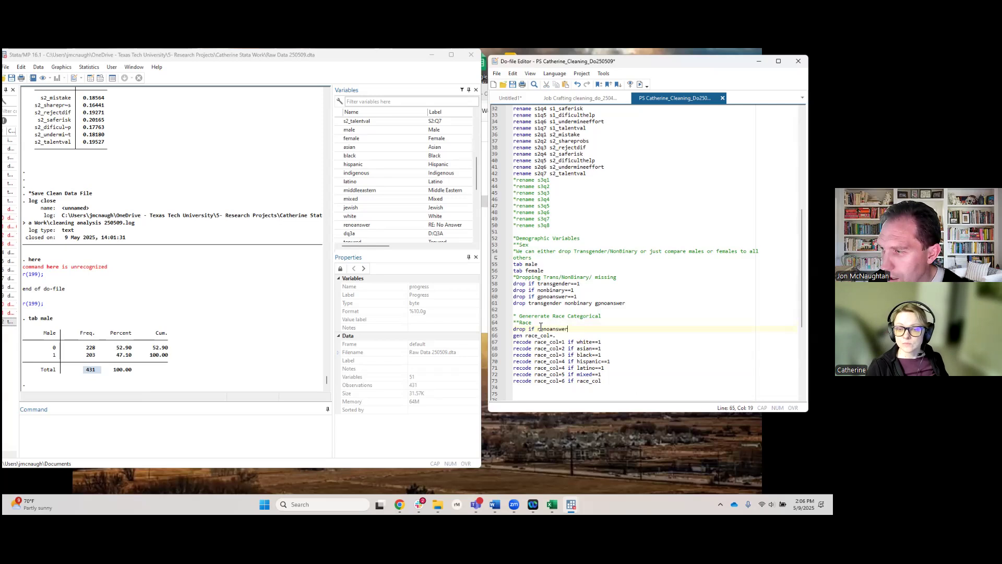
pyautogui.write('==1')
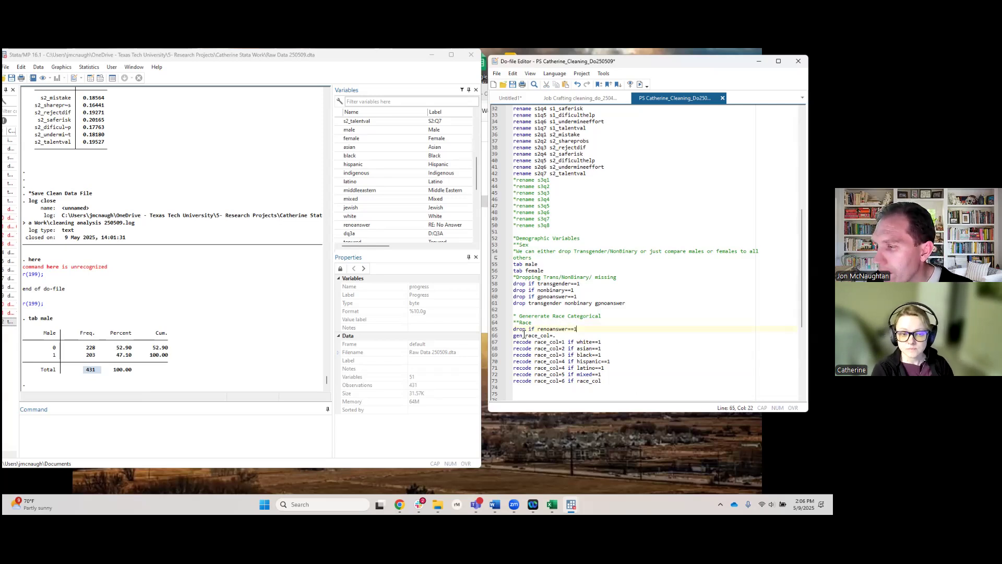
pyautogui.click(496, 330)
pyautogui.hotkey('ctrl', 'd')
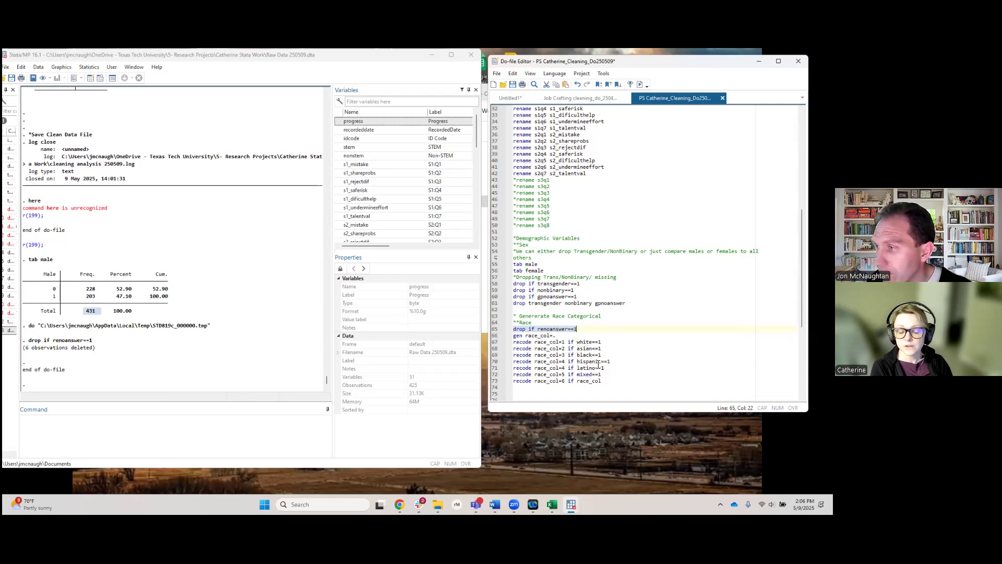
pyautogui.press('Down')
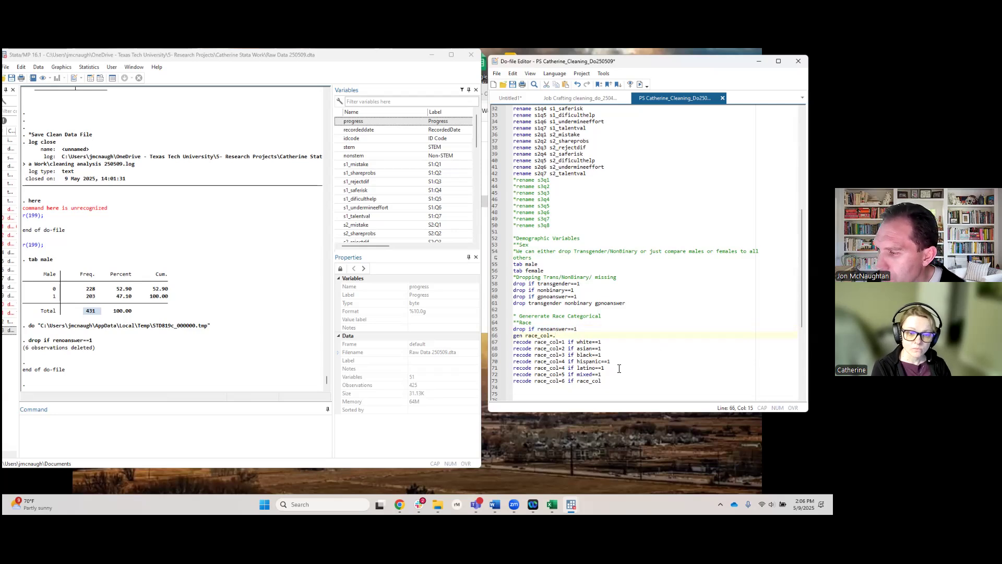
# Add the line "drop renoanswer" directly below the drop if renoanswer line
pyautogui.click(579, 329)
pyautogui.press('Return')
pyautogui.write('d')
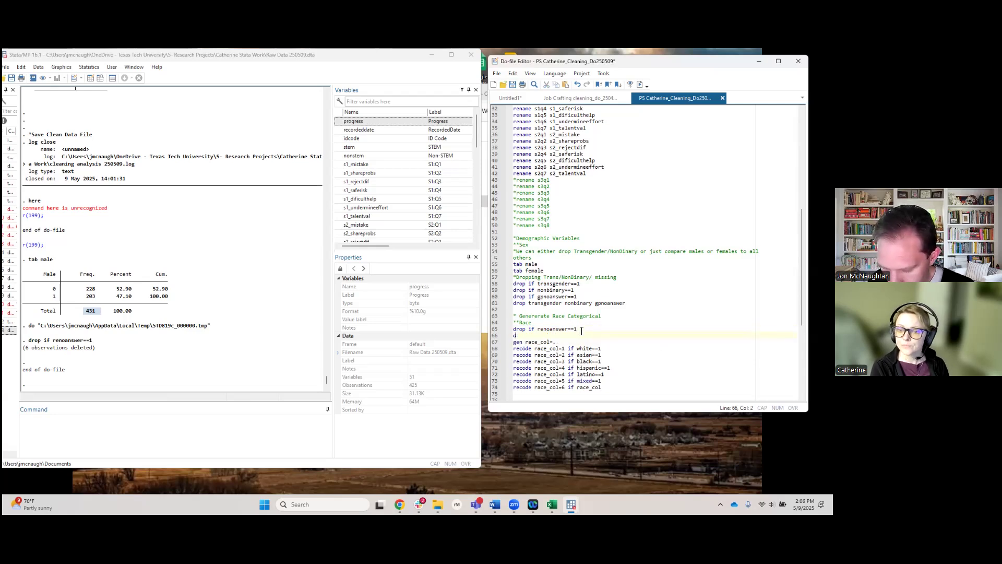
pyautogui.write('rop ren')
pyautogui.write('oa')
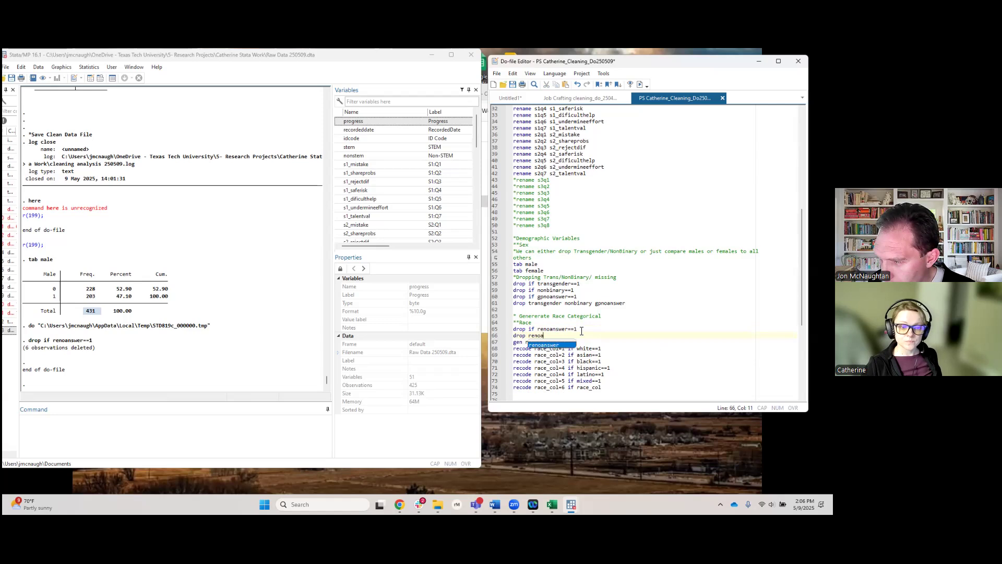
pyautogui.write('nswer')
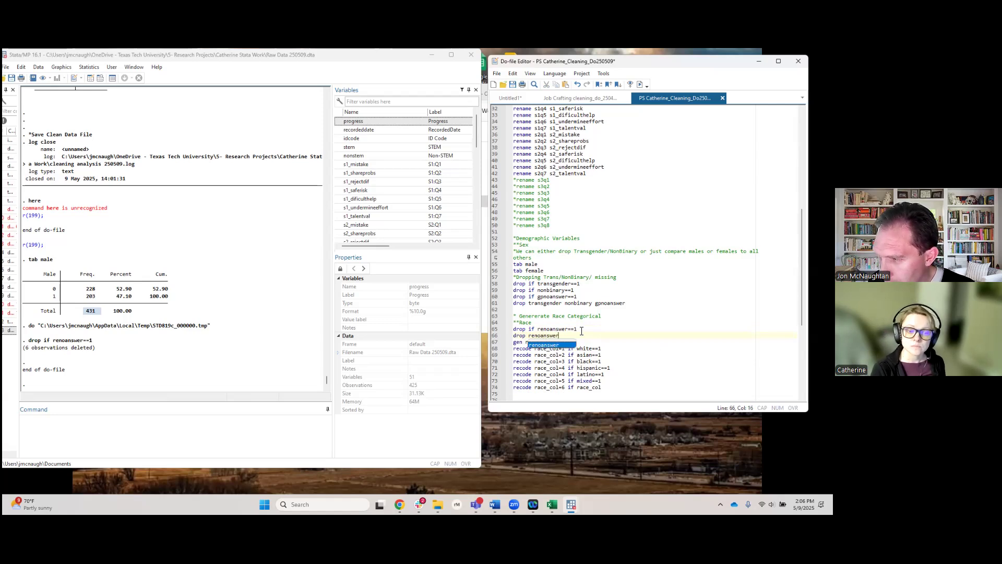
# Complete the last recode line as "recode race_col=6 if race_col==." and run the whole do-file
pyautogui.click(620, 370)
pyautogui.scroll(-1, 603, 379)
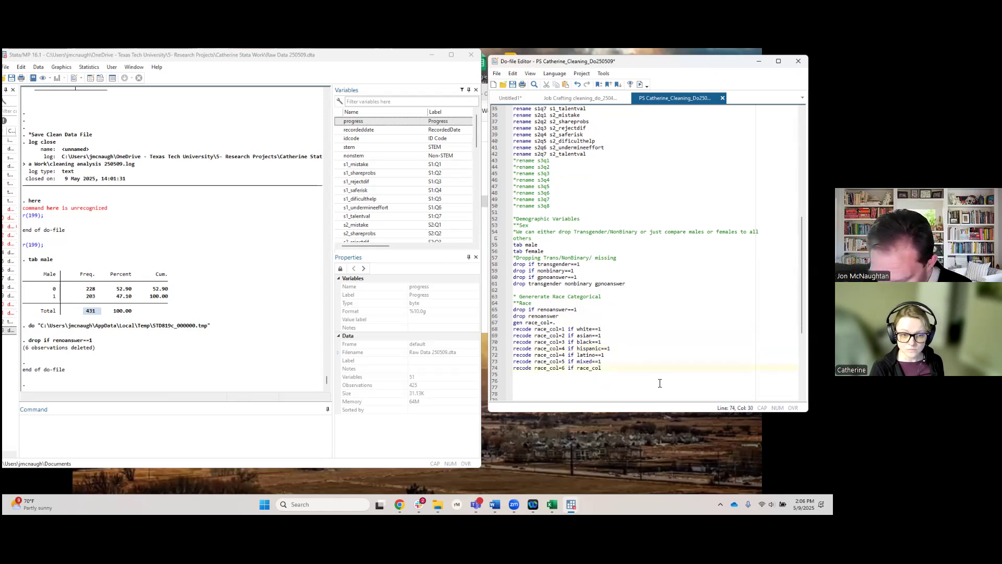
pyautogui.click(555, 375)
pyautogui.hotkey('ctrl', 'd')
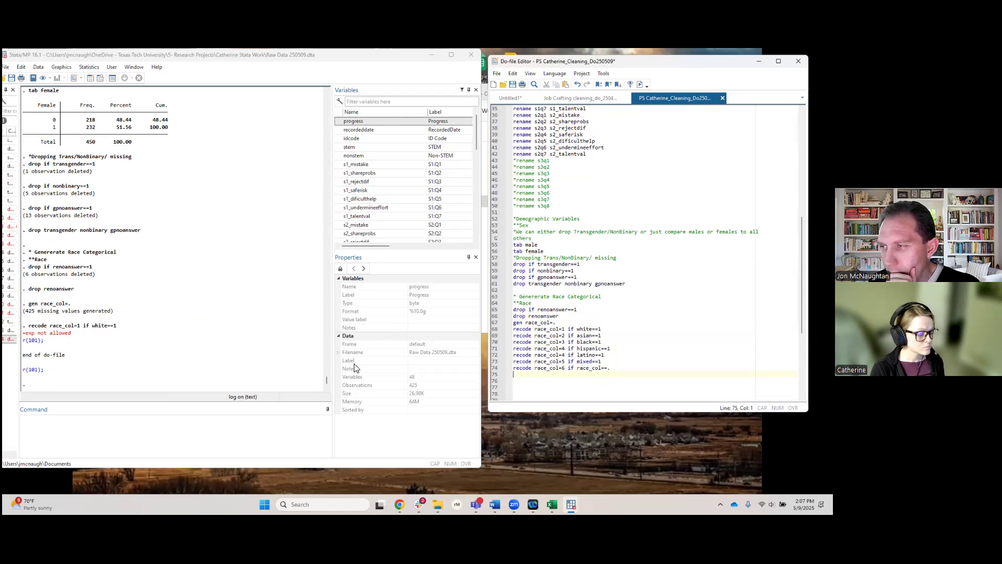
# Try running the white recode line with "race_col==1", and again with its condition changed to "white=1"
pyautogui.click(563, 329)
pyautogui.write('=')
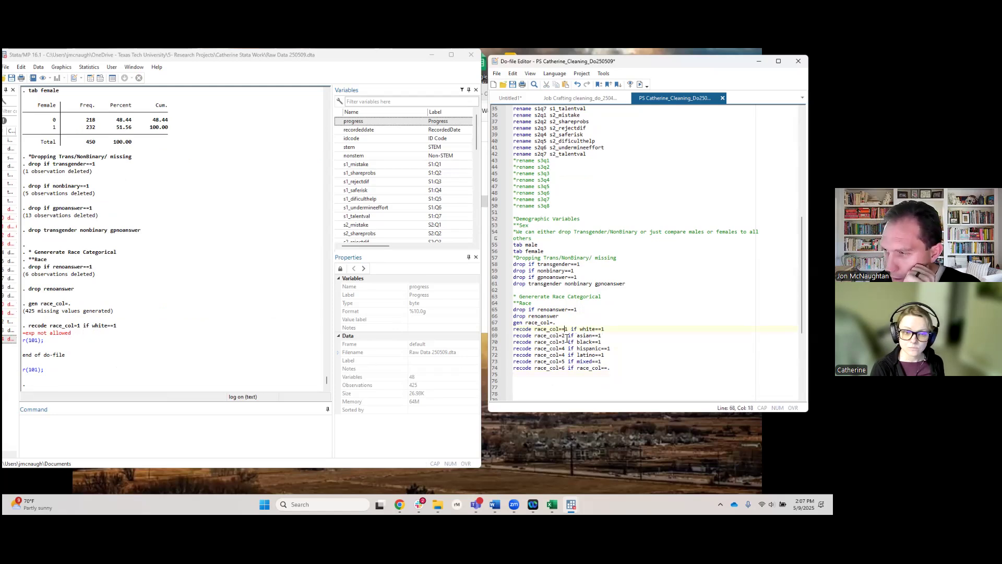
pyautogui.click(494, 331)
pyautogui.hotkey('ctrl', 'd')
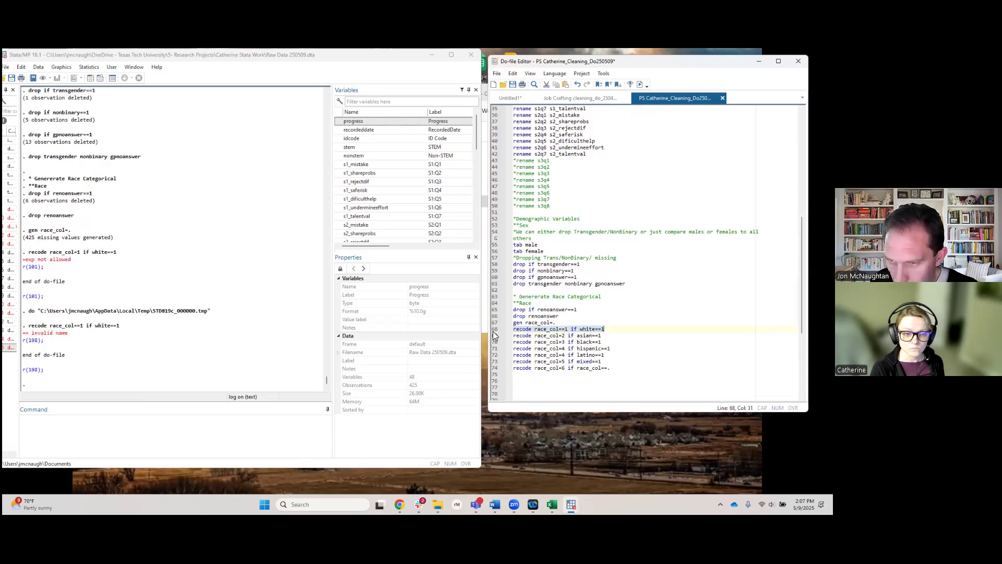
pyautogui.click(599, 328)
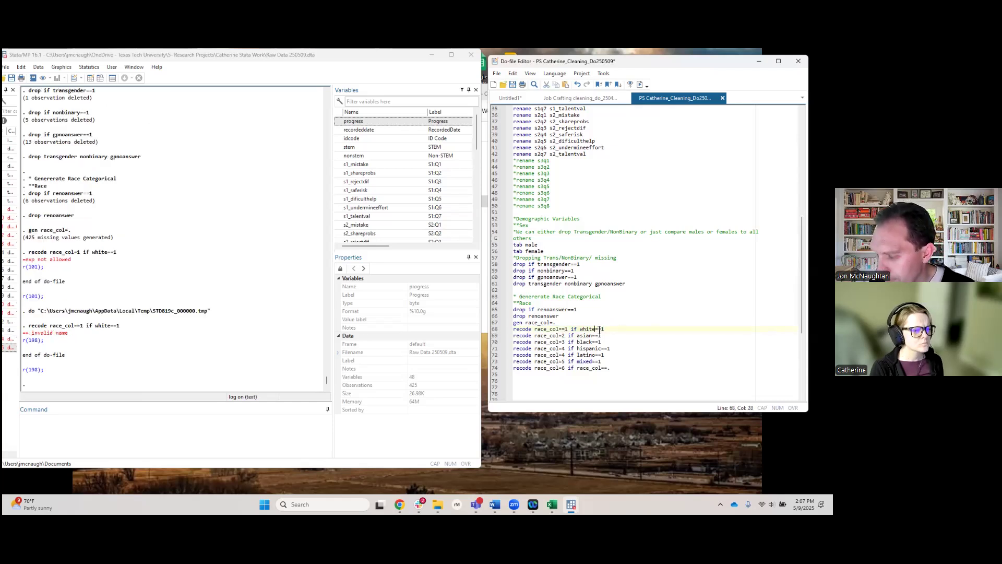
pyautogui.click(496, 330)
pyautogui.hotkey('ctrl', 'd')
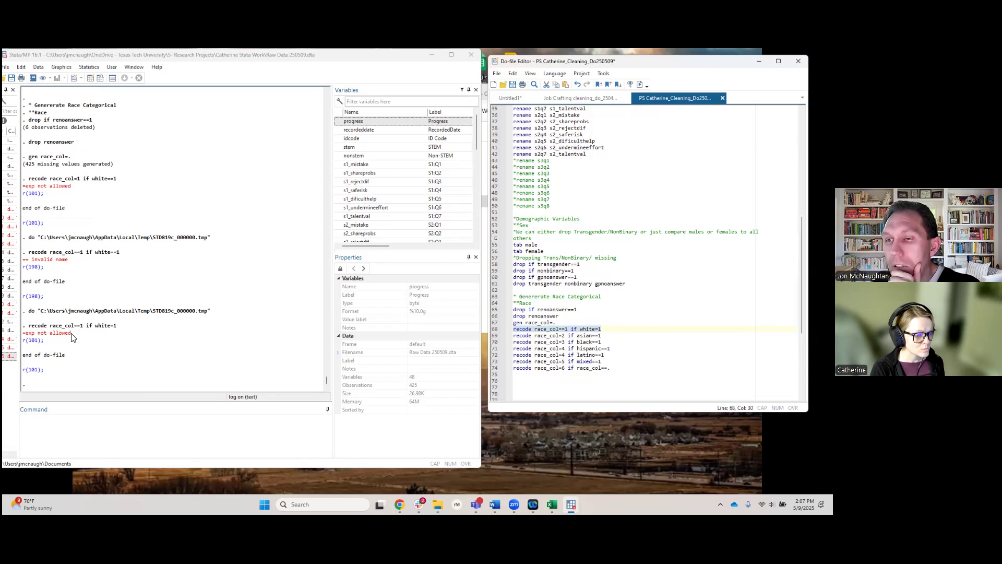
# Tabulate race_col with the command "tab race_col"
pyautogui.click(82, 429)
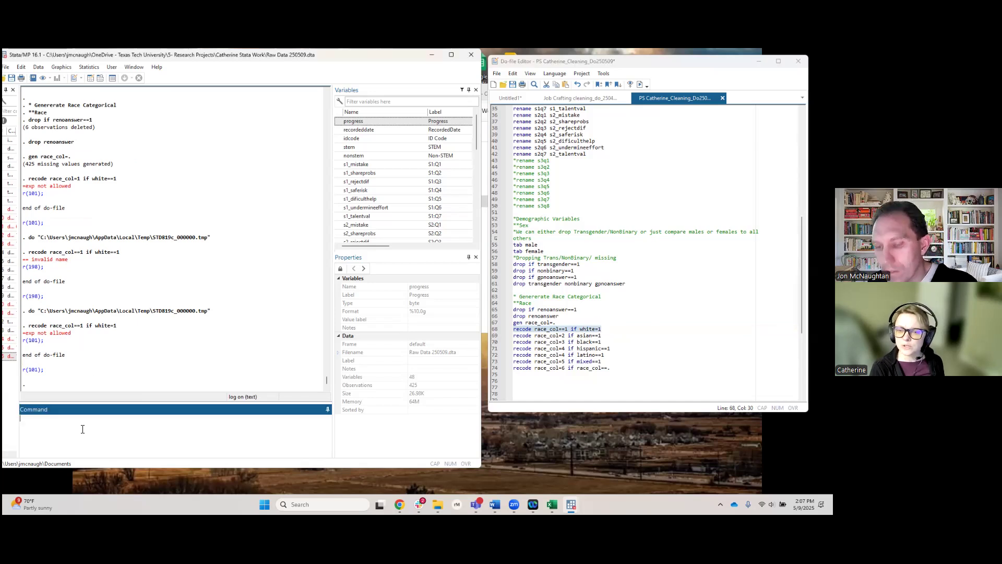
pyautogui.write('tab race_col')
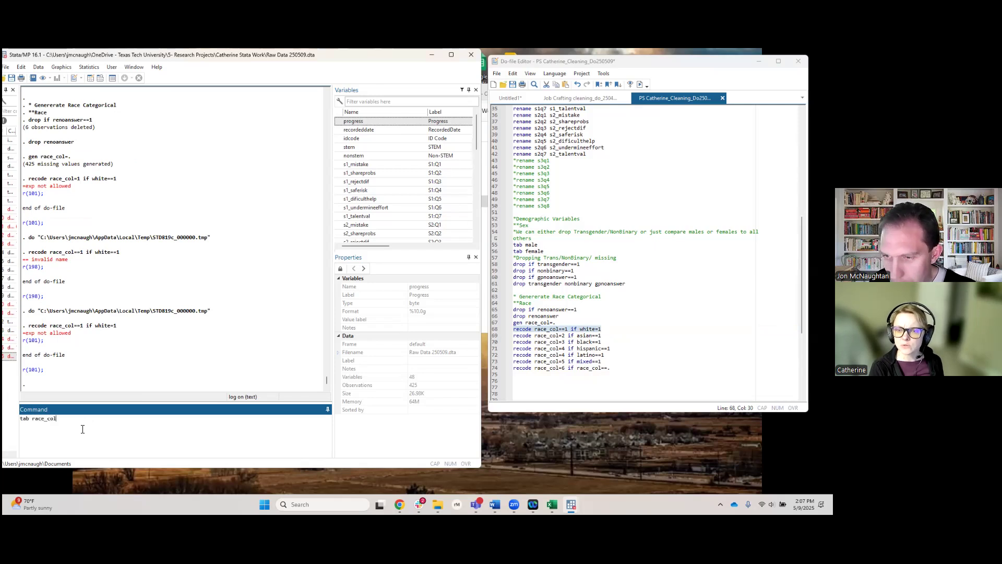
pyautogui.press('Return')
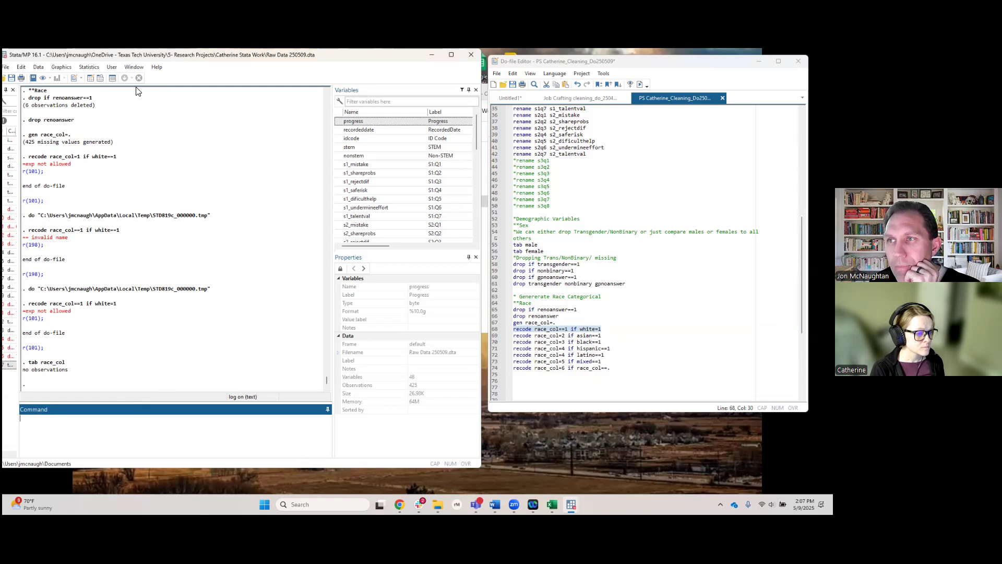
# Look in the Job Crafting cleaning do-file for how its collapsed yrs_prof_col variable is coded
pyautogui.click(598, 99)
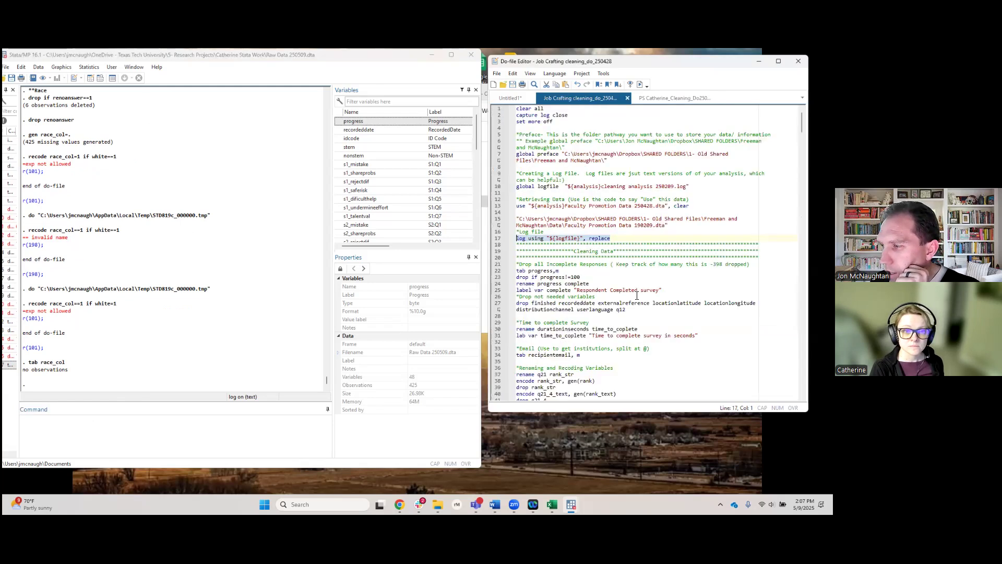
pyautogui.scroll(-6, 637, 296)
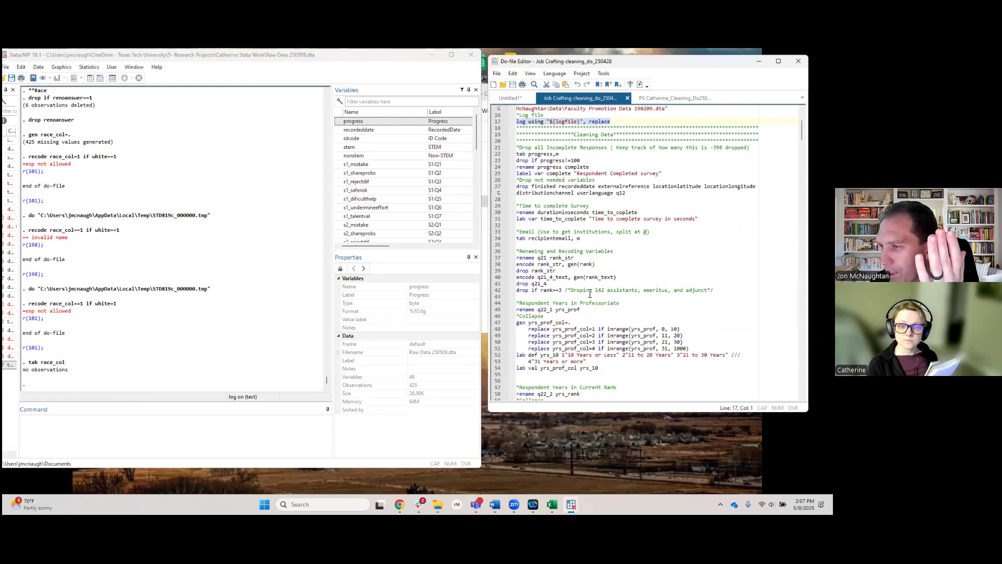
pyautogui.scroll(3, 589, 293)
pyautogui.scroll(2, 589, 294)
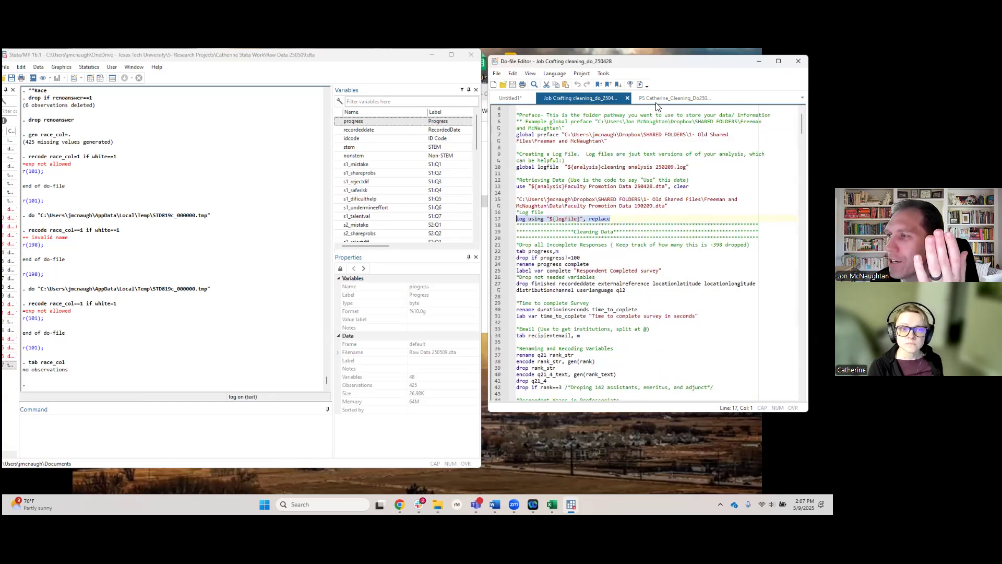
# Back in the PS Catherine_Cleaning do-file, change the white line's command from recode to replace
pyautogui.click(659, 99)
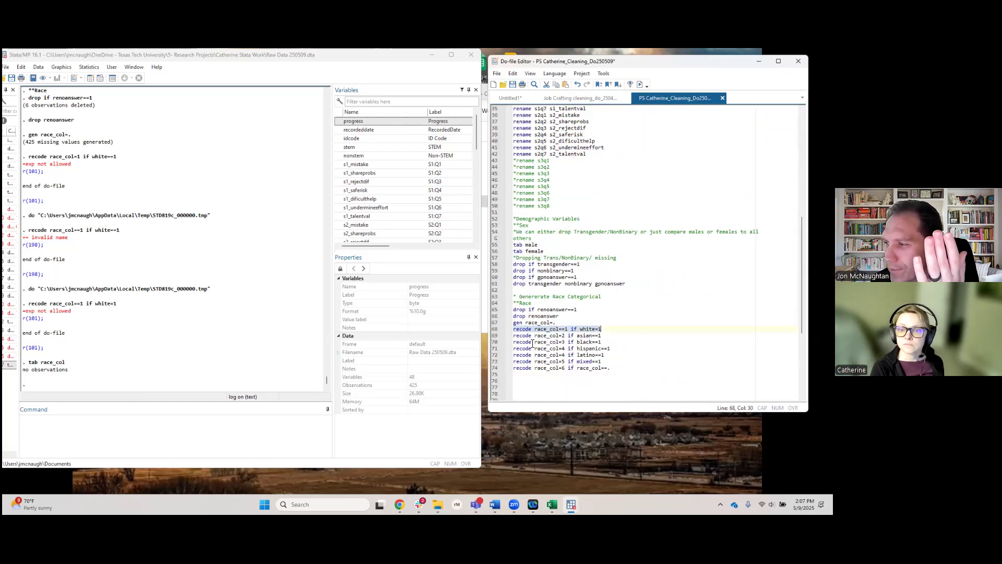
pyautogui.click(527, 330)
pyautogui.doubleClick(527, 330)
pyautogui.write('replace')
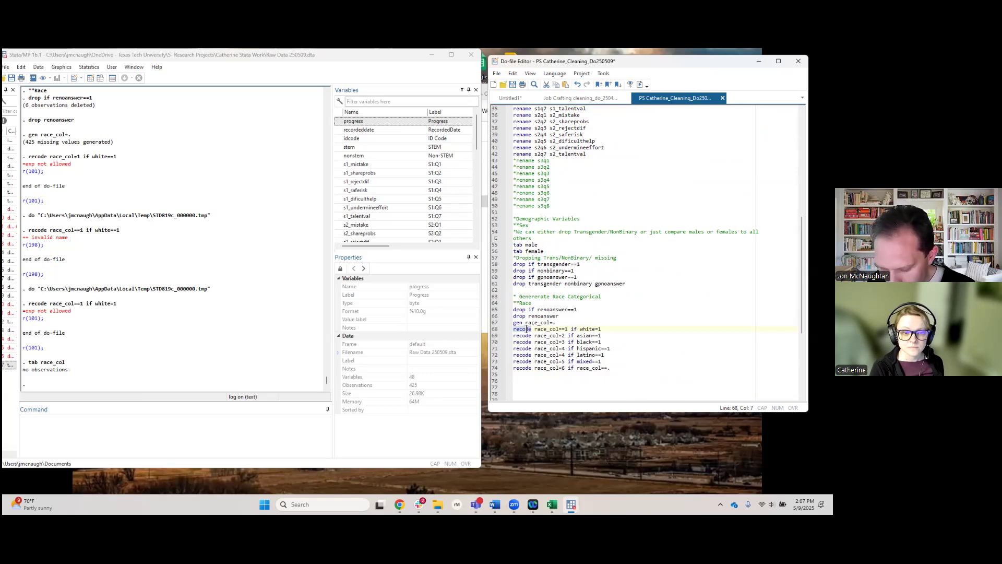
# Copy the replace command over recode in the asian, black, hispanic, latino, mixed and missing race_col lines
pyautogui.click(528, 331)
pyautogui.doubleClick(528, 331)
pyautogui.hotkey('ctrl', 'c')
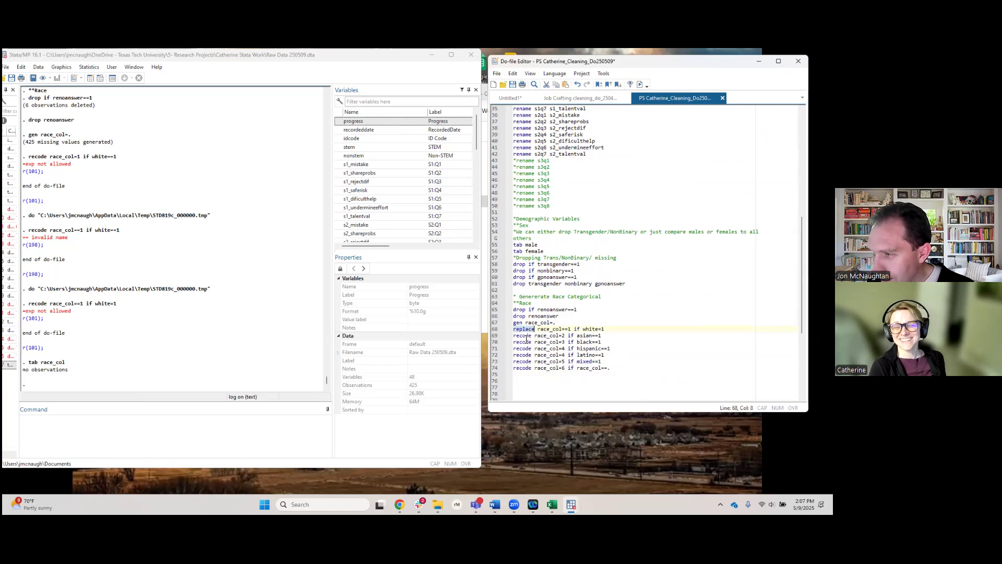
pyautogui.doubleClick(524, 335)
pyautogui.hotkey('ctrl', 'v')
pyautogui.click(524, 343)
pyautogui.doubleClick(525, 343)
pyautogui.hotkey('ctrl', 'v')
pyautogui.doubleClick(524, 350)
pyautogui.hotkey('ctrl', 'v')
pyautogui.doubleClick(524, 355)
pyautogui.hotkey('ctrl', 'v')
pyautogui.doubleClick(524, 362)
pyautogui.hotkey('ctrl', 'v')
pyautogui.tripleClick(524, 368)
pyautogui.doubleClick(523, 368)
pyautogui.hotkey('ctrl', 'v')
# Correct the white line to "replace race_col=1 if white==1" and run the whole do-file again
pyautogui.click(570, 329)
pyautogui.press('BackSpace')
pyautogui.write('=')
pyautogui.hotkey('ctrl', 'd')
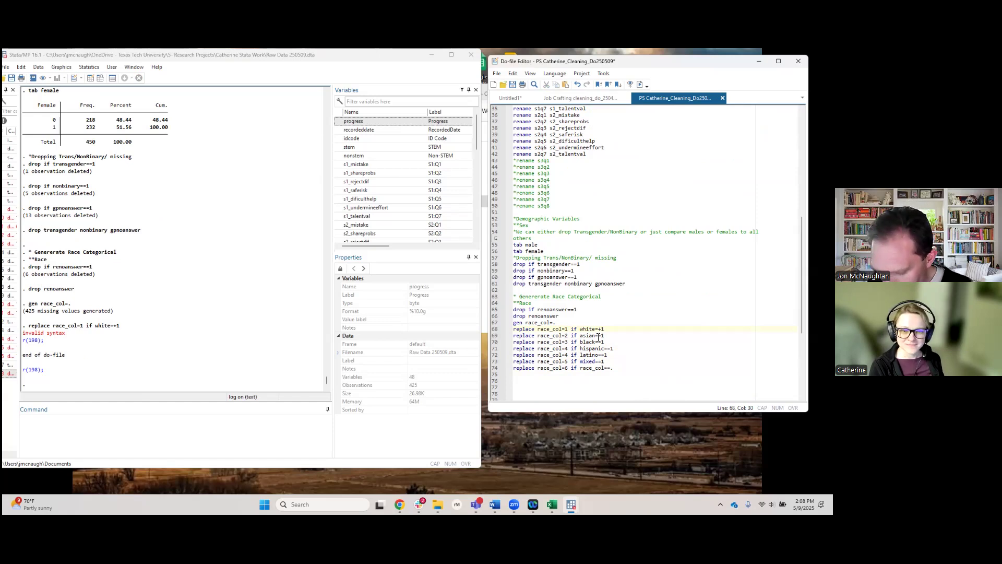
pyautogui.hotkey('ctrl', 'd')
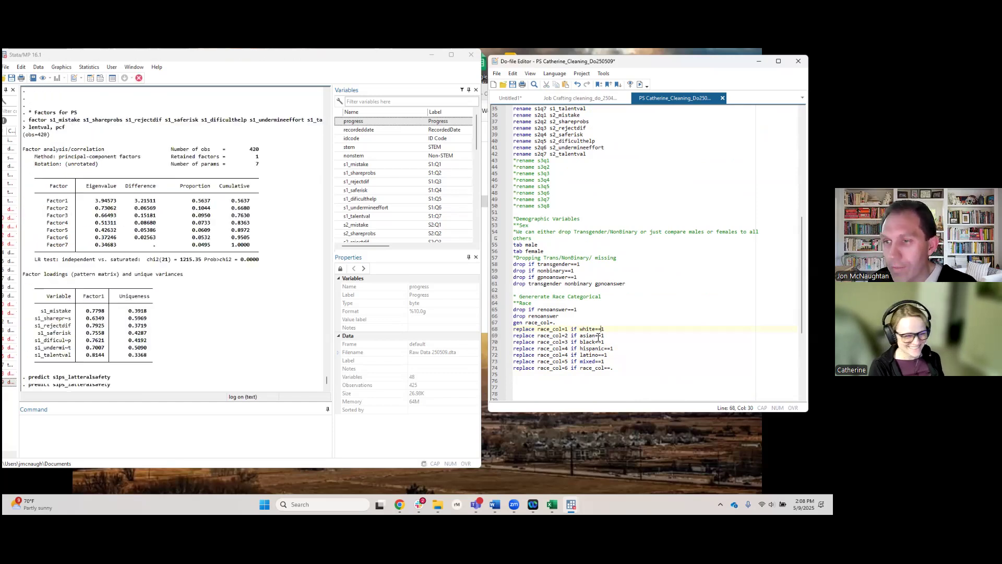
# Tabulate race_col with "tab race_col" to check the category frequencies after the rerun
pyautogui.scroll(3, 117, 271)
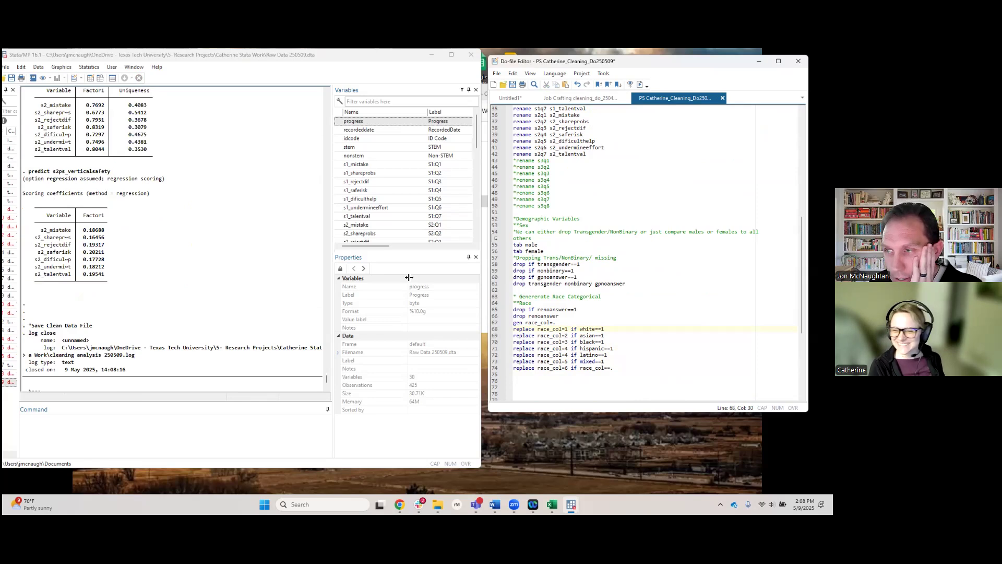
pyautogui.click(253, 427)
pyautogui.write('tab race_col')
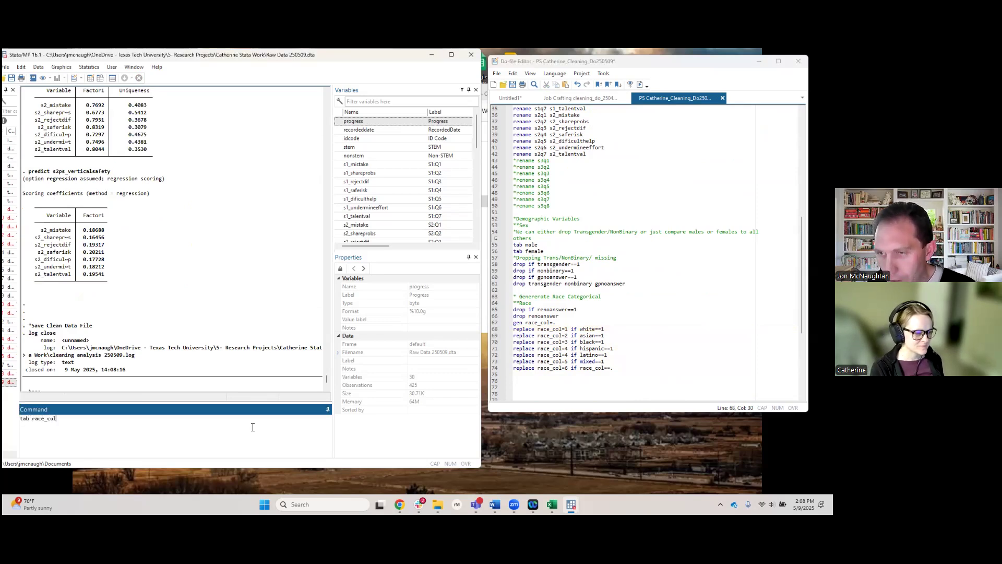
pyautogui.press('Return')
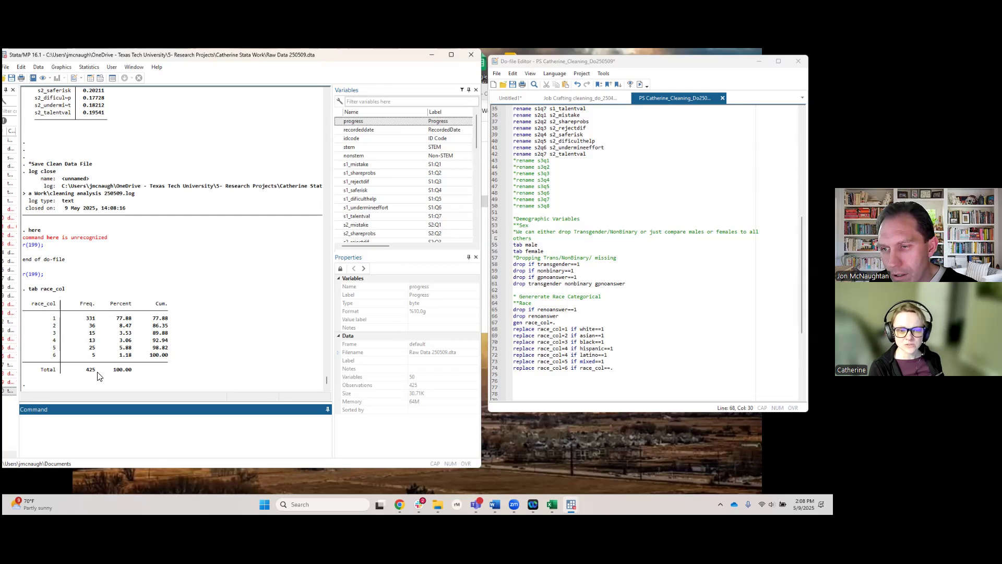
# Add blank lines below the "replace race_col=6 if race_col==." line in the PS Catherine_Cleaning do-file
pyautogui.moveTo(57, 360); pyautogui.dragTo(174, 361)
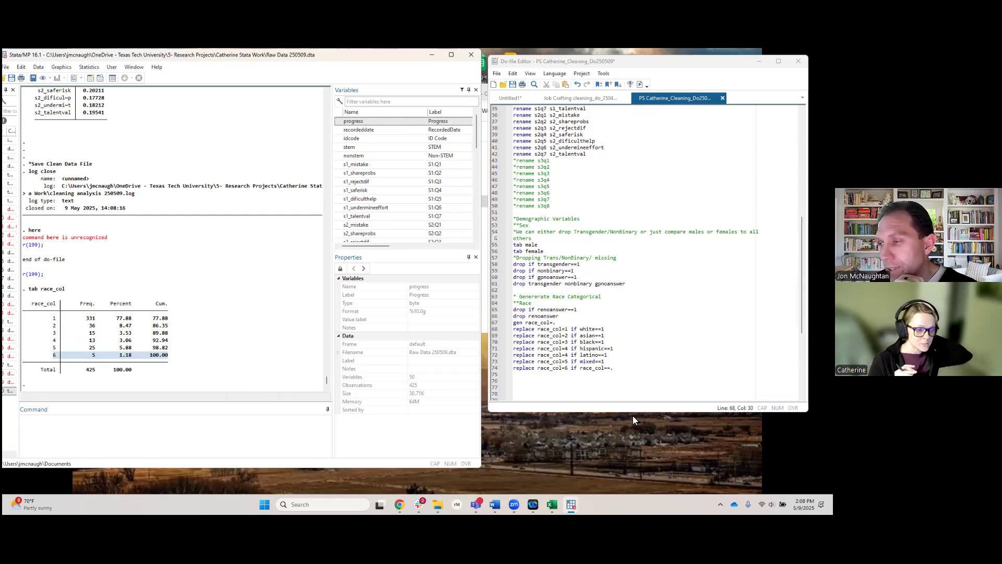
pyautogui.click(599, 368)
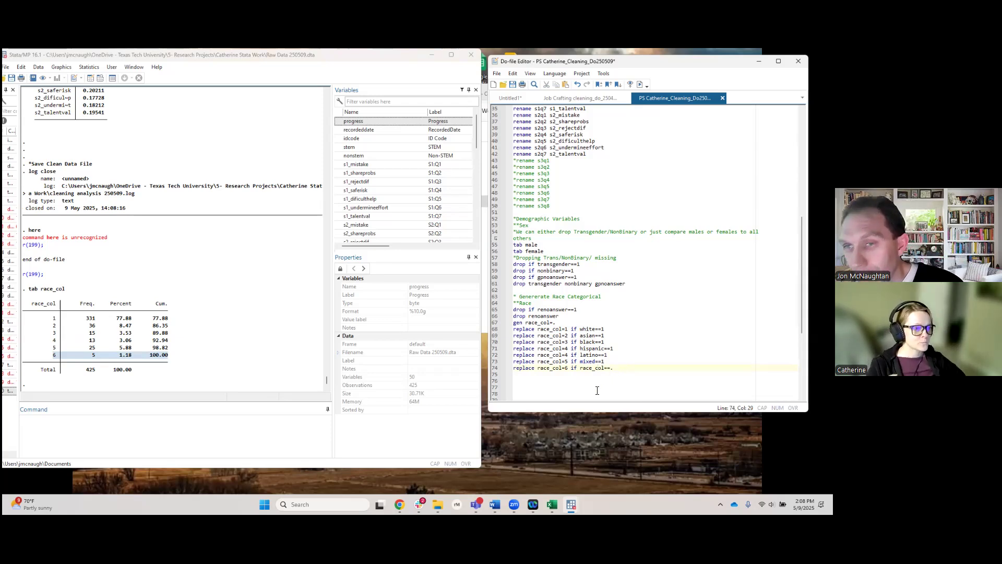
pyautogui.click(619, 368)
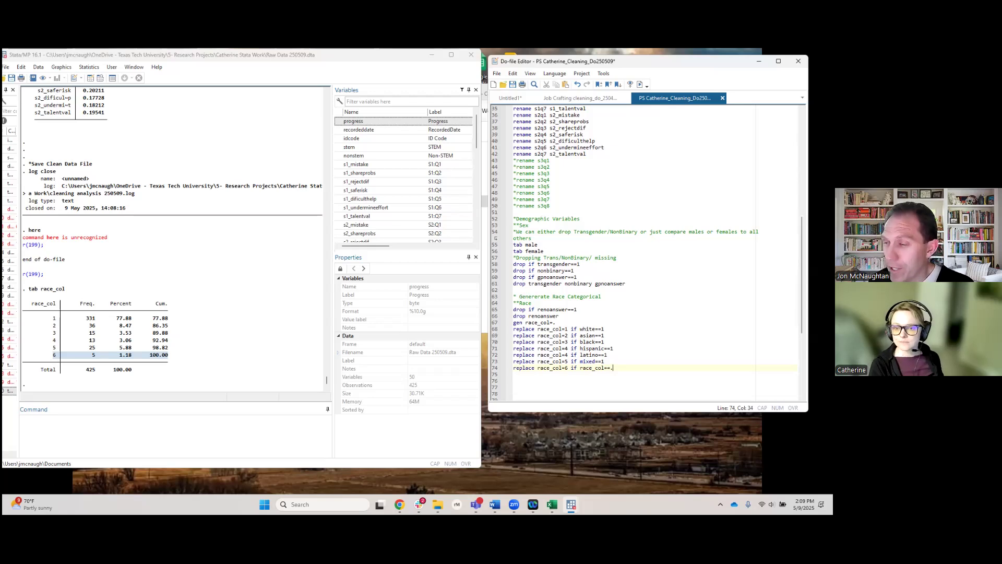
pyautogui.press('Return')
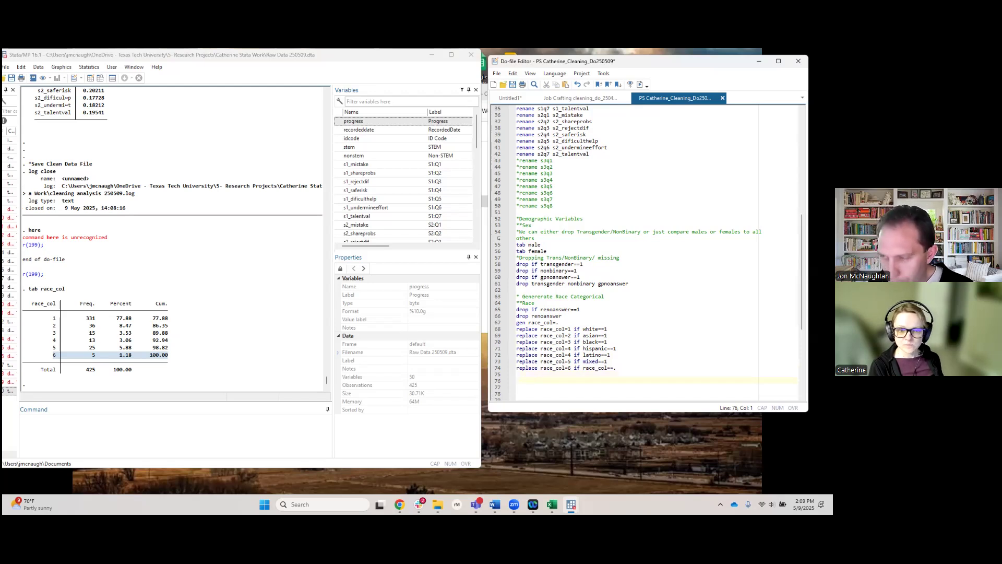
pyautogui.write('la')
pyautogui.press('BackSpace')
pyautogui.press('BackSpace')
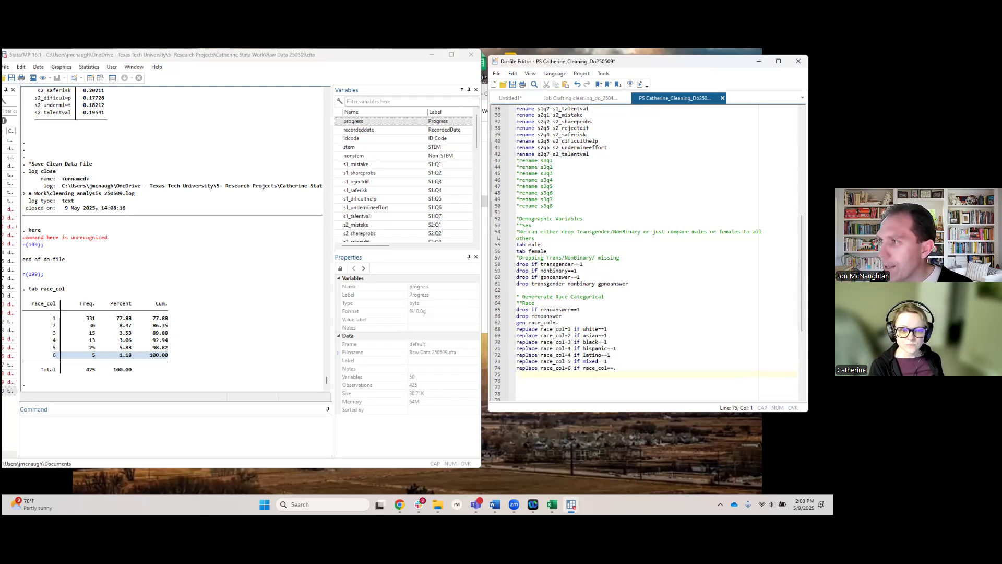
# Copy the yrs_10 lab def and lab val lines from the Job Crafting cleaning do-file and paste them below the race_col lines
pyautogui.click(587, 98)
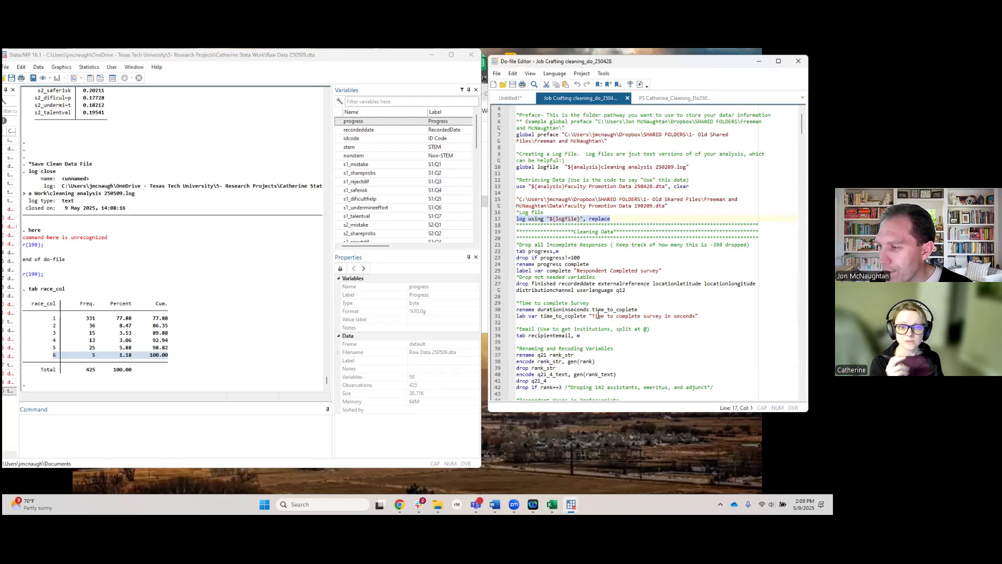
pyautogui.scroll(-8, 598, 313)
pyautogui.moveTo(496, 281); pyautogui.dragTo(497, 296)
pyautogui.hotkey('ctrl', 'c')
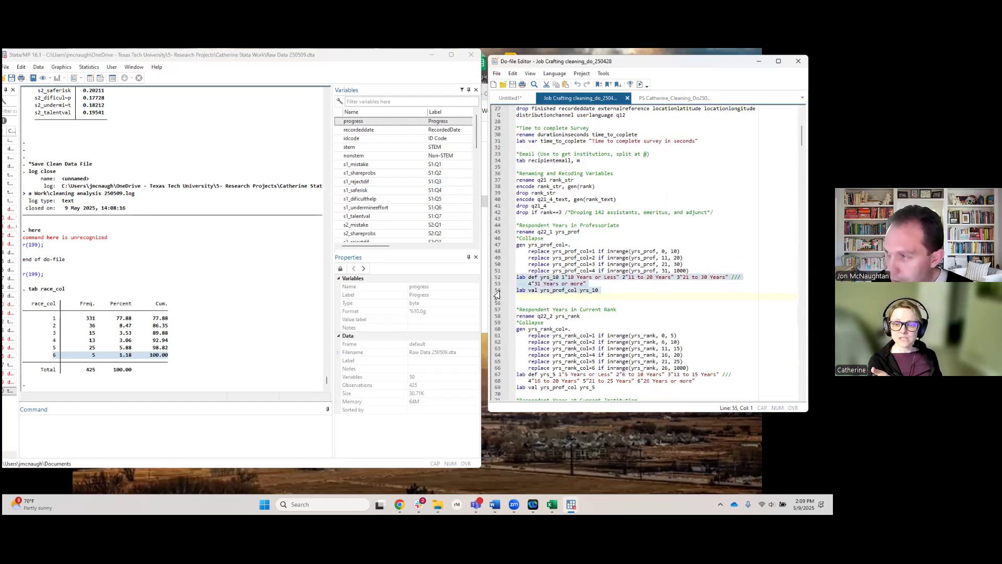
pyautogui.click(663, 98)
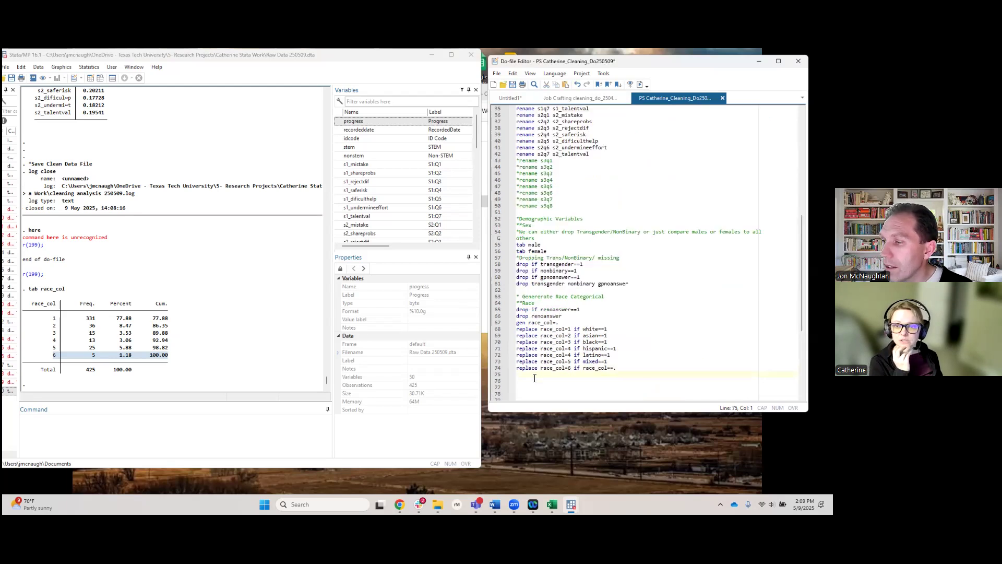
pyautogui.hotkey('ctrl', 'v')
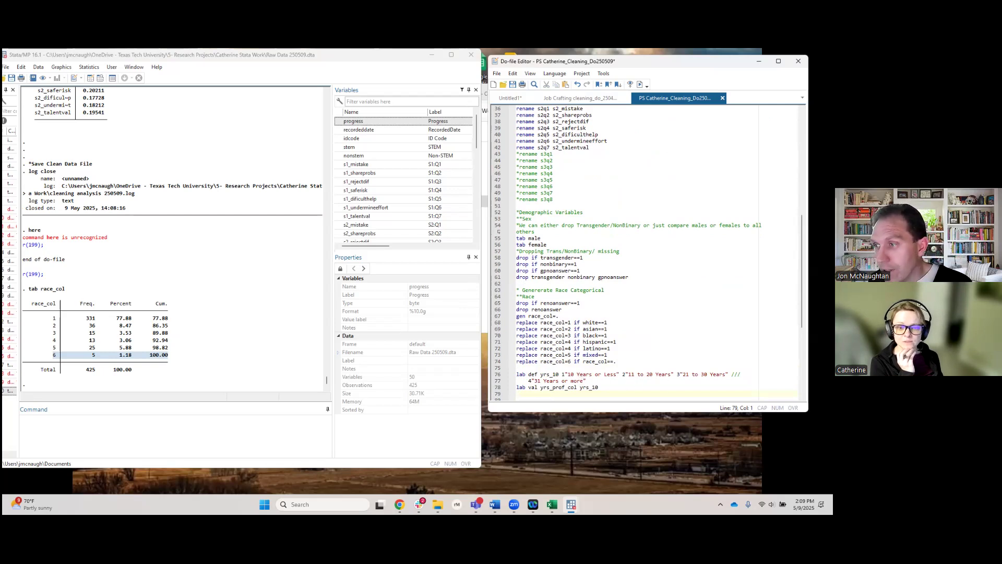
# Rename the value label in the pasted lab def line to race_names
pyautogui.doubleClick(548, 375)
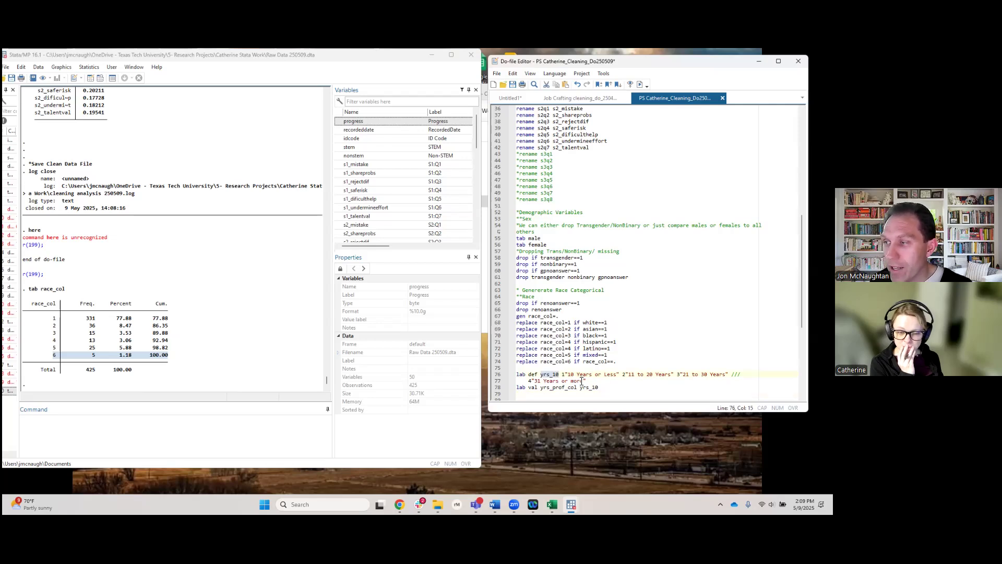
pyautogui.write('race')
pyautogui.press('BackSpace')
pyautogui.write('_')
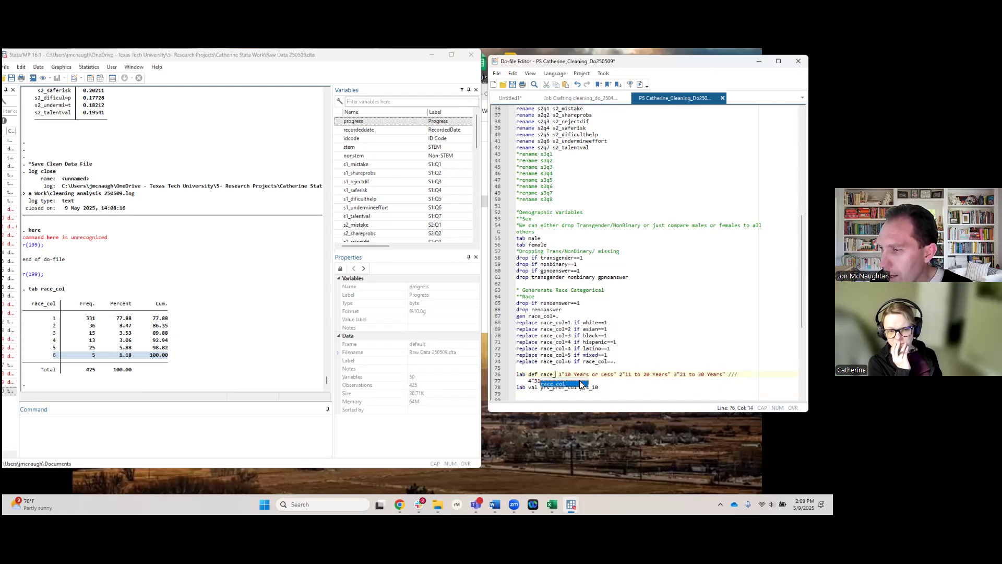
pyautogui.write('v')
pyautogui.write('ames')
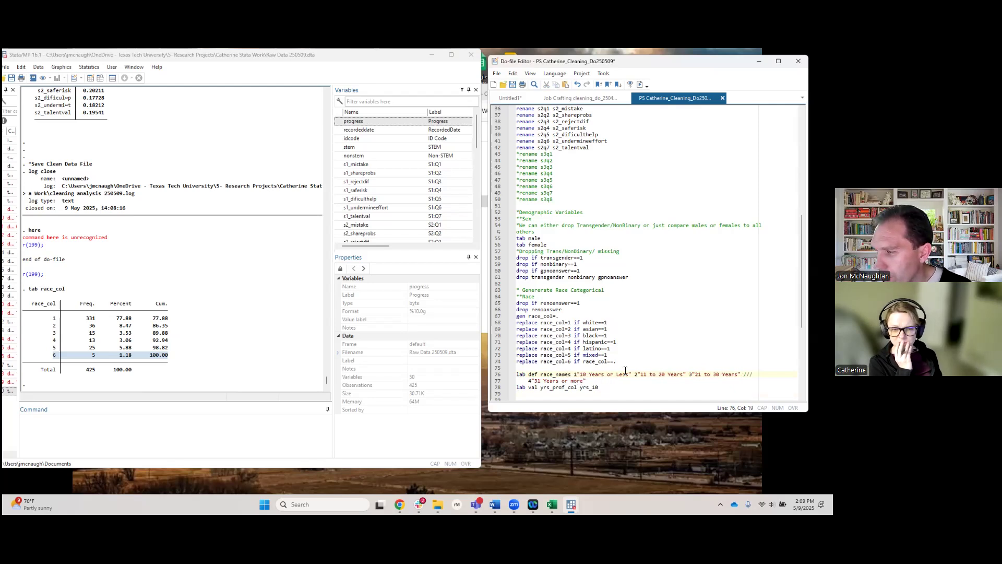
# Set the first three race_names labels to 1"White", 2"Asian" and 3"Black/African American"
pyautogui.moveTo(628, 373); pyautogui.dragTo(579, 375)
pyautogui.write('White')
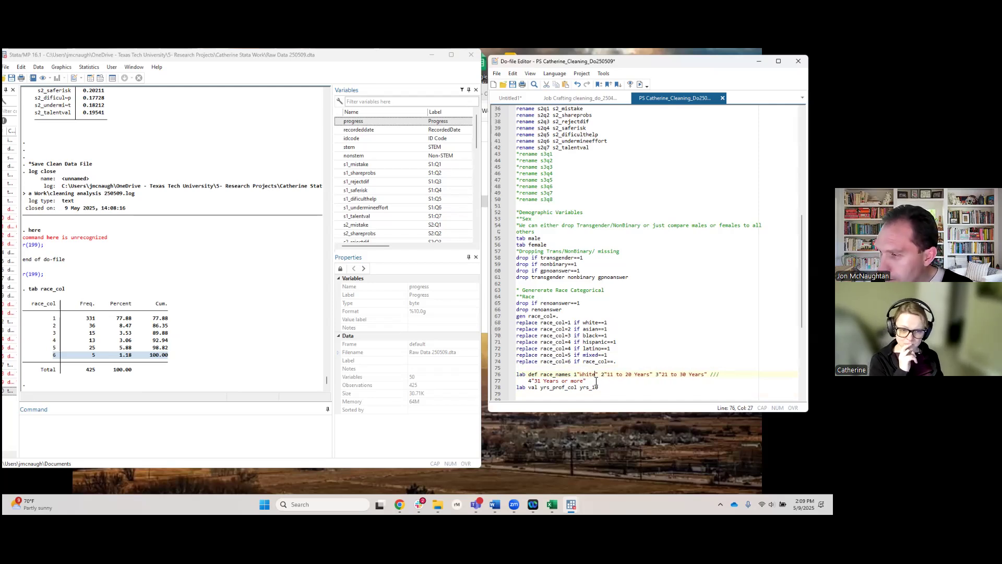
pyautogui.click(651, 374)
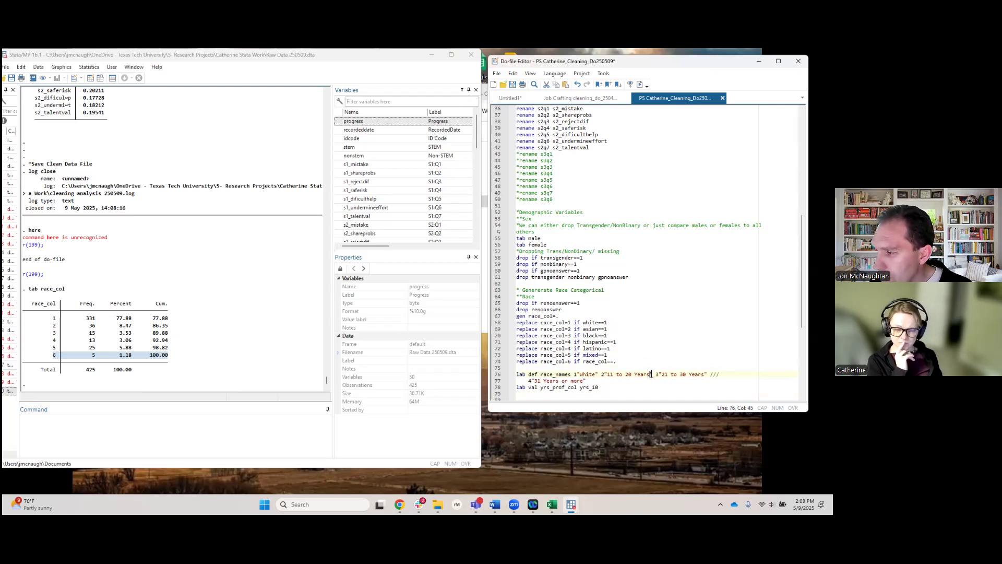
pyautogui.moveTo(651, 375); pyautogui.dragTo(607, 375)
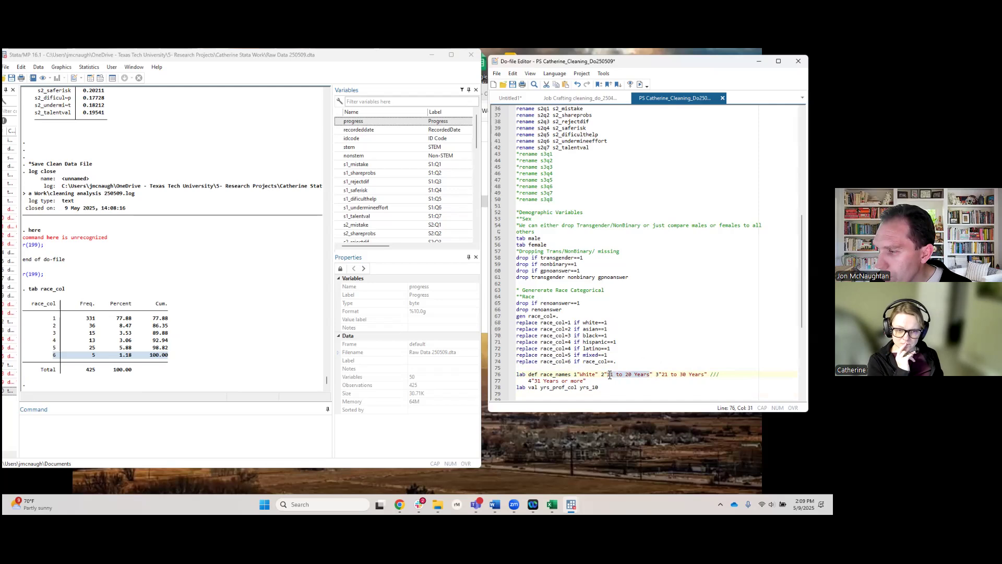
pyautogui.write('Asian')
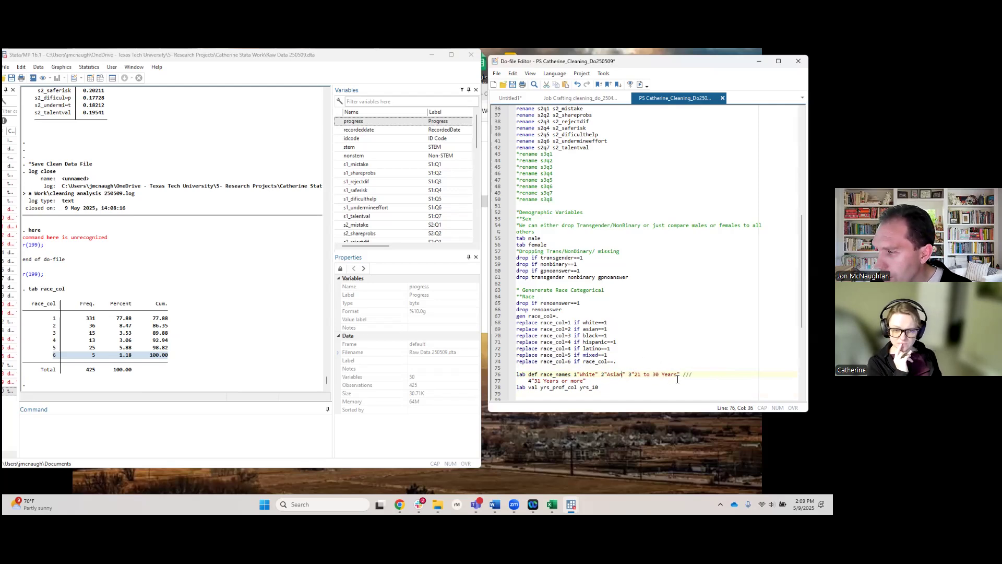
pyautogui.moveTo(677, 378); pyautogui.dragTo(636, 376)
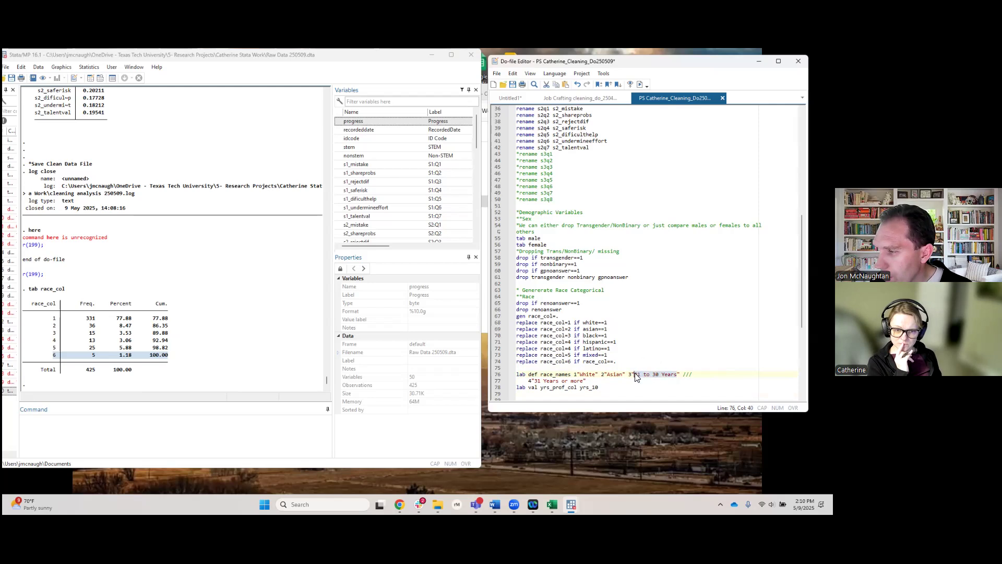
pyautogui.write('Bla')
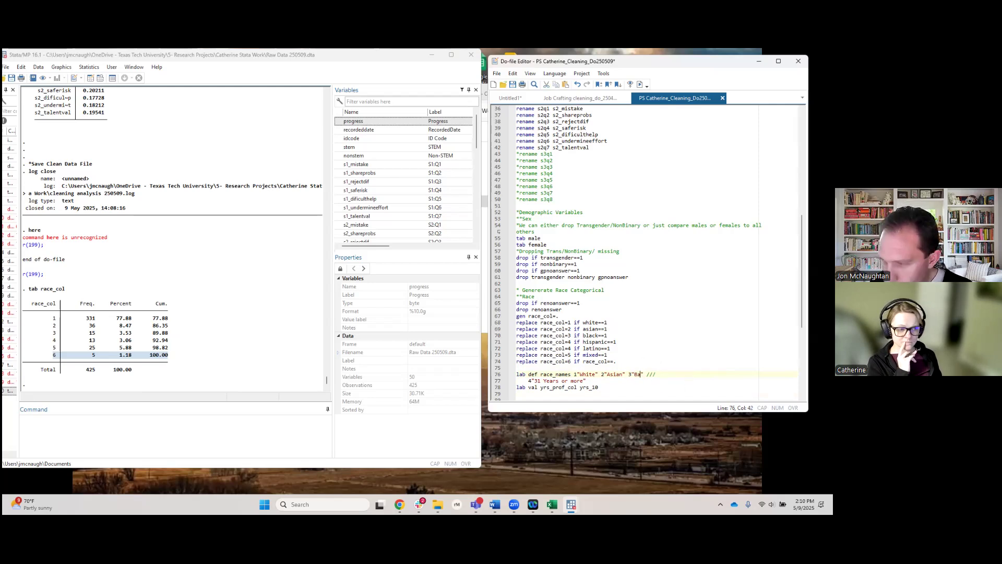
pyautogui.write('/')
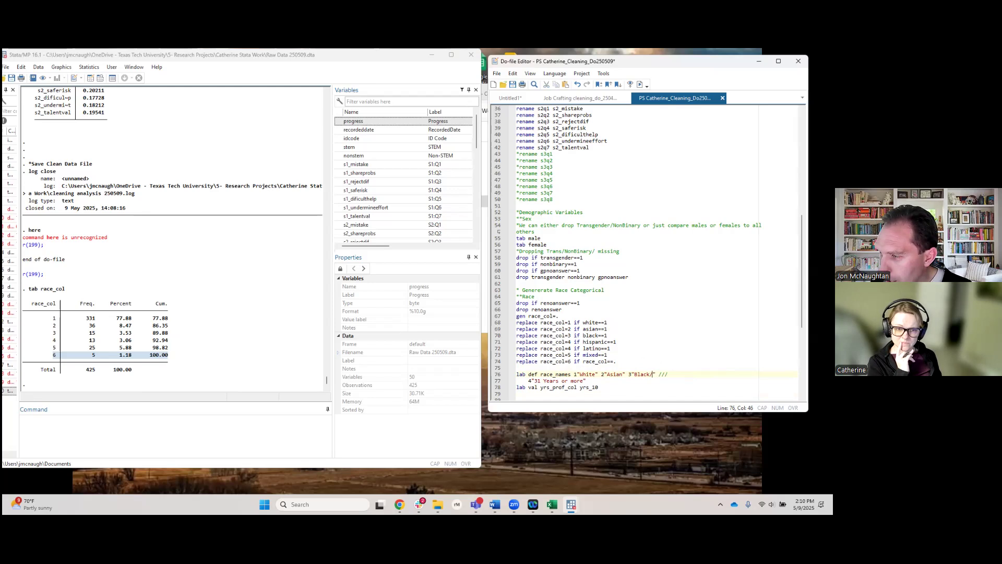
pyautogui.write('African American')
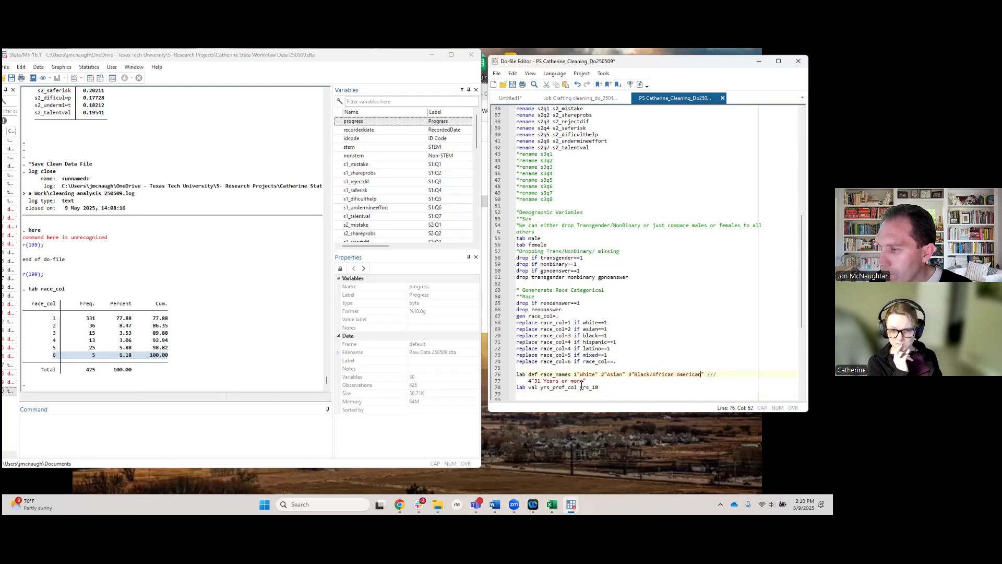
# Set race_names label 4 to "Hispanic/Latino" and add label 5 "Multiracial" after it
pyautogui.moveTo(583, 382); pyautogui.dragTo(536, 384)
pyautogui.write('Hispanic/Latino')
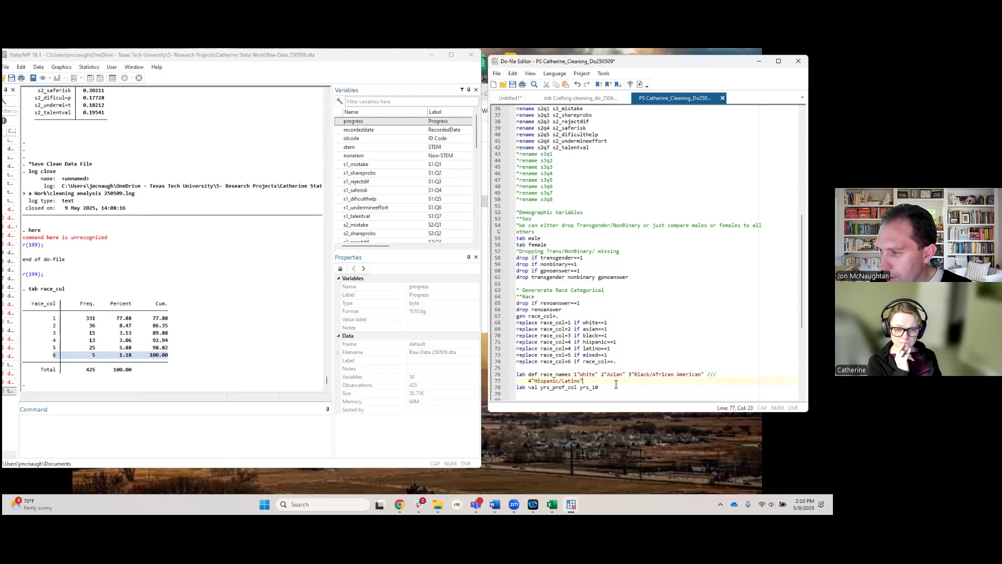
pyautogui.write('" 5')
pyautogui.write(' "')
pyautogui.write('Mixed R')
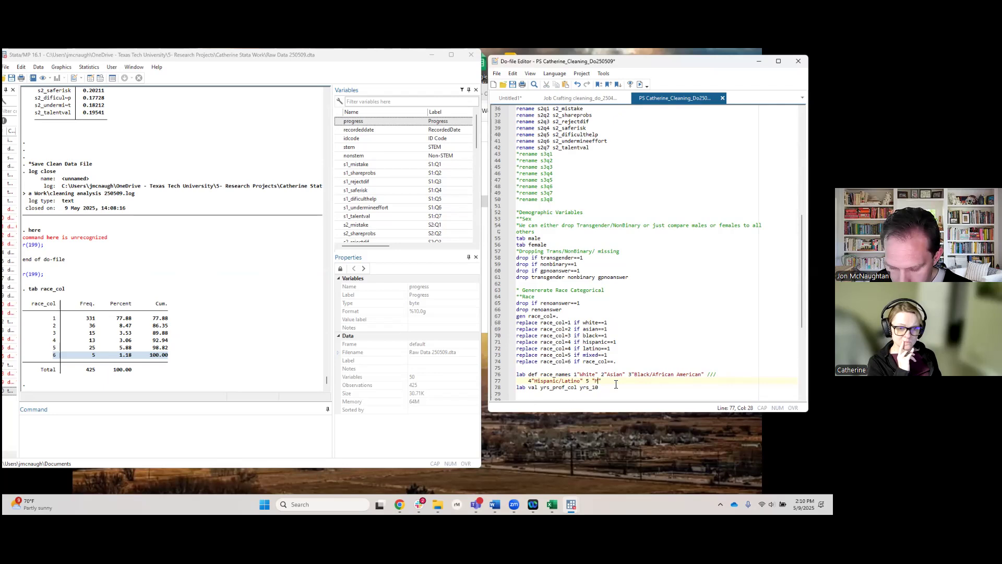
pyautogui.press('BackSpace')
pyautogui.press('BackSpace')
pyautogui.press('BackSpace')
pyautogui.press('BackSpace')
pyautogui.press('BackSpace')
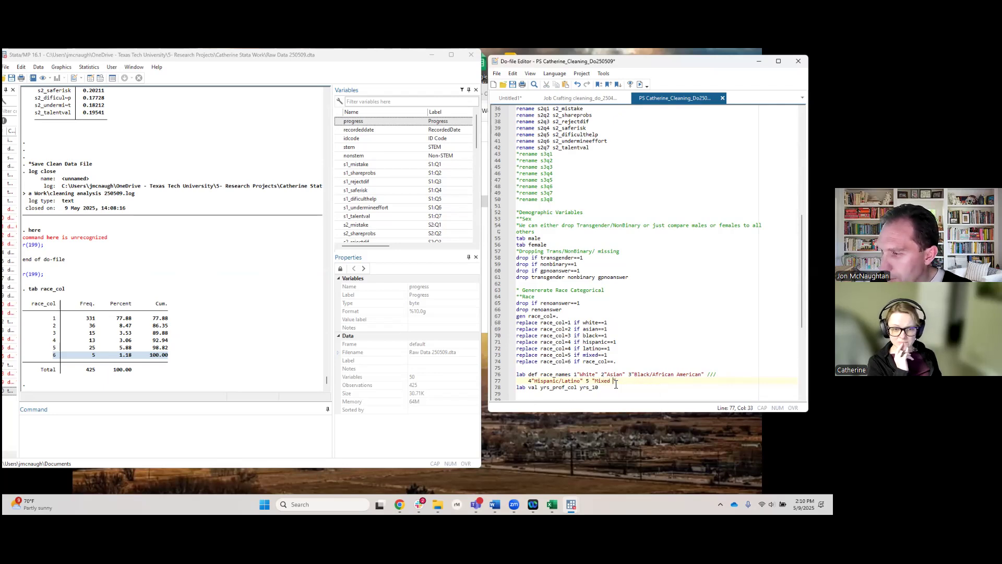
pyautogui.write('lt')
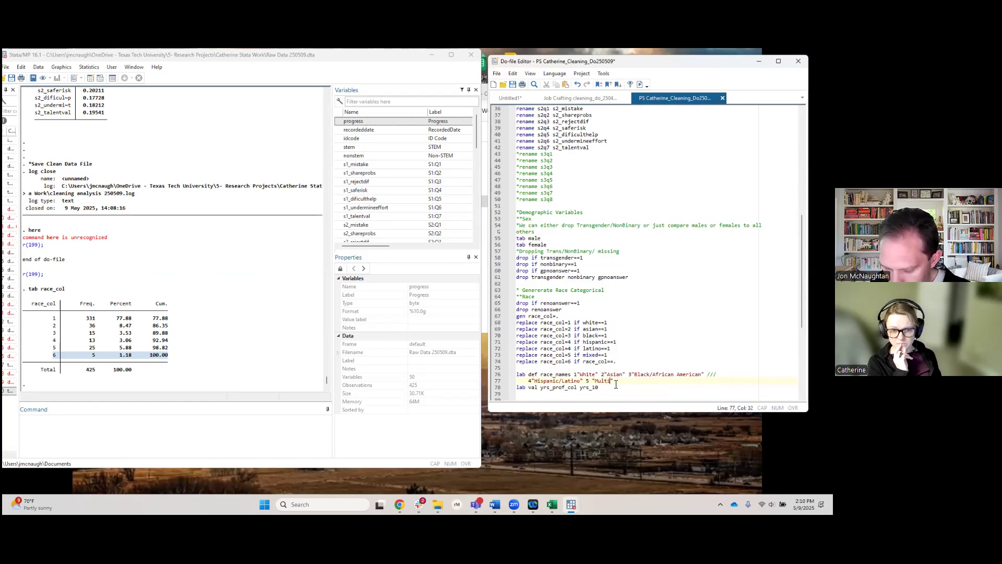
pyautogui.write('iracial')
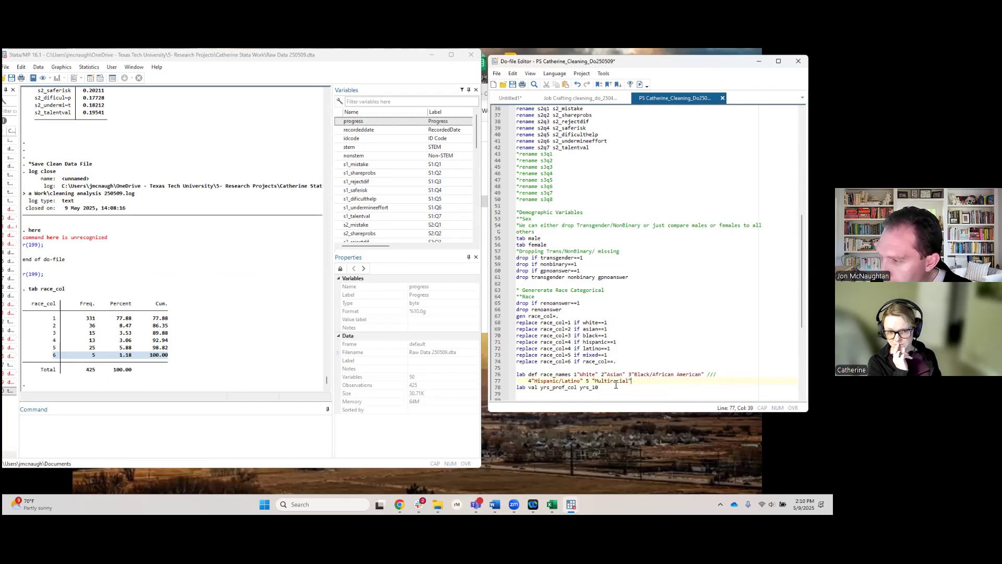
pyautogui.press('Right')
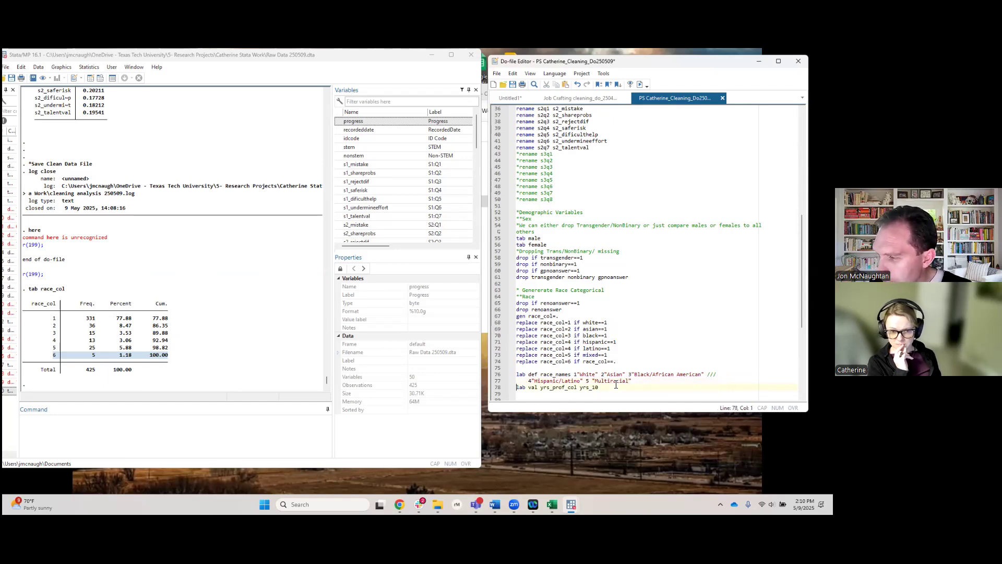
# Add 6"Other" as the last category in the race_names label definition
pyautogui.click(632, 378)
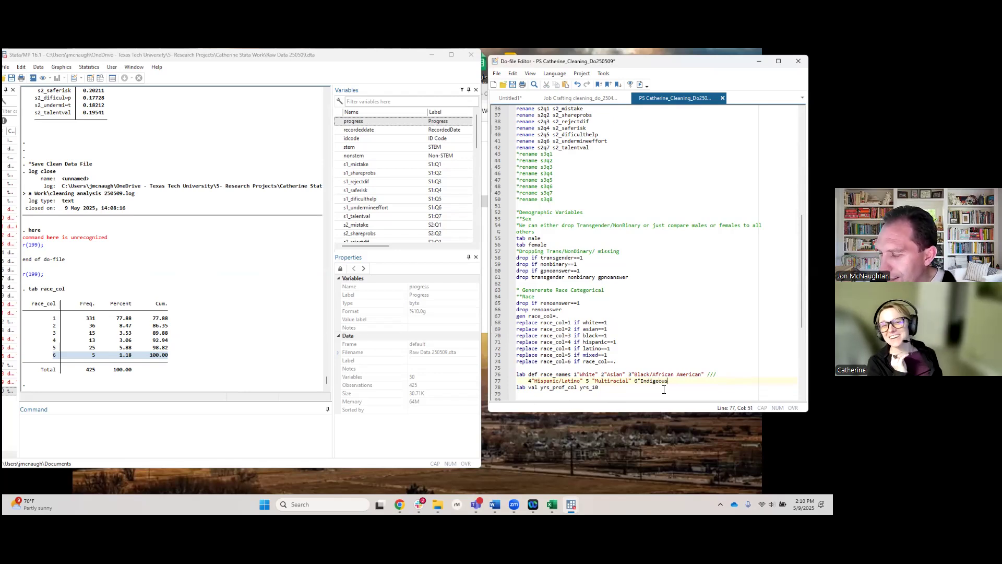
pyautogui.press('BackSpace')
pyautogui.press('BackSpace')
pyautogui.press('BackSpace')
pyautogui.press('BackSpace')
pyautogui.press('BackSpace')
pyautogui.press('BackSpace')
pyautogui.press('BackSpace')
pyautogui.press('BackSpace')
pyautogui.press('BackSpace')
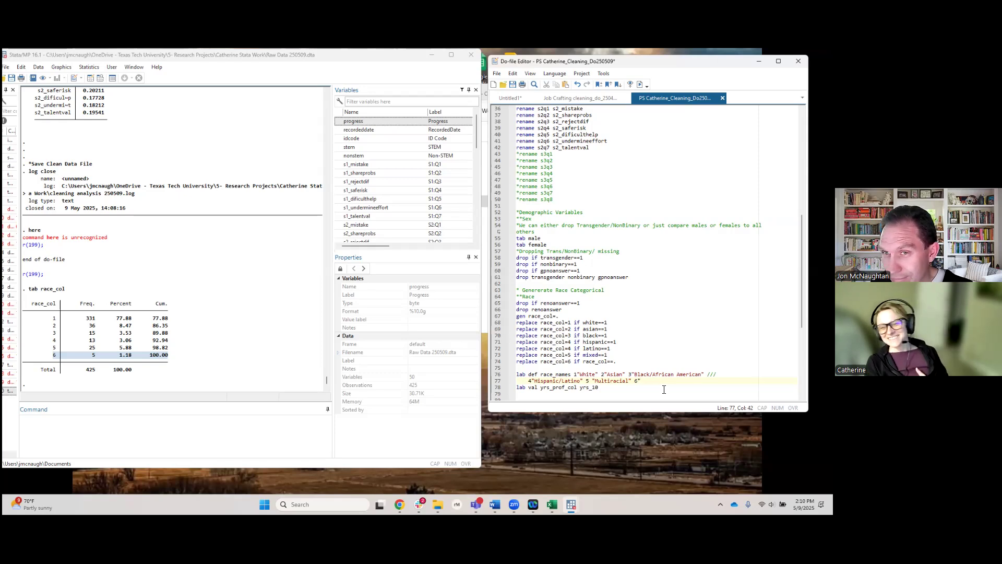
pyautogui.write('Other')
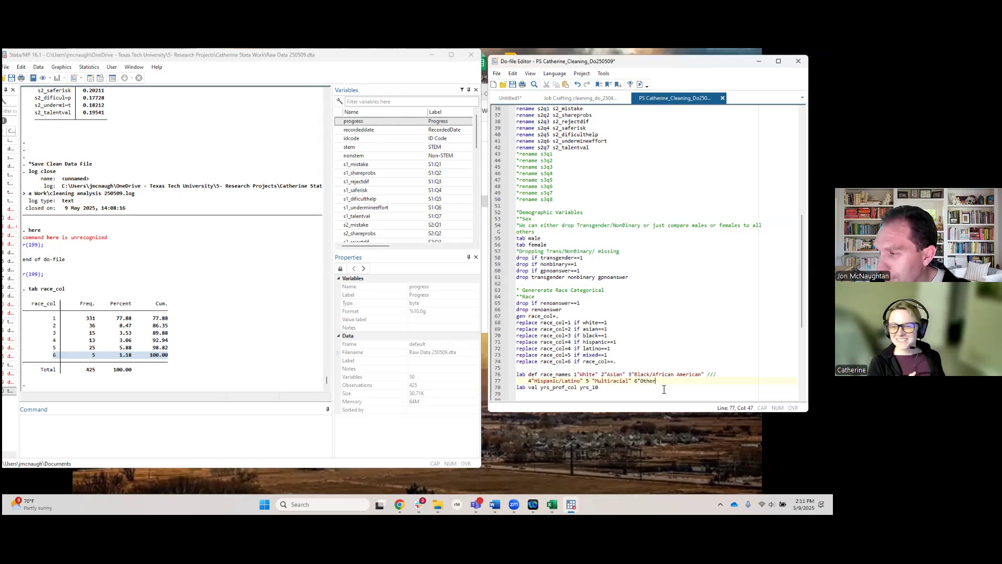
# Replace yrs_prof_col with race_col as the variable in the lab val line
pyautogui.doubleClick(557, 388)
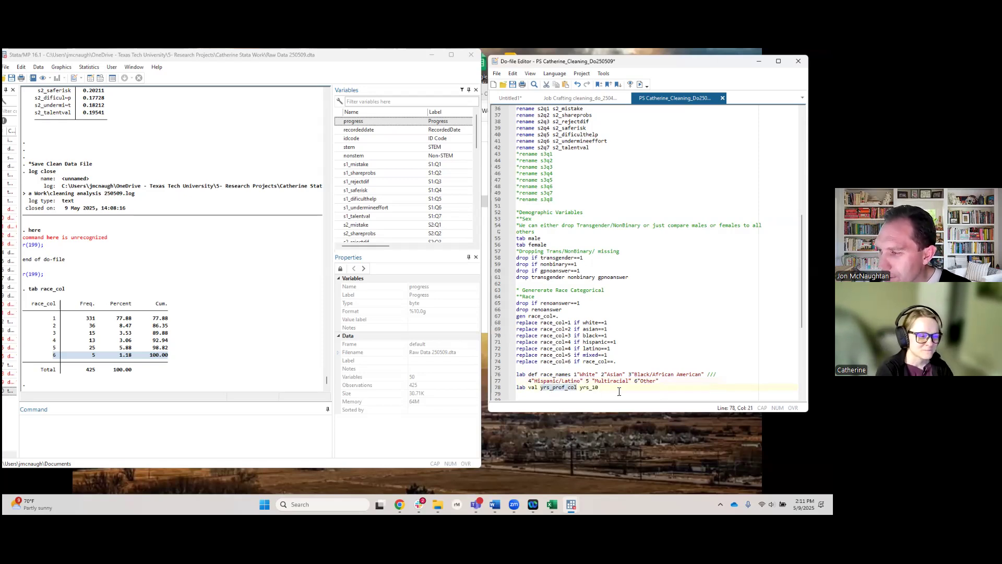
pyautogui.write('racenames')
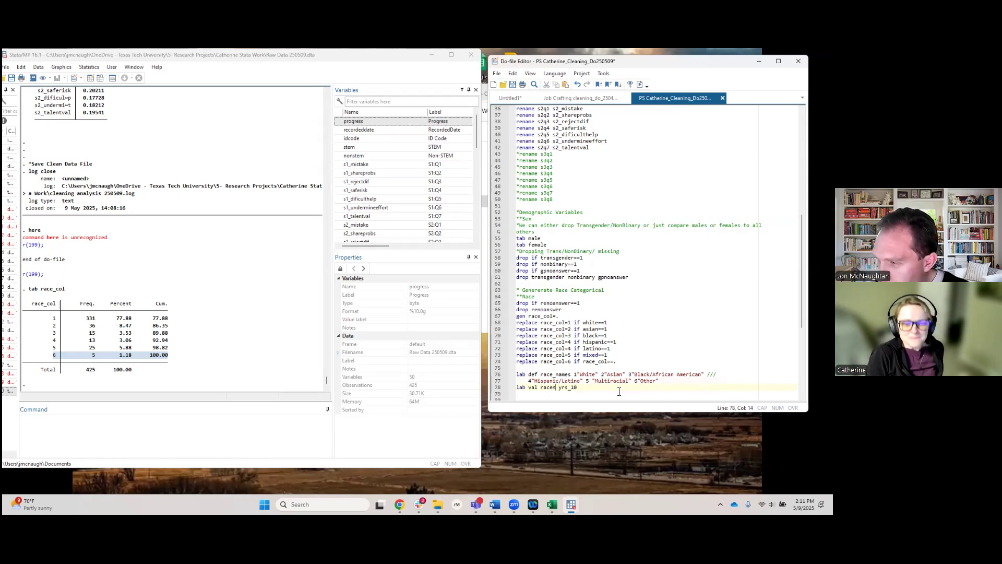
pyautogui.press('BackSpace')
pyautogui.press('BackSpace')
pyautogui.press('BackSpace')
pyautogui.press('BackSpace')
pyautogui.press('BackSpace')
pyautogui.press('BackSpace')
pyautogui.press('BackSpace')
pyautogui.press('BackSpace')
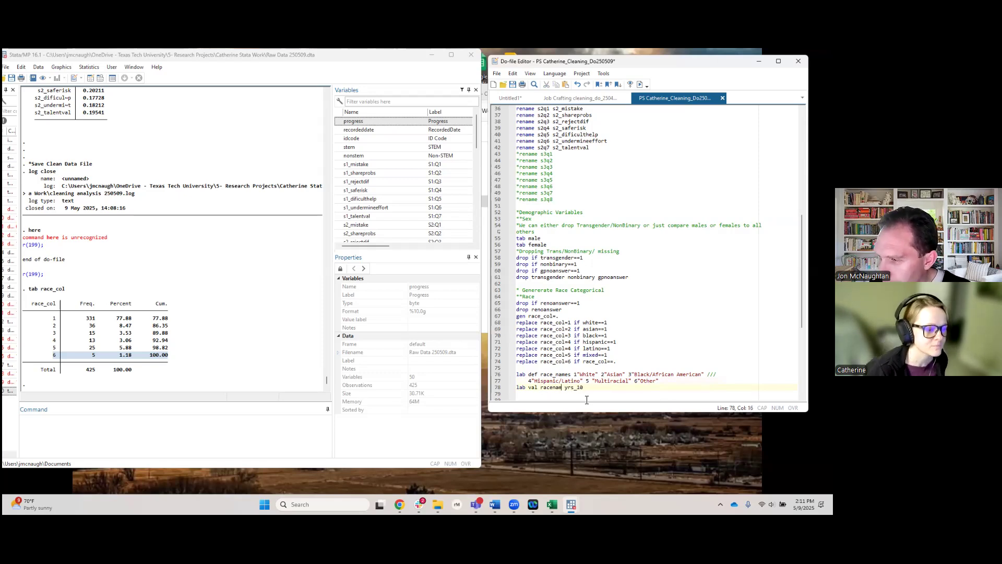
pyautogui.write('ace_col ')
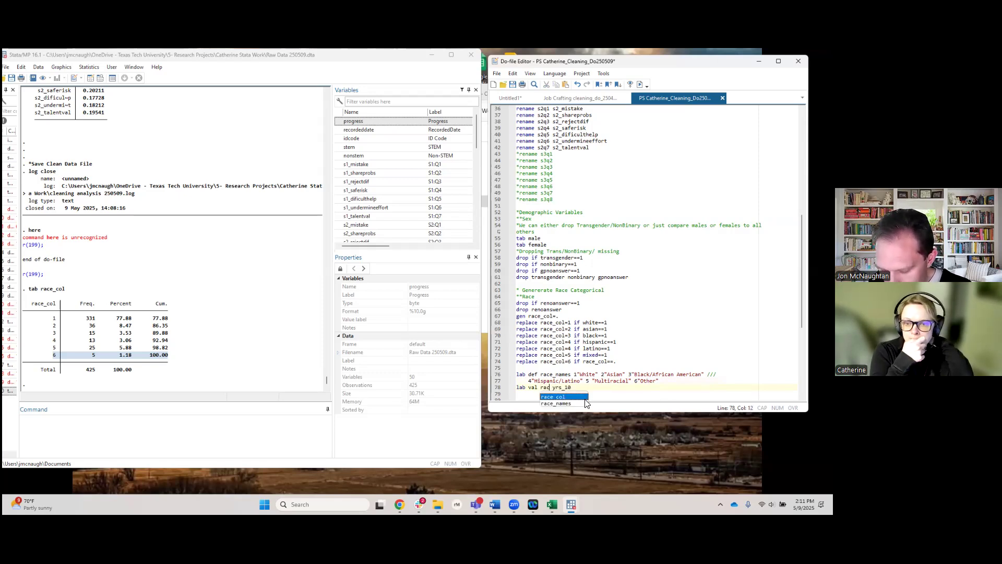
pyautogui.write('race_col r')
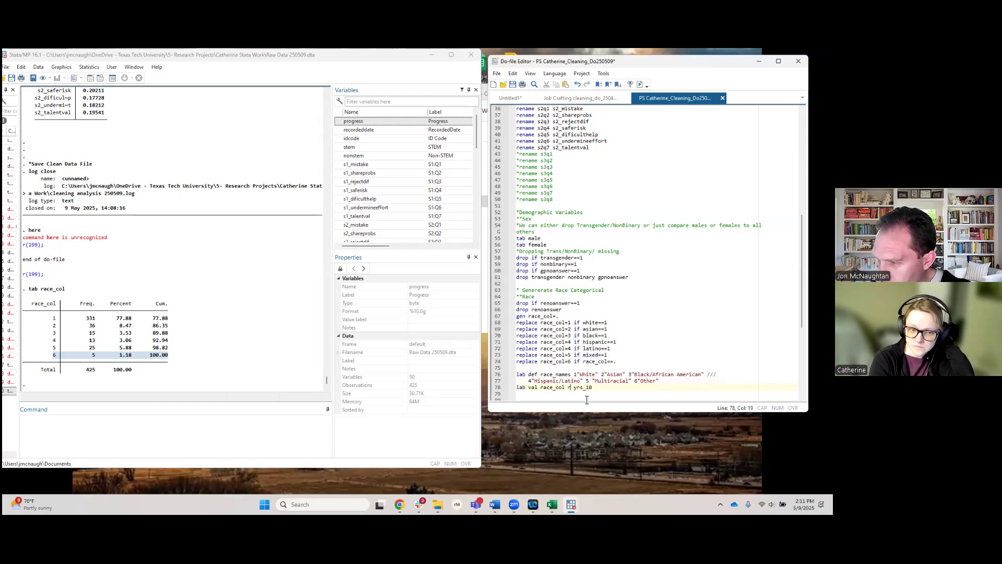
# Enter racenames as the value label after race_col in the lab val line and remove yrs_10
pyautogui.write('na')
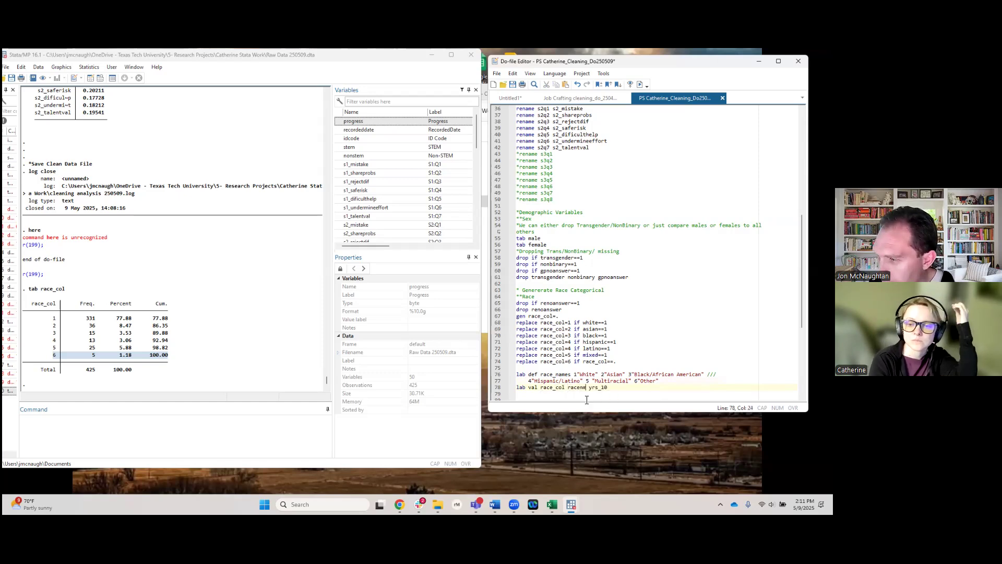
pyautogui.write('mes')
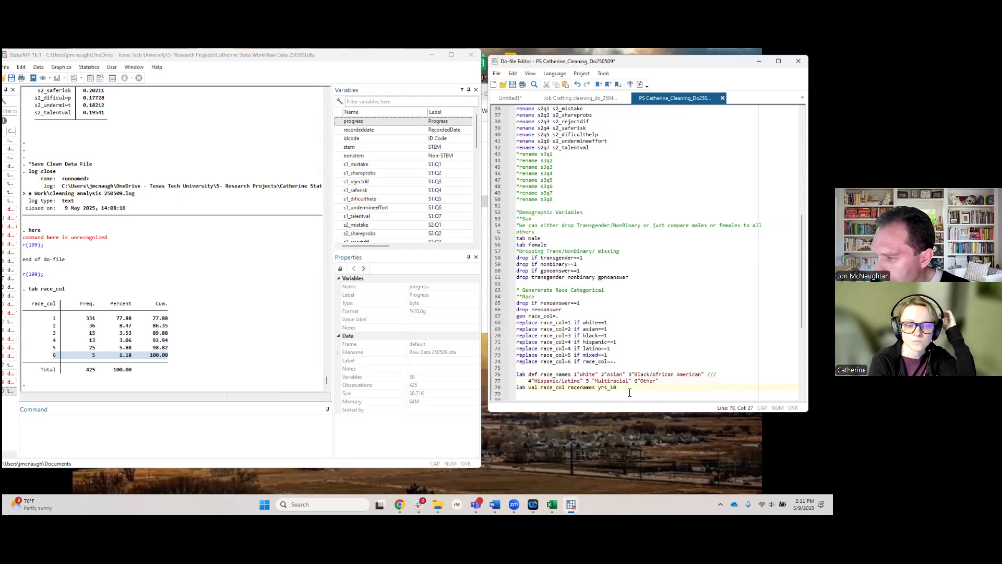
pyautogui.doubleClick(607, 389)
pyautogui.press('BackSpace')
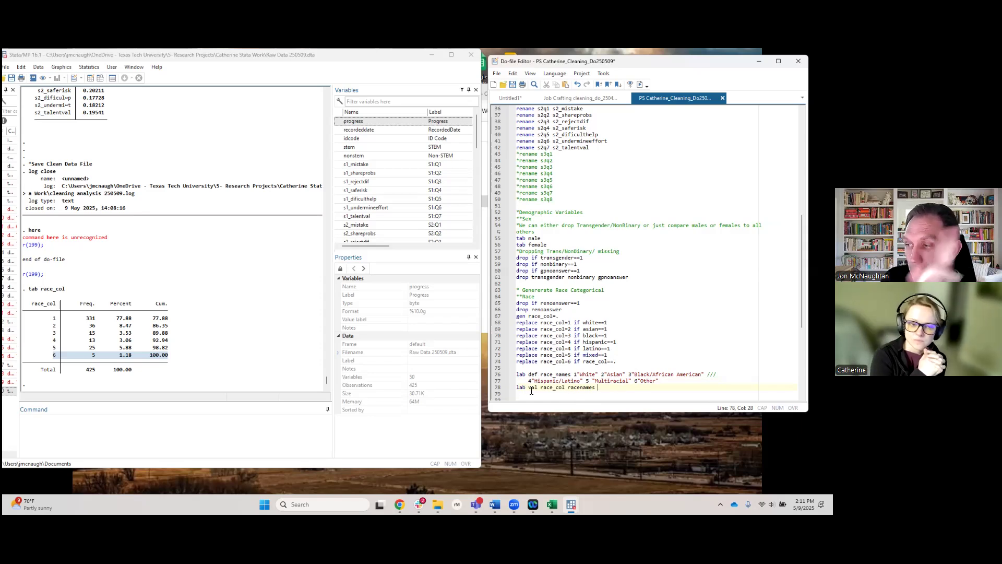
pyautogui.doubleClick(547, 388)
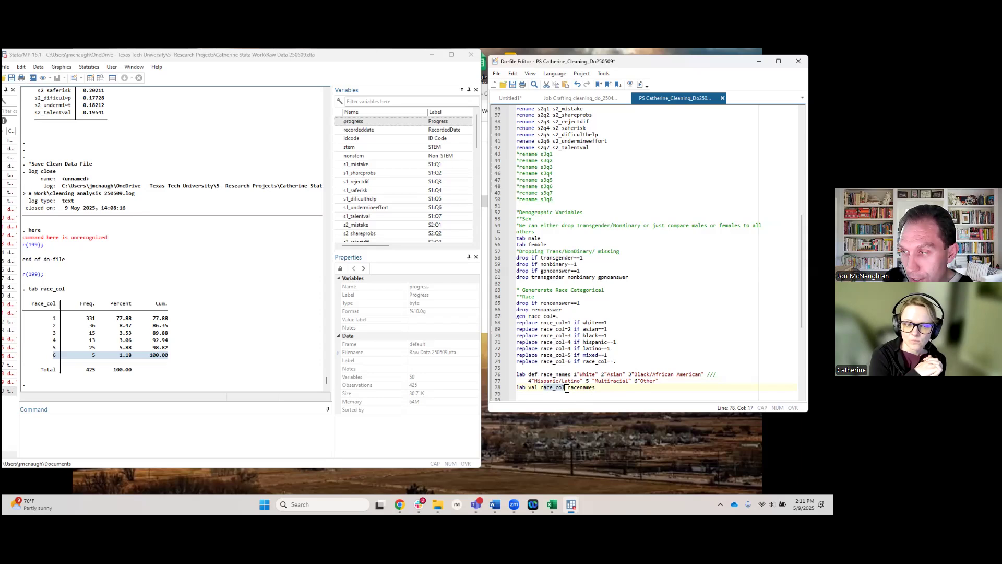
pyautogui.doubleClick(574, 388)
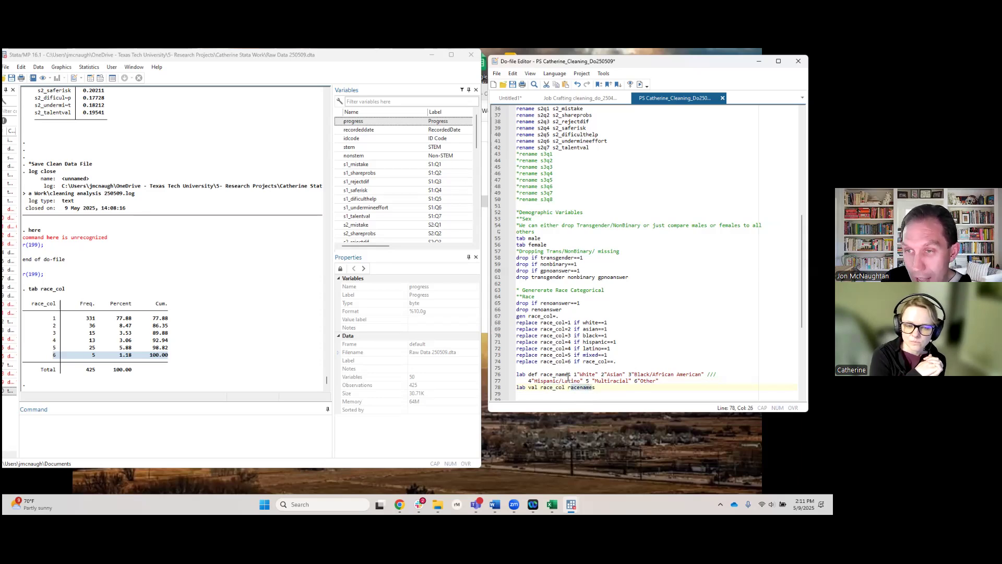
pyautogui.press('Left')
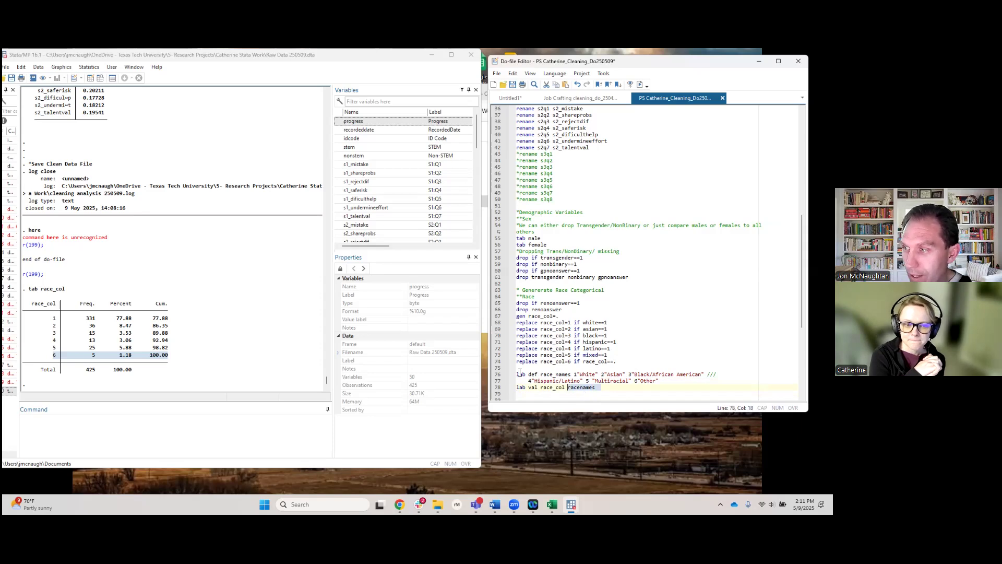
# Run the lab def and lab val lines from the do-file, and tabulate race_col to check its labels
pyautogui.moveTo(497, 375); pyautogui.dragTo(498, 391)
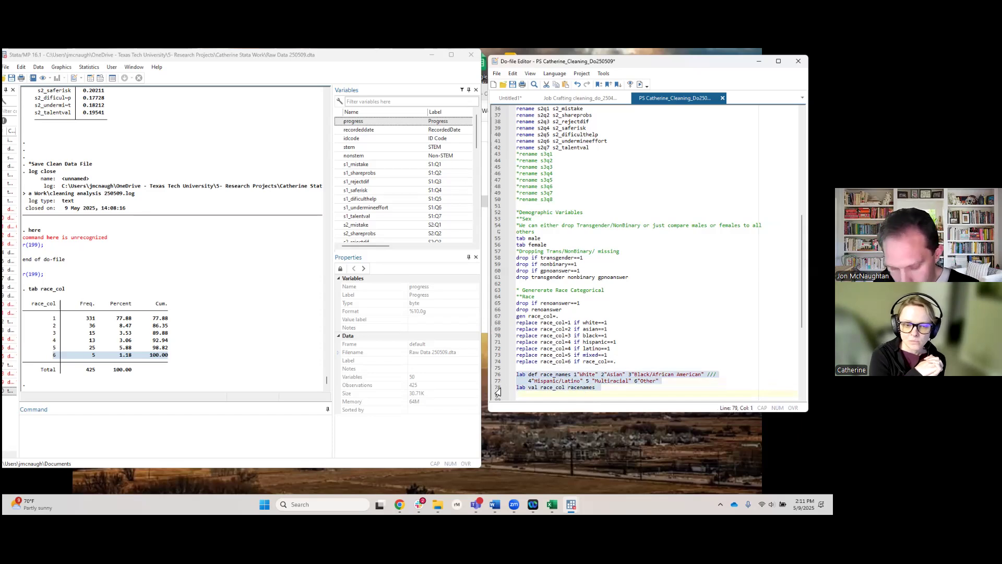
pyautogui.hotkey('ctrl', 'd')
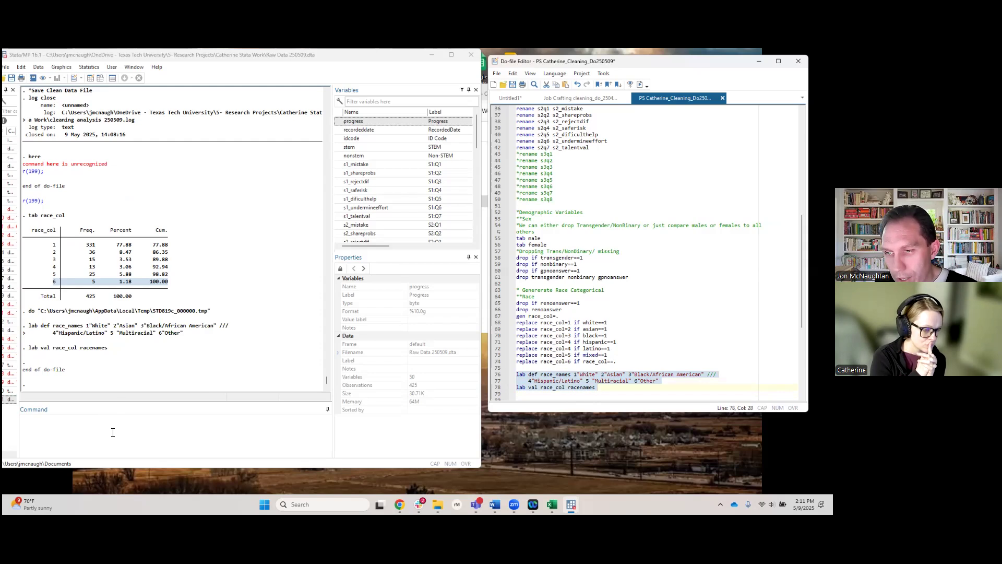
pyautogui.click(112, 432)
pyautogui.press('pageup')
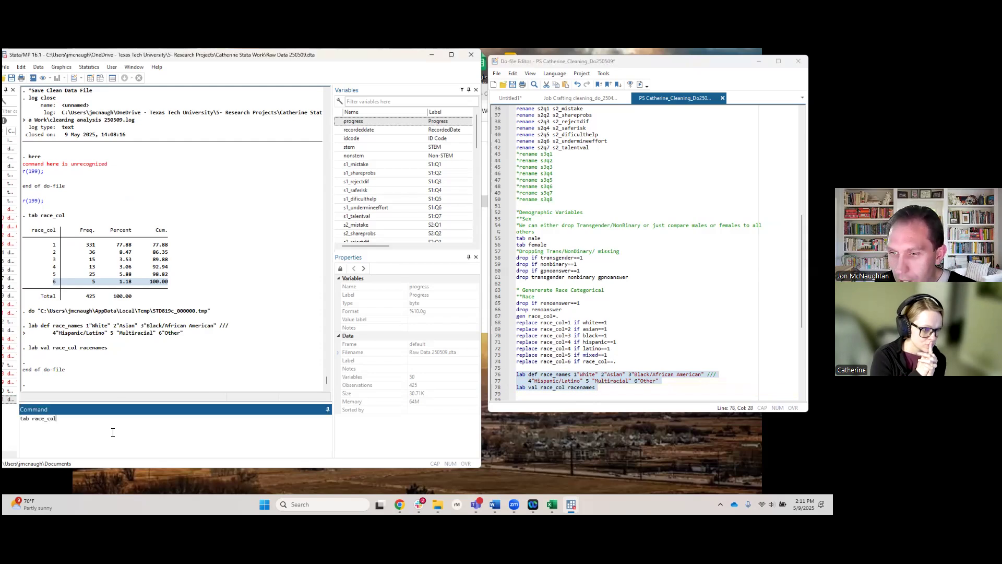
pyautogui.press('Return')
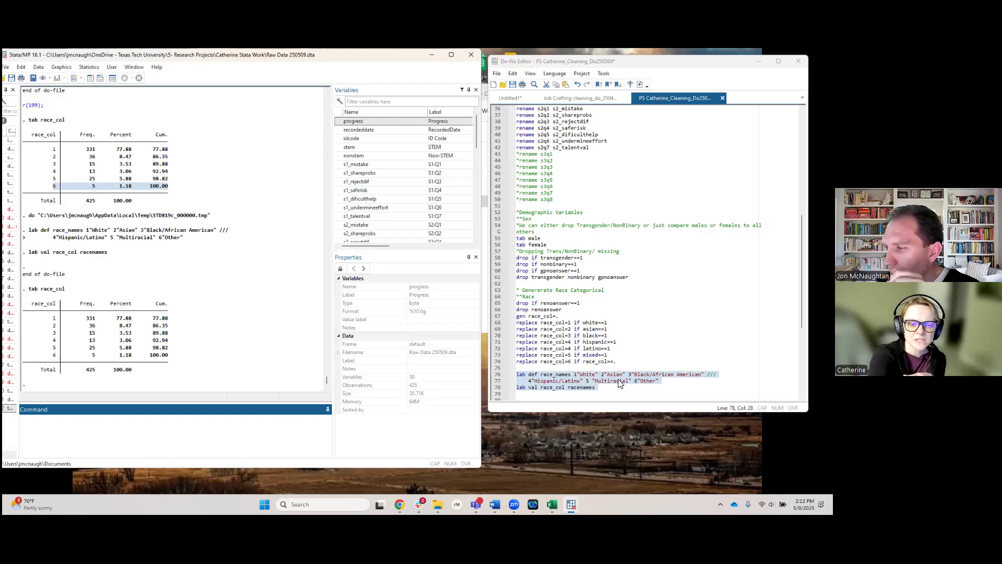
# Correct the label name in the lab val line to race_names and rerun that line
pyautogui.click(580, 387)
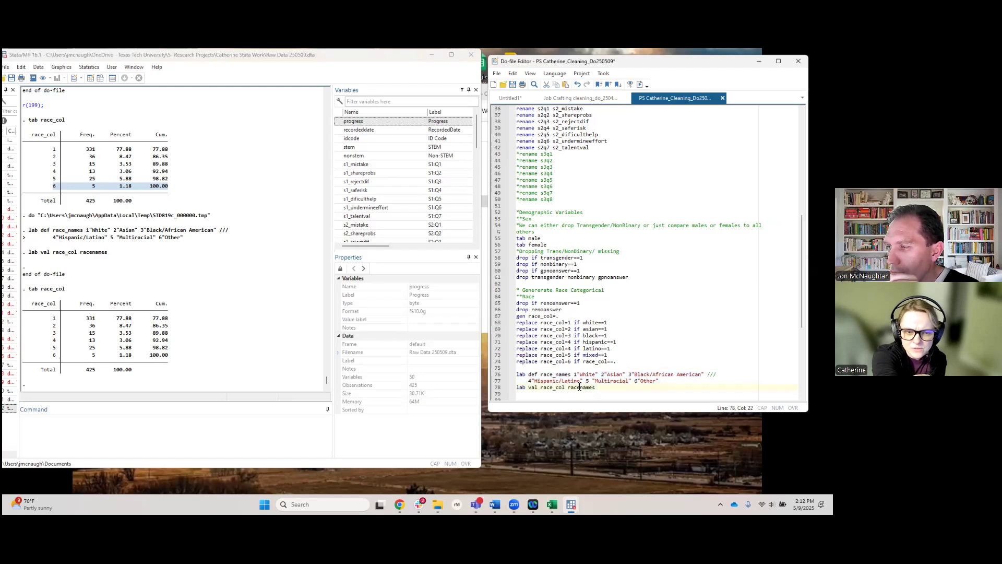
pyautogui.write('-')
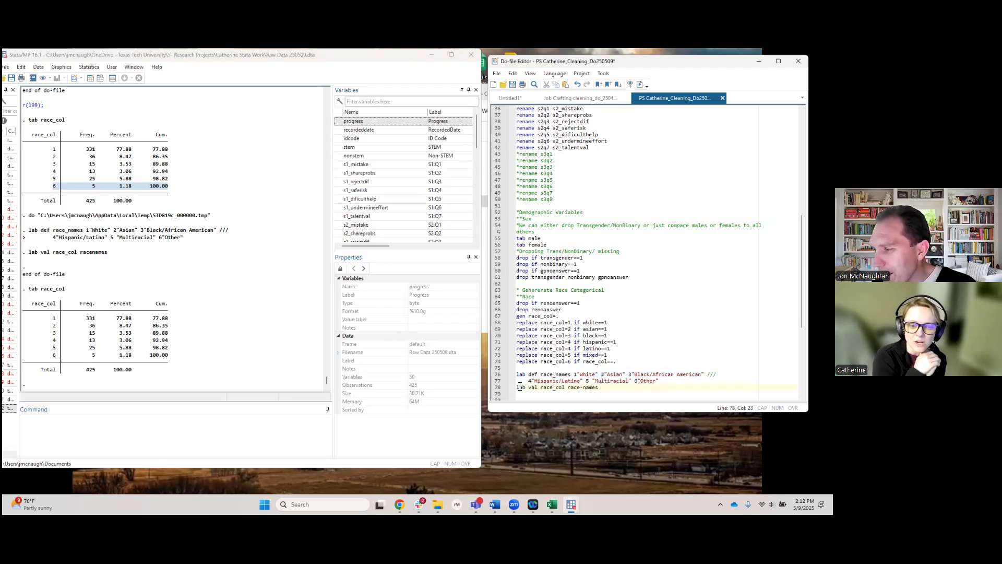
pyautogui.press('BackSpace')
pyautogui.write('_')
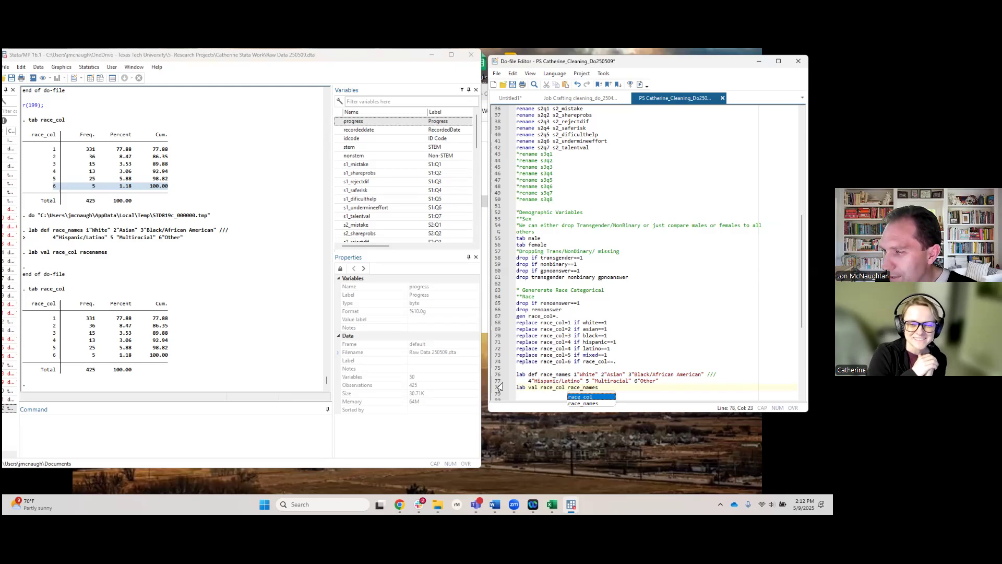
pyautogui.click(499, 392)
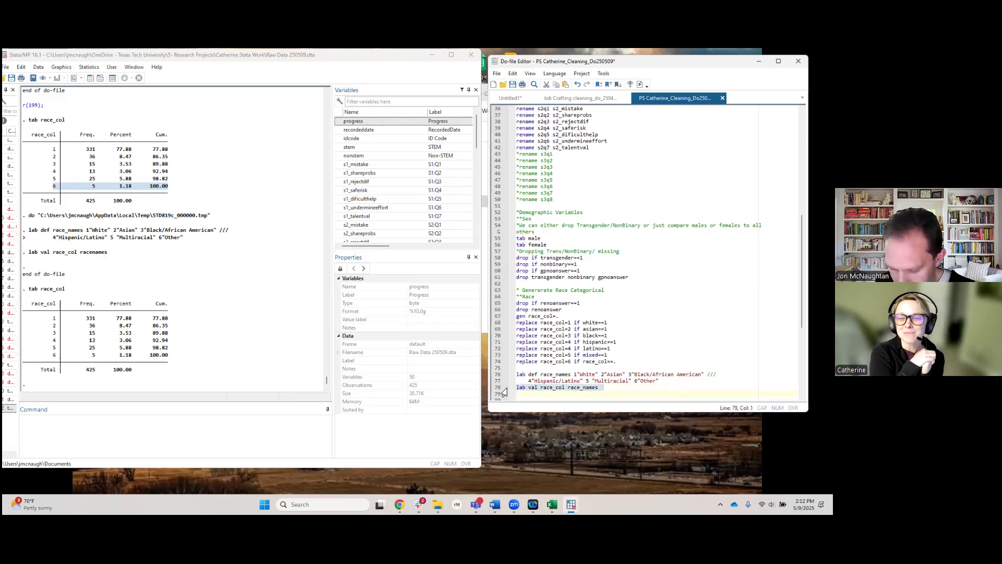
pyautogui.hotkey('ctrl', 'd')
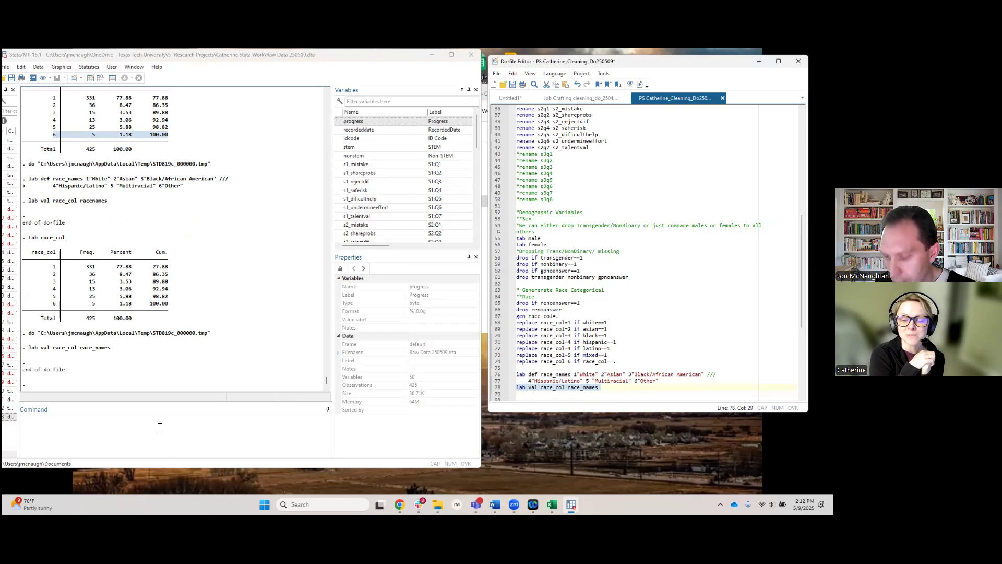
# Tabulate race_col again to check the category labels
pyautogui.click(159, 427)
pyautogui.press('pageup')
pyautogui.press('pageup')
pyautogui.press('Return')
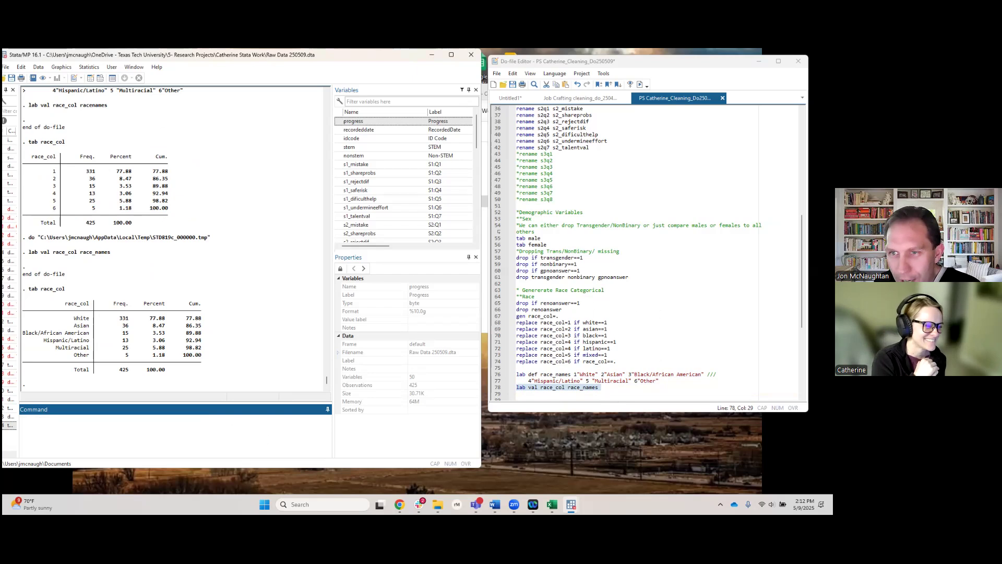
# Find the variable dq3a below the race indicators in the variable list and tabulate it
pyautogui.click(558, 316)
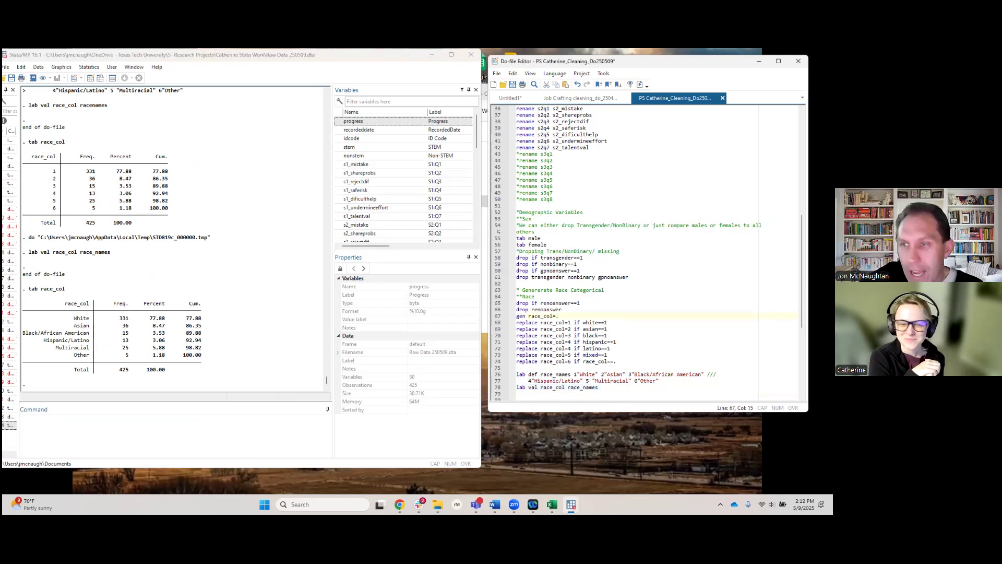
pyautogui.scroll(6, 127, 206)
pyautogui.scroll(7, 127, 206)
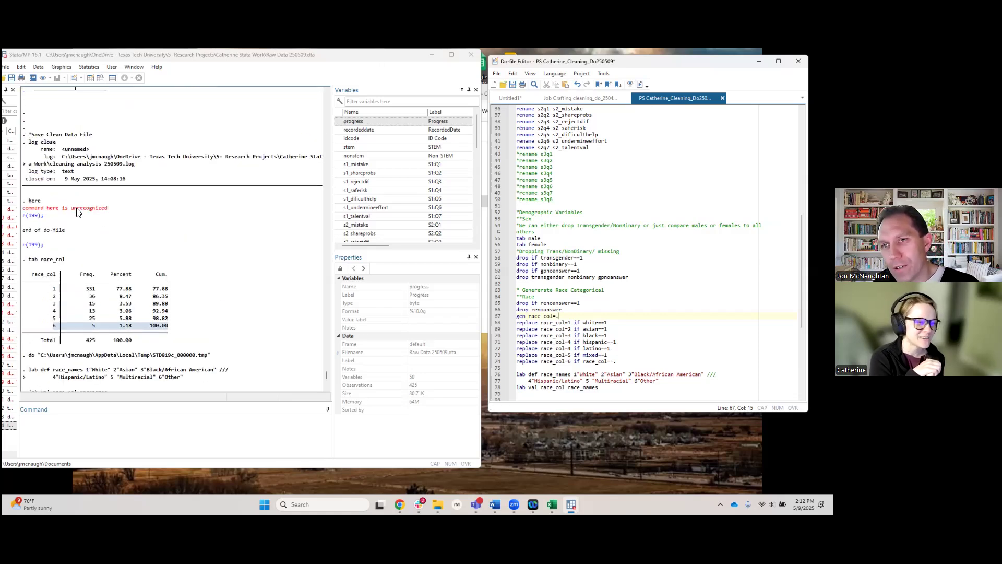
pyautogui.scroll(-4, 593, 251)
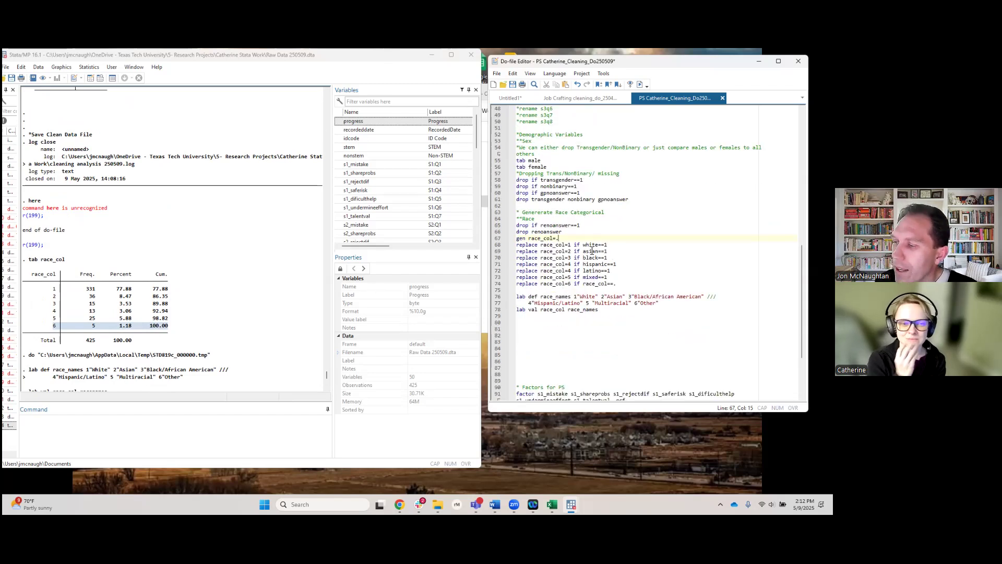
pyautogui.scroll(-1, 592, 252)
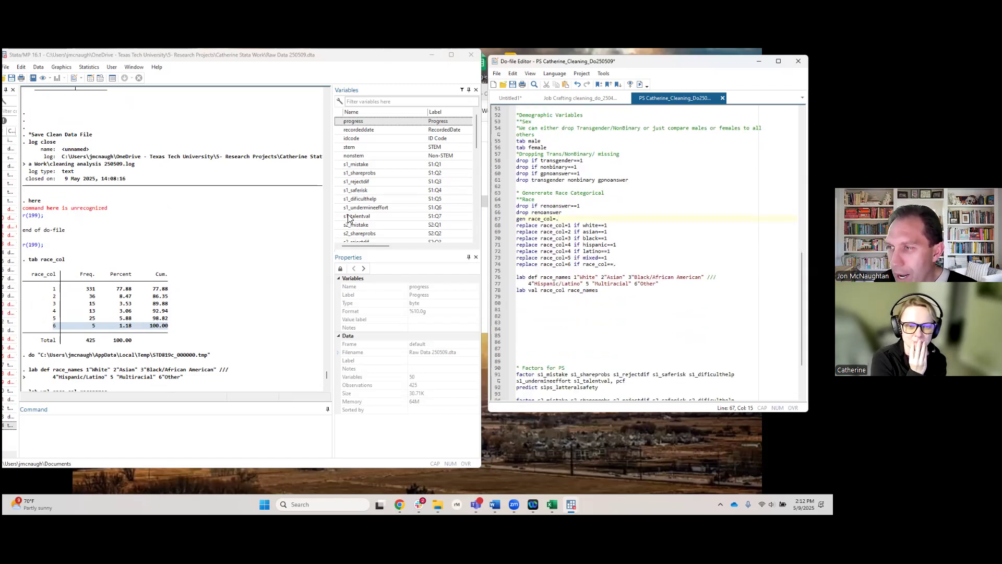
pyautogui.scroll(-4, 358, 207)
pyautogui.scroll(-4, 360, 206)
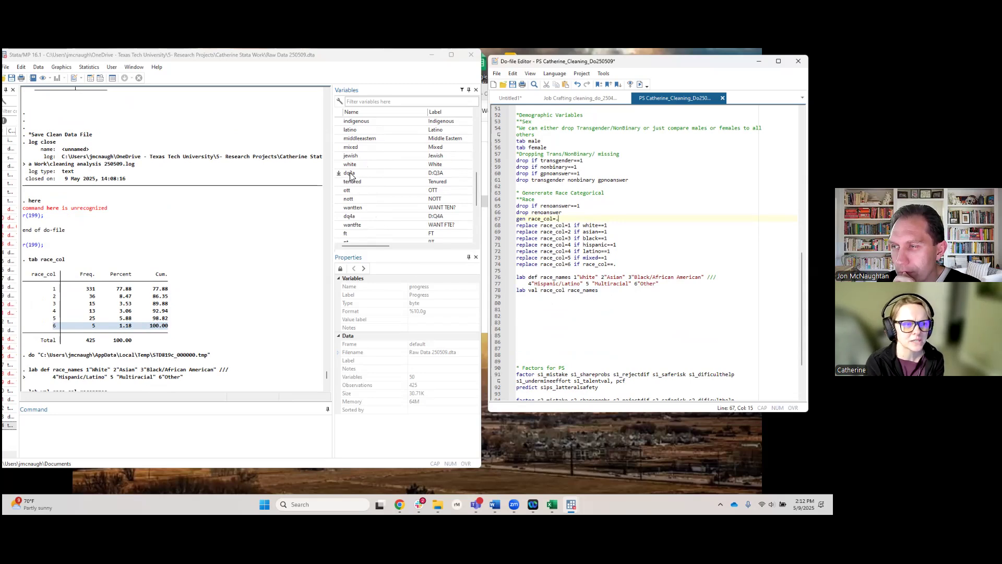
pyautogui.click(160, 432)
pyautogui.write('tab')
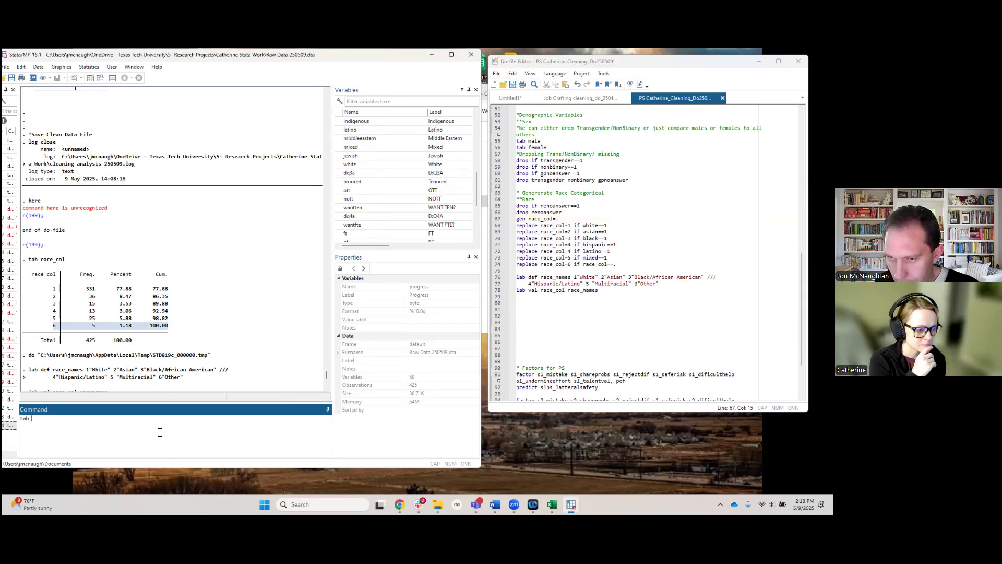
pyautogui.click(345, 174)
pyautogui.press('Return')
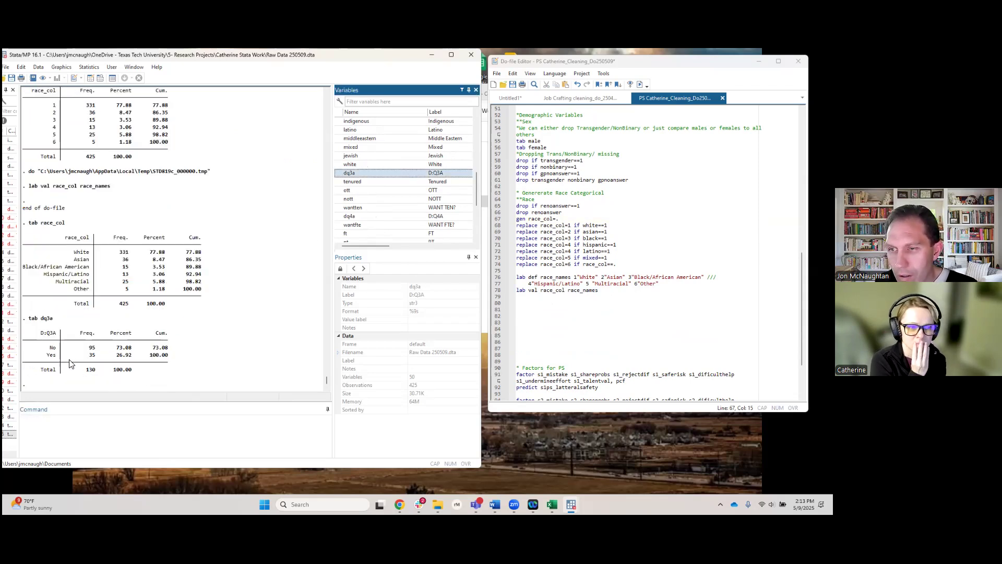
# Insert the variable name dq3a into the Stata command line without running it
pyautogui.scroll(1, 407, 201)
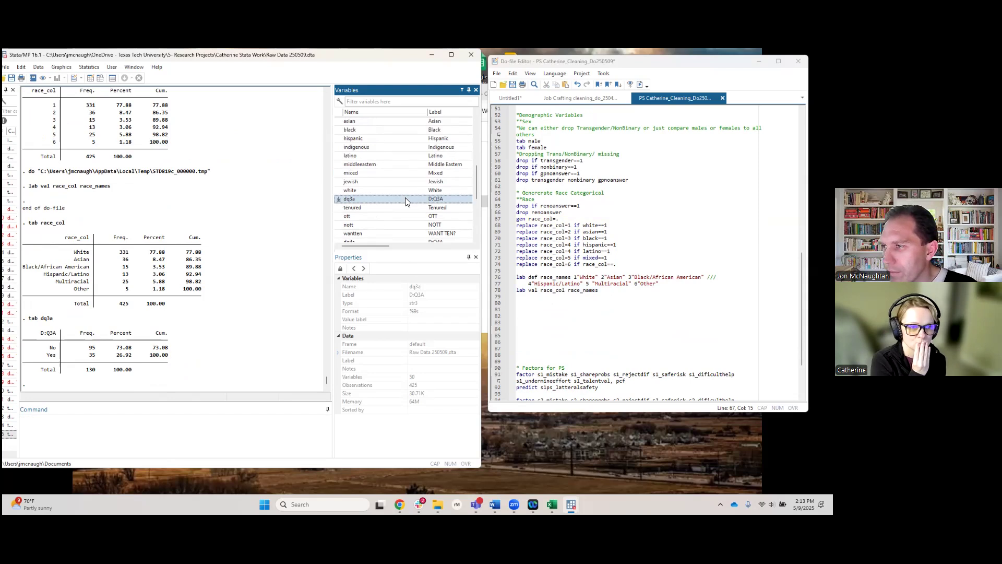
pyautogui.scroll(1, 405, 201)
pyautogui.click(349, 226)
pyautogui.rightClick(25, 420)
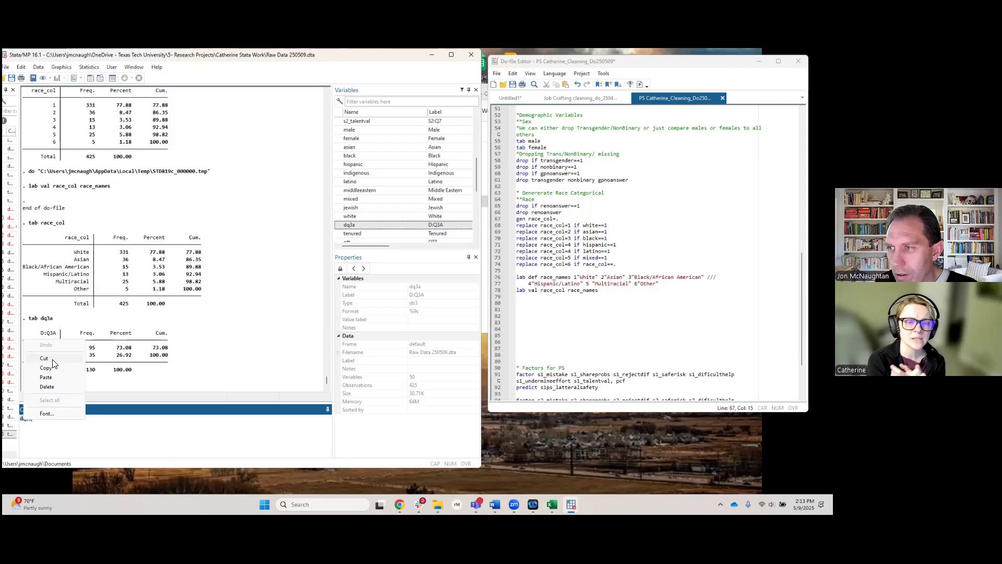
pyautogui.click(194, 431)
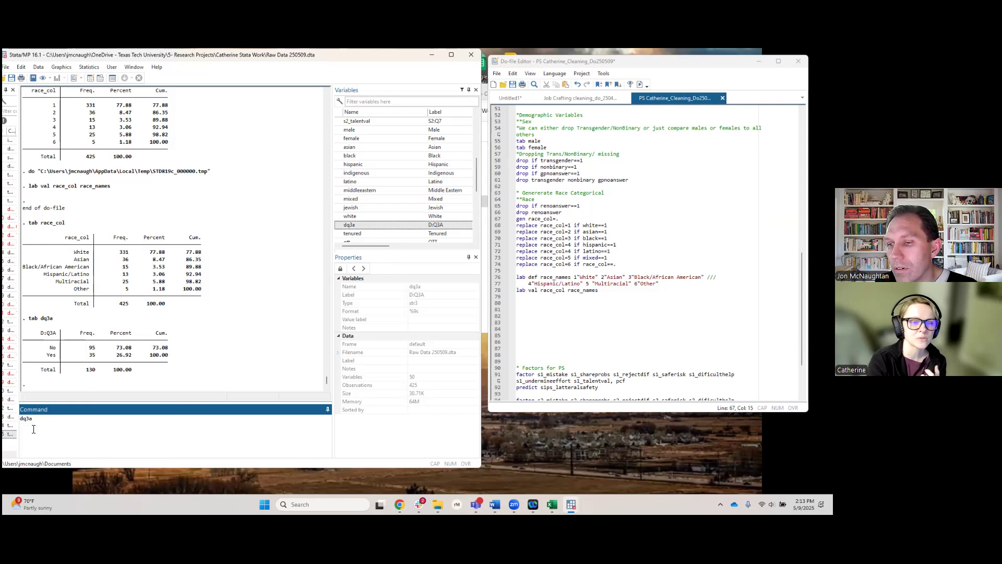
# Open a new comment line in the do-file, separated by a blank line from the lab val race_col command
pyautogui.click(610, 294)
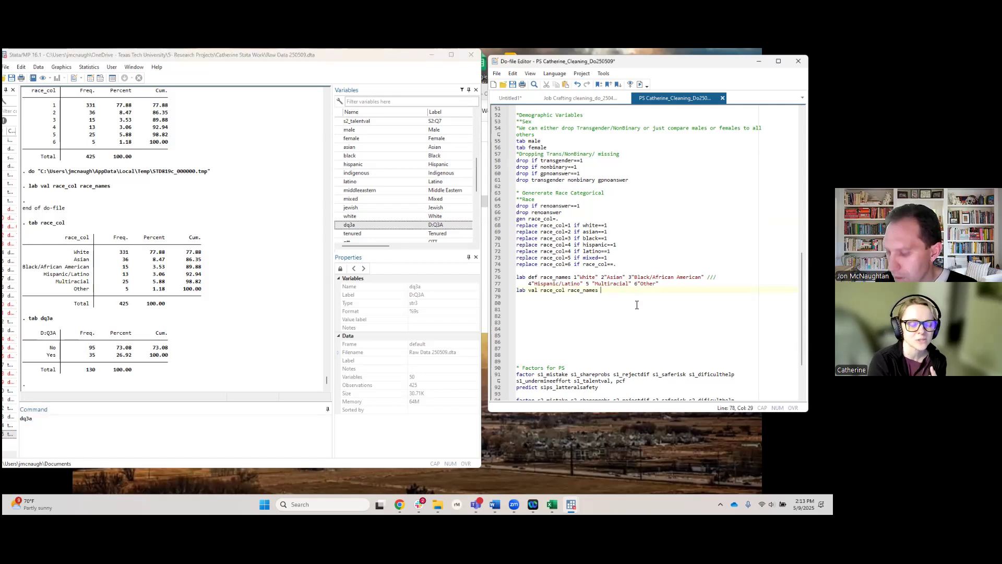
pyautogui.press('Return')
pyautogui.press('Return')
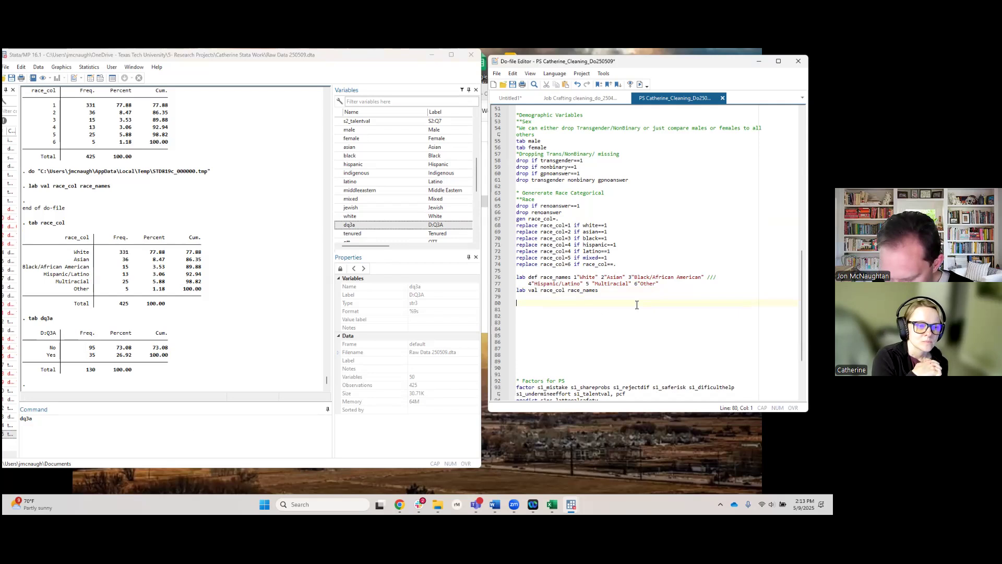
pyautogui.write('*')
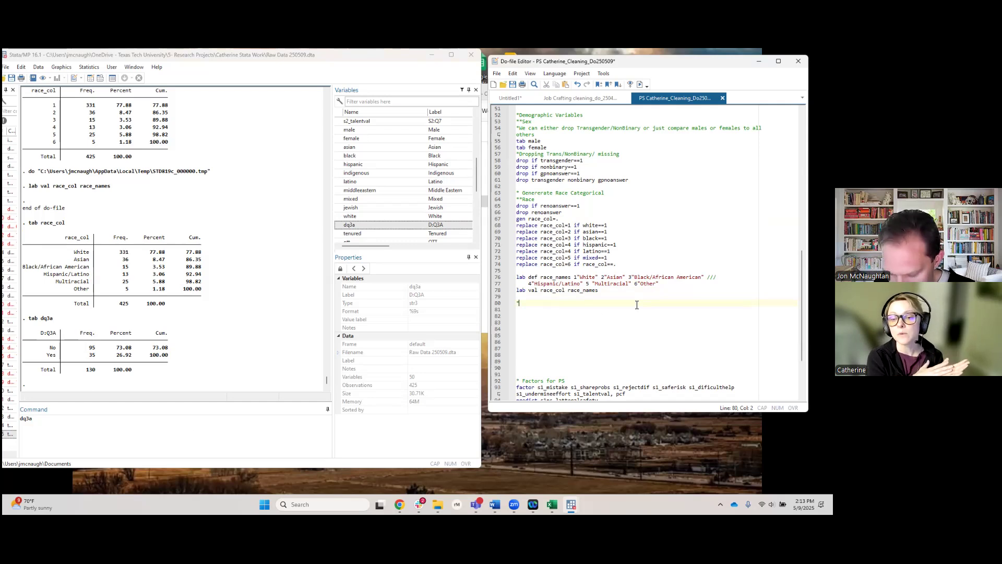
pyautogui.write('Want Faull')
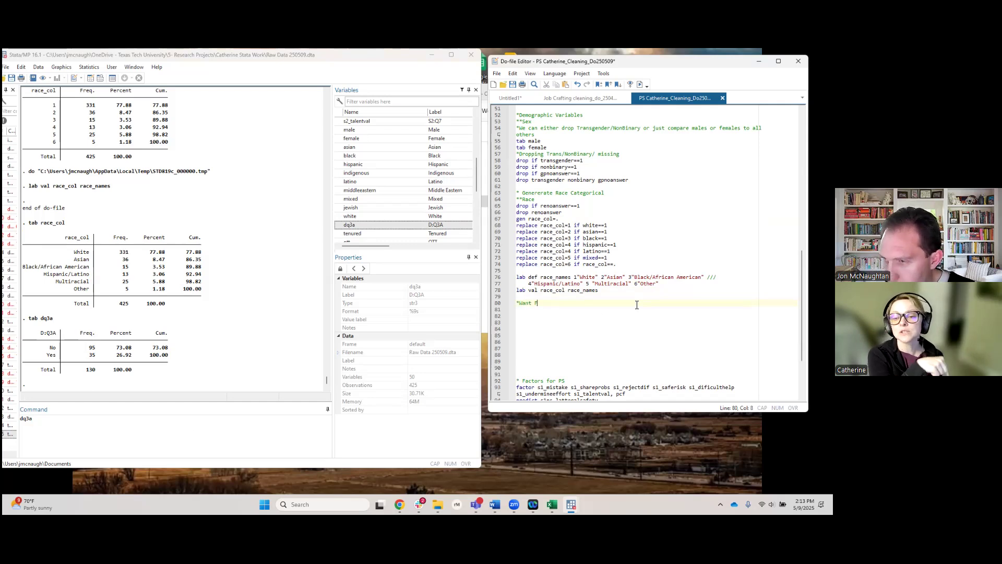
pyautogui.press('BackSpace')
pyautogui.press('BackSpace')
pyautogui.press('BackSpace')
pyautogui.press('BackSpace')
pyautogui.write('ill t')
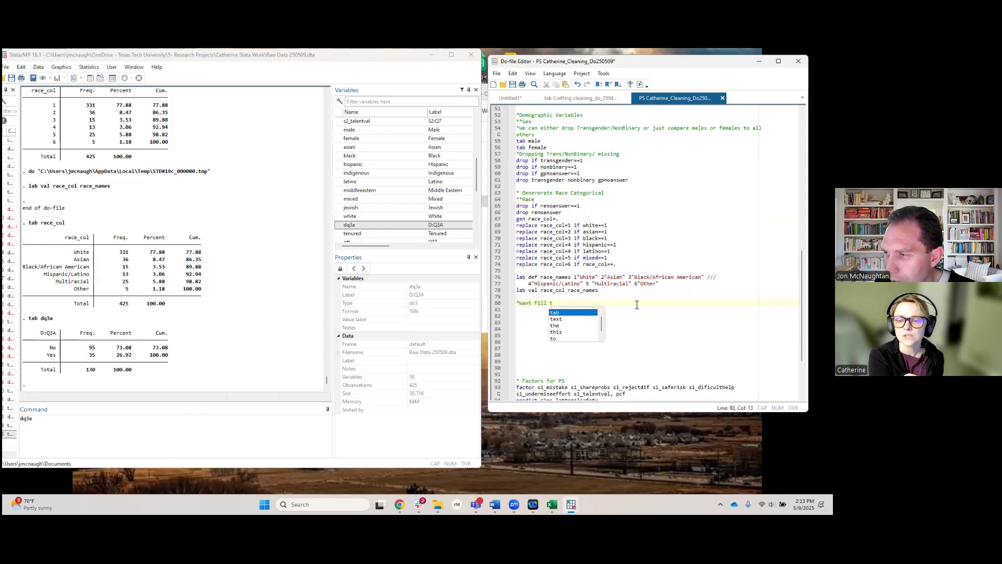
pyautogui.press('BackSpace')
pyautogui.press('BackSpace')
pyautogui.press('BackSpace')
pyautogui.press('BackSpace')
pyautogui.press('BackSpace')
pyautogui.press('BackSpace')
pyautogui.press('BackSpace')
pyautogui.press('BackSpace')
pyautogui.press('BackSpace')
pyautogui.press('BackSpace')
pyautogui.press('BackSpace')
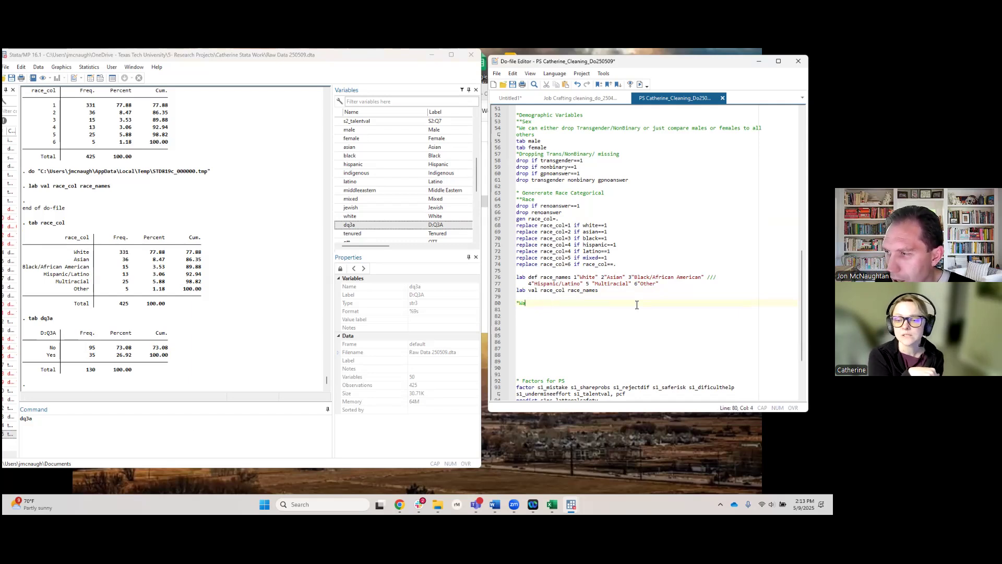
# Word the new comment as "Sub Question- Want to Be on Tenured Track"
pyautogui.write('Sub Question')
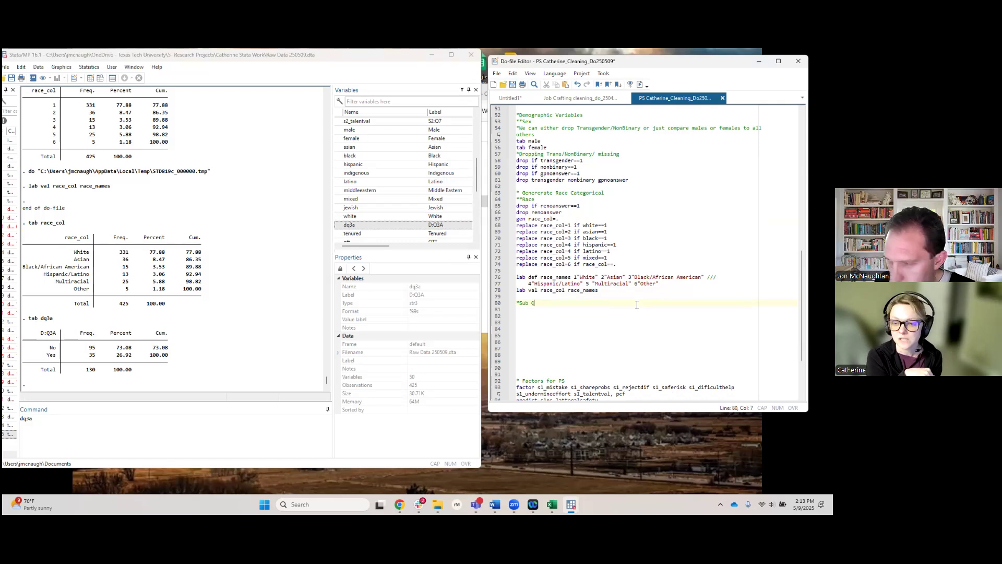
pyautogui.press('Return')
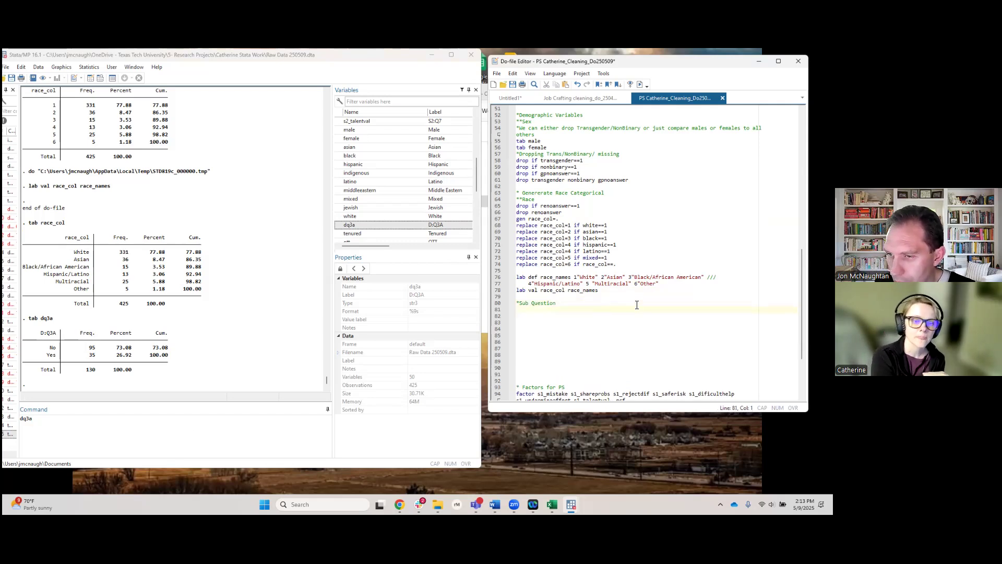
pyautogui.click(562, 304)
pyautogui.write('- Wa')
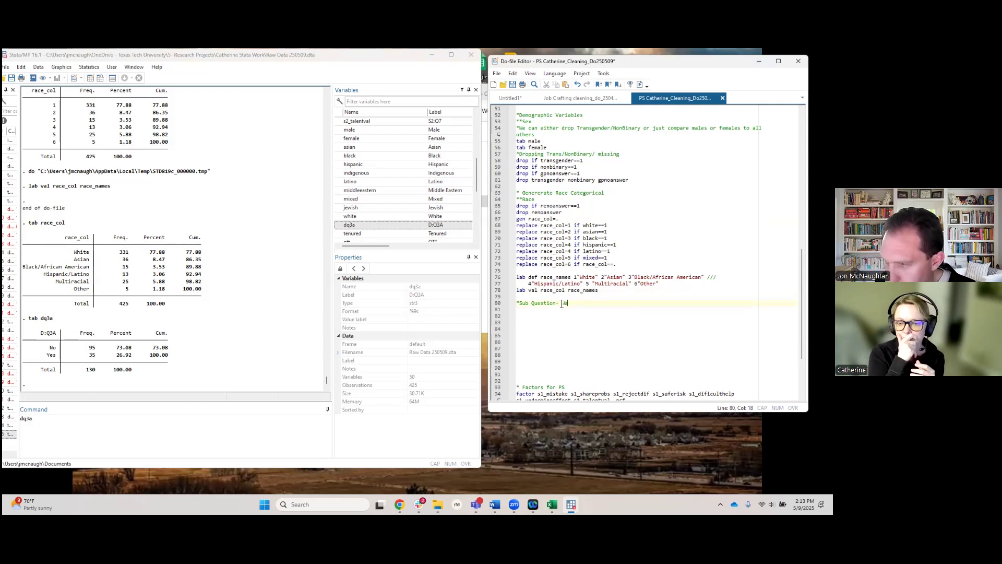
pyautogui.write('nt to Be on ')
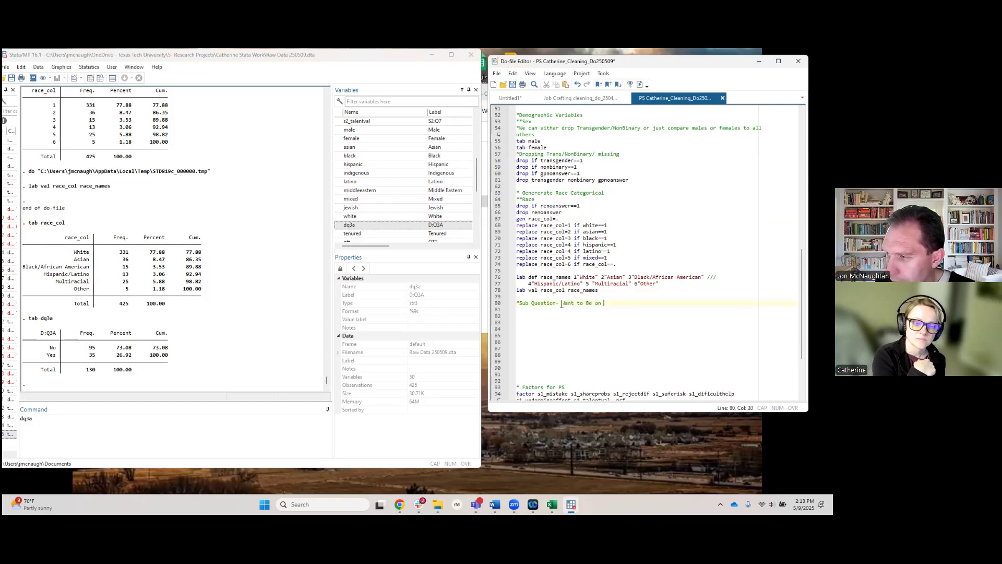
pyautogui.write('Tenured Track')
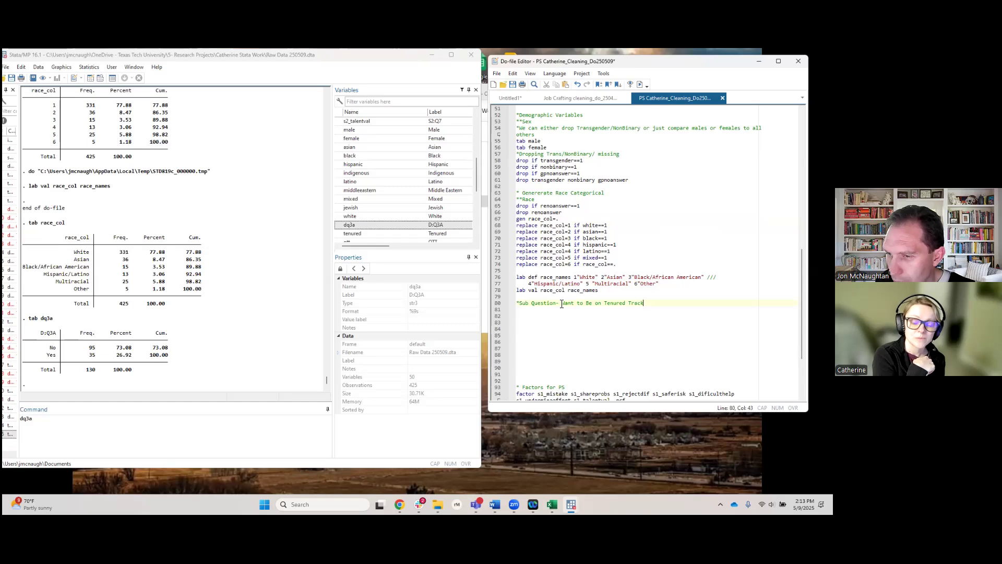
# Add the command rename dq3a want_tenure below the tenure track comment and run that line
pyautogui.press('Return')
pyautogui.write('rename')
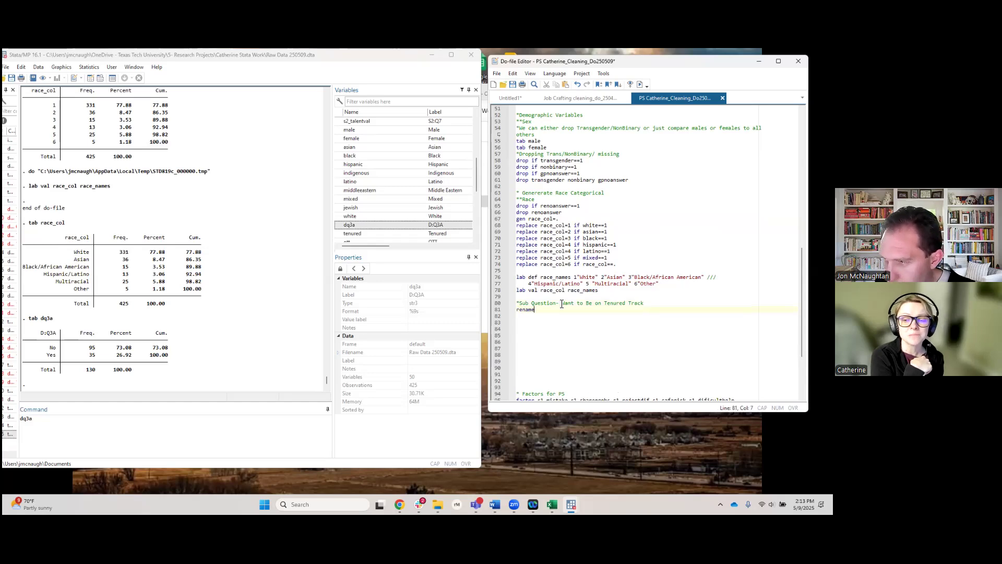
pyautogui.write(' dq3a')
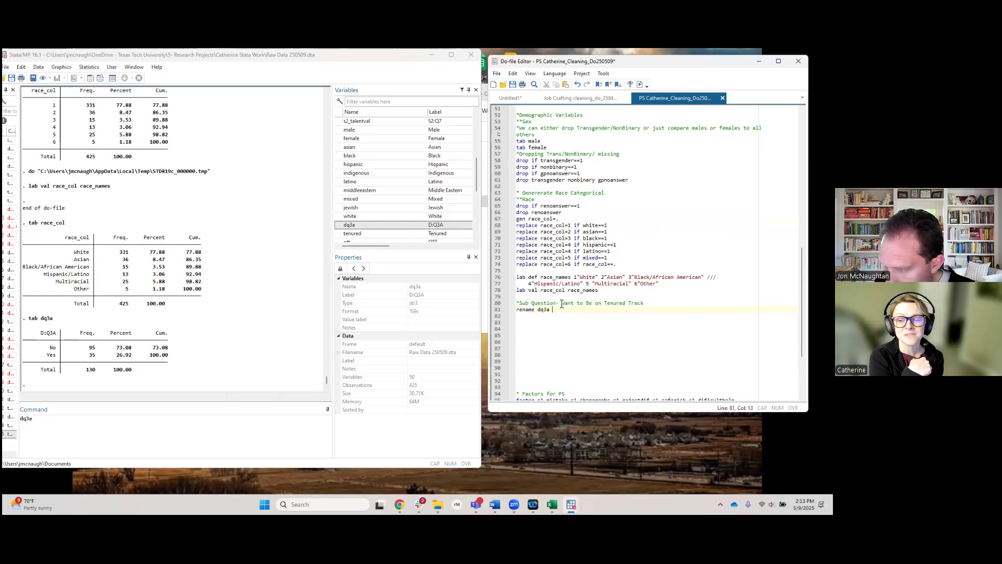
pyautogui.write(' want_tenure')
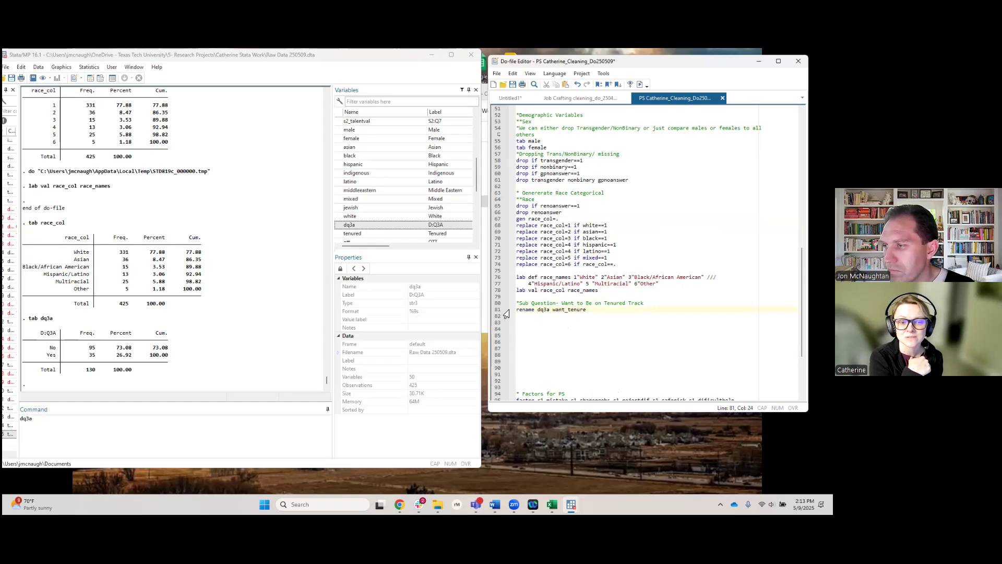
pyautogui.click(505, 311)
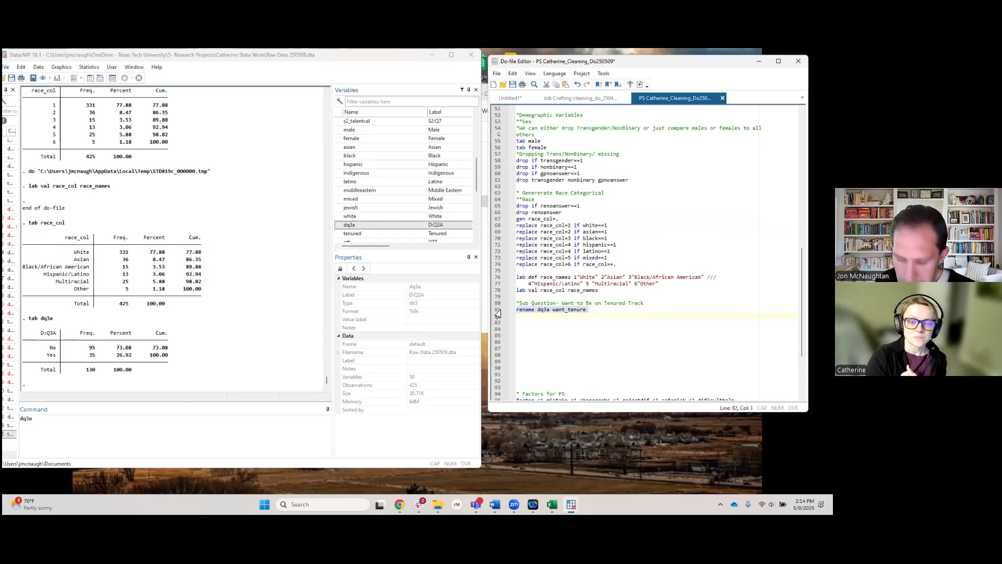
pyautogui.hotkey('ctrl', 'd')
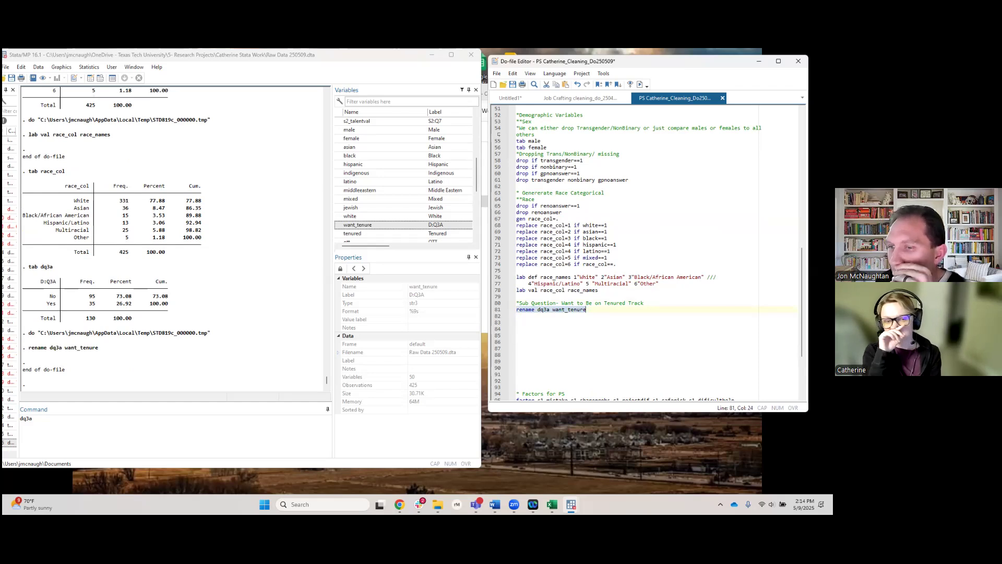
pyautogui.click(606, 315)
pyautogui.press('Return')
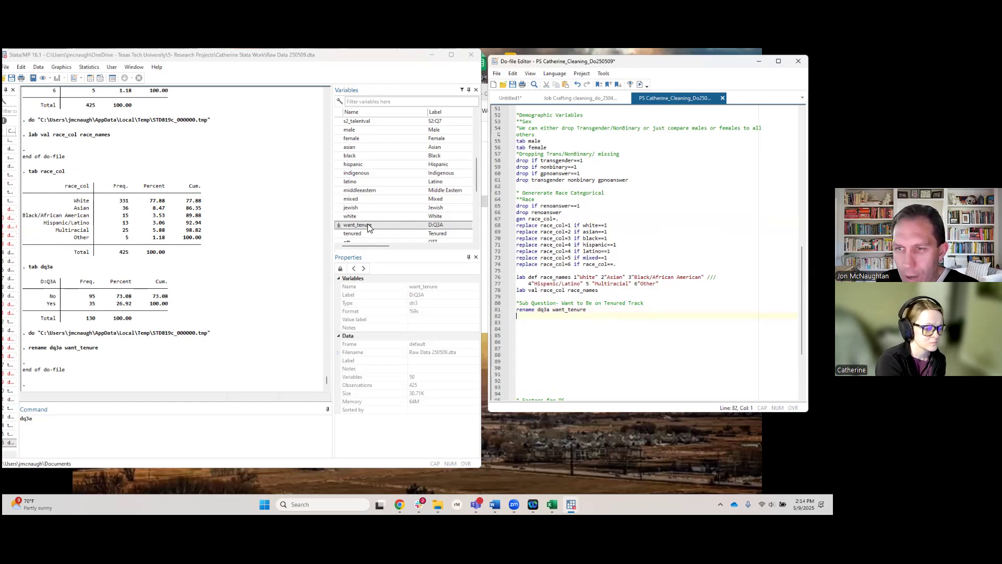
# Find the variable wantfte below the tenure variables and tabulate it
pyautogui.scroll(-2, 386, 224)
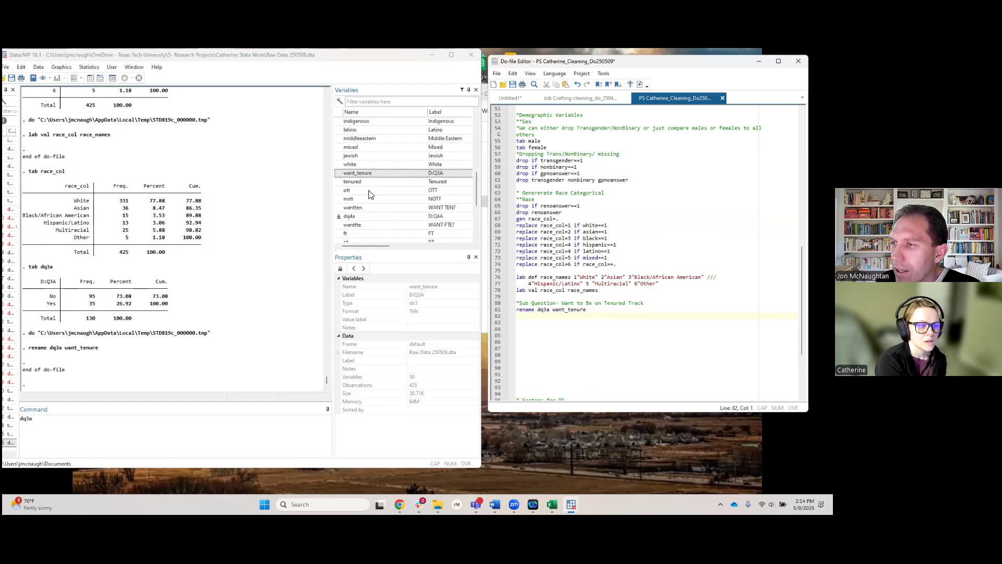
pyautogui.click(555, 323)
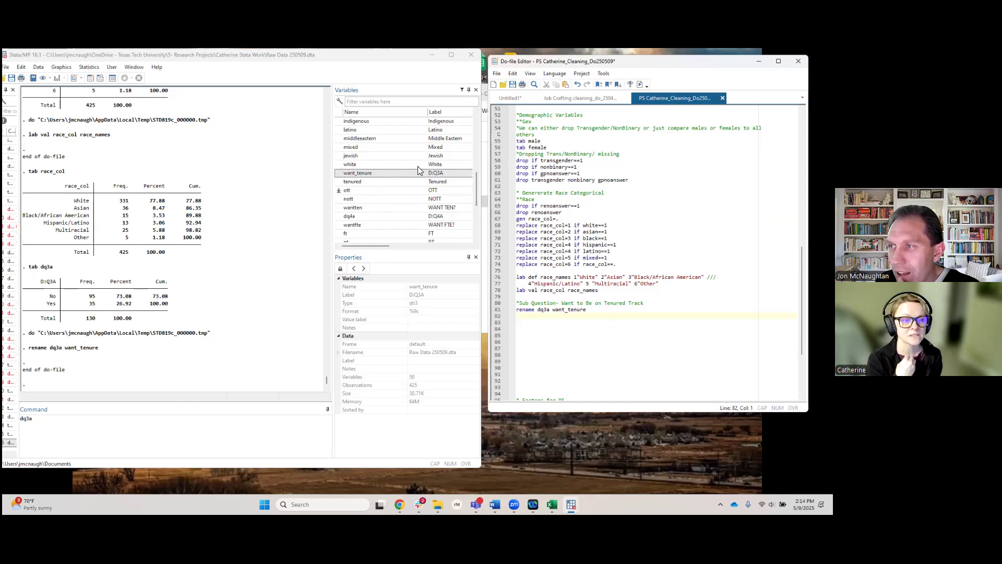
pyautogui.click(563, 313)
pyautogui.click(356, 226)
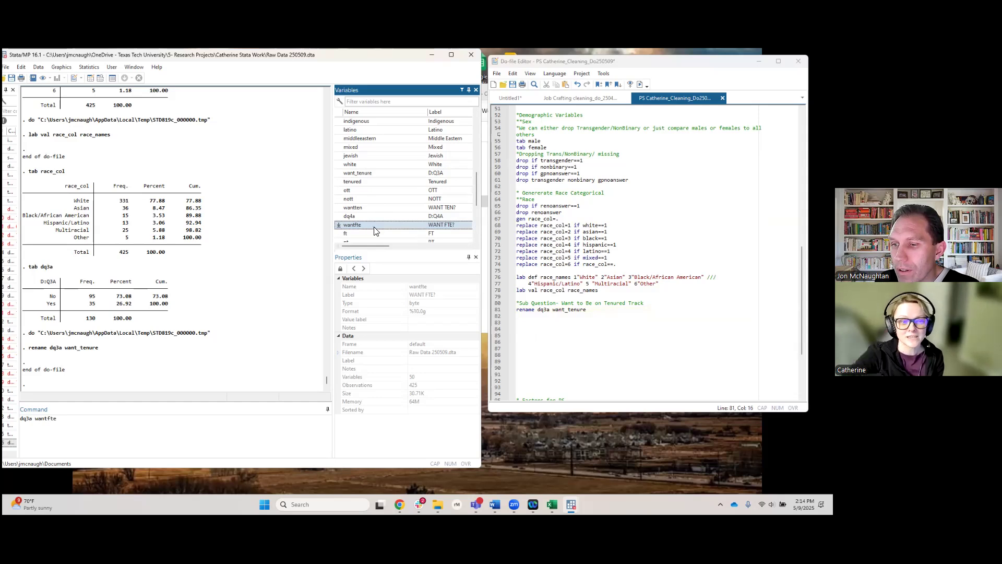
pyautogui.doubleClick(27, 421)
pyautogui.write('tab')
pyautogui.press('Return')
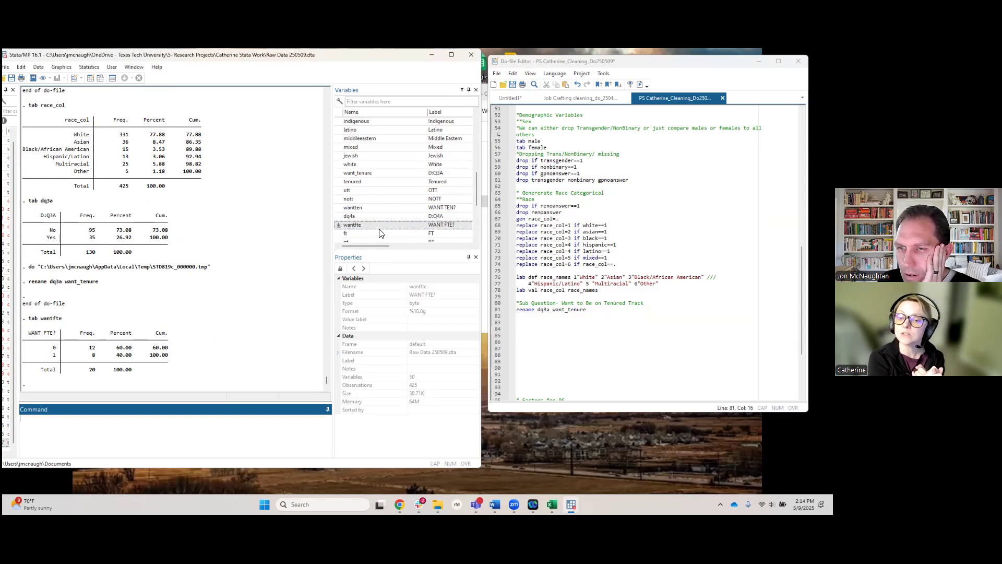
# Add a "*Sub Questions" comment with the start of a drop command below the Dropping Demographic String section
pyautogui.scroll(-1, 384, 233)
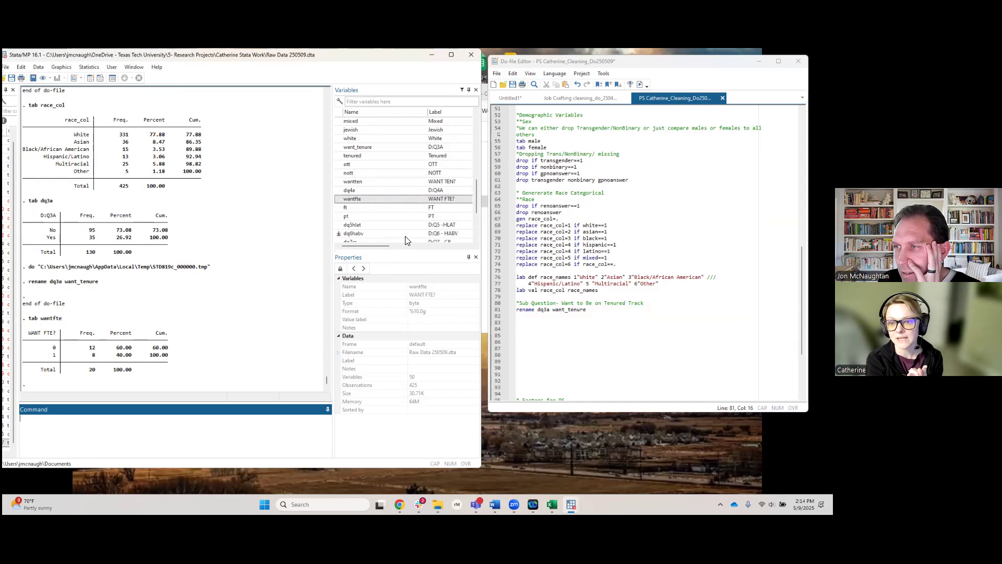
pyautogui.scroll(-2, 382, 218)
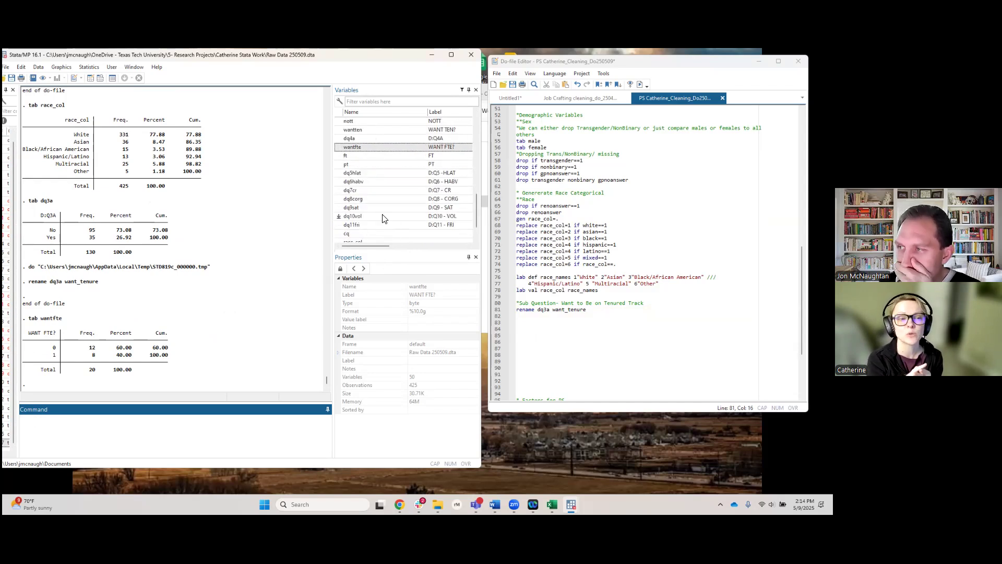
pyautogui.scroll(2, 385, 217)
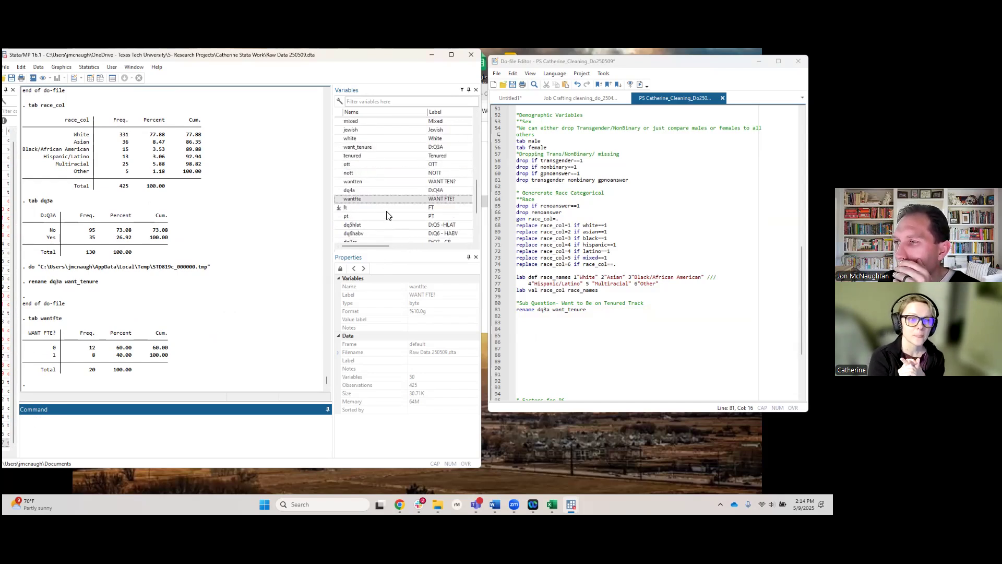
pyautogui.scroll(2, 388, 215)
pyautogui.scroll(10, 598, 321)
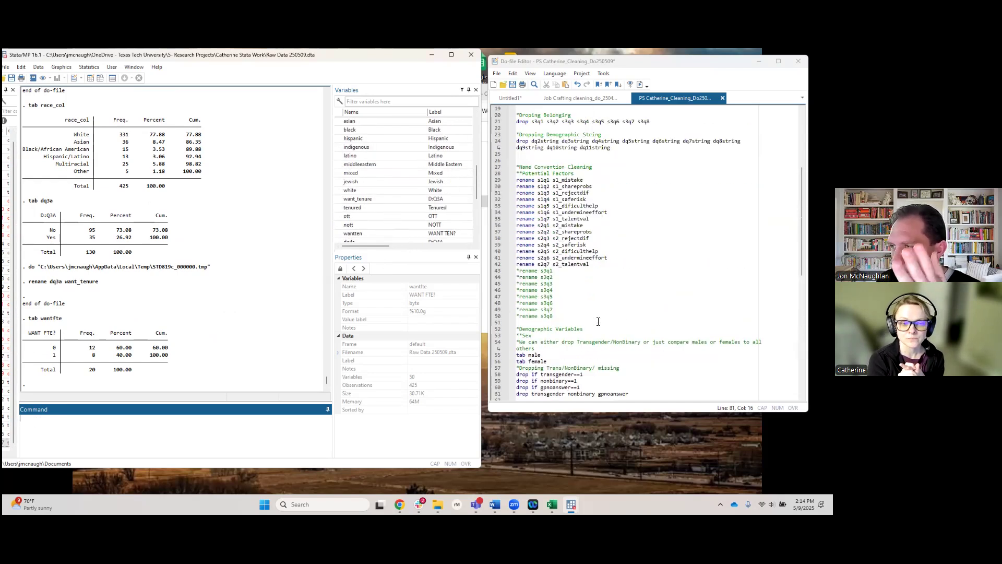
pyautogui.scroll(4, 598, 321)
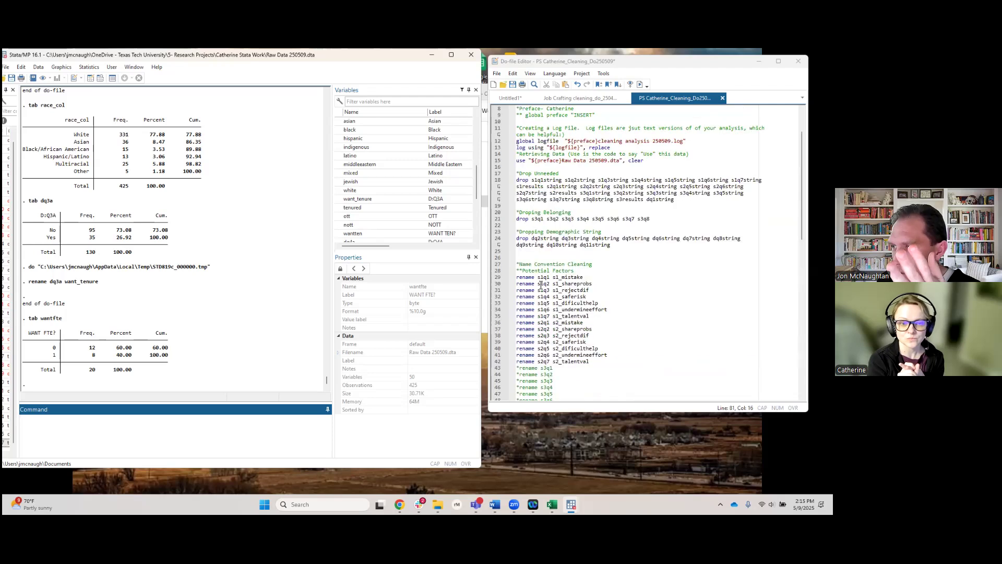
pyautogui.click(628, 252)
pyautogui.press('Return')
pyautogui.write('*Sub')
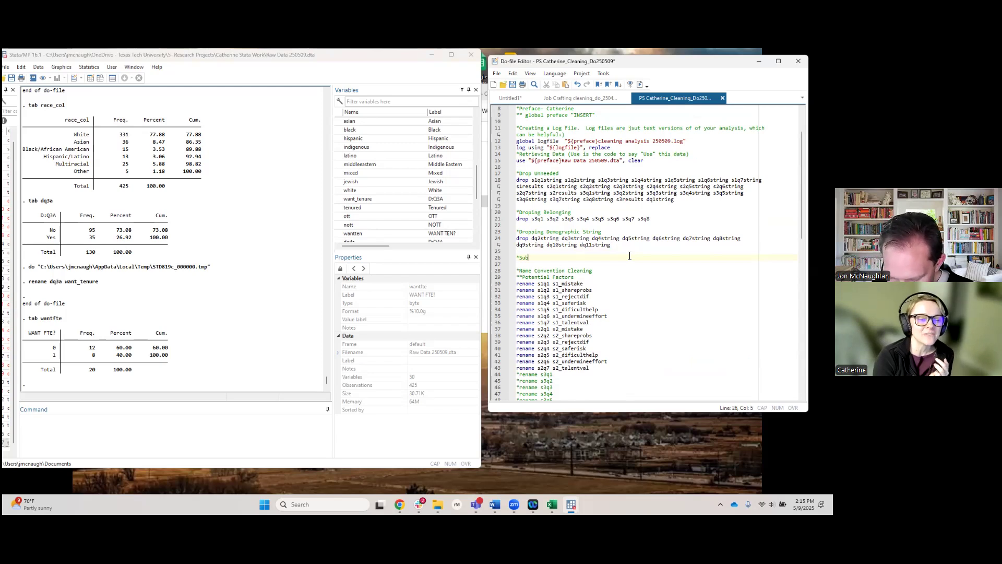
pyautogui.write(' Questions')
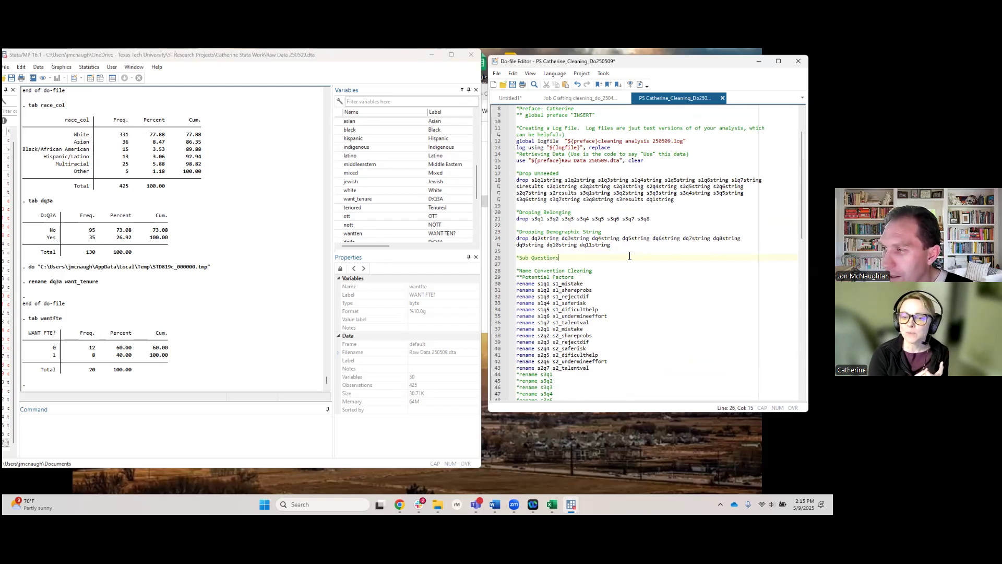
pyautogui.press('Return')
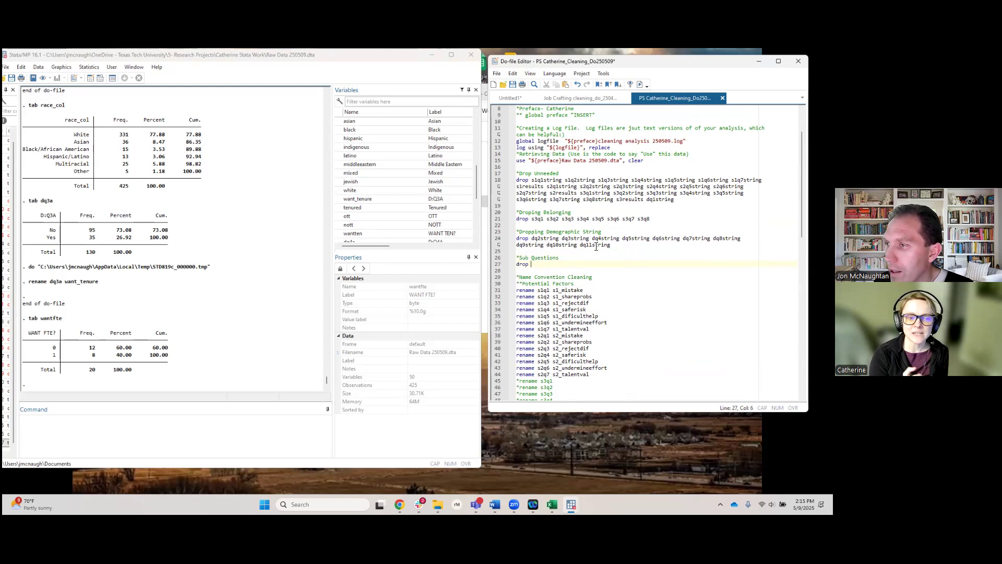
# Tabulate the part-time variable pt and look through the neighbouring employment variables in the variable list
pyautogui.click(63, 432)
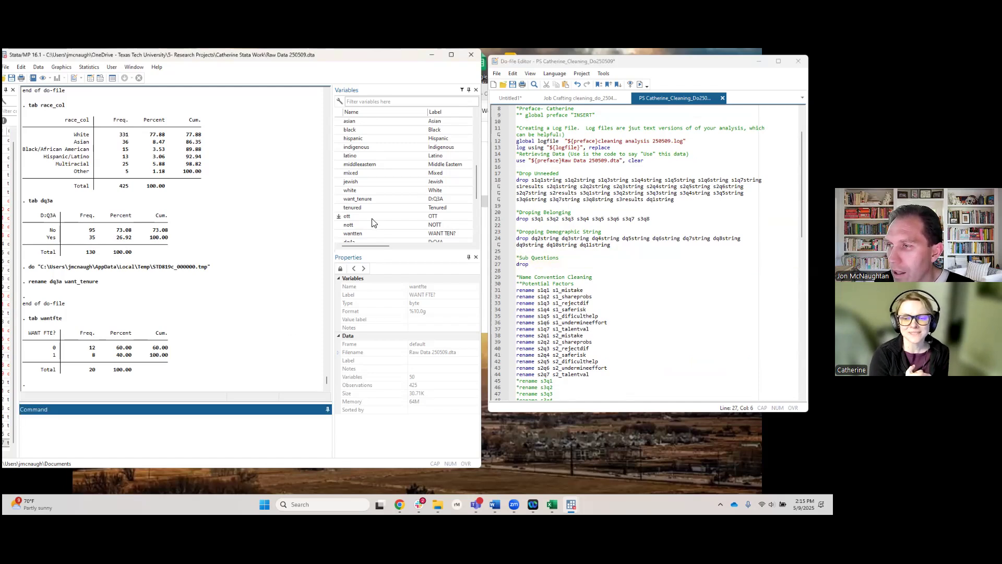
pyautogui.write('tab pt')
pyautogui.press('Return')
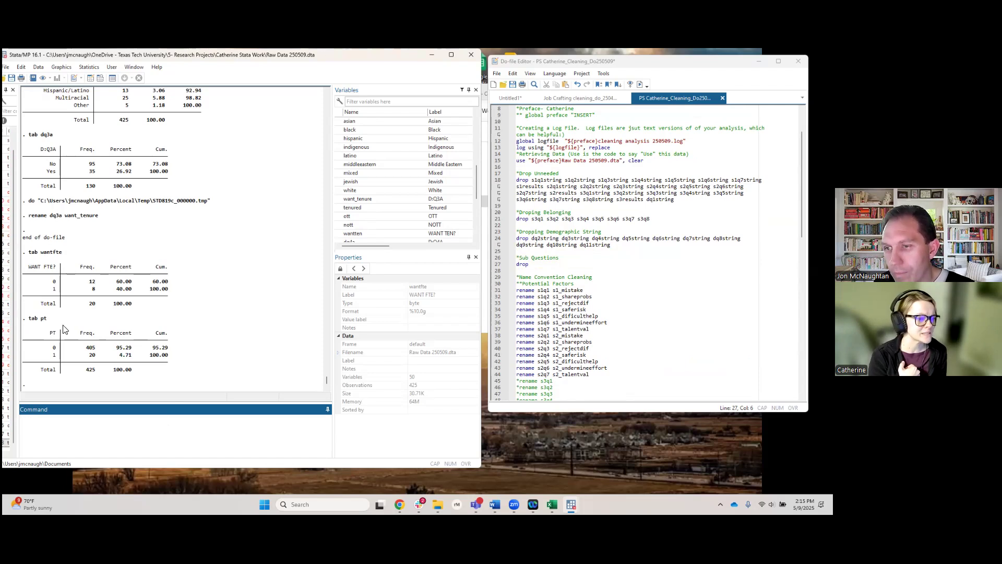
pyautogui.scroll(1, 400, 213)
pyautogui.scroll(2, 399, 213)
pyautogui.scroll(-1, 399, 213)
pyautogui.scroll(-3, 399, 213)
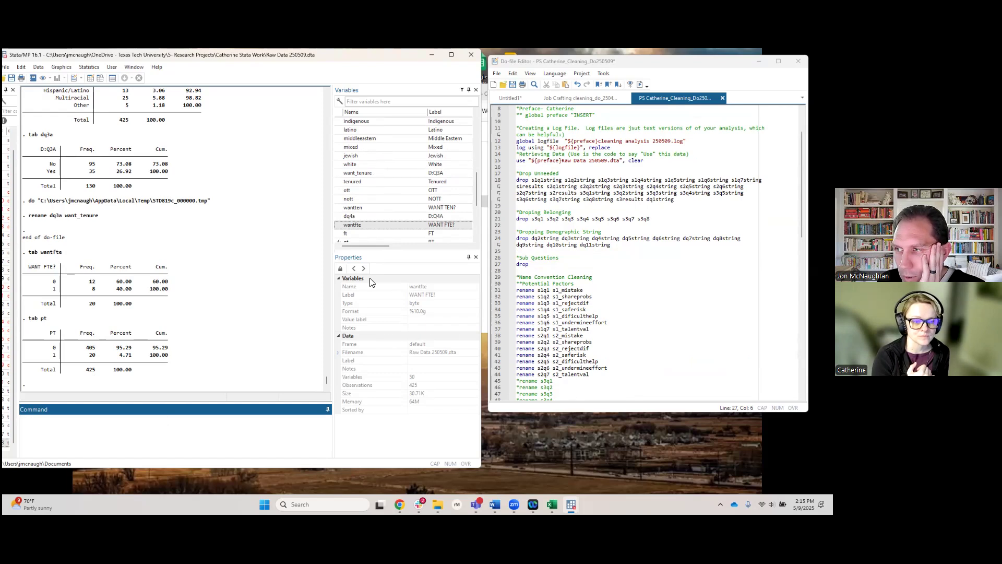
# Insert a stop line reading "here" between the Sub Questions comment and drop, and run the do-file up to it
pyautogui.click(571, 259)
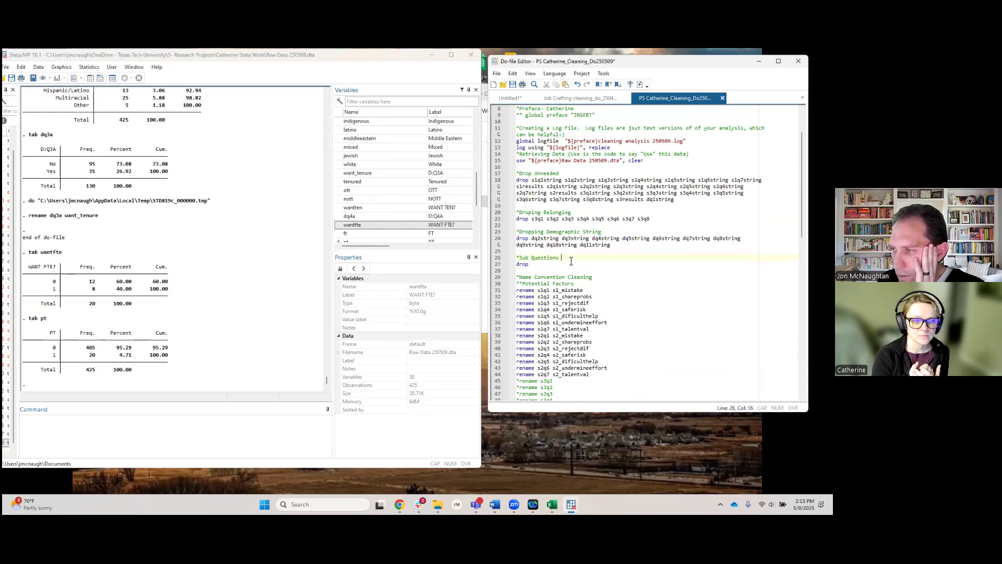
pyautogui.press('Return')
pyautogui.write('here')
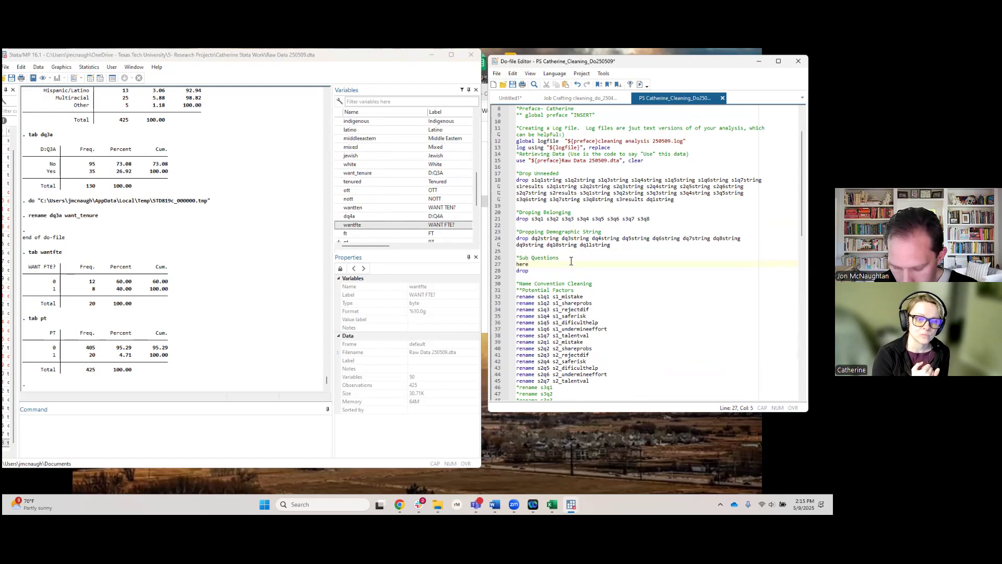
pyautogui.hotkey('ctrl', 'd')
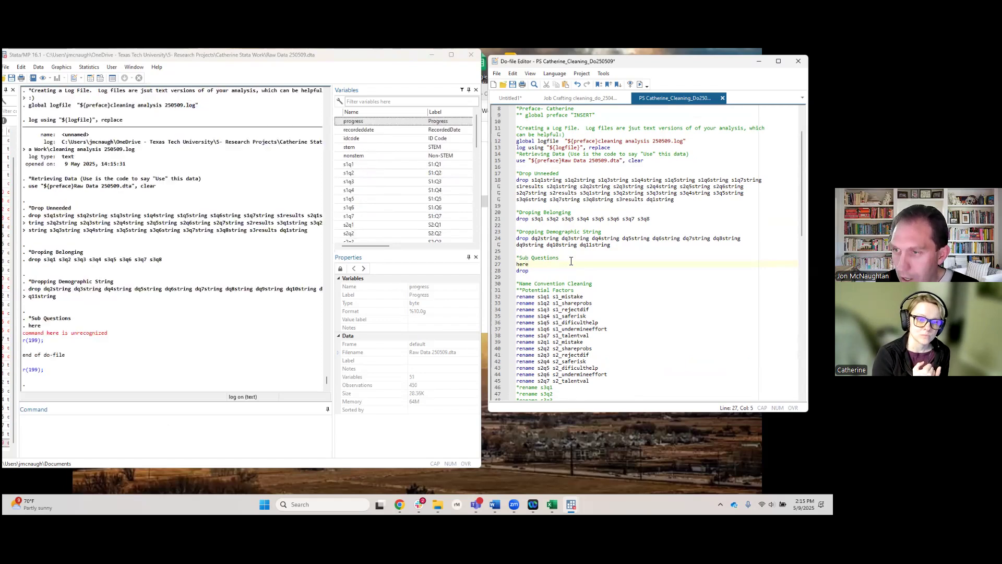
# Remove the stop line "here" and the unfinished drop command below the Sub Questions comment, and run the whole do-file
pyautogui.doubleClick(523, 264)
pyautogui.press('BackSpace')
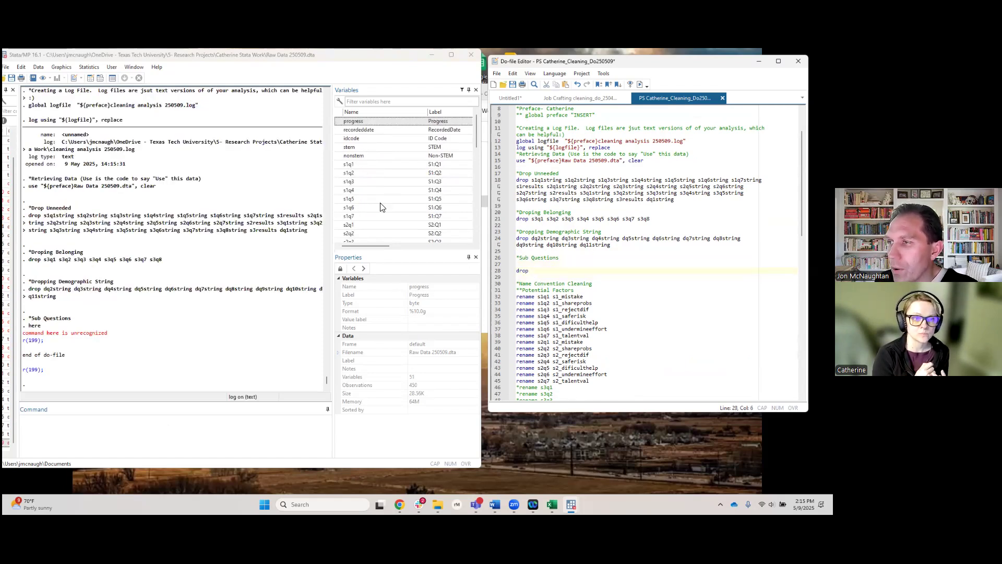
pyautogui.click(541, 271)
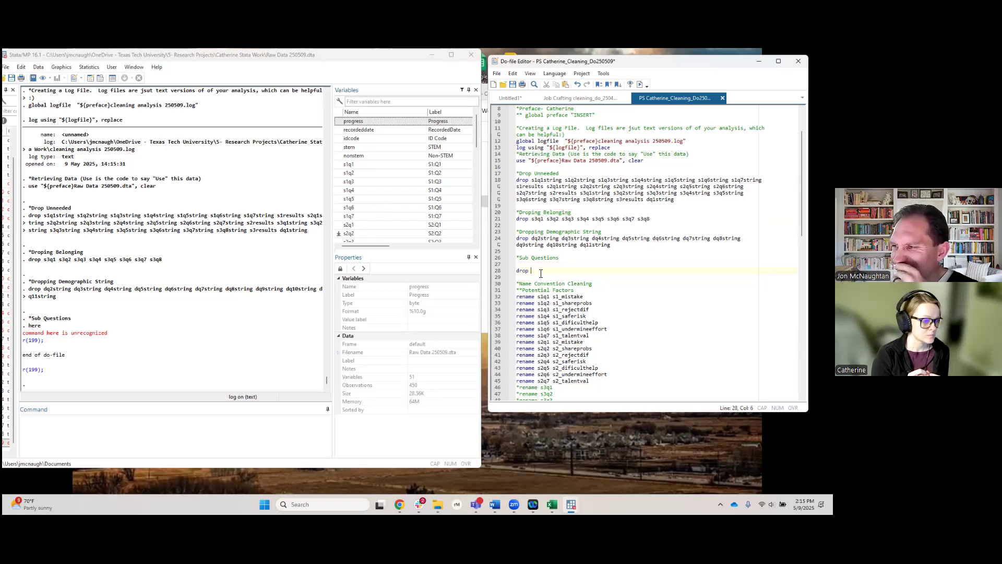
pyautogui.doubleClick(522, 271)
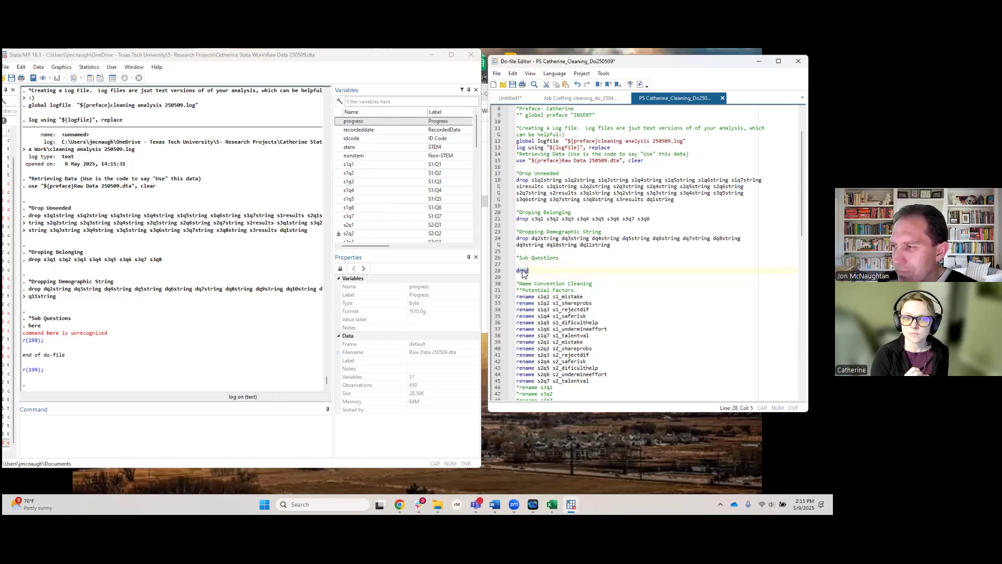
pyautogui.press('BackSpace')
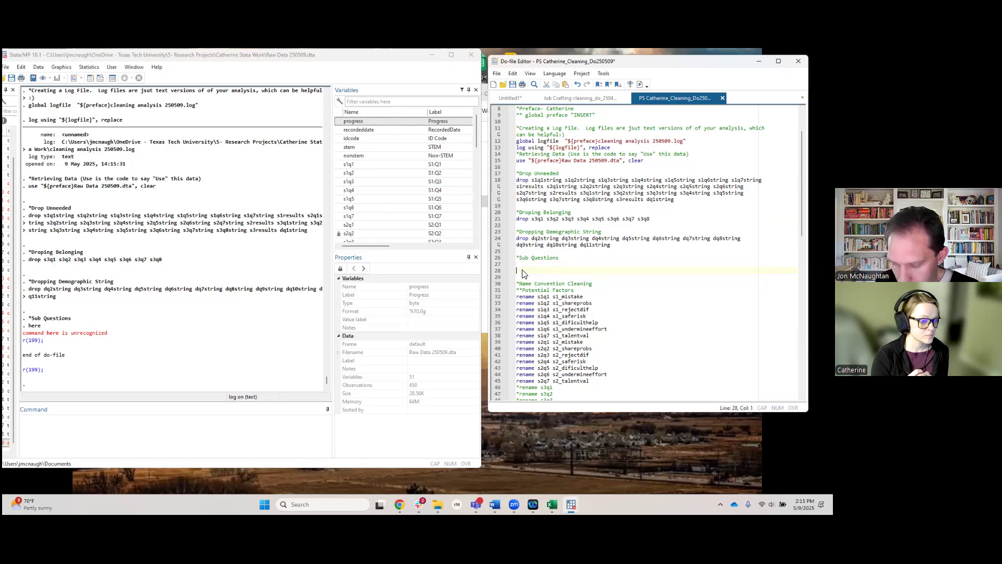
pyautogui.hotkey('ctrl', 'd')
# Delete the line renaming dq3a to want_tenure below the tenured-track sub-question comment and rerun the do-file
pyautogui.scroll(-2, 641, 337)
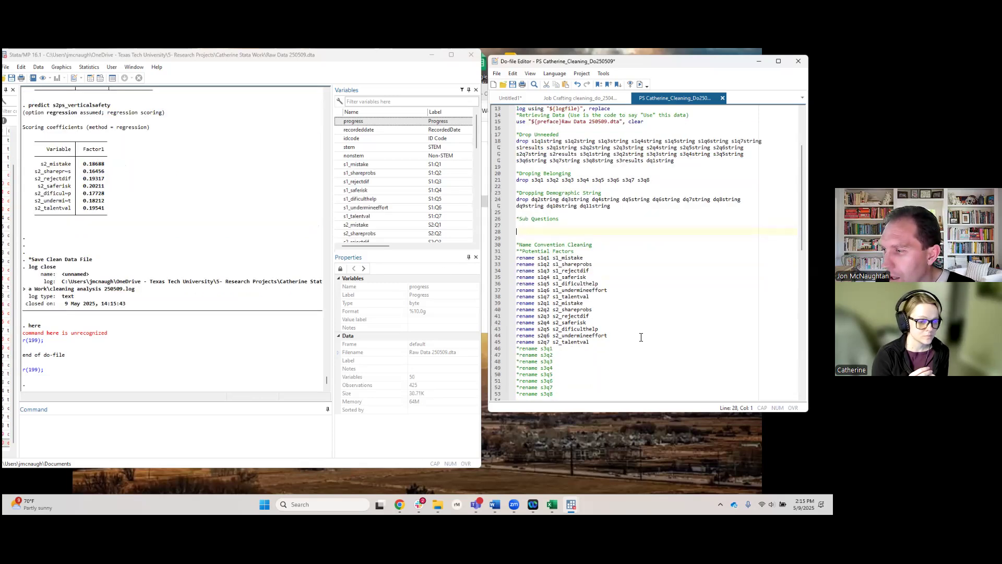
pyautogui.scroll(-10, 641, 337)
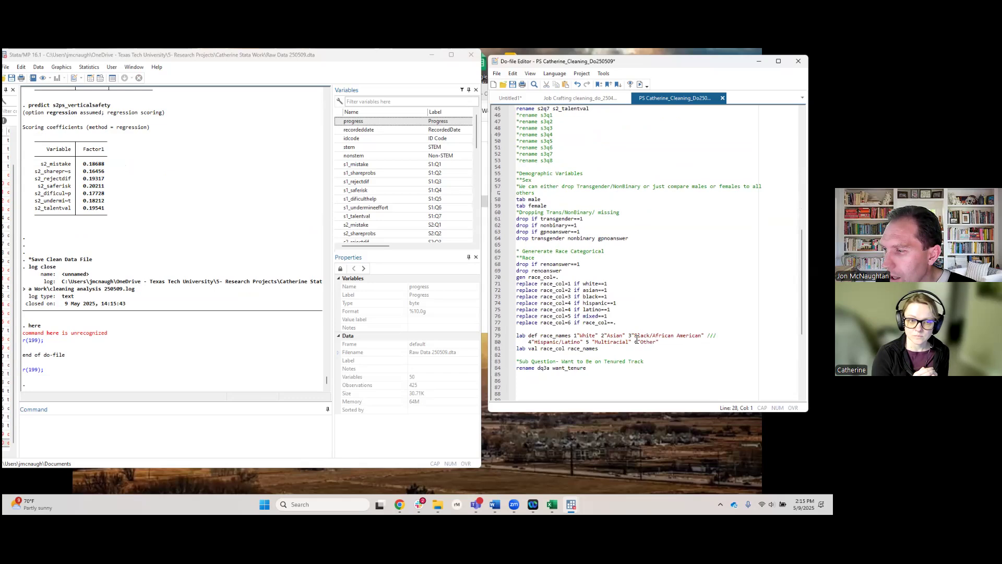
pyautogui.scroll(-2, 636, 339)
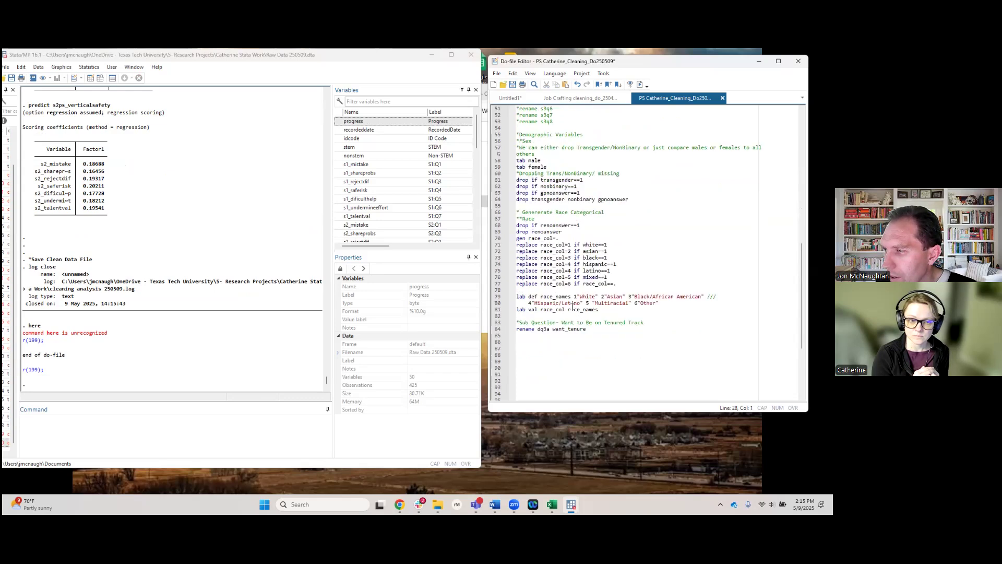
pyautogui.click(510, 331)
pyautogui.hotkey('ctrl', 'x')
pyautogui.click(547, 338)
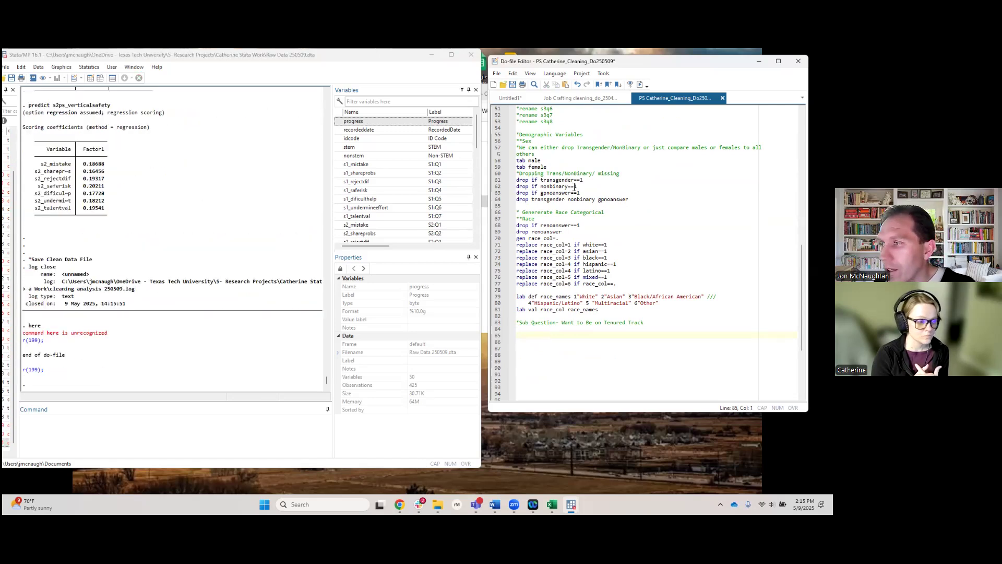
# Start a drop command on the line directly below the "*Sub Questions" comment
pyautogui.scroll(6, 574, 191)
pyautogui.scroll(5, 571, 245)
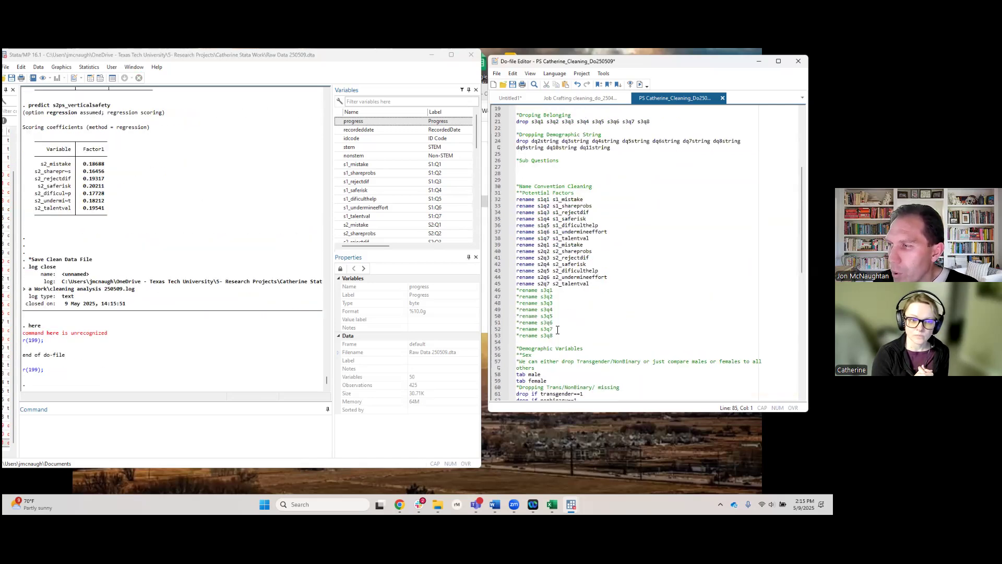
pyautogui.scroll(4, 557, 330)
pyautogui.click(522, 265)
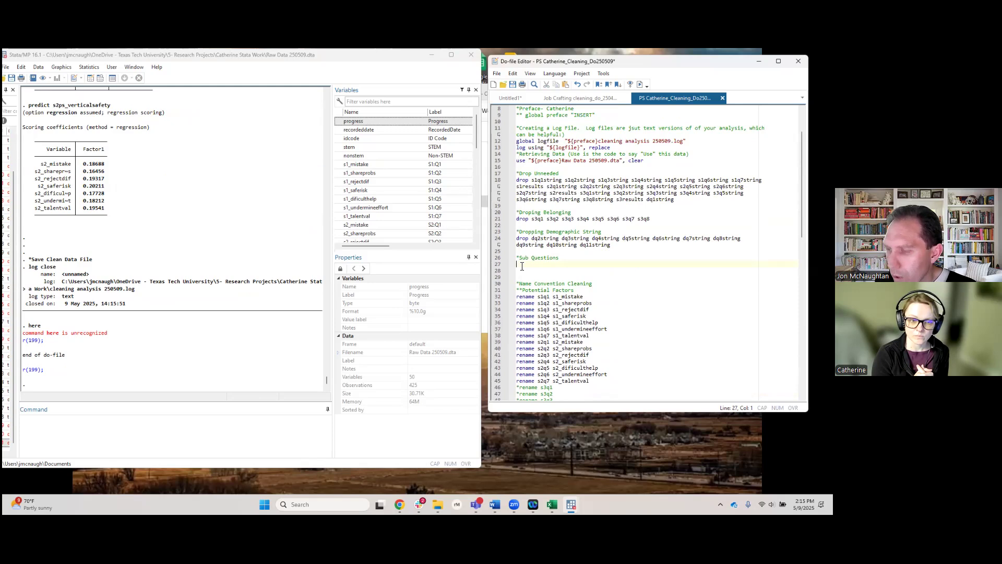
pyautogui.write('drop')
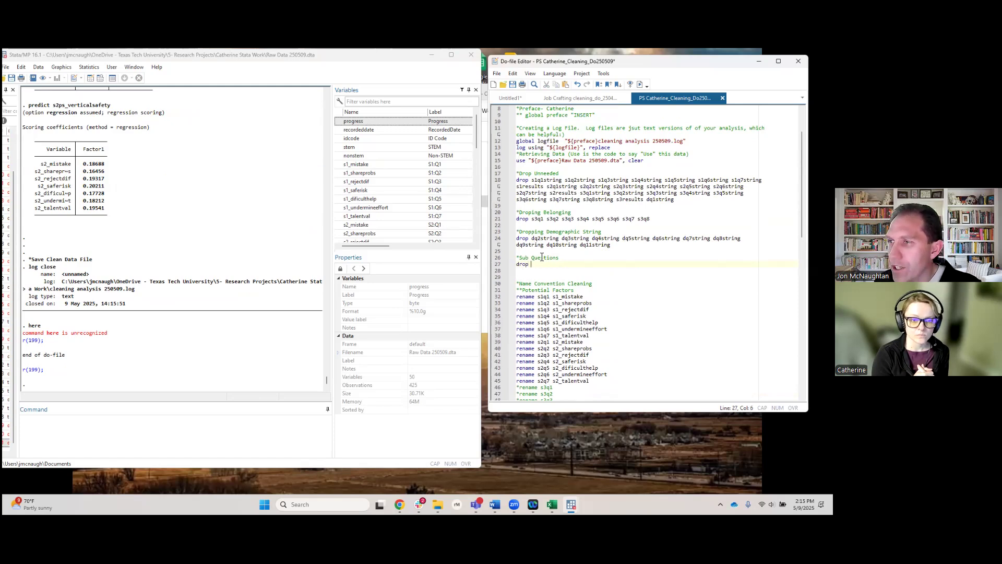
# Insert the variable names dq3a and dq4a into the command line and check the remaining variables for other sub-questions
pyautogui.scroll(-7, 407, 194)
pyautogui.scroll(-2, 403, 199)
pyautogui.scroll(-1, 393, 159)
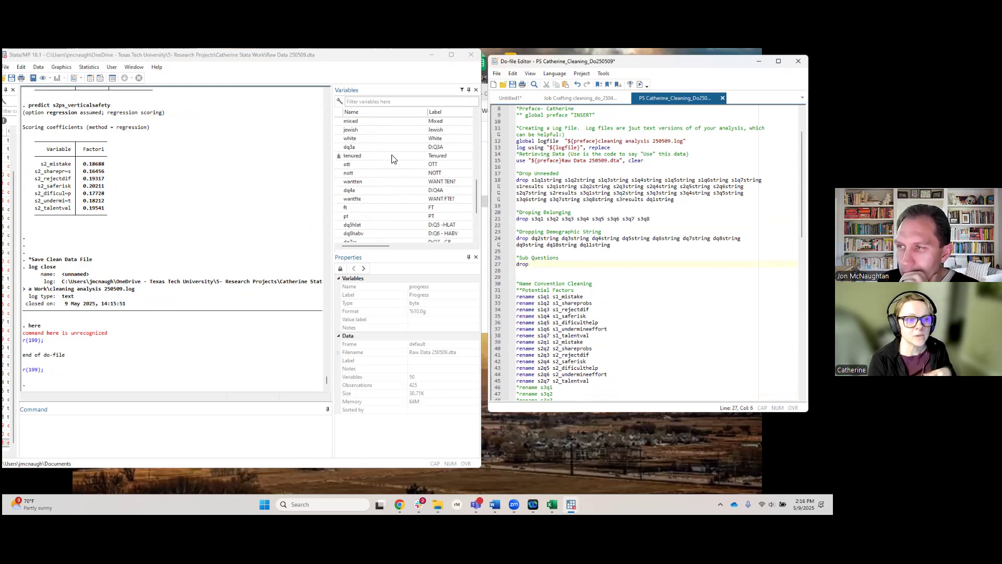
pyautogui.click(372, 148)
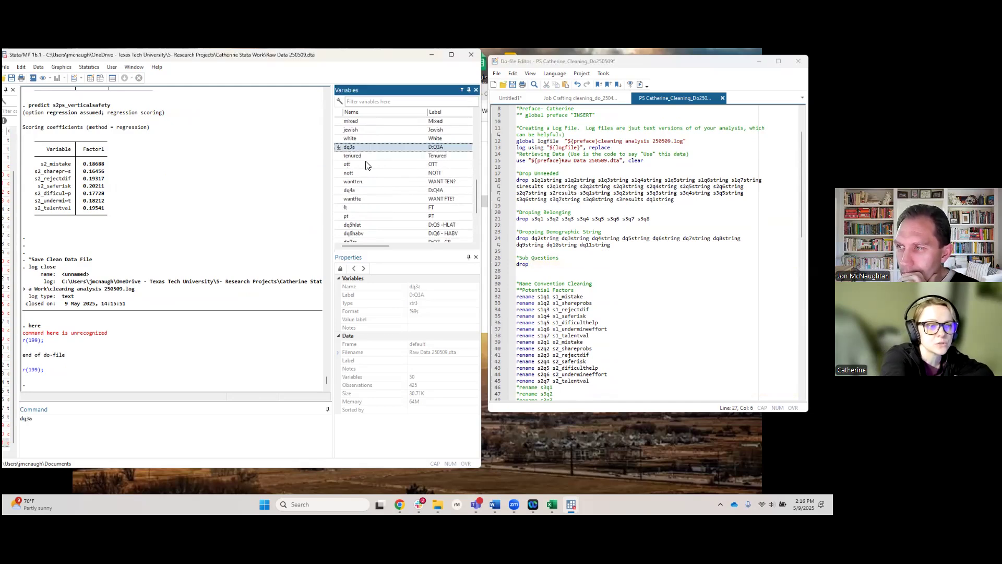
pyautogui.doubleClick(435, 191)
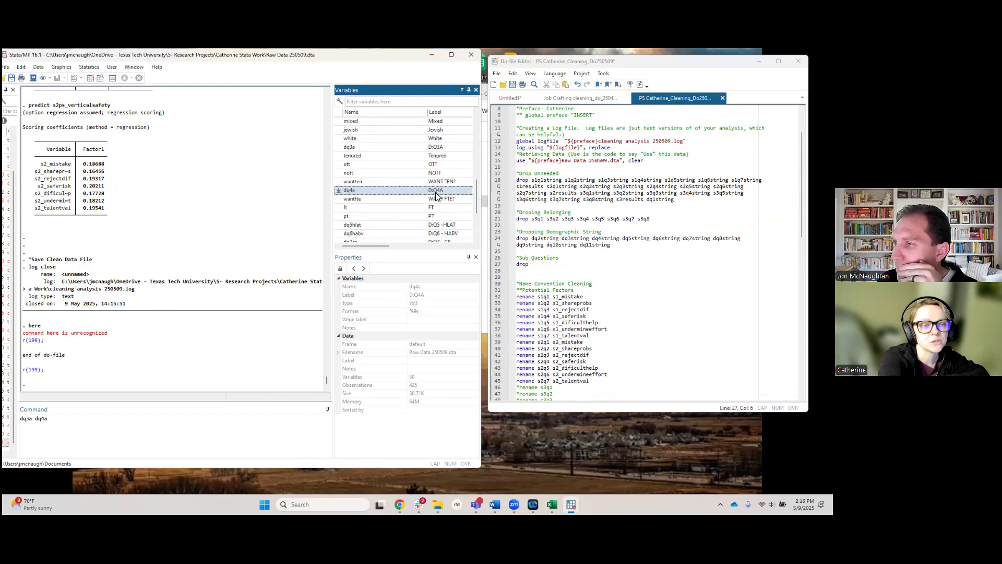
pyautogui.scroll(-1, 446, 222)
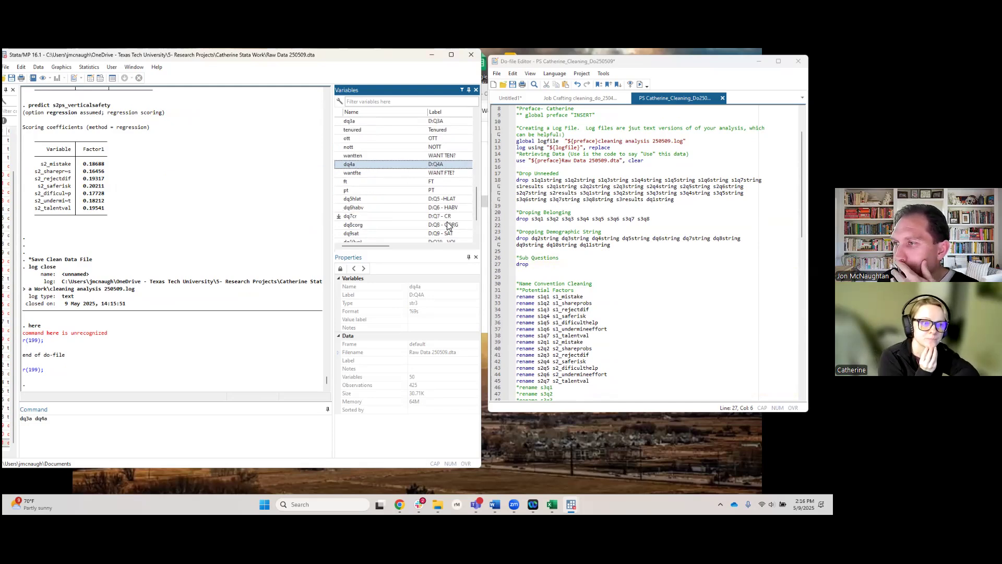
pyautogui.scroll(-1, 447, 225)
pyautogui.scroll(1, 448, 226)
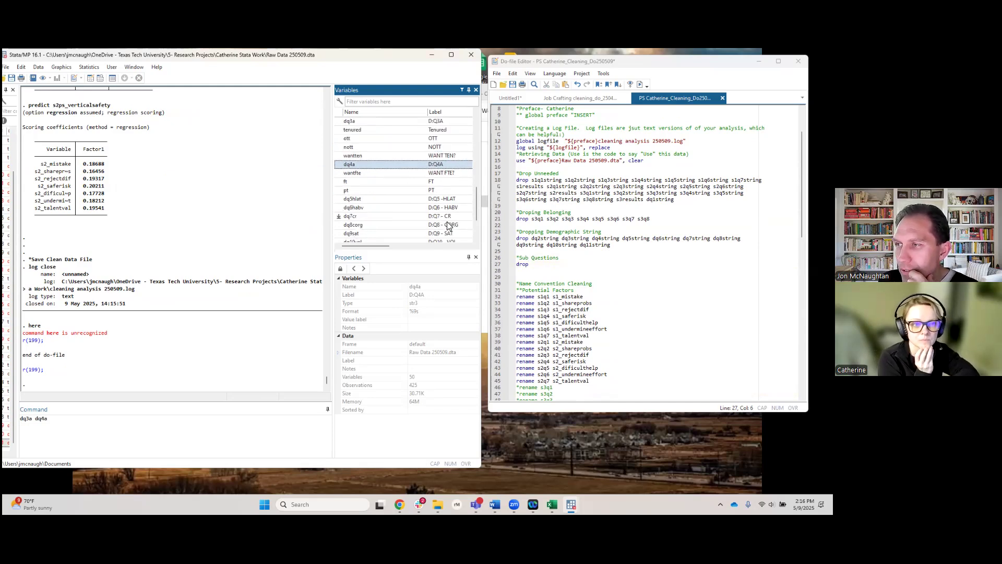
pyautogui.scroll(-2, 393, 204)
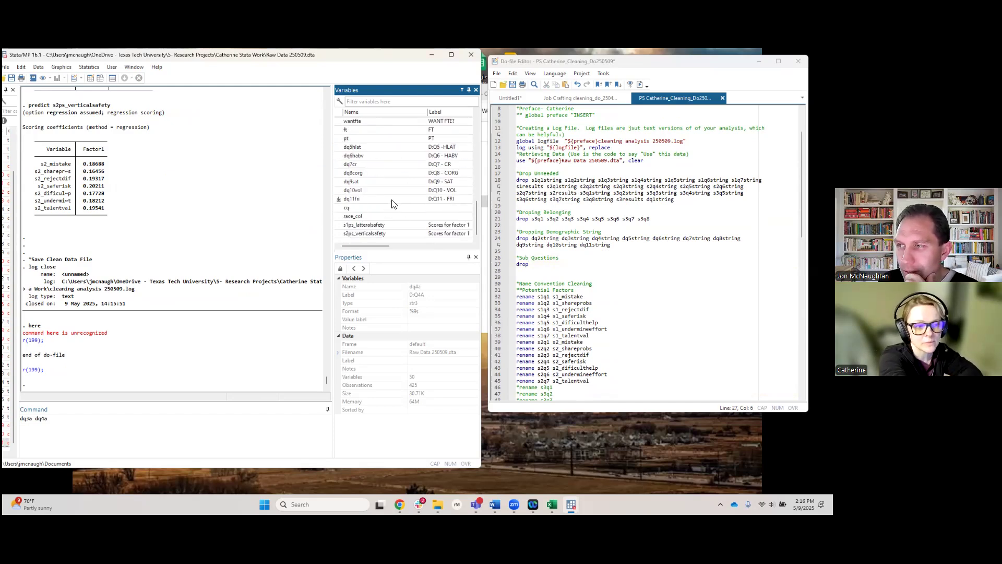
pyautogui.scroll(2, 393, 204)
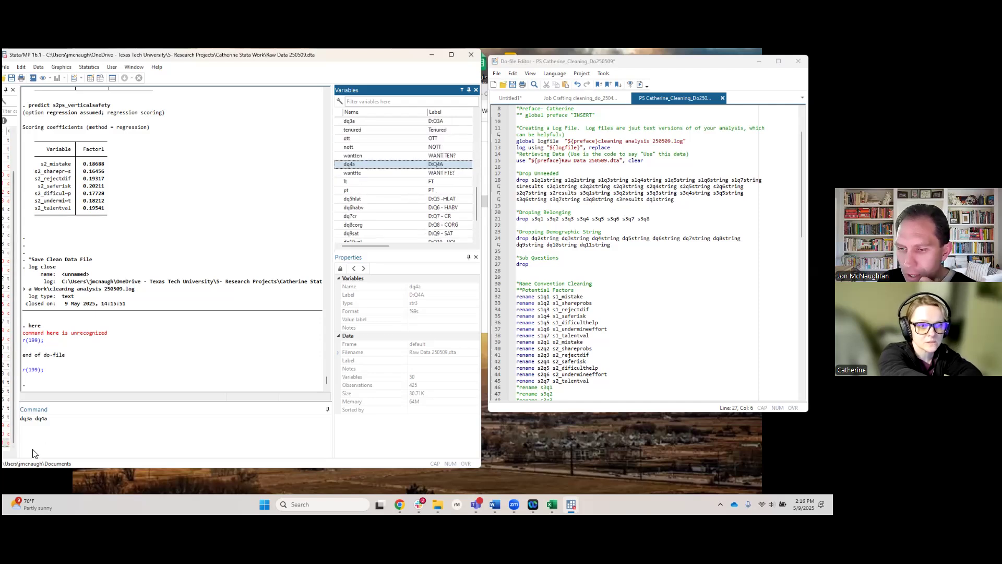
# Move the names dq3a dq4a from the command line into the drop command below the Sub Questions comment
pyautogui.click(49, 420)
pyautogui.moveTo(50, 419); pyautogui.dragTo(20, 420)
pyautogui.hotkey('ctrl', 'c')
pyautogui.rightClick(28, 419)
pyautogui.click(44, 357)
pyautogui.click(539, 266)
pyautogui.hotkey('ctrl', 'v')
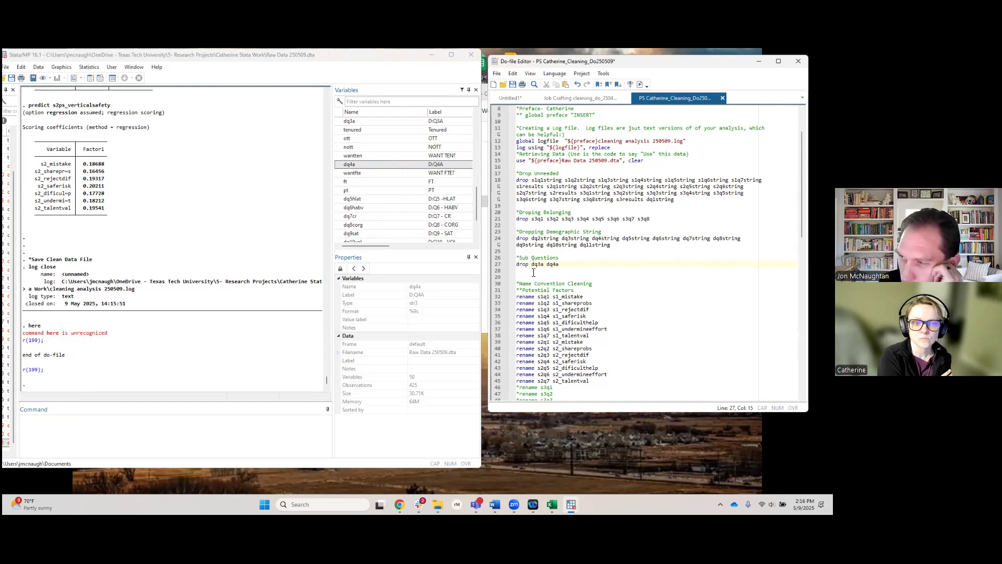
# Clear the text of the "Sub Question- Want to Be on Tenured Track" comment, keeping its asterisk, and rerun the do-file
pyautogui.click(534, 272)
pyautogui.scroll(-15, 533, 272)
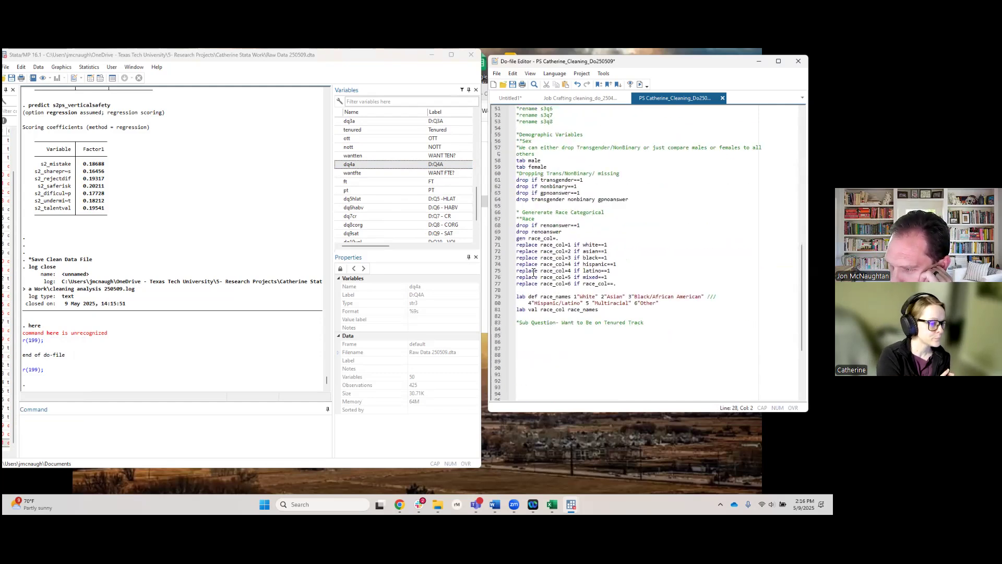
pyautogui.scroll(2, 598, 271)
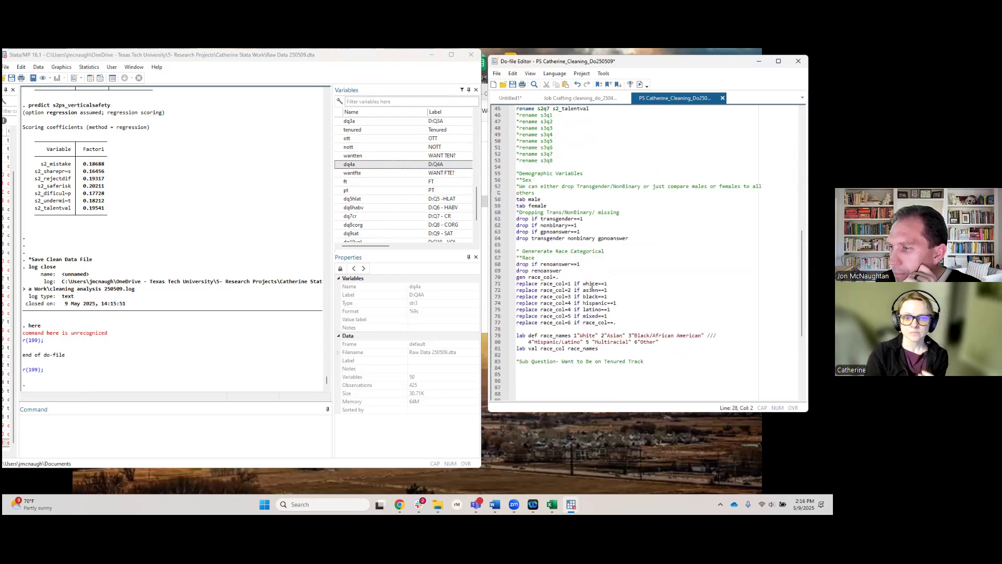
pyautogui.scroll(-3, 574, 287)
pyautogui.click(540, 298)
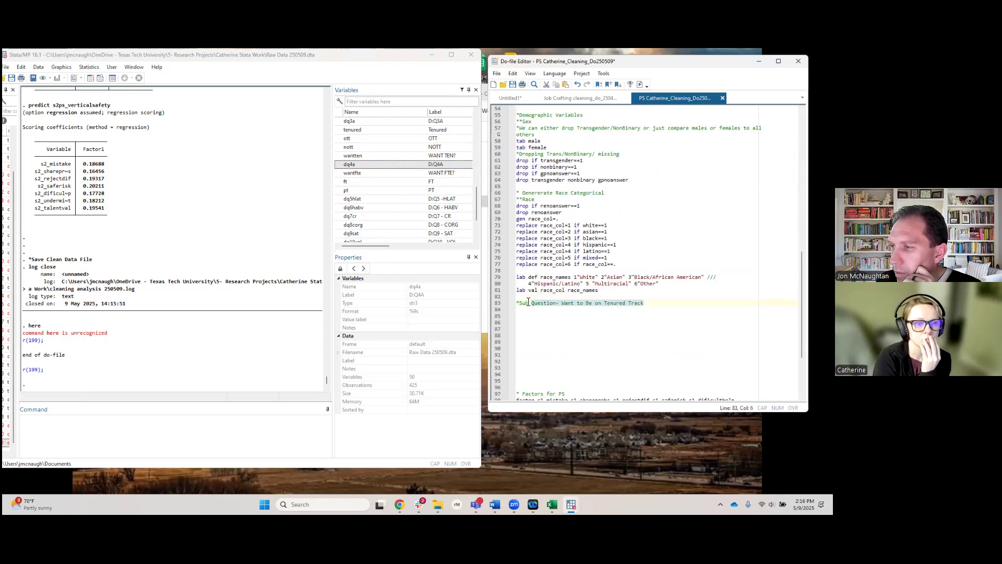
pyautogui.click(520, 303)
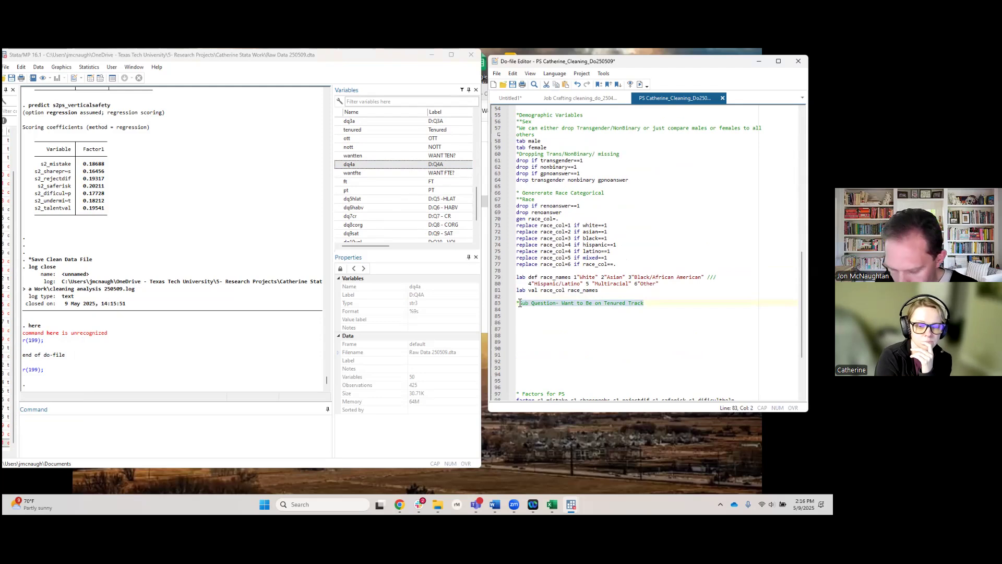
pyautogui.press('Delete')
pyautogui.hotkey('ctrl', 'd')
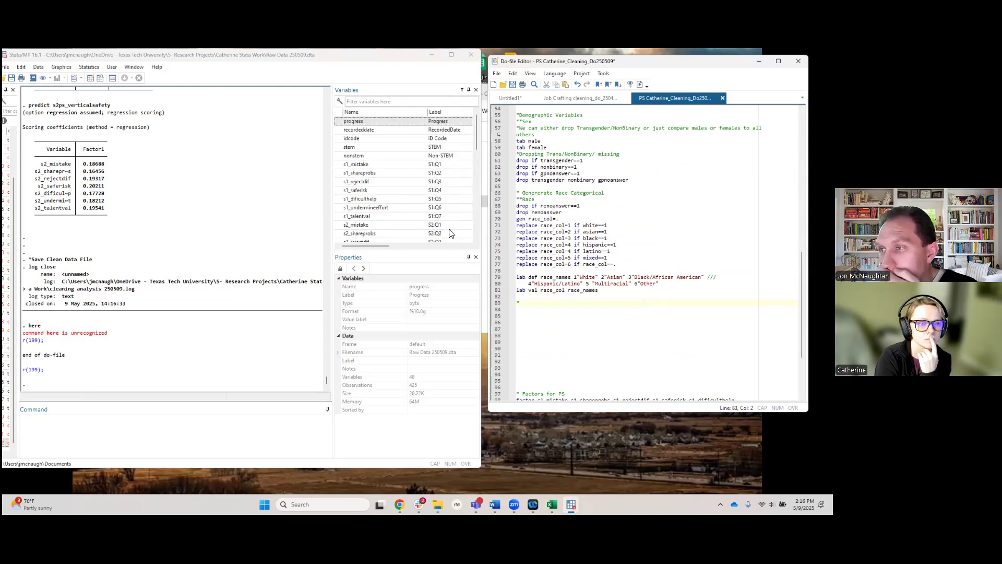
# Tabulate the variable tenured and highlight the frequency and percent of its 0 category
pyautogui.scroll(-5, 384, 182)
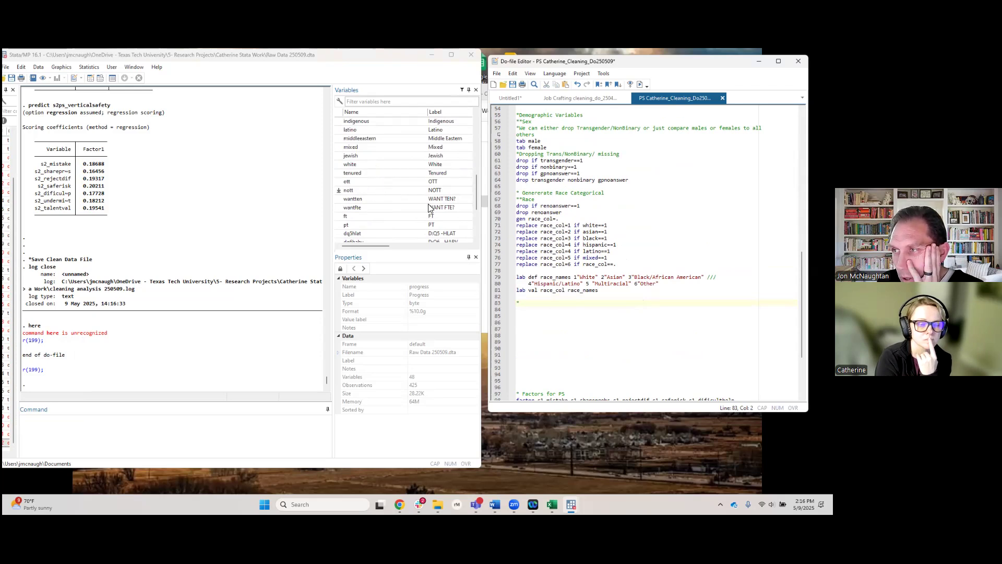
pyautogui.click(105, 433)
pyautogui.write('tab ten')
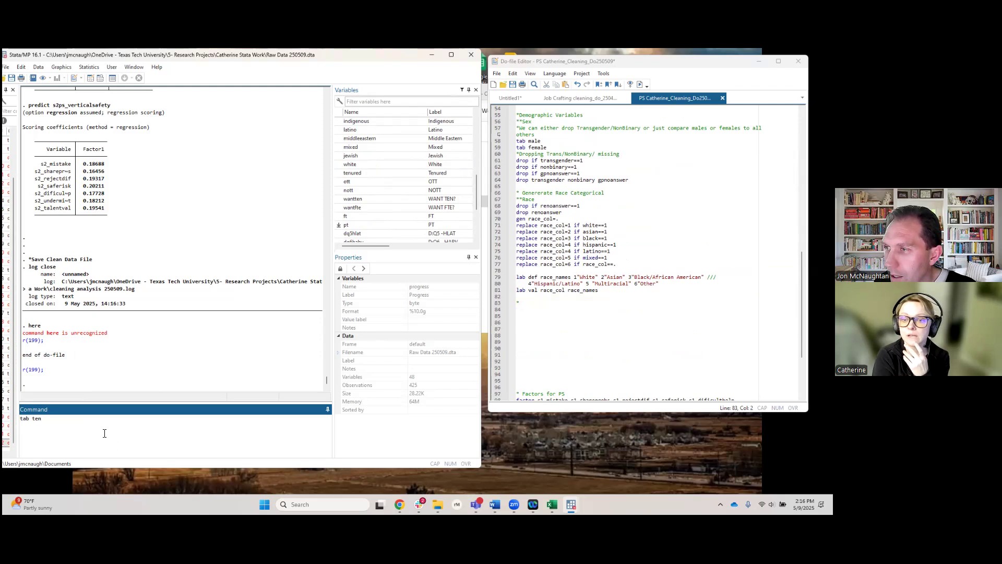
pyautogui.write('ured')
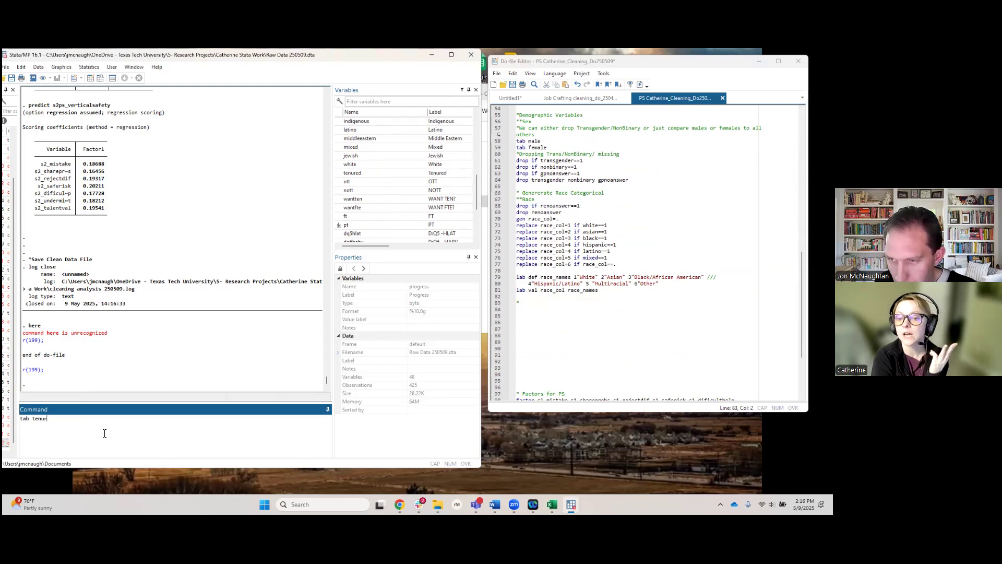
pyautogui.press('Return')
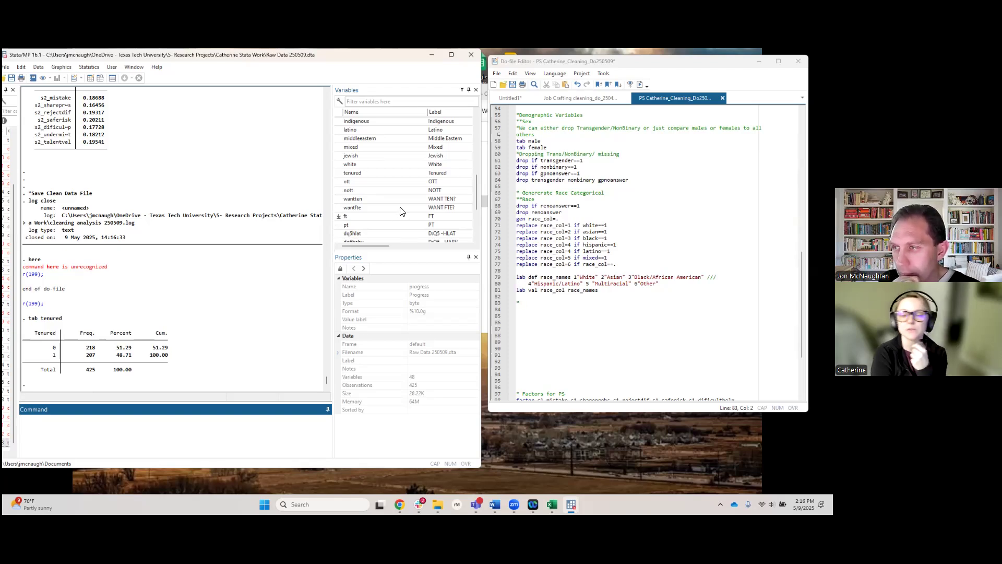
pyautogui.scroll(-2, 396, 219)
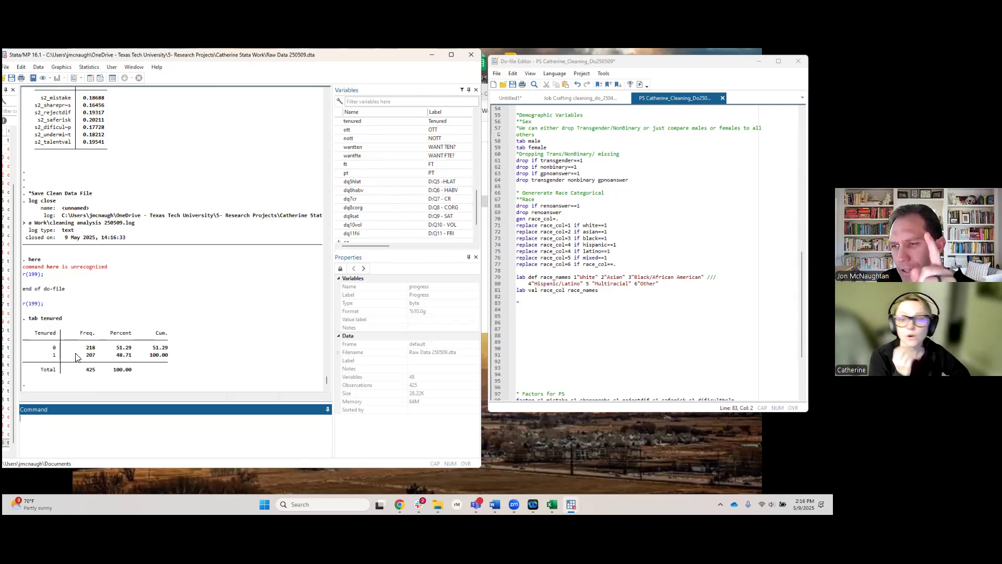
pyautogui.moveTo(55, 352); pyautogui.dragTo(135, 351)
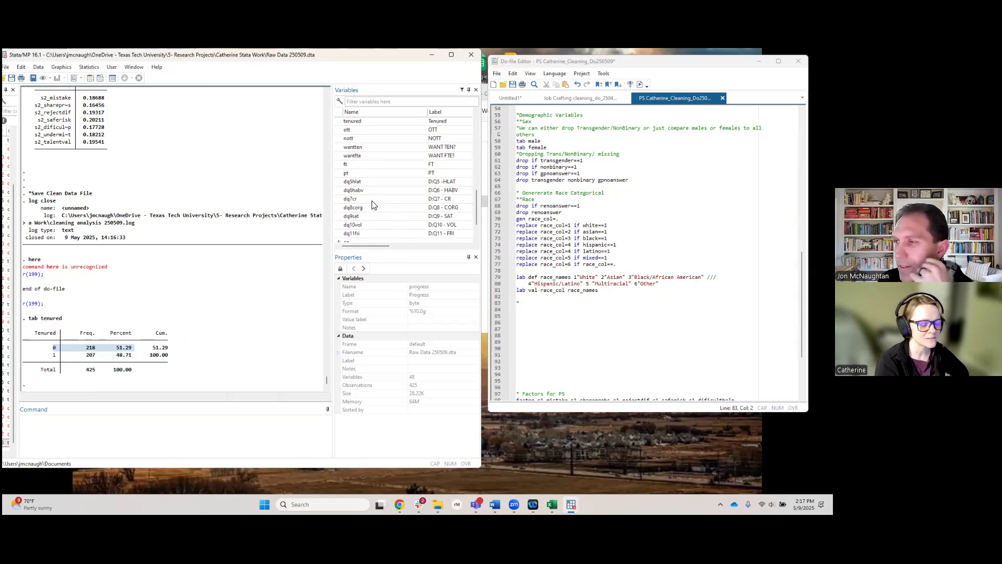
# Collect the variable names dq5hlat, dq6habv, dq7cr, dq8corg, dq9sat, dq10vol and dq11fri in the command line
pyautogui.click(361, 183)
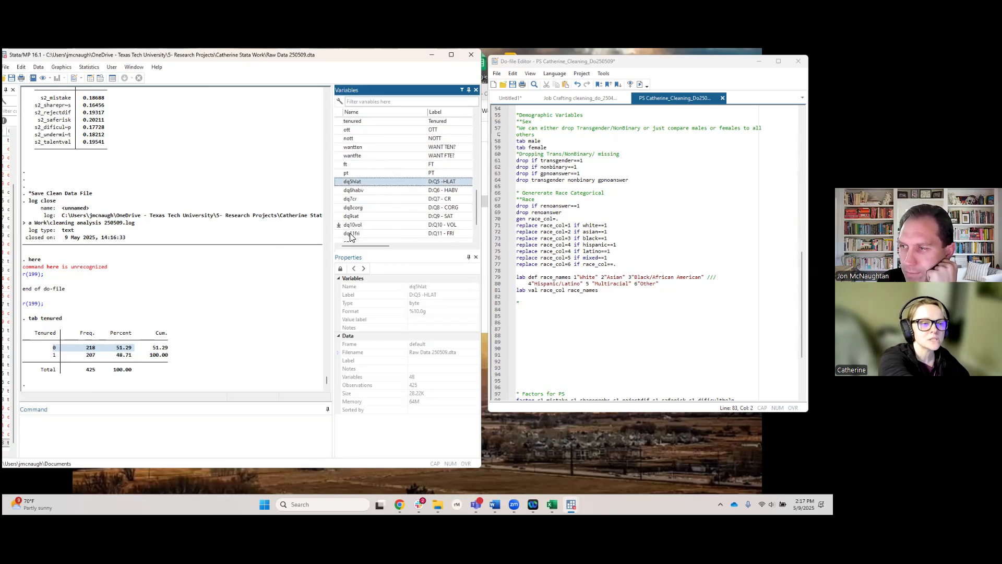
pyautogui.doubleClick(355, 183)
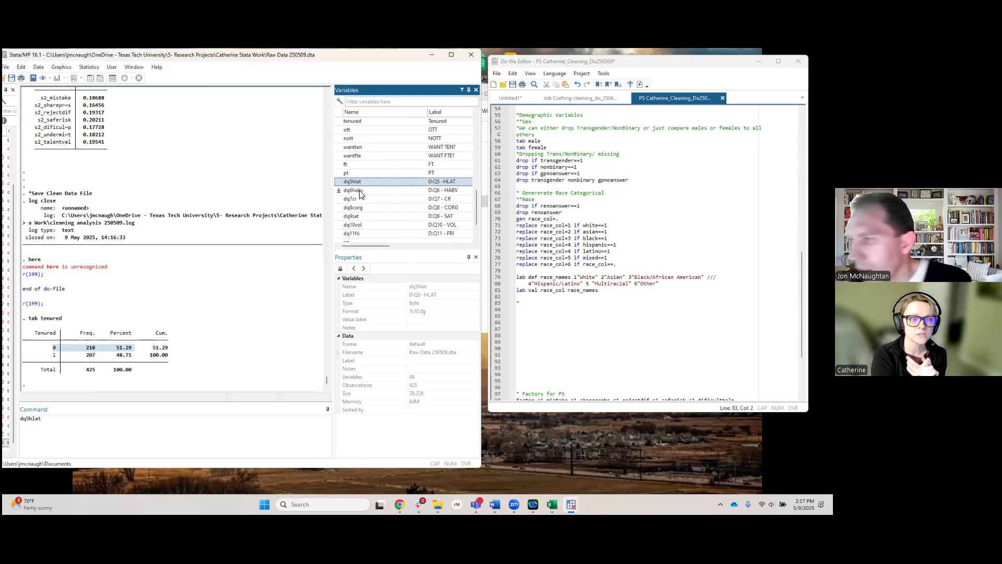
pyautogui.click(356, 191)
pyautogui.doubleClick(351, 198)
pyautogui.doubleClick(353, 207)
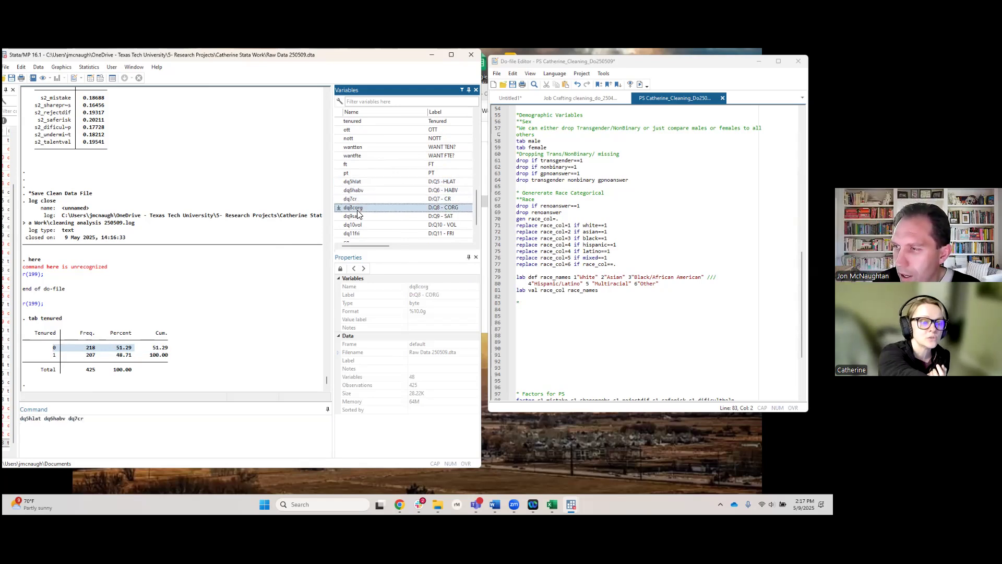
pyautogui.doubleClick(356, 216)
pyautogui.doubleClick(355, 225)
pyautogui.doubleClick(362, 232)
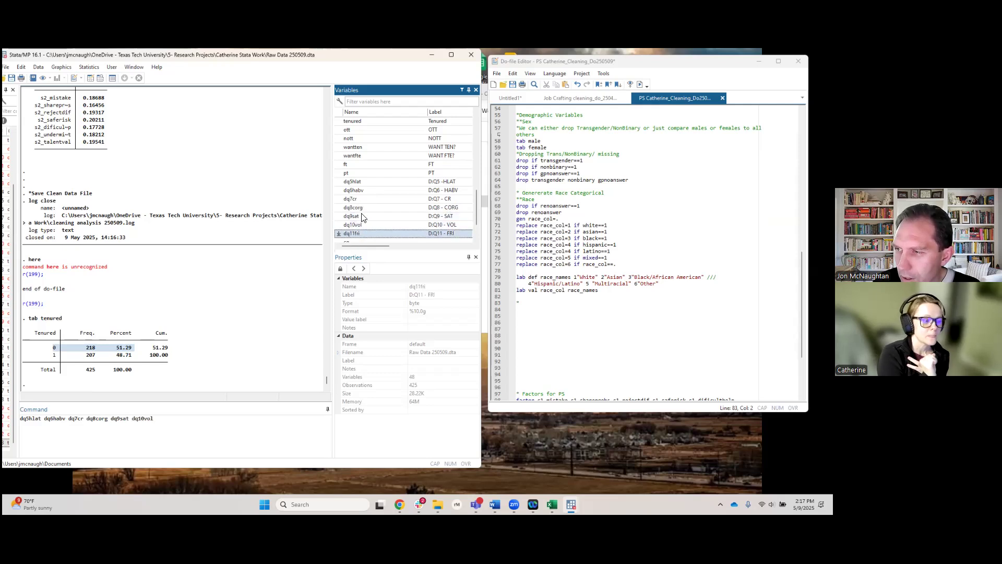
pyautogui.scroll(-2, 363, 233)
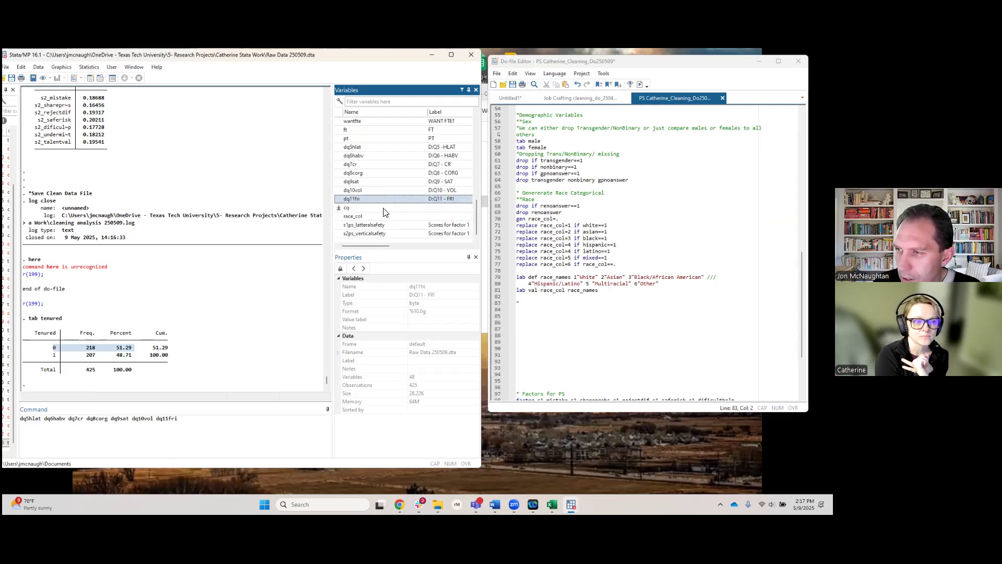
# Add cq to the variable names in the command line and cut the whole list
pyautogui.doubleClick(352, 208)
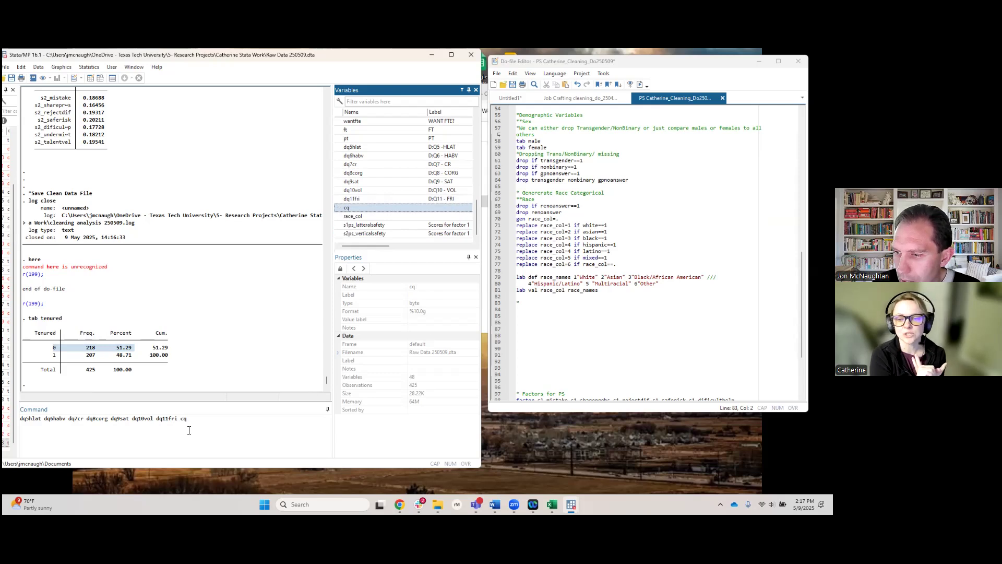
pyautogui.moveTo(192, 424); pyautogui.dragTo(20, 420)
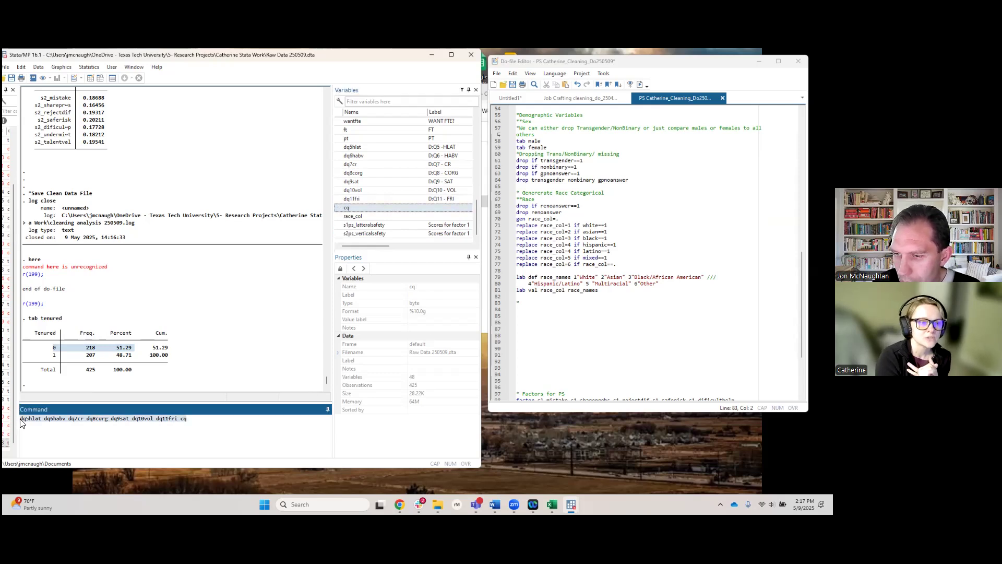
pyautogui.hotkey('ctrl', 'x')
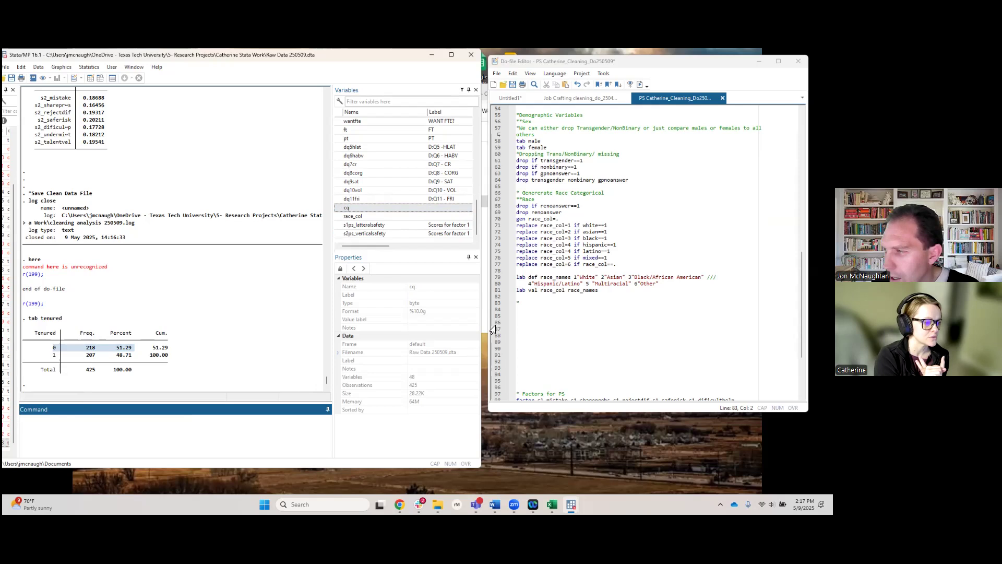
# Below the race label code, write the comment "*Demogrpahic Questions" followed by a rename command containing the cut variable list
pyautogui.click(526, 309)
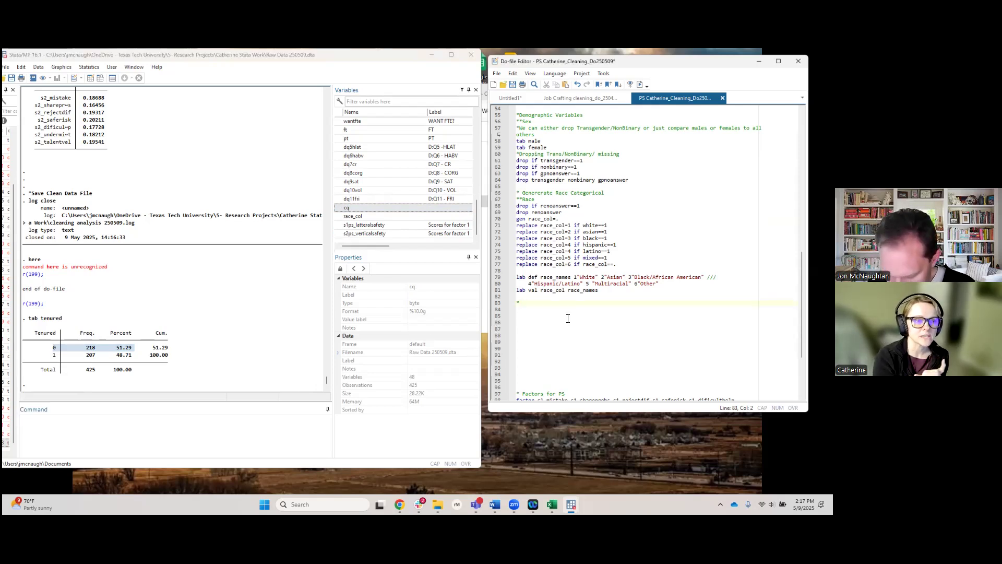
pyautogui.write('*Demogr')
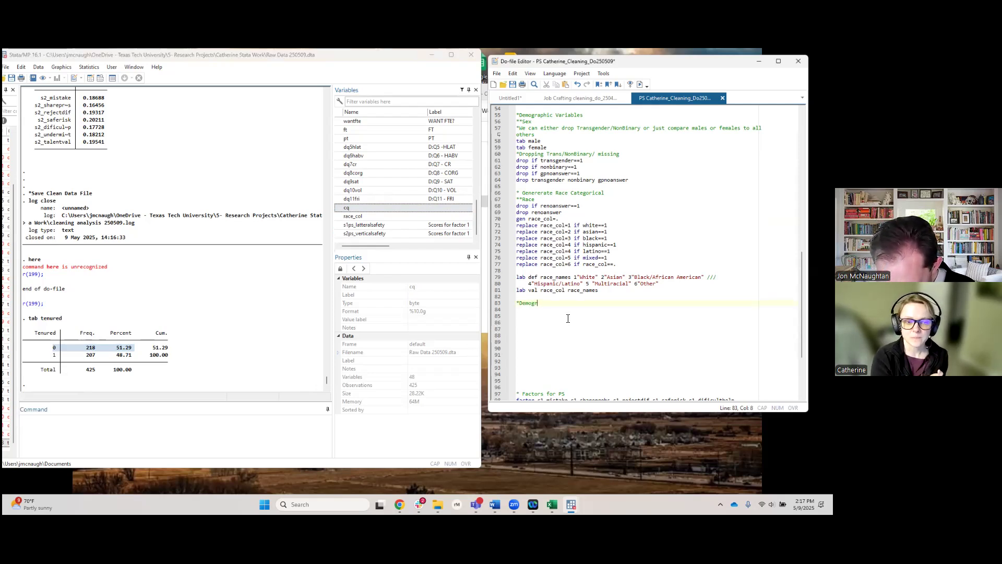
pyautogui.write('pahic Questions')
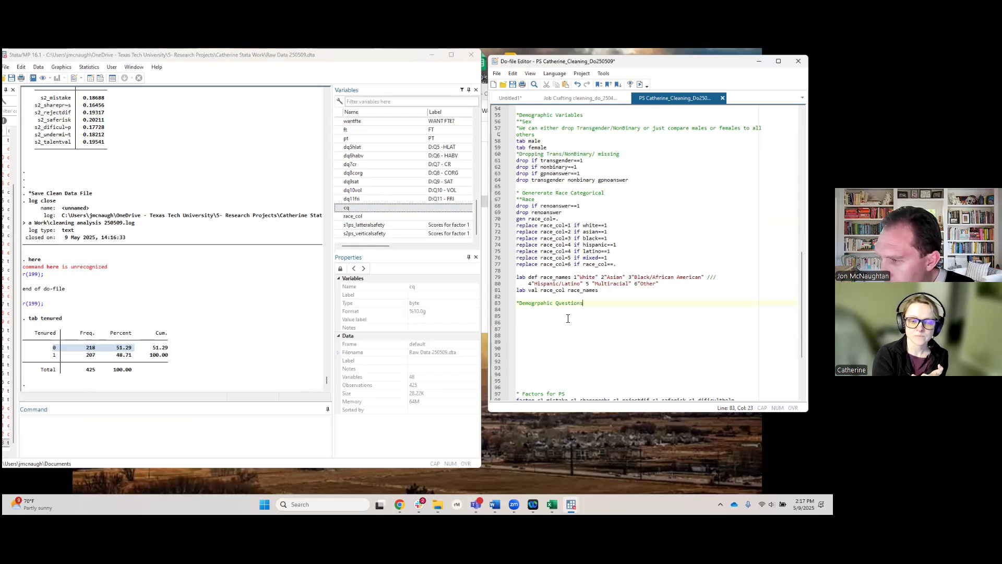
pyautogui.press('Return')
pyautogui.write('rename')
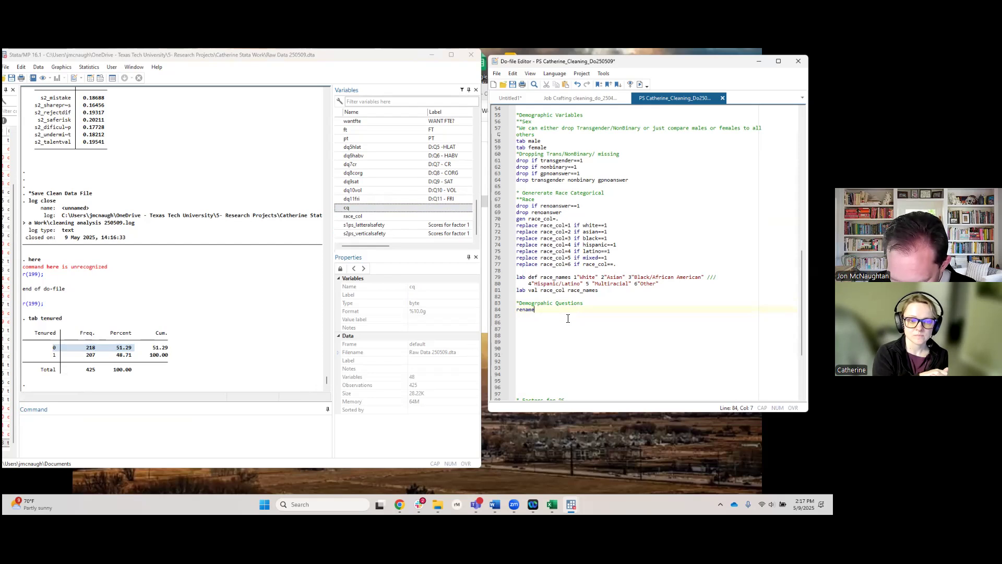
pyautogui.hotkey('ctrl', 'v')
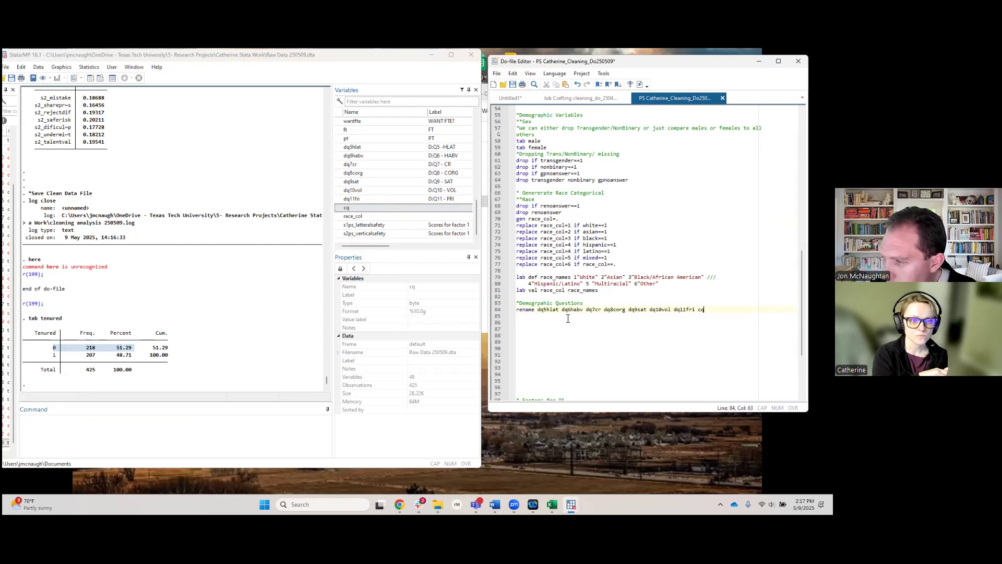
# Split the rename command so dq5hlat and dq6habv each have their own rename line, with the remaining names on a third
pyautogui.click(562, 309)
pyautogui.press('Return')
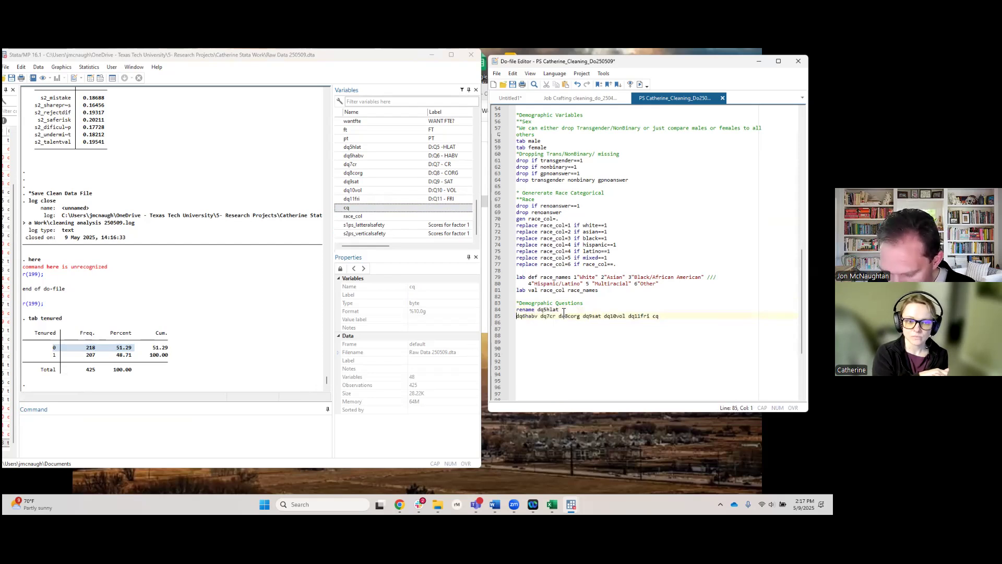
pyautogui.write('rename')
pyautogui.press('Return')
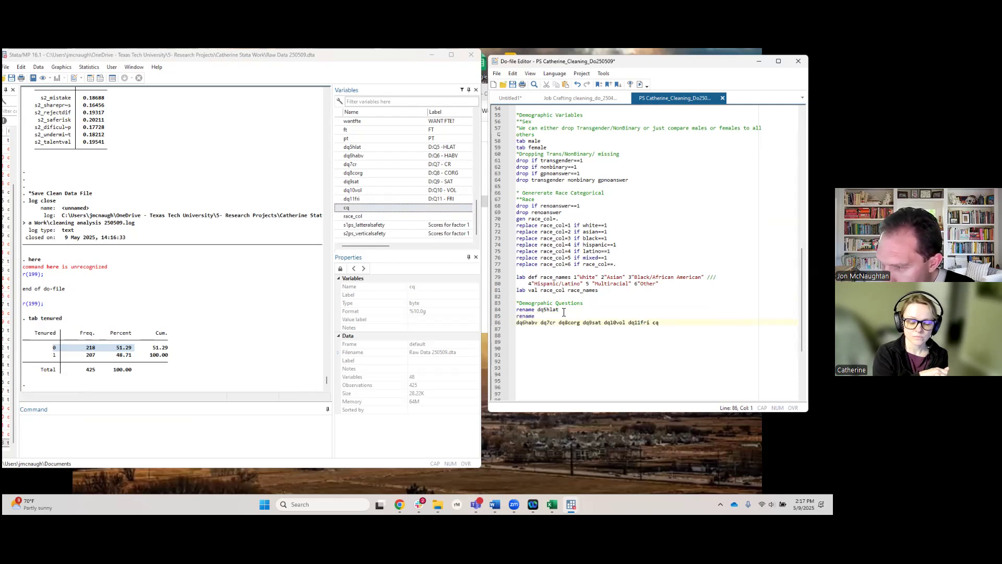
pyautogui.press('BackSpace')
pyautogui.click(562, 317)
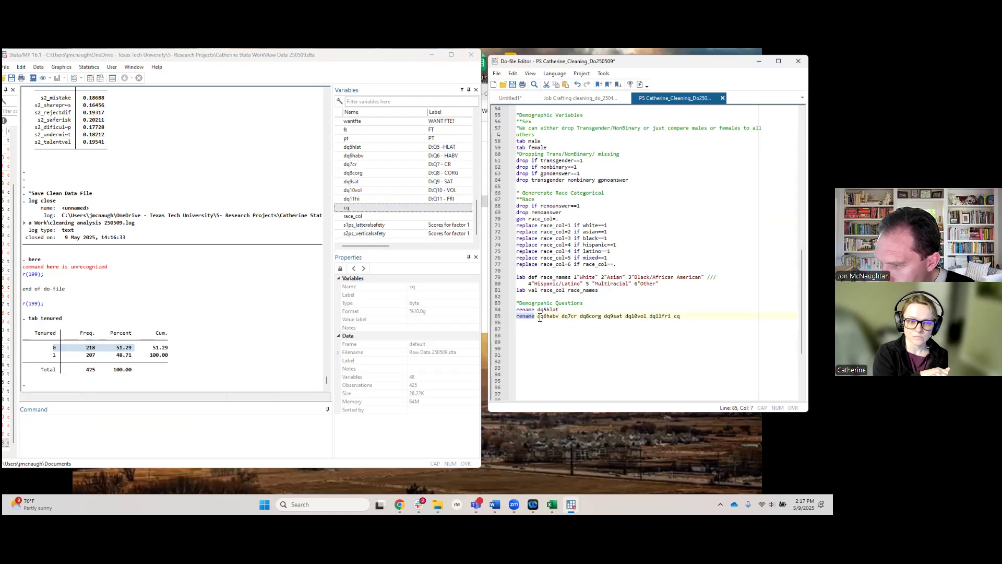
pyautogui.moveTo(536, 317); pyautogui.dragTo(513, 324)
pyautogui.hotkey('ctrl', 'c')
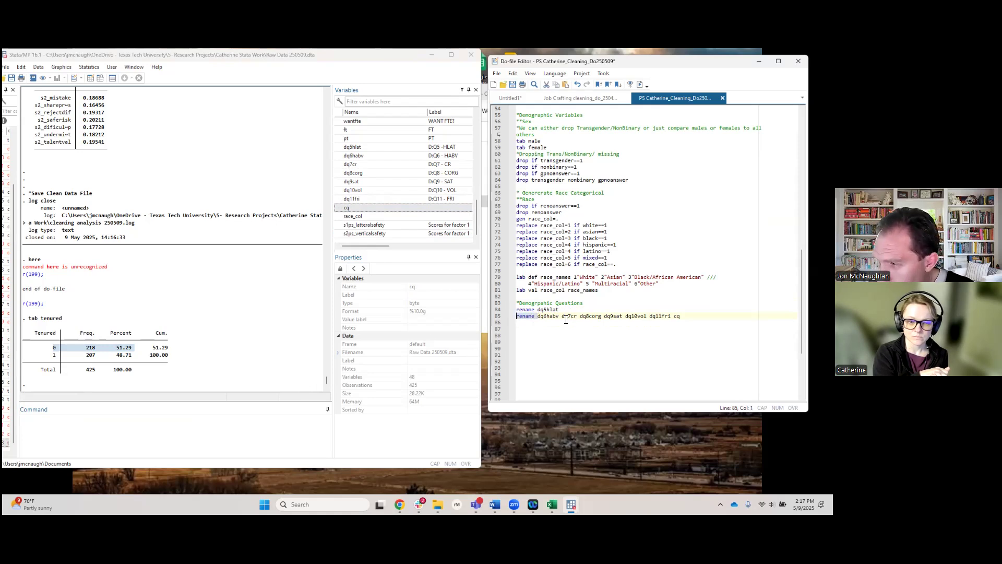
pyautogui.click(561, 316)
pyautogui.press('Return')
pyautogui.hotkey('ctrl', 'v')
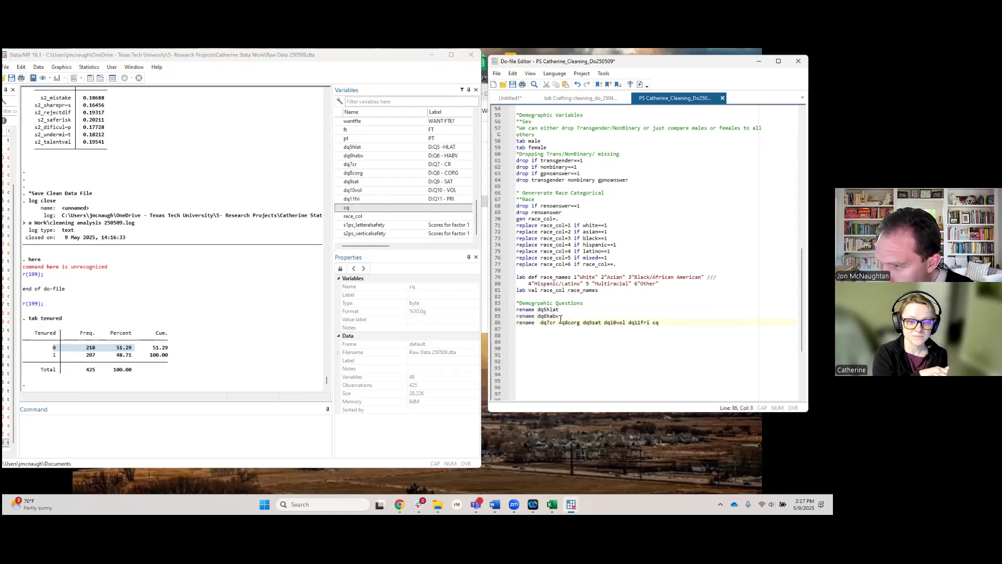
# Break dq7cr, dq8corg and dq9sat onto separate rename lines, leaving the rest of the list on another rename line
pyautogui.click(557, 323)
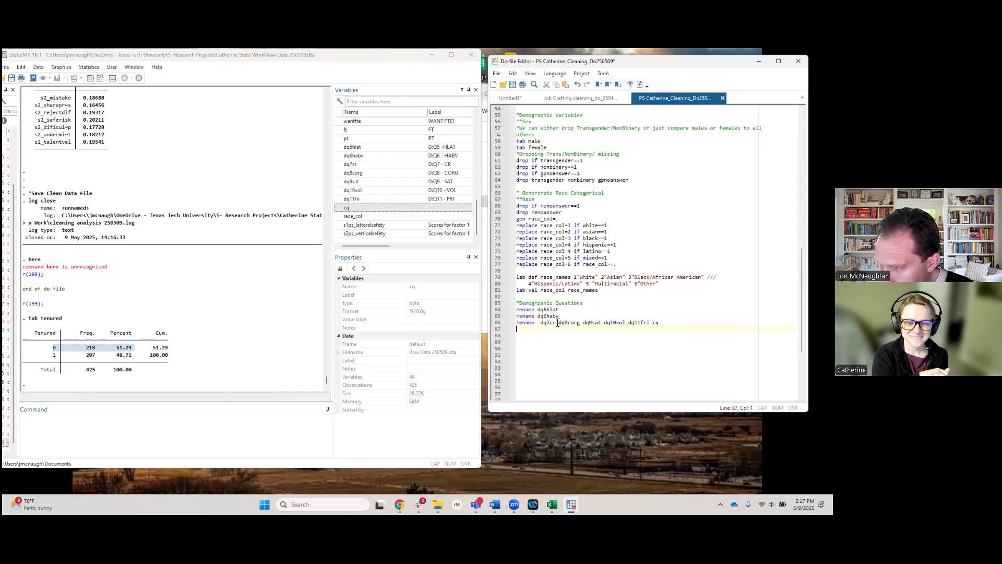
pyautogui.press('Return')
pyautogui.hotkey('ctrl', 'v')
pyautogui.click(564, 330)
pyautogui.press('Return')
pyautogui.hotkey('ctrl', 'v')
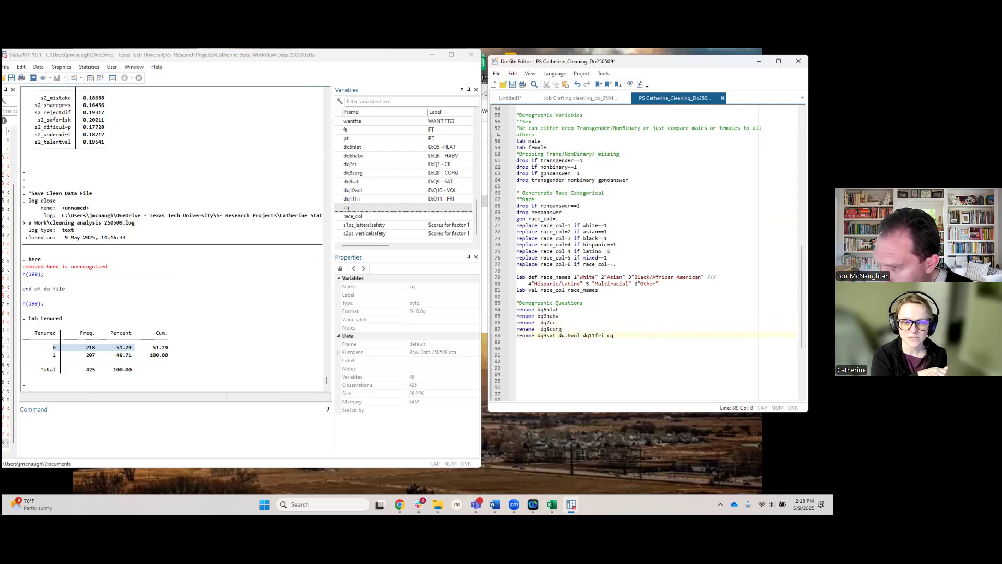
pyautogui.click(559, 335)
pyautogui.press('Return')
pyautogui.hotkey('ctrl', 'v')
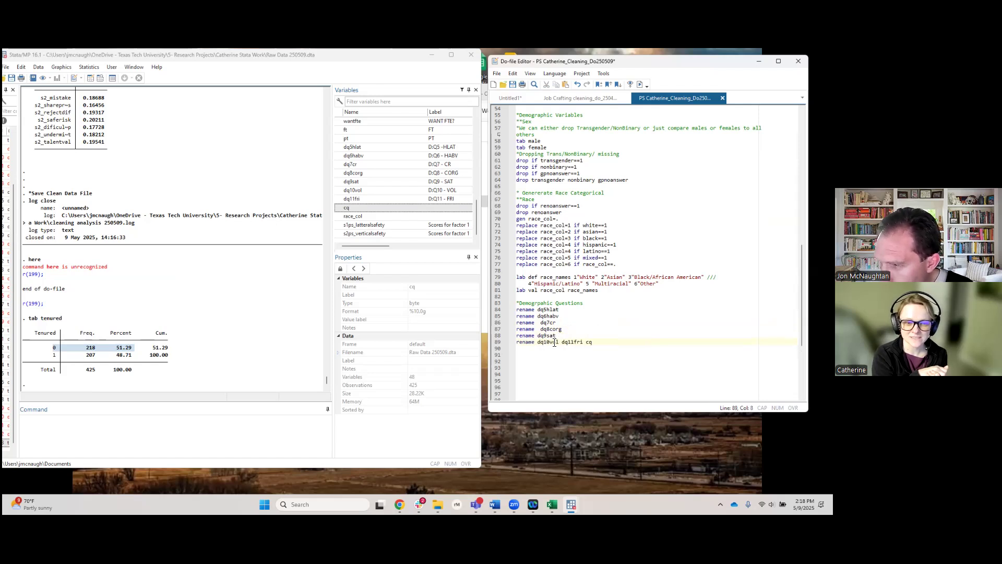
# Separate dq10vol, dq11fri and cq into individual rename lines
pyautogui.click(562, 342)
pyautogui.press('Return')
pyautogui.hotkey('ctrl', 'v')
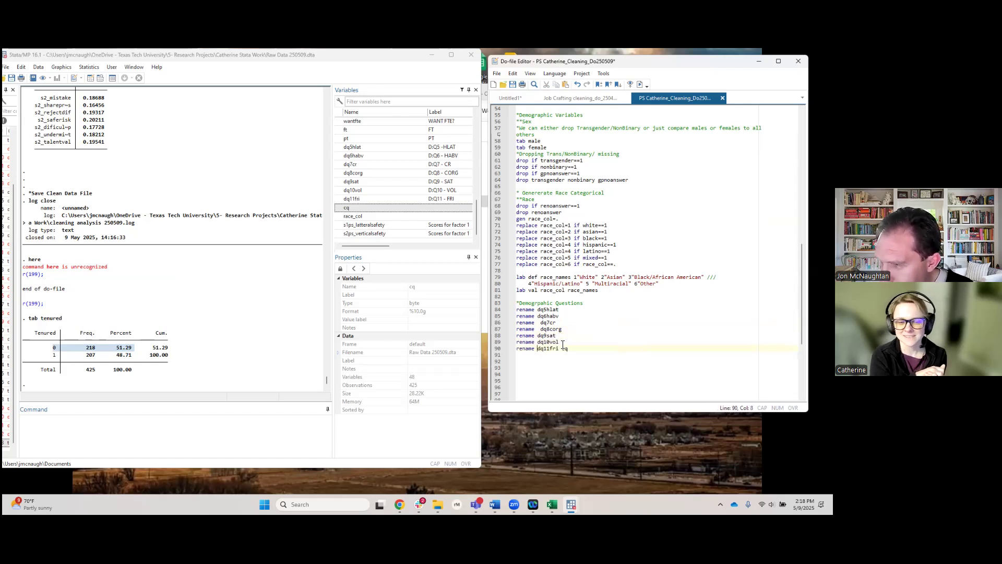
pyautogui.click(561, 349)
pyautogui.press('Return')
pyautogui.hotkey('ctrl', 'v')
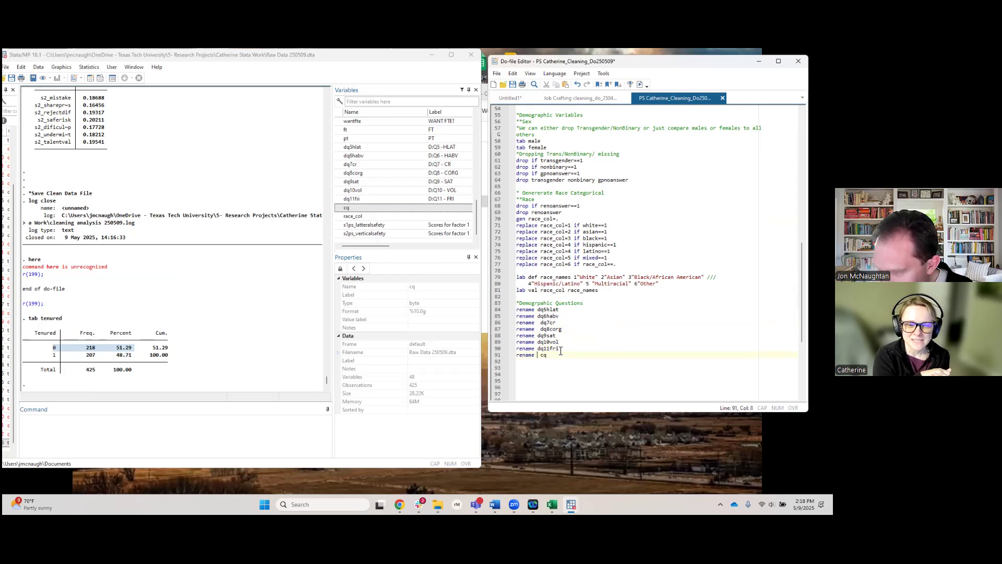
# Remove the extra spaces before dq7cr and dq8corg in their rename lines
pyautogui.click(537, 323)
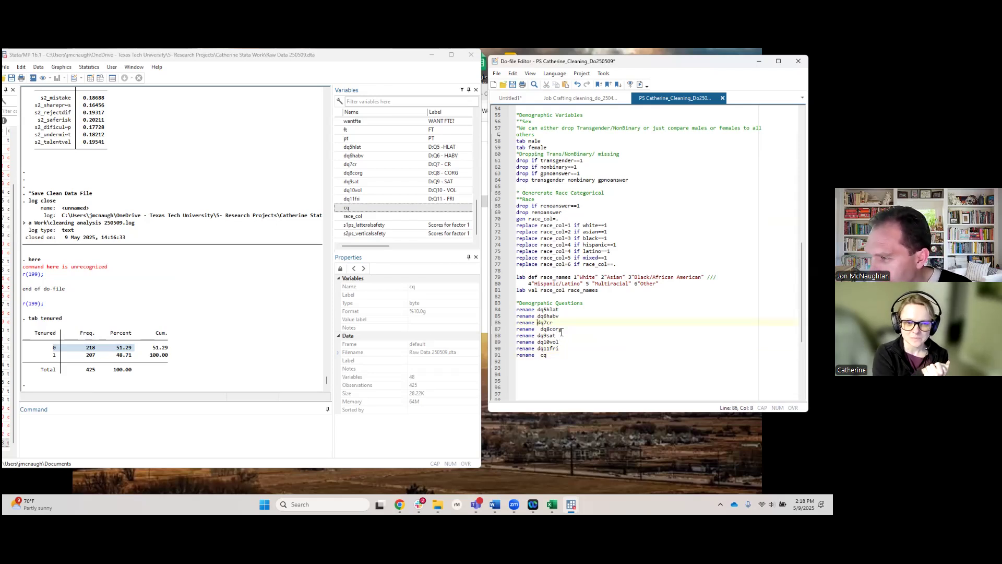
pyautogui.click(541, 330)
pyautogui.press('BackSpace')
# Enter hours_latweek as the new name for dq5hlat and hours_vertweek as the new name for dq6habv
pyautogui.click(578, 312)
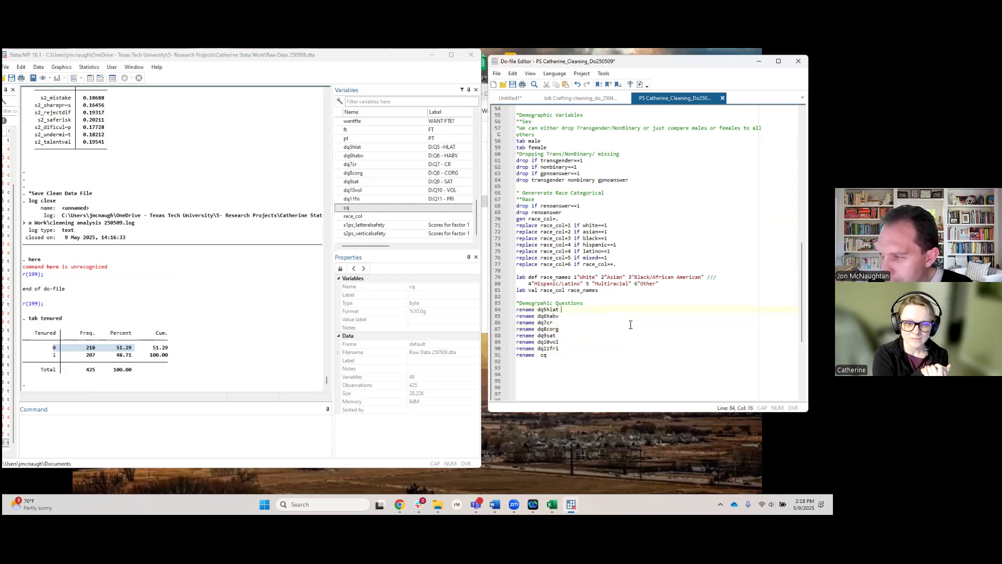
pyautogui.write('ha')
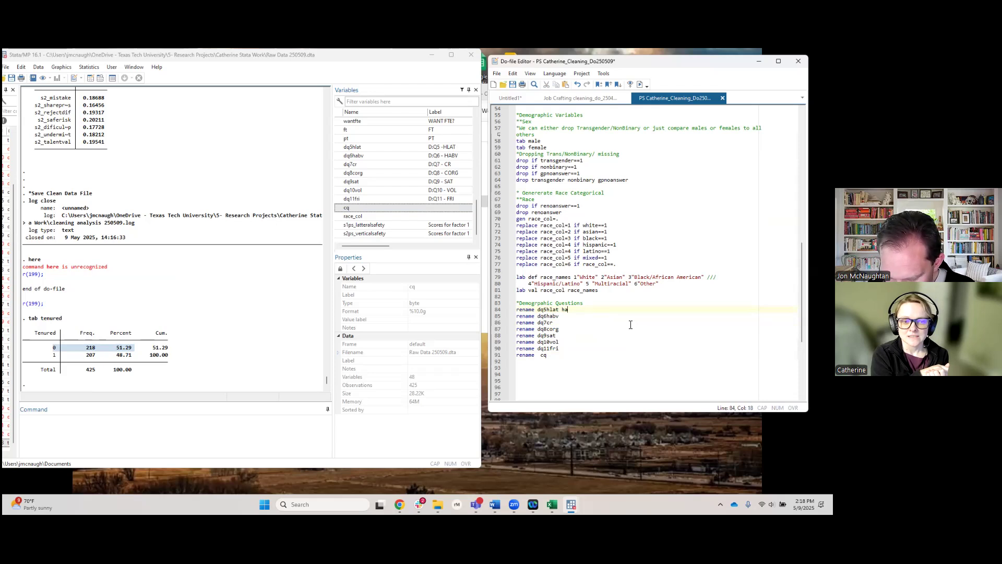
pyautogui.write('ur')
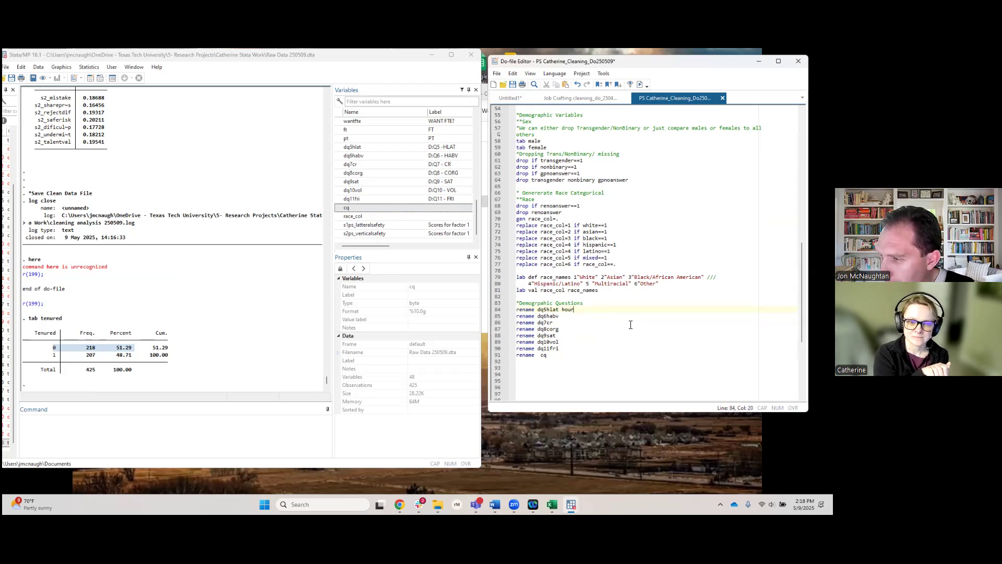
pyautogui.write('s_lat')
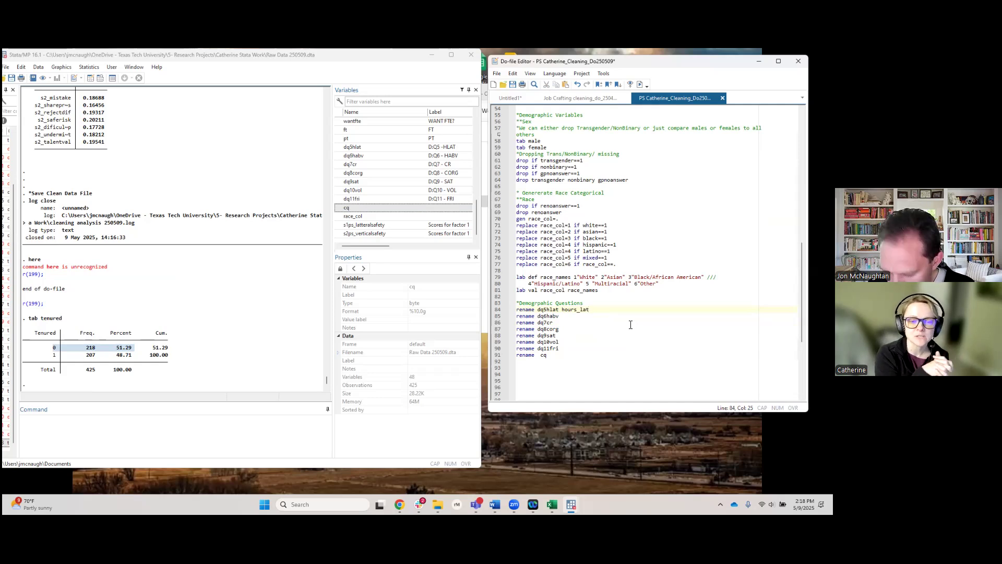
pyautogui.write('week')
pyautogui.write('hou')
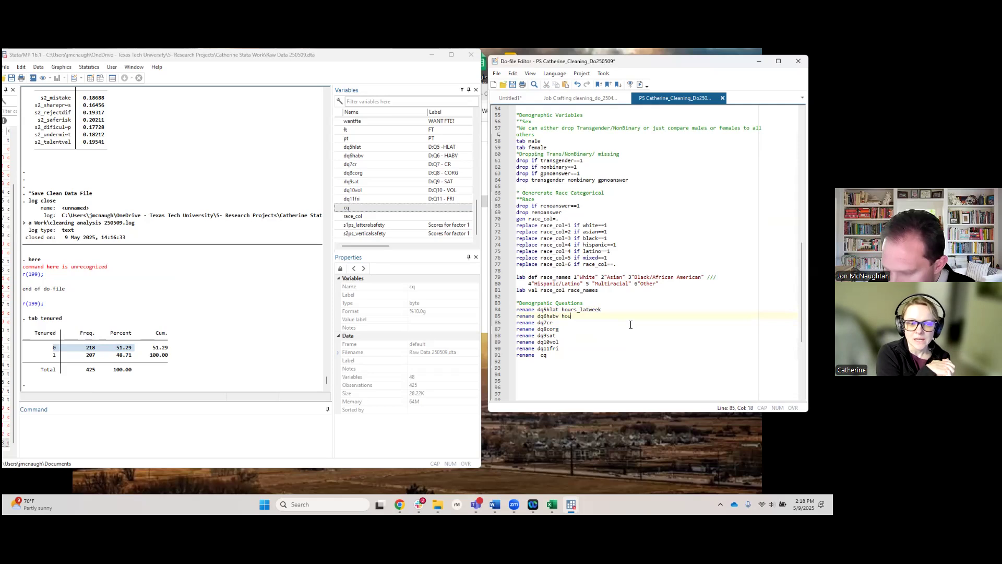
pyautogui.write('rs_ve')
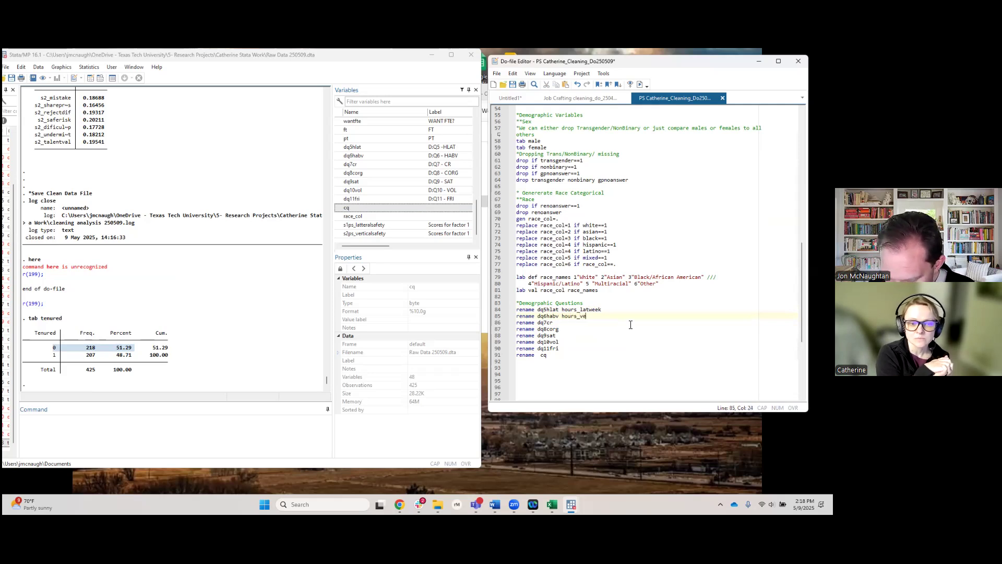
pyautogui.write('rtweek')
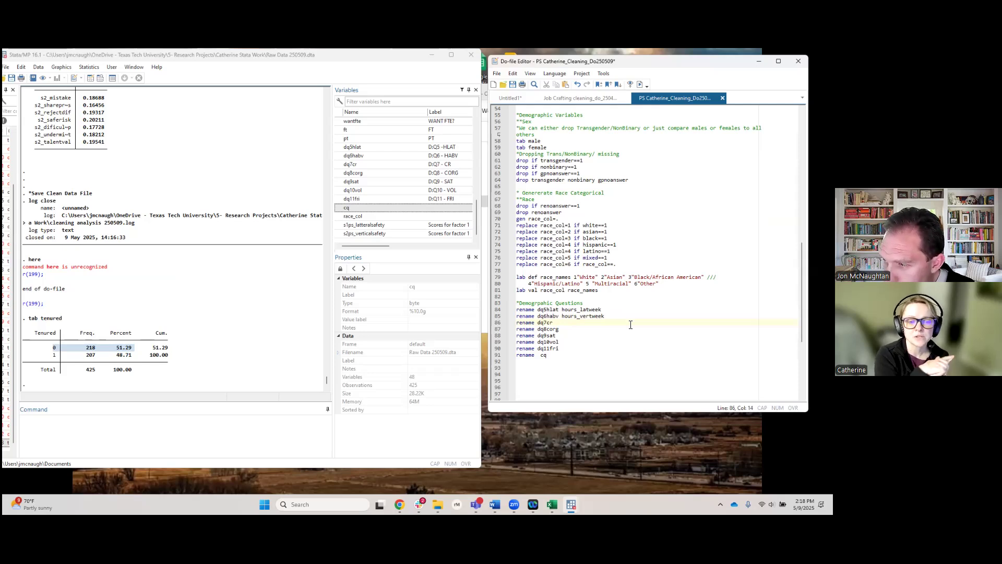
# Enter time_current_role as the new name for dq7cr and time_current_org as the new name for dq8corg
pyautogui.write('time')
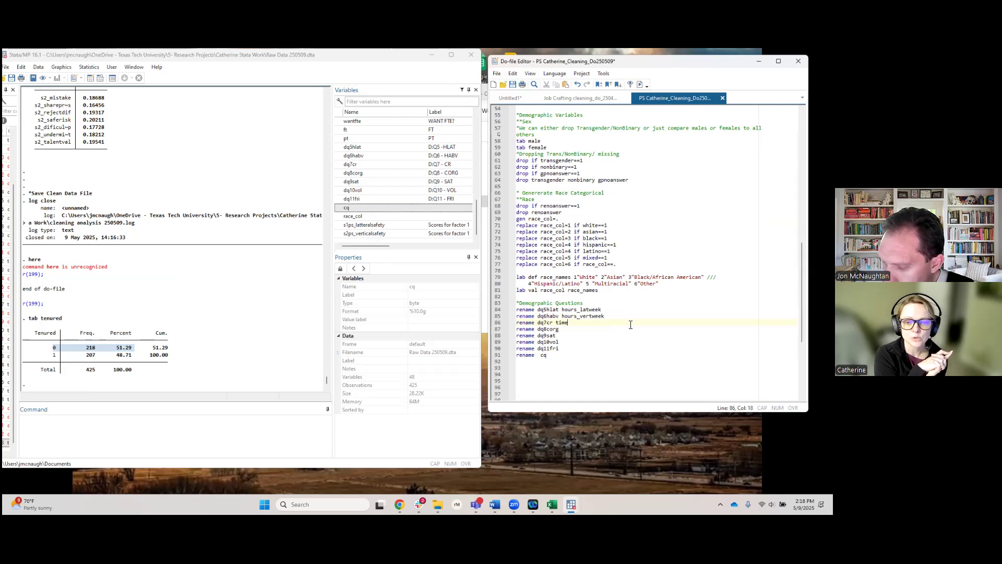
pyautogui.write('_cu')
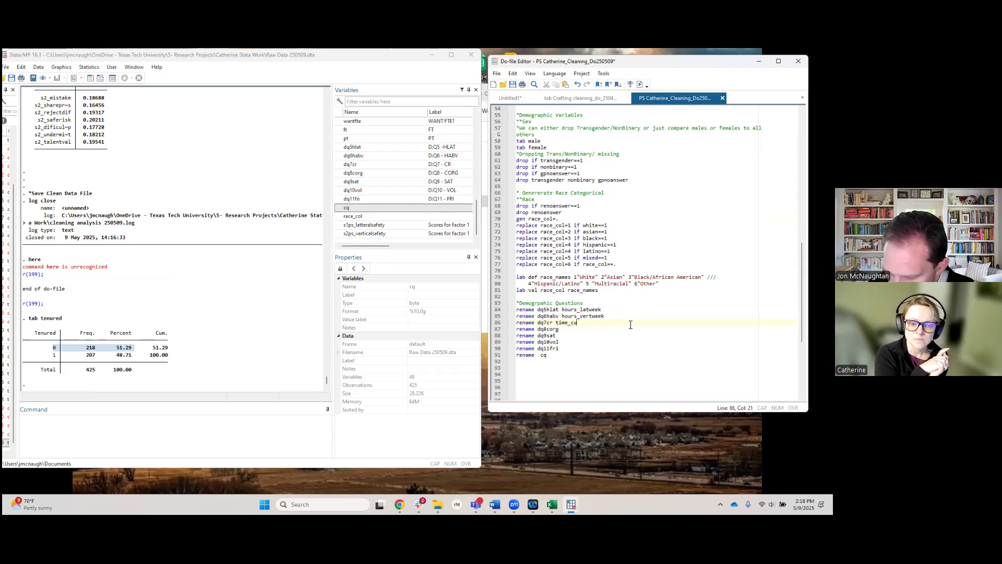
pyautogui.write('rrent_role')
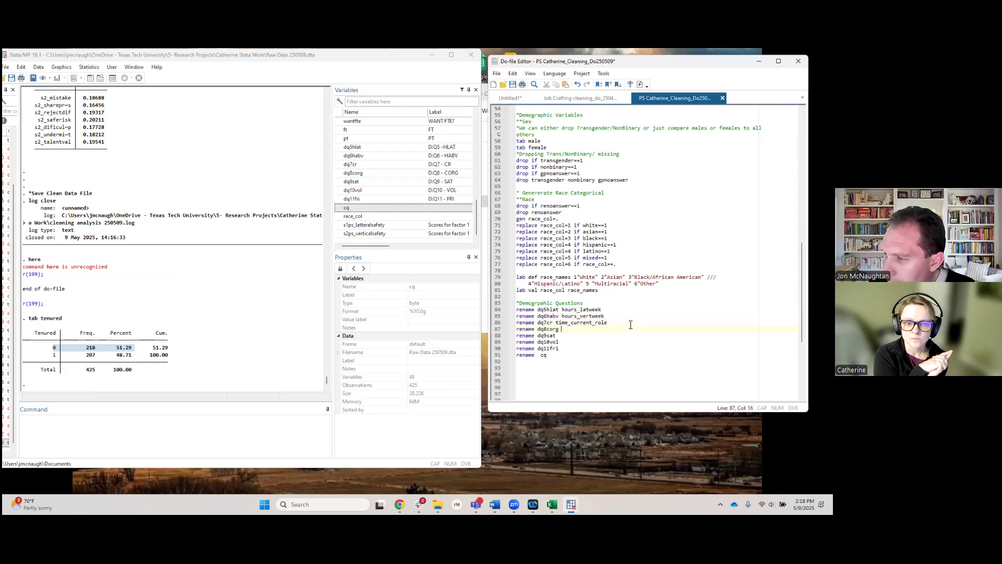
pyautogui.write('ime_')
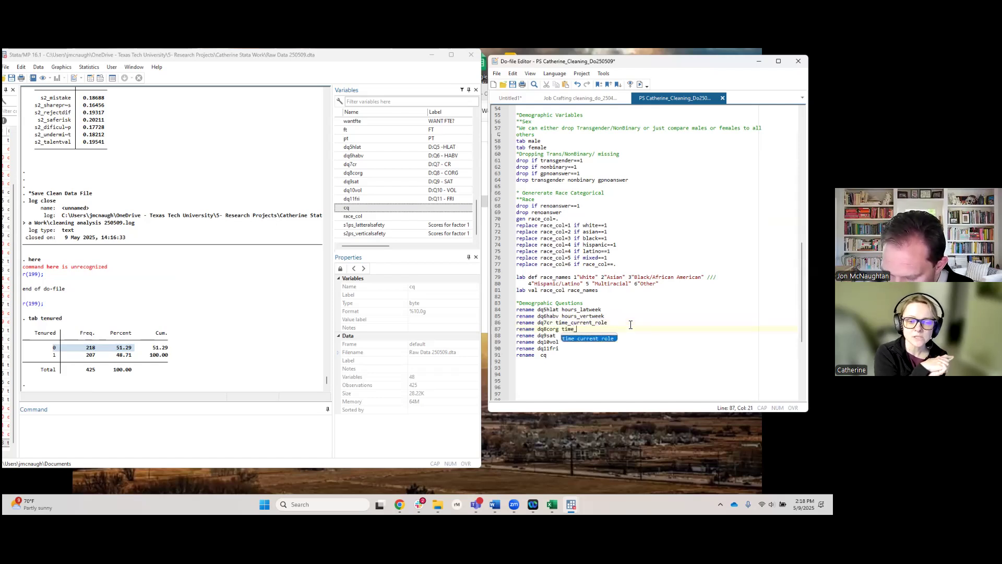
pyautogui.write('curren')
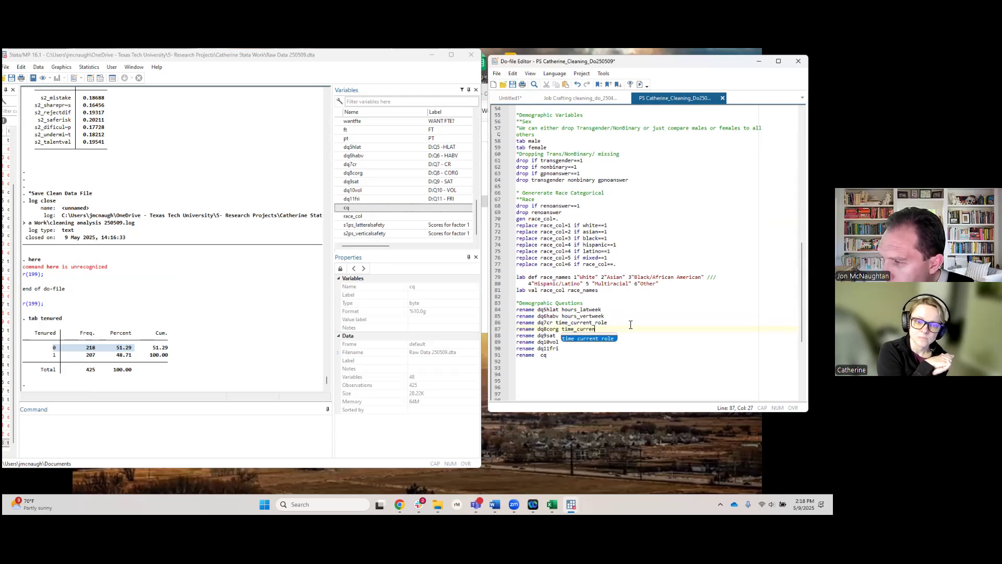
pyautogui.write('t_org')
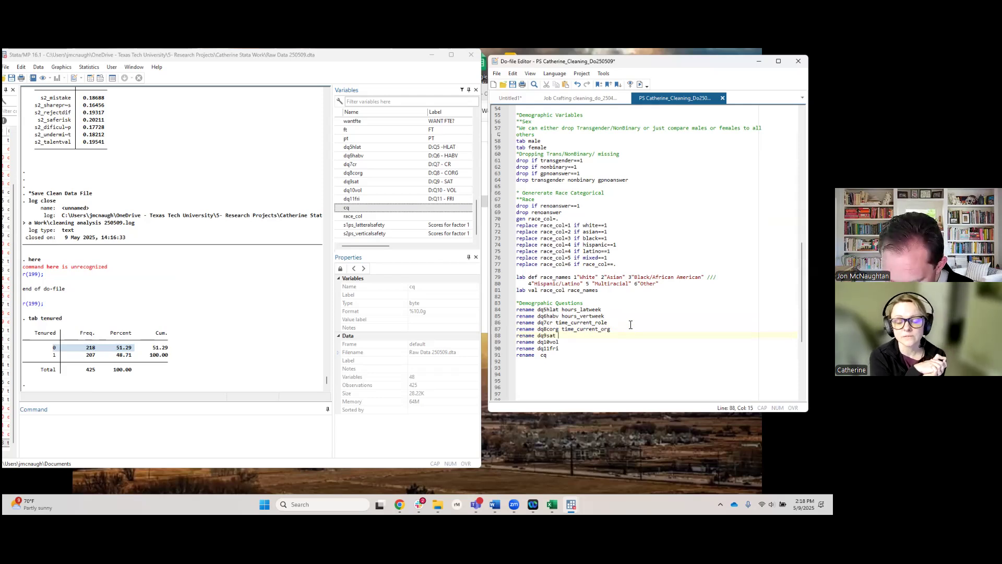
# Enter satis_lik as the new name for dq9sat in its rename line
pyautogui.write('satisfaction')
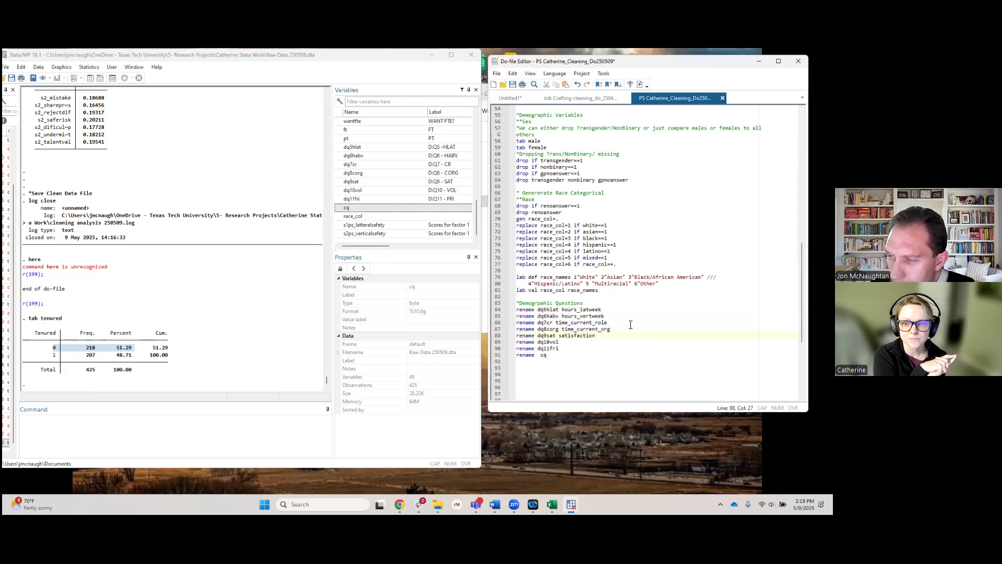
pyautogui.press('BackSpace')
pyautogui.press('BackSpace')
pyautogui.press('BackSpace')
pyautogui.press('BackSpace')
pyautogui.press('BackSpace')
pyautogui.press('BackSpace')
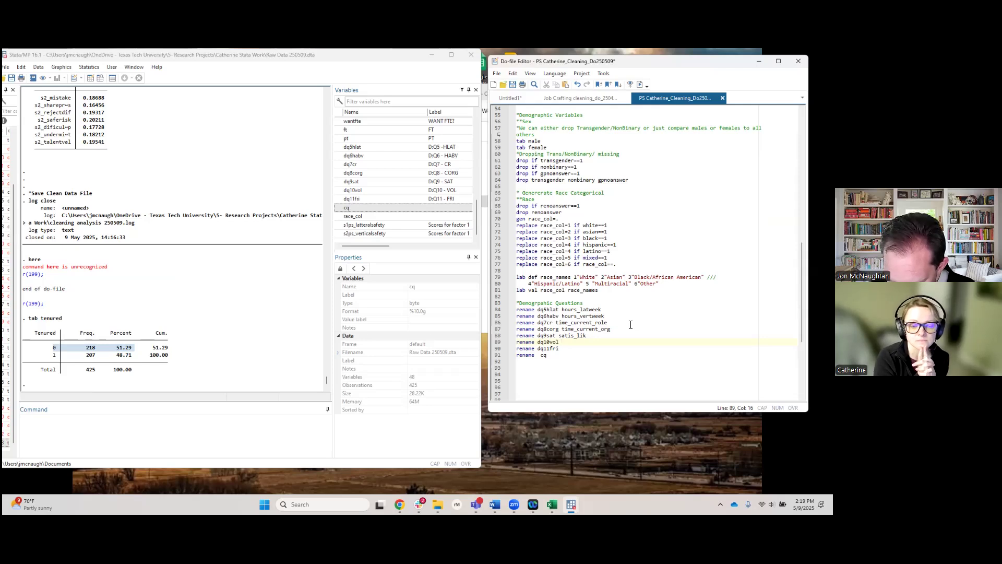
# Enter like_vol_depart as the new name for dq10vol and like_refer_friend as the new name for dq11fri
pyautogui.write('ik')
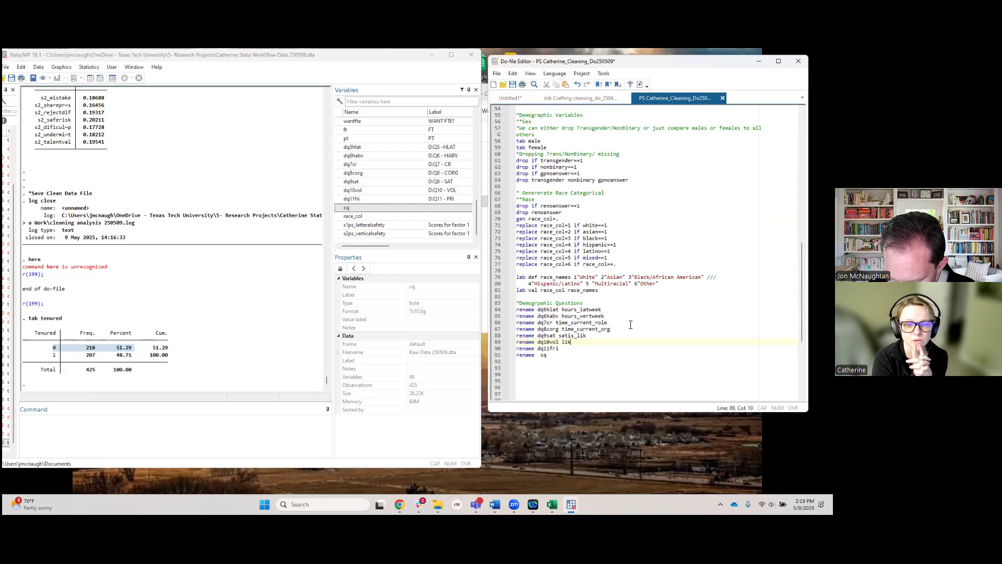
pyautogui.write('e ')
pyautogui.write('vol_depart')
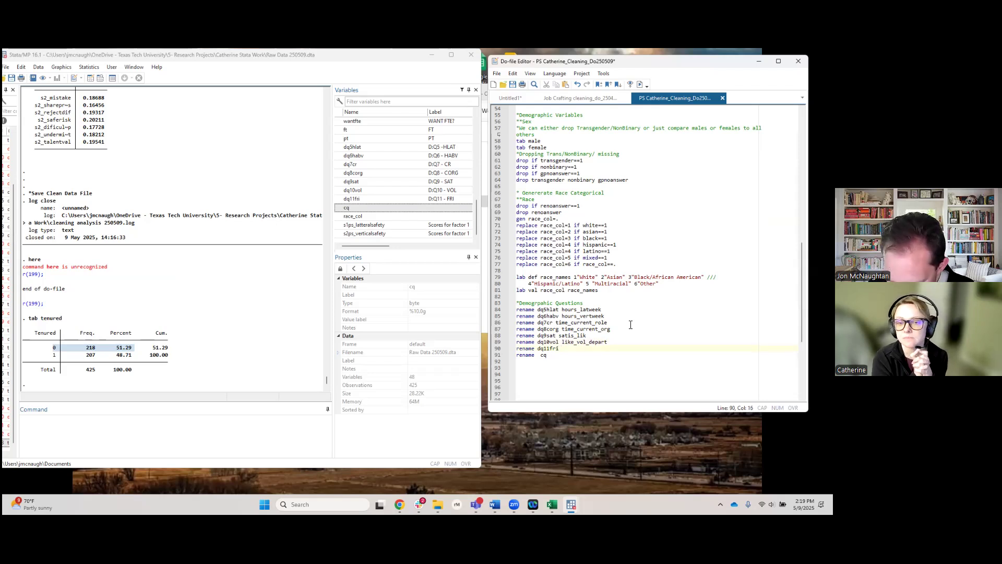
pyautogui.write('like_ref')
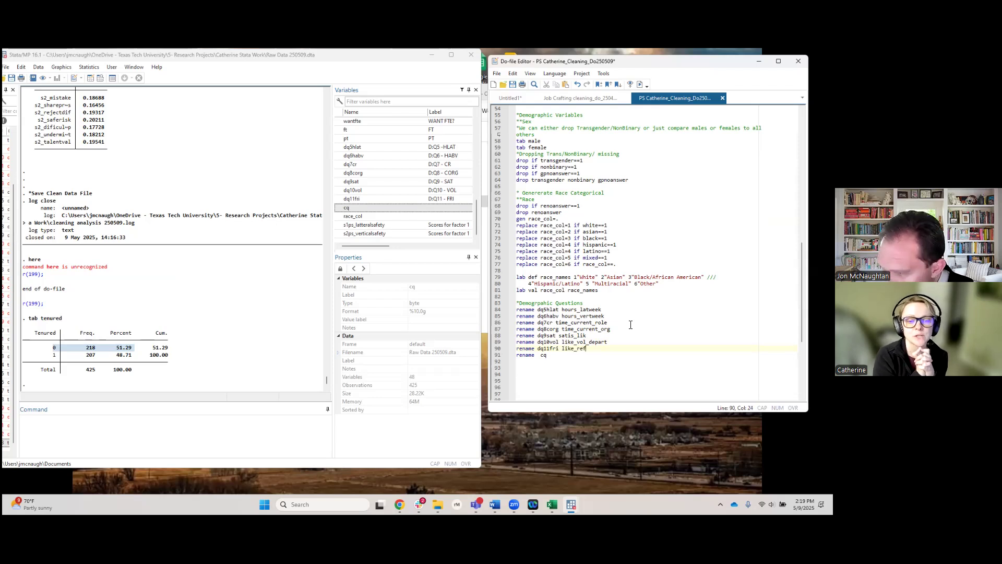
pyautogui.write('er_friend')
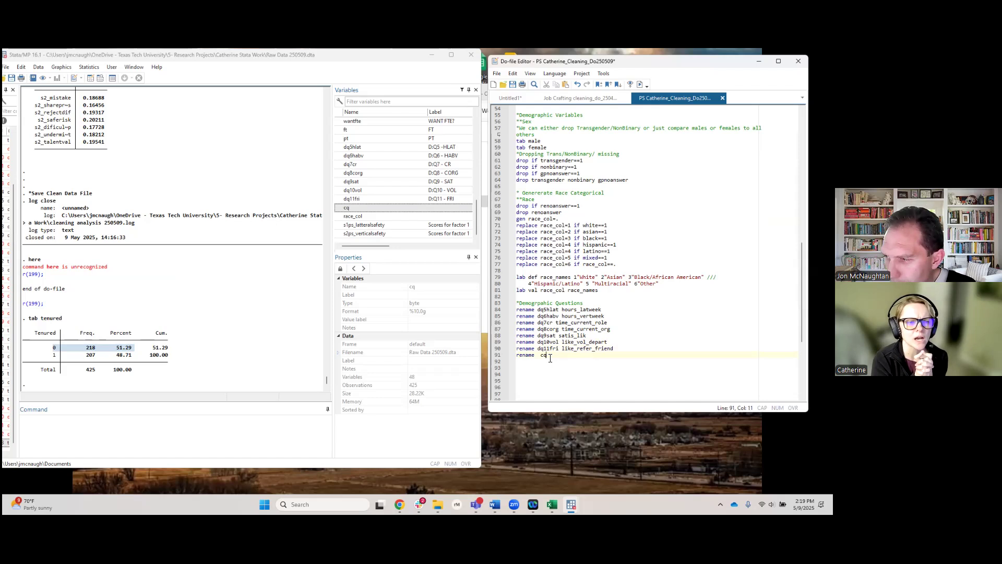
# Tabulate the cq variable to check its contents
pyautogui.click(215, 432)
pyautogui.write('tab cq')
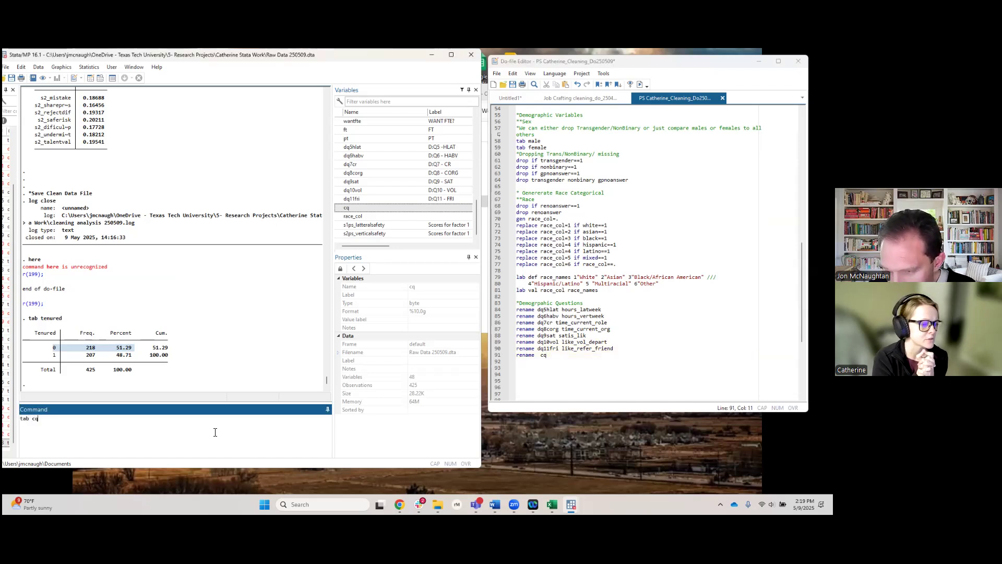
pyautogui.press('Return')
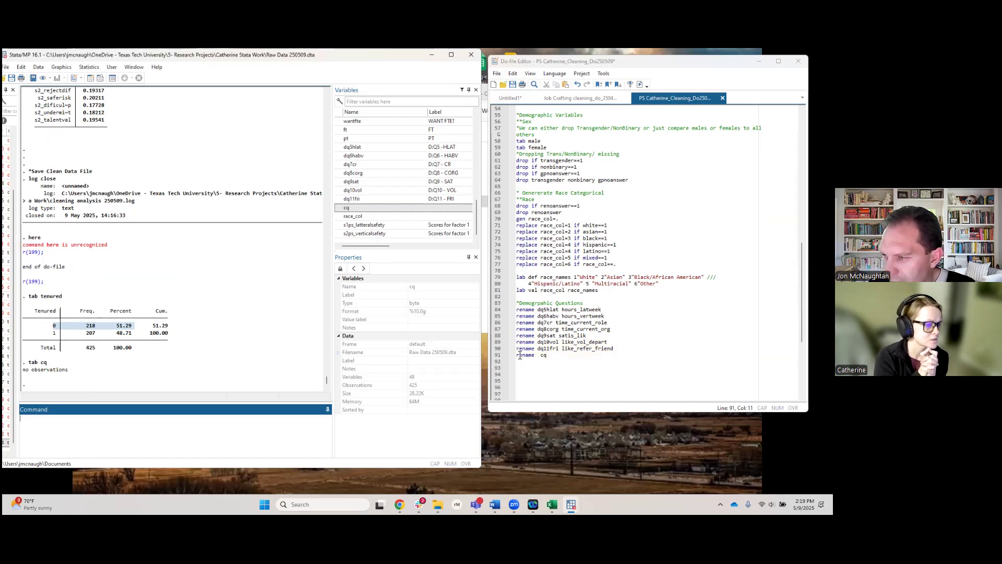
# Add cq to the end of the Drop Unneeded variable list and delete the unfinished rename line for cq
pyautogui.scroll(14, 614, 248)
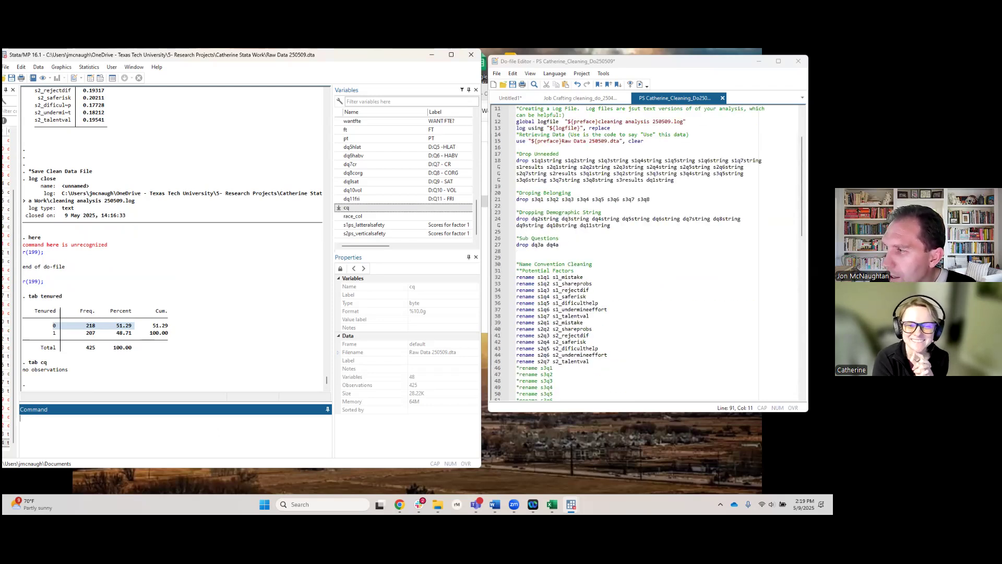
pyautogui.click(675, 180)
pyautogui.write('cq')
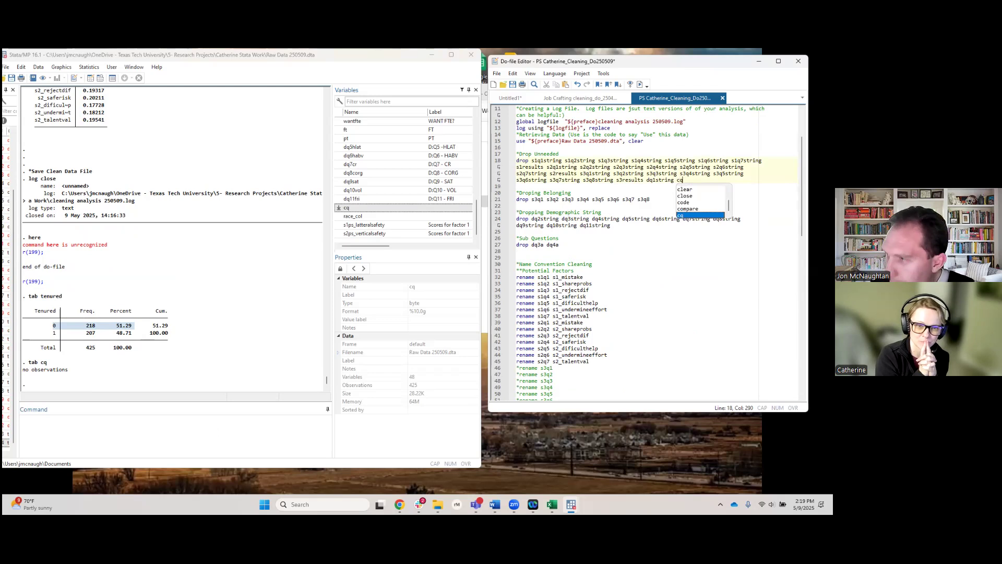
pyautogui.click(645, 263)
pyautogui.scroll(-17, 606, 340)
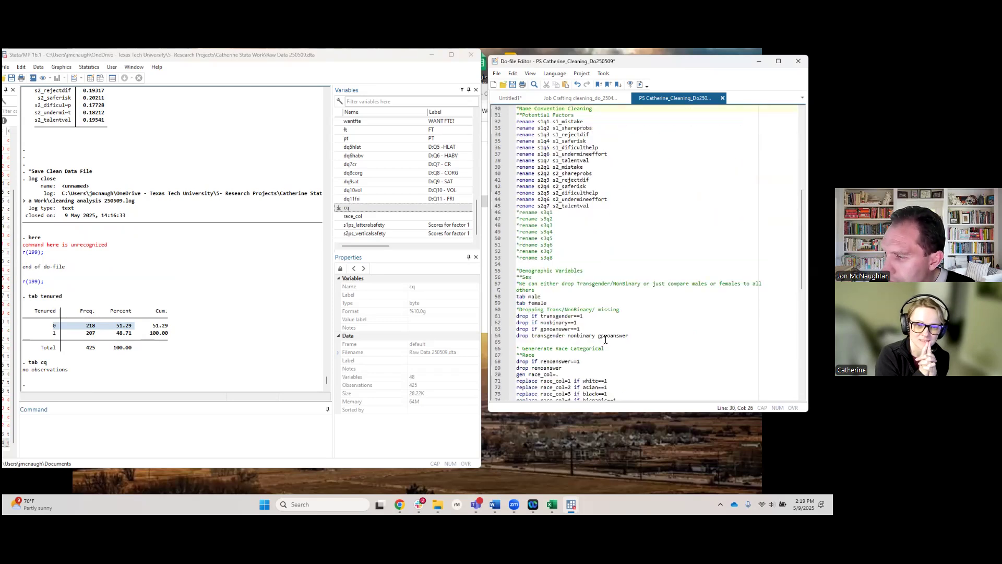
pyautogui.moveTo(553, 299); pyautogui.dragTo(507, 302)
pyautogui.press('BackSpace')
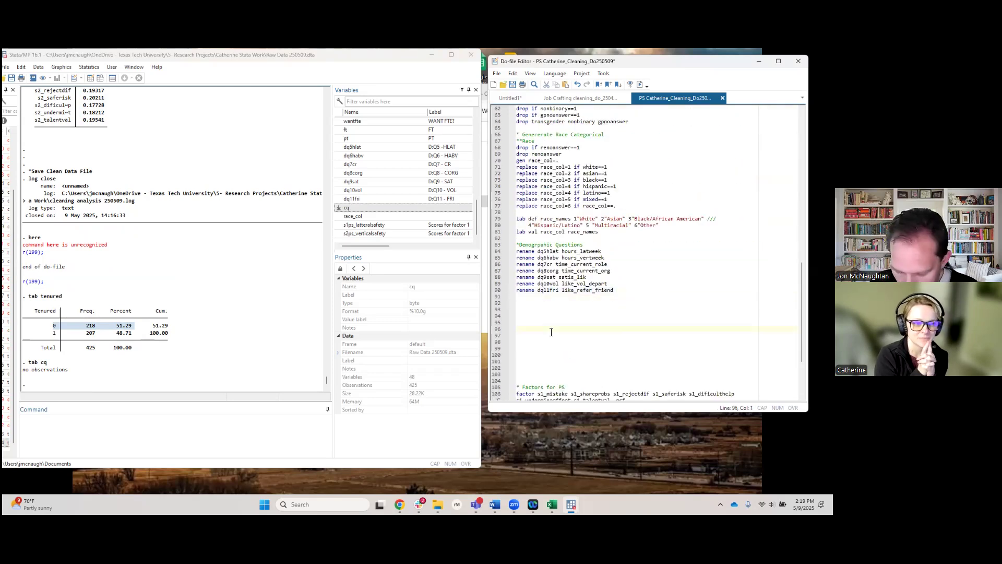
# Run the whole do-file and review the renamed demographic variables in the variable list
pyautogui.hotkey('ctrl', 'd')
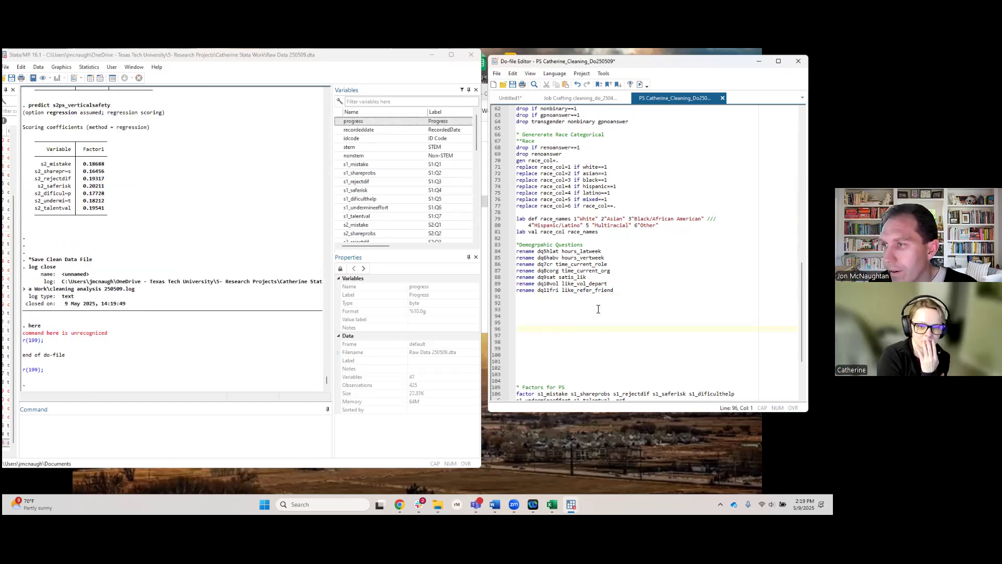
pyautogui.scroll(-10, 443, 214)
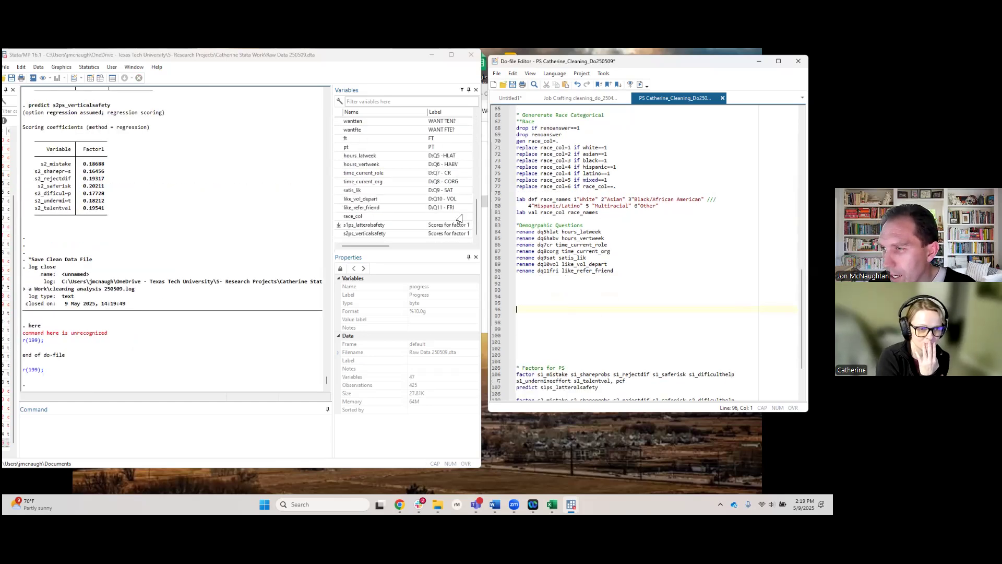
pyautogui.scroll(-2, 459, 219)
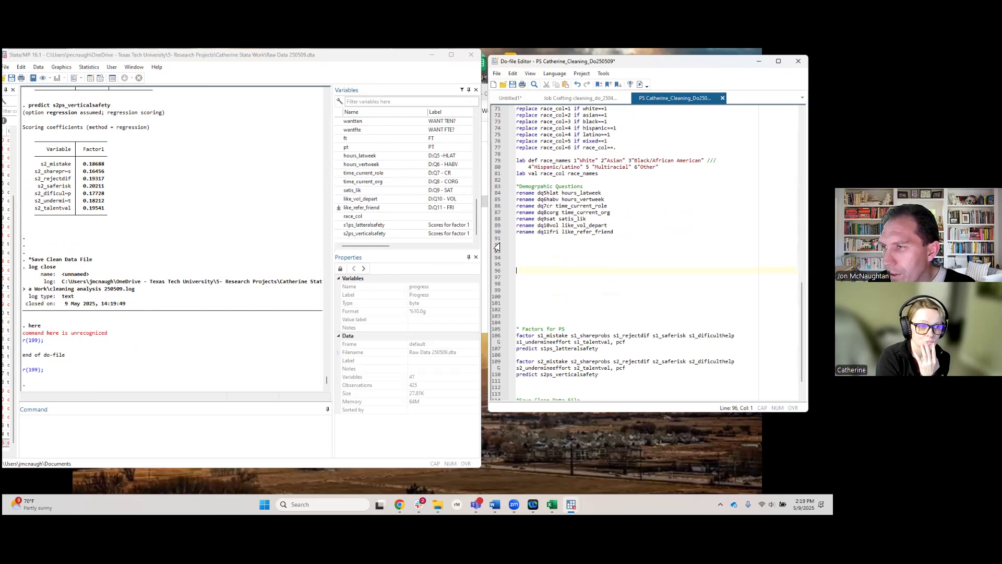
# Below the s2ps_verticalsafety prediction, add "factor satis_lik like_refer_friend like_vol_depart, pcf" and run only that line
pyautogui.click(574, 322)
pyautogui.scroll(-2, 574, 322)
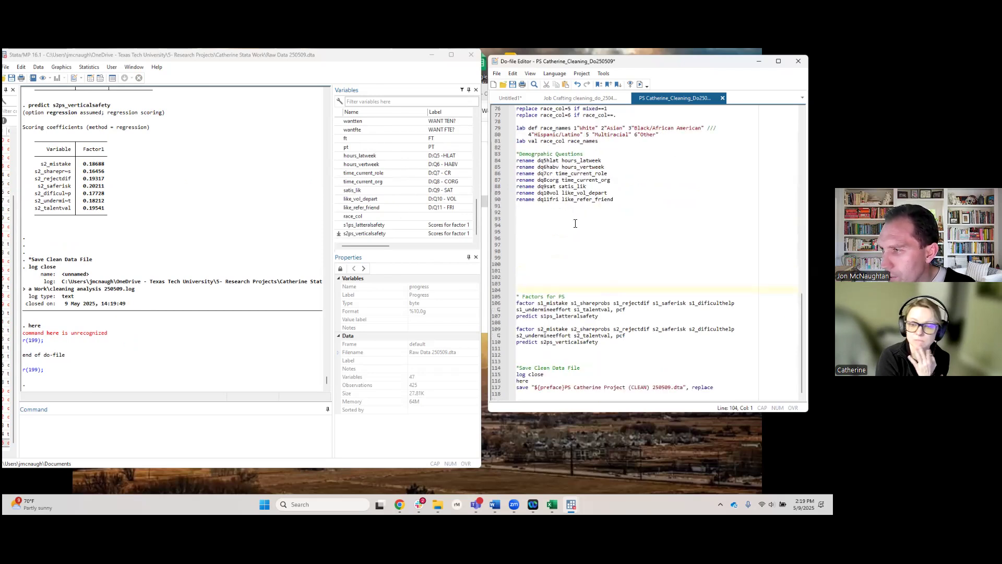
pyautogui.click(608, 341)
pyautogui.press('Return')
pyautogui.press('Return')
pyautogui.write('factor satis')
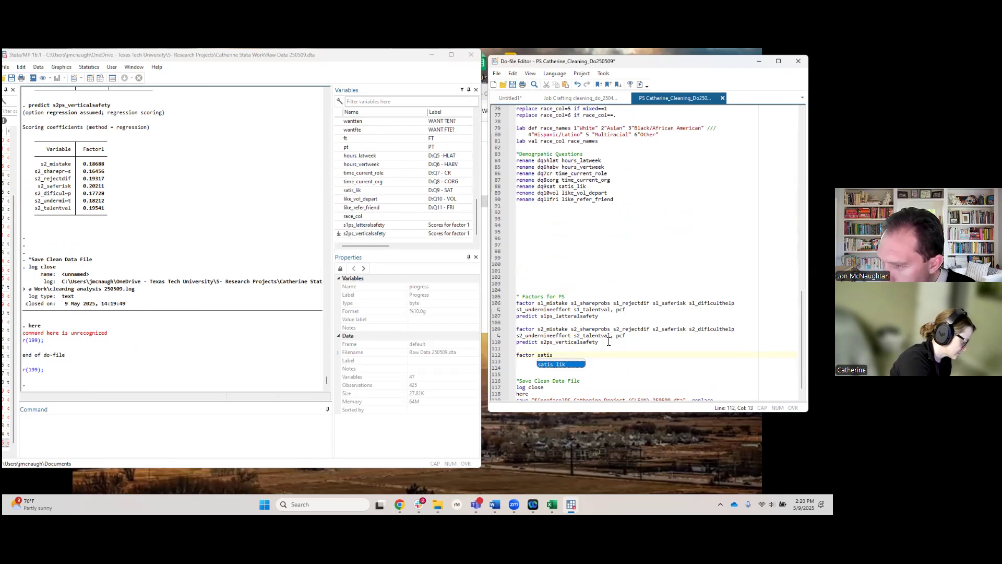
pyautogui.press('Tab')
pyautogui.write('like_refer_friend')
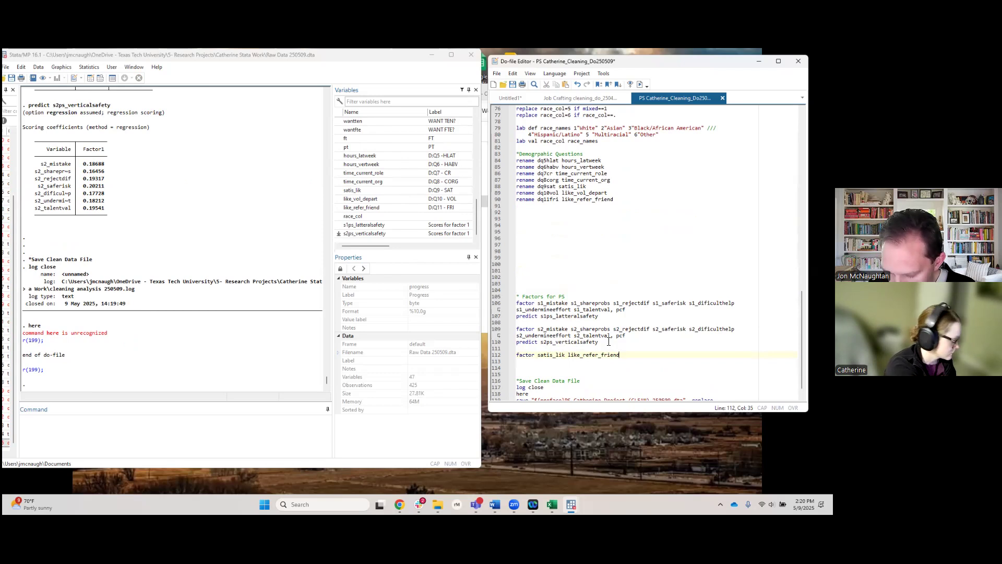
pyautogui.write(' like_vol_depart')
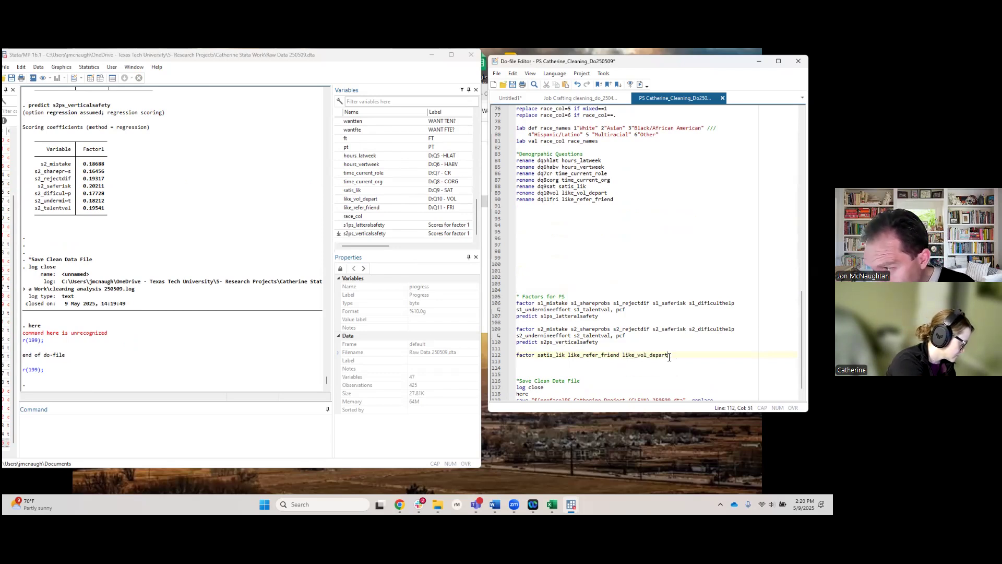
pyautogui.write(',')
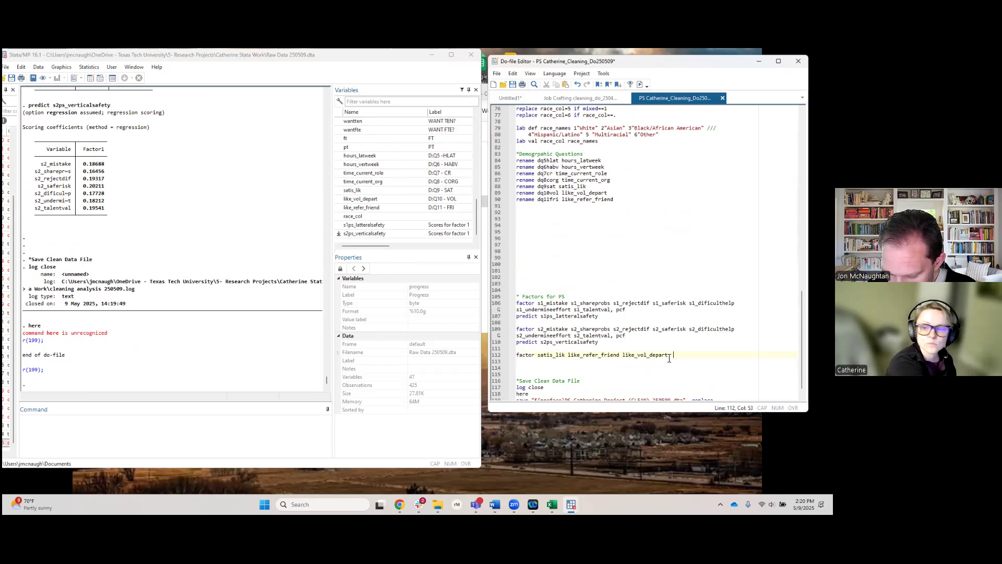
pyautogui.write(' pcf')
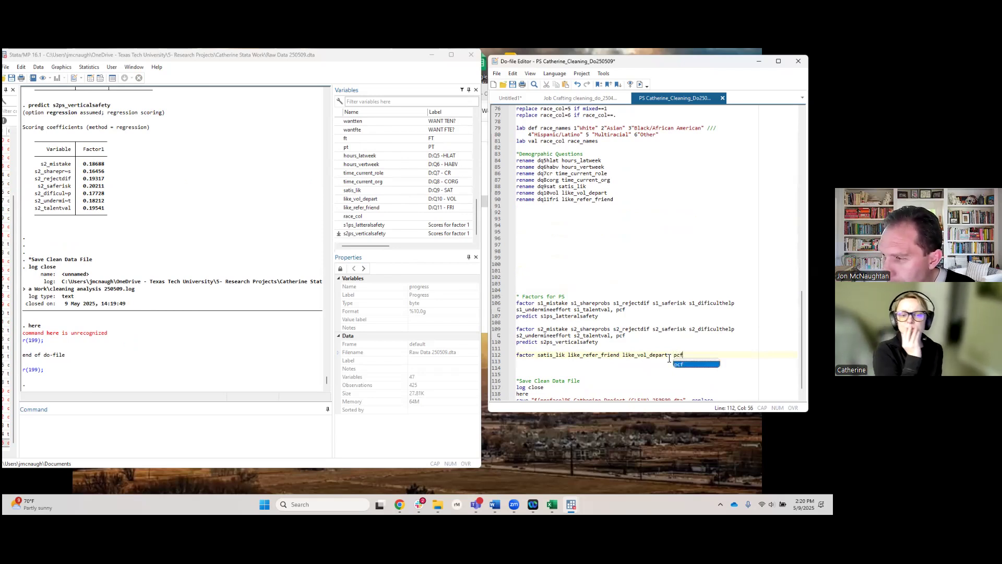
pyautogui.press('Escape')
pyautogui.click(499, 357)
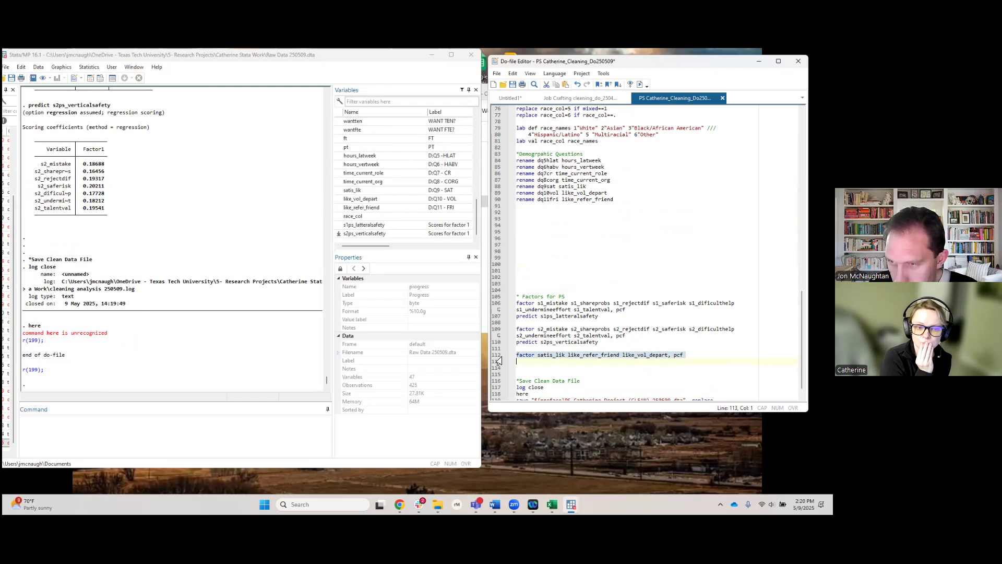
pyautogui.hotkey('ctrl', 'd')
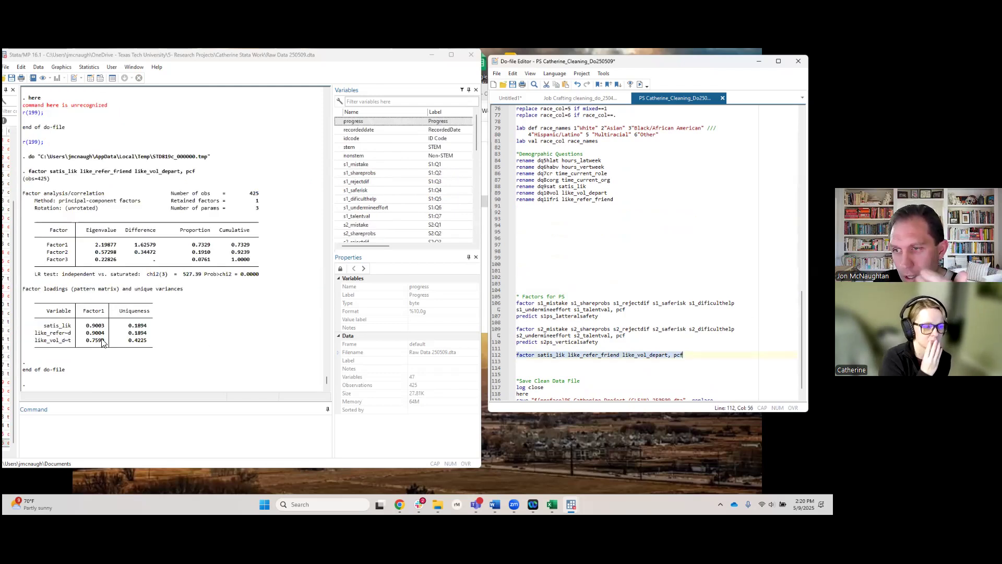
# Add "predict satisfaction" below the new factor command, rerun the do-file and check the variable list
pyautogui.click(541, 361)
pyautogui.write('predict satisfaction')
pyautogui.press('Return')
pyautogui.hotkey('ctrl', 'd')
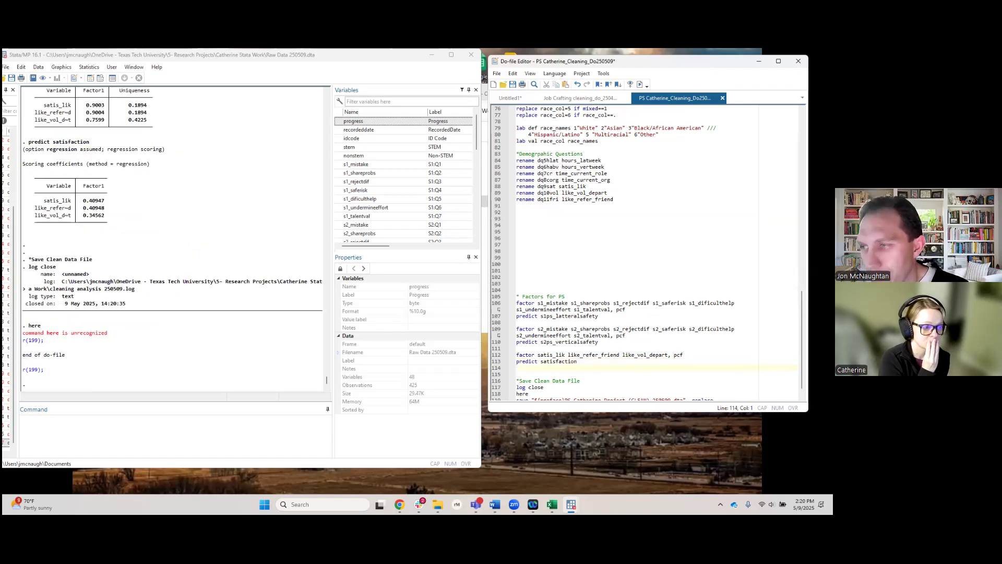
pyautogui.scroll(-1, 554, 372)
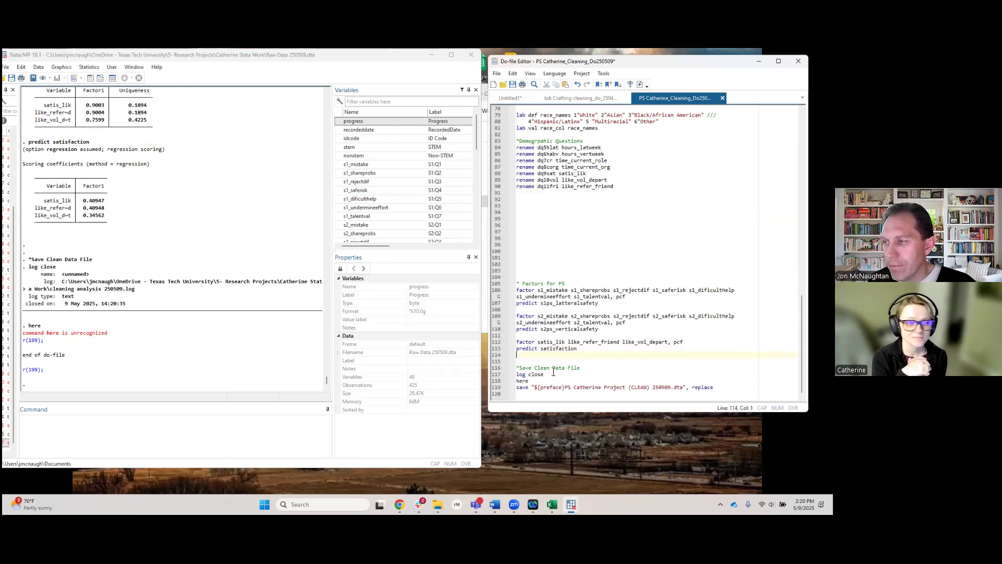
pyautogui.doubleClick(524, 381)
pyautogui.scroll(-2, 393, 183)
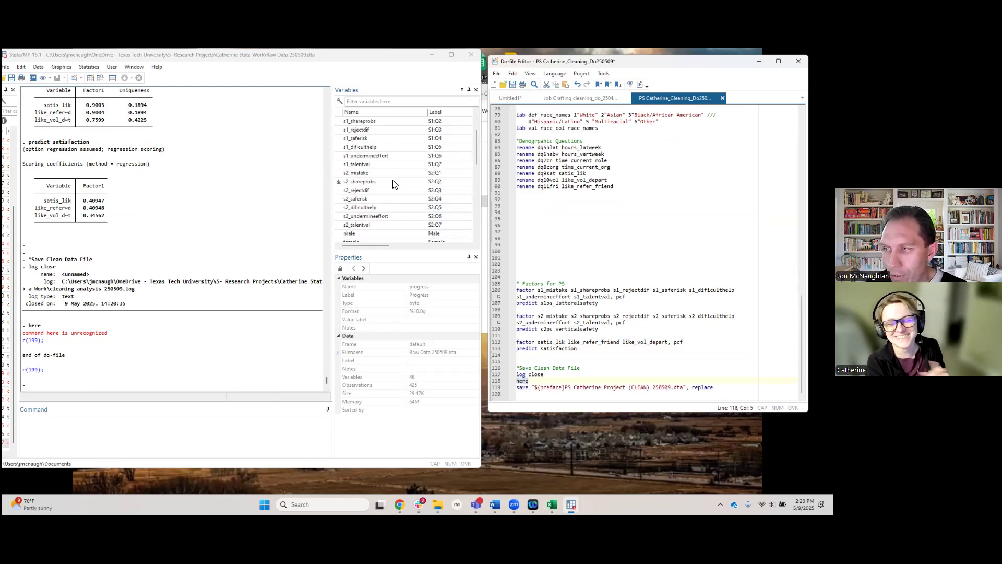
pyautogui.scroll(-6, 393, 183)
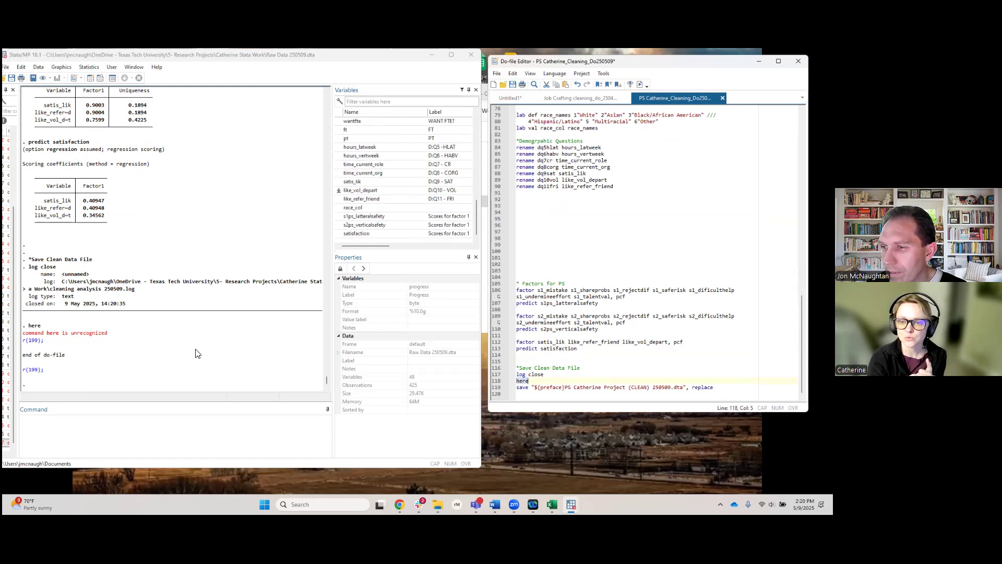
# Tabulate hours_latweek to view its frequency distribution
pyautogui.click(139, 439)
pyautogui.write('tab')
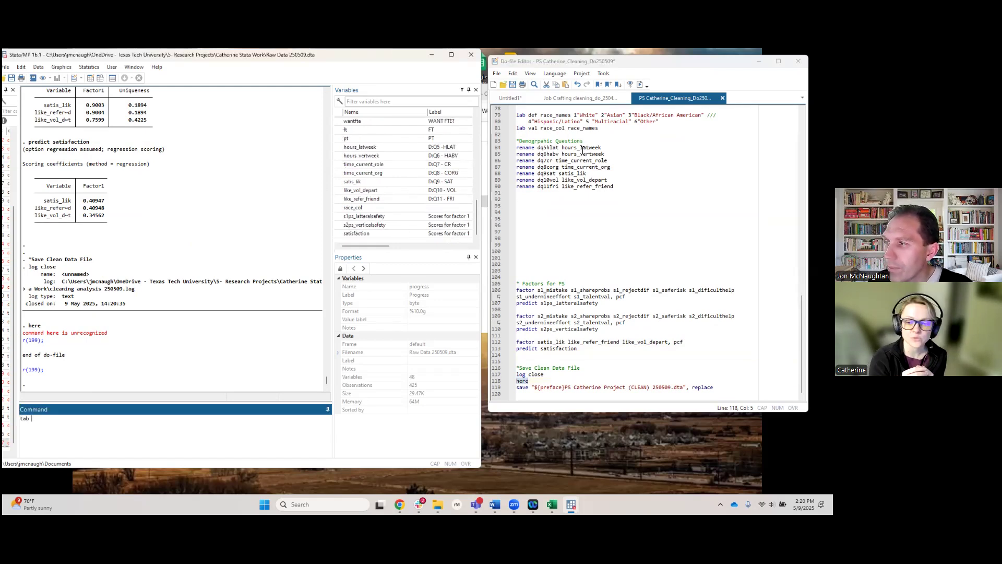
pyautogui.click(581, 147)
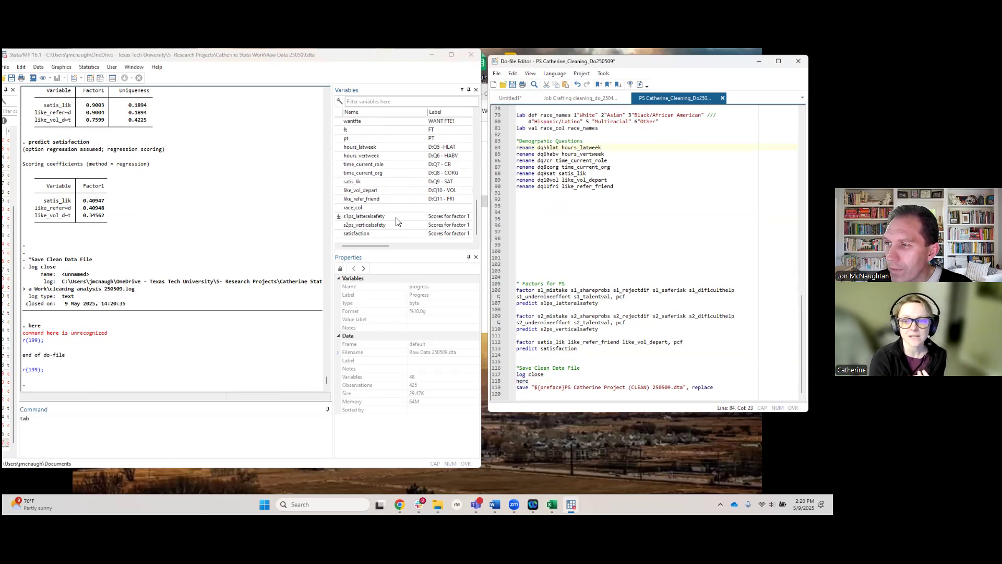
pyautogui.scroll(1, 370, 180)
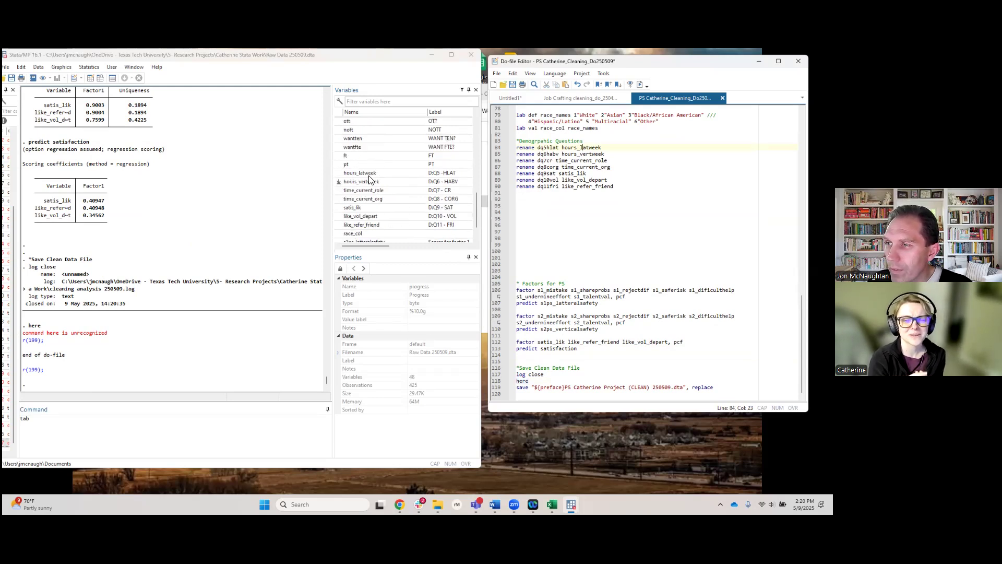
pyautogui.doubleClick(365, 176)
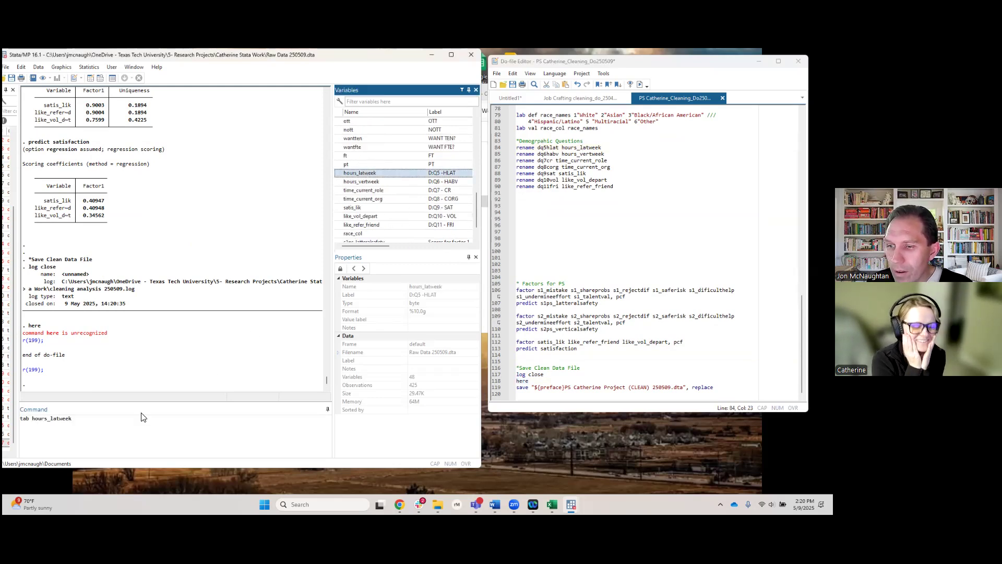
pyautogui.click(132, 429)
pyautogui.press('Return')
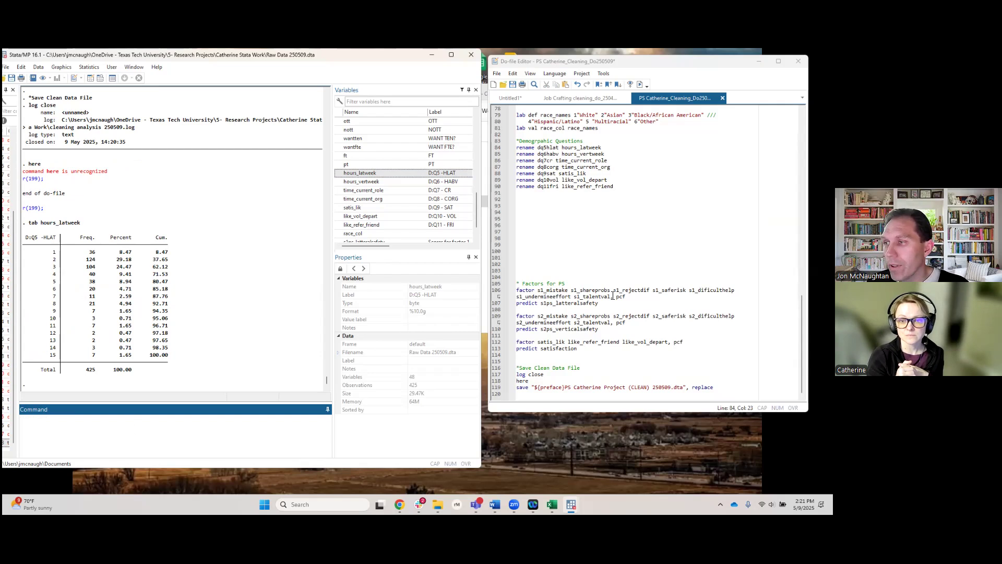
# Add the comment "* Cateforical Hours" below the demographic rename lines, followed by a new line
pyautogui.click(637, 240)
pyautogui.press('Return')
pyautogui.write('*')
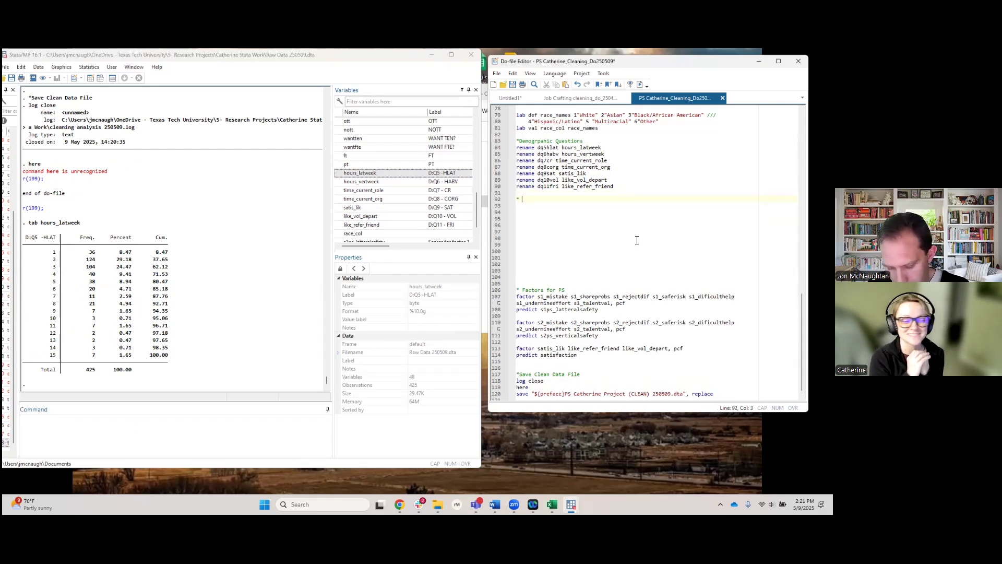
pyautogui.write(' Cateforical Hours')
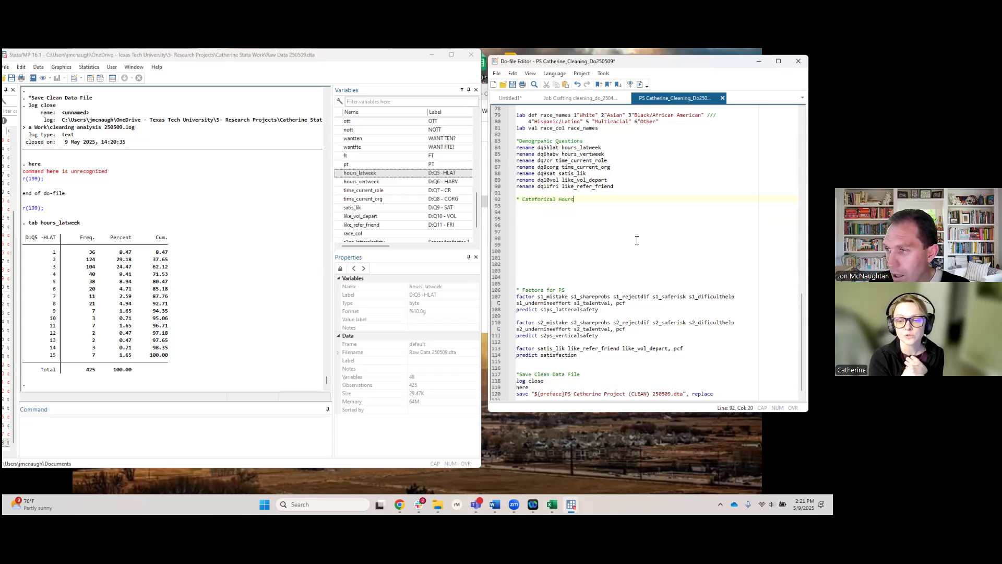
pyautogui.press('Return')
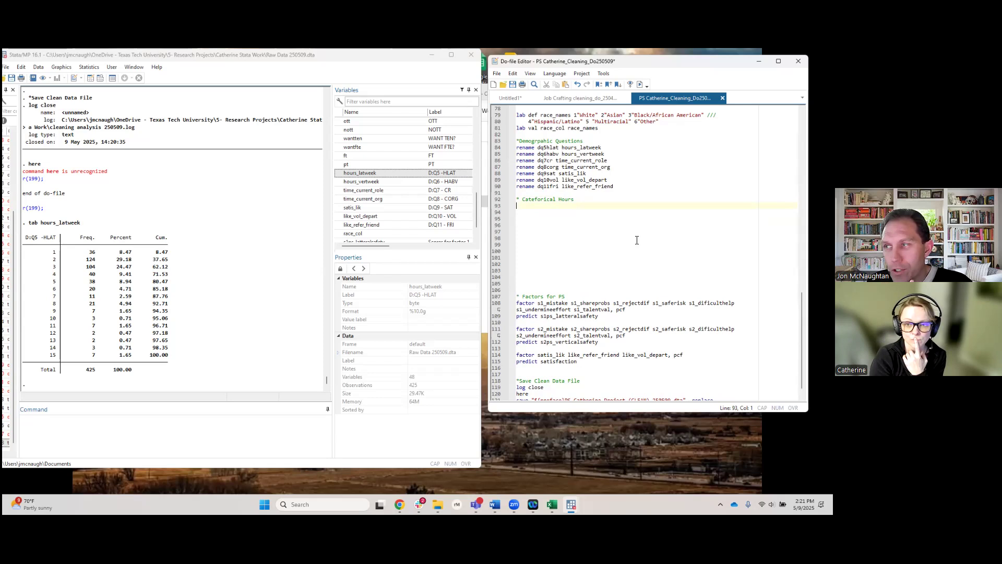
# Add the subheading comments "**Hours" and "**Years" below the "* Cateforical Hours" comment, leaving blank lines between them
pyautogui.write('*"Hu')
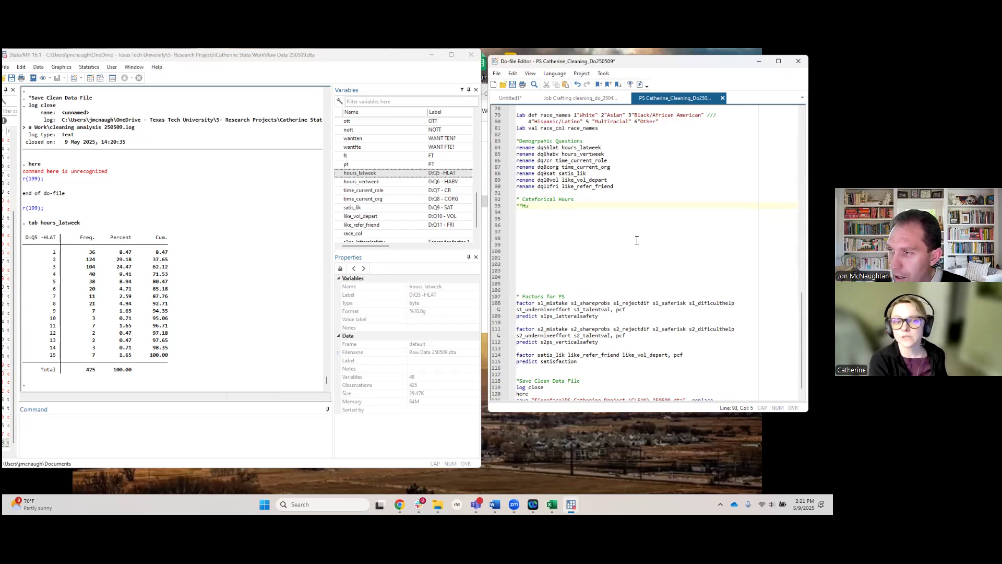
pyautogui.write('ours')
pyautogui.press('Return')
pyautogui.press('Return')
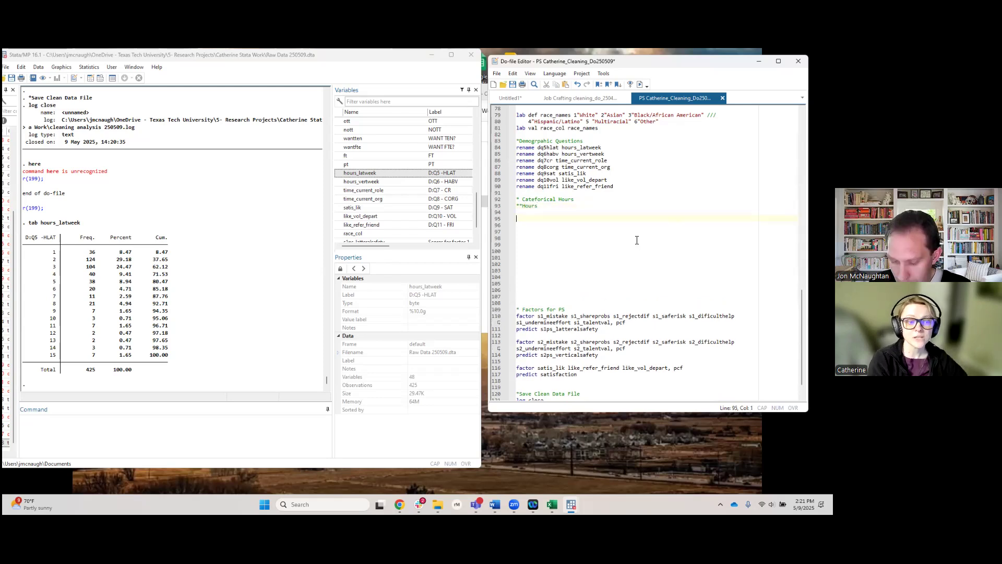
pyautogui.press('Return')
pyautogui.write('*"Y')
pyautogui.write('ears')
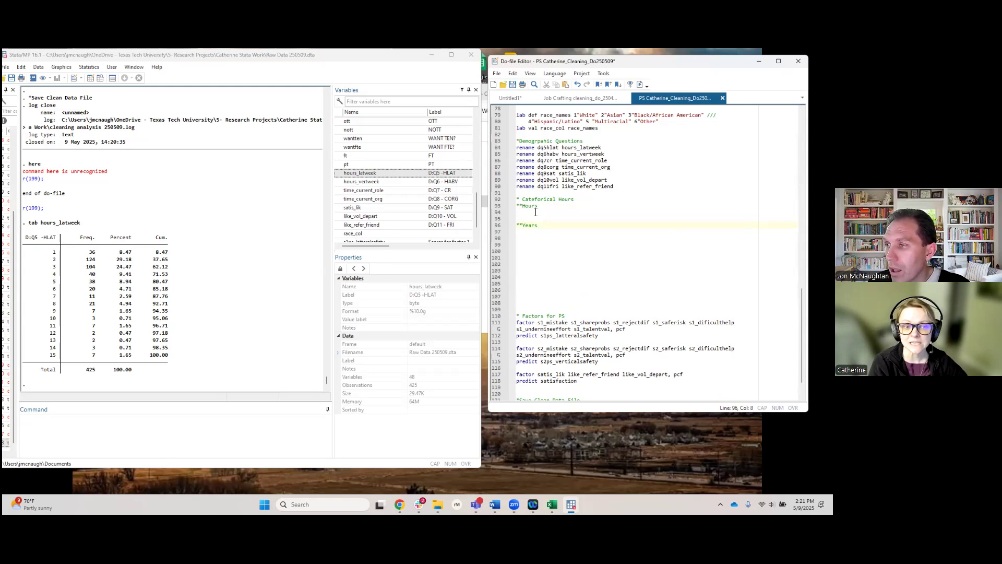
# Below the "**Hours" comment, start a value label definition with "lab def hours 1""
pyautogui.write('lad')
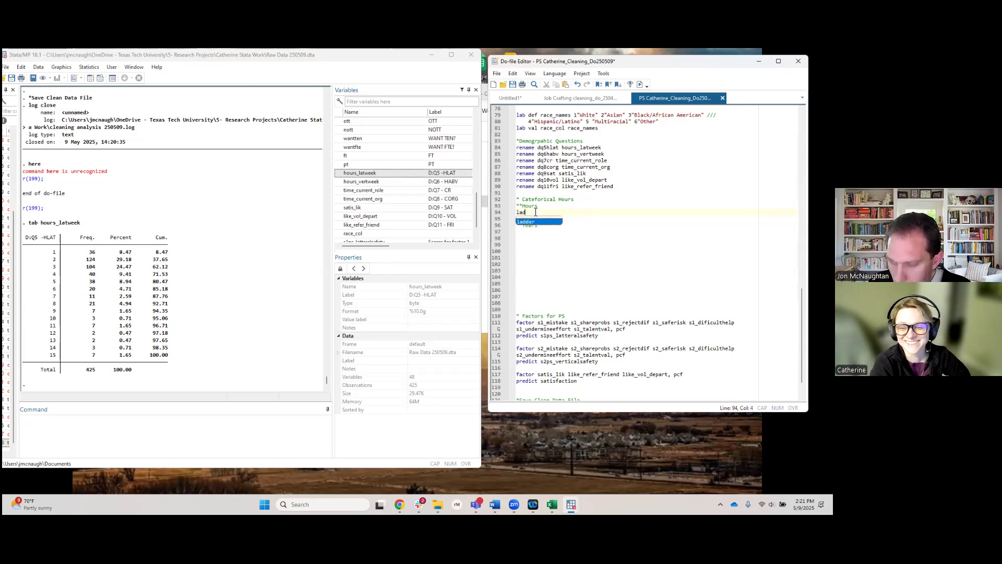
pyautogui.press('BackSpace')
pyautogui.write('b def ')
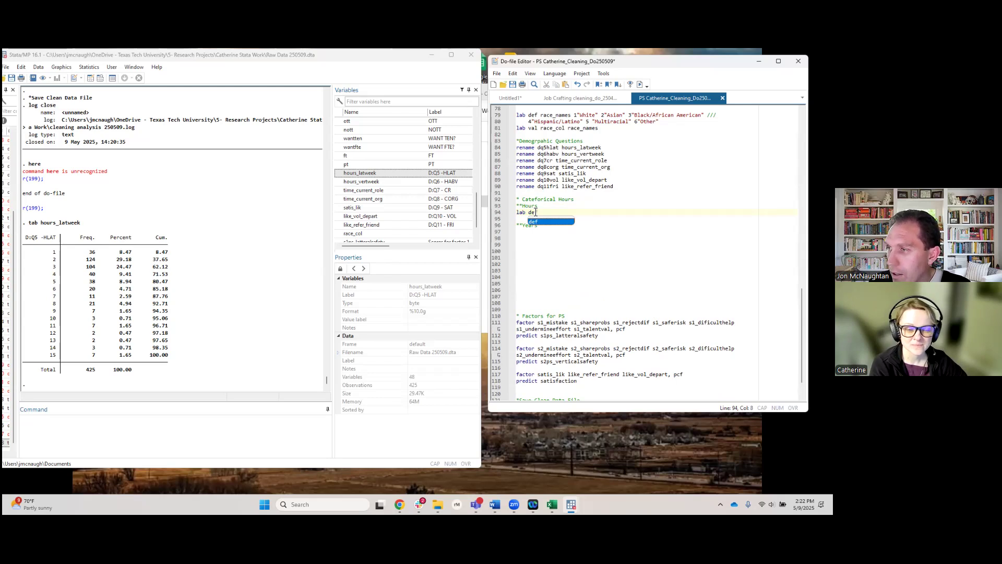
pyautogui.write('hours 1"')
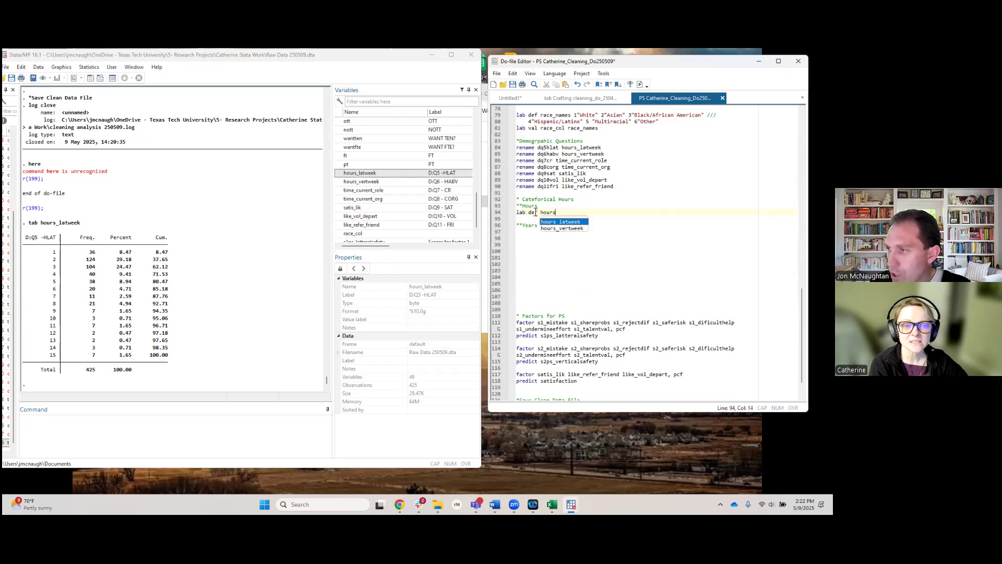
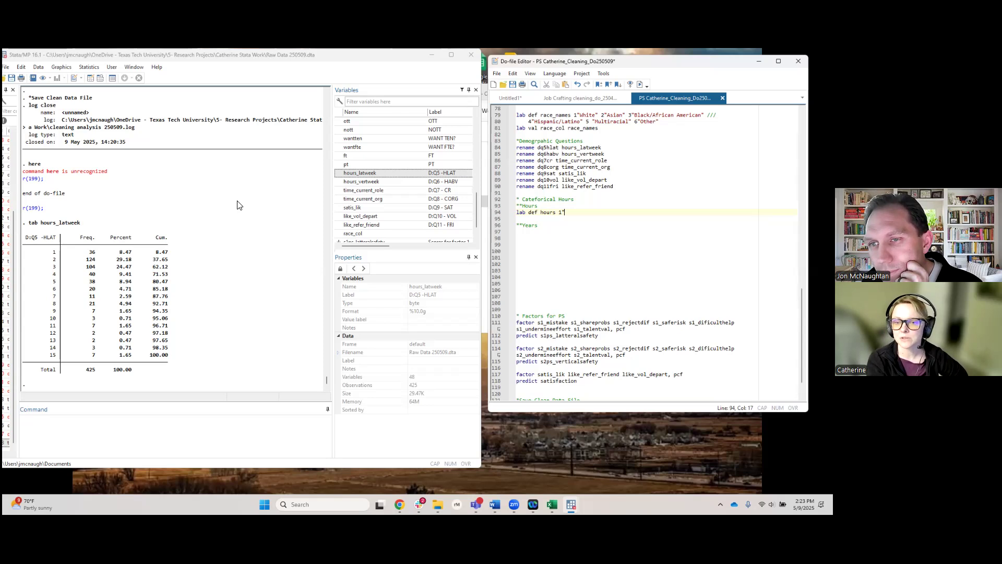
pyautogui.click(63, 68)
pyautogui.click(58, 69)
pyautogui.click(22, 68)
pyautogui.click(33, 69)
pyautogui.click(37, 68)
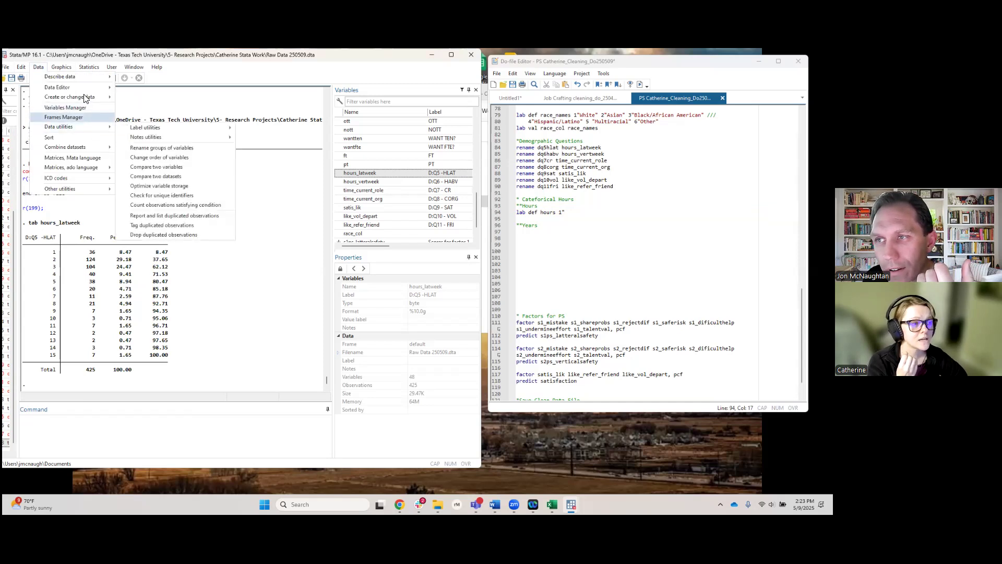
pyautogui.moveTo(99, 95)
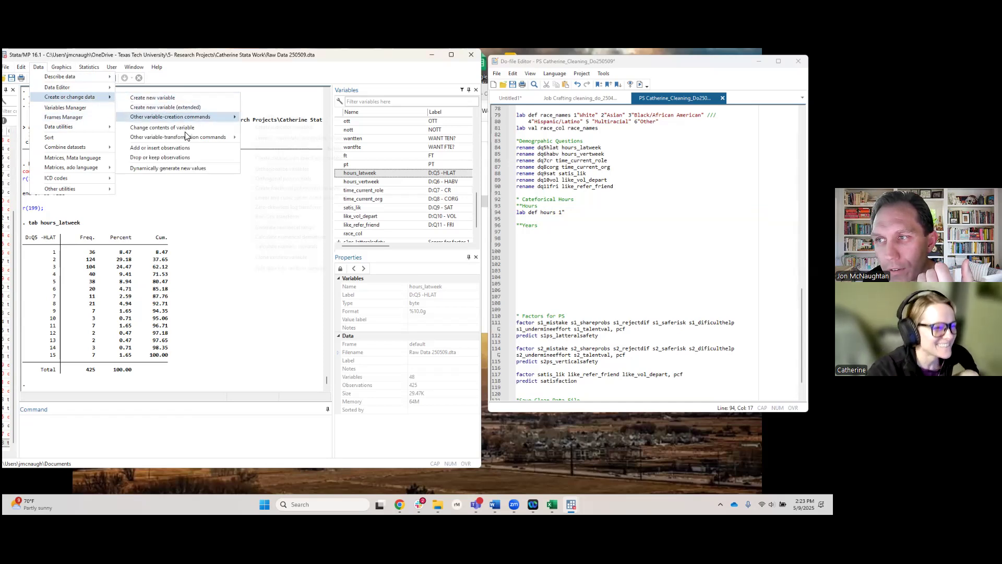
pyautogui.click(218, 201)
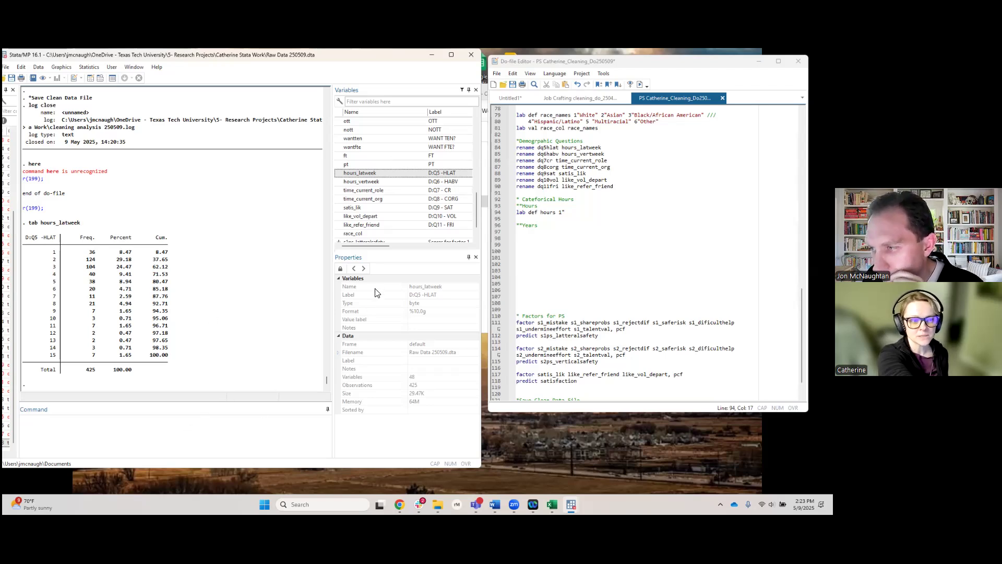
# Unlock the properties of hours_latweek, check the available value labels in the value label manager, and close it
pyautogui.click(369, 319)
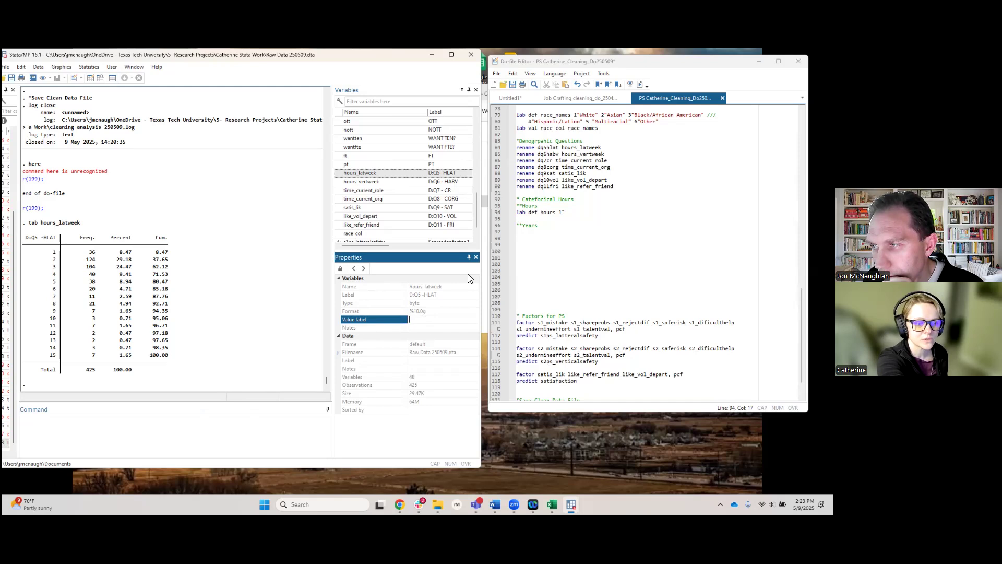
pyautogui.click(340, 268)
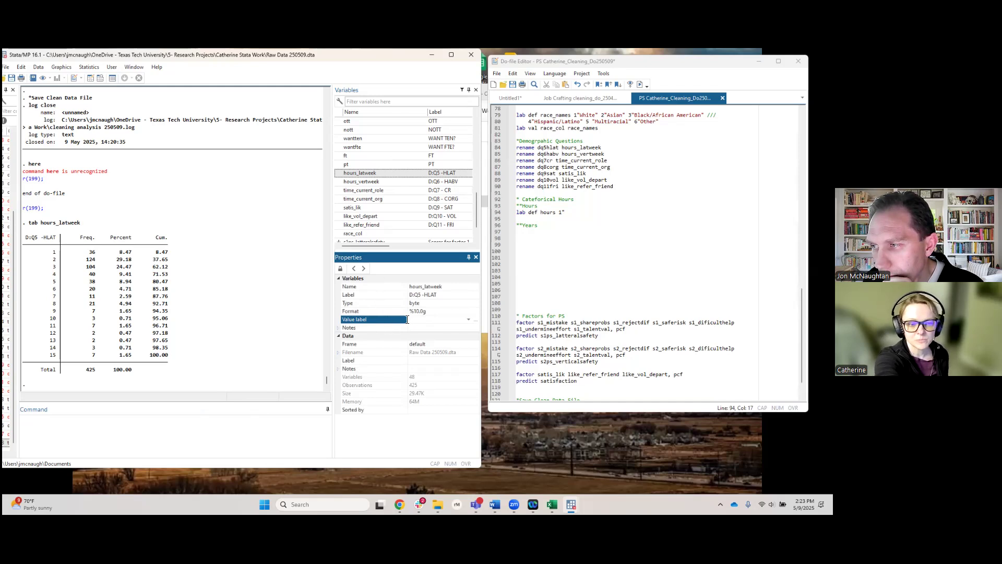
pyautogui.click(471, 319)
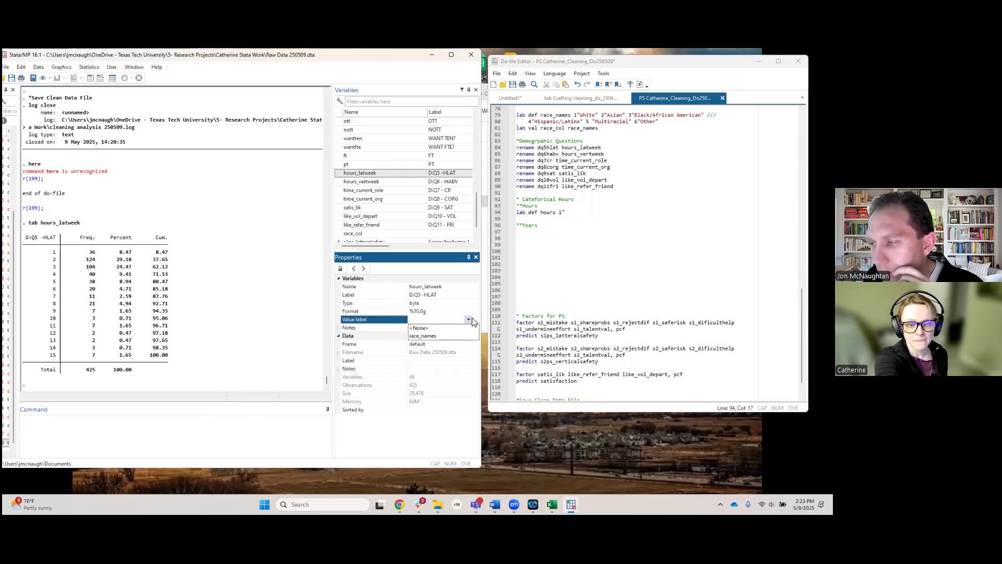
pyautogui.click(474, 321)
pyautogui.click(476, 319)
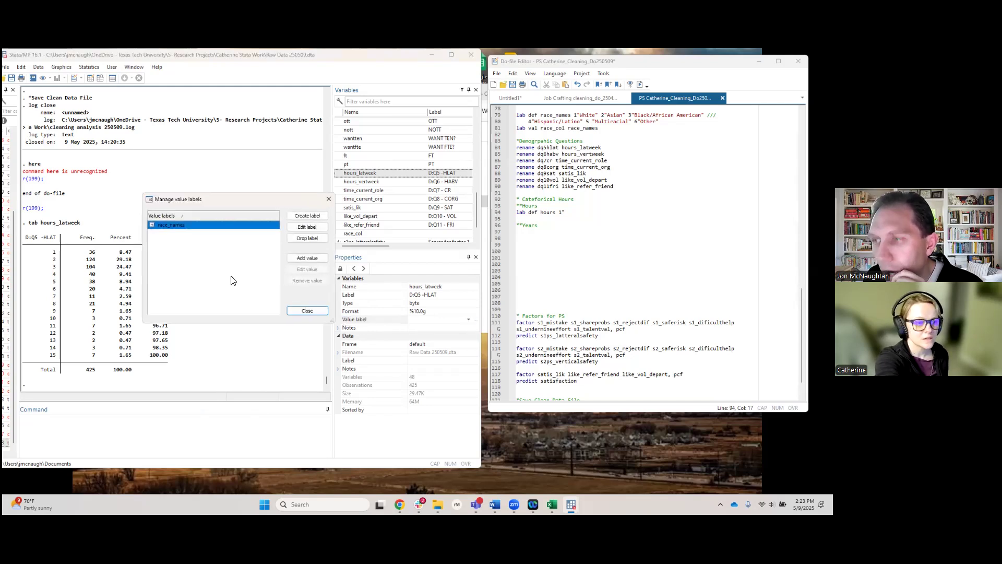
pyautogui.click(328, 200)
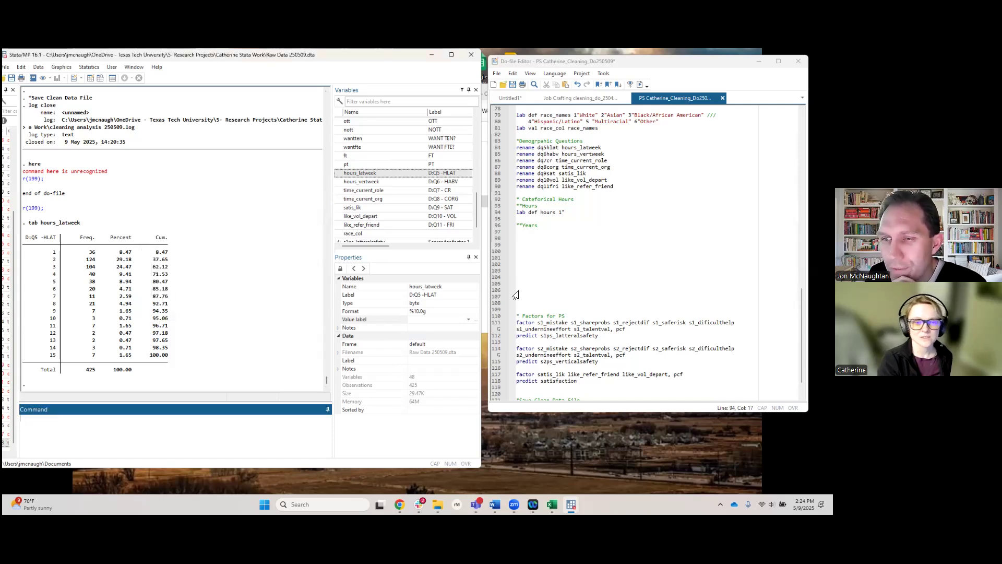
# Open the Draft Findings SMCL log from the 0 Original Documents folder and maximize its viewer
pyautogui.click(577, 215)
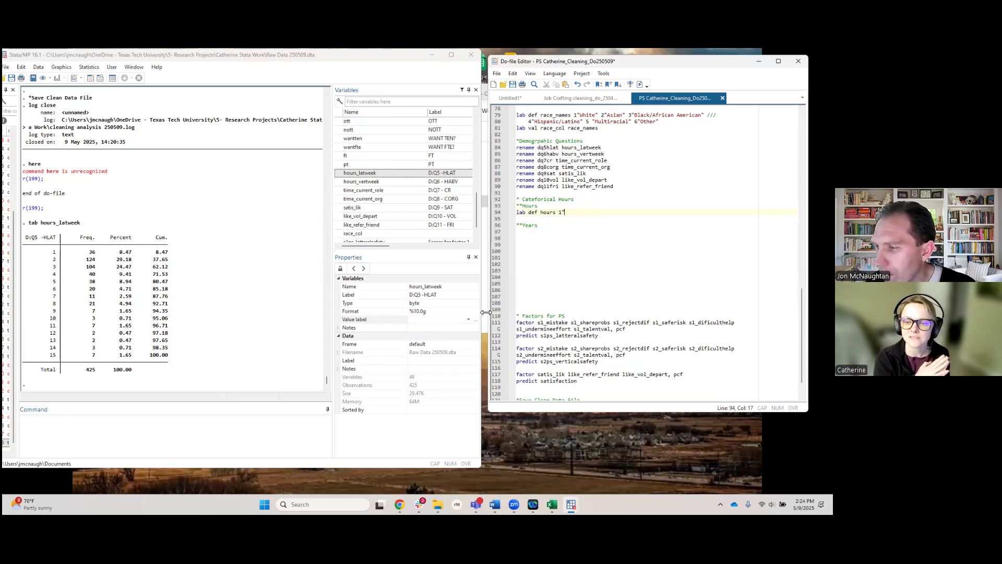
pyautogui.click(486, 335)
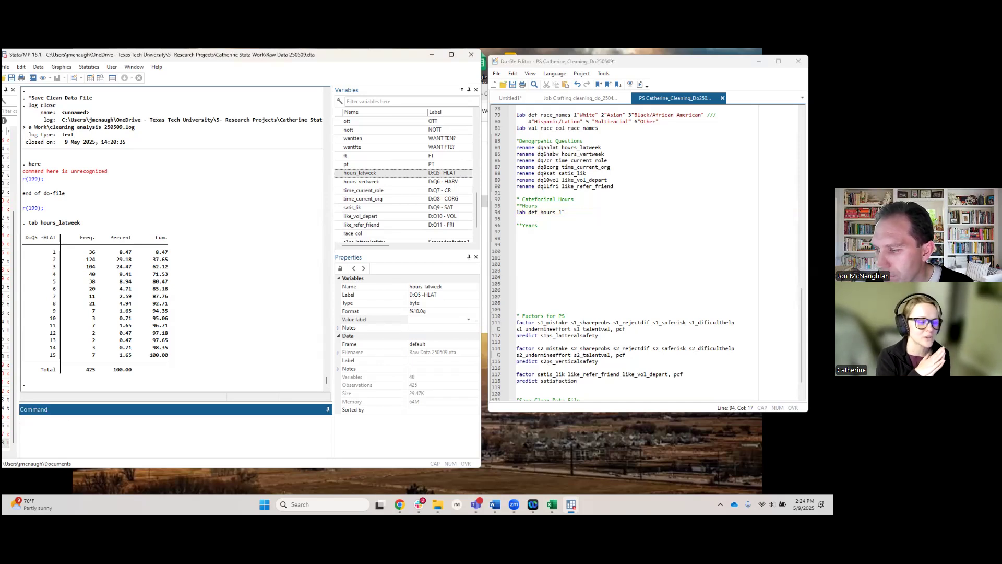
pyautogui.click(437, 505)
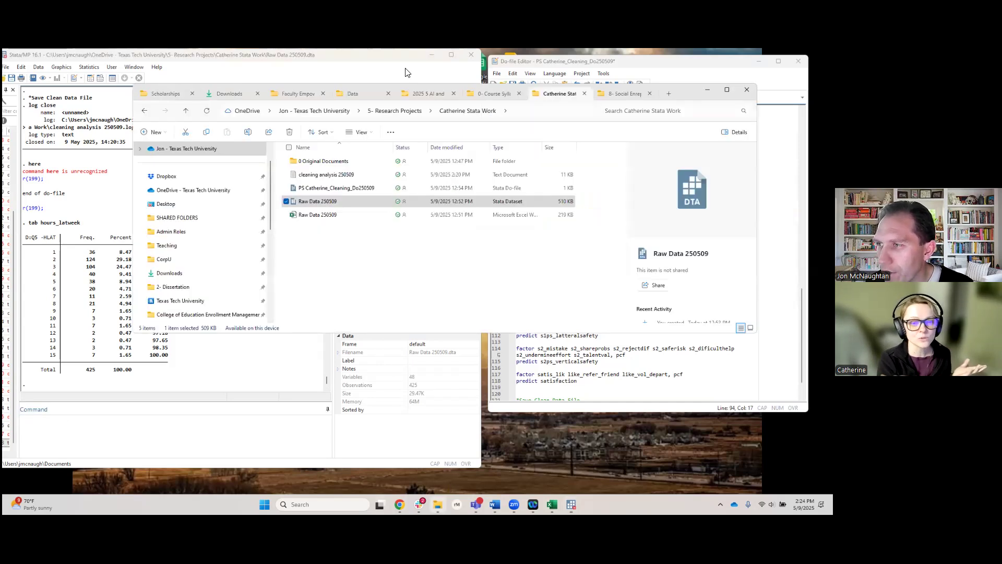
pyautogui.click(328, 166)
pyautogui.doubleClick(328, 165)
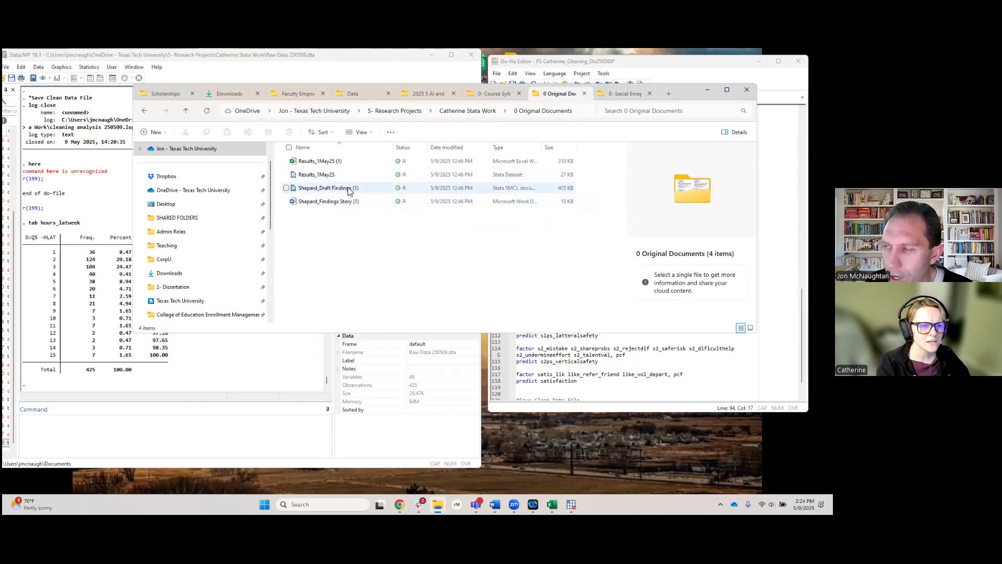
pyautogui.click(336, 190)
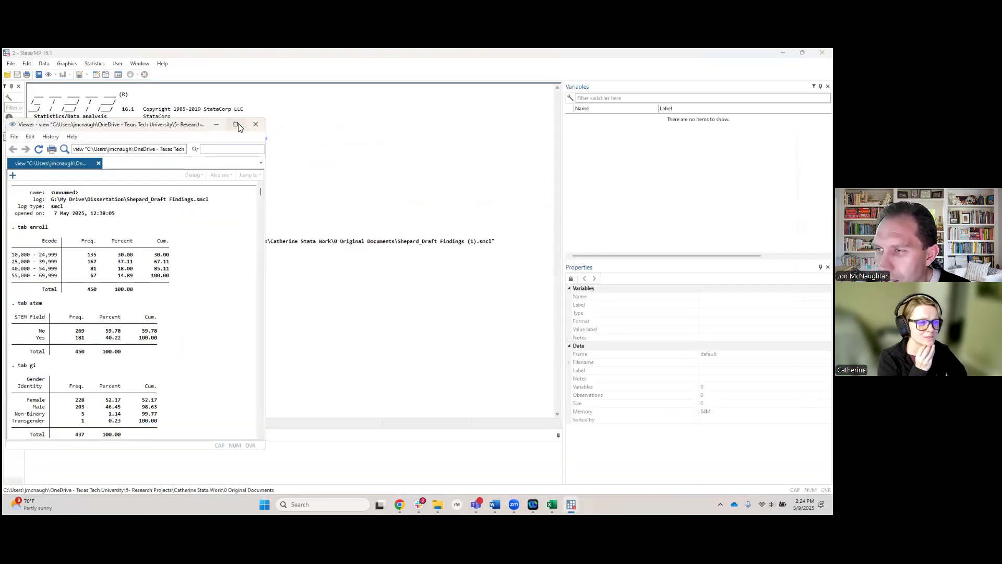
pyautogui.click(238, 125)
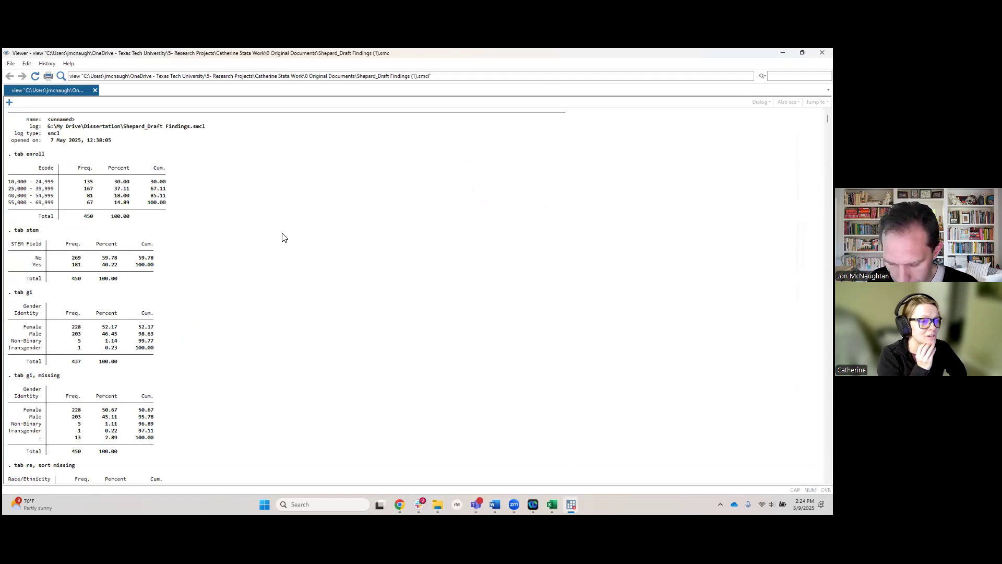
# Search the log for "years", look through its demographic tabulations, and close the viewer
pyautogui.hotkey('ctrl', 'f')
pyautogui.write('years')
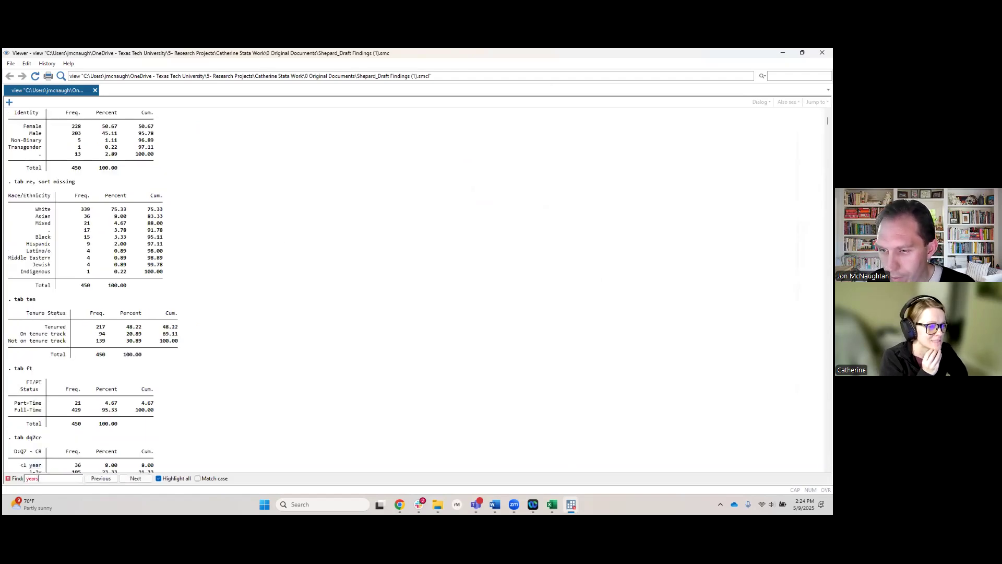
pyautogui.scroll(-1, 175, 467)
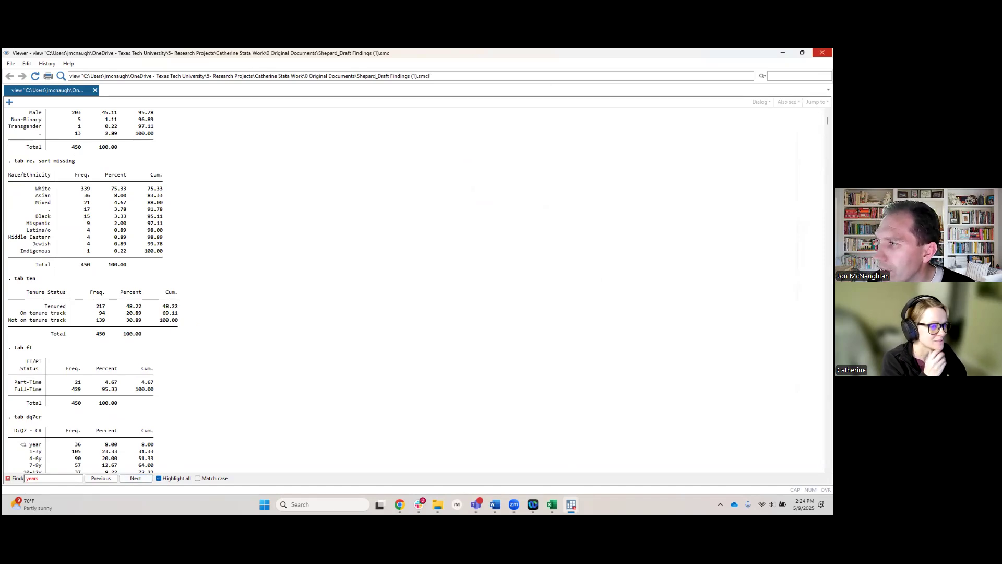
pyautogui.click(822, 52)
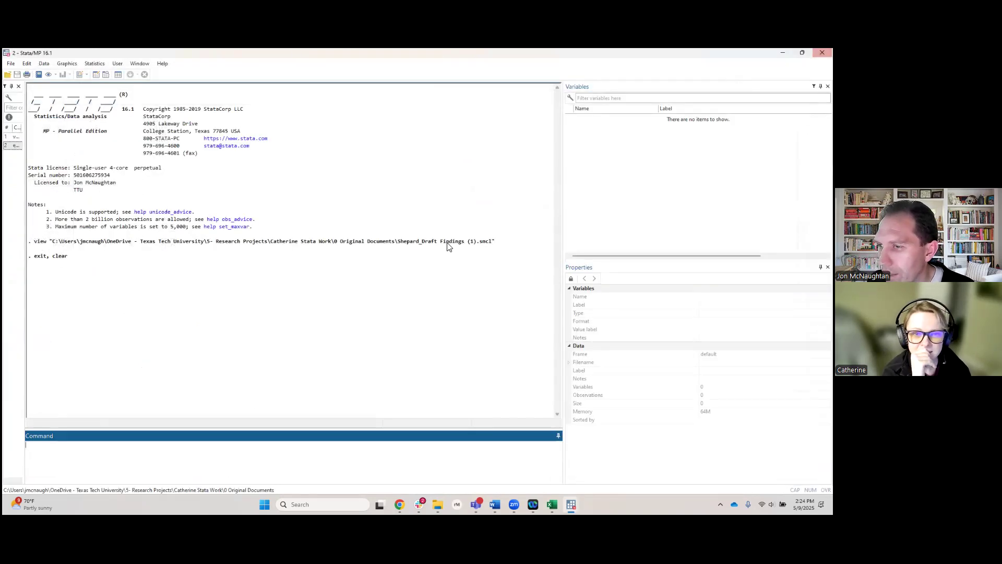
# In the cleaning do-file, complete the hours value label's category 1 as "Less Than 1 Hour"
pyautogui.click(577, 212)
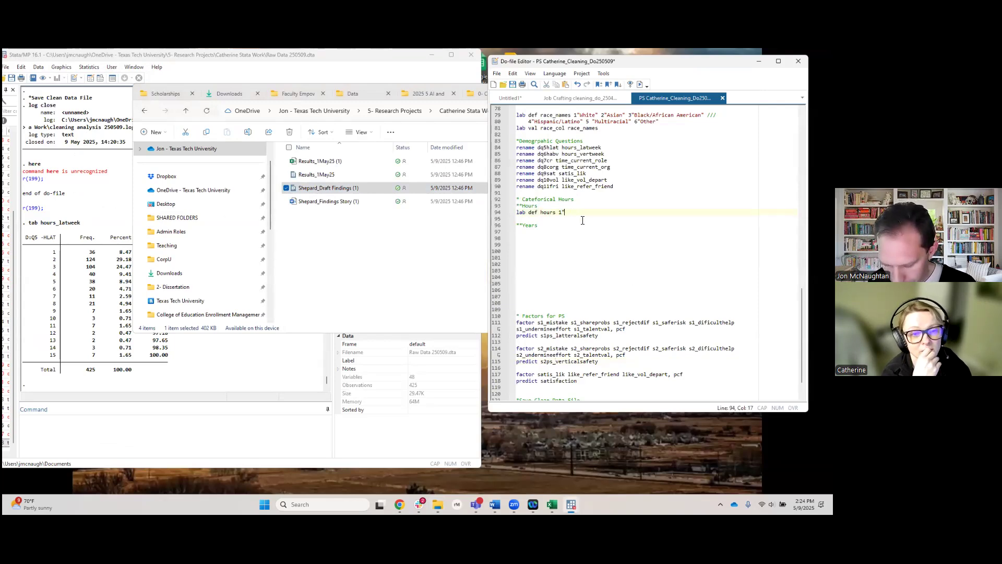
pyautogui.write('Less T')
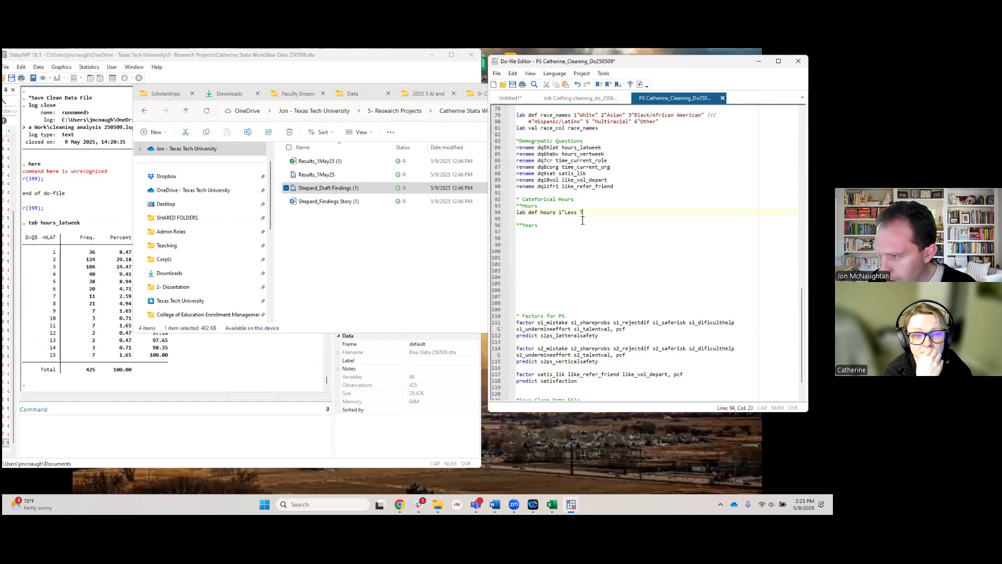
pyautogui.write('han 1 Hour"')
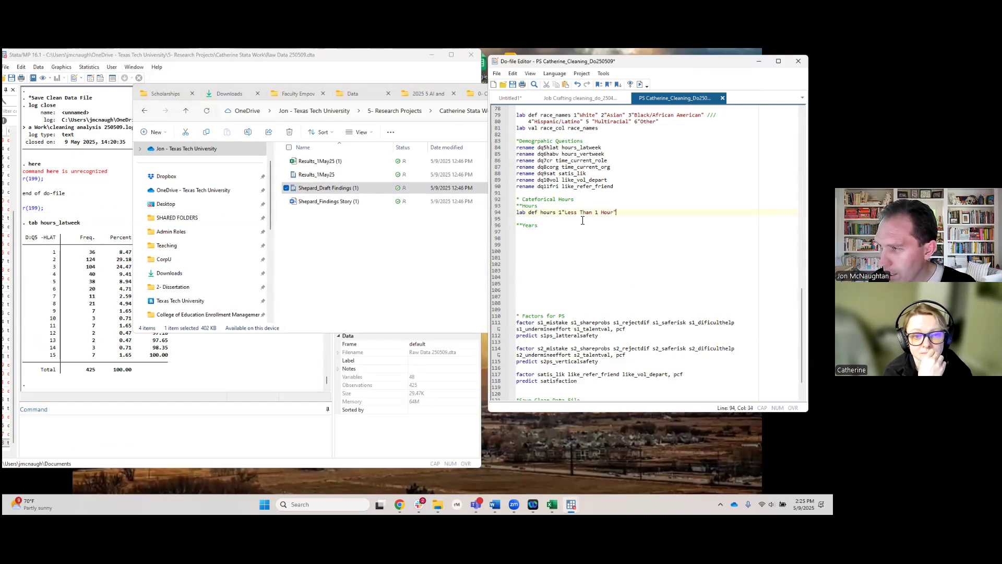
pyautogui.press('BackSpace')
pyautogui.press('BackSpace')
pyautogui.press('BackSpace')
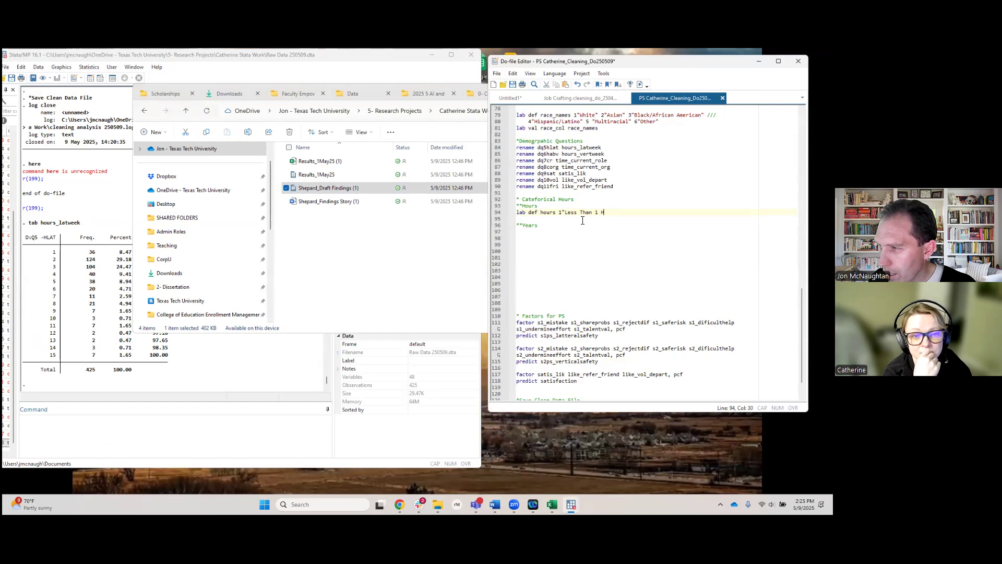
pyautogui.write('Ho')
pyautogui.press('BackSpace')
pyautogui.press('BackSpace')
pyautogui.write('Hour"')
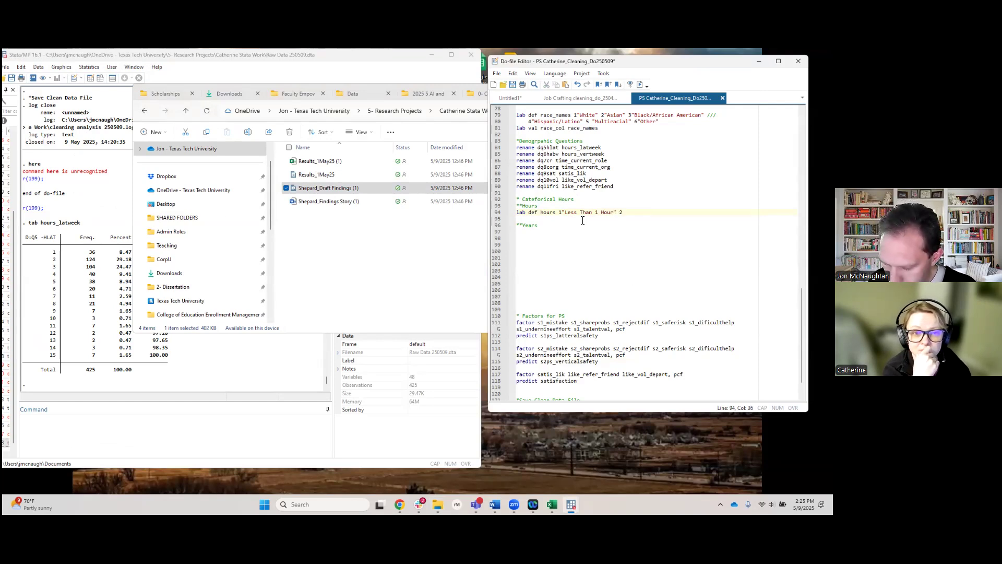
# Add hours label categories 2 "1-3", 3 "4-6", 4 "7-9" and 5 "10-12" to the same definition
pyautogui.write(' 2 "1-3" 3"4--')
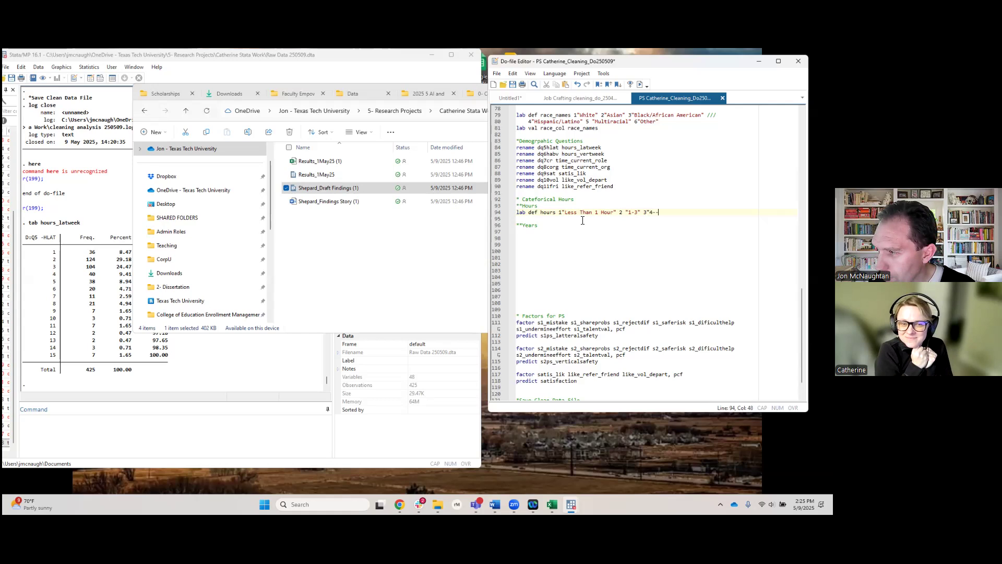
pyautogui.write('3"4-6" 4')
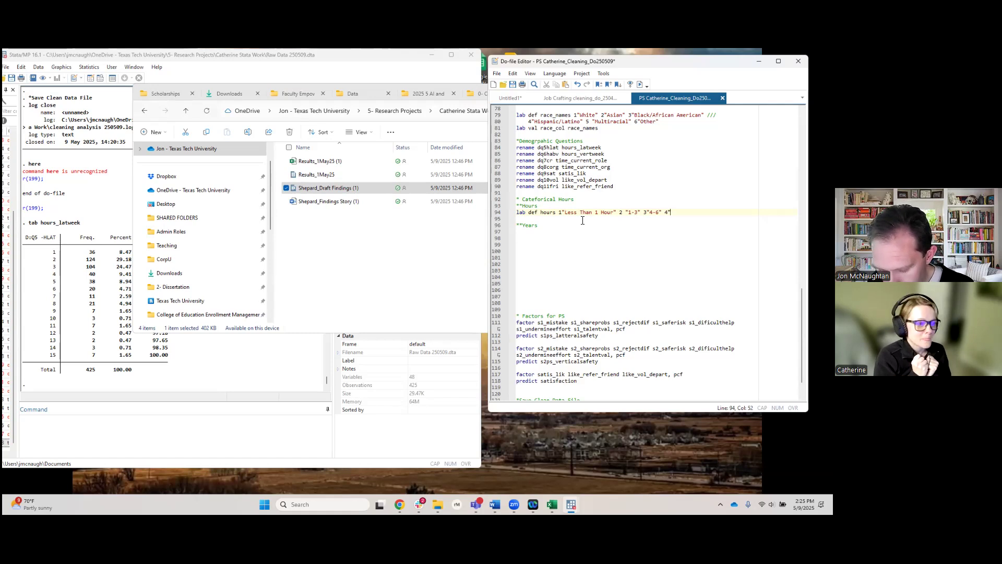
pyautogui.write('"7-9')
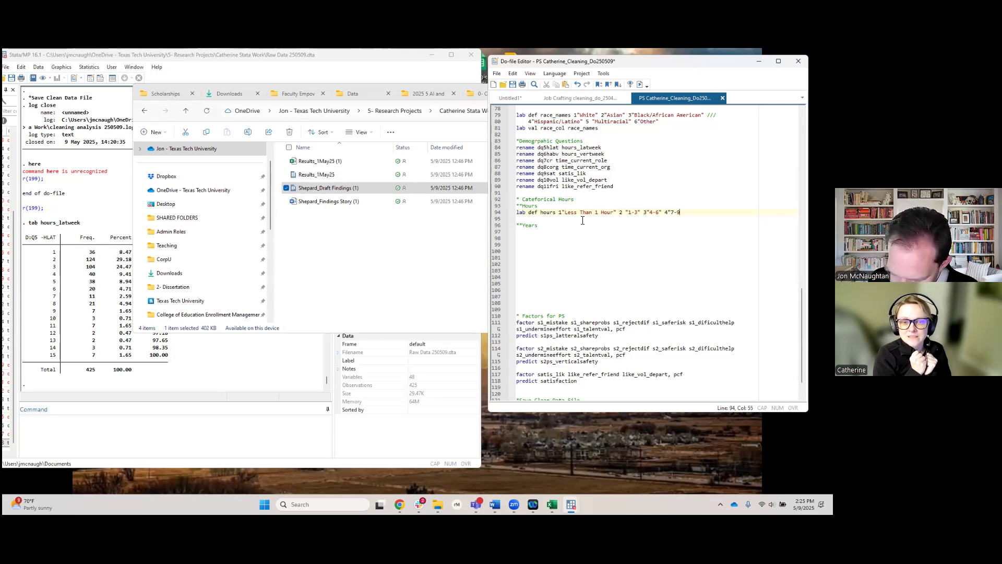
pyautogui.write('"')
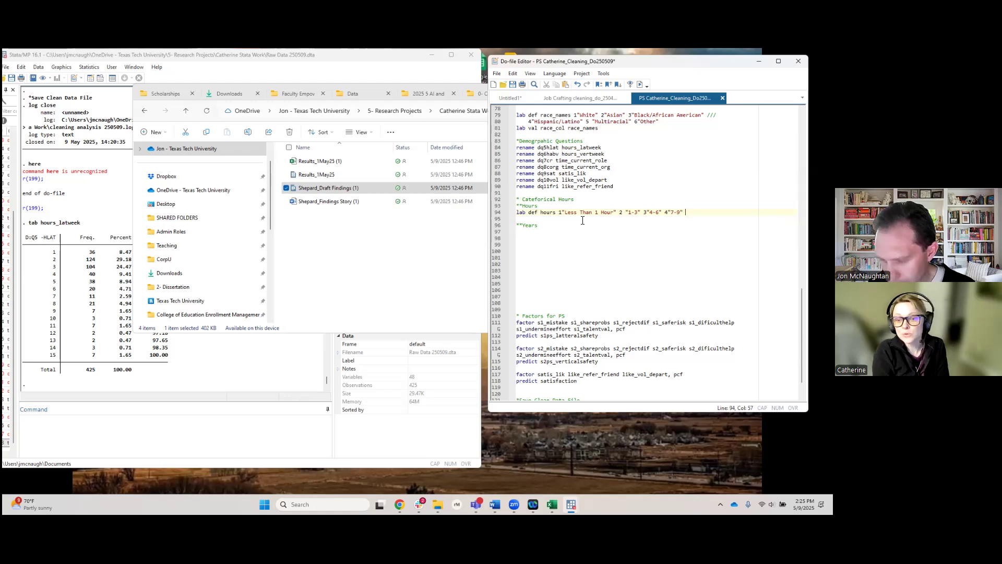
pyautogui.write('5')
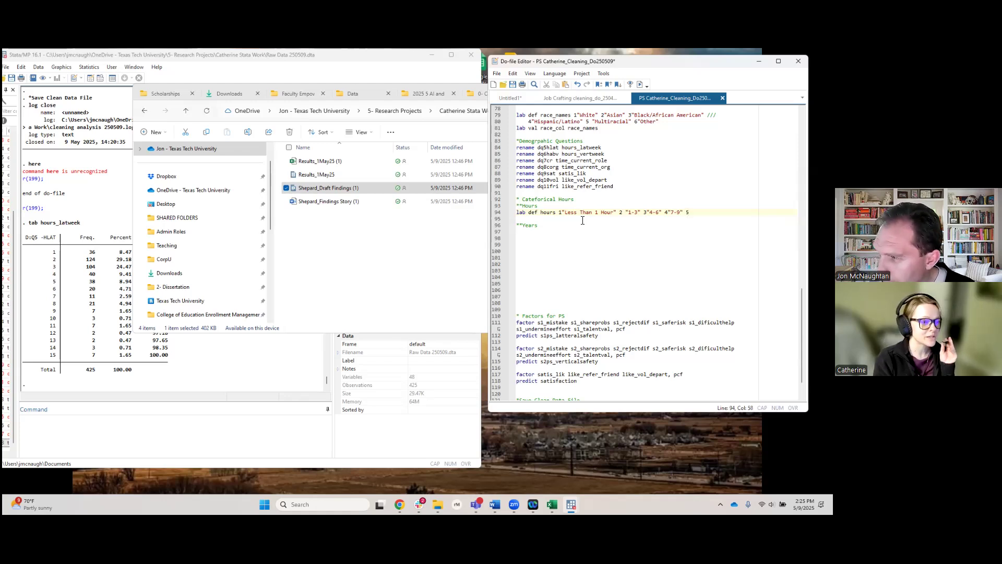
pyautogui.write(' "10-11')
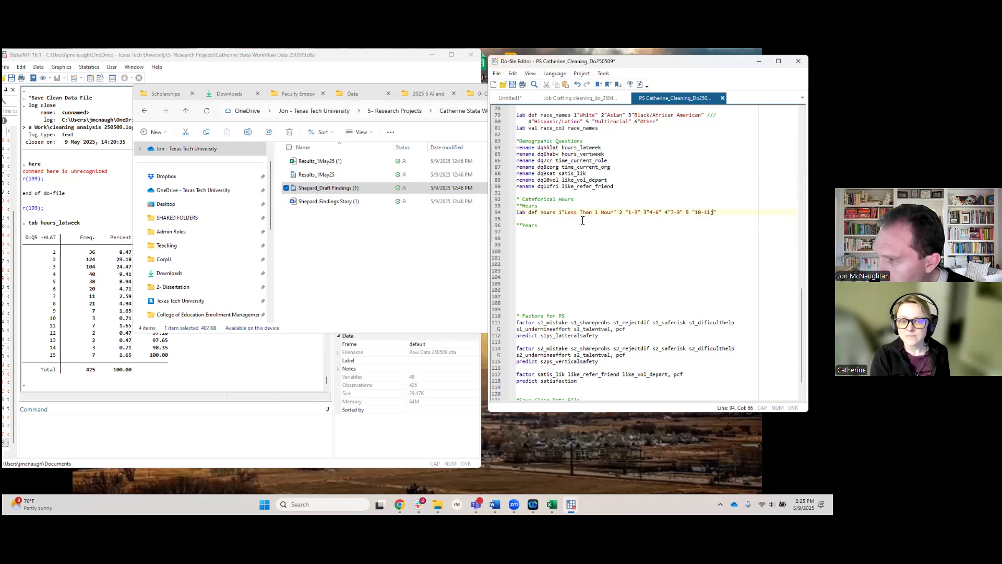
pyautogui.press('BackSpace')
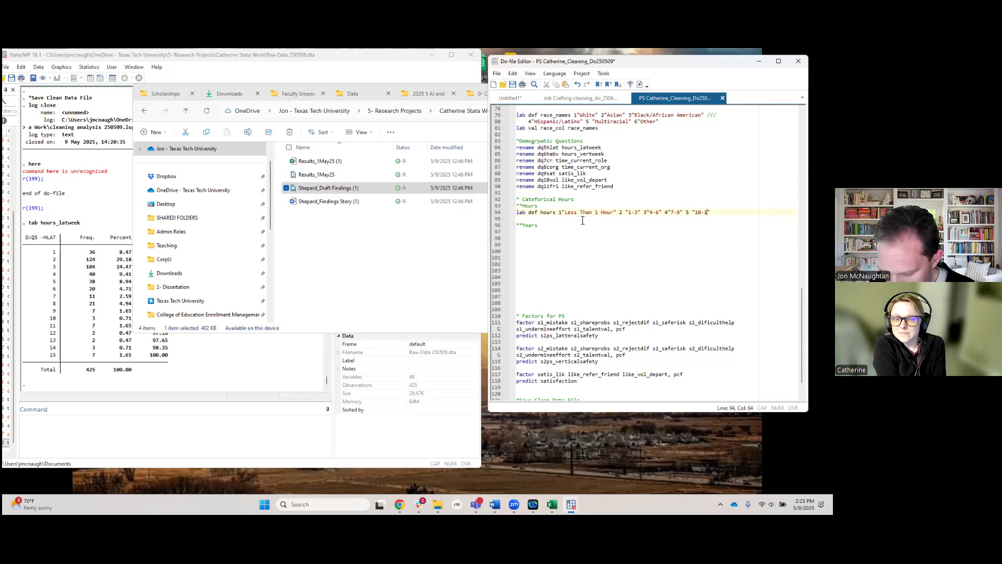
pyautogui.write('2" ')
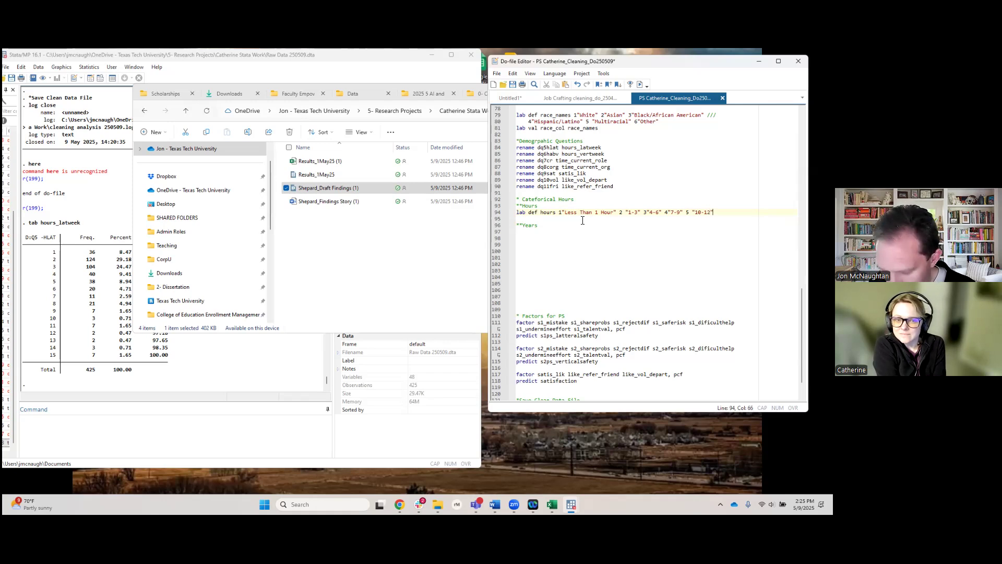
# Extend the hours label definition with categories 6 "13-15" and 7 "16-18"
pyautogui.write('6"13-14')
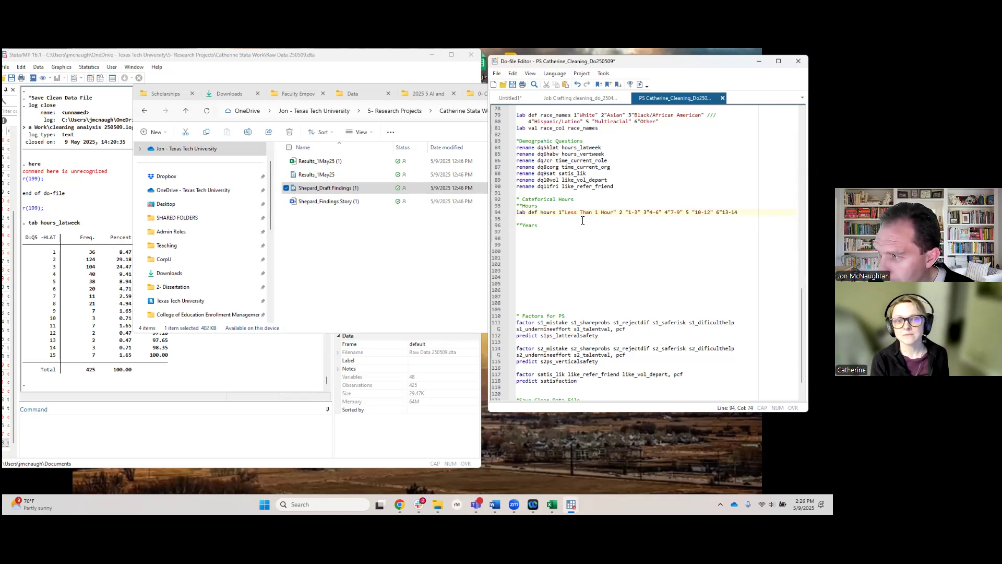
pyautogui.press('BackSpace')
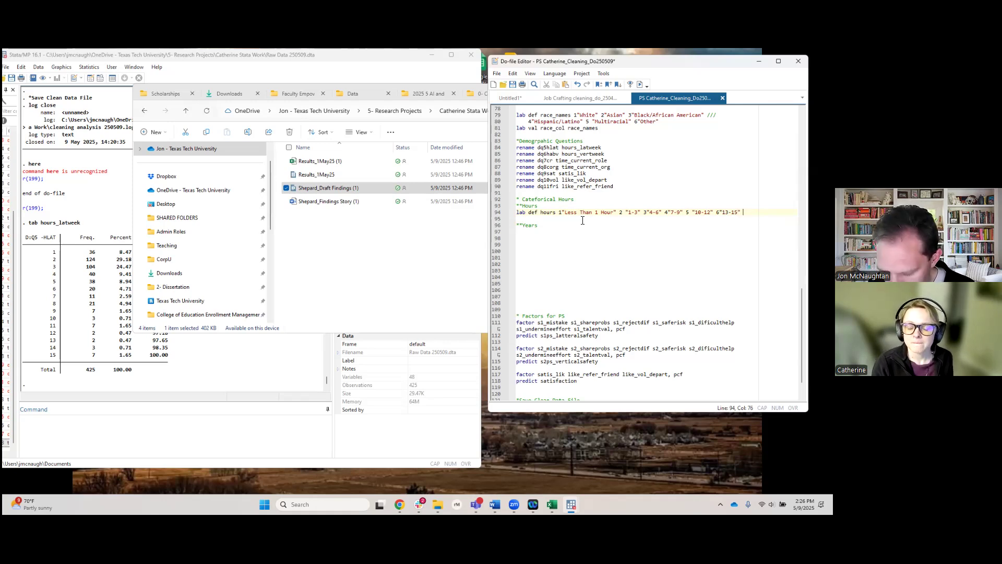
pyautogui.write('5" 7"1')
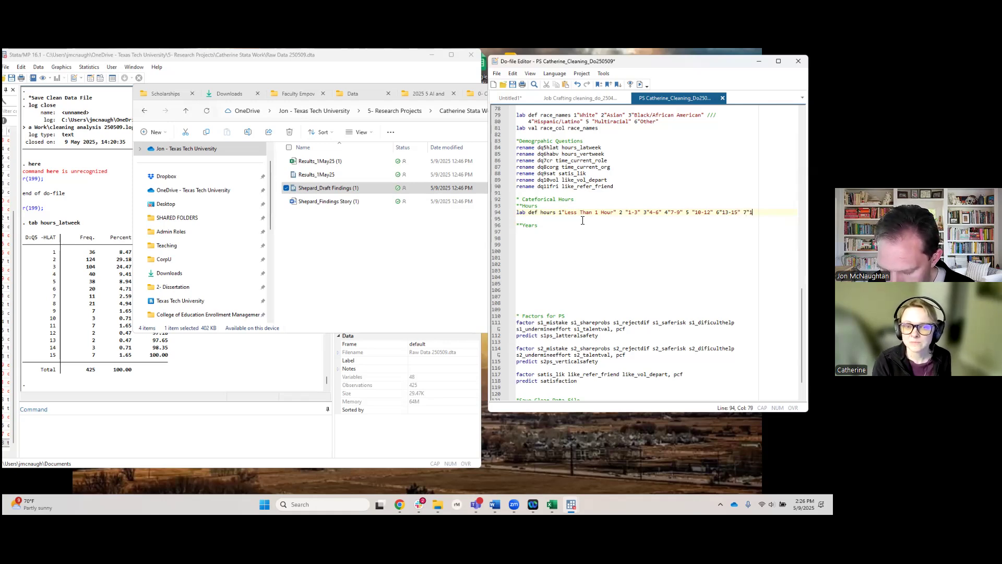
pyautogui.write('6')
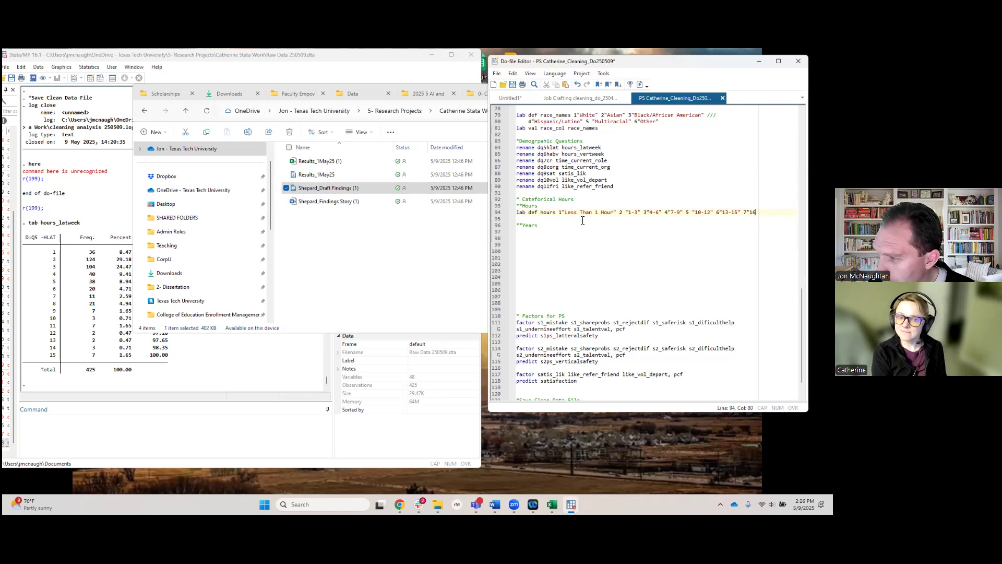
pyautogui.write('-18')
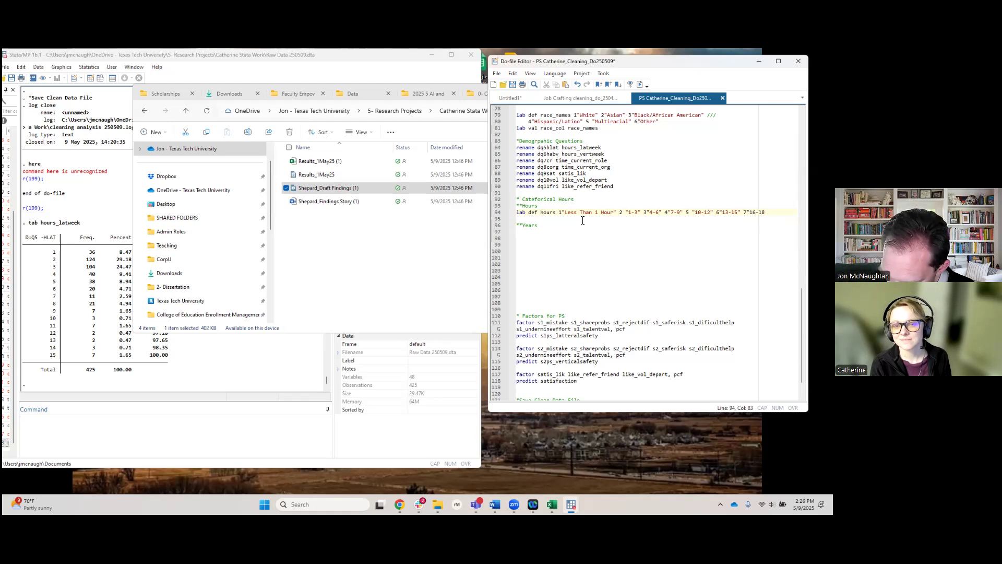
pyautogui.write('"')
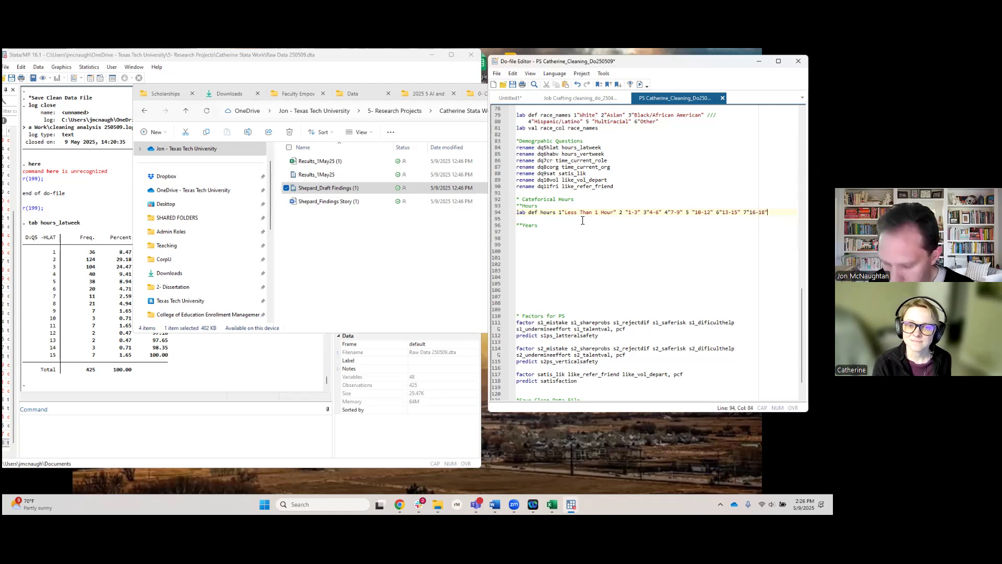
# Finish the hours label definition with categories 8 "19-21" and 9 "Greater than 21"
pyautogui.write(' 8"')
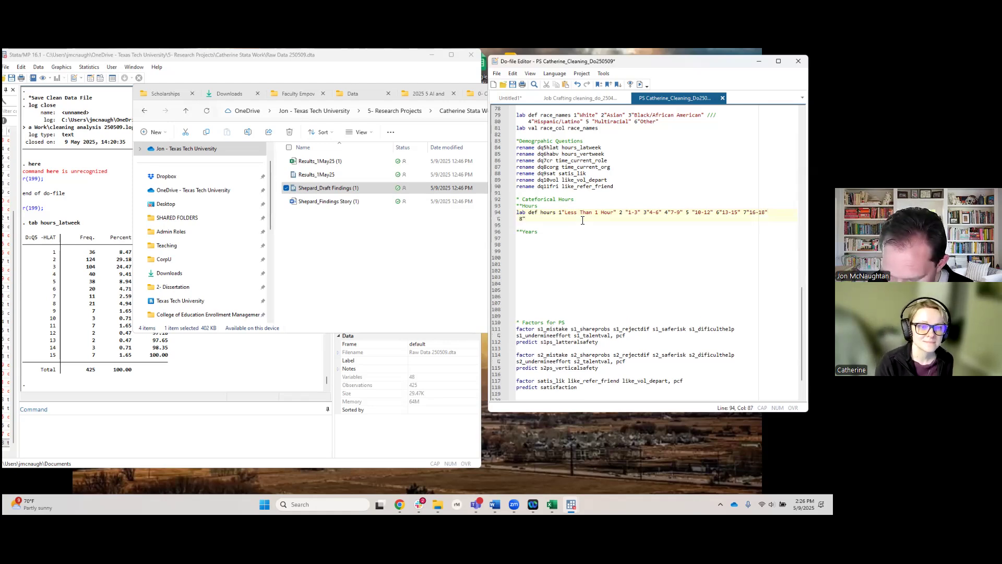
pyautogui.write('19"')
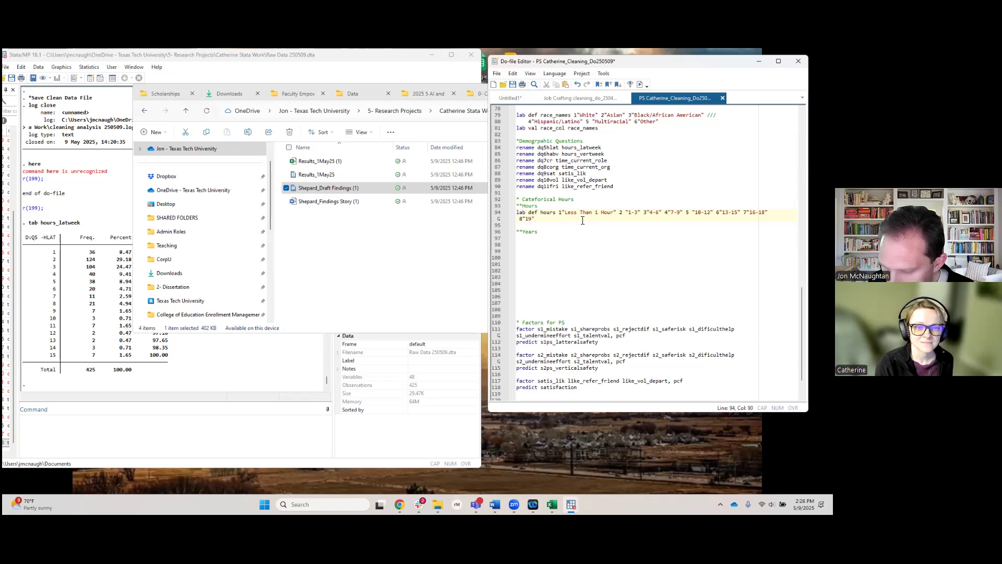
pyautogui.press('BackSpace')
pyautogui.press('BackSpace')
pyautogui.write('-21"')
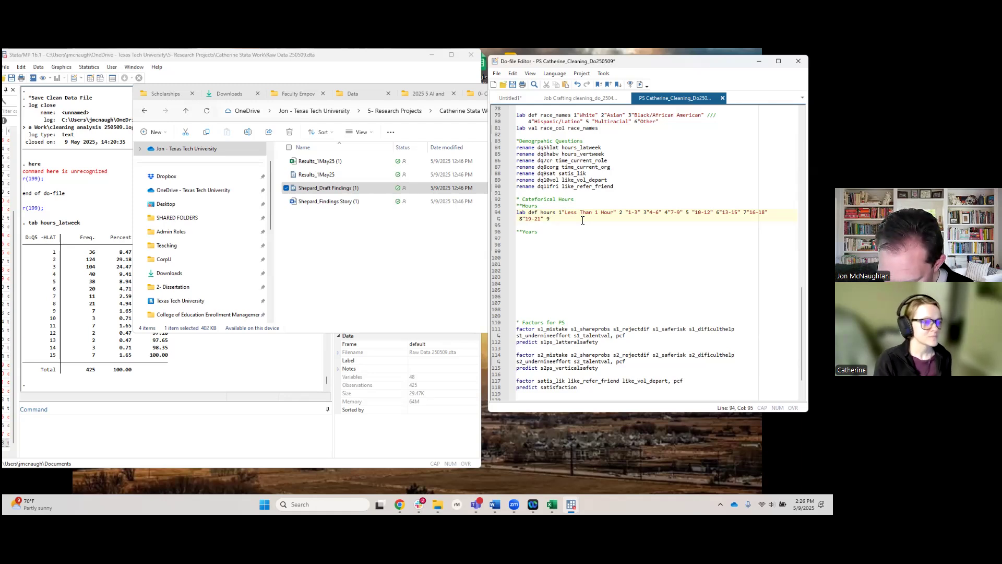
pyautogui.write('9"Greater t')
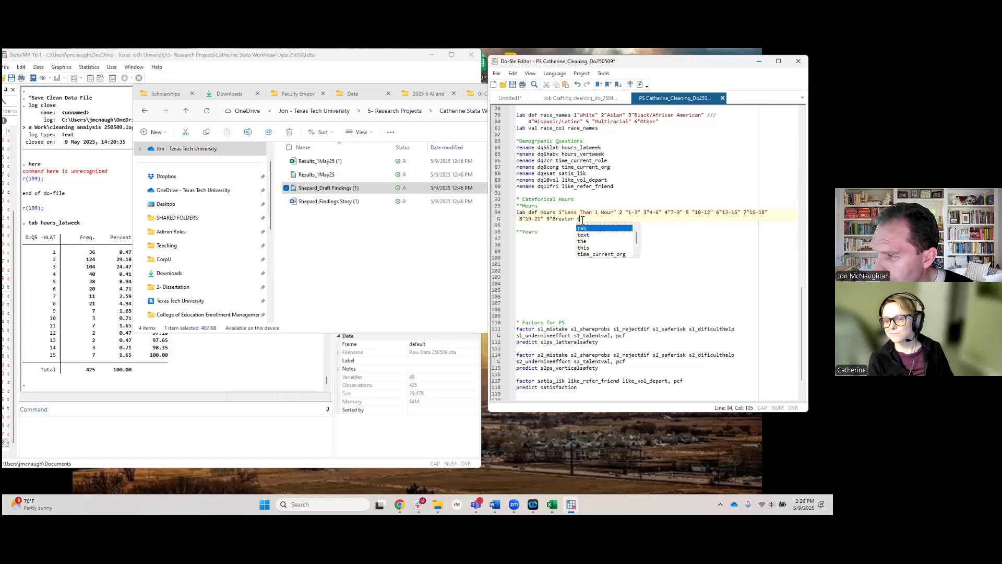
pyautogui.write('han 21')
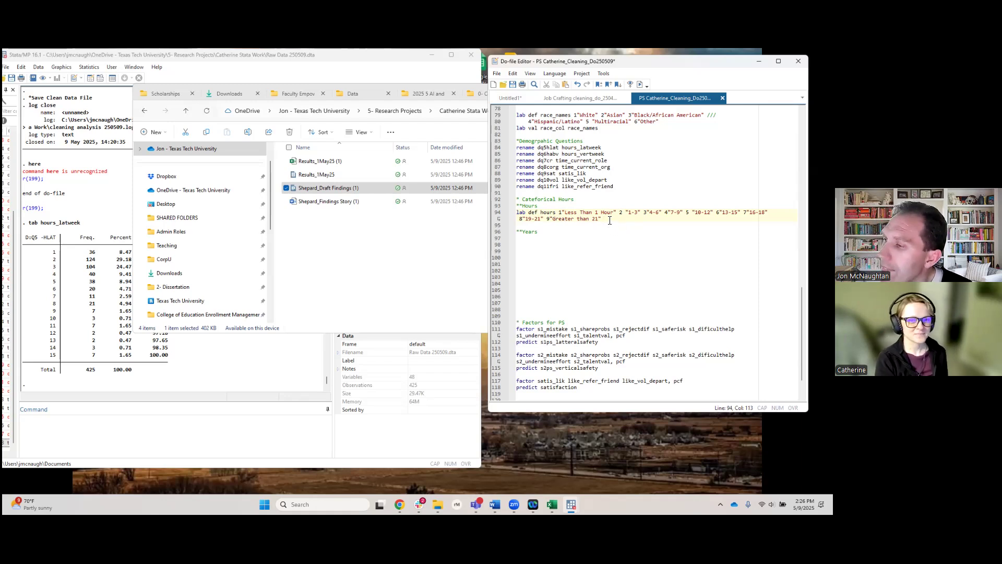
# Start a lab val line below the hours label definition and cut the names hours_latweek and hours_vertweek collected from the variable list
pyautogui.press('Return')
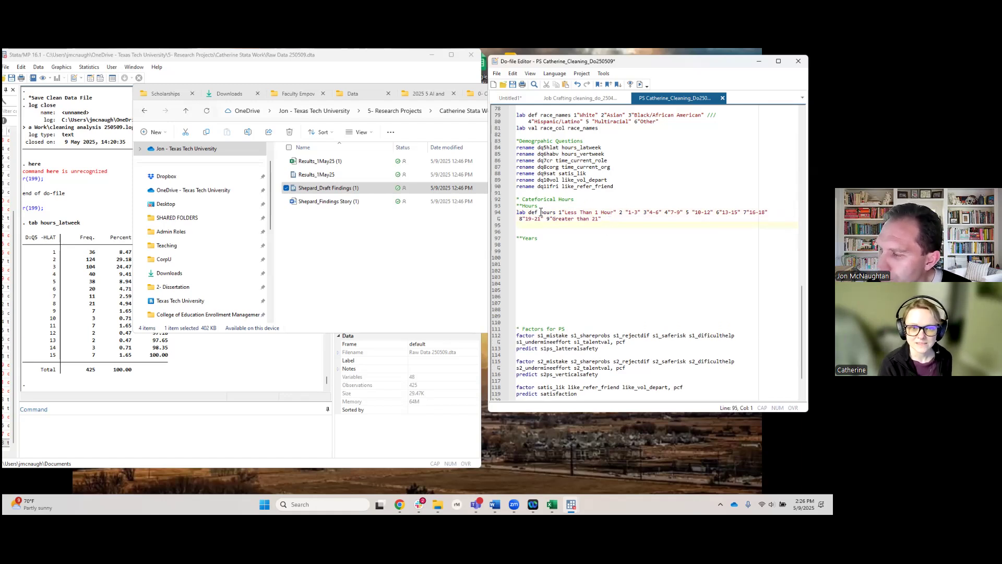
pyautogui.write('lab val')
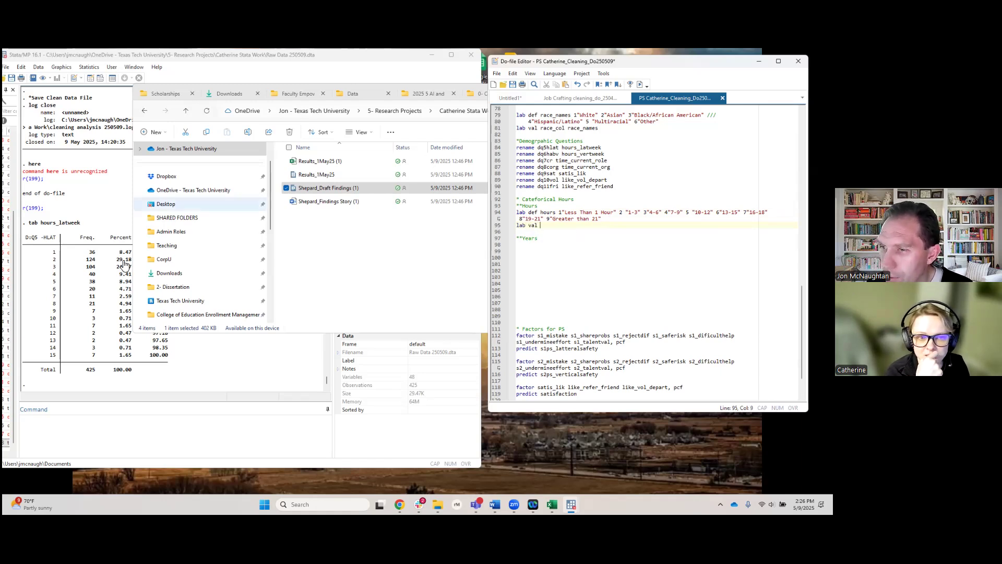
pyautogui.click(284, 425)
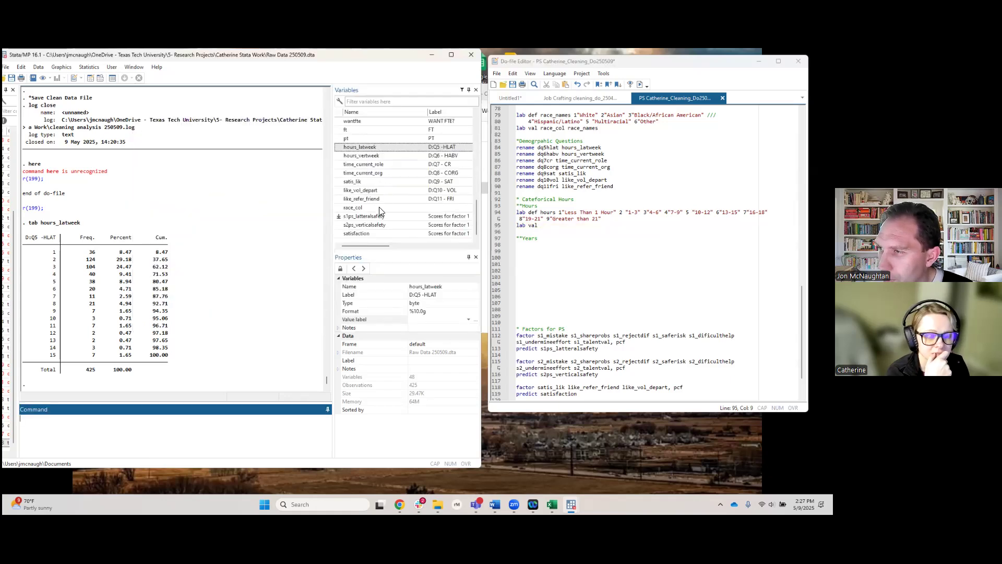
pyautogui.doubleClick(367, 150)
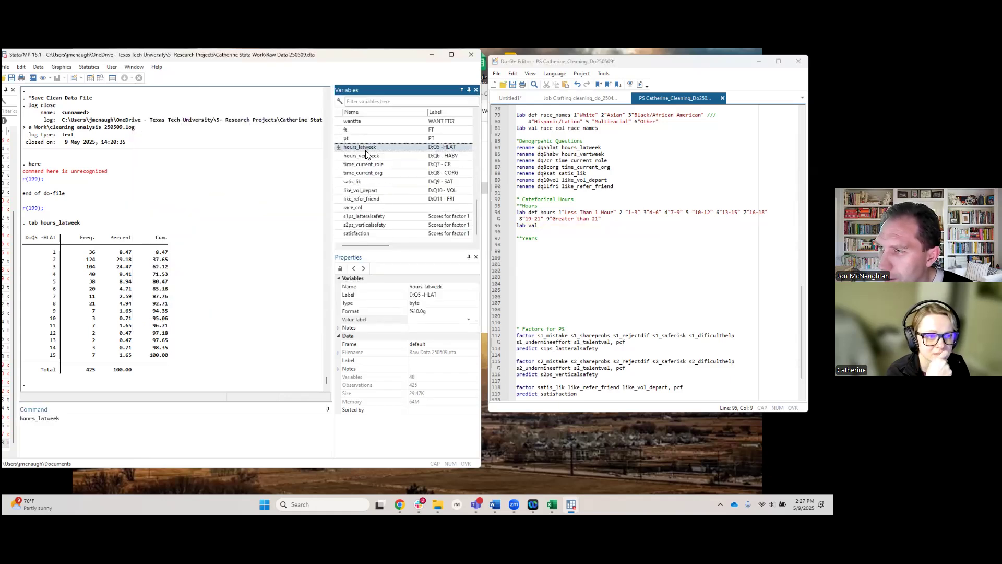
pyautogui.doubleClick(367, 156)
pyautogui.moveTo(154, 420); pyautogui.dragTo(31, 421)
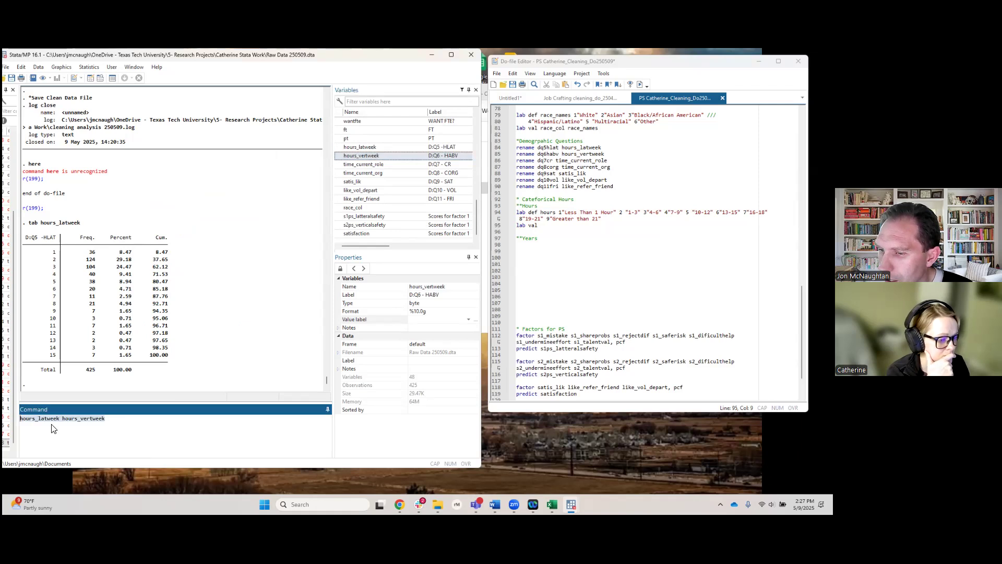
pyautogui.rightClick(53, 423)
pyautogui.click(71, 359)
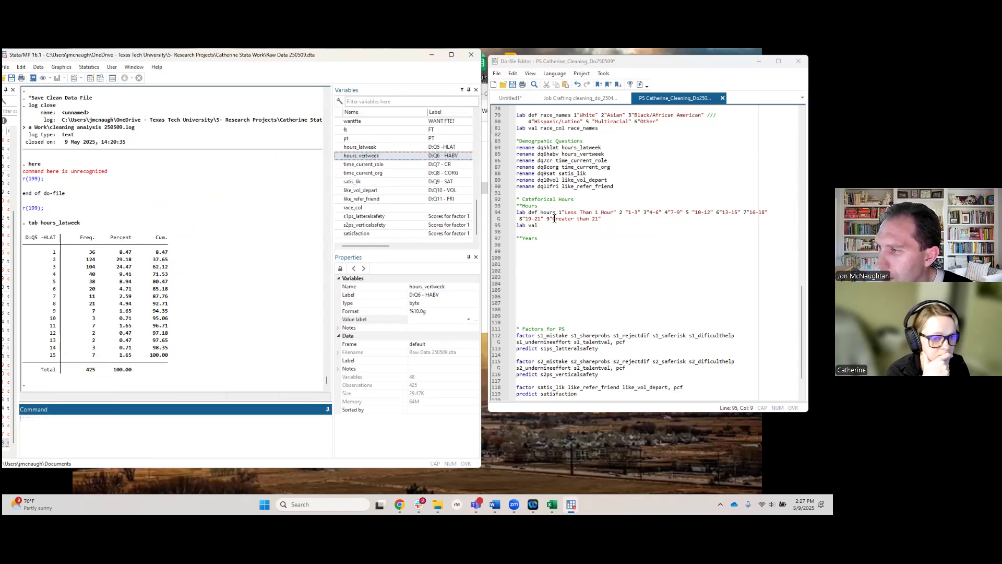
# Paste the variable names hours_latweek and hours_vertweek onto a separate line below the unfinished lab val line
pyautogui.click(544, 227)
pyautogui.press('Return')
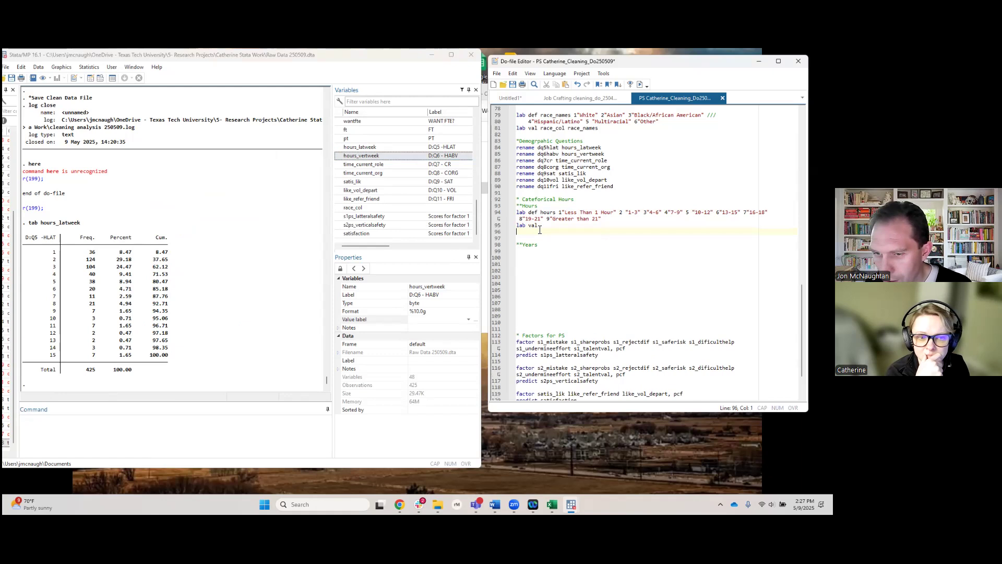
pyautogui.click(529, 238)
pyautogui.write('hours_latweek hours_vertweek')
# Move hours_latweek from the pasted names into the lab val line and enter hours_latweek as its label name
pyautogui.doubleClick(531, 237)
pyautogui.rightClick(530, 236)
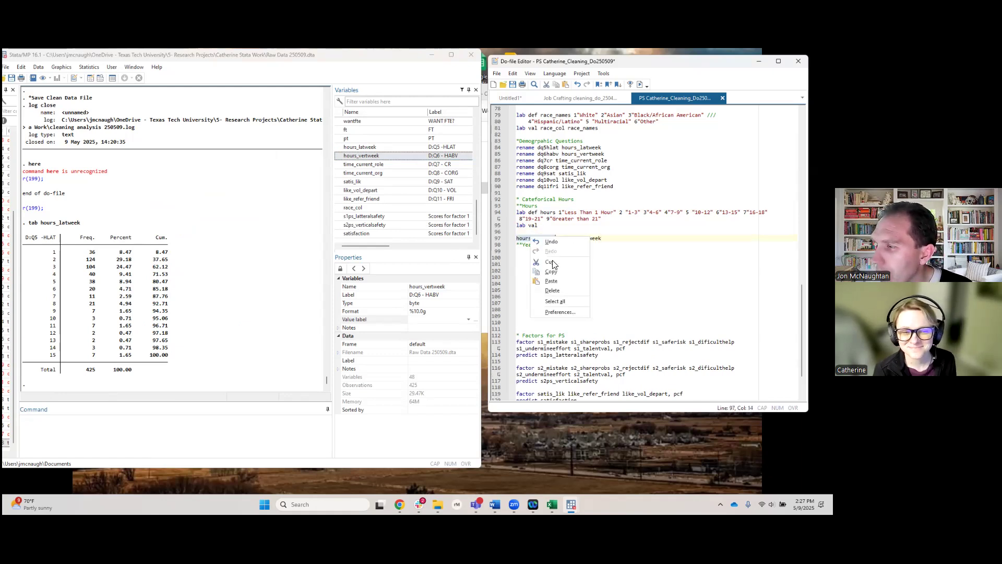
pyautogui.click(550, 262)
pyautogui.click(556, 225)
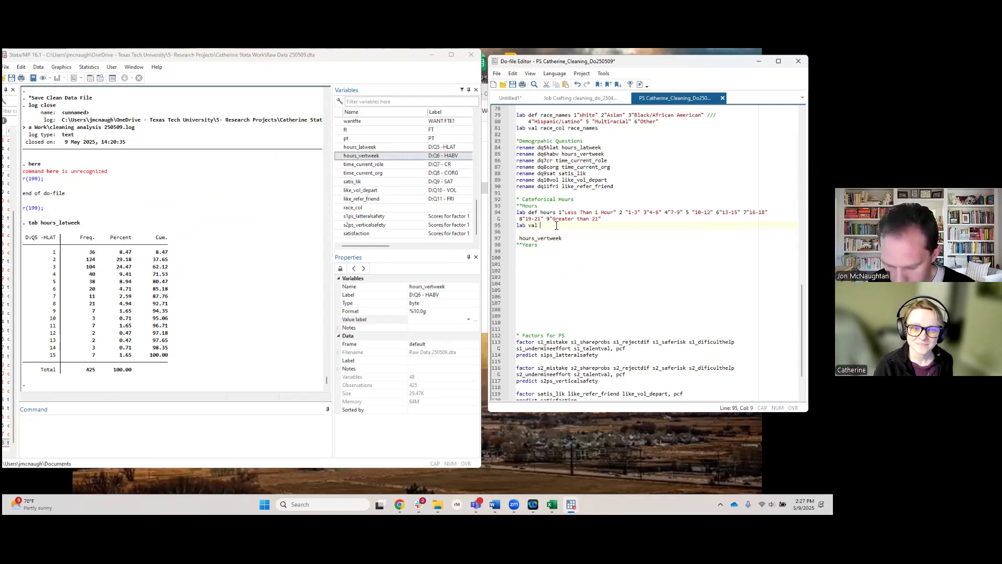
pyautogui.write('hours_latweek')
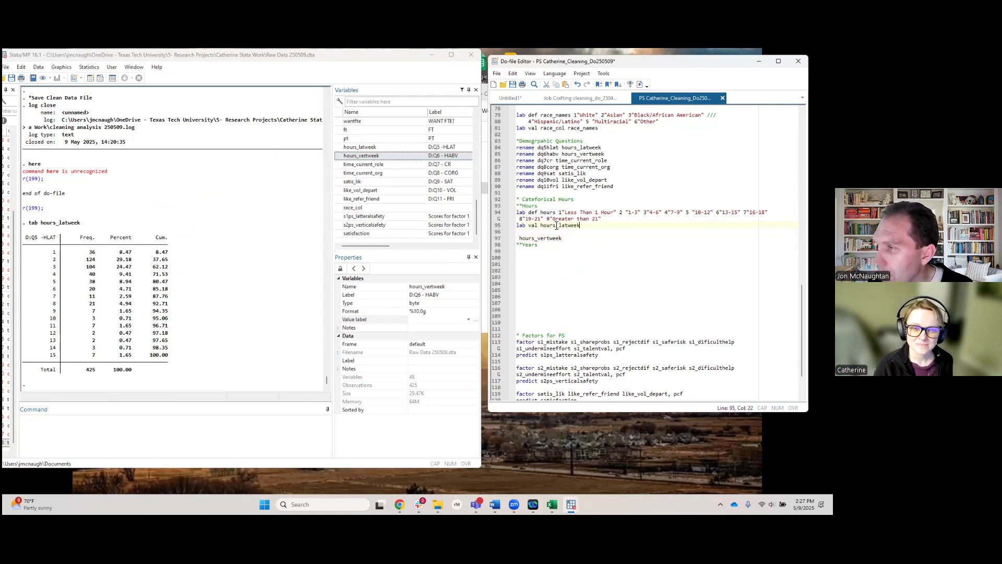
pyautogui.write('hours_latweek')
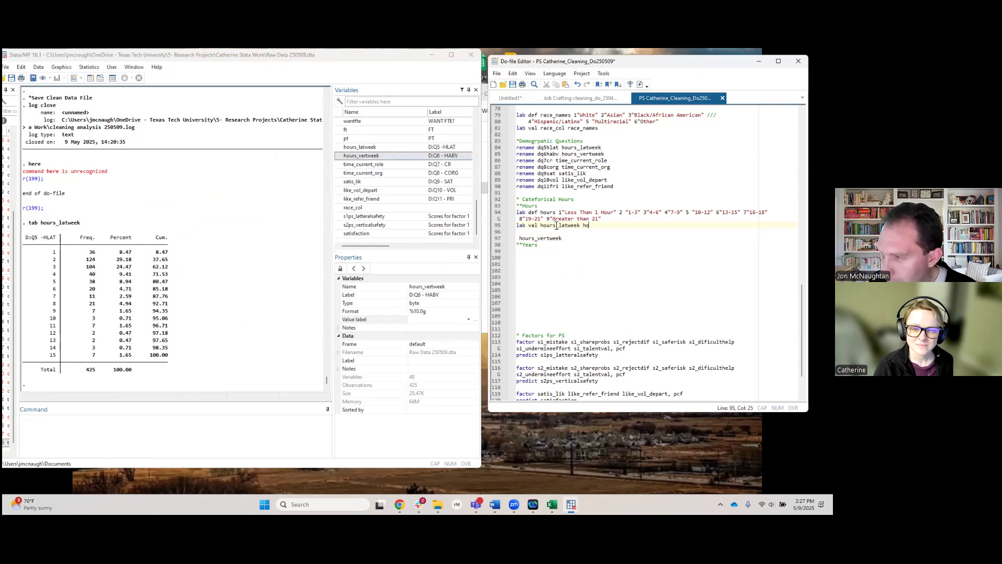
# Add a second lab val line that applies the hours label to hours_vertweek, moving the variable name up from the spare line
pyautogui.press('Return')
pyautogui.write('lab val')
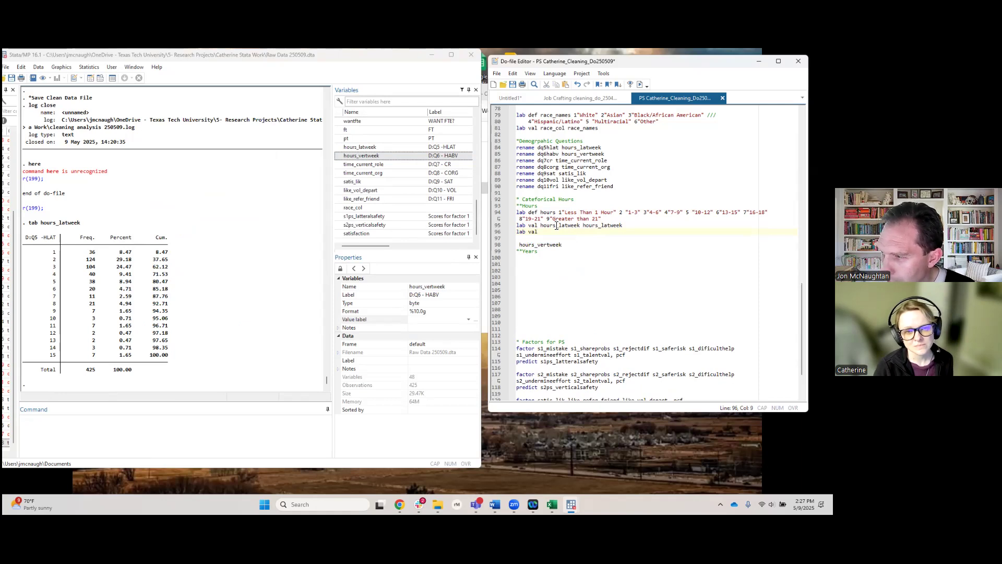
pyautogui.doubleClick(551, 249)
pyautogui.doubleClick(544, 244)
pyautogui.hotkey('ctrl', 'c')
pyautogui.rightClick(544, 245)
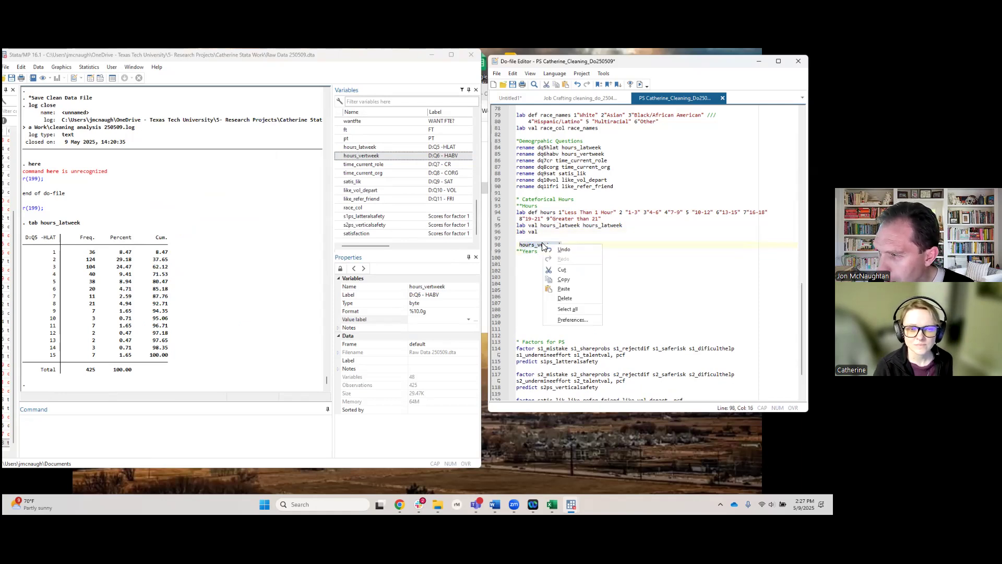
pyautogui.click(563, 269)
pyautogui.click(561, 237)
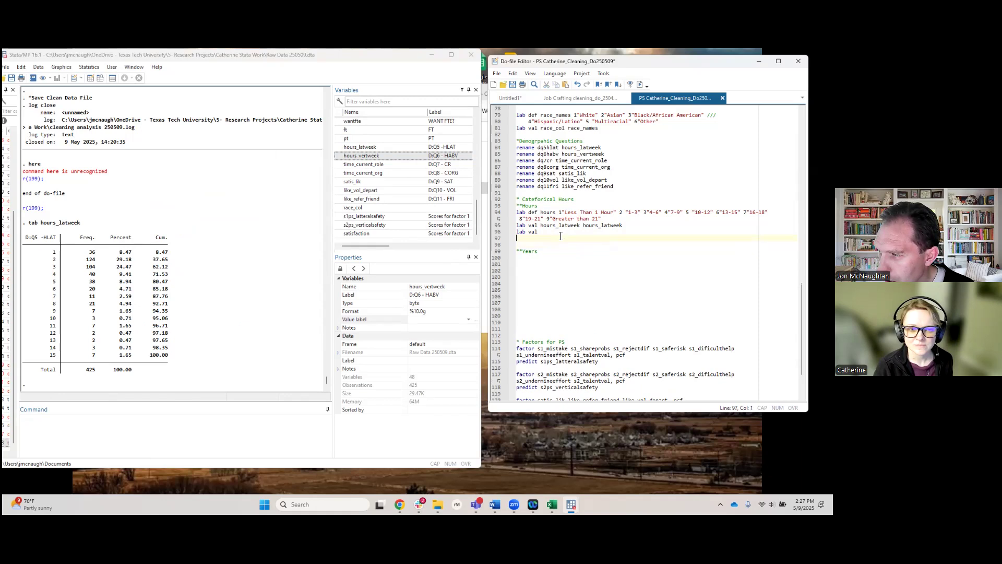
pyautogui.hotkey('ctrl', 'v')
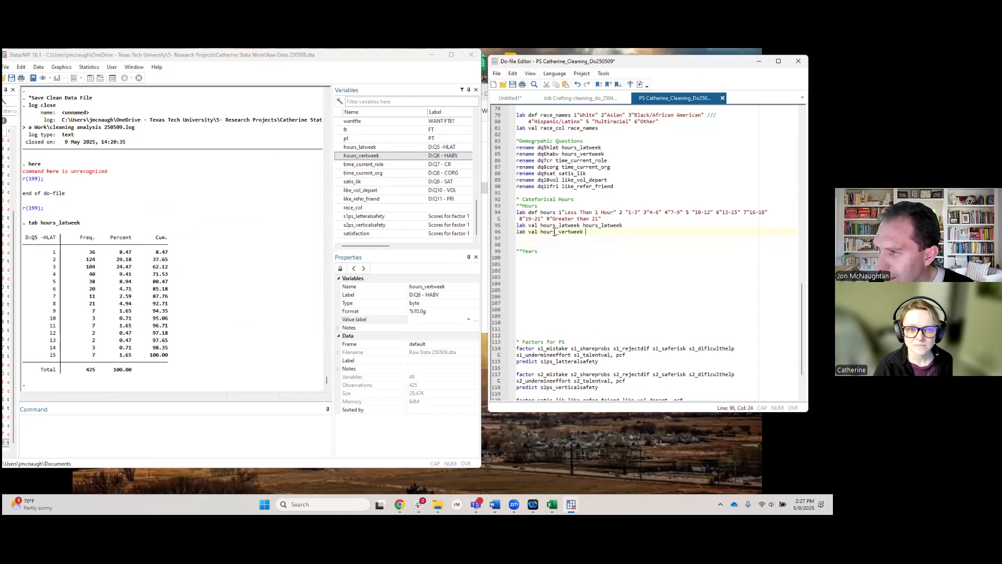
pyautogui.write('hours')
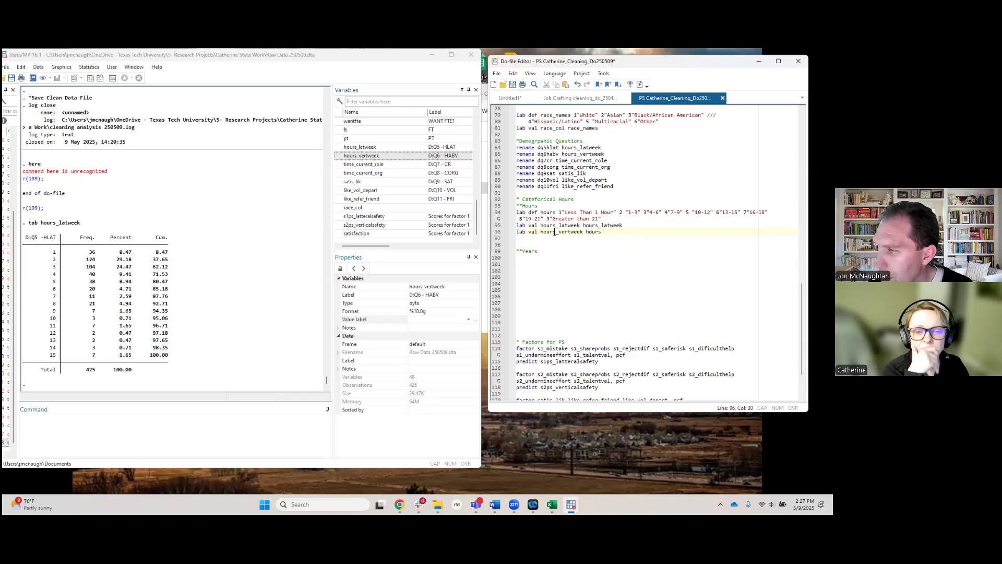
# Shorten the label name in the hours_latweek lab val line to hours
pyautogui.click(624, 226)
pyautogui.press('BackSpace')
pyautogui.press('BackSpace')
pyautogui.press('BackSpace')
pyautogui.press('BackSpace')
pyautogui.press('BackSpace')
pyautogui.press('BackSpace')
pyautogui.press('BackSpace')
pyautogui.press('BackSpace')
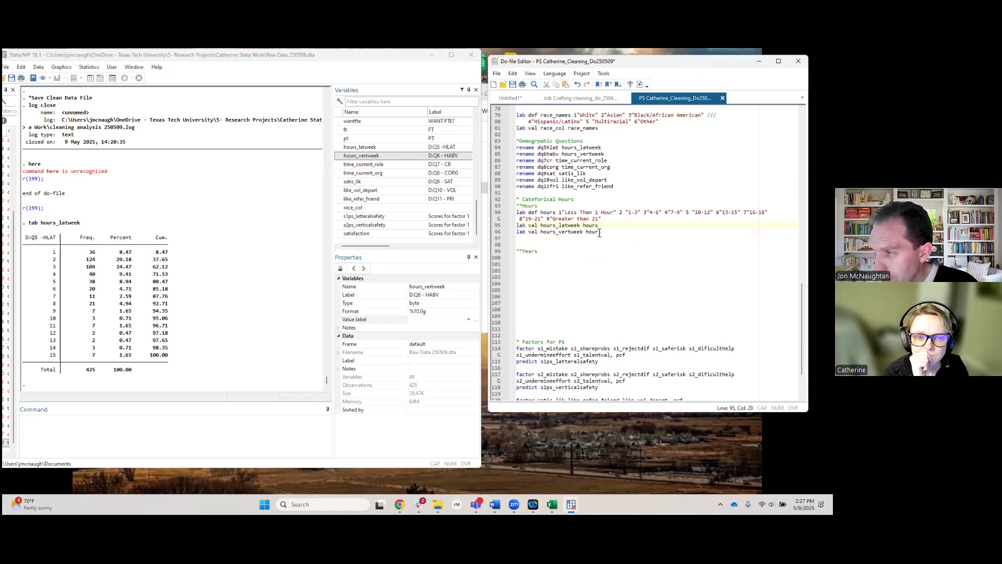
# Add the stop word "here" below the lab val lines and run the do-file
pyautogui.click(529, 241)
pyautogui.press('Return')
pyautogui.write('here')
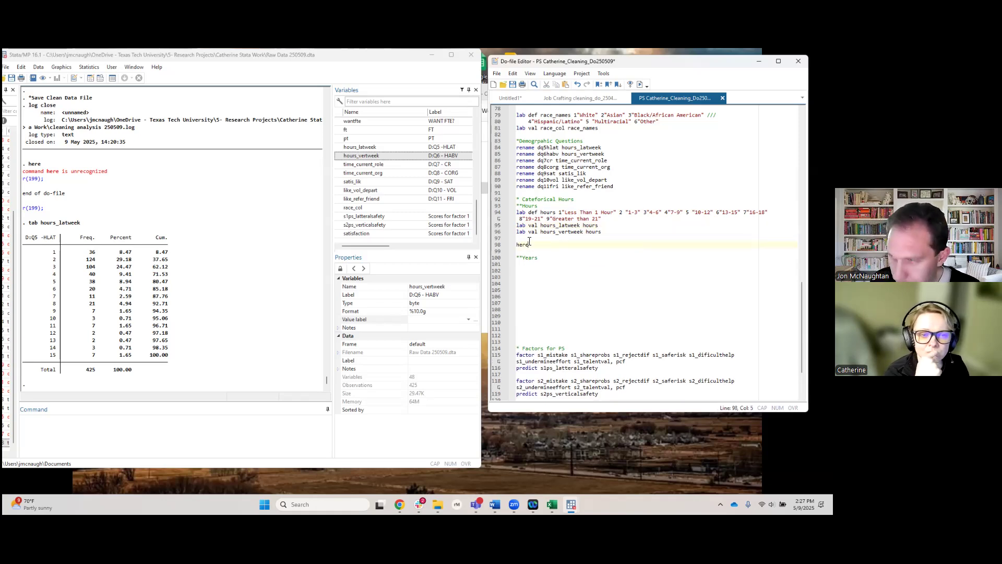
pyautogui.hotkey('ctrl', 'd')
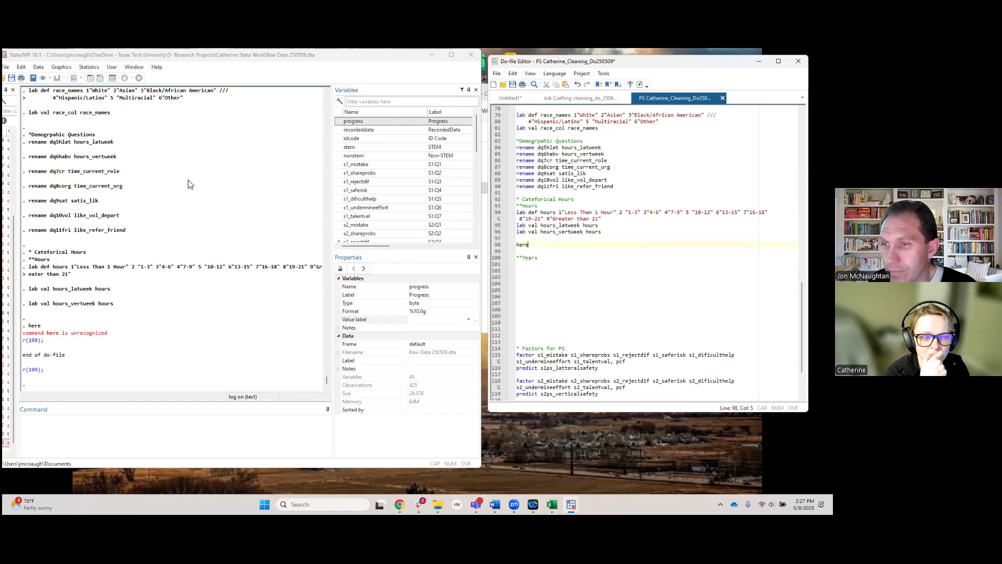
# Tabulate hours_latweek to check its value labels
pyautogui.click(109, 428)
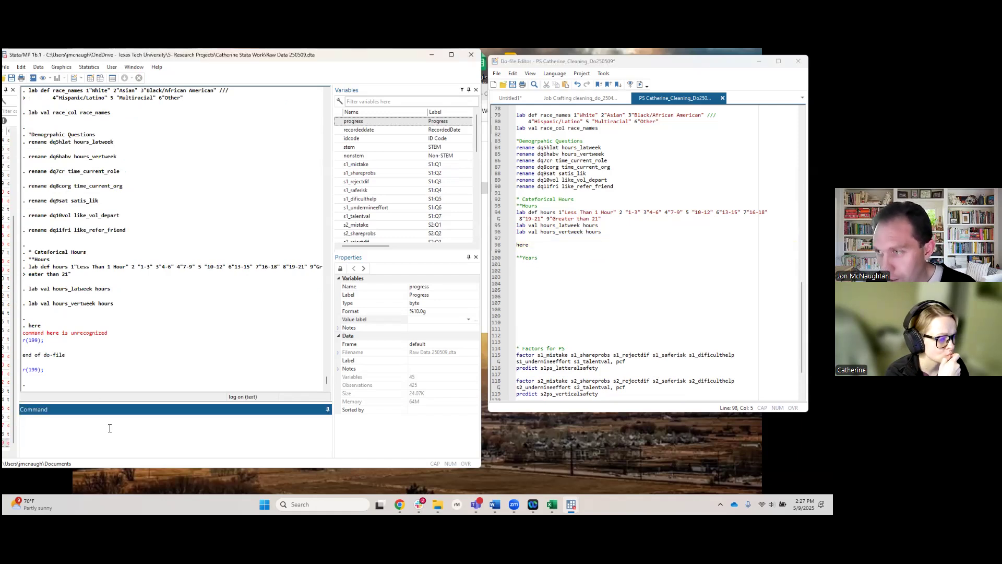
pyautogui.press('BackSpace')
pyautogui.press('BackSpace')
pyautogui.write('tab')
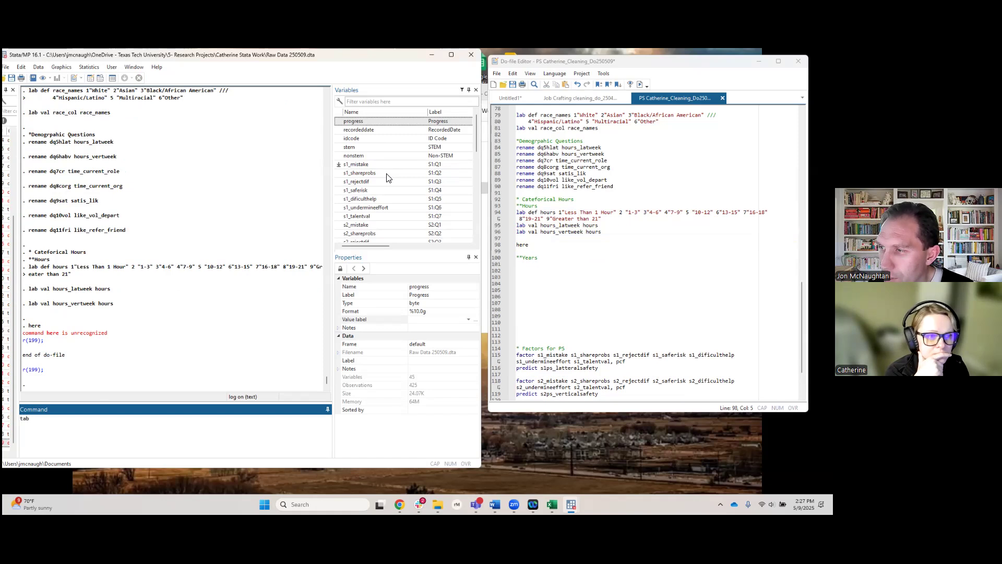
pyautogui.scroll(-6, 395, 203)
pyautogui.scroll(-3, 395, 202)
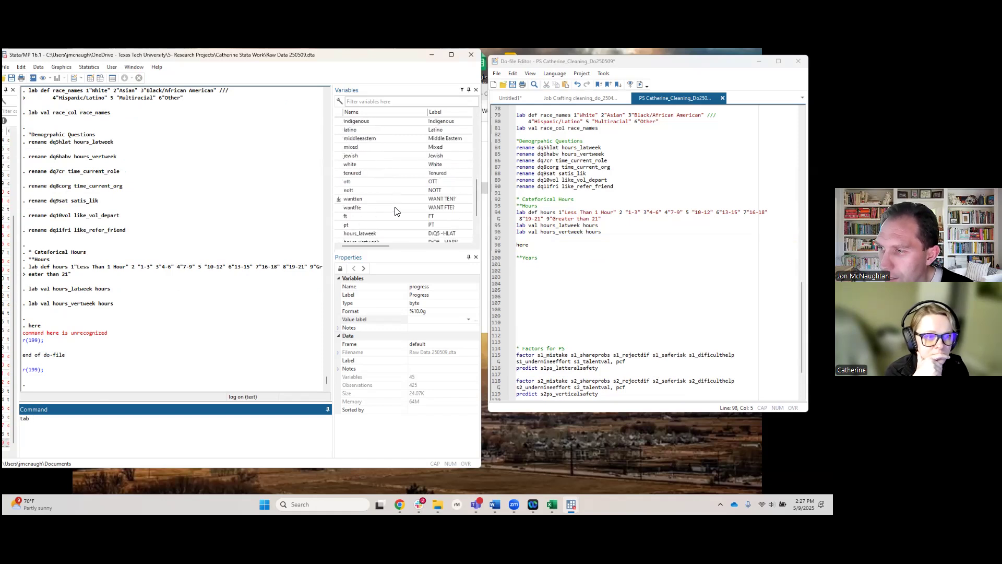
pyautogui.click(374, 208)
pyautogui.doubleClick(372, 207)
pyautogui.press('Return')
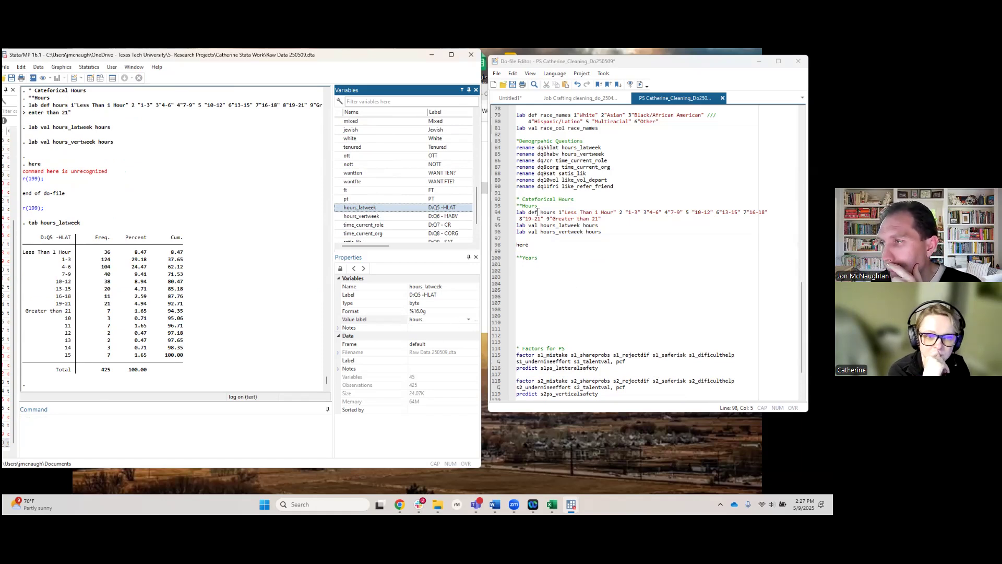
# Copy the variable names hours_latweek and hours_vertweek and paste them on a new line directly under the **Hours heading
pyautogui.click(539, 208)
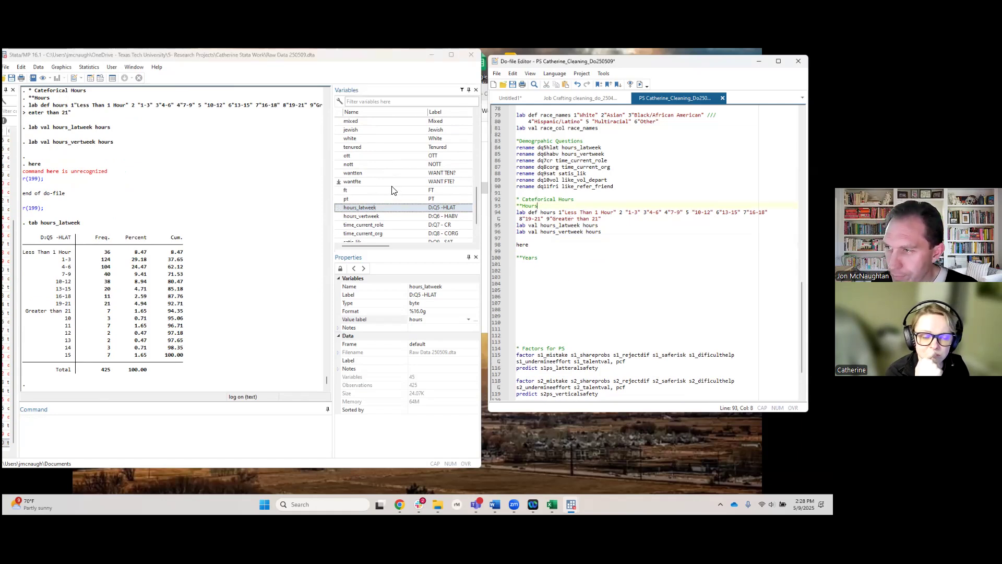
pyautogui.click(375, 219)
pyautogui.doubleClick(374, 217)
pyautogui.moveTo(131, 420); pyautogui.dragTo(20, 422)
pyautogui.rightClick(23, 416)
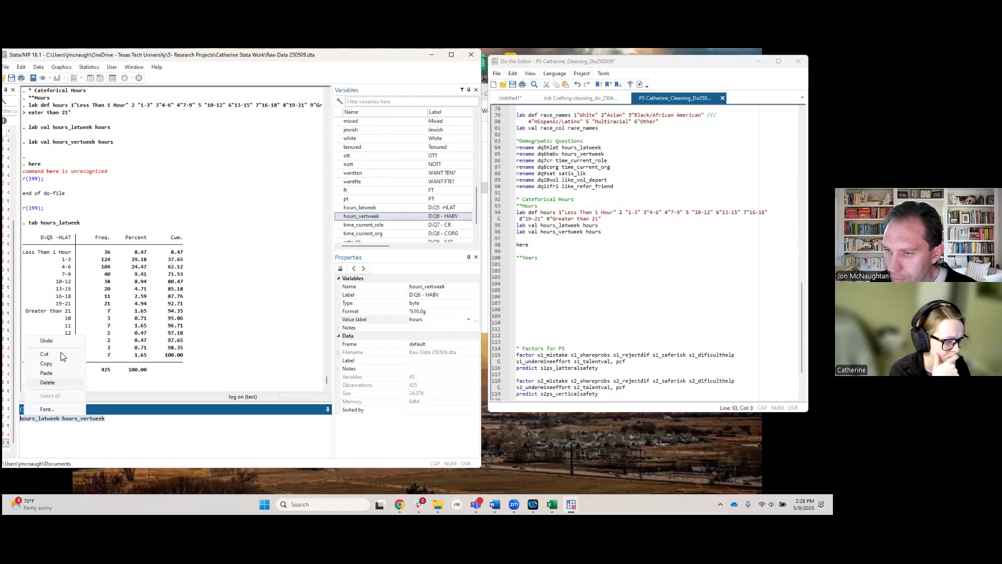
pyautogui.click(46, 364)
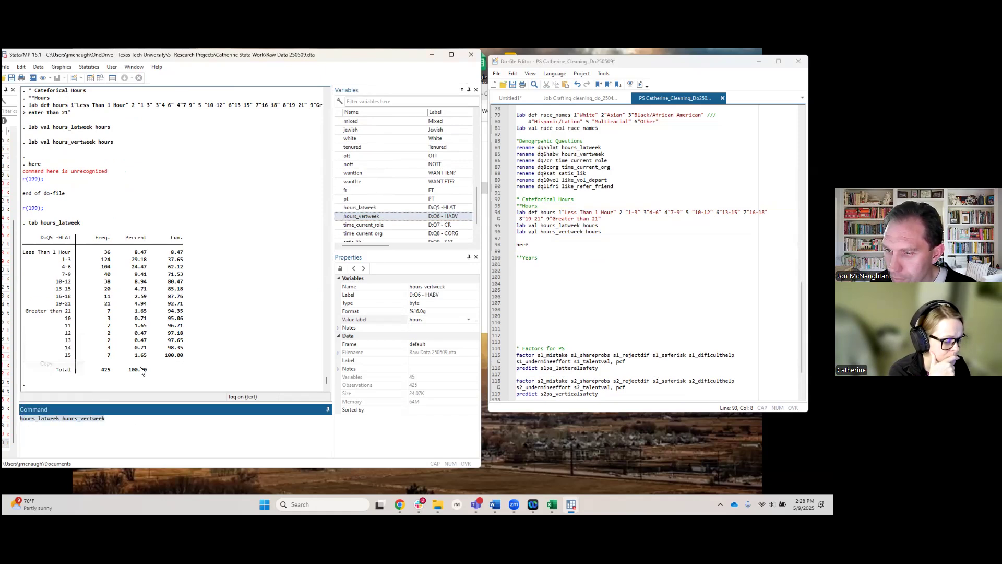
pyautogui.click(556, 211)
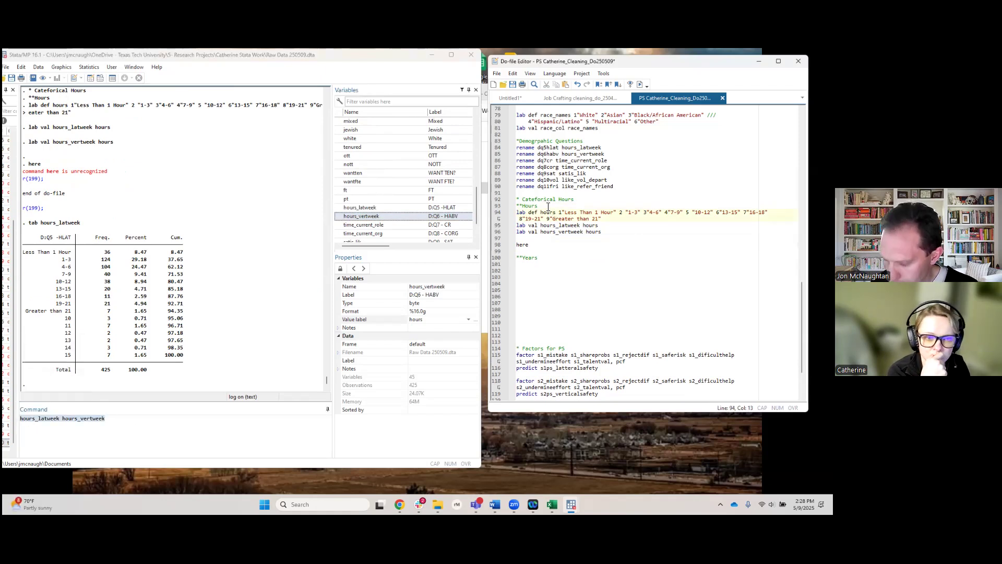
pyautogui.click(548, 206)
pyautogui.press('Return')
pyautogui.hotkey('ctrl', 'v')
# Put recode in front of hours_latweek and split hours_vertweek onto its own line
pyautogui.press('Home')
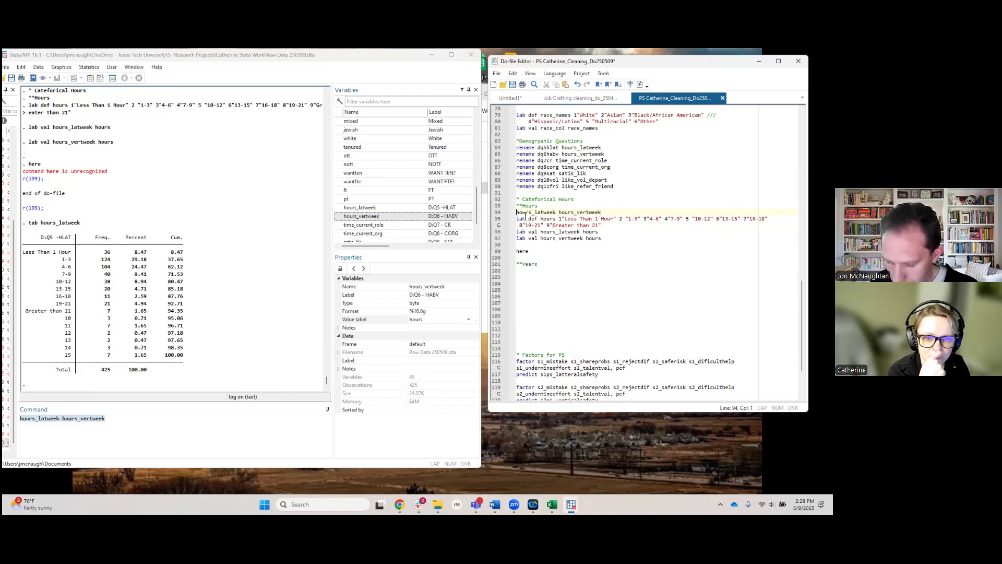
pyautogui.write('recode')
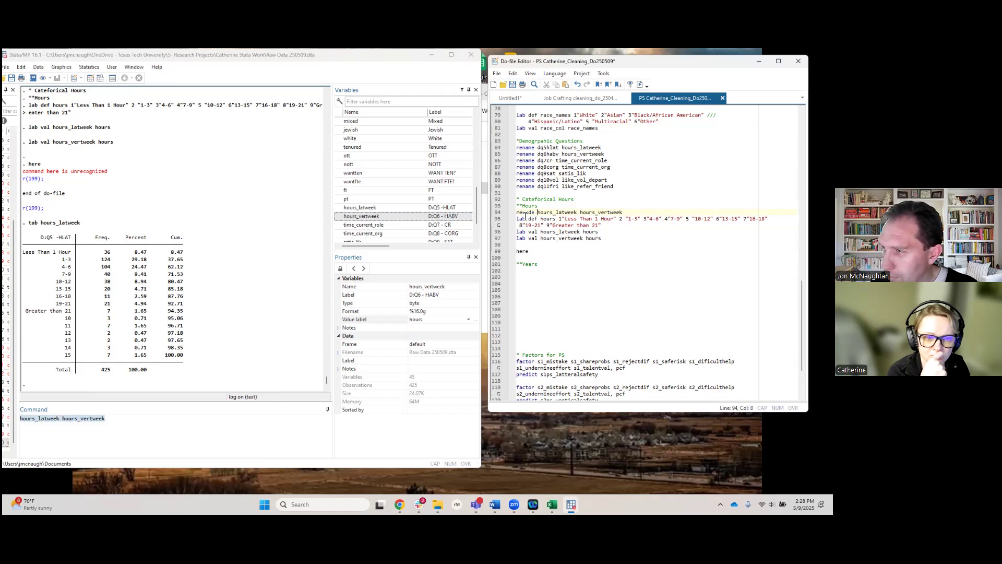
pyautogui.click(579, 212)
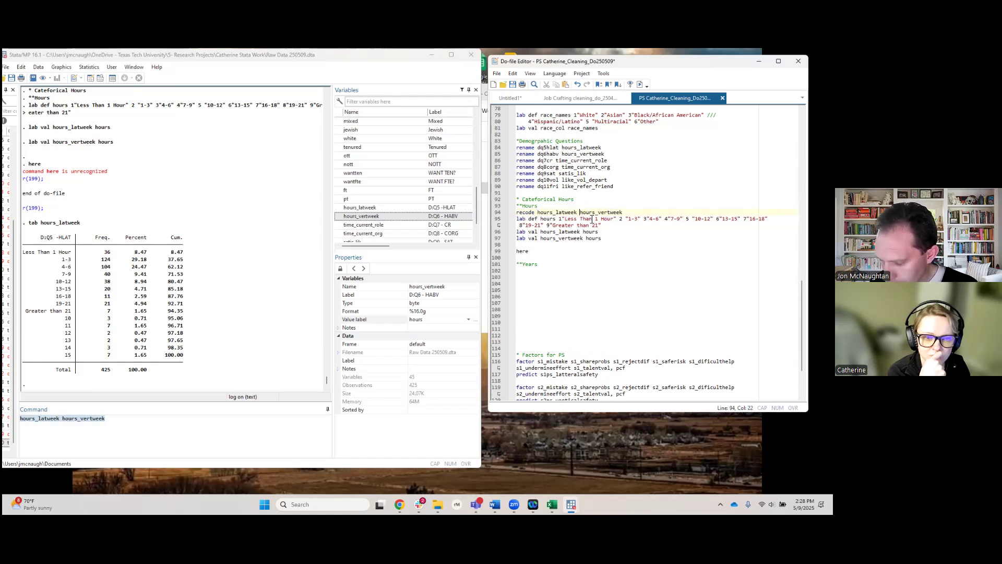
pyautogui.press('Return')
pyautogui.click(579, 213)
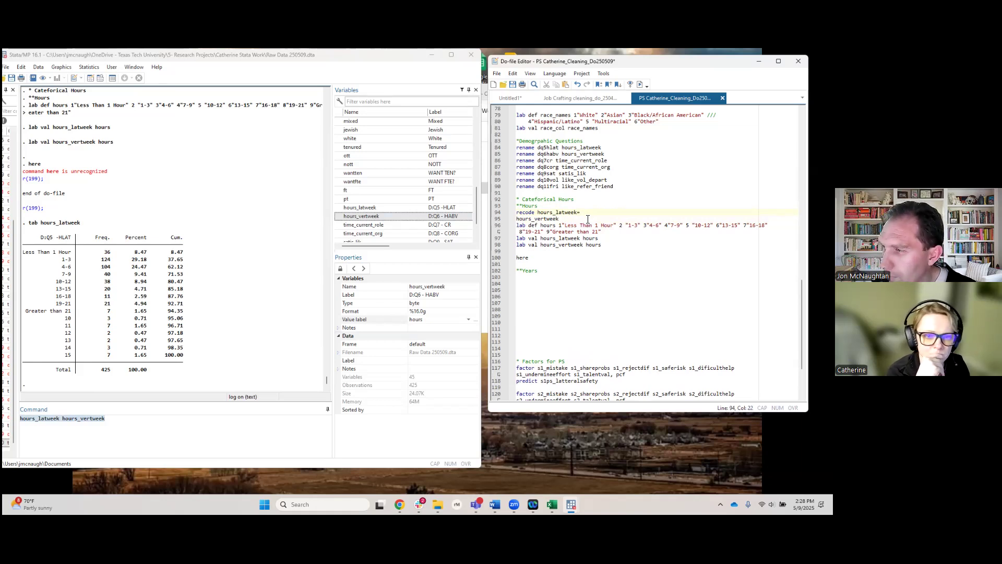
# Complete the recode line as "recode hours_latweek=9 if hours_latweek <9" and add blank lines below it
pyautogui.write('=9 if hours')
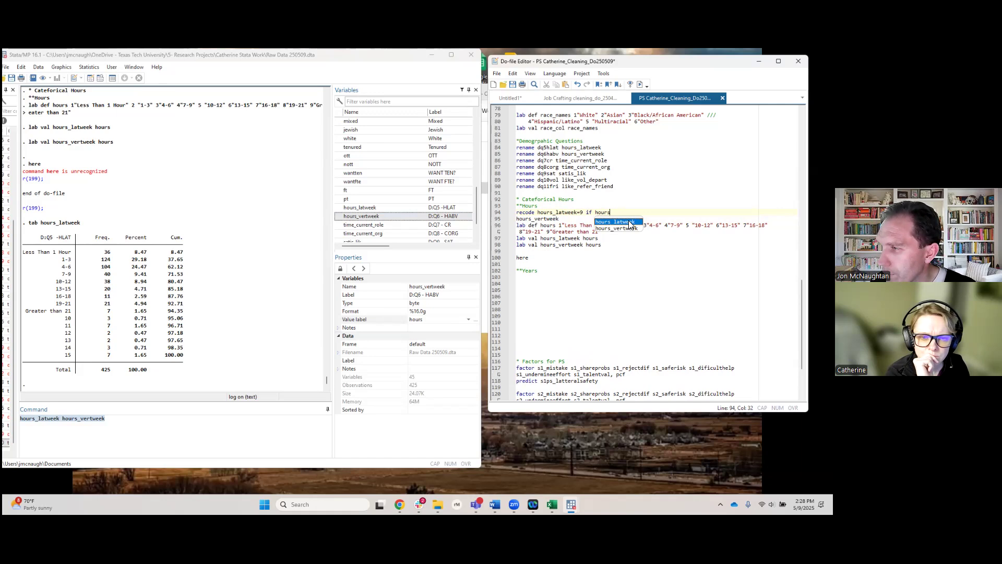
pyautogui.doubleClick(629, 221)
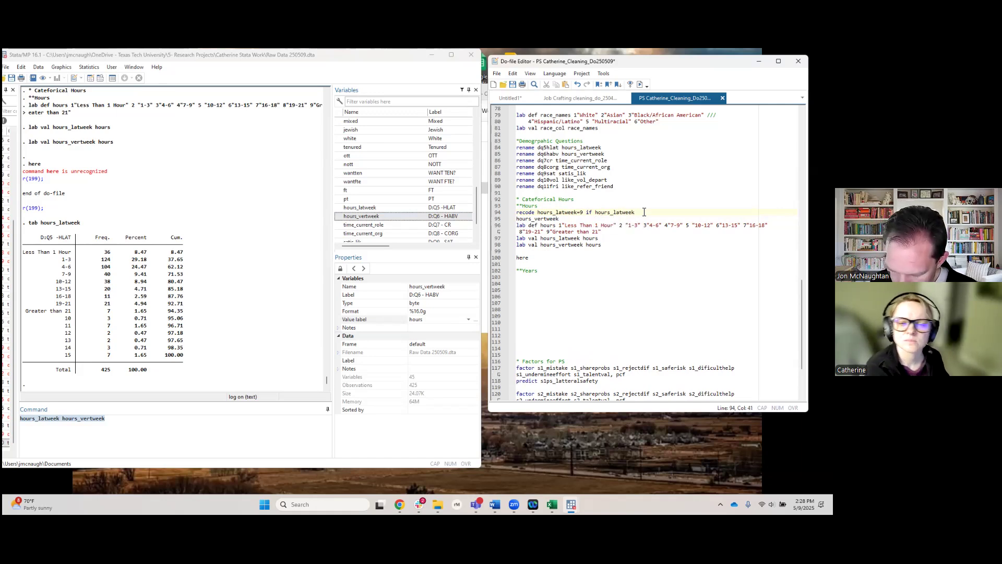
pyautogui.write('<')
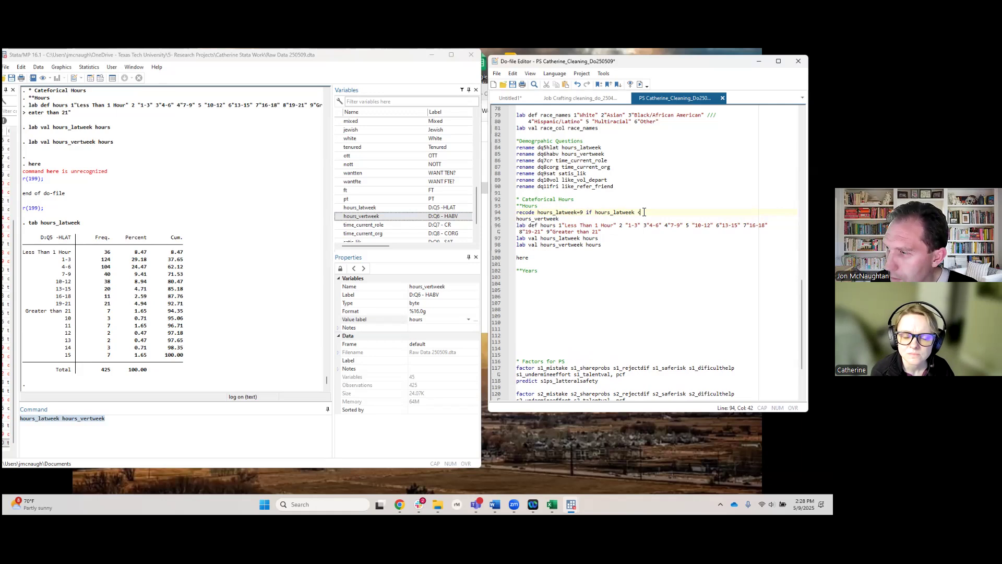
pyautogui.write('9')
pyautogui.press('Return')
pyautogui.press('Return')
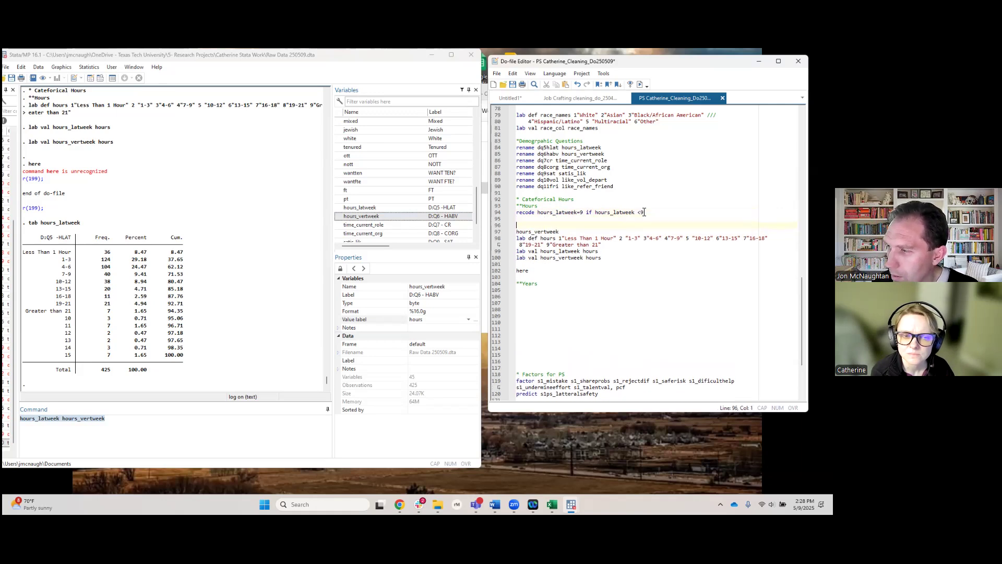
# Try running the hours_latweek recode line as written and again with its condition changed to =<9
pyautogui.click(493, 213)
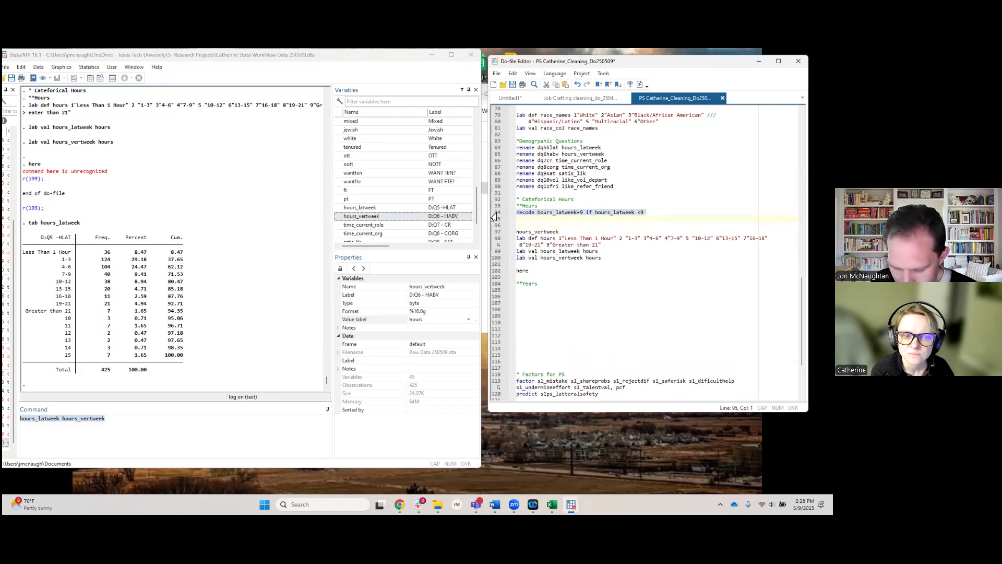
pyautogui.hotkey('ctrl', 'd')
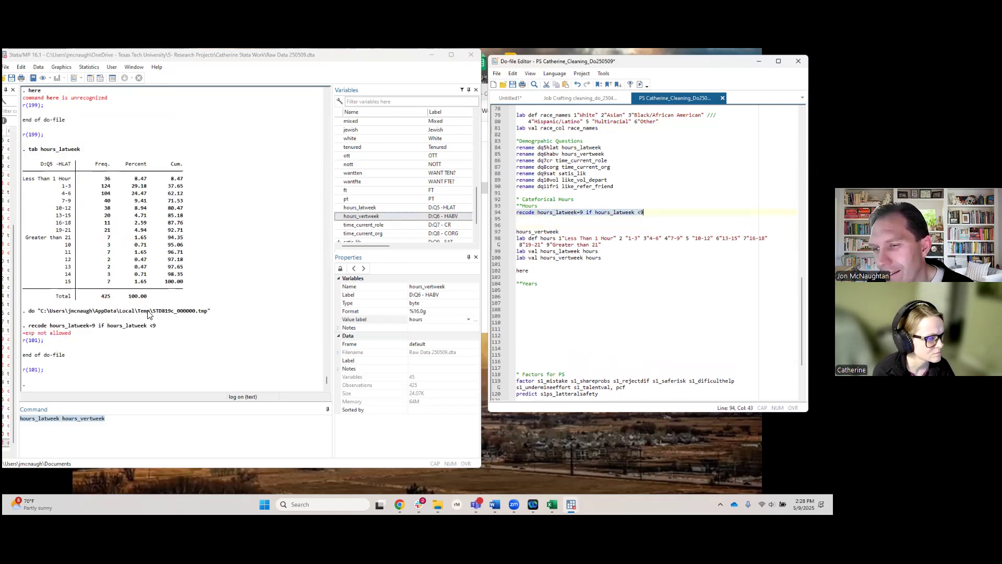
pyautogui.click(583, 214)
pyautogui.click(638, 211)
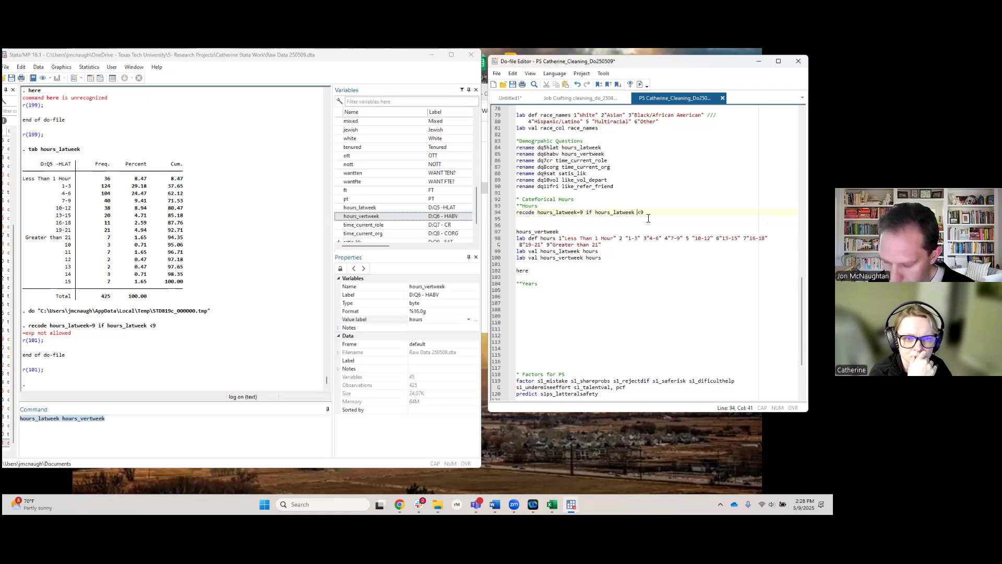
pyautogui.write('=')
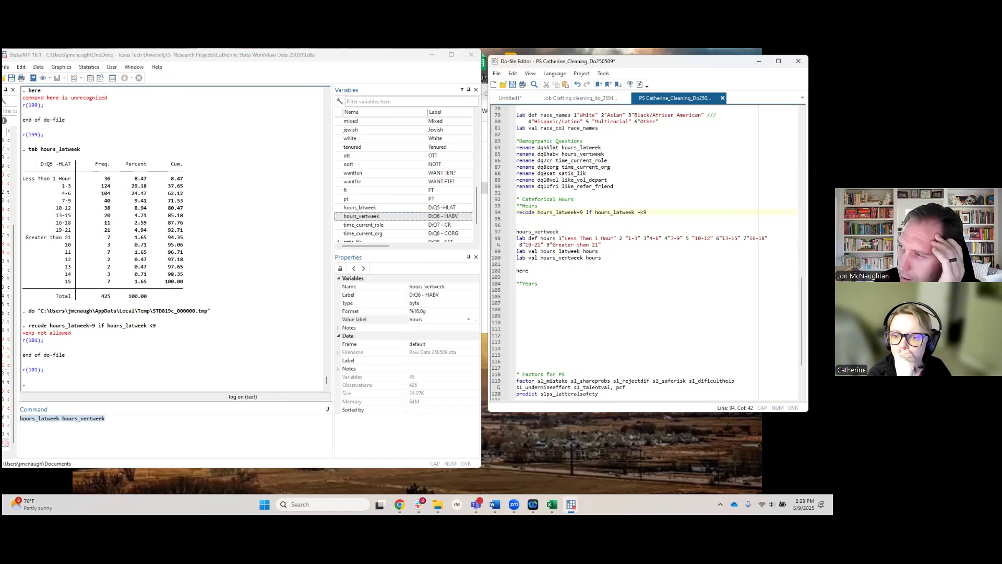
pyautogui.scroll(2, 639, 212)
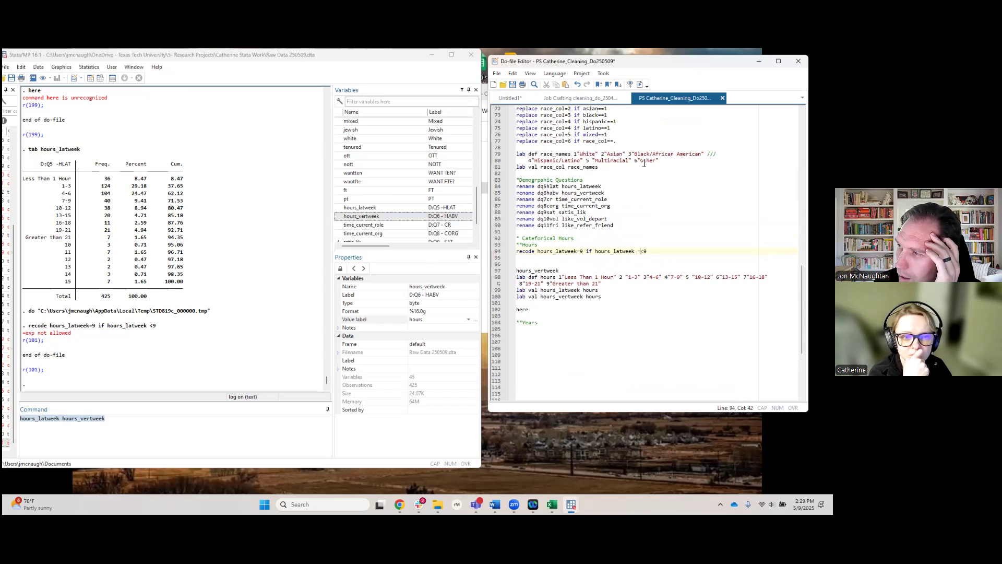
pyautogui.scroll(-1, 640, 167)
pyautogui.click(499, 233)
pyautogui.hotkey('ctrl', 'd')
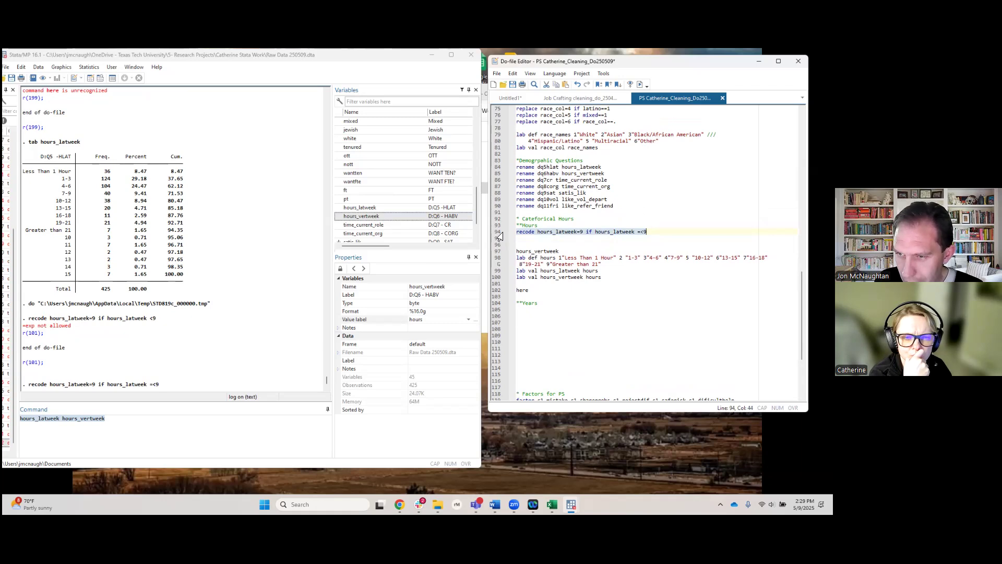
# Try the hours_latweek recode line with the condition ==9 | 10 and run it
pyautogui.press('Left')
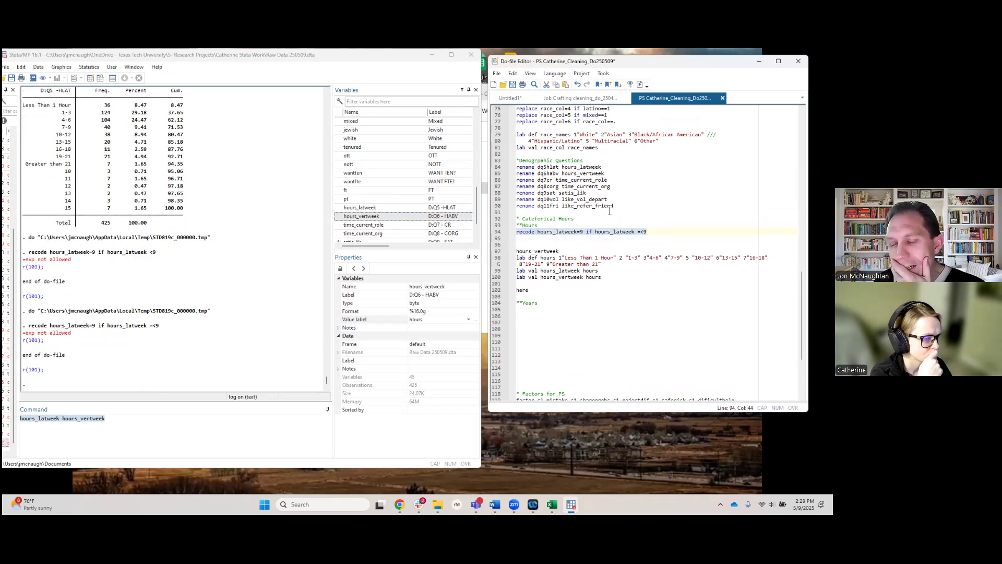
pyautogui.click(645, 233)
pyautogui.press('BackSpace')
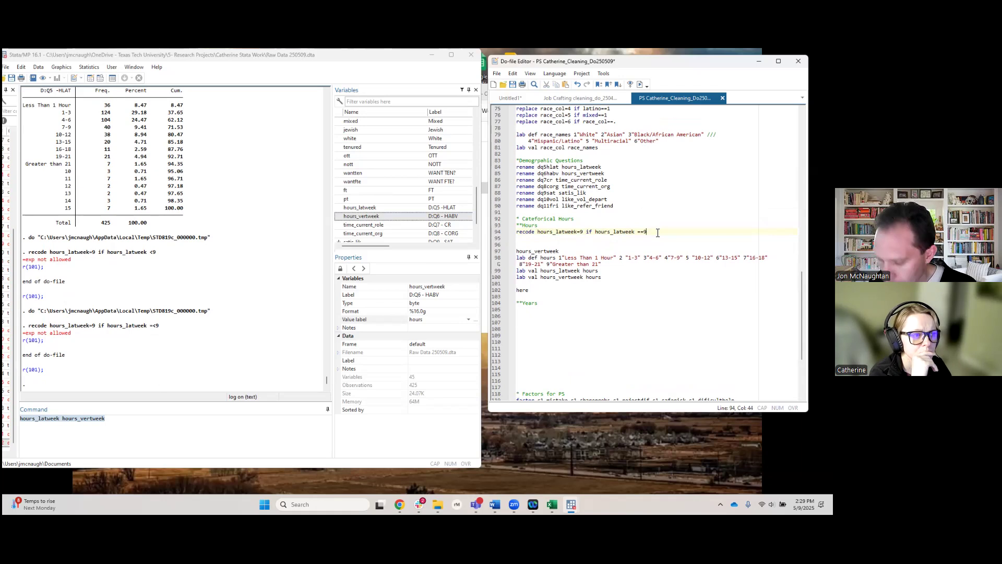
pyautogui.write('||')
pyautogui.write('0')
pyautogui.click(653, 232)
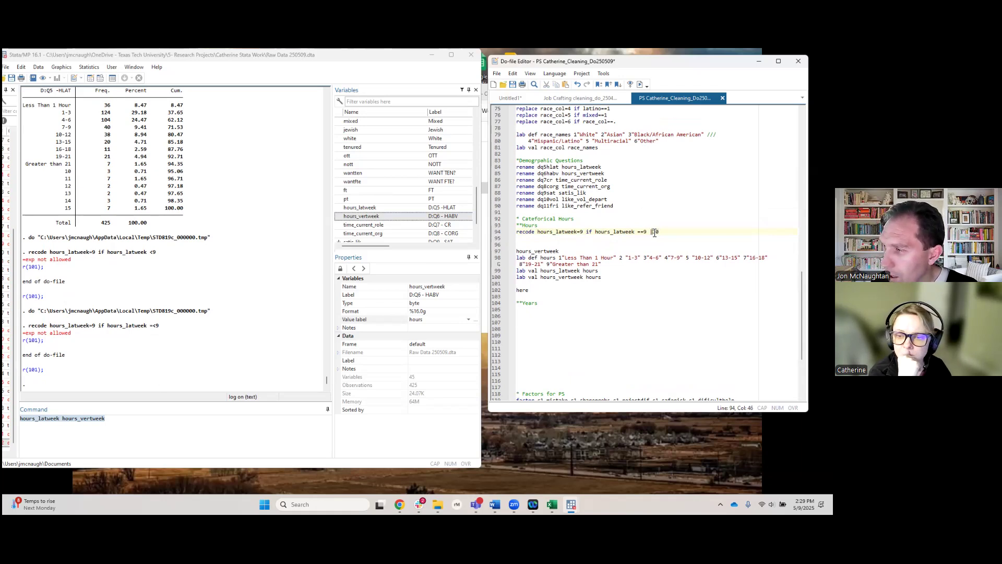
pyautogui.click(496, 237)
pyautogui.hotkey('ctrl', 'd')
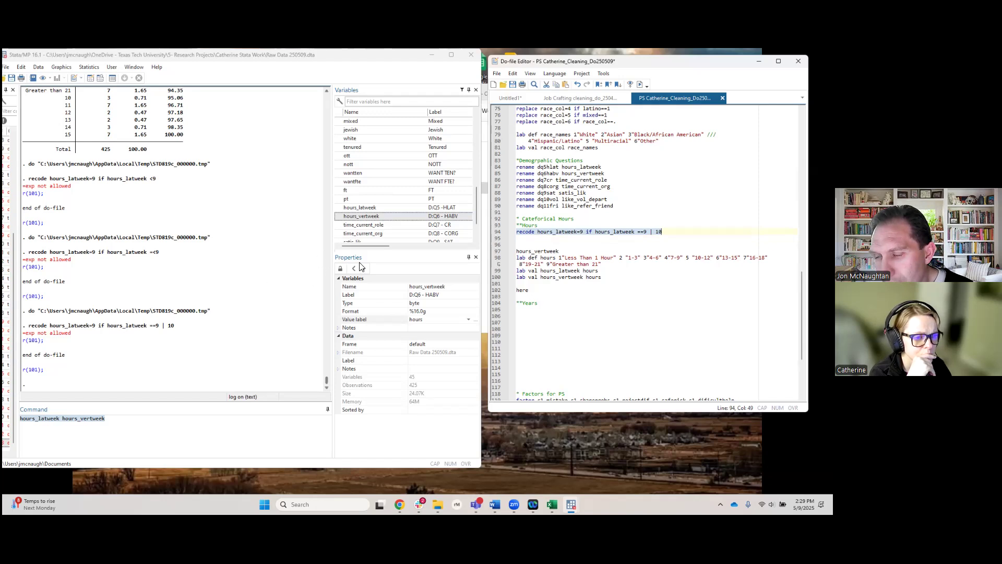
# Search the Job Crafting cleaning do-file for recode to check its syntax, and return to the PS Catherine cleaning do-file
pyautogui.click(554, 101)
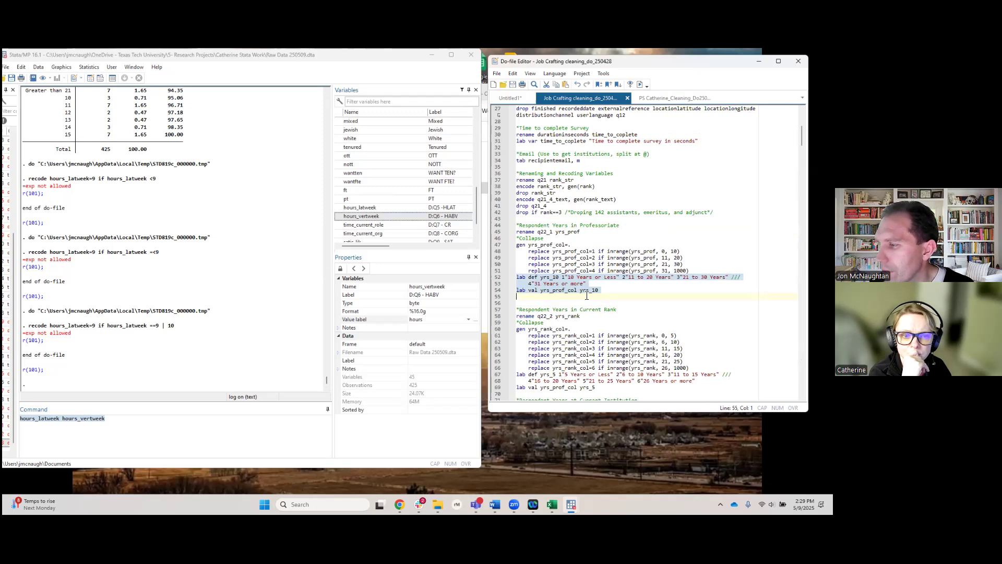
pyautogui.click(599, 296)
pyautogui.hotkey('ctrl', 'f')
pyautogui.write('recode')
pyautogui.press('Return')
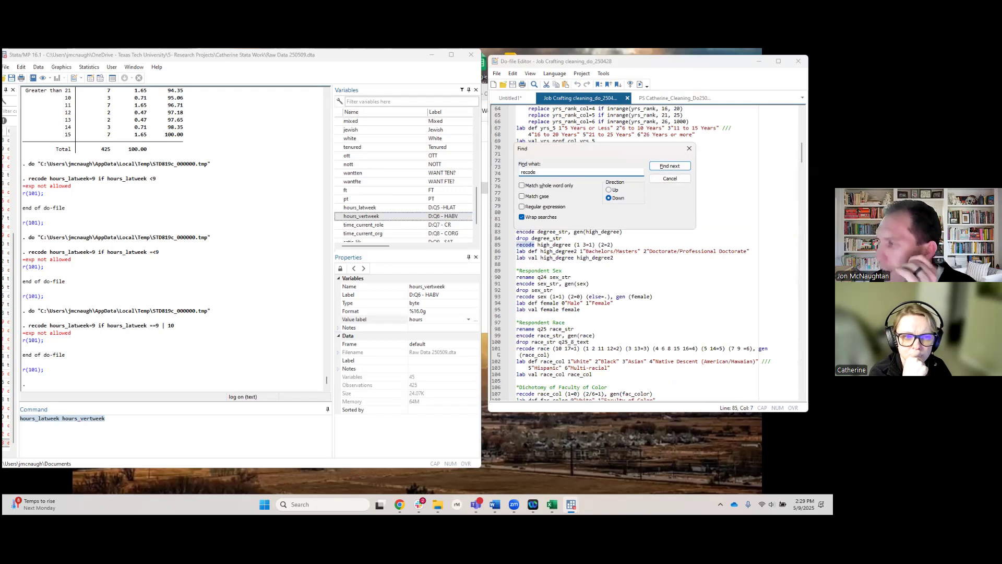
pyautogui.click(522, 99)
pyautogui.click(673, 97)
pyautogui.click(689, 149)
pyautogui.click(582, 231)
pyautogui.moveTo(657, 224); pyautogui.dragTo(670, 230)
pyautogui.press('BackSpace')
pyautogui.write('(10 11 1')
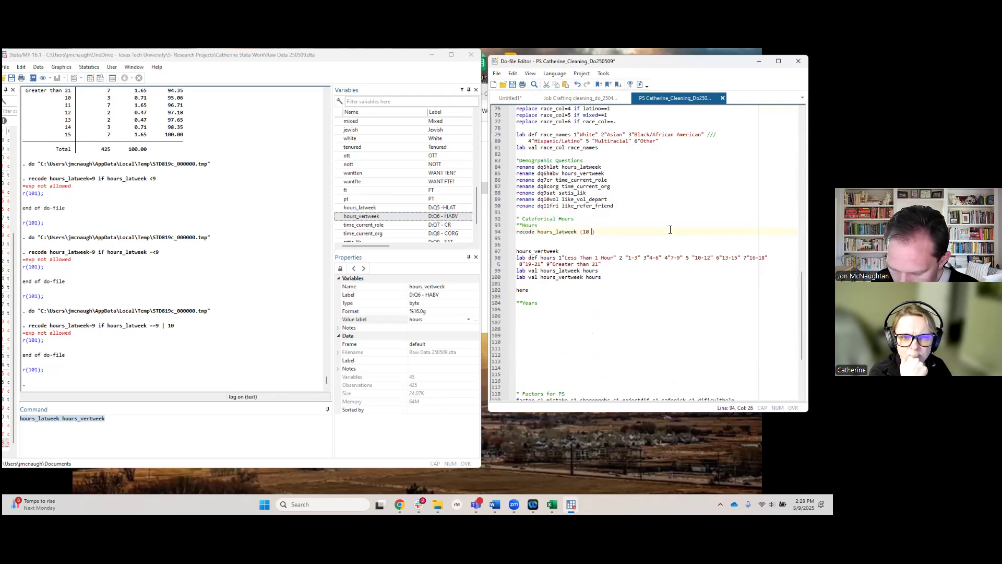
pyautogui.write('2 13 14 15 1')
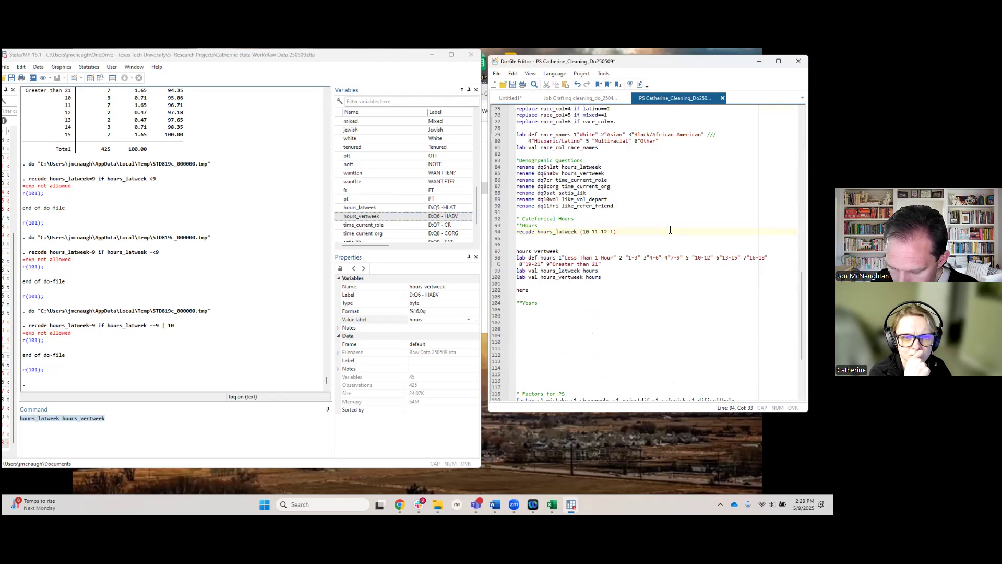
pyautogui.write('6 ')
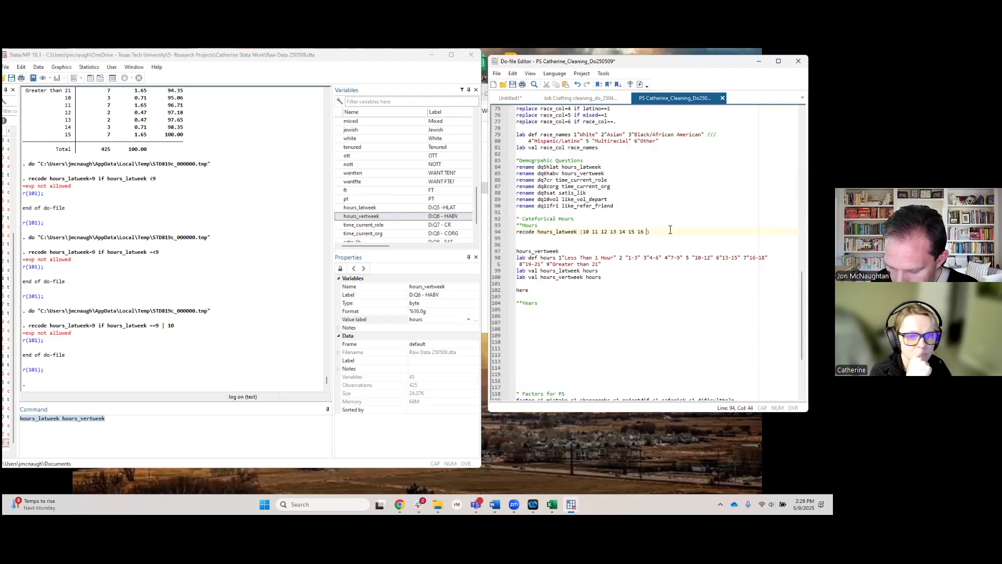
pyautogui.write('17')
pyautogui.press('BackSpace')
pyautogui.press('BackSpace')
pyautogui.press('BackSpace')
pyautogui.press('BackSpace')
pyautogui.press('BackSpace')
pyautogui.press('BackSpace')
pyautogui.write('=9')
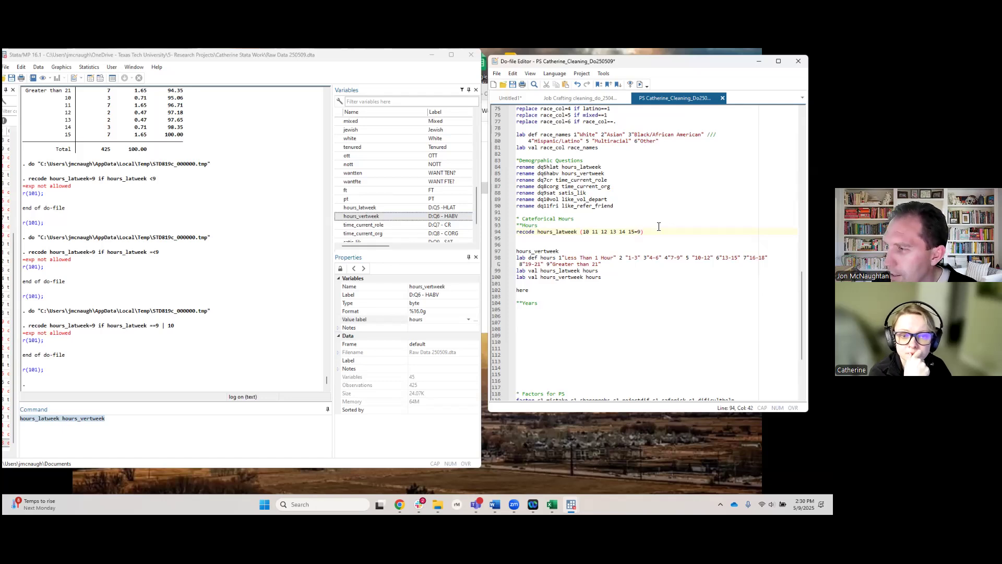
pyautogui.click(497, 233)
pyautogui.hotkey('ctrl', 'd')
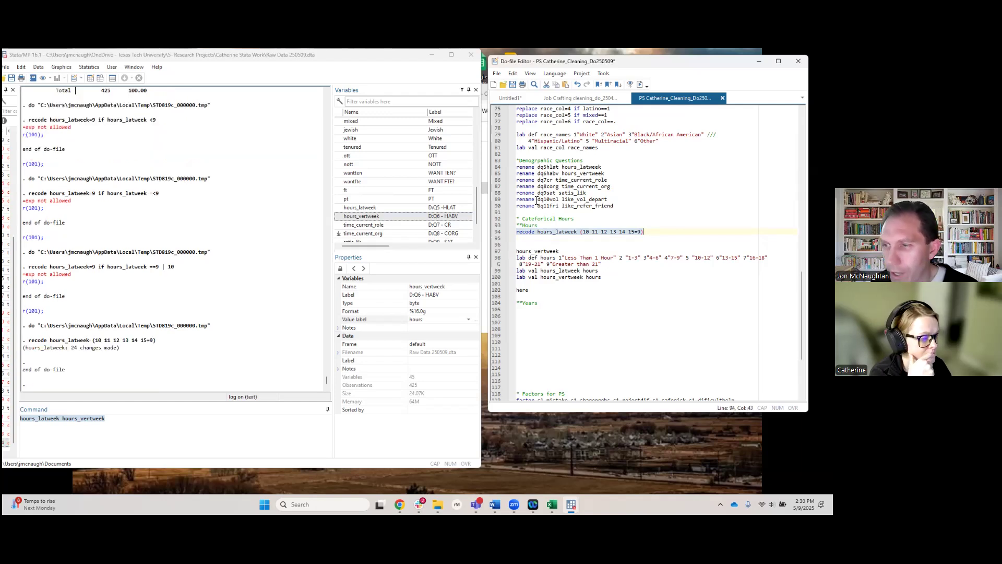
# Duplicate the hours_latweek recode line directly below and change the copy's variable to hours_vertweek
pyautogui.click(518, 238)
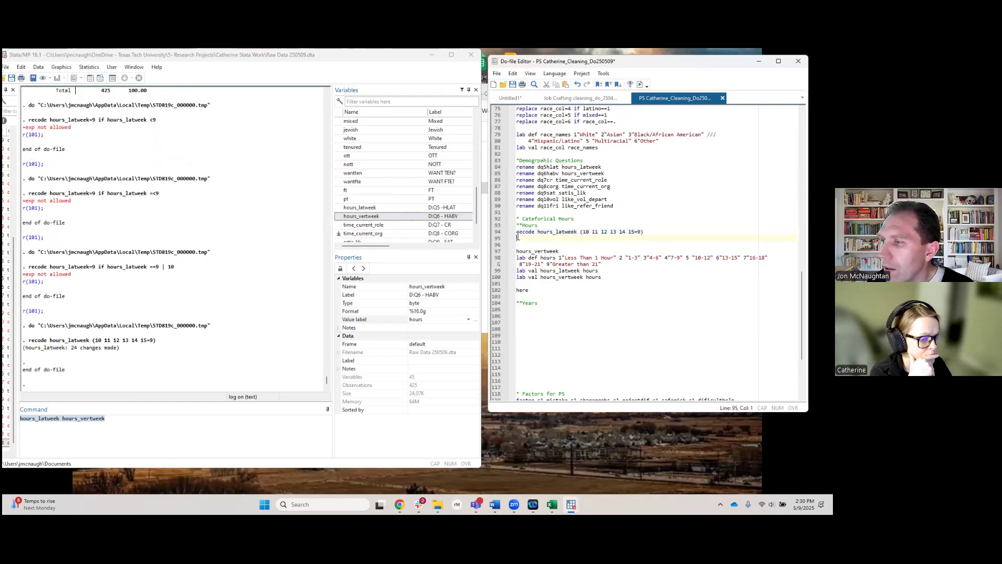
pyautogui.click(498, 233)
pyautogui.hotkey('ctrl', 'c')
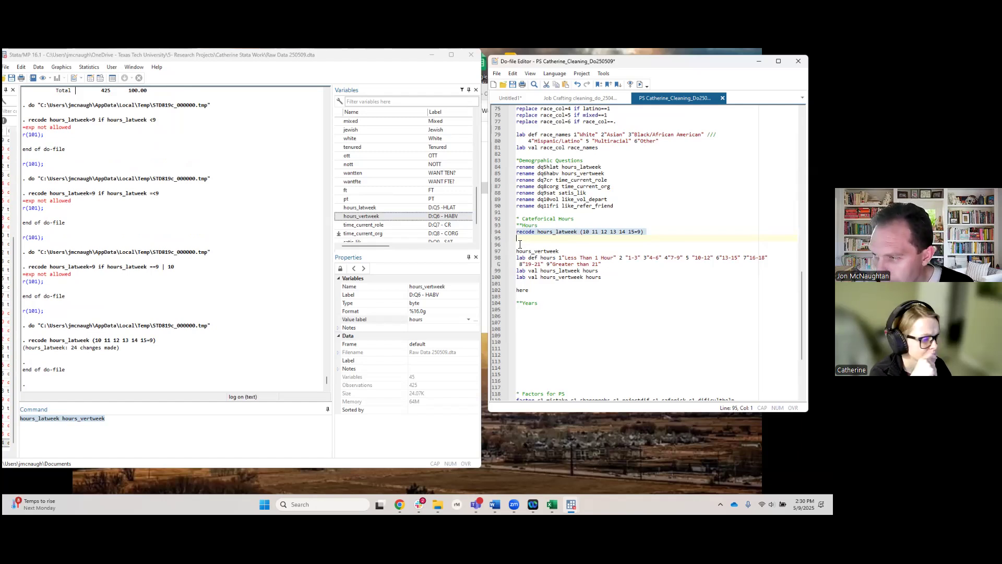
pyautogui.click(519, 242)
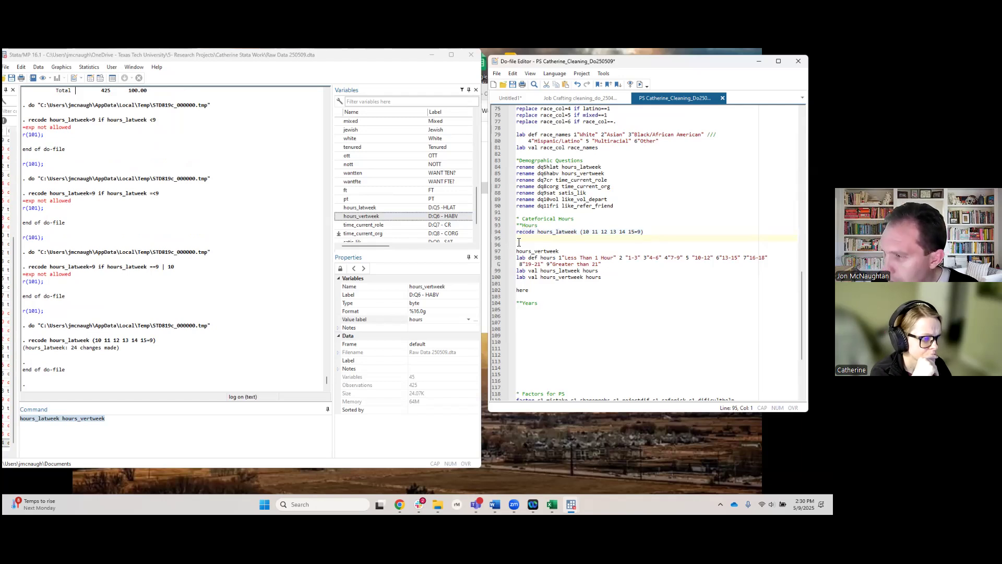
pyautogui.hotkey('ctrl', 'v')
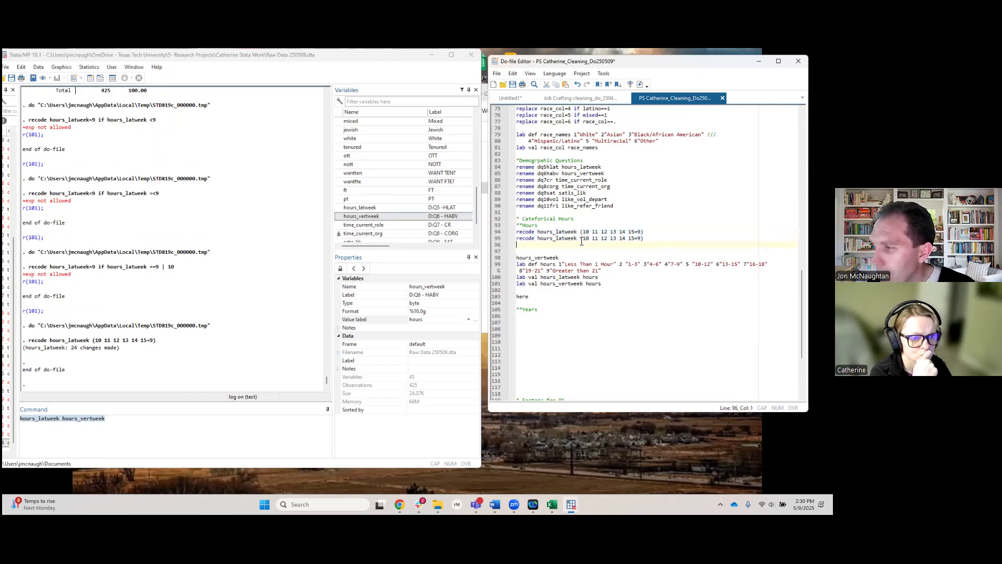
pyautogui.click(565, 239)
pyautogui.press('BackSpace')
pyautogui.press('BackSpace')
pyautogui.press('BackSpace')
pyautogui.write('ver')
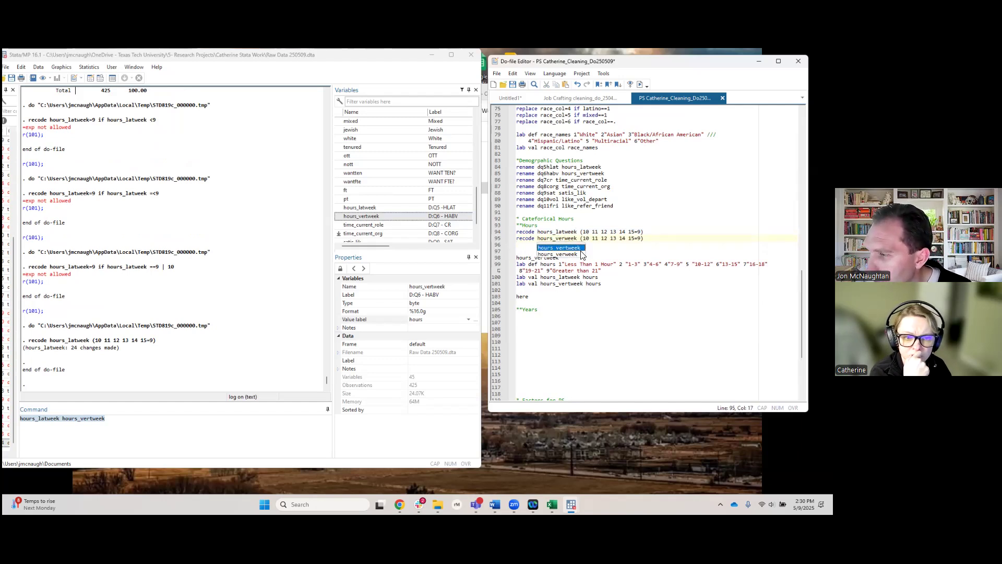
pyautogui.press('Return')
# Delete the stray hours_vertweek line above the hours label definition, leaving one blank line below the recodes
pyautogui.click(655, 234)
pyautogui.click(544, 252)
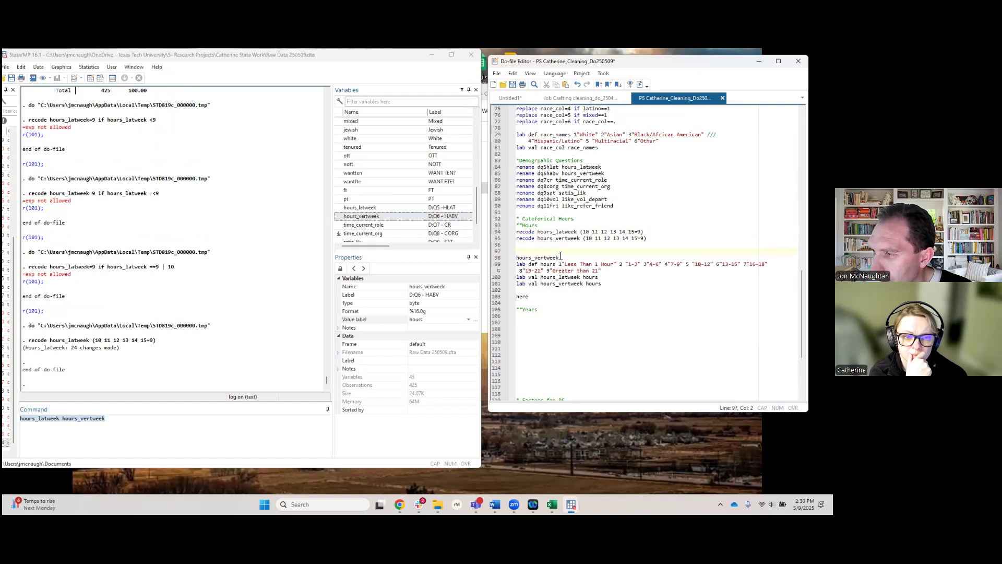
pyautogui.moveTo(561, 256); pyautogui.dragTo(513, 258)
pyautogui.press('BackSpace')
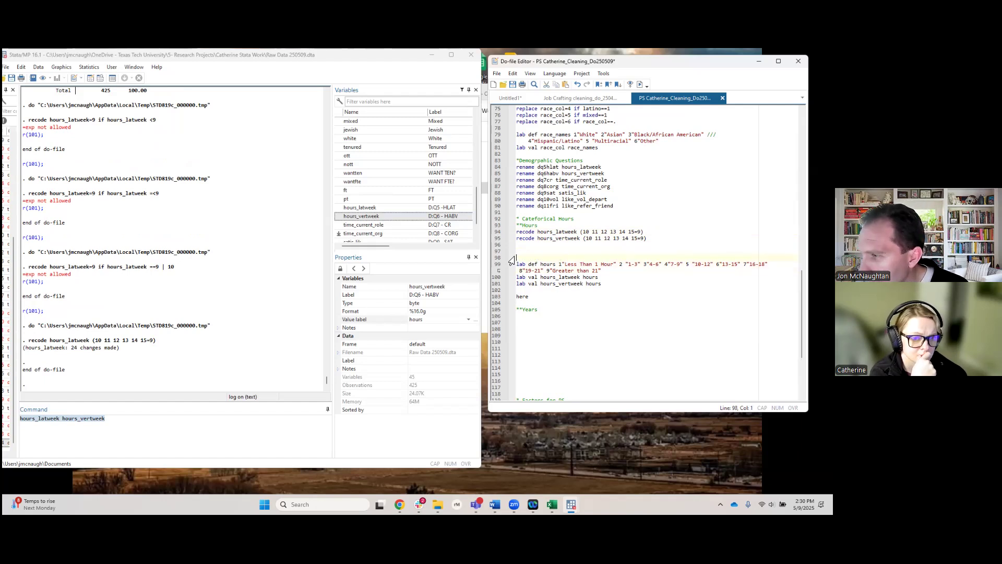
pyautogui.press('BackSpace')
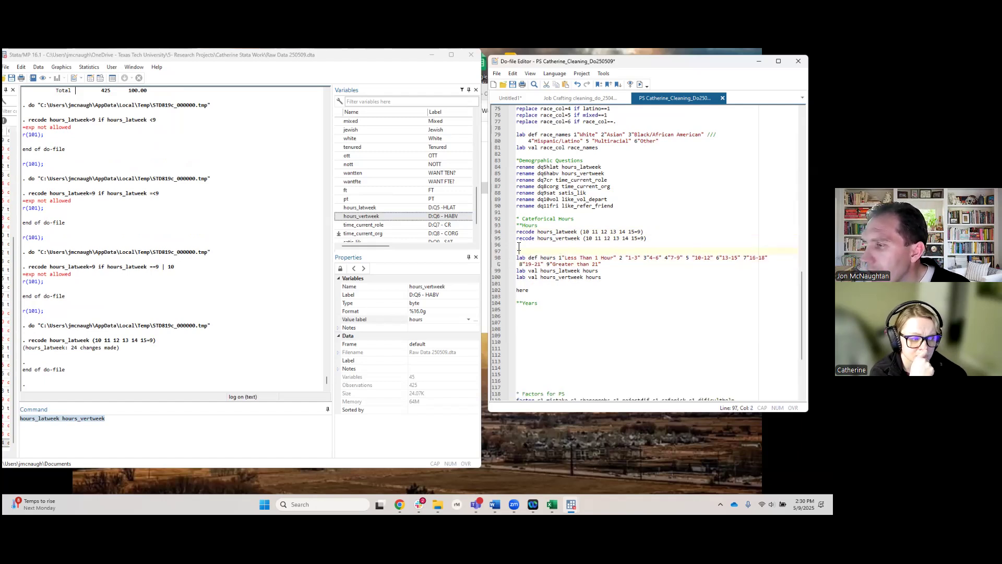
pyautogui.press('BackSpace')
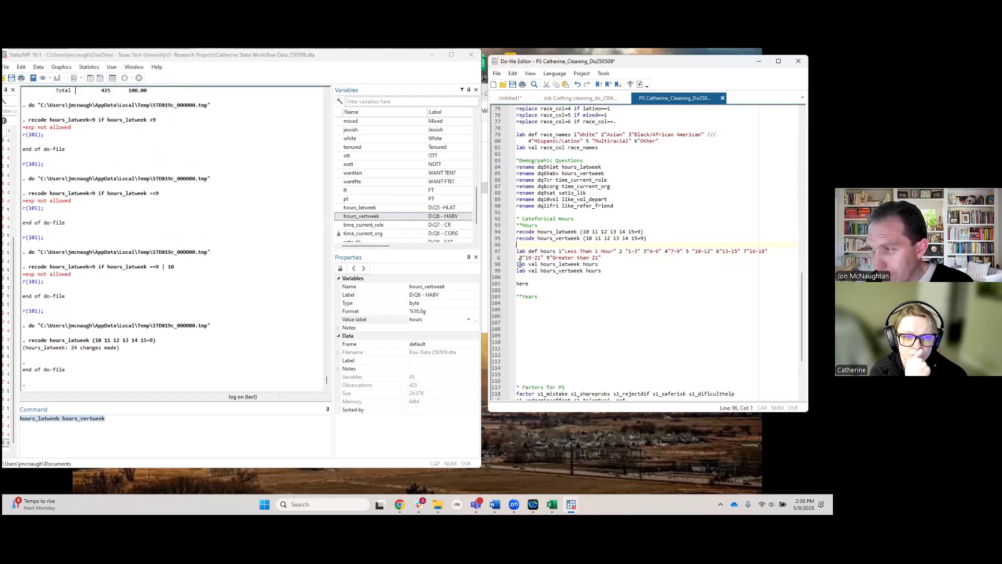
# Run the whole do-file and tabulate hours_latweek to check the recoded categories
pyautogui.click(539, 283)
pyautogui.hotkey('ctrl', 'd')
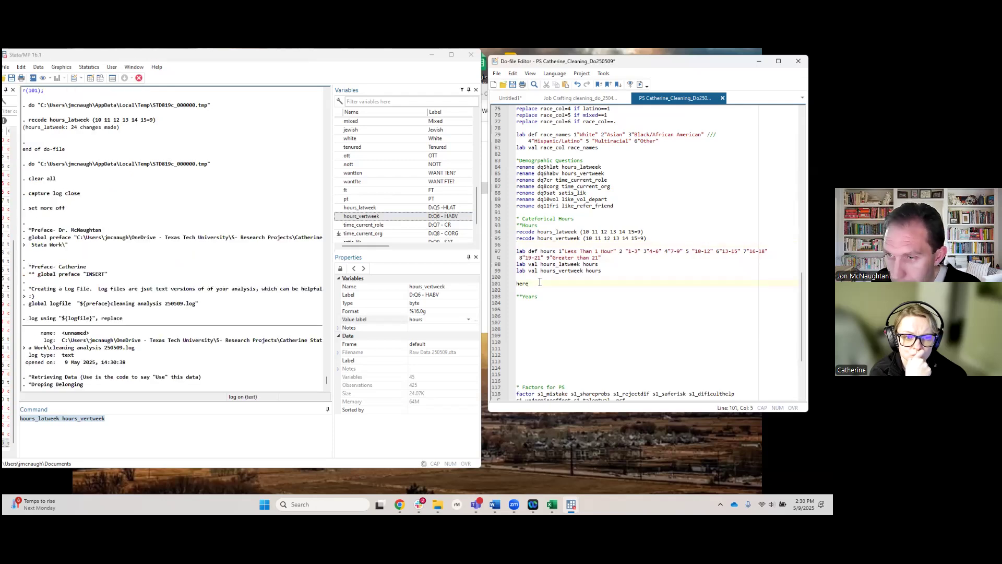
pyautogui.click(155, 424)
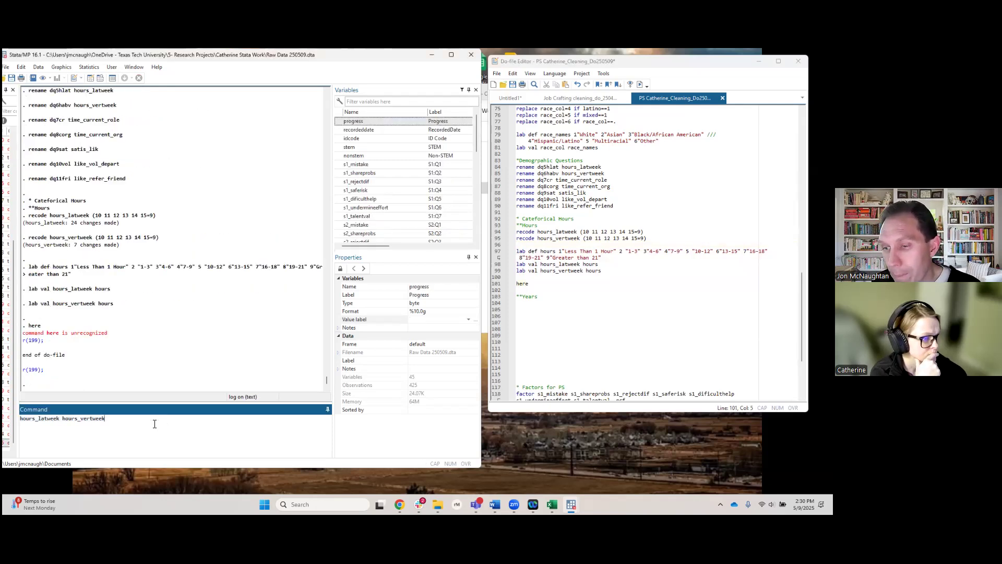
pyautogui.doubleClick(65, 418)
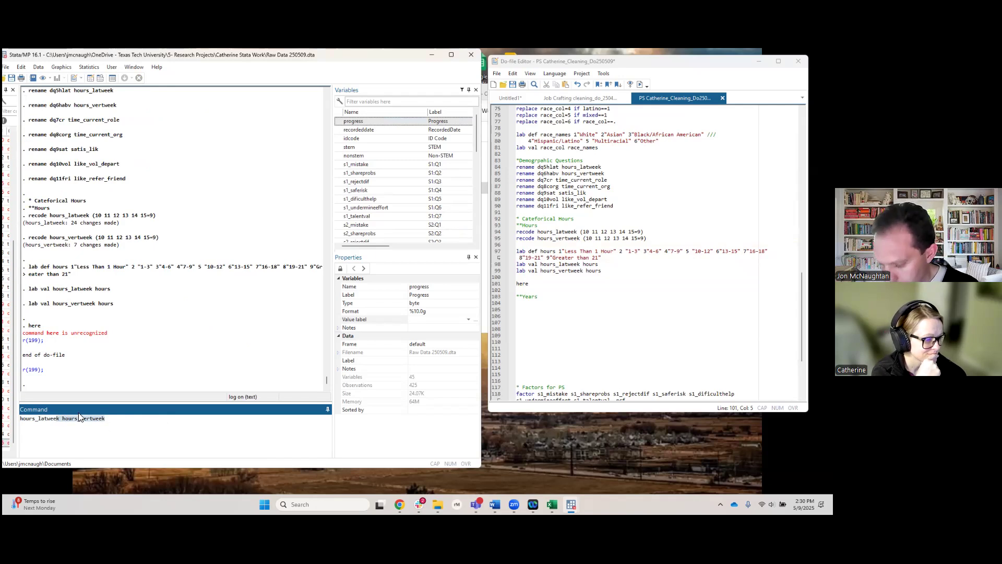
pyautogui.press('BackSpace')
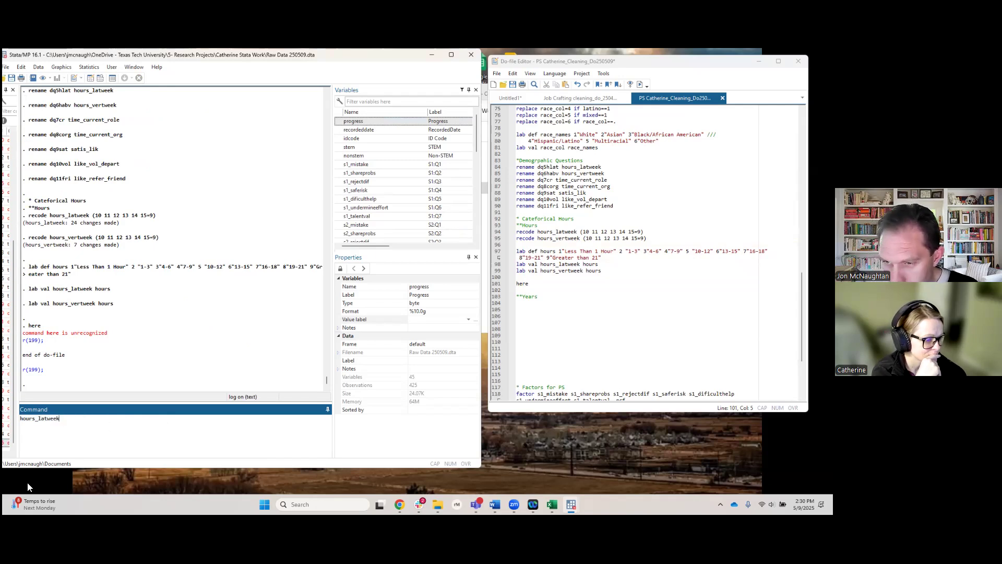
pyautogui.click(21, 419)
pyautogui.write('tab')
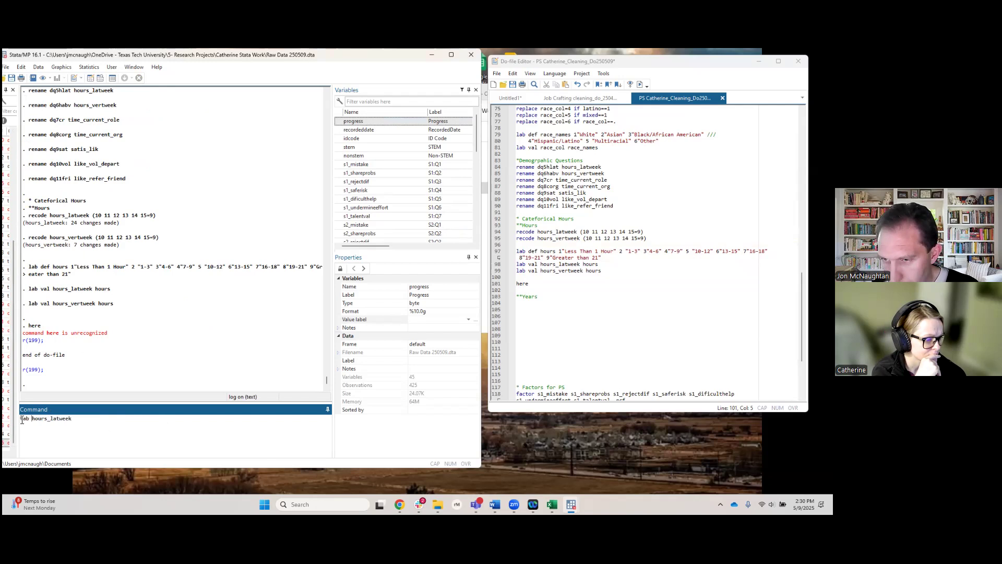
pyautogui.press('Return')
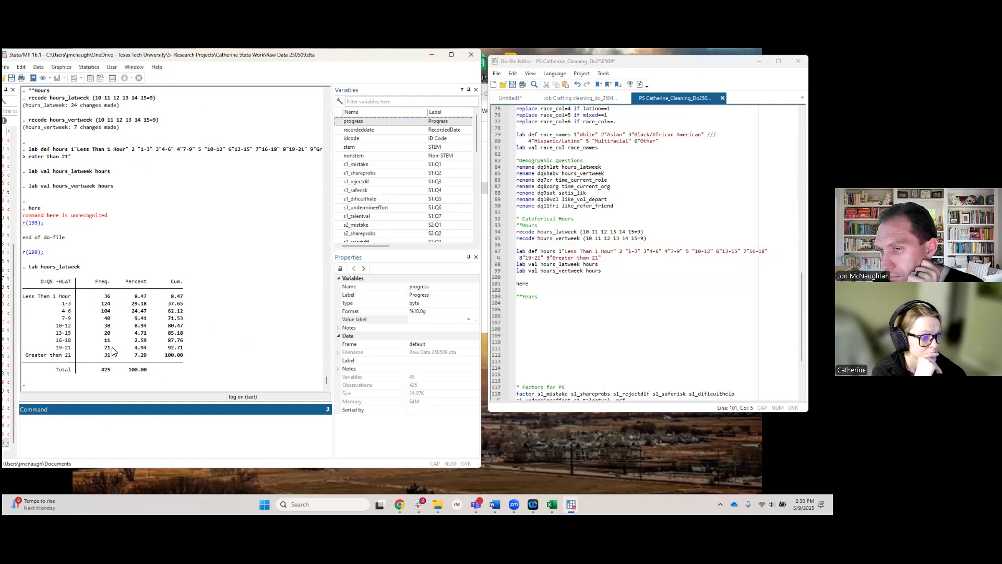
# Delete the "here" stop line below the hours labels and place the cursor on the line under **Years
pyautogui.click(586, 288)
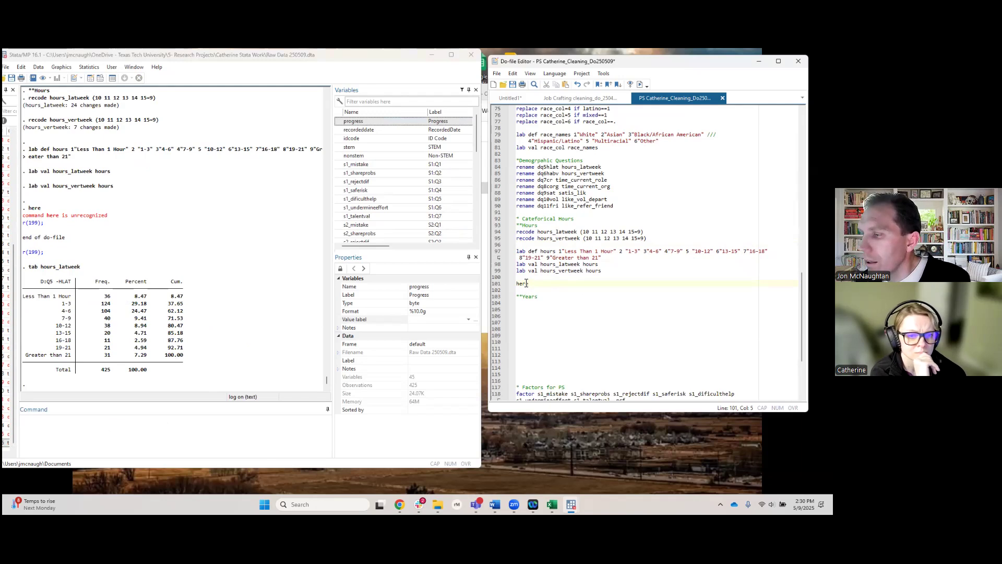
pyautogui.press('BackSpace')
pyautogui.press('BackSpace')
pyautogui.press('BackSpace')
pyautogui.press('BackSpace')
pyautogui.press('BackSpace')
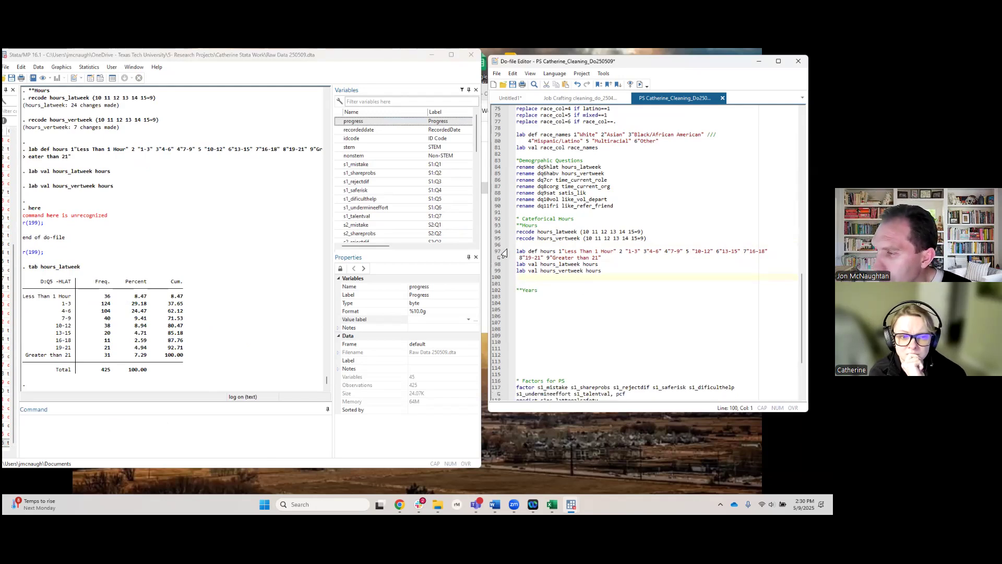
pyautogui.click(519, 296)
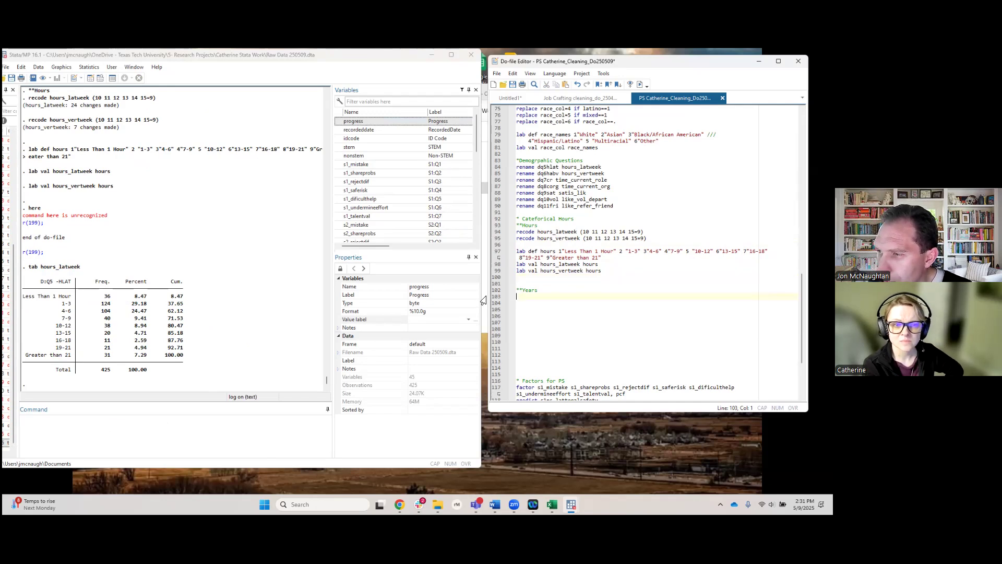
# Tabulate time_current_role to check its response categories
pyautogui.scroll(-8, 422, 223)
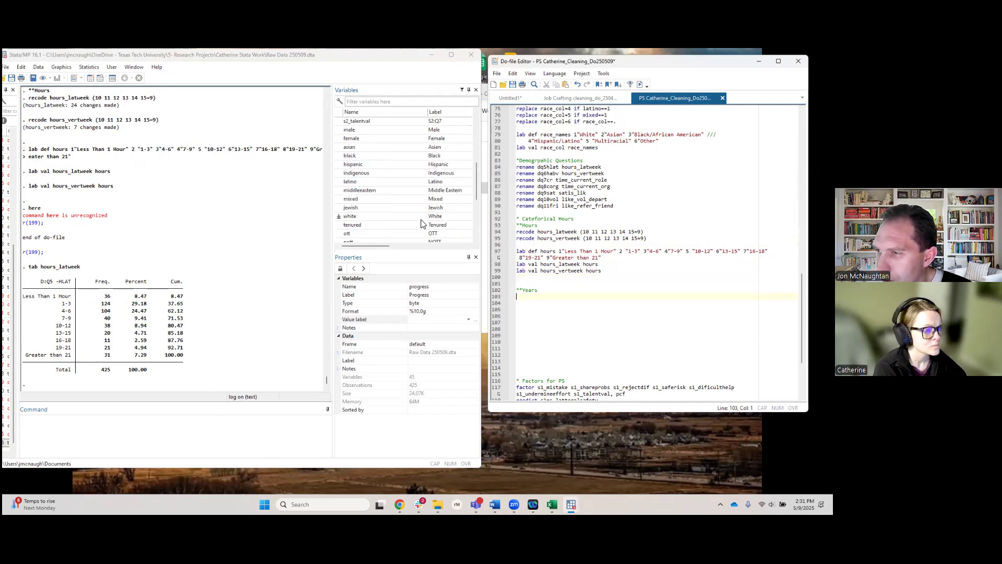
pyautogui.scroll(-3, 416, 204)
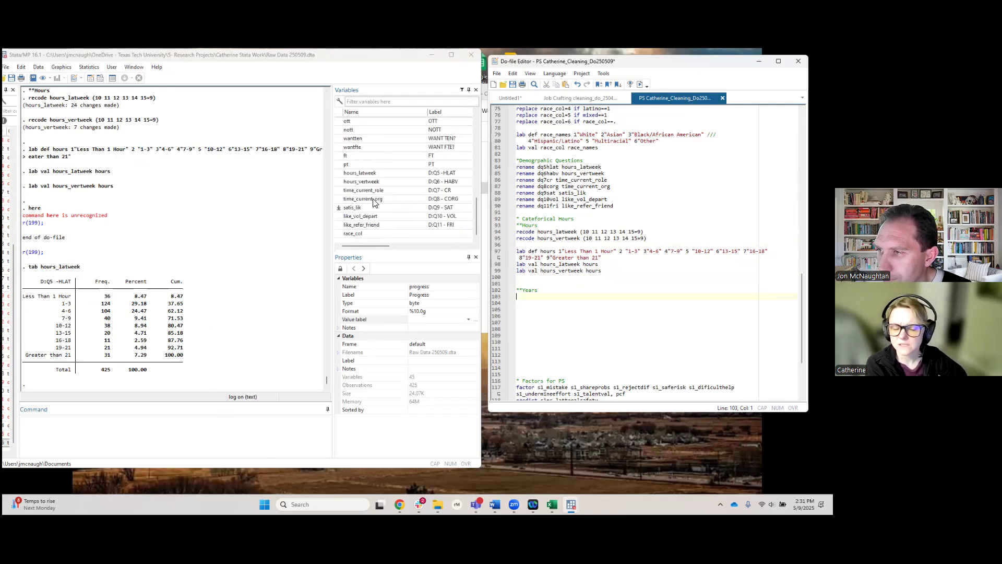
pyautogui.click(367, 193)
pyautogui.doubleClick(367, 191)
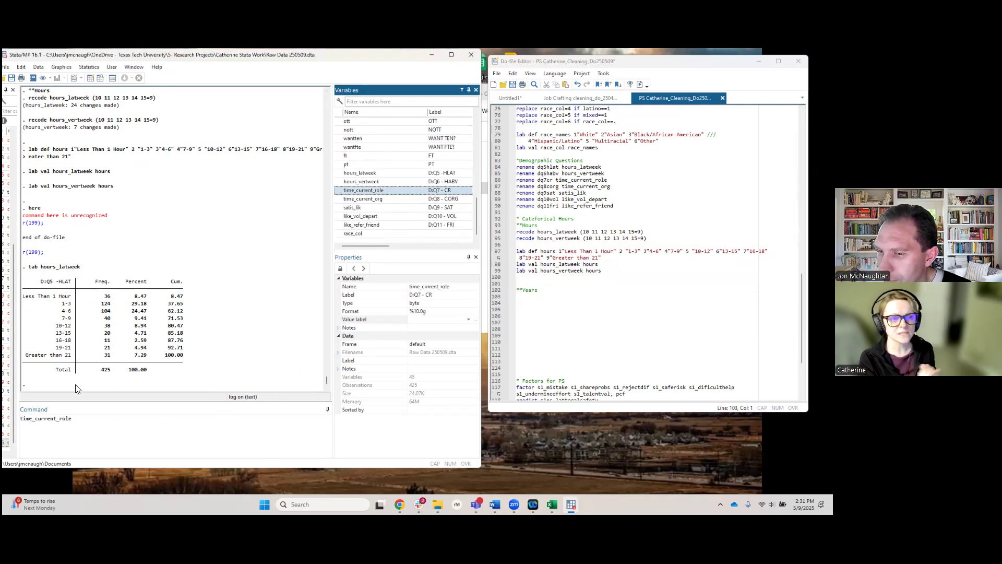
pyautogui.click(22, 421)
pyautogui.write('ta')
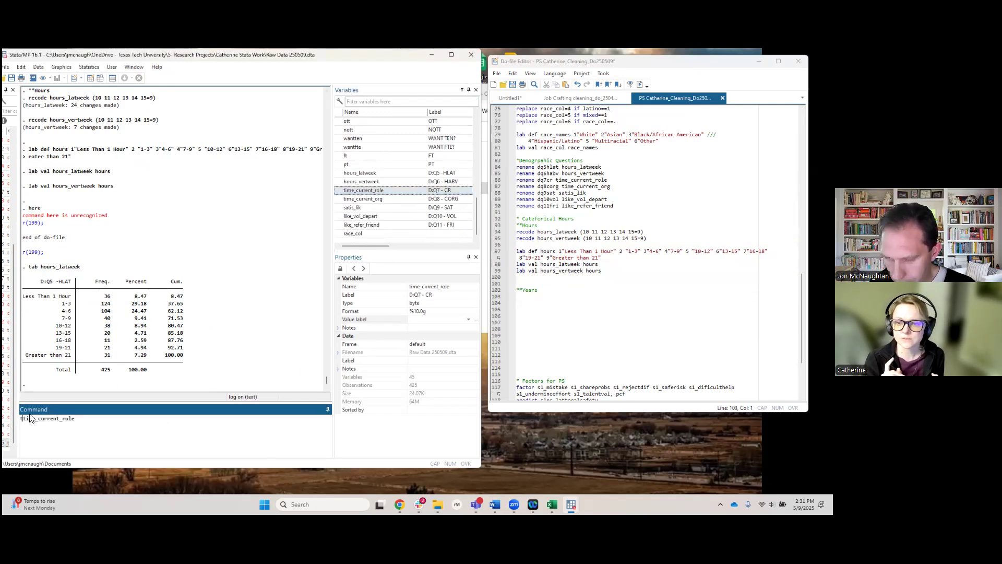
pyautogui.write('b')
pyautogui.press('Return')
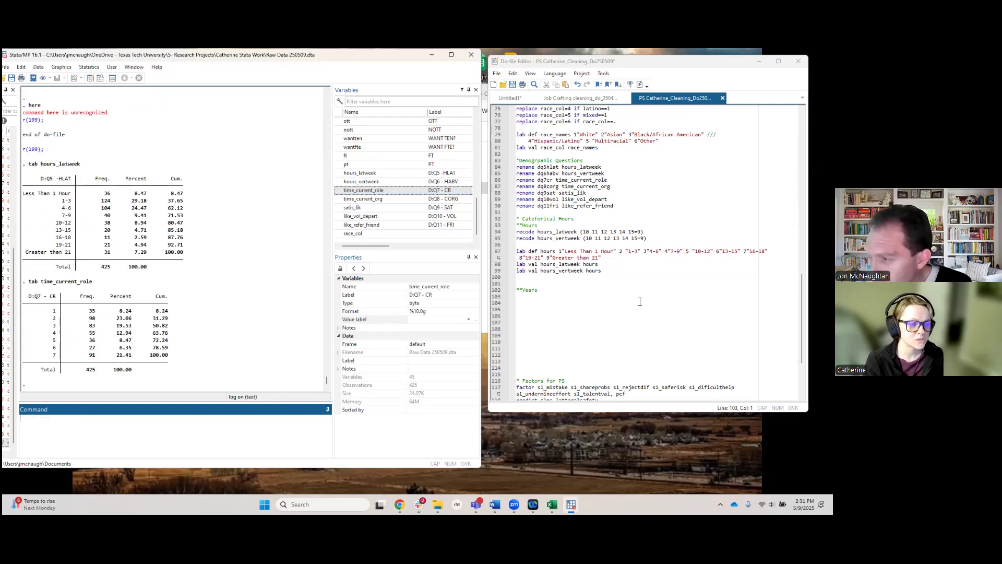
# Copy the hours label definition line under **Years and change the copy's category 1 label to "Less Than 1 Year"
pyautogui.click(498, 254)
pyautogui.hotkey('ctrl', 'c')
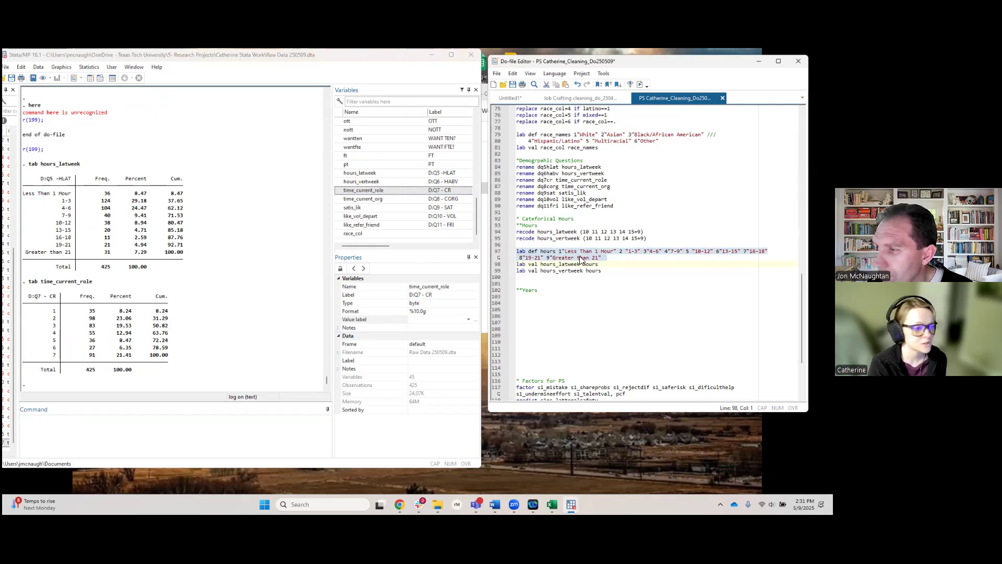
pyautogui.click(521, 298)
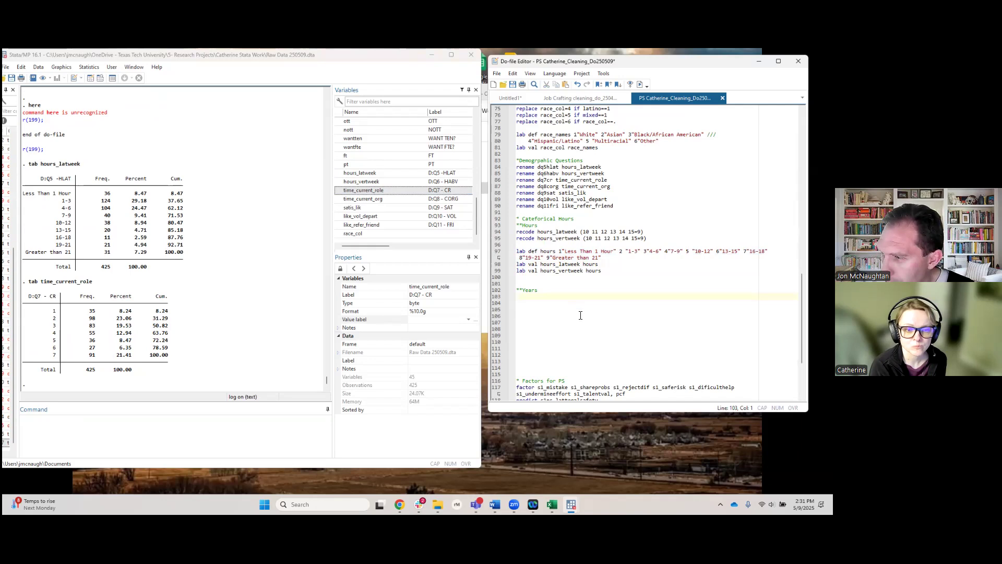
pyautogui.hotkey('ctrl', 'v')
pyautogui.moveTo(564, 297); pyautogui.dragTo(614, 298)
pyautogui.click(607, 299)
pyautogui.doubleClick(607, 298)
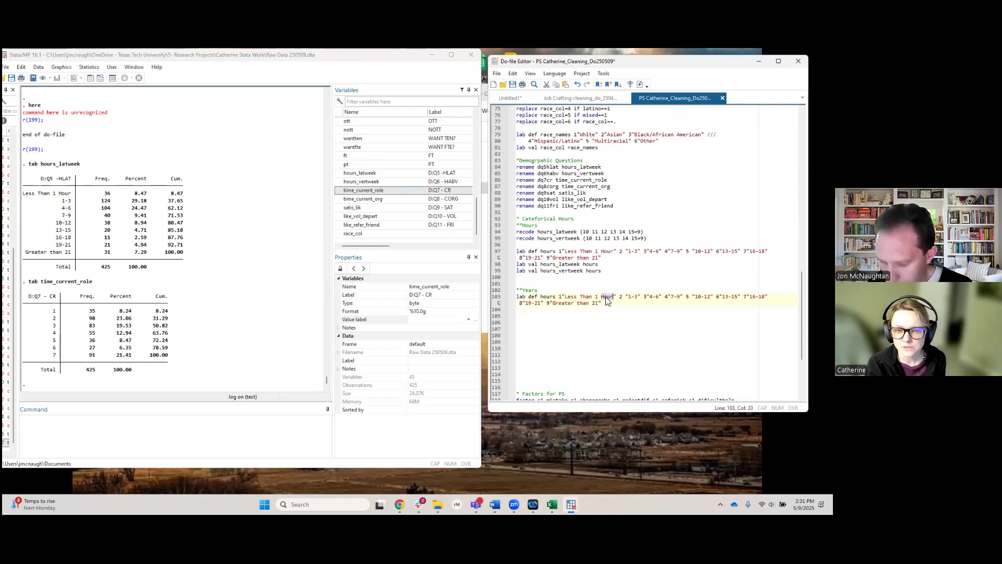
pyautogui.write('Year')
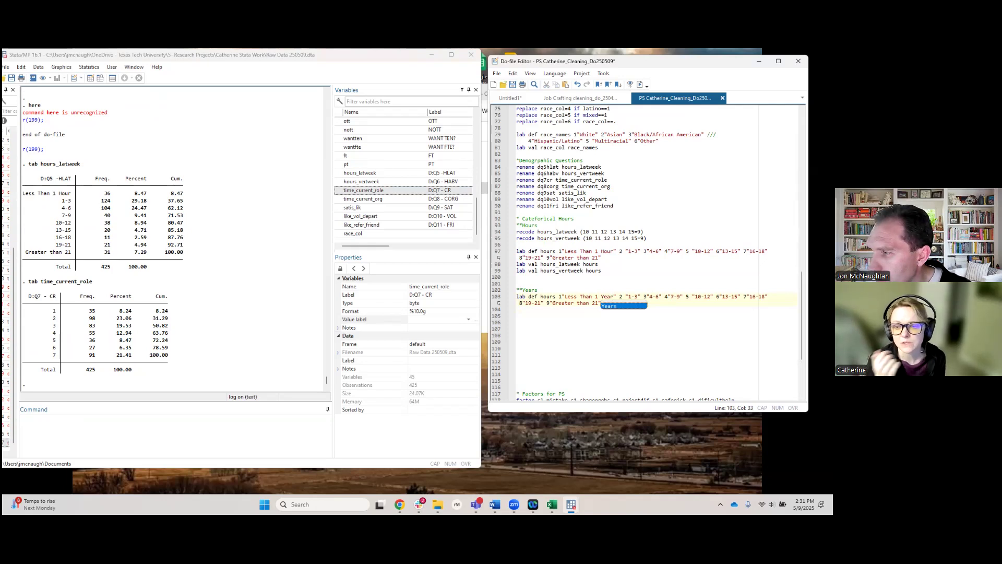
# Change the category 7 label in the copied definition under **Years to "More than 15 Years"
pyautogui.click(753, 297)
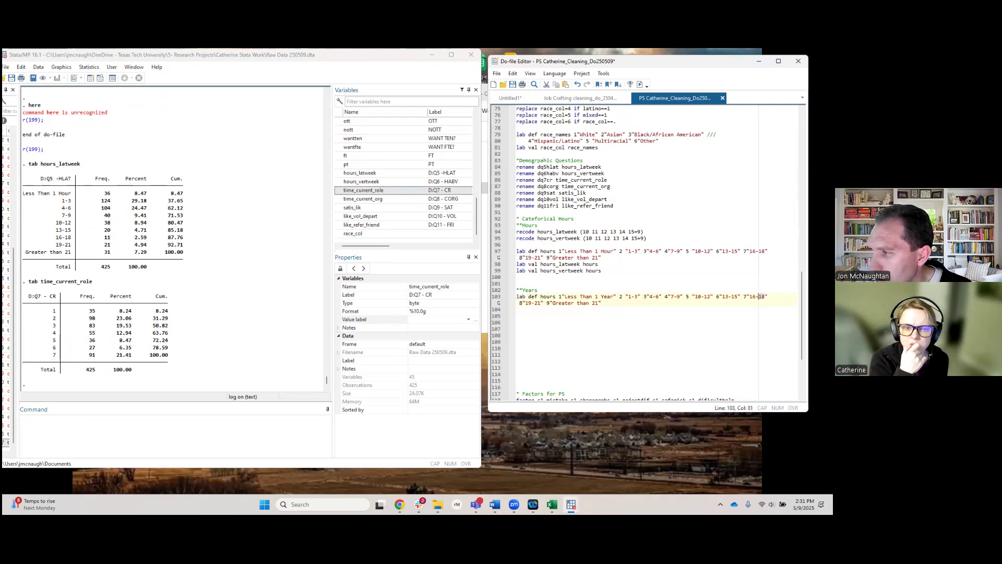
pyautogui.write('More than 21')
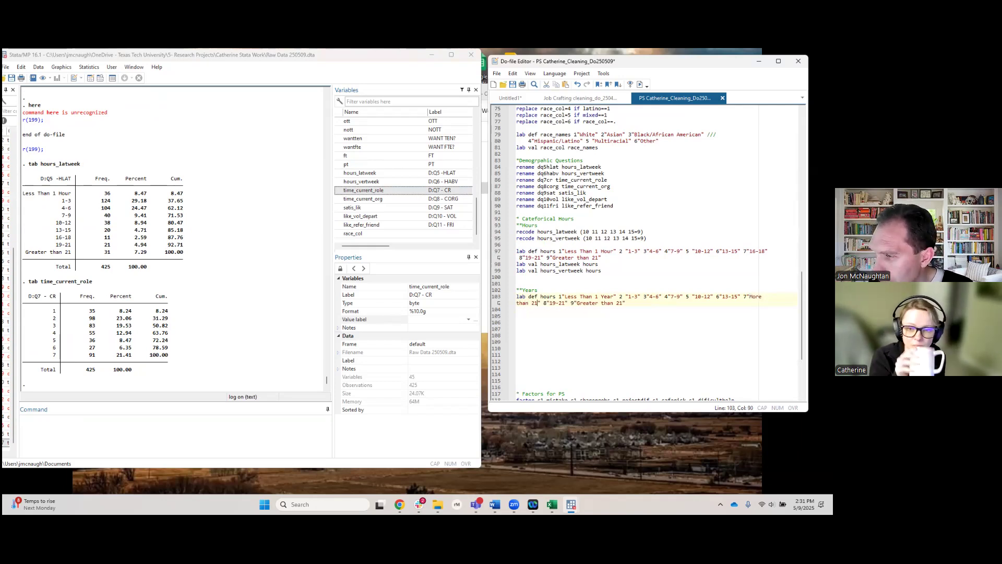
pyautogui.press('BackSpace')
pyautogui.press('BackSpace')
pyautogui.write('15 Y')
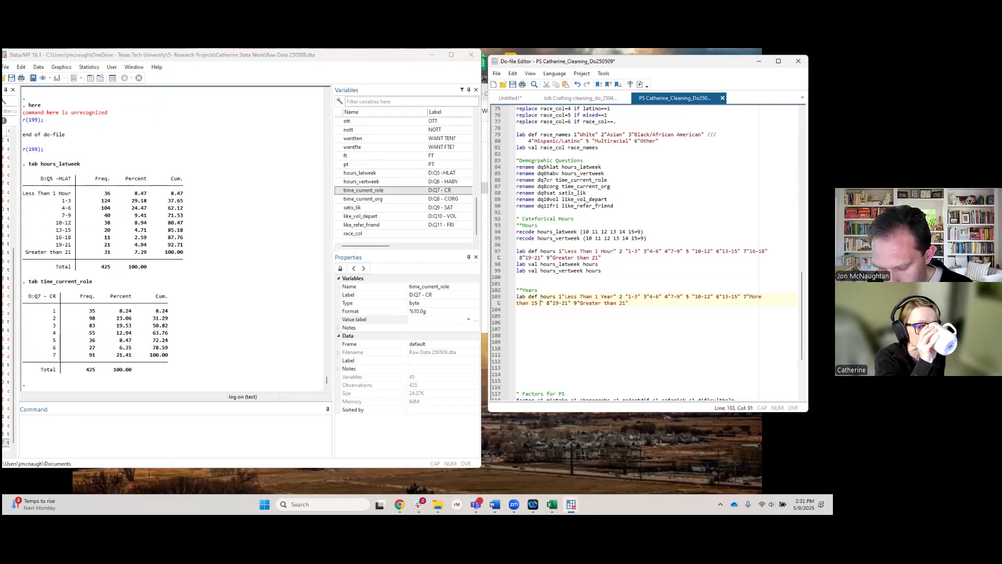
pyautogui.write('ears')
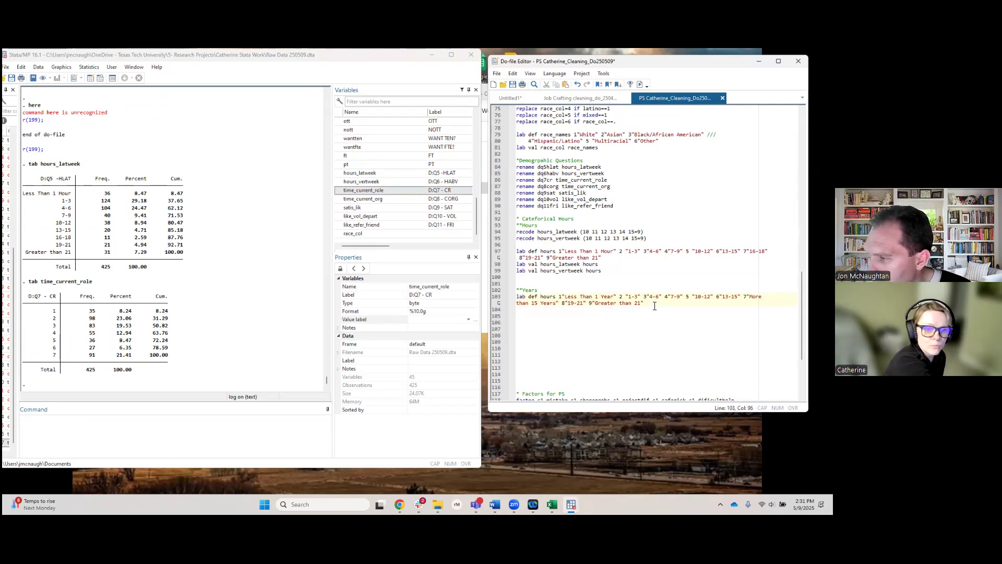
pyautogui.write('"')
# Remove categories 8 and 9 from the copied definition under **Years and rename its label set to years
pyautogui.click(562, 305)
pyautogui.hotkey('shift', 'End')
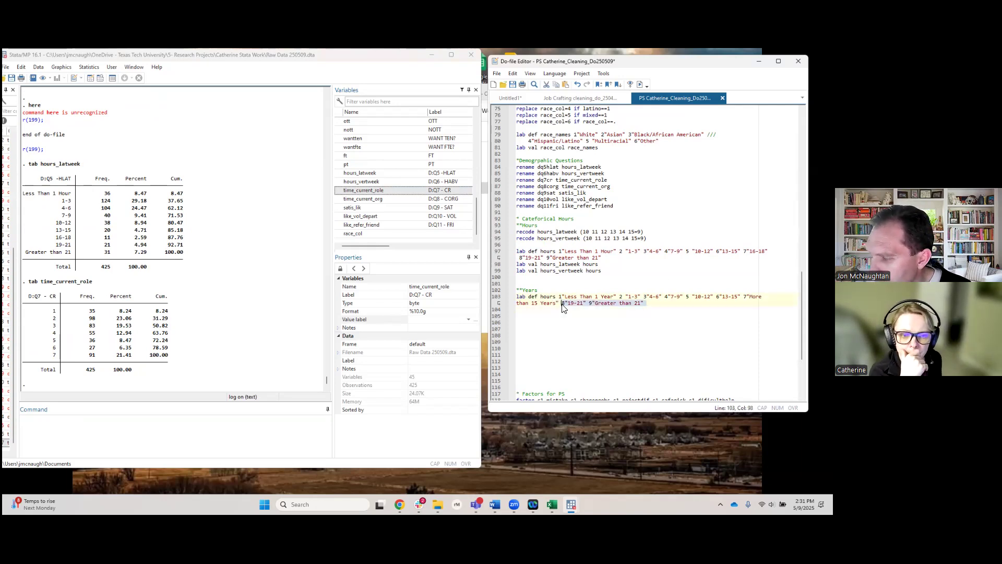
pyautogui.press('Delete')
pyautogui.press('BackSpace')
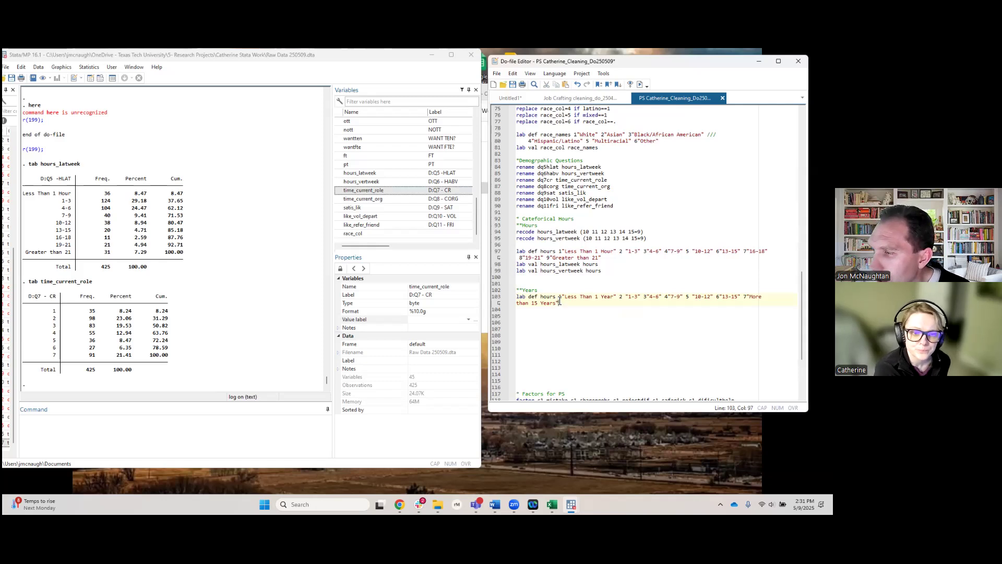
pyautogui.doubleClick(551, 296)
pyautogui.write('year')
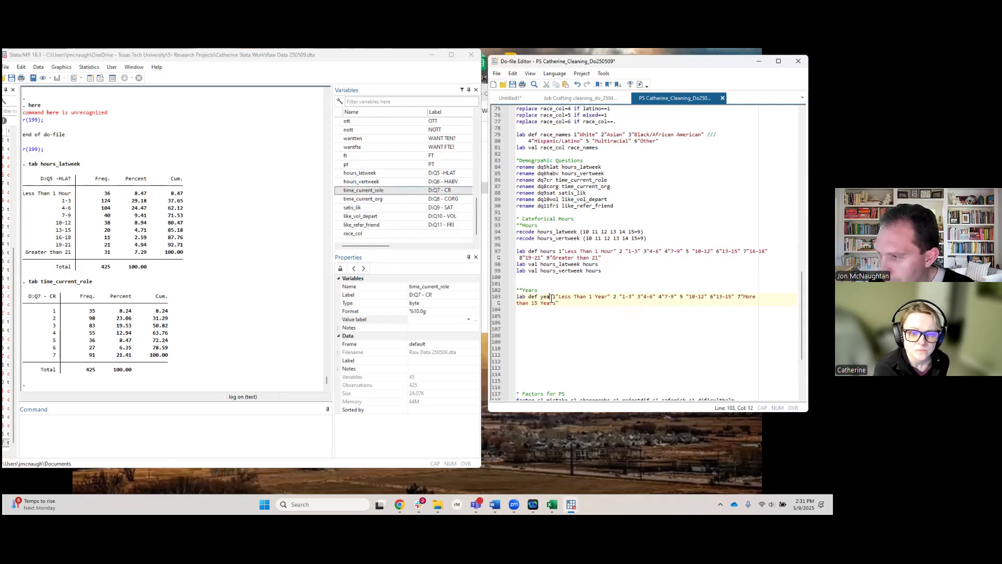
pyautogui.write('s')
# Add lab val lines below the years definition that apply the years label to time_current_role and time_current_org
pyautogui.press('Return')
pyautogui.write('lab val time_current')
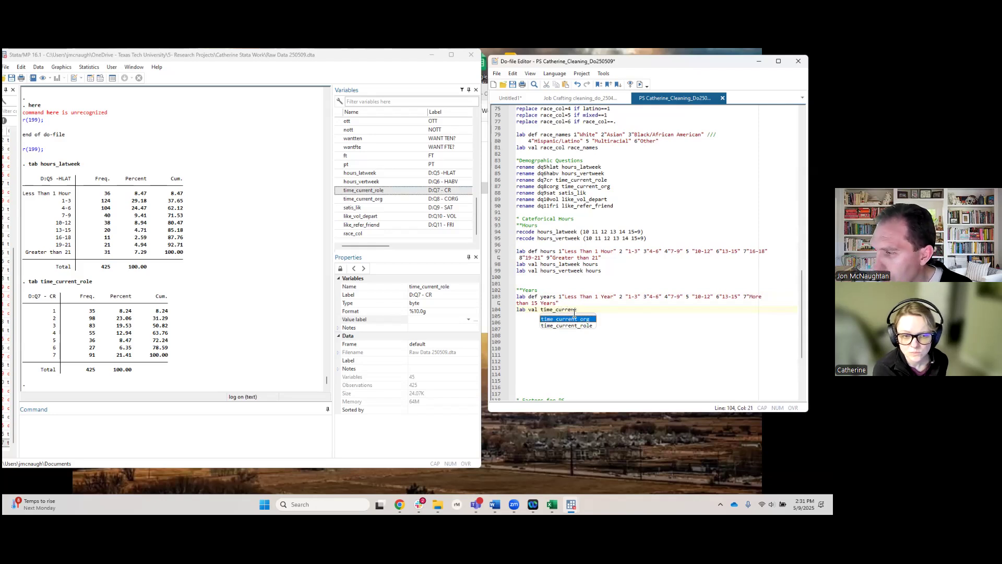
pyautogui.doubleClick(573, 326)
pyautogui.write('years')
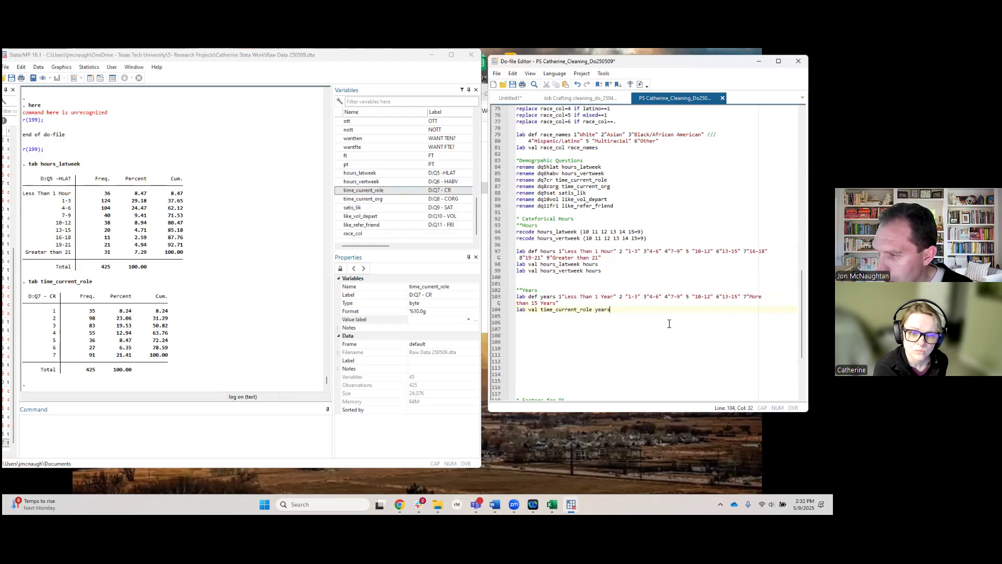
pyautogui.press('Return')
pyautogui.write('lab val time')
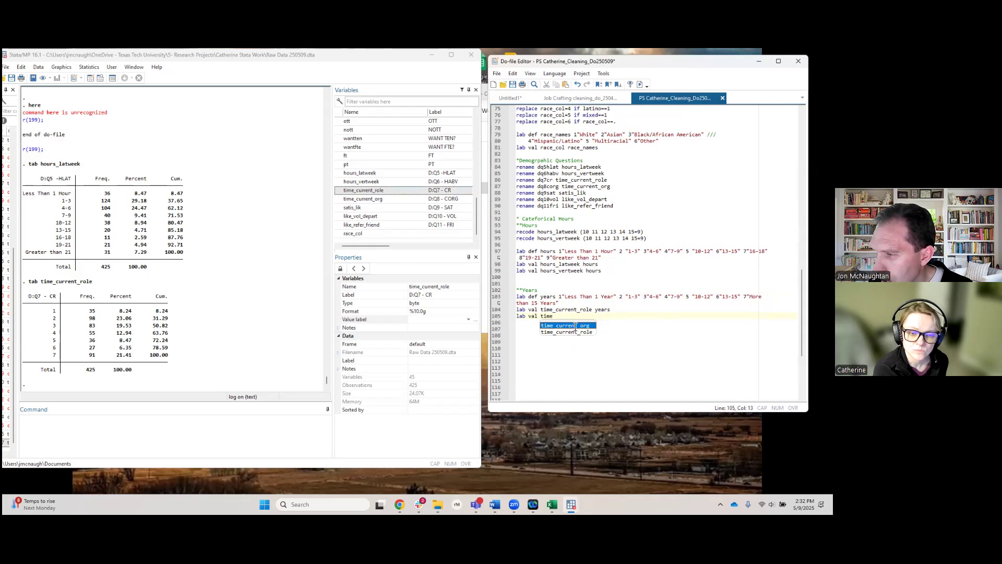
pyautogui.doubleClick(573, 326)
pyautogui.write('y')
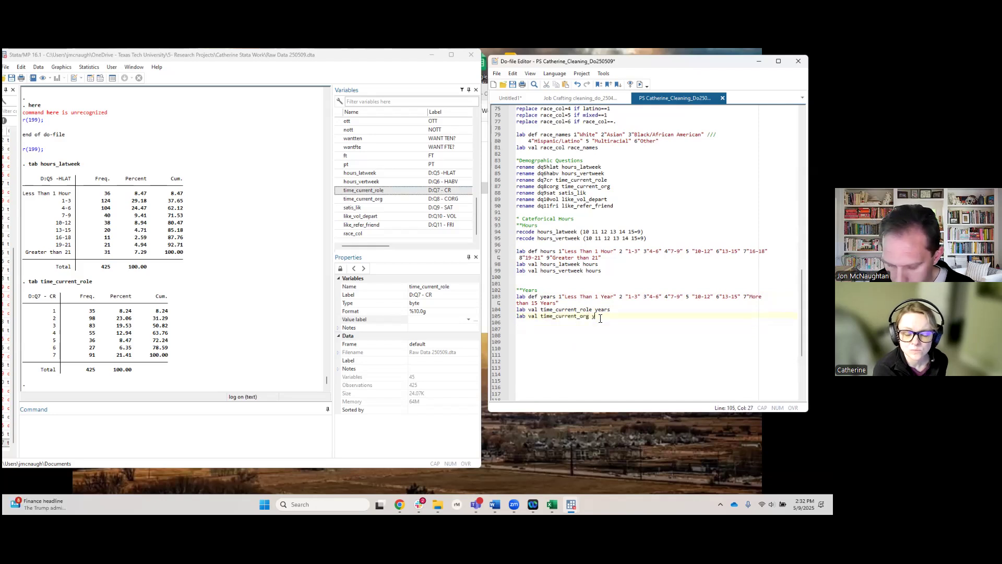
pyautogui.write('ears')
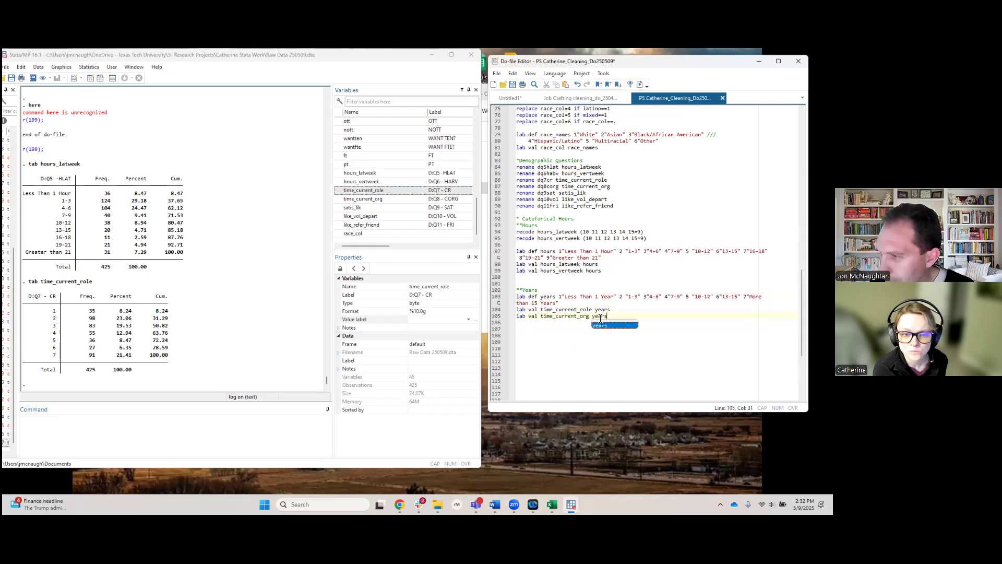
# Run the whole do-file and tabulate time_current_role to check its value labels
pyautogui.click(569, 336)
pyautogui.hotkey('ctrl', 'd')
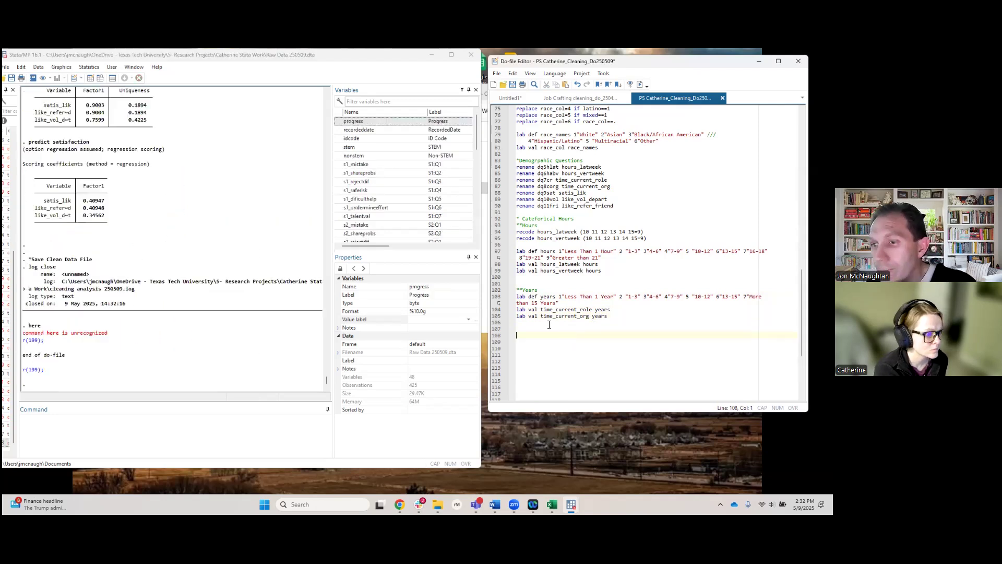
pyautogui.click(52, 436)
pyautogui.write('tab')
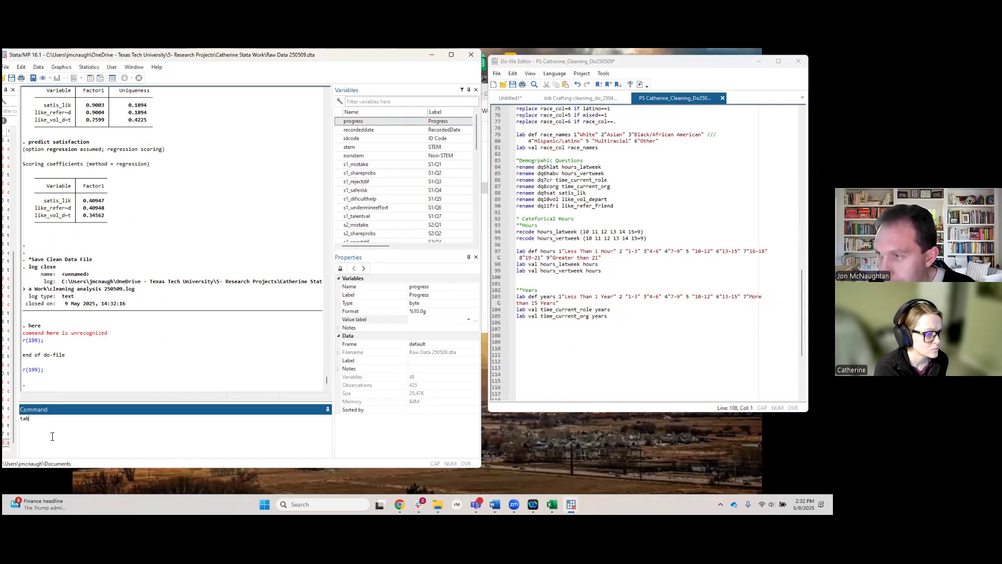
pyautogui.moveTo(477, 134); pyautogui.dragTo(481, 238)
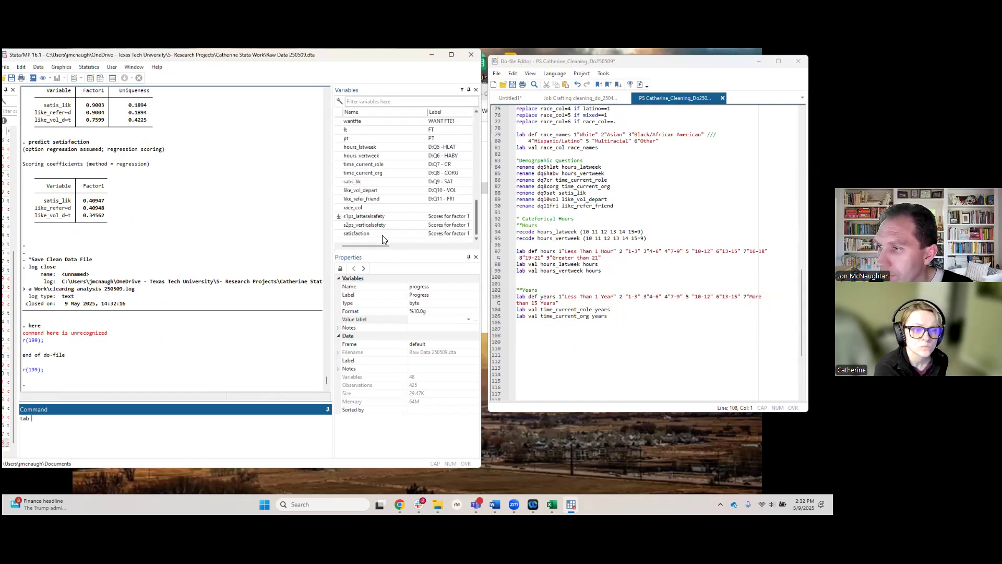
pyautogui.doubleClick(364, 163)
pyautogui.press('Return')
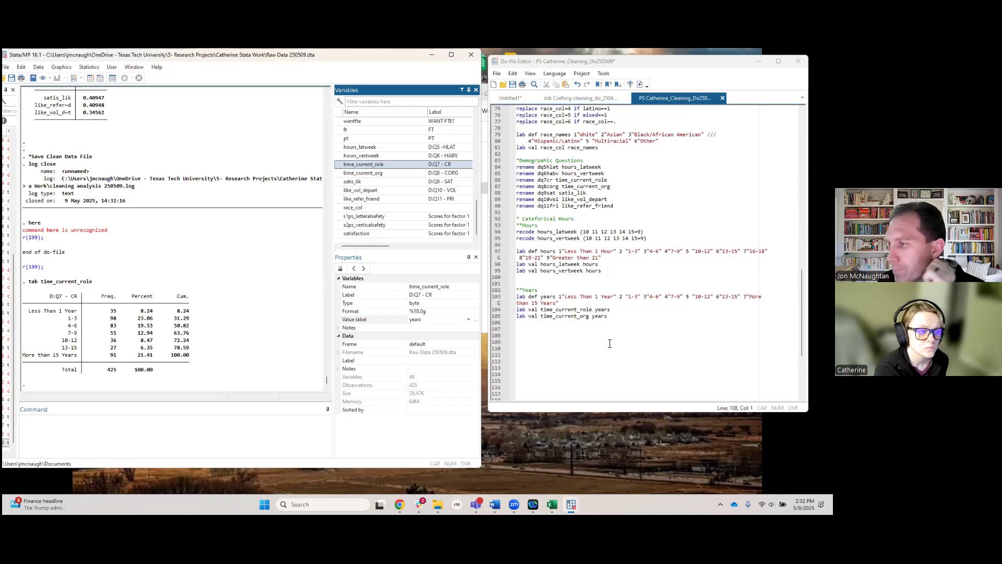
# Remove surplus blank lines above the "Factors for PS" comment and insert an asterisk divider line titled FACTORS there
pyautogui.click(581, 323)
pyautogui.scroll(-3, 580, 331)
pyautogui.press('BackSpace')
pyautogui.press('BackSpace')
pyautogui.press('BackSpace')
pyautogui.press('BackSpace')
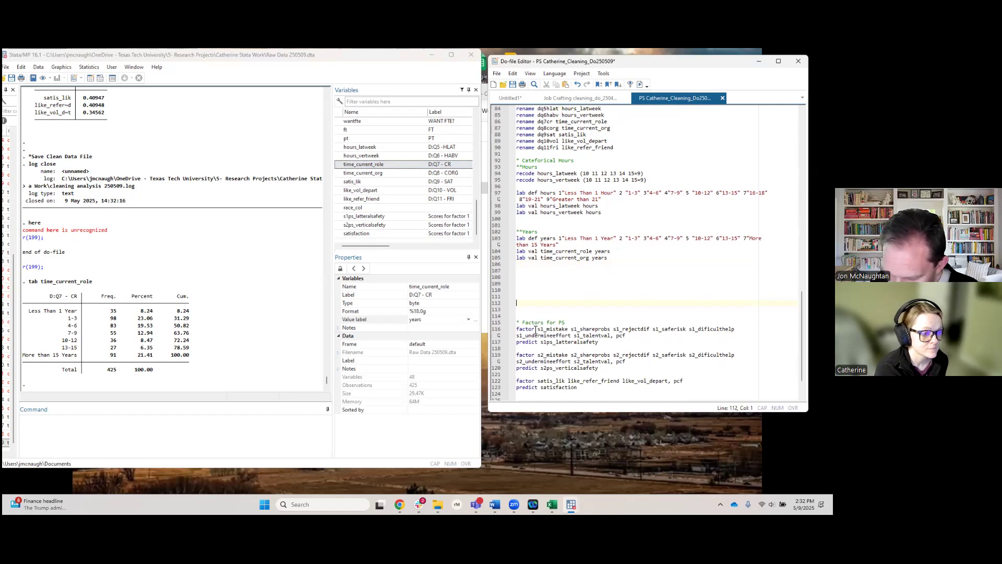
pyautogui.write('****************')
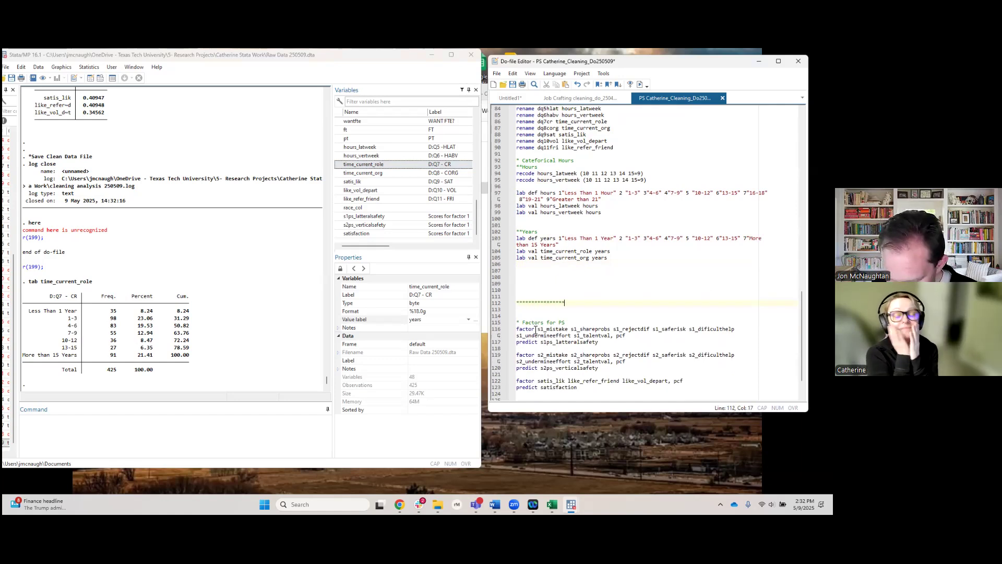
pyautogui.write('FACTORS')
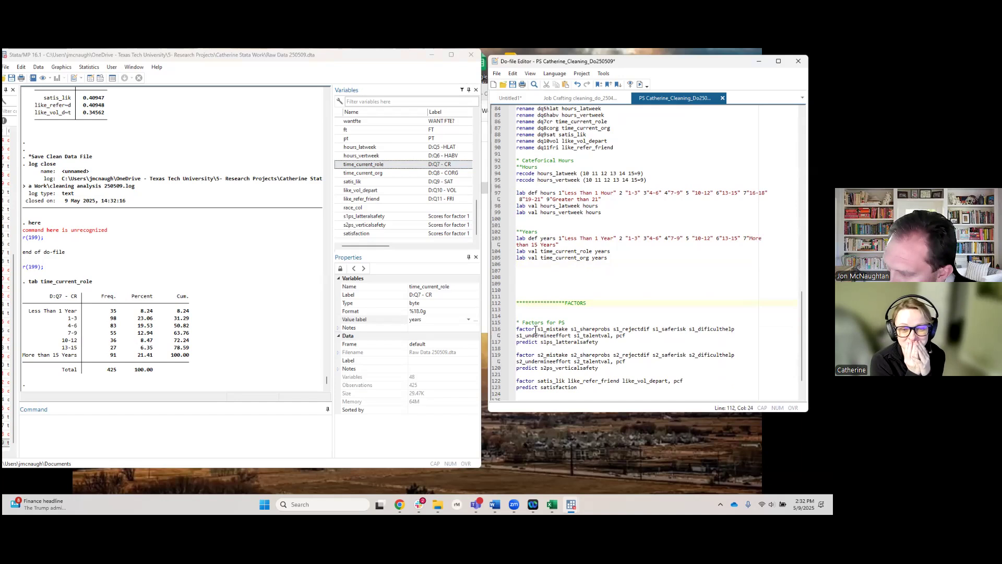
pyautogui.write('*******************************************')
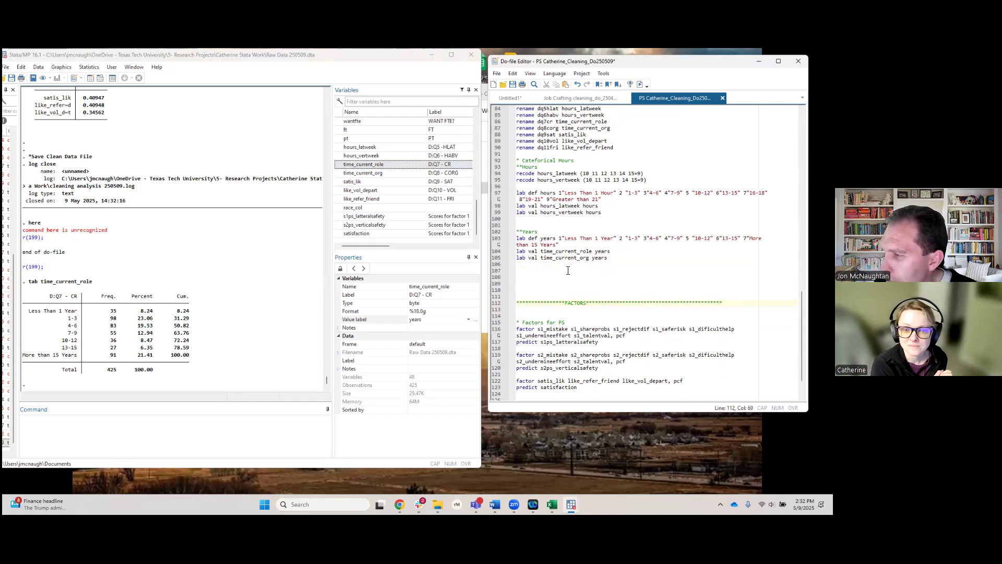
# Delete the "here" stop line between log close and the save command, and run the whole do-file to save the clean dataset
pyautogui.scroll(-2, 600, 249)
pyautogui.click(529, 381)
pyautogui.press('BackSpace')
pyautogui.press('BackSpace')
pyautogui.press('BackSpace')
pyautogui.press('BackSpace')
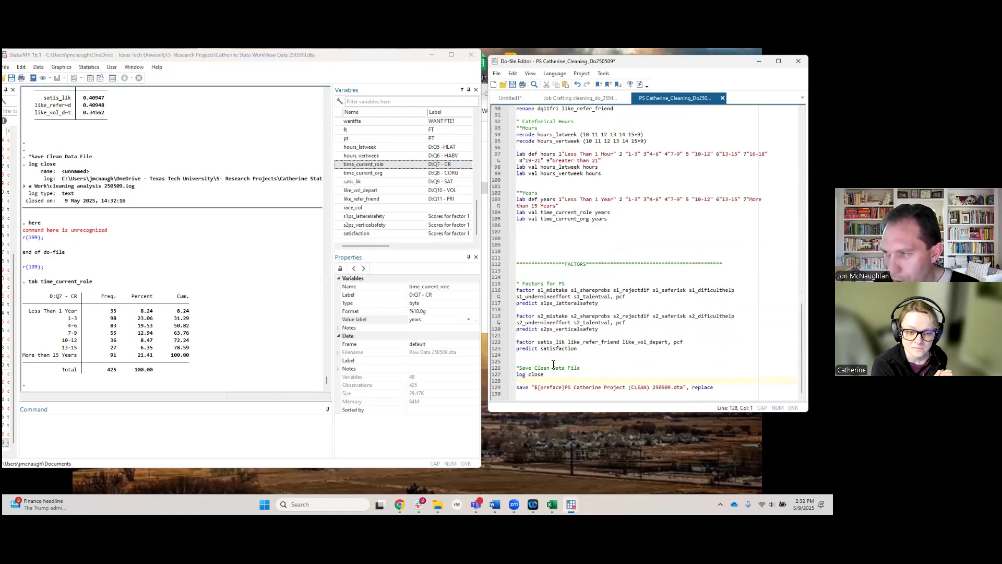
pyautogui.hotkey('ctrl', 'd')
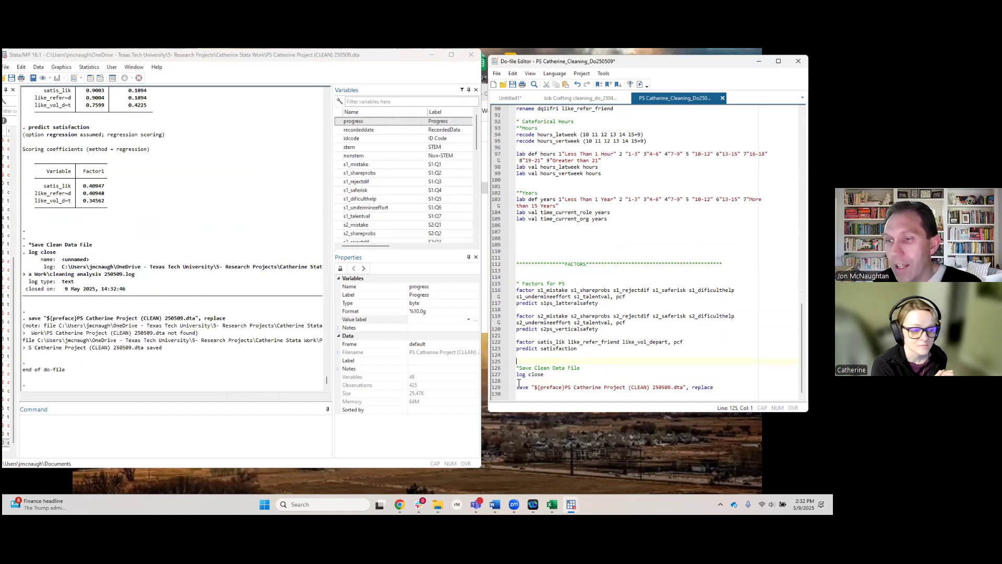
# Switch to File Explorer, open the parent Stata work folder to check the saved files, and return to the do-file
pyautogui.click(438, 504)
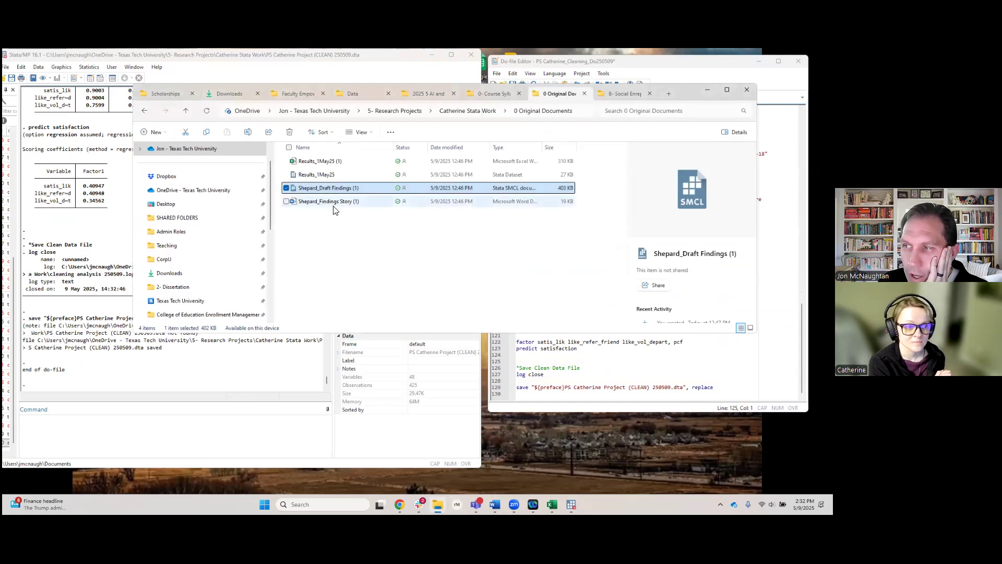
pyautogui.click(455, 108)
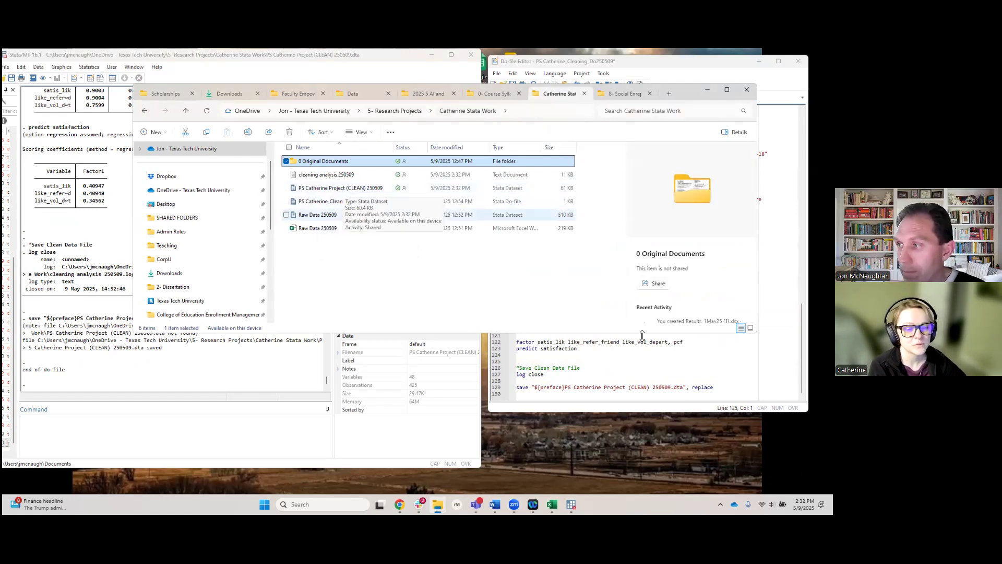
pyautogui.click(385, 271)
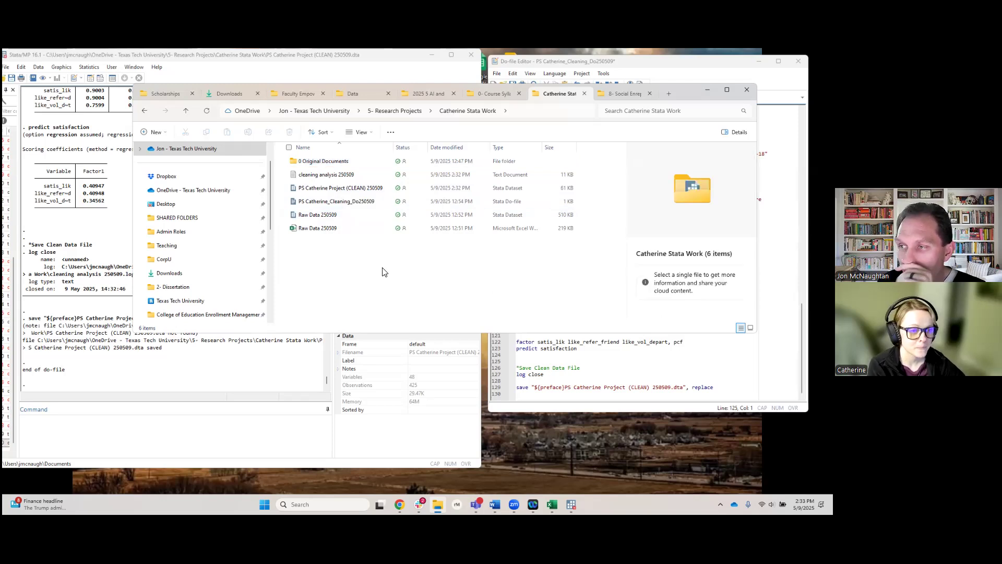
pyautogui.click(577, 359)
pyautogui.scroll(1, 581, 356)
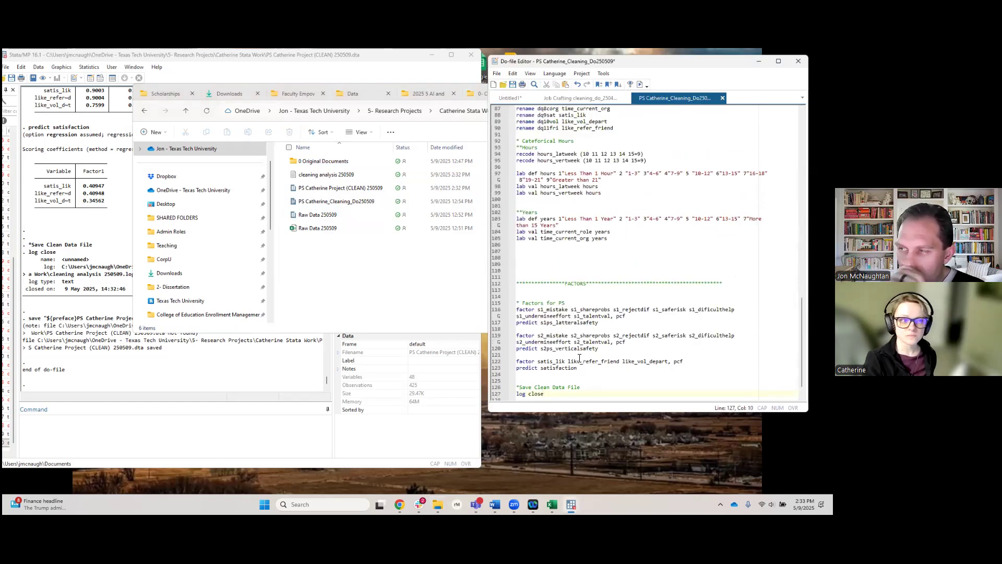
# Copy the cleaning do-file's opening block, from clear all through the use command, over the rename lines in the untitled do-file
pyautogui.scroll(-1, 602, 357)
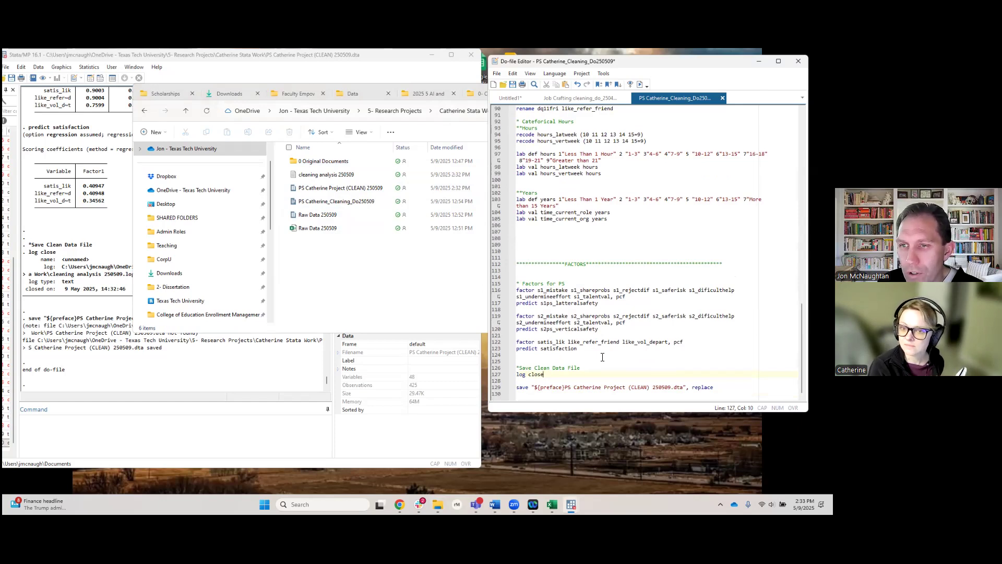
pyautogui.scroll(20, 668, 260)
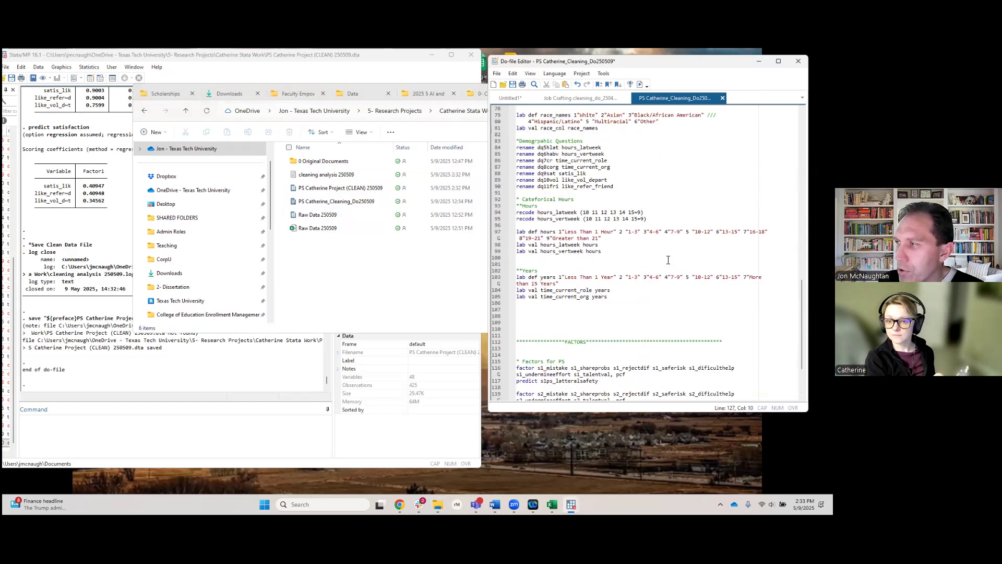
pyautogui.scroll(6, 550, 213)
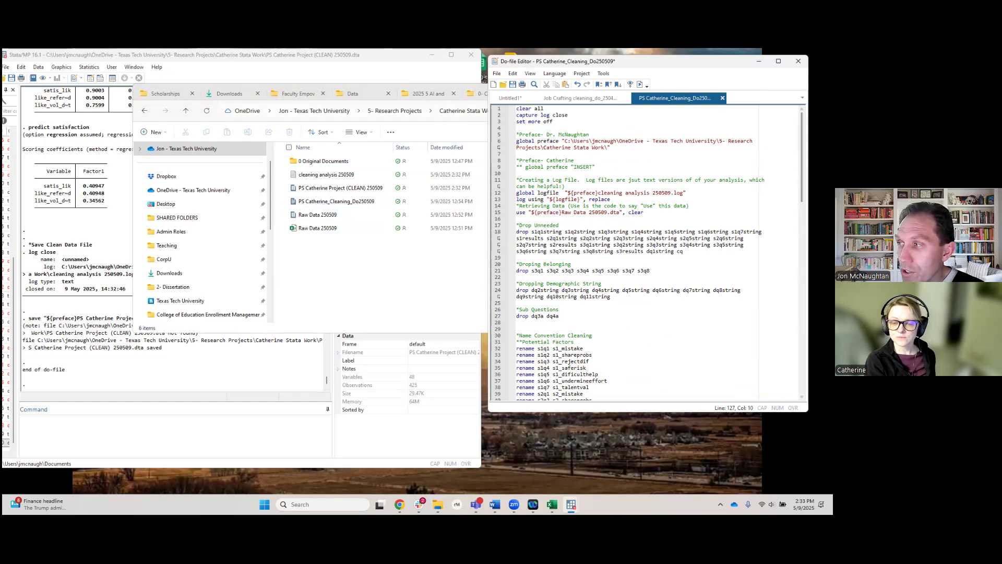
pyautogui.scroll(-10, 591, 374)
pyautogui.scroll(10, 591, 374)
pyautogui.scroll(-13, 591, 374)
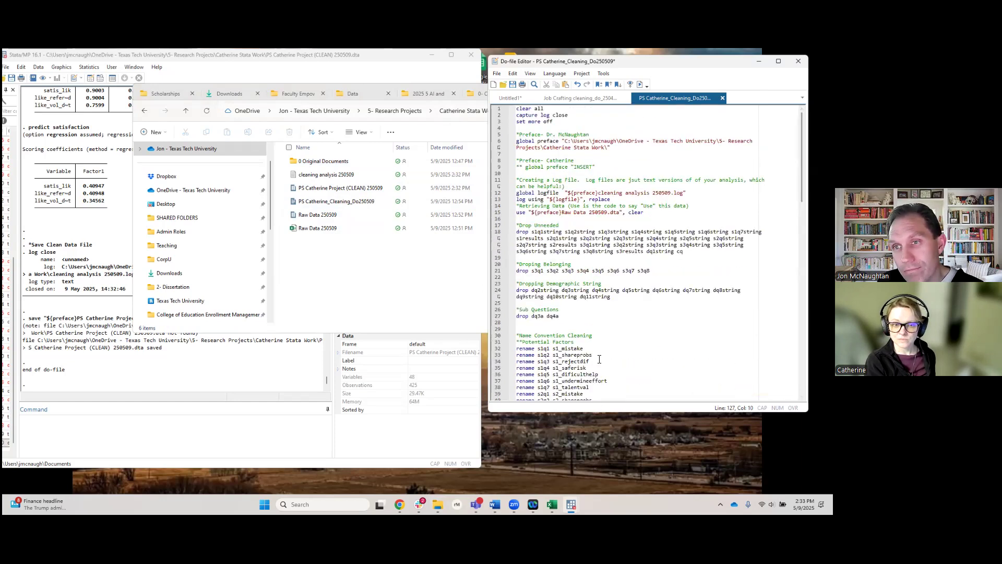
pyautogui.scroll(-3, 598, 359)
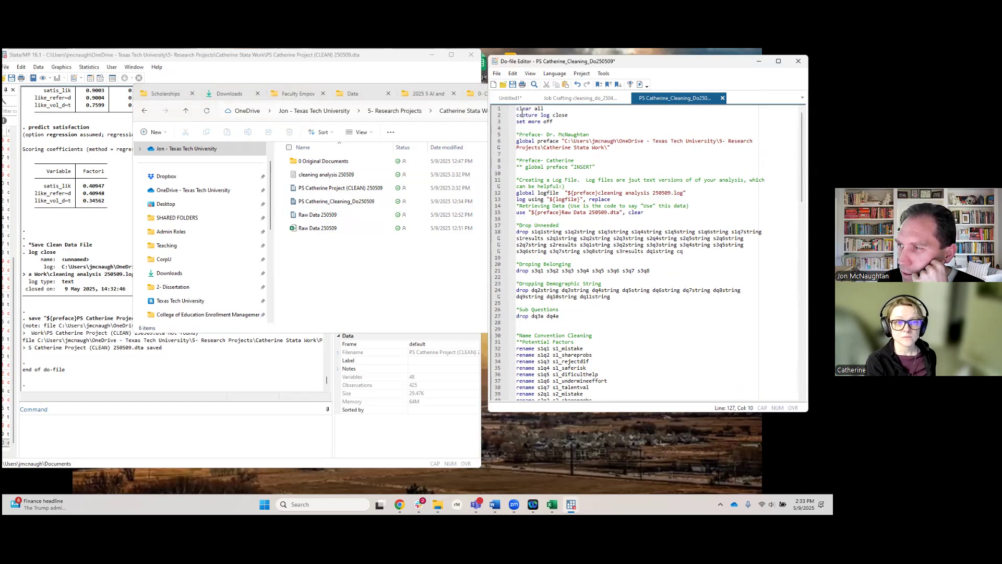
pyautogui.moveTo(517, 109); pyautogui.dragTo(616, 219)
pyautogui.hotkey('ctrl', 'c')
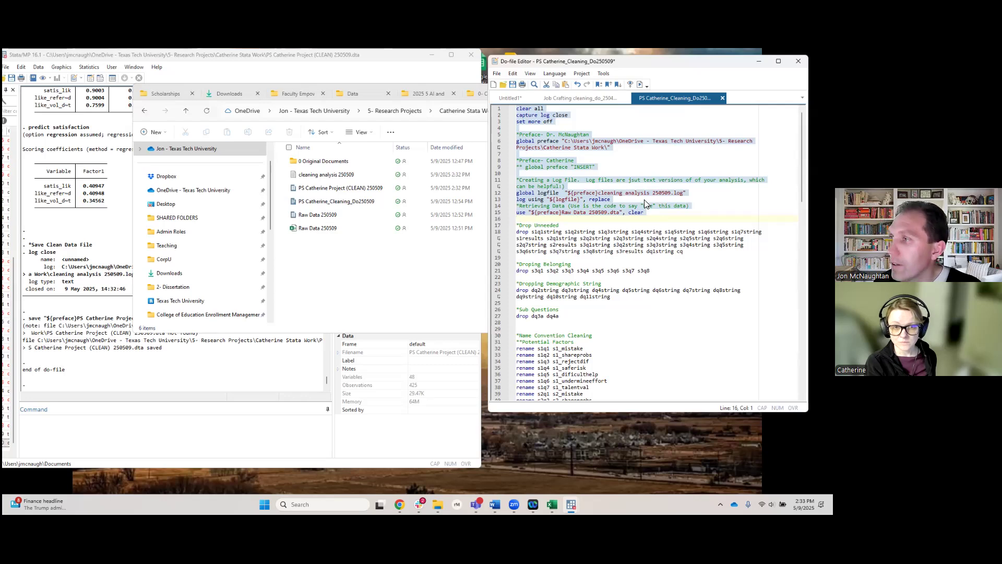
pyautogui.click(506, 97)
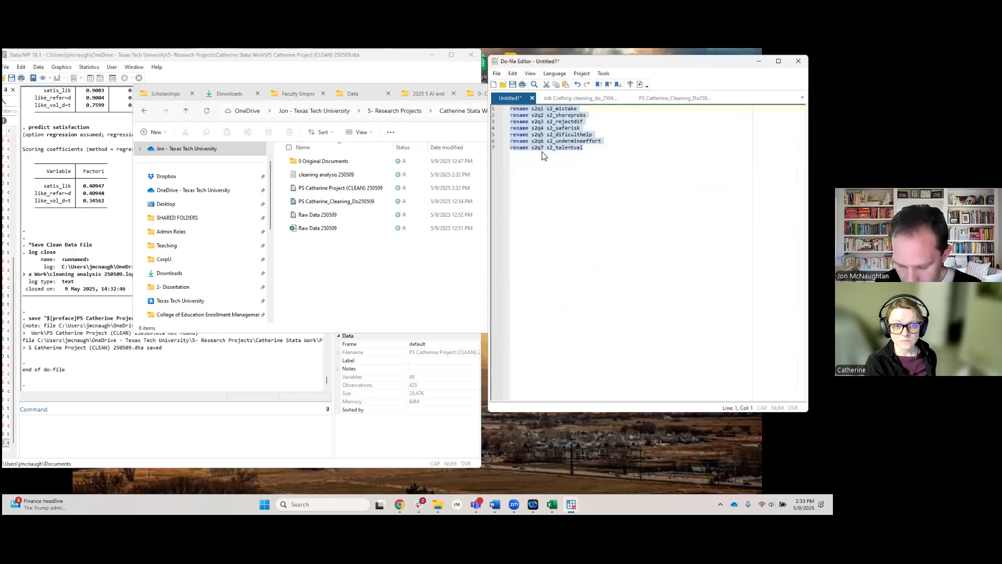
pyautogui.hotkey('ctrl', 'v')
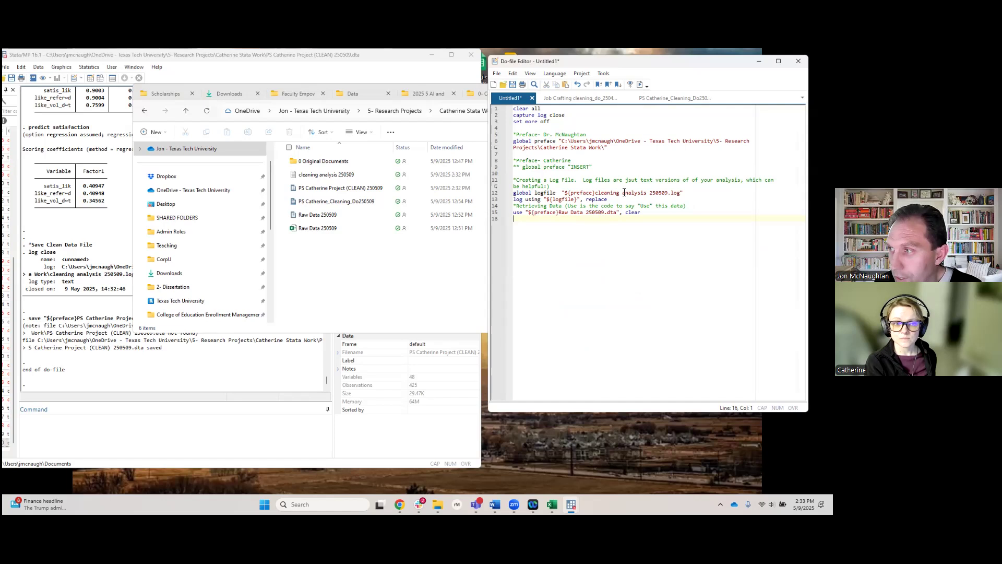
# Save the untitled do-file in the project folder under the cleaning do-file's name, with "Cleaning" replaced by "Analysis"
pyautogui.click(654, 100)
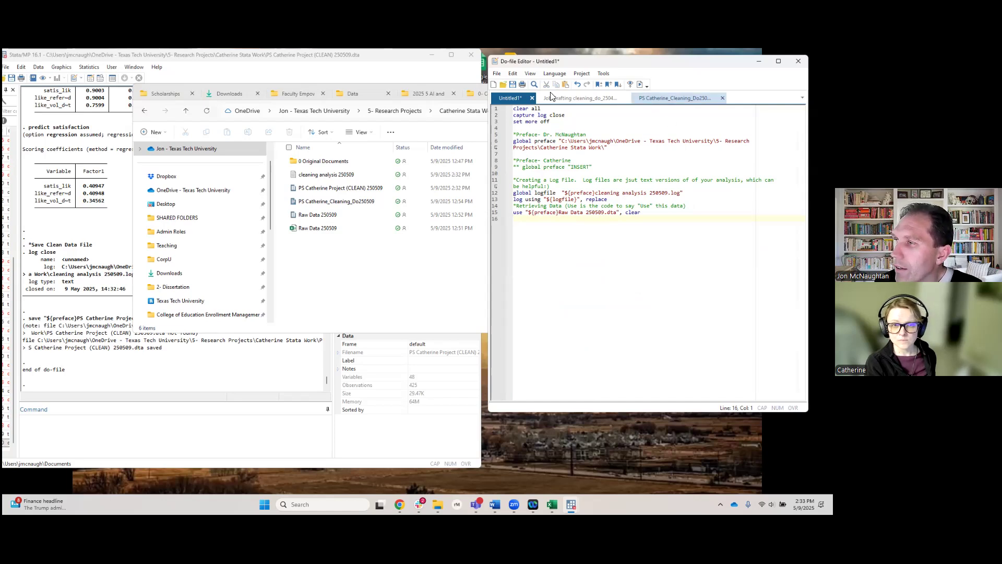
pyautogui.click(508, 98)
pyautogui.click(511, 88)
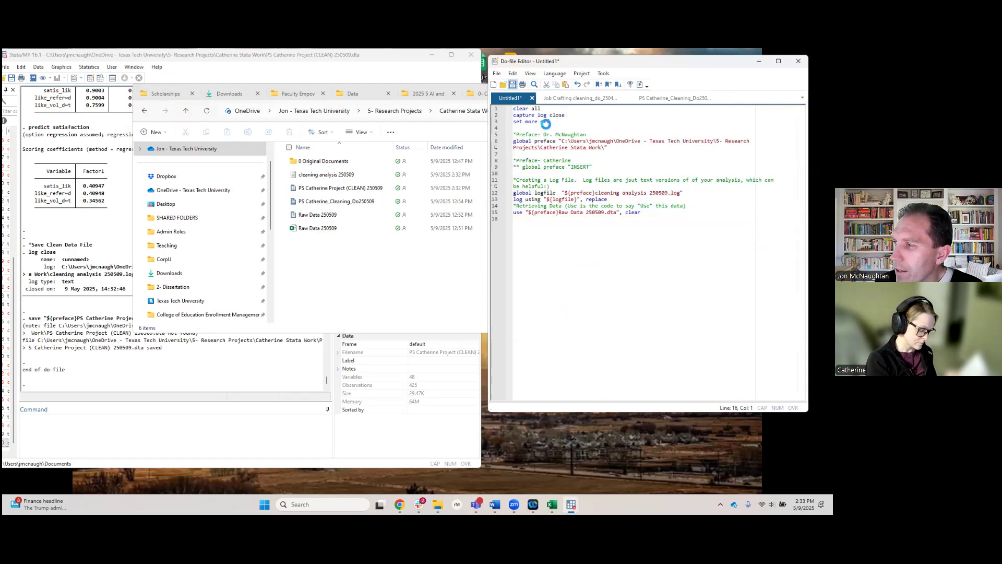
pyautogui.click(570, 208)
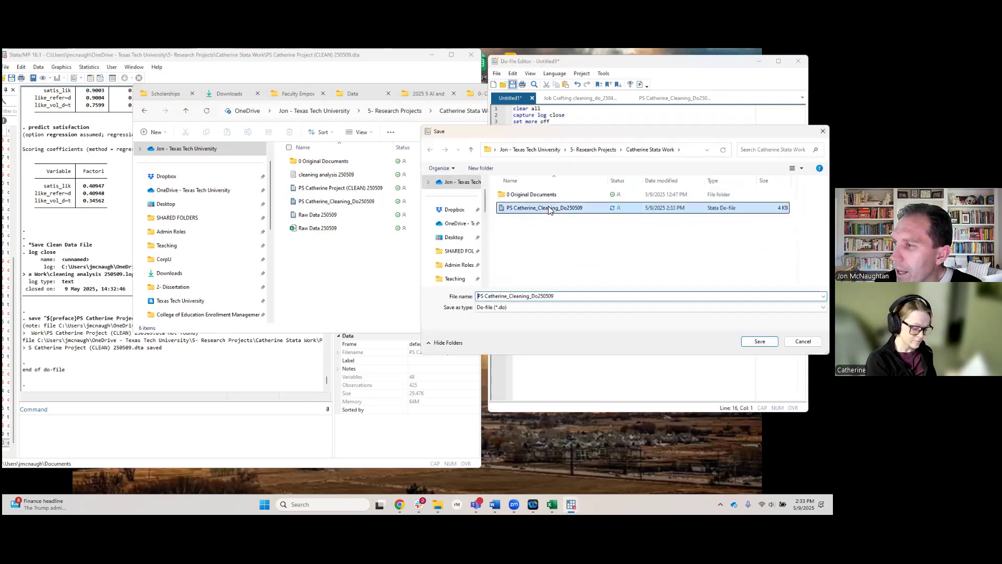
pyautogui.click(523, 301)
pyautogui.click(523, 299)
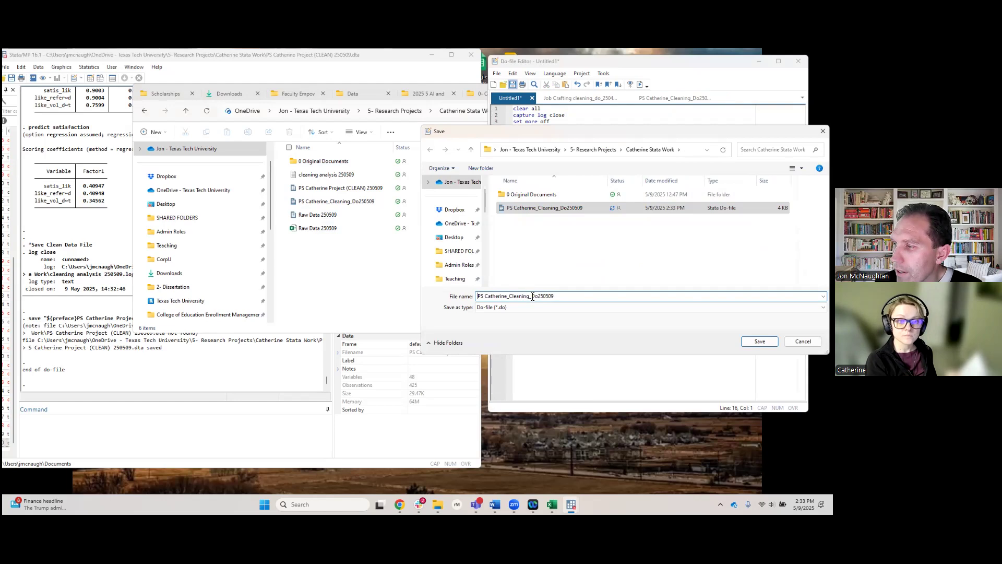
pyautogui.doubleClick(511, 299)
pyautogui.click(513, 299)
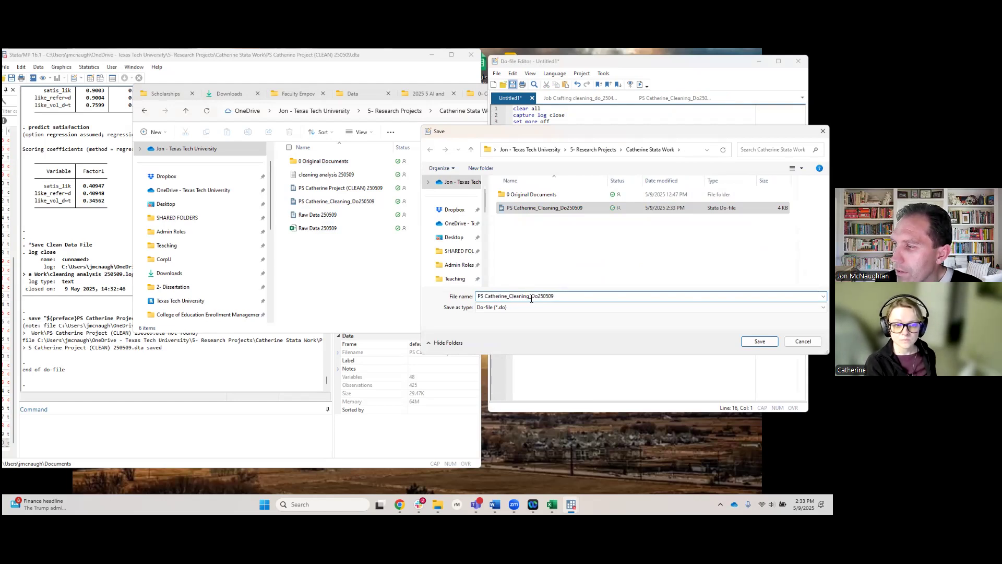
pyautogui.click(531, 299)
pyautogui.press('BackSpace')
pyautogui.press('BackSpace')
pyautogui.press('BackSpace')
pyautogui.press('BackSpace')
pyautogui.press('BackSpace')
pyautogui.press('BackSpace')
pyautogui.press('BackSpace')
pyautogui.press('BackSpace')
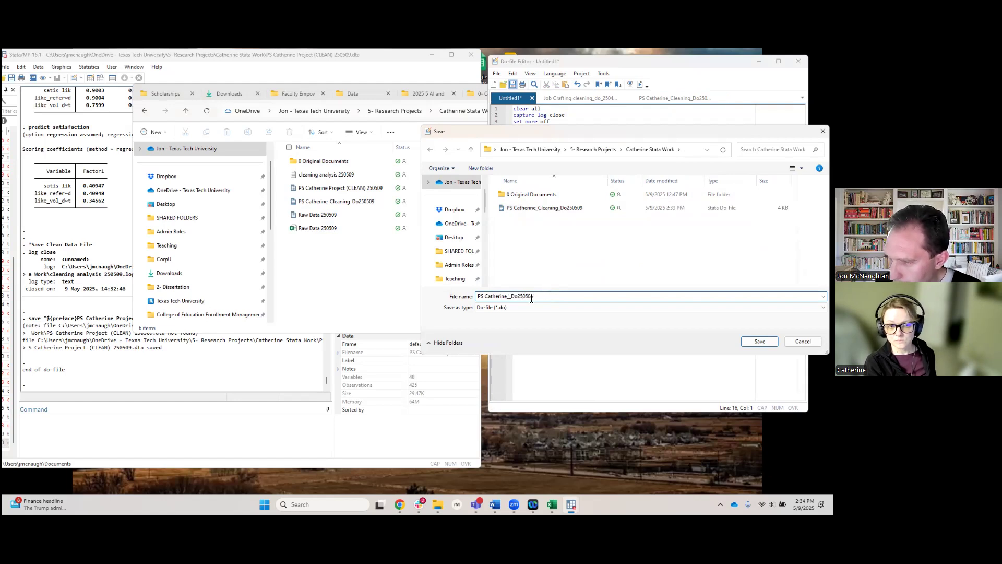
pyautogui.write('Snalysi_')
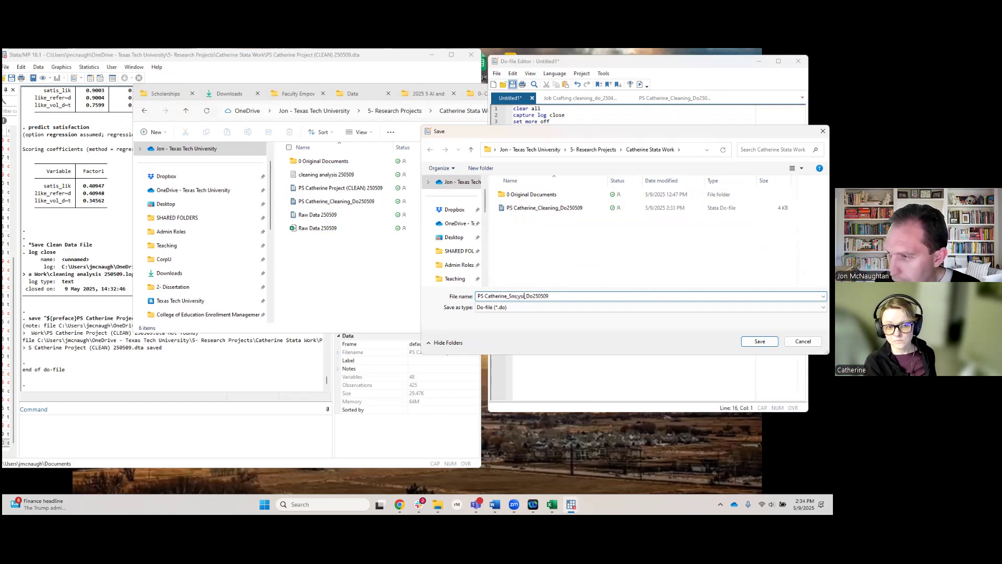
pyautogui.press('BackSpace')
pyautogui.press('BackSpace')
pyautogui.press('BackSpace')
pyautogui.press('BackSpace')
pyautogui.press('BackSpace')
pyautogui.press('BackSpace')
pyautogui.write('Analysis')
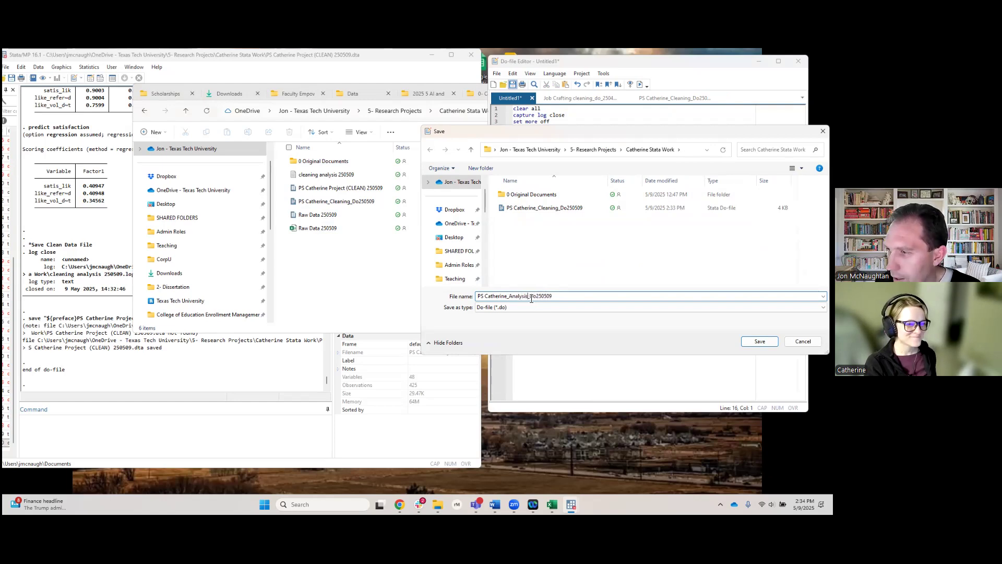
pyautogui.press('Return')
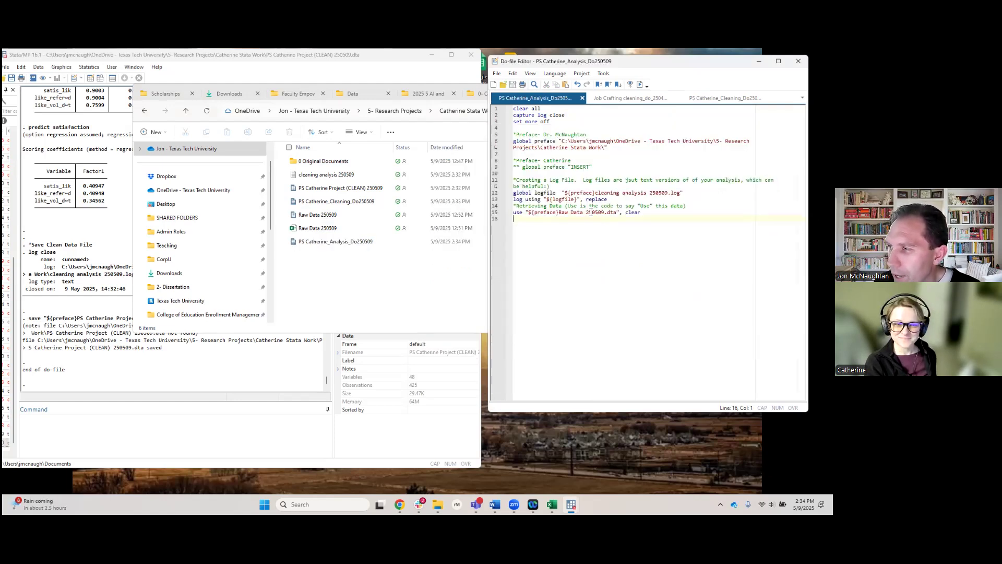
# Replace the use command's raw data file name with the clean dataset's name copied from File Explorer, and delete "cleaning" from the log file name
pyautogui.click(344, 191)
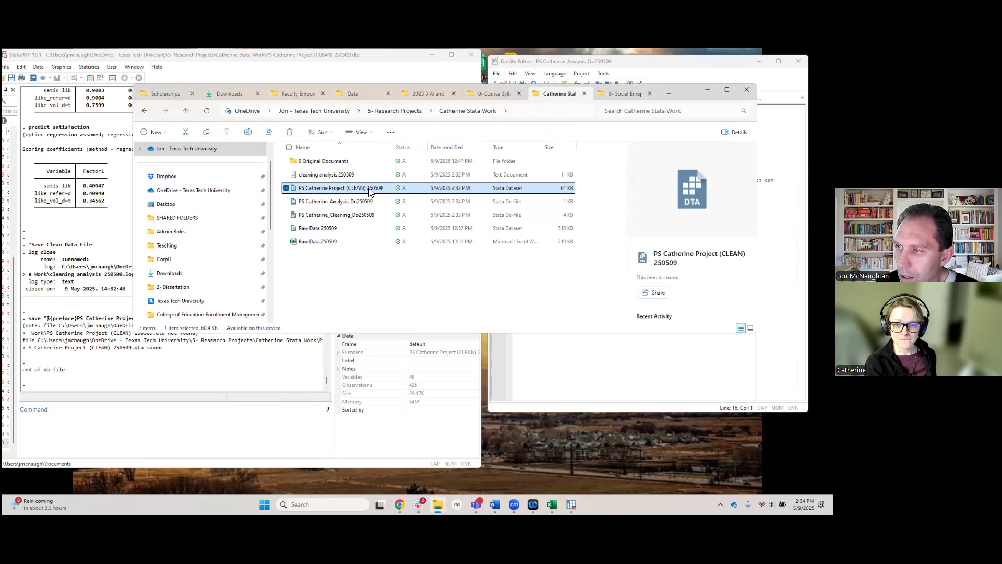
pyautogui.click(381, 189)
pyautogui.moveTo(387, 190); pyautogui.dragTo(286, 191)
pyautogui.hotkey('ctrl', 'c')
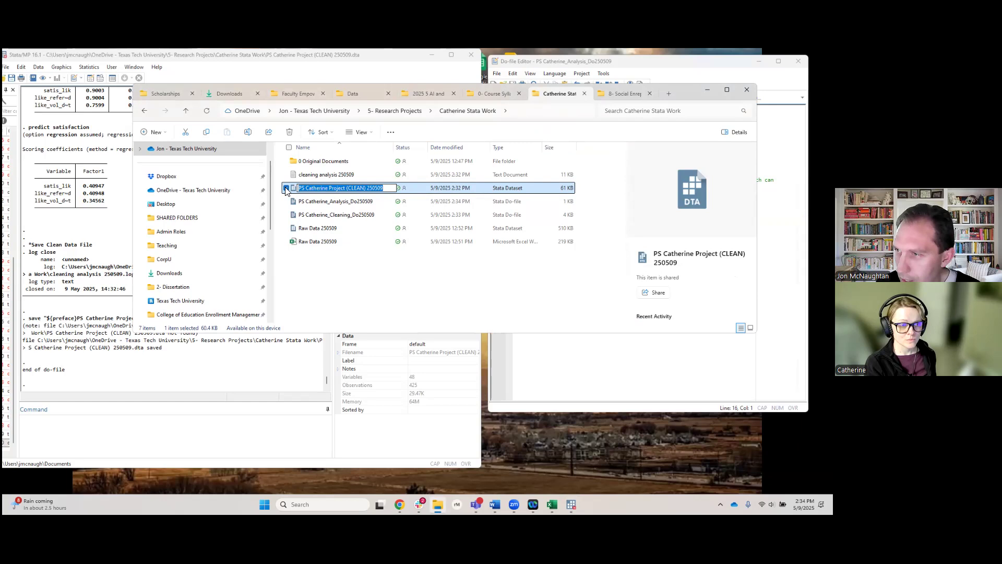
pyautogui.click(564, 358)
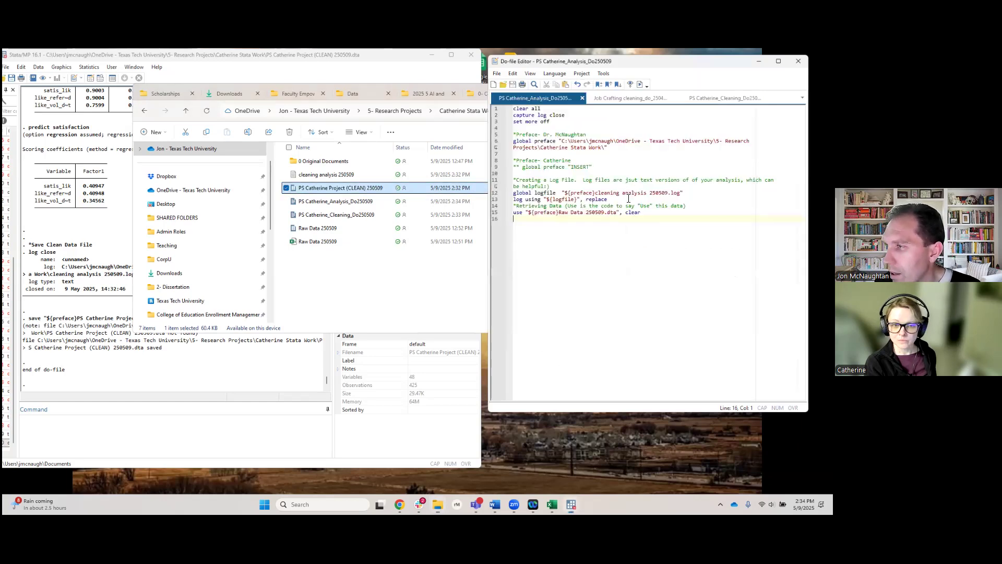
pyautogui.moveTo(618, 213); pyautogui.dragTo(560, 214)
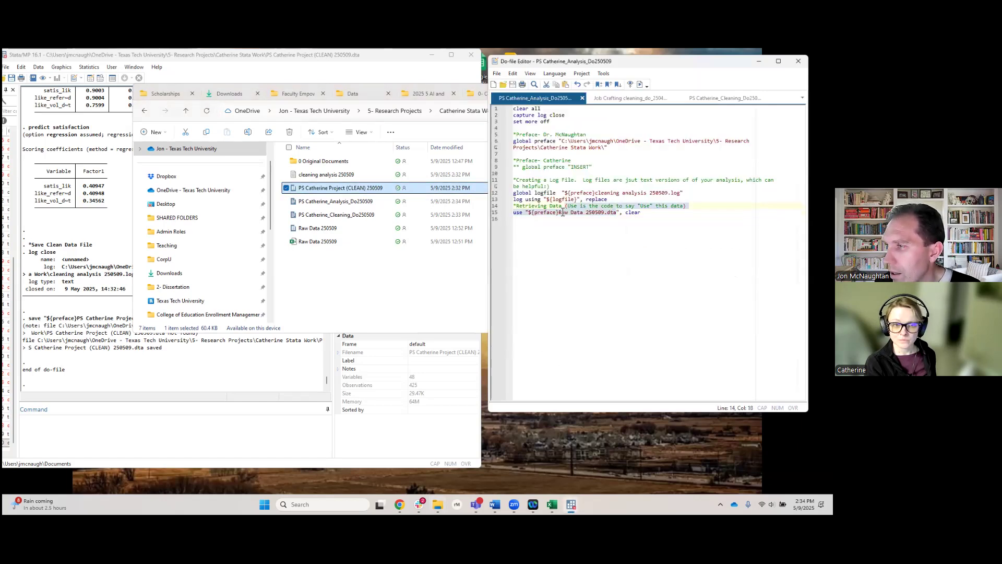
pyautogui.hotkey('ctrl', 'v')
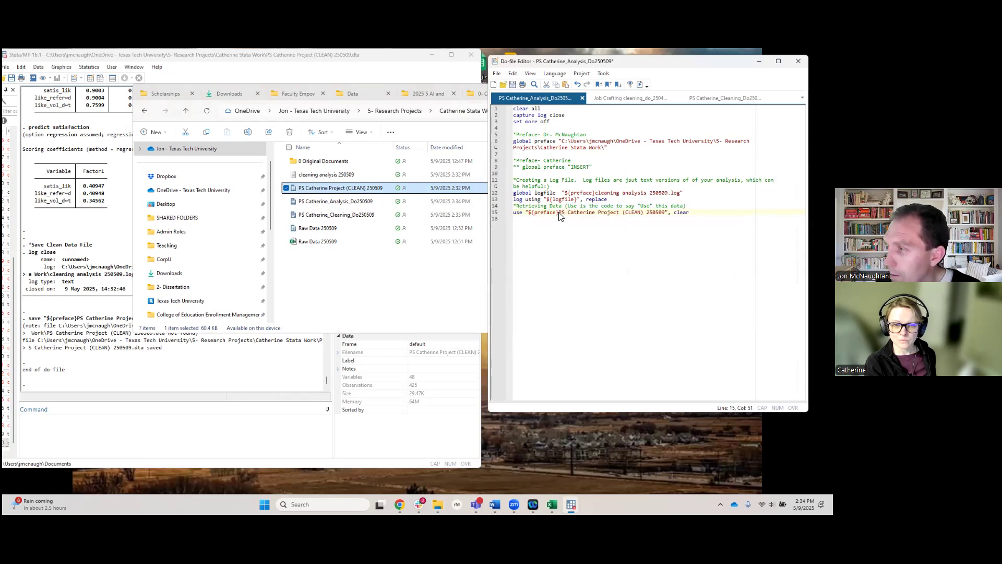
pyautogui.doubleClick(611, 193)
pyautogui.press('BackSpace')
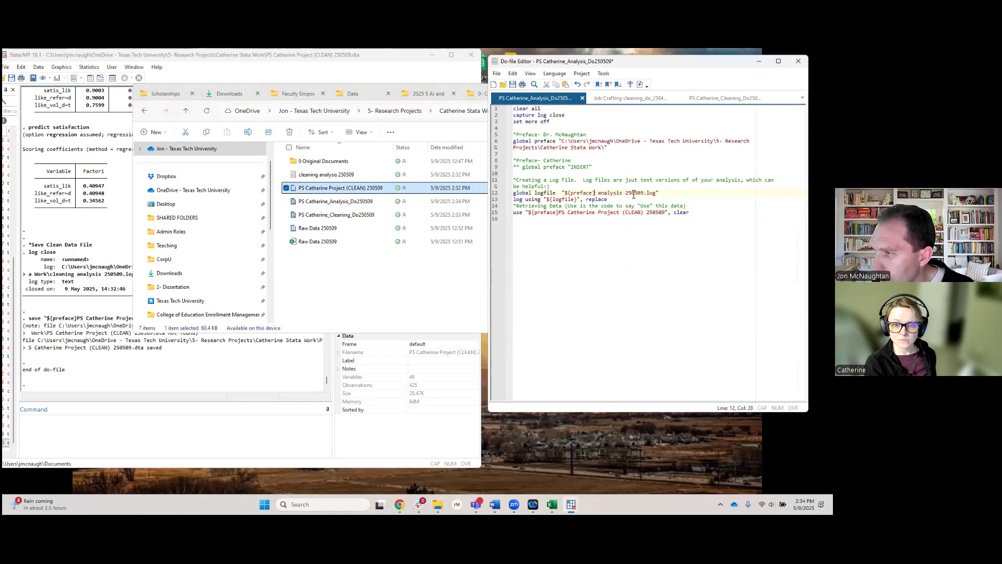
# Add several blank lines and a log close command at the end of the analysis do-file, and run the whole file
pyautogui.click(635, 231)
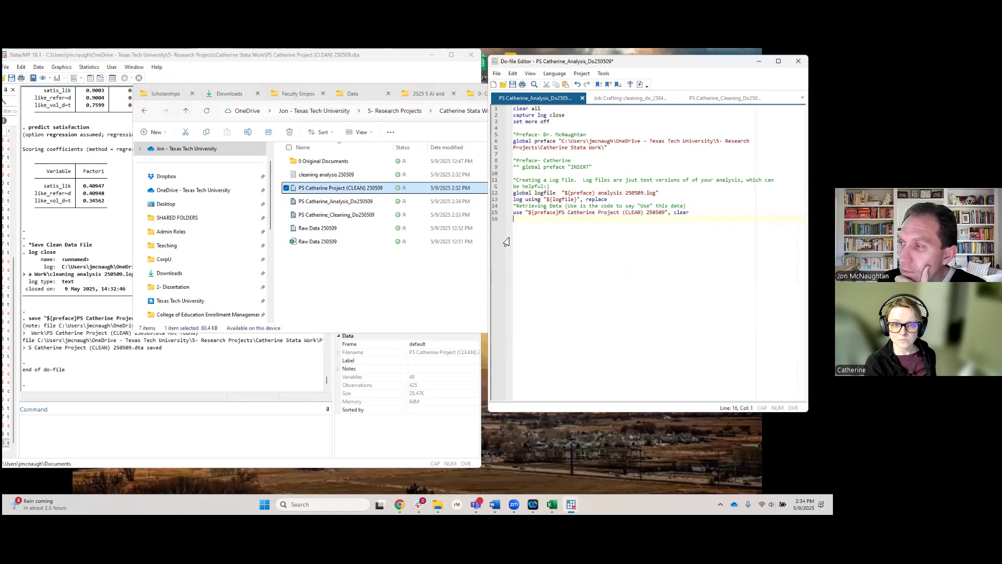
pyautogui.press('Return')
pyautogui.press('Return')
pyautogui.press('Return')
pyautogui.press('Return')
pyautogui.press('Return')
pyautogui.press('Return')
pyautogui.press('Return')
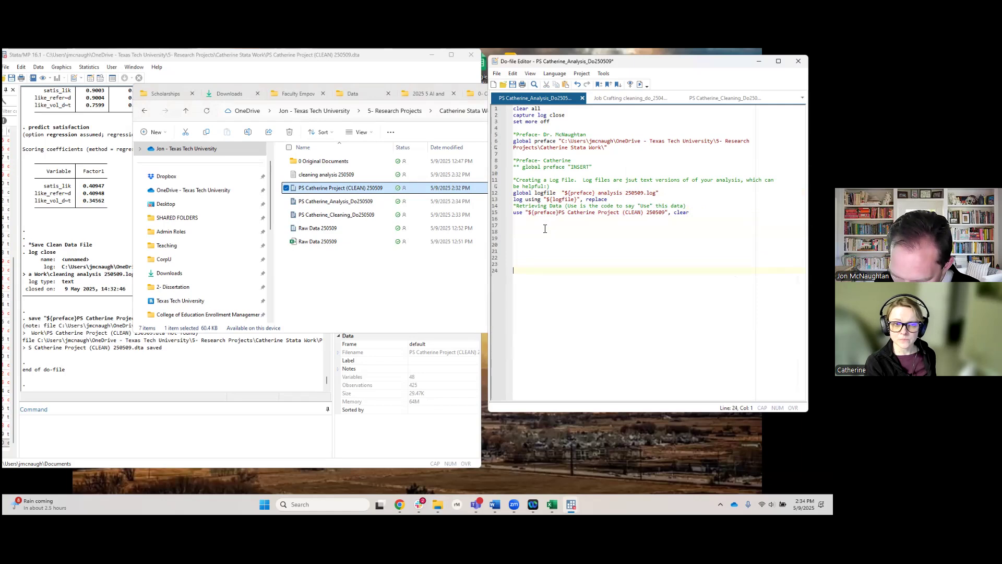
pyautogui.write('log clo')
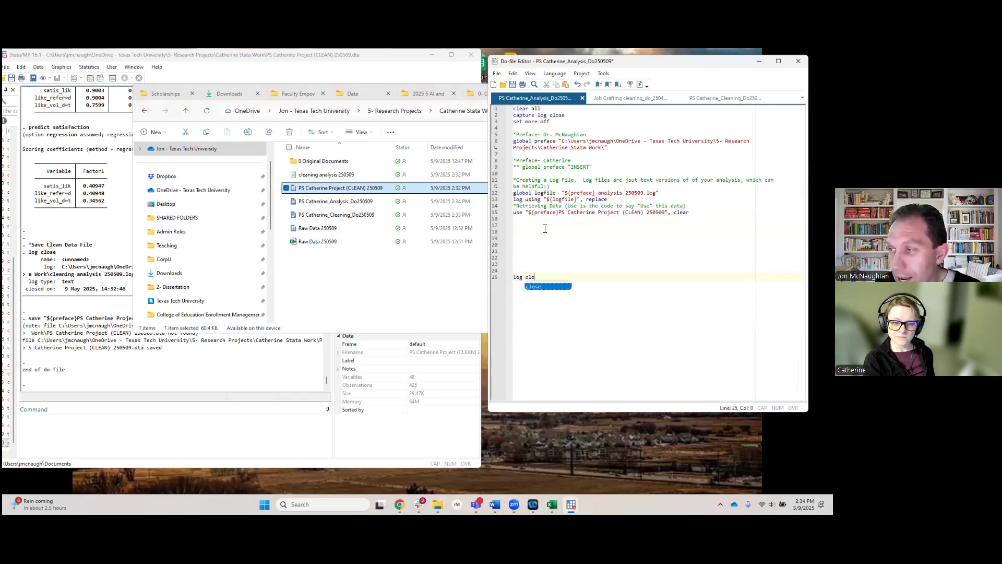
pyautogui.write('se')
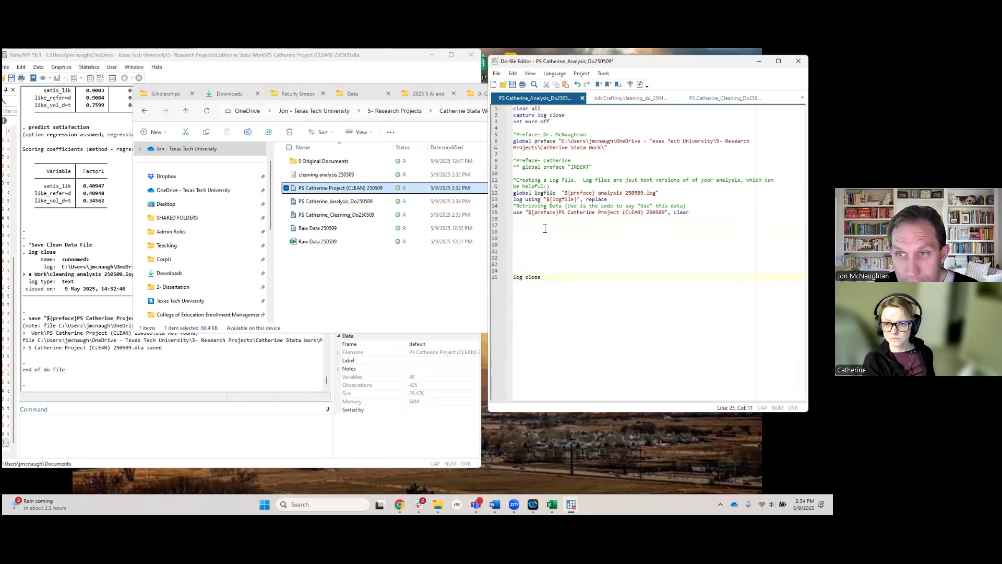
pyautogui.click(639, 84)
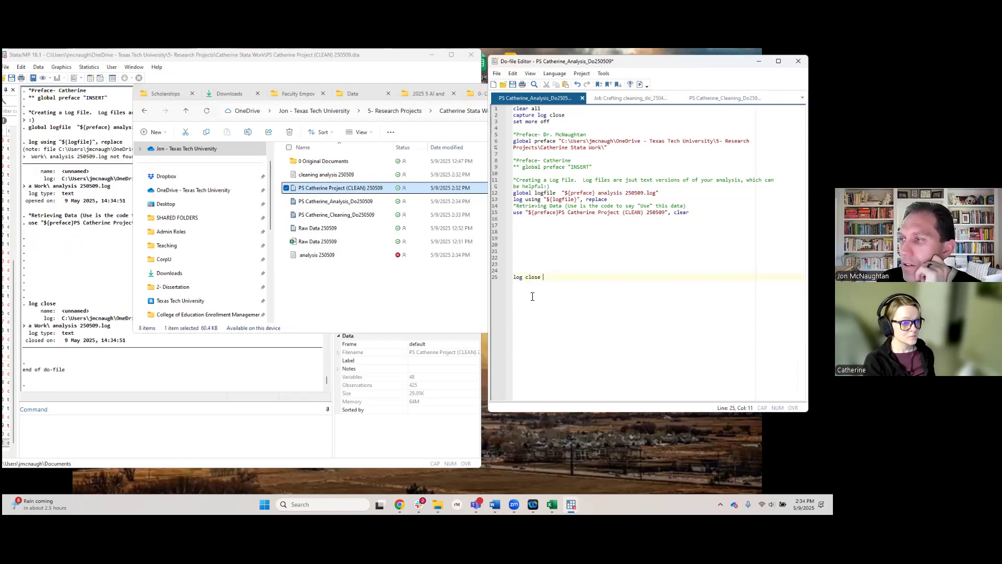
# Insert a "*Table" comment below the use command, leaving blank lines beneath it
pyautogui.click(522, 220)
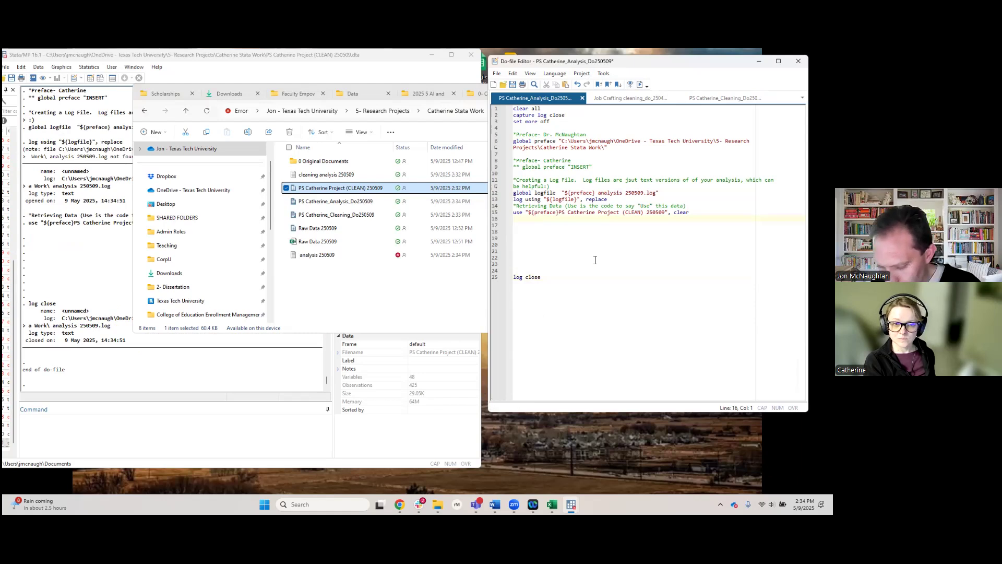
pyautogui.press('Return')
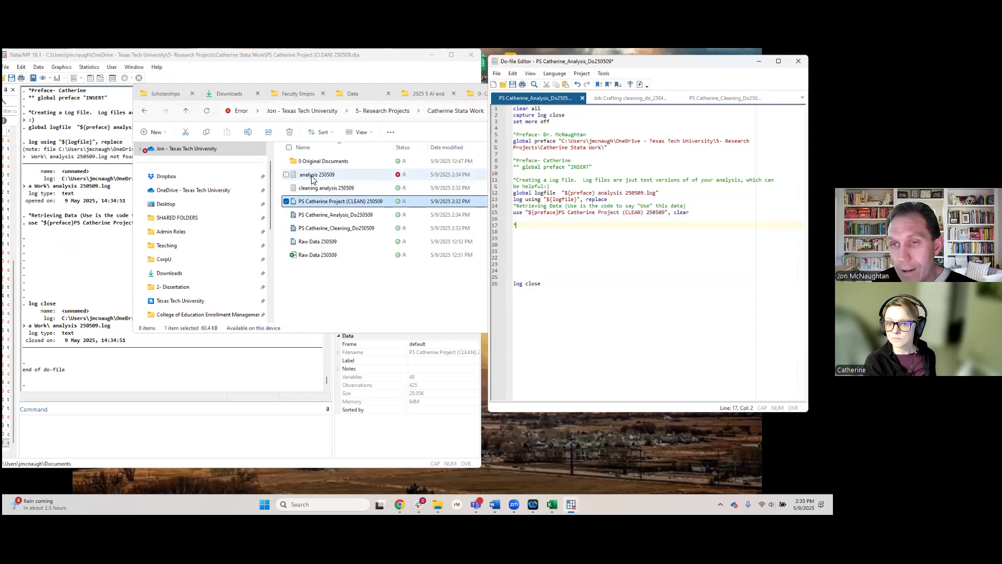
pyautogui.click(641, 263)
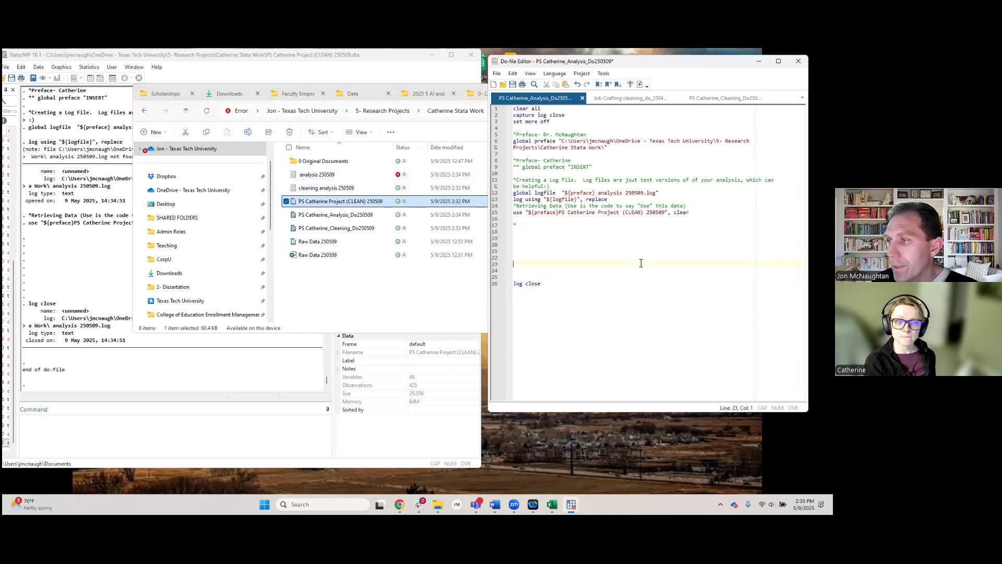
pyautogui.click(542, 230)
pyautogui.click(529, 220)
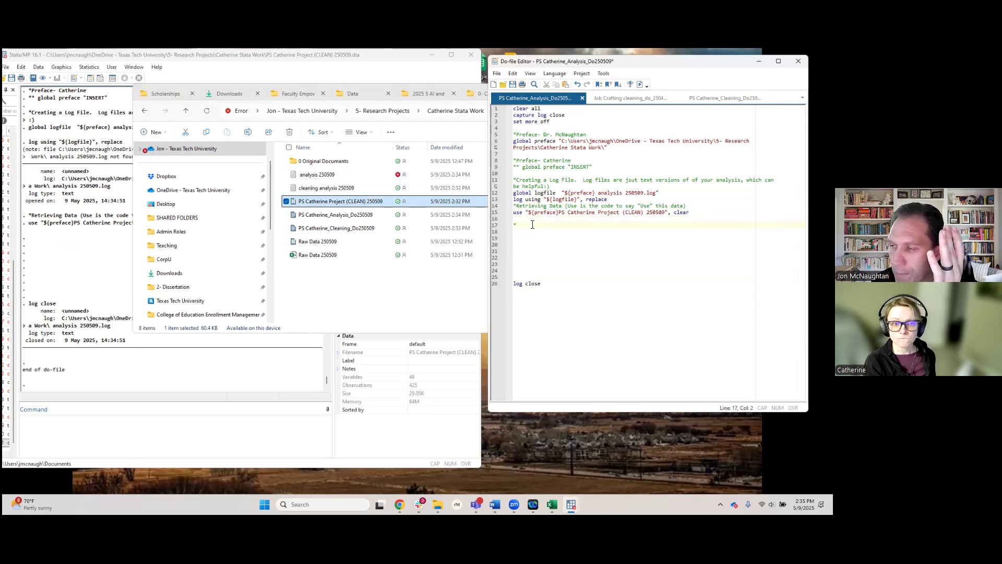
pyautogui.write('Table')
pyautogui.press('Return')
pyautogui.press('Return')
pyautogui.press('Return')
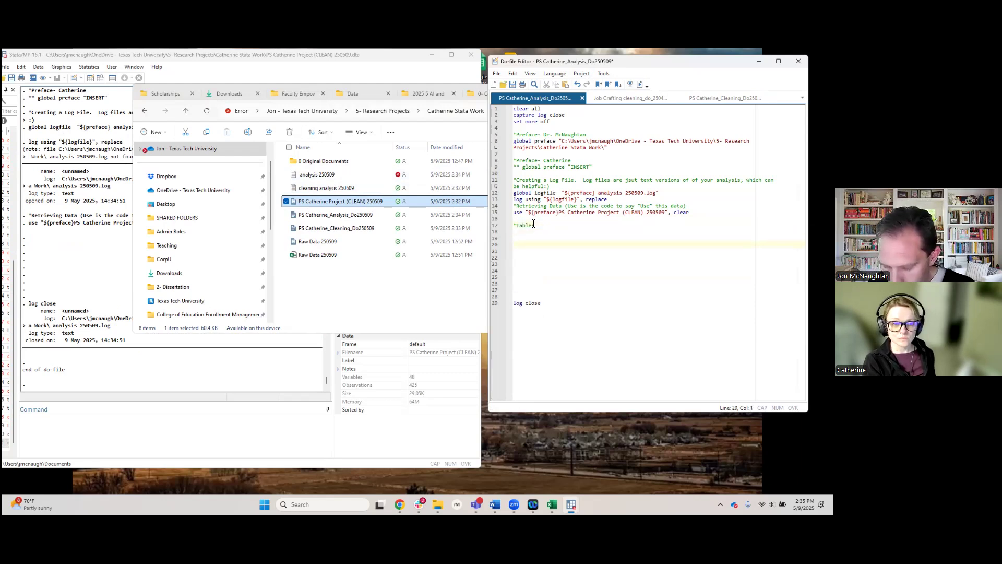
# Add a "*Regression" comment below the Tables section and start a regress command on the line beneath it
pyautogui.write('*Regres')
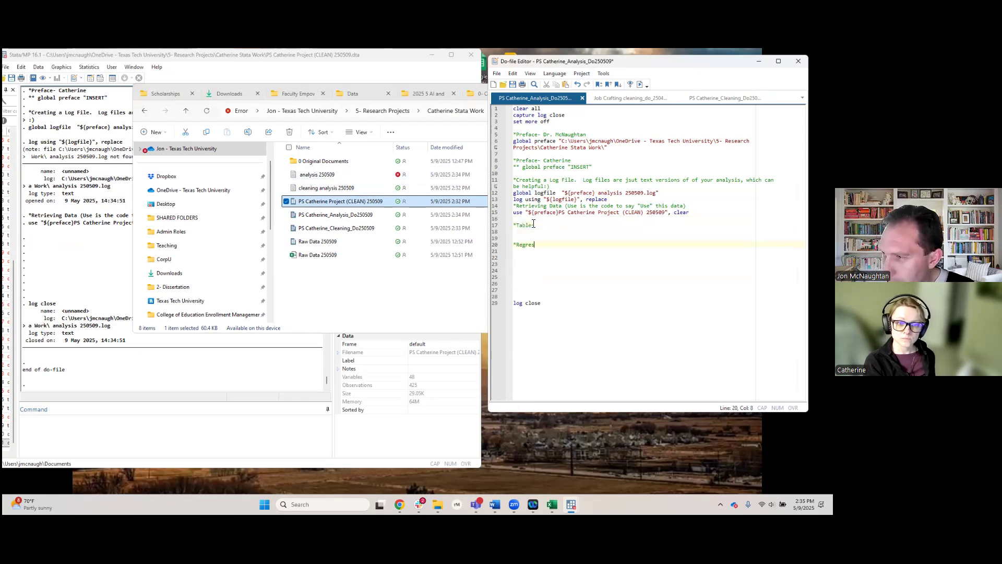
pyautogui.write('sion')
pyautogui.press('Return')
pyautogui.write('regress')
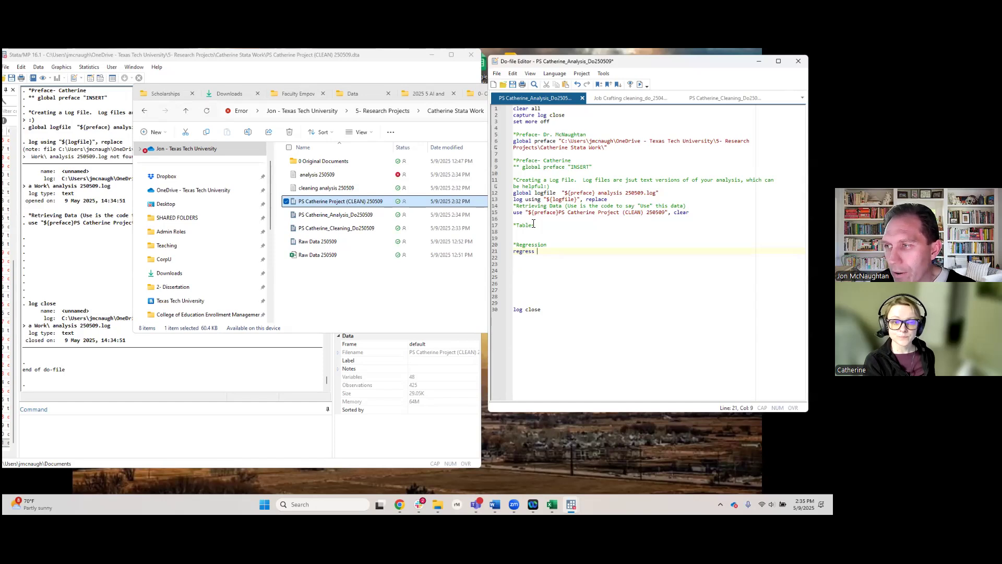
# Copy the variable name s1ps_latteralsafety from the dataset's variable list into the regress command as the dependent variable
pyautogui.click(459, 132)
pyautogui.click(707, 89)
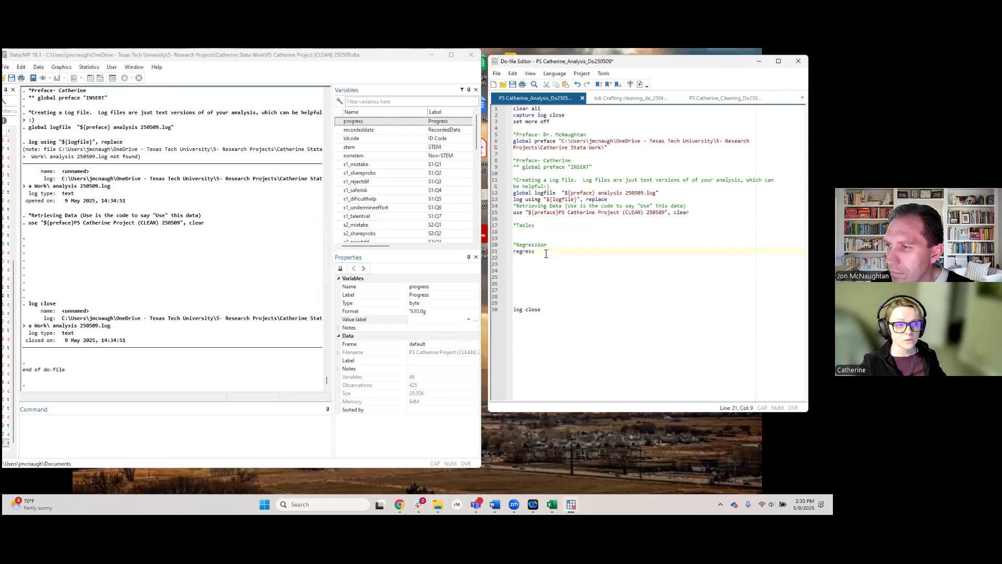
pyautogui.scroll(-3, 387, 218)
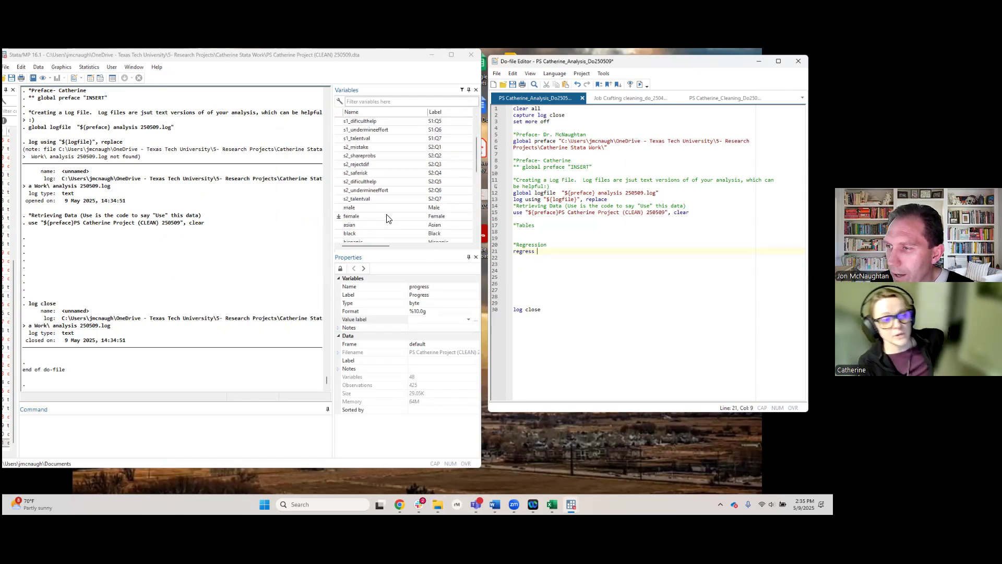
pyautogui.scroll(-5, 387, 218)
pyautogui.scroll(-2, 373, 218)
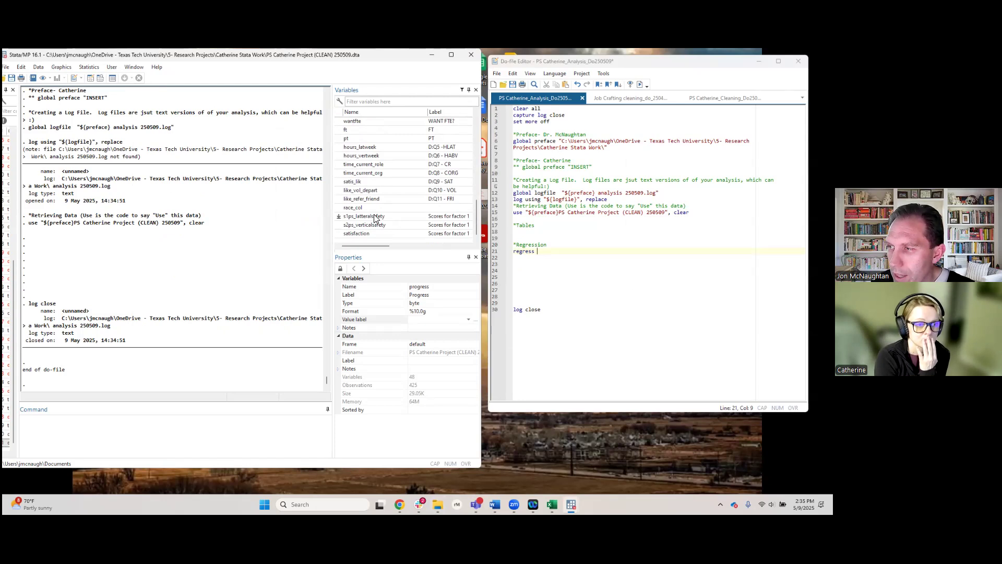
pyautogui.doubleClick(373, 216)
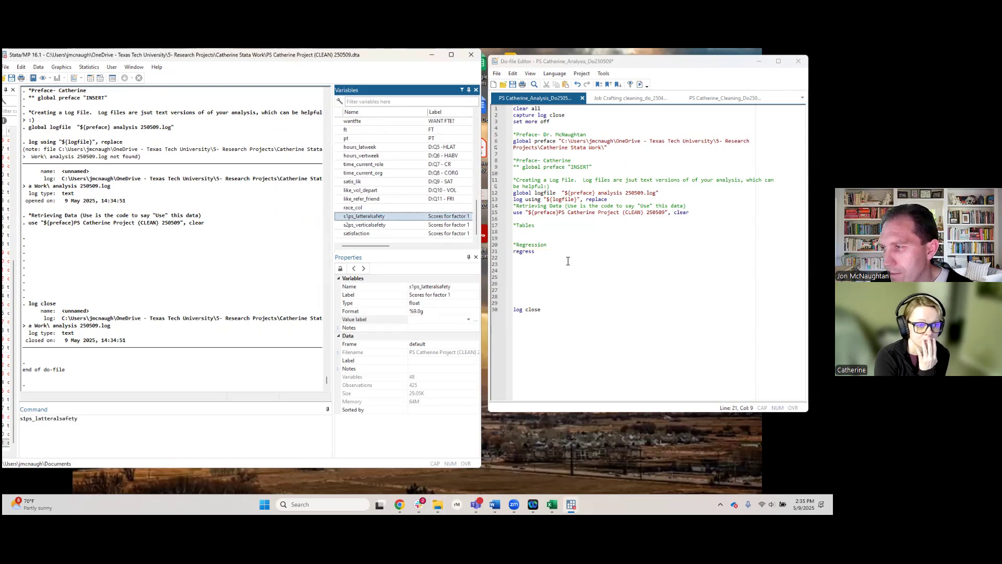
pyautogui.click(60, 421)
pyautogui.doubleClick(61, 422)
pyautogui.rightClick(61, 422)
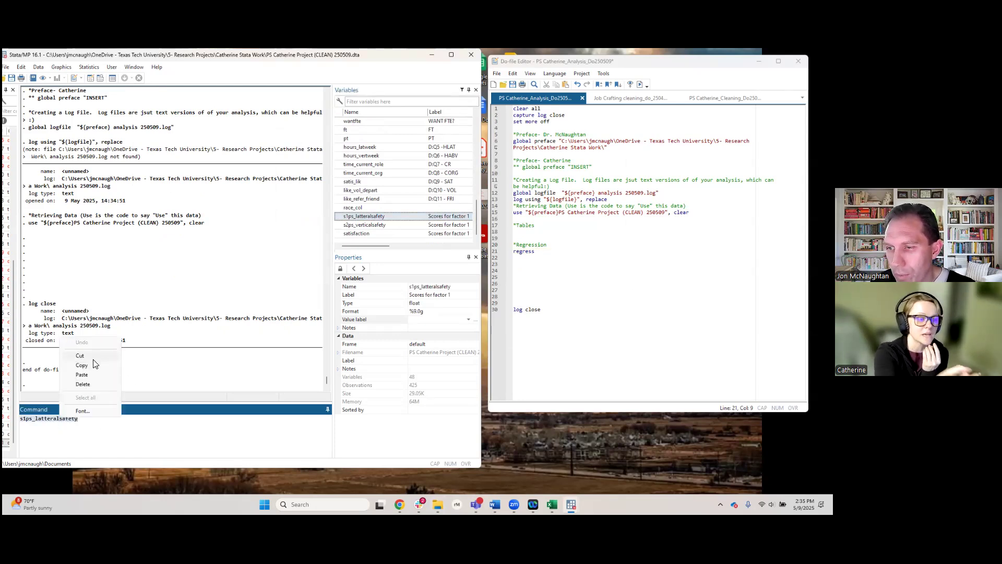
pyautogui.click(95, 364)
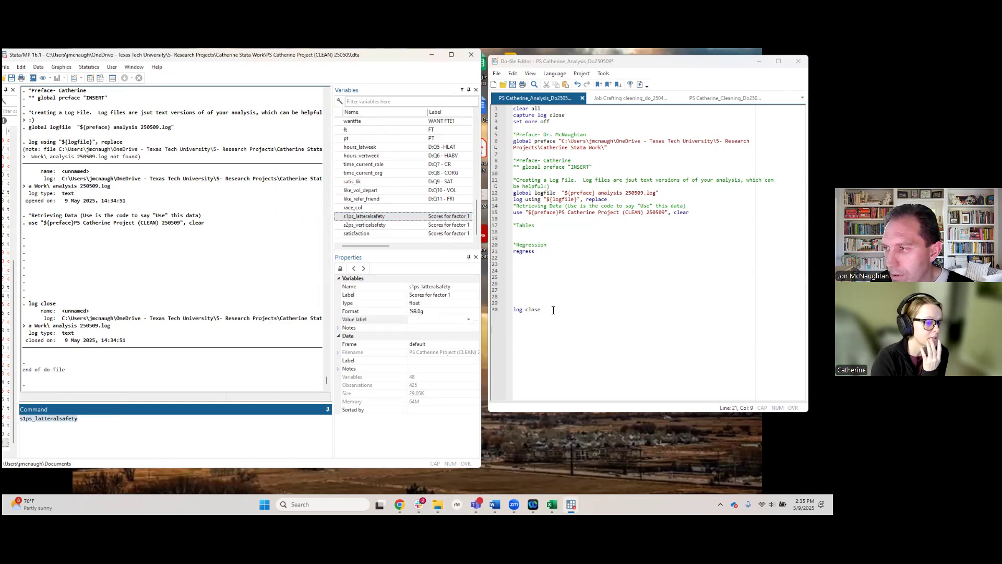
pyautogui.click(555, 251)
pyautogui.hotkey('ctrl', 'v')
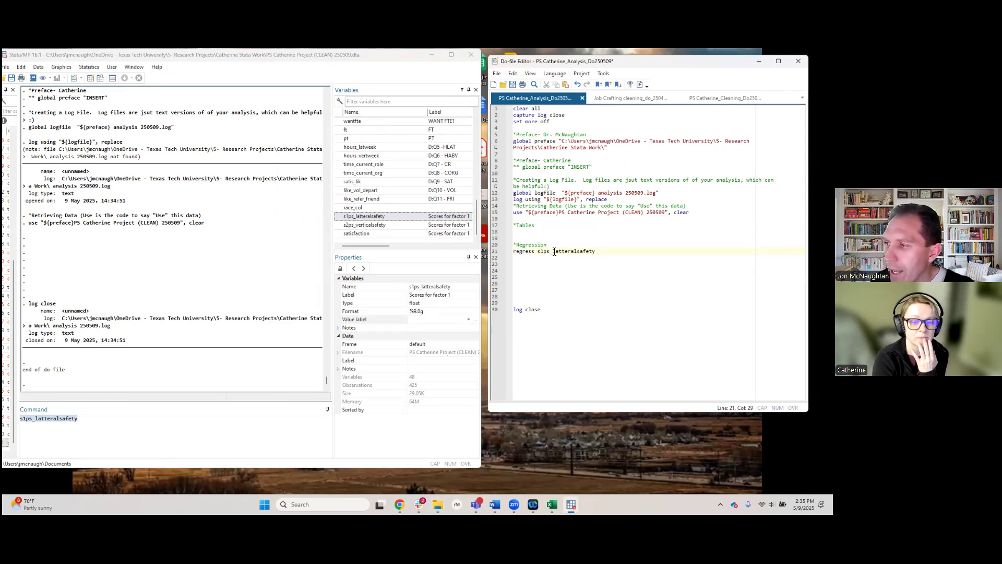
# Add male and i.race_col as predictors after s1ps_latteralsafety in the regress command
pyautogui.write('male i')
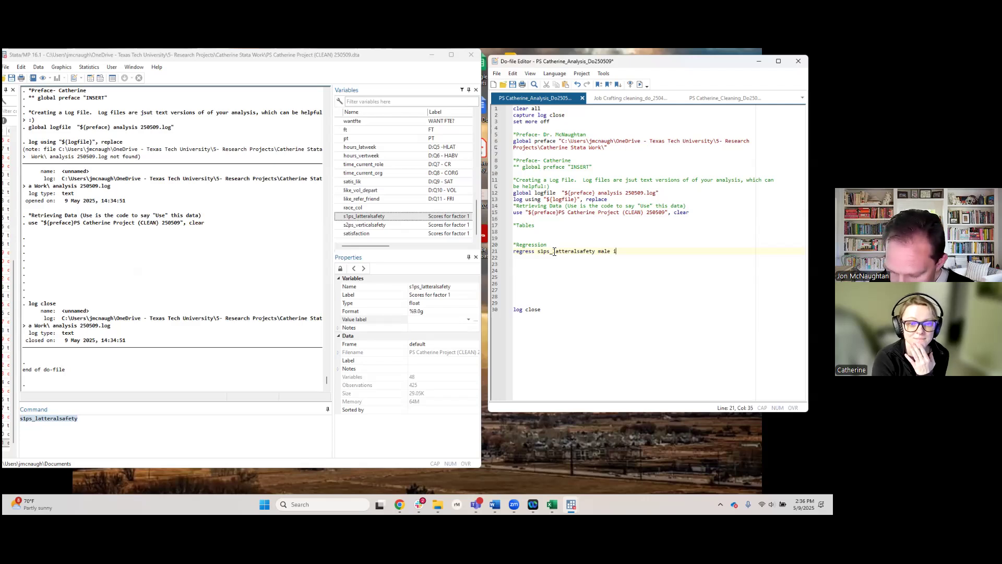
pyautogui.write('.co')
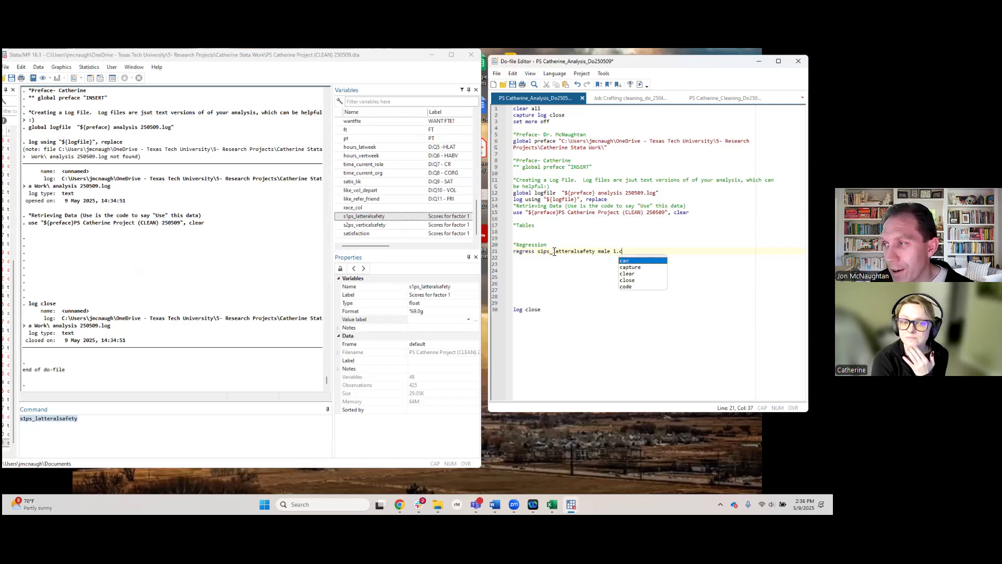
pyautogui.press('BackSpace')
pyautogui.press('BackSpace')
pyautogui.write('r')
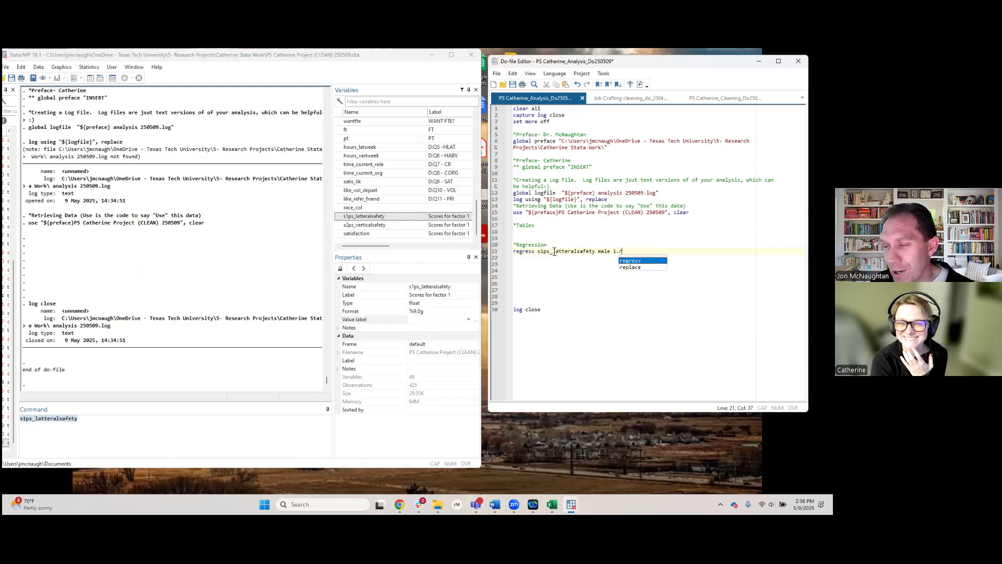
pyautogui.write('ac')
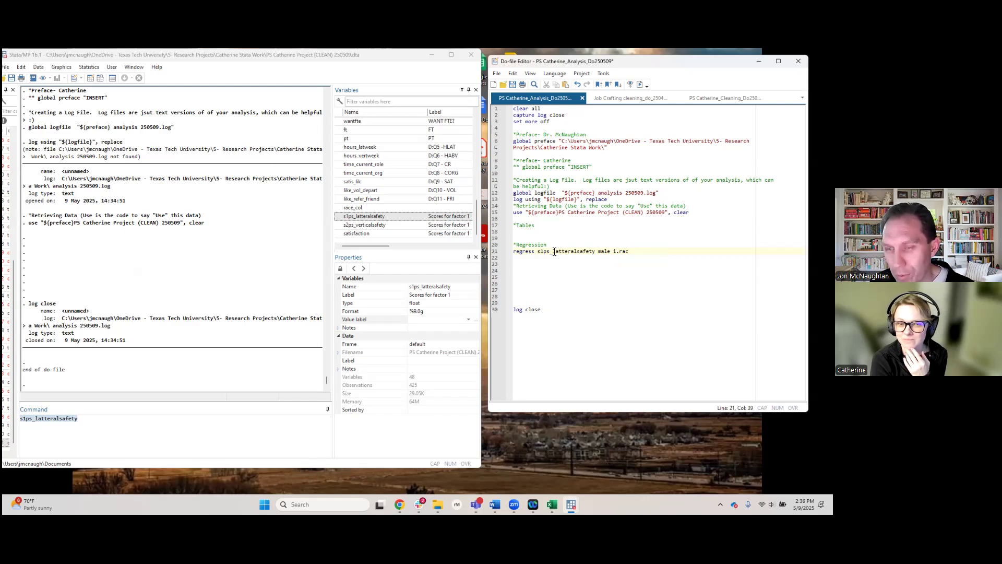
pyautogui.write('e_col')
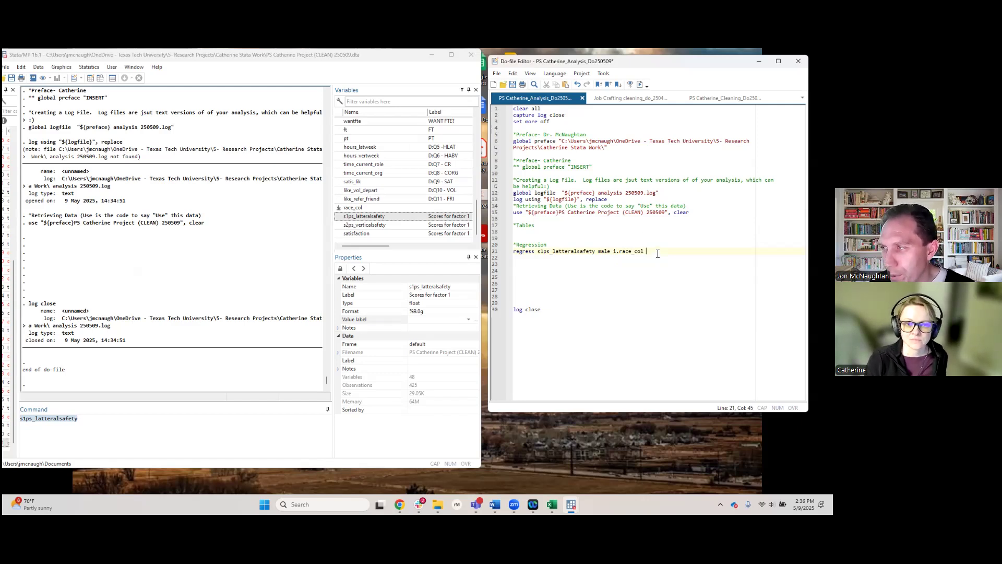
# Transfer the variable names time_current_role and time_current_org from the variable list to the end of the regress command
pyautogui.click(365, 164)
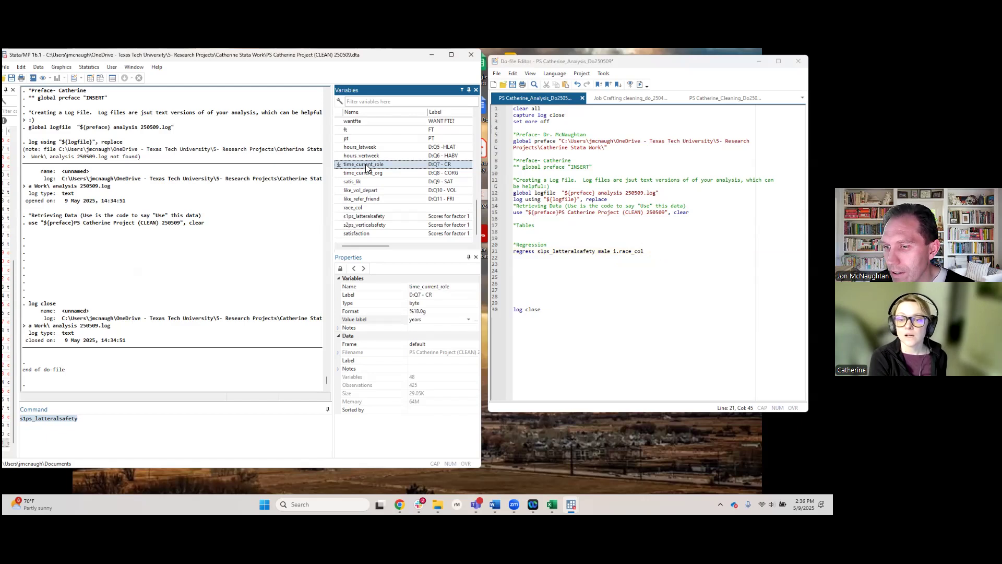
pyautogui.click(366, 173)
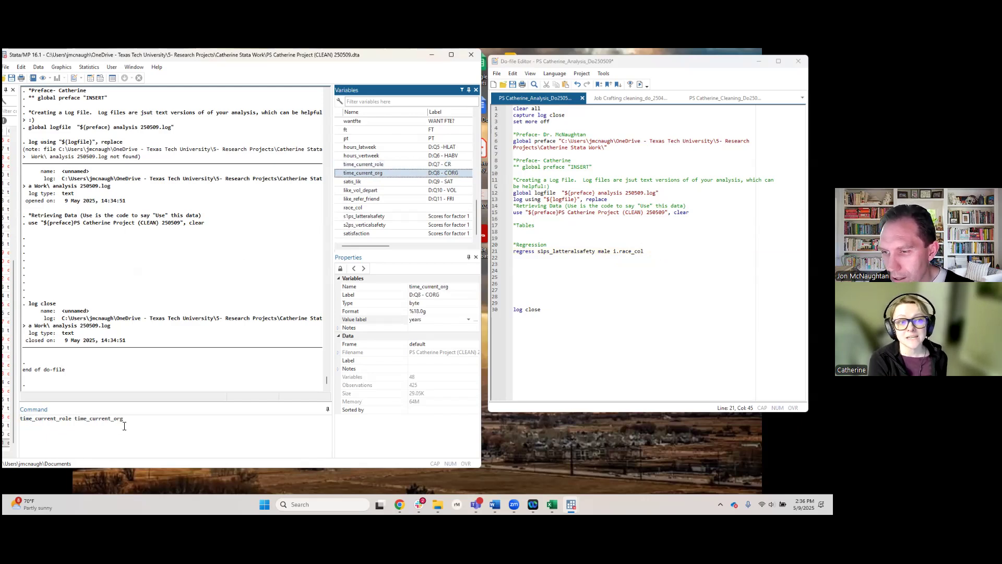
pyautogui.tripleClick(22, 418)
pyautogui.hotkey('ctrl', 'c')
pyautogui.rightClick(32, 422)
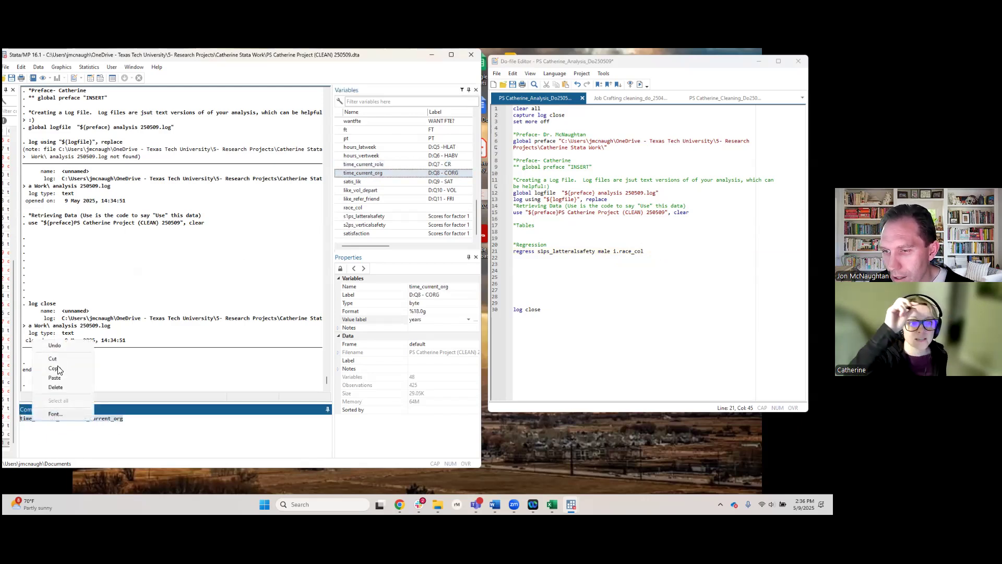
pyautogui.click(58, 360)
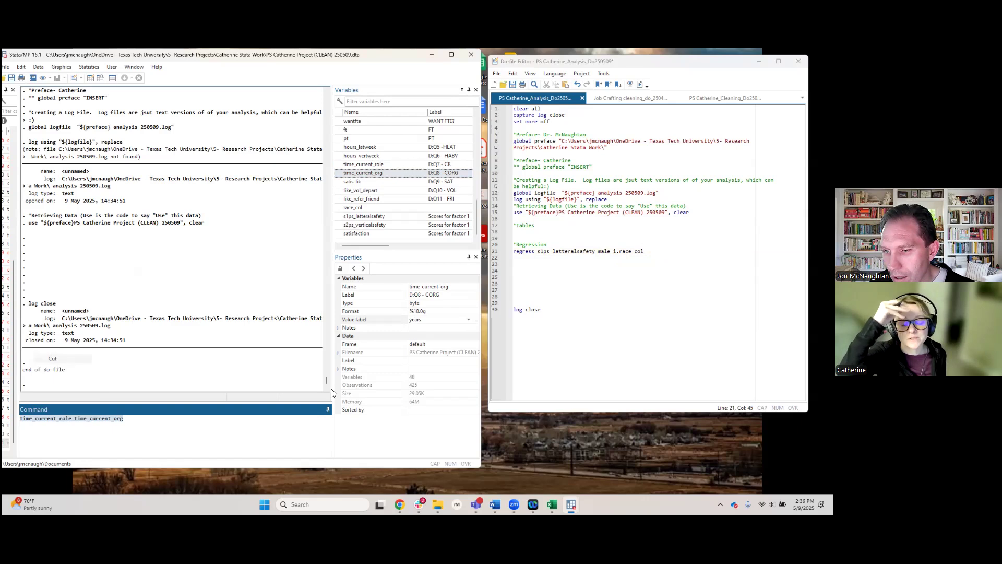
pyautogui.click(655, 252)
pyautogui.hotkey('ctrl', 'v')
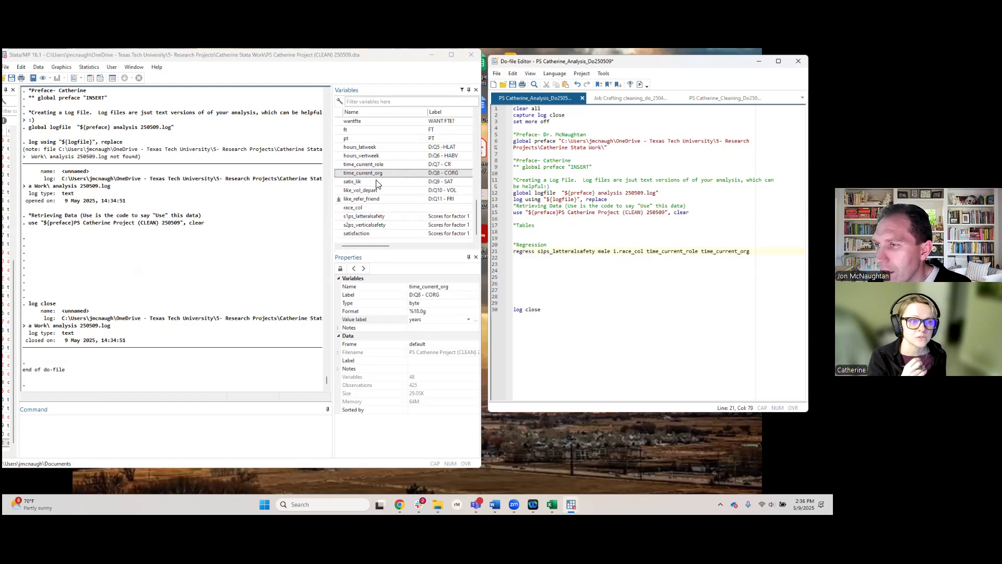
# Insert the variable hours_latweek from the variable list between i.race_col and time_current_role in the regress command
pyautogui.doubleClick(362, 148)
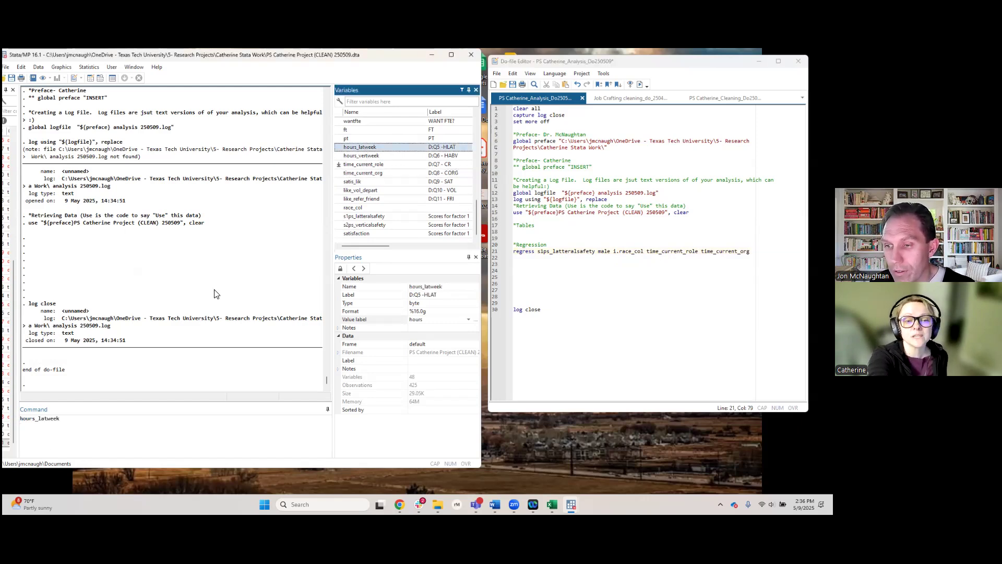
pyautogui.doubleClick(40, 421)
pyautogui.hotkey('ctrl', 'c')
pyautogui.rightClick(40, 423)
pyautogui.click(78, 356)
pyautogui.click(661, 251)
pyautogui.click(648, 253)
pyautogui.hotkey('ctrl', 'v')
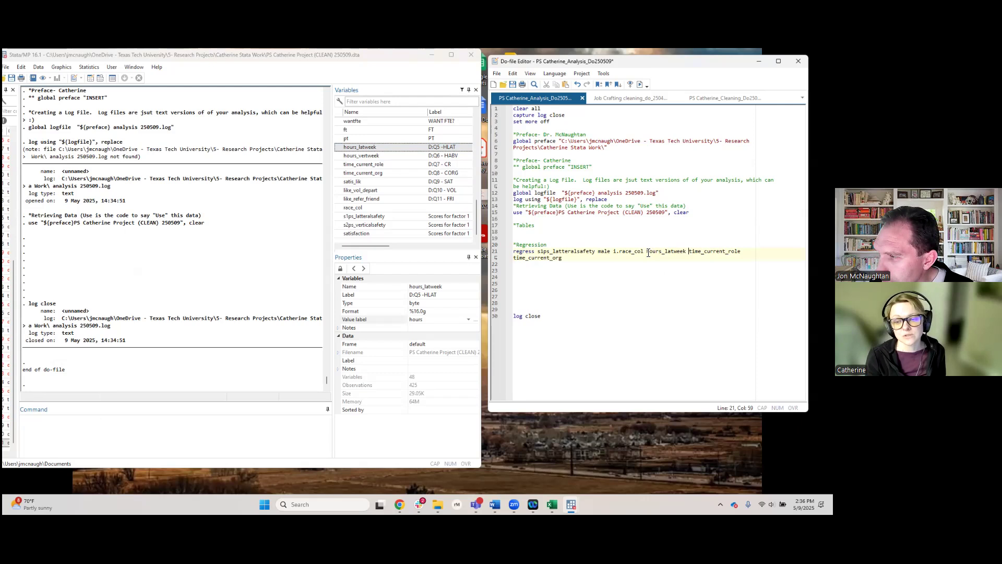
# Prefix hours_latweek, time_current_role and time_current_org with "i." in the regress command, leaving no space after the prefix
pyautogui.write('i.')
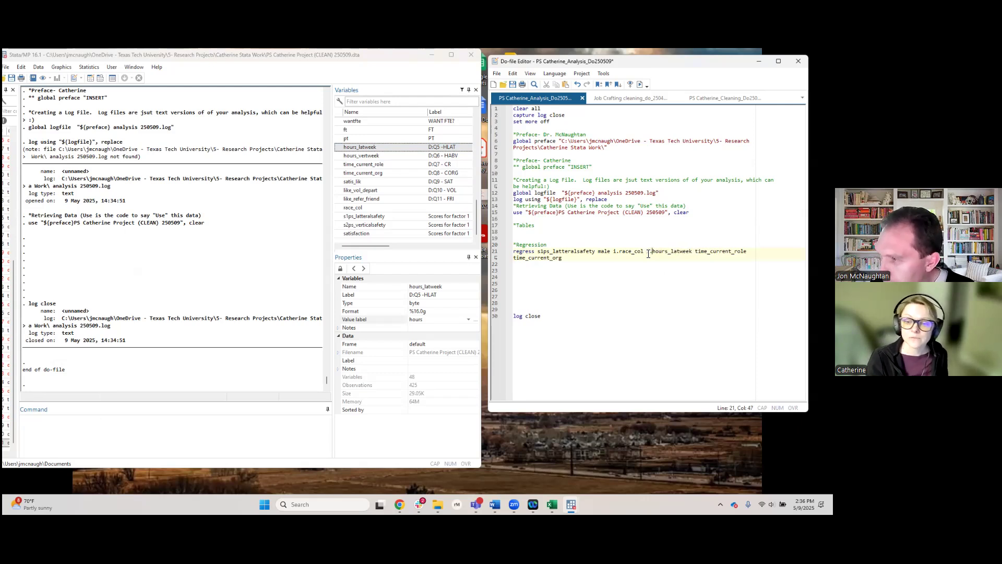
pyautogui.click(698, 251)
pyautogui.write('i.')
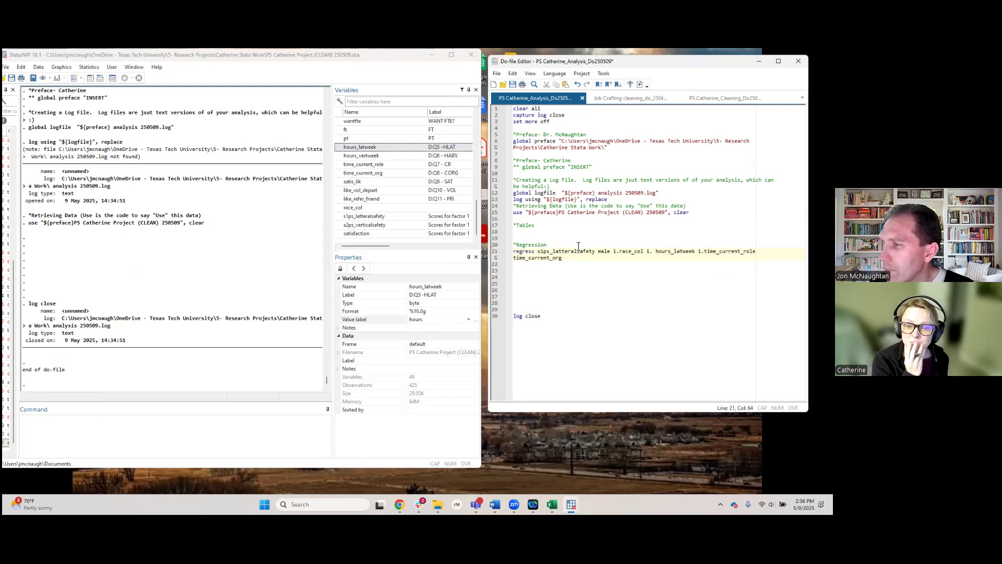
pyautogui.click(514, 258)
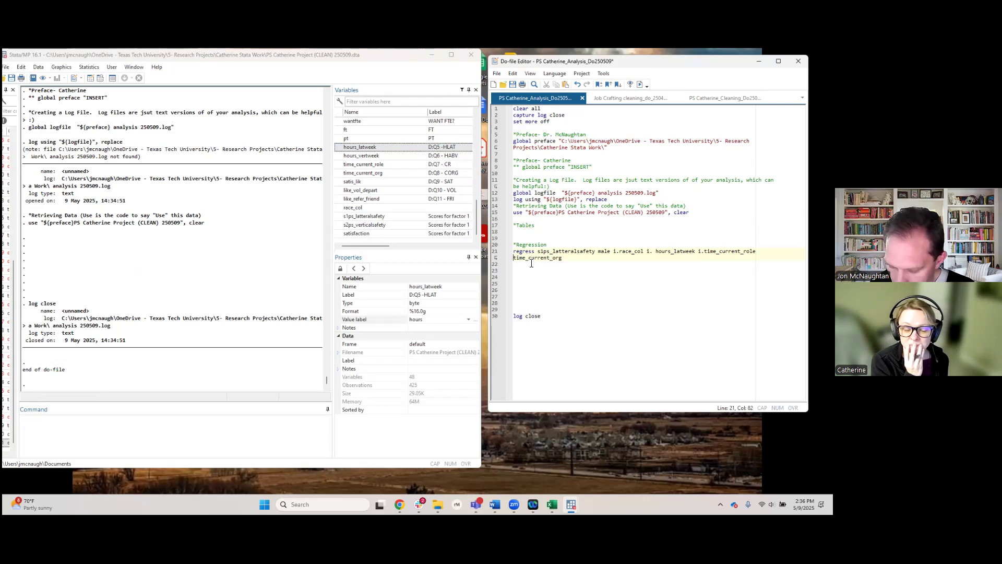
pyautogui.write('i.')
pyautogui.press('End')
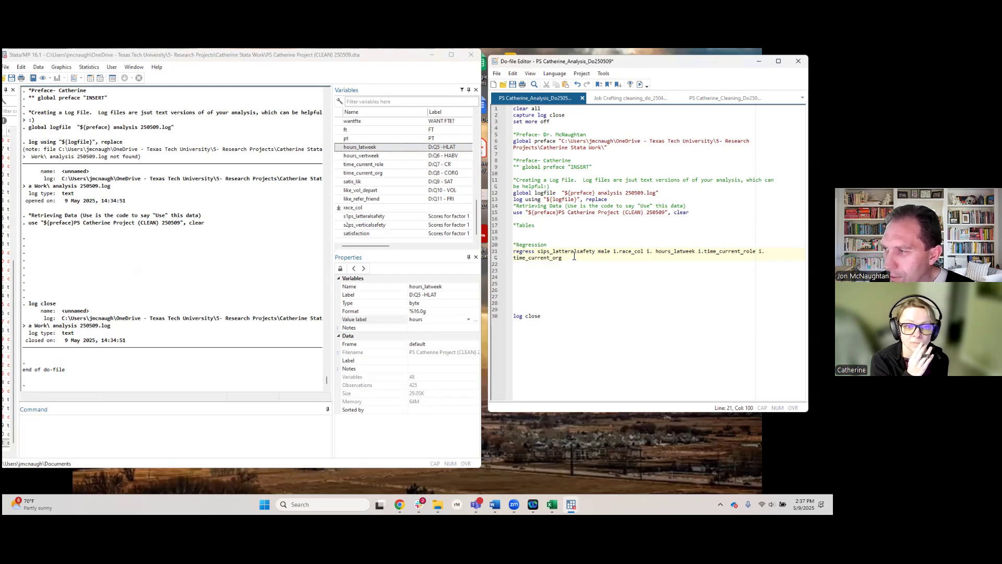
pyautogui.click(656, 251)
pyautogui.press('BackSpace')
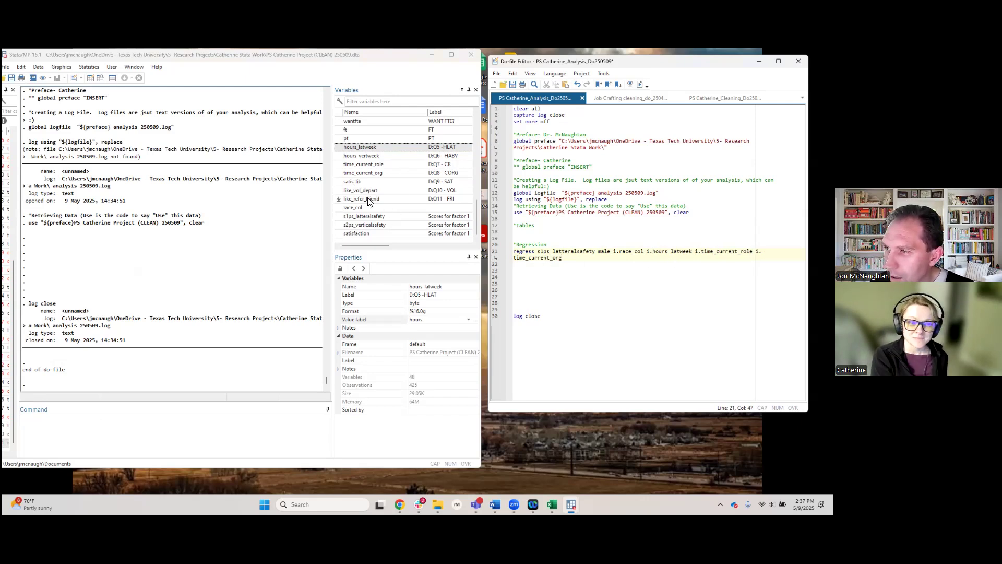
# Insert tenured as a predictor between i.race_col and i.hours_latweek in the regress command
pyautogui.scroll(1, 368, 200)
pyautogui.scroll(2, 368, 201)
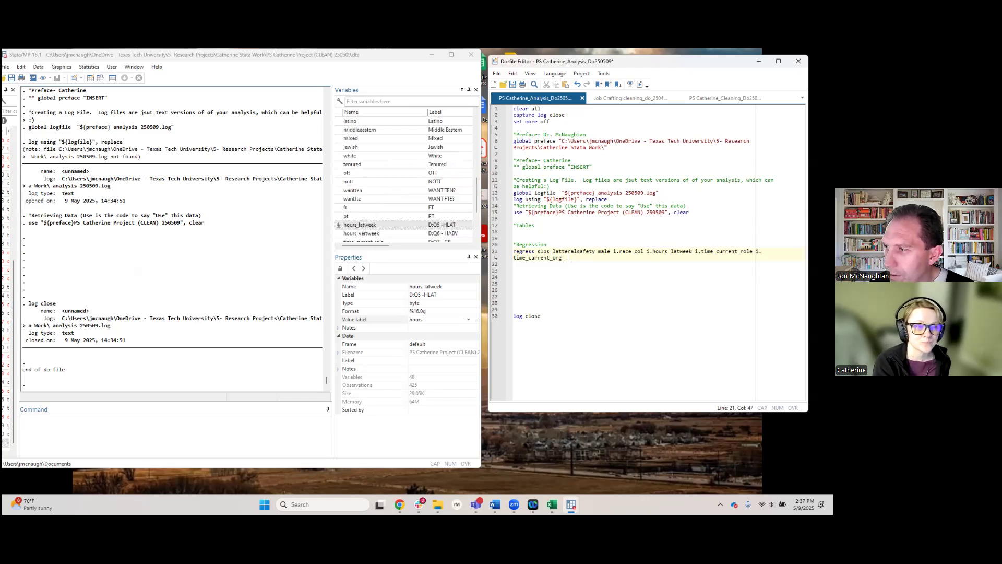
pyautogui.press('Left')
pyautogui.press('Left')
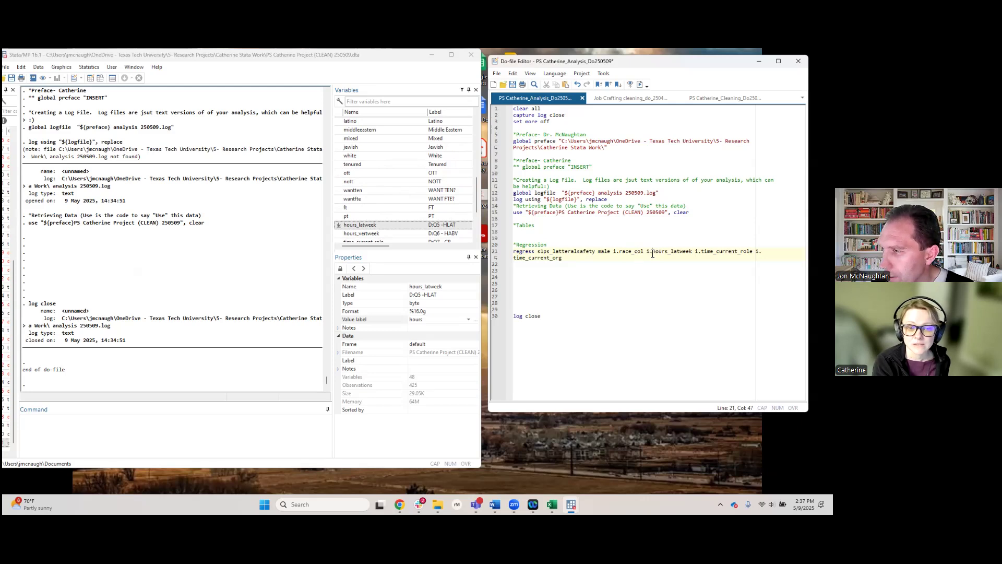
pyautogui.write('tenured')
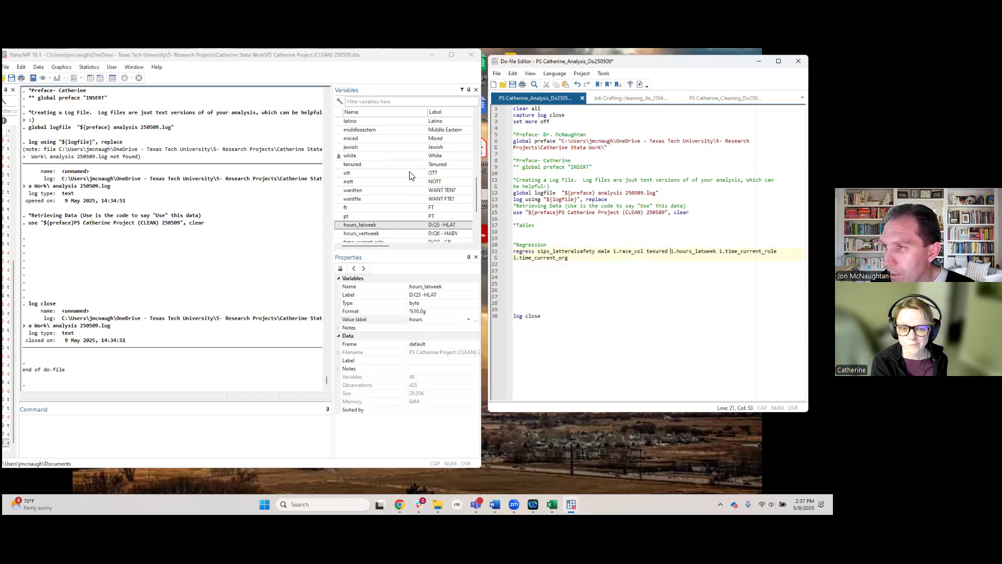
# Run only the completed regress command and highlight the male row in the coefficient table of the output
pyautogui.scroll(3, 410, 175)
pyautogui.scroll(-6, 409, 175)
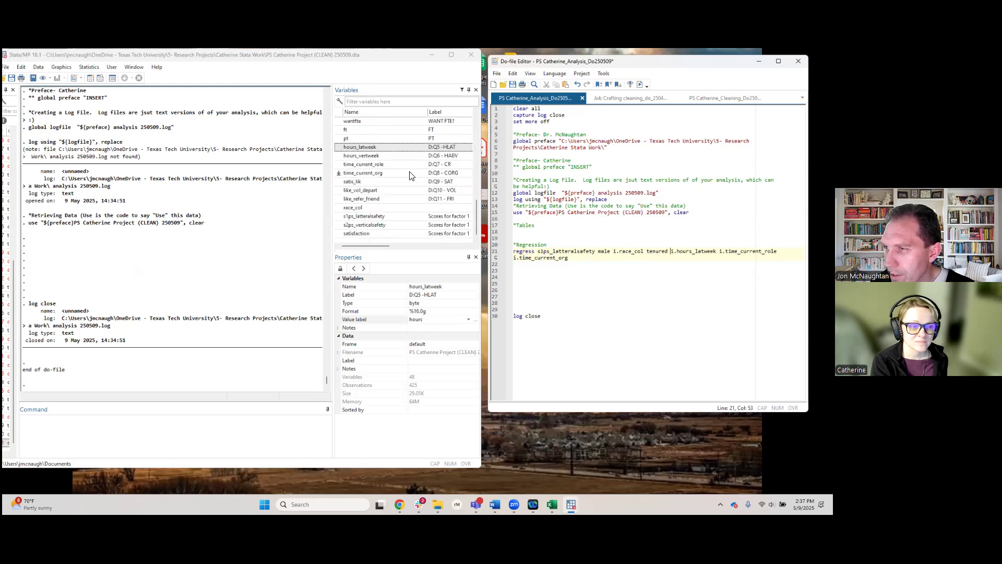
pyautogui.click(572, 258)
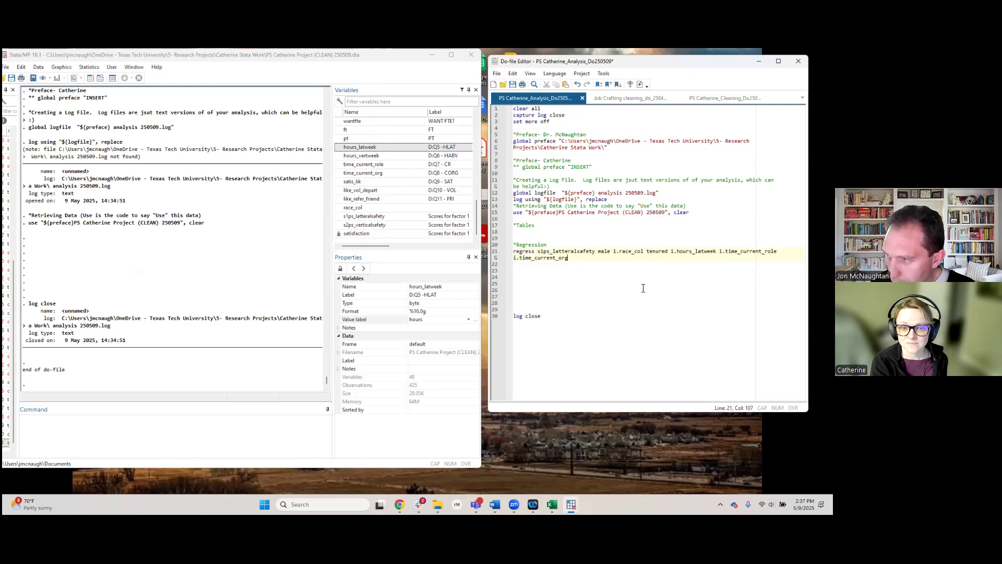
pyautogui.click(495, 259)
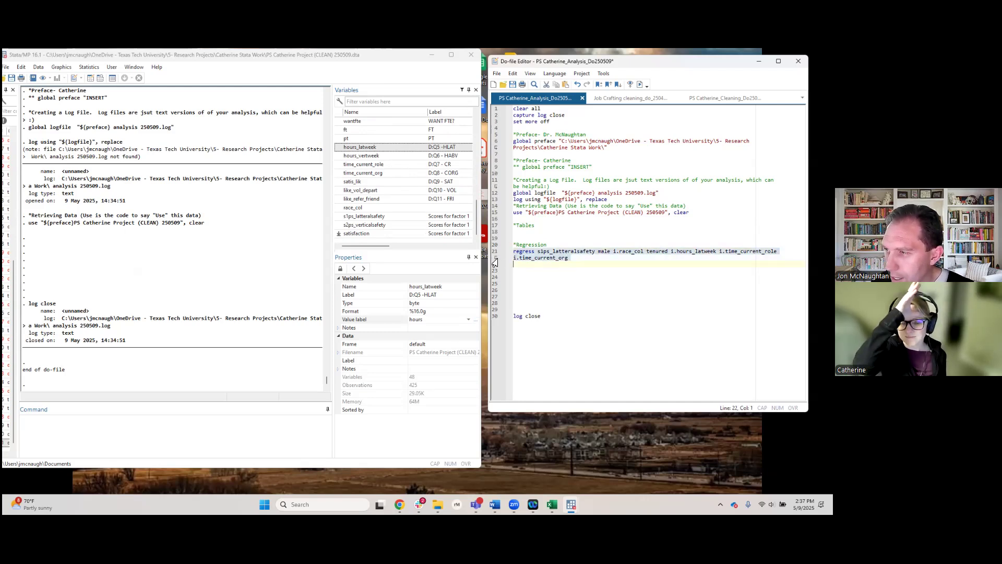
pyautogui.hotkey('ctrl', 'd')
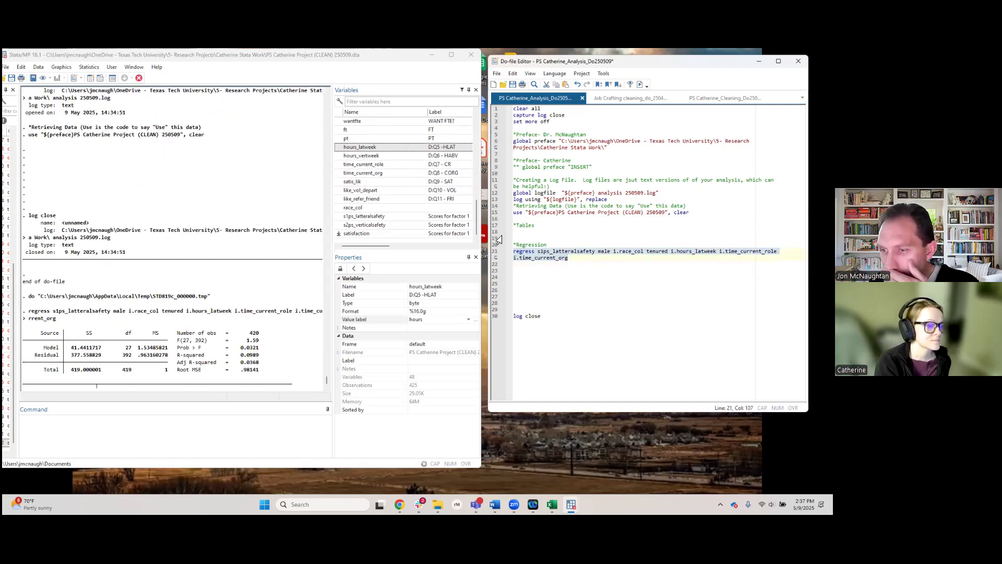
pyautogui.scroll(3, 162, 274)
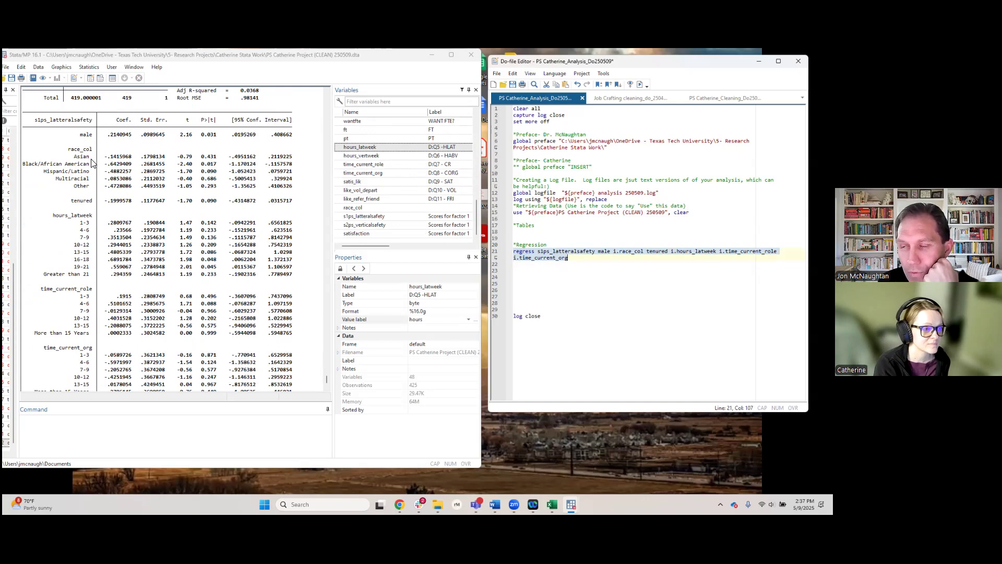
pyautogui.moveTo(83, 140); pyautogui.dragTo(176, 137)
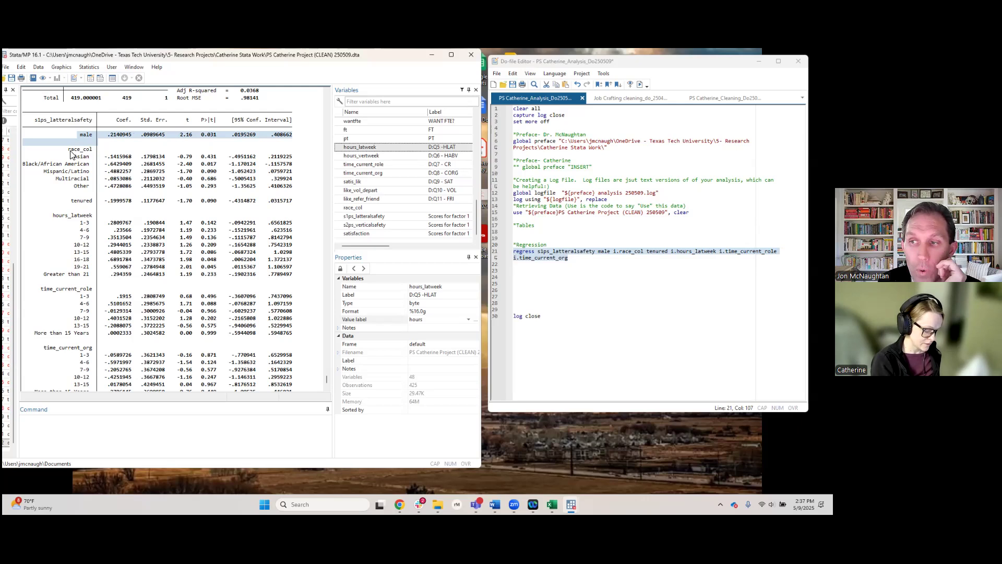
# Examine the coefficients and p-values for race_col, hours_latweek, time_current_role, time_current_org and male in the regression output
pyautogui.moveTo(70, 150); pyautogui.dragTo(94, 154)
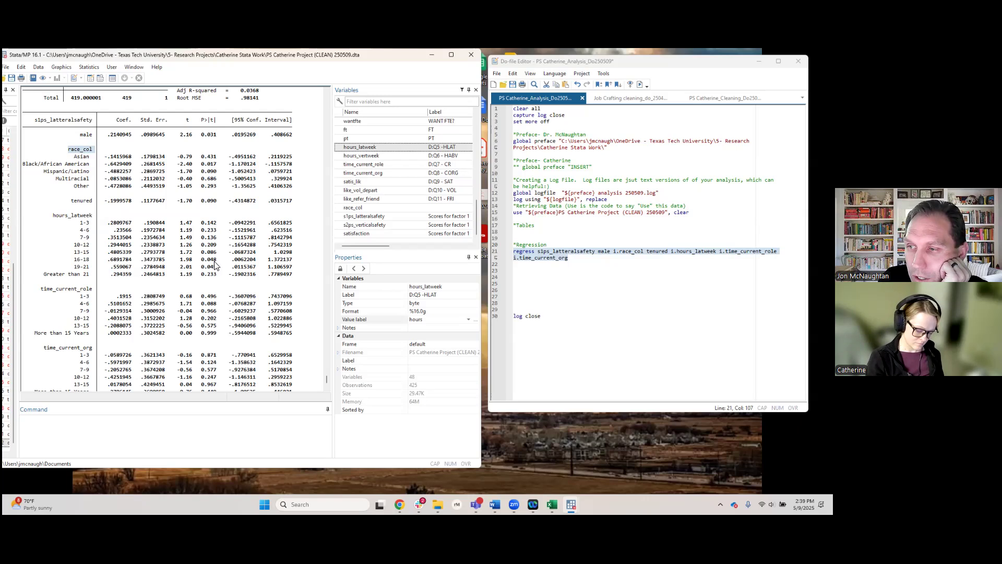
pyautogui.moveTo(62, 260); pyautogui.dragTo(298, 272)
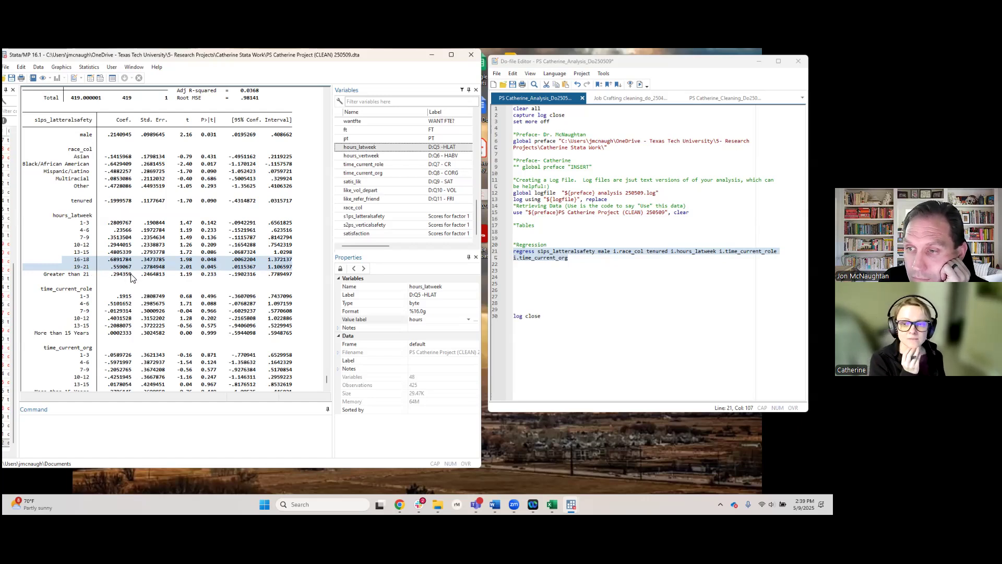
pyautogui.moveTo(66, 296); pyautogui.dragTo(223, 313)
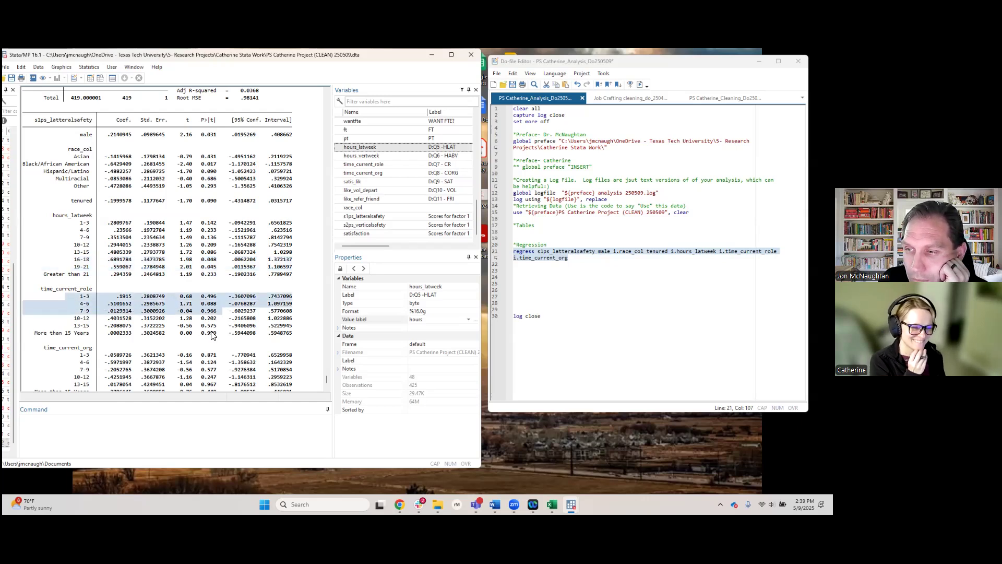
pyautogui.scroll(-1, 220, 294)
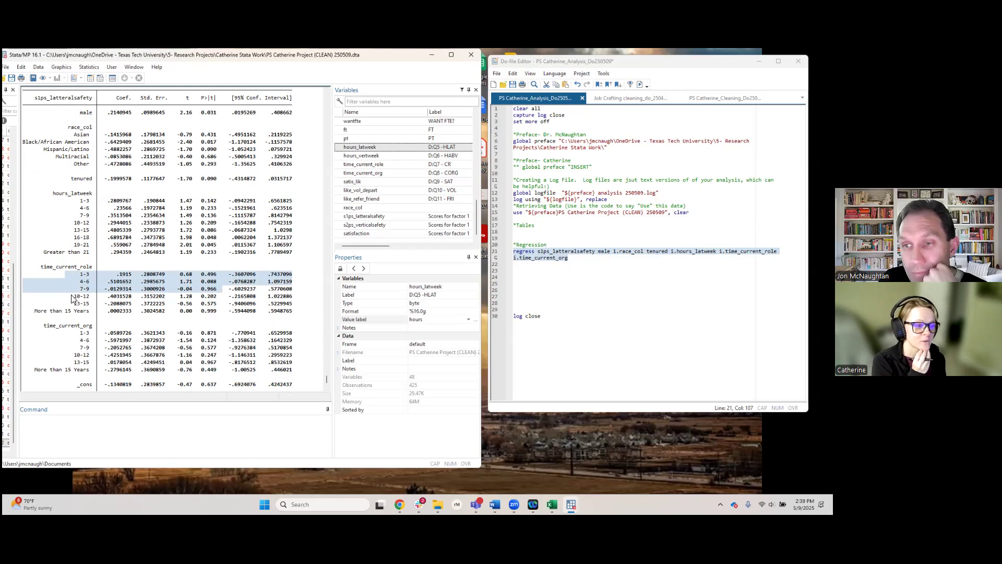
pyautogui.scroll(-1, 207, 339)
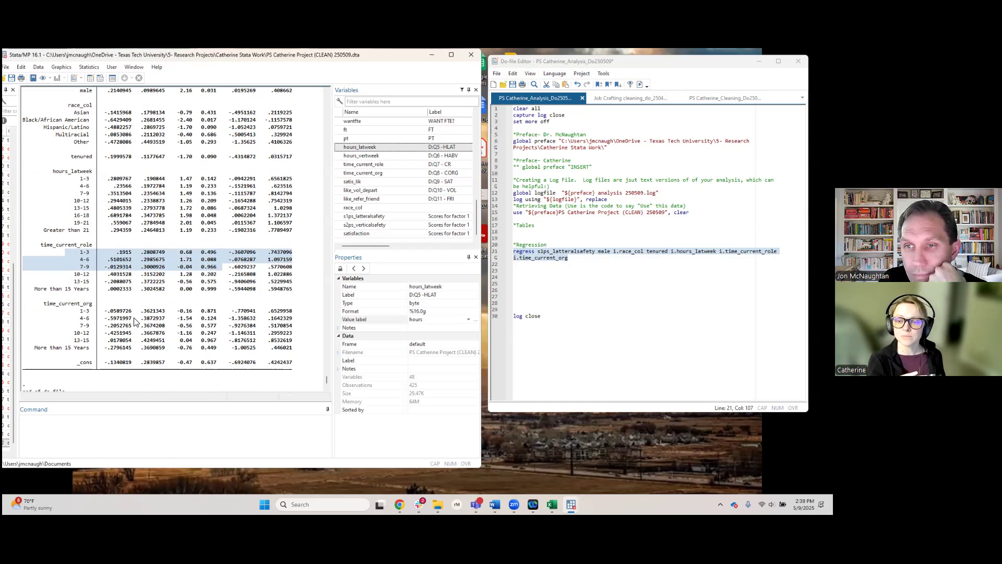
pyautogui.scroll(3, 167, 312)
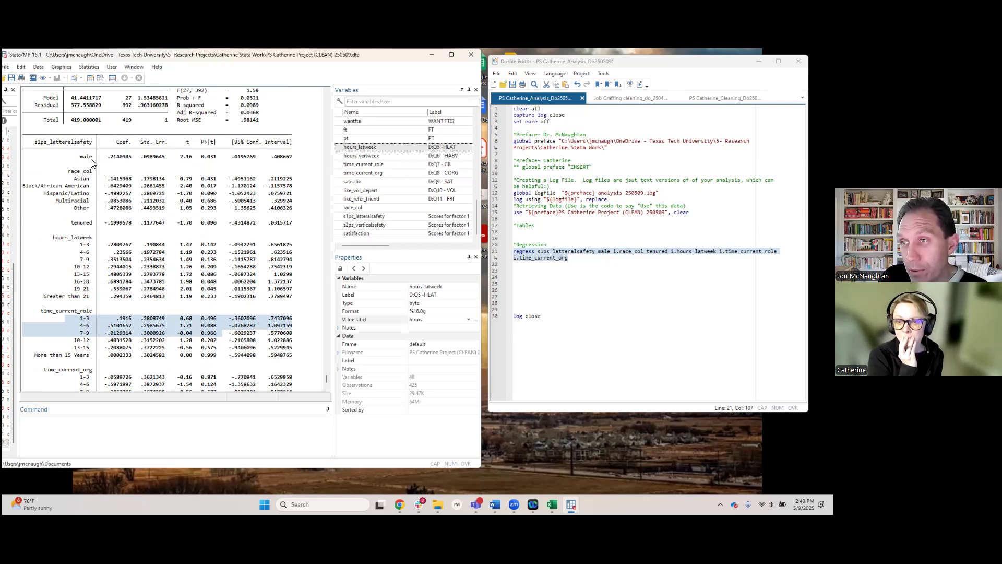
pyautogui.moveTo(97, 157); pyautogui.dragTo(210, 164)
pyautogui.moveTo(78, 157); pyautogui.dragTo(287, 166)
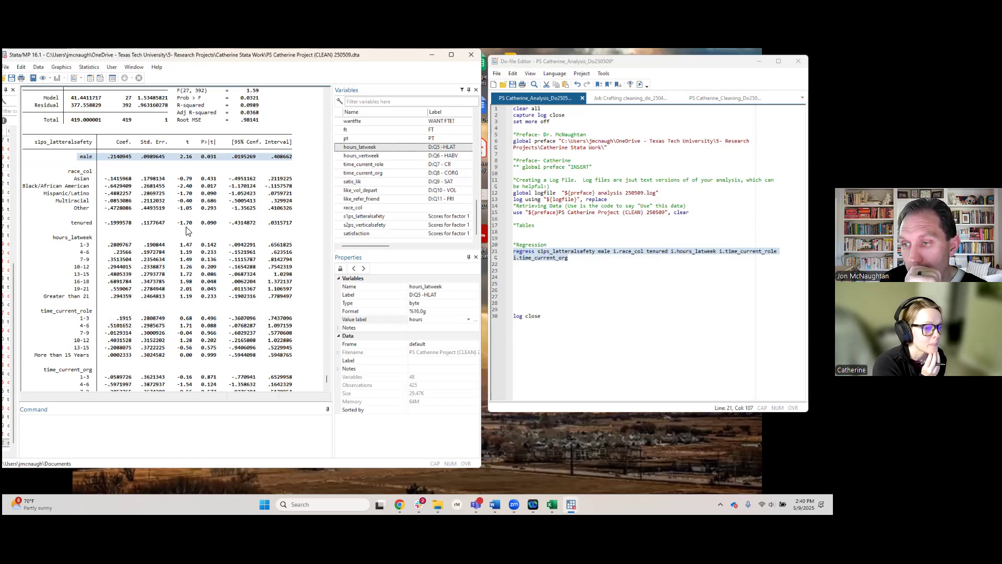
pyautogui.scroll(-4, 187, 230)
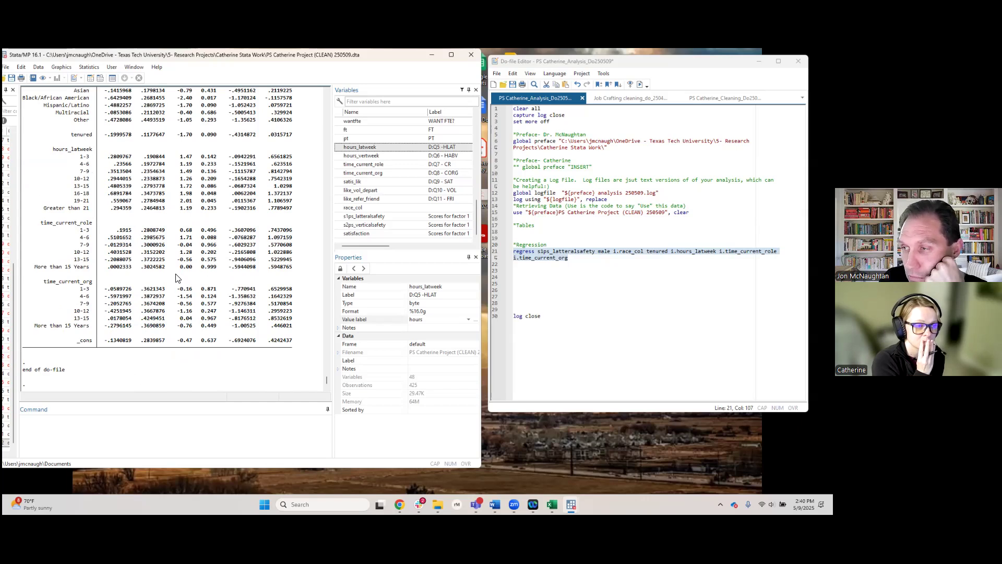
pyautogui.scroll(3, 177, 223)
pyautogui.scroll(2, 177, 223)
pyautogui.scroll(-2, 217, 232)
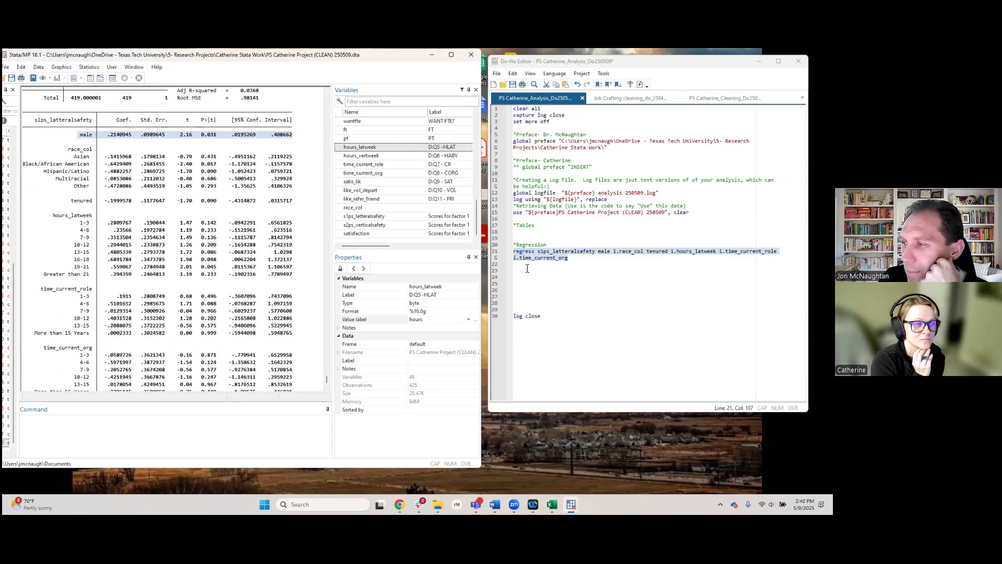
# Copy the whole regress command and insert the comment line "**Lateral Safety" directly above it
pyautogui.click(496, 254)
pyautogui.hotkey('ctrl', 'c')
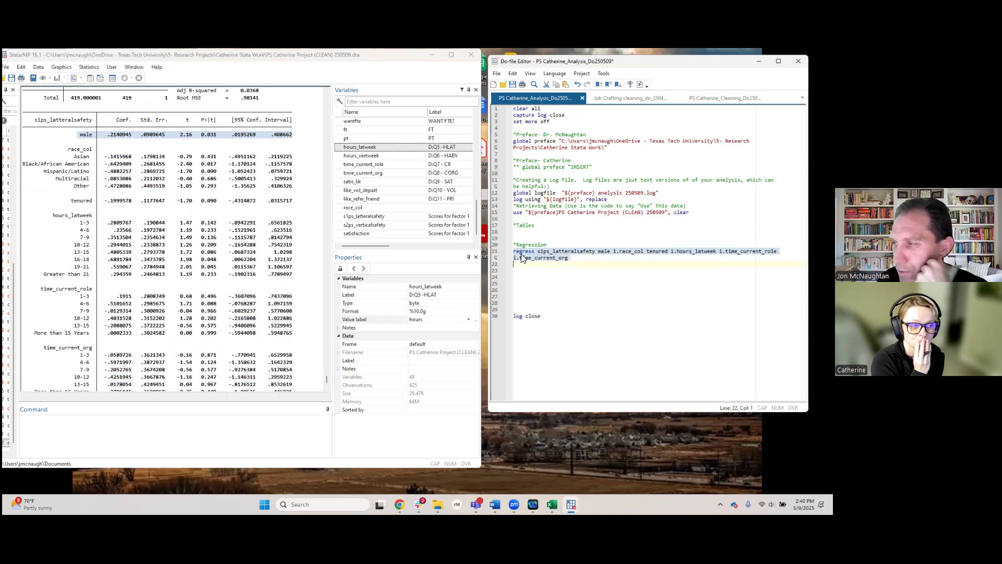
pyautogui.click(557, 264)
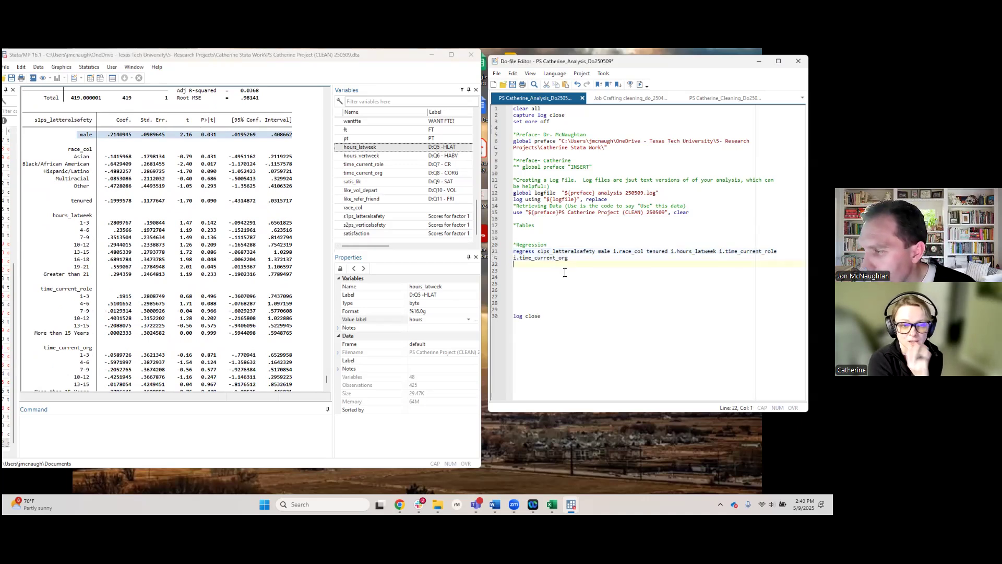
pyautogui.press('Return')
pyautogui.press('Up')
pyautogui.press('Up')
pyautogui.press('Up')
pyautogui.press('End')
pyautogui.press('Return')
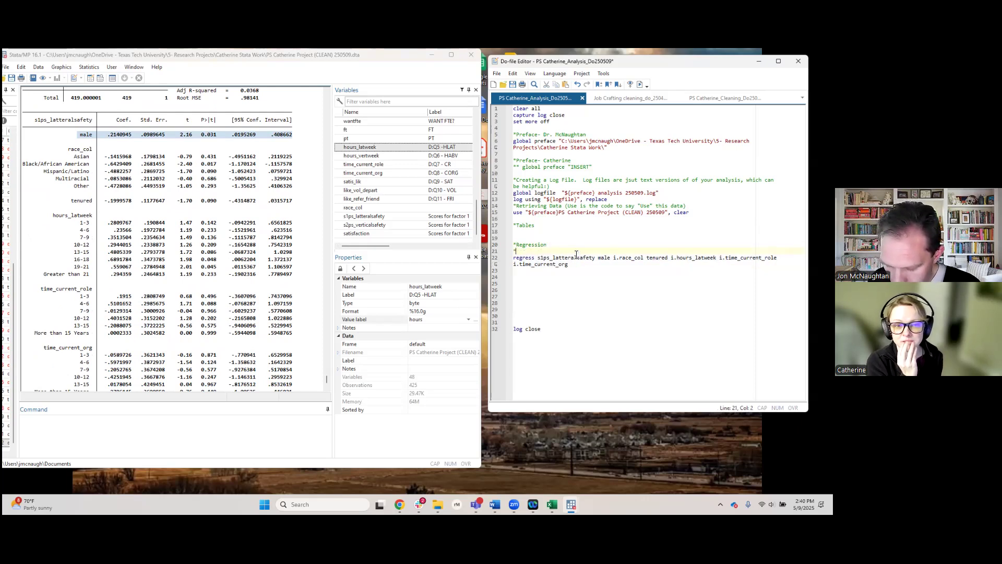
pyautogui.write('**Lateral Safety')
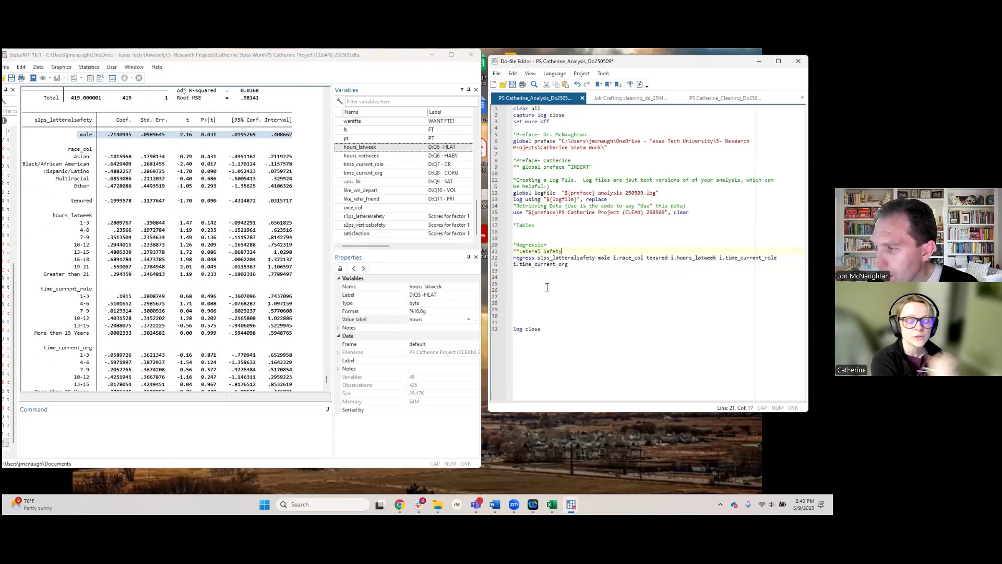
# Add the comment "** Vertical Safety" below the lateral model and paste the copied regress command under it
pyautogui.click(526, 274)
pyautogui.press('Return')
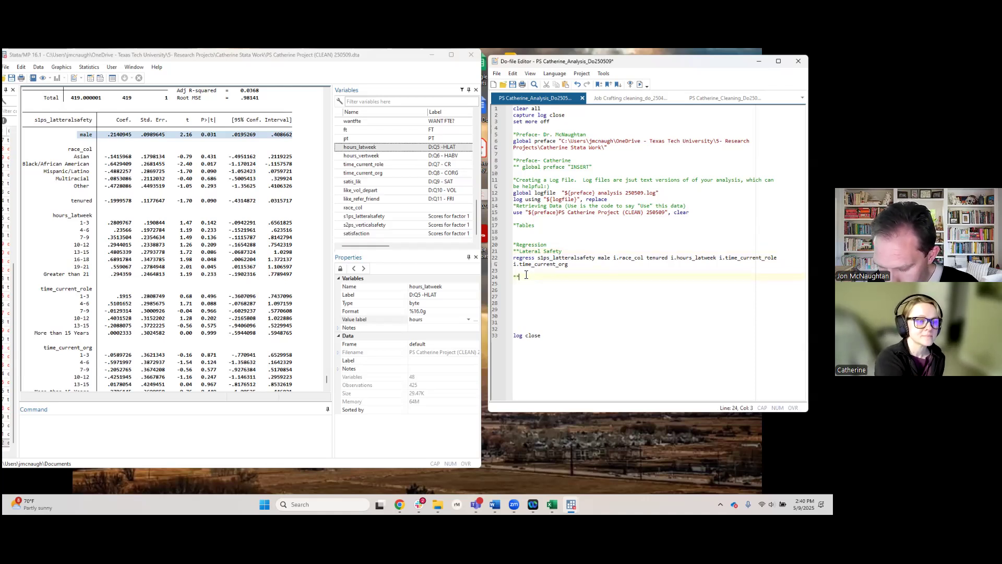
pyautogui.write('** Vertical Sa')
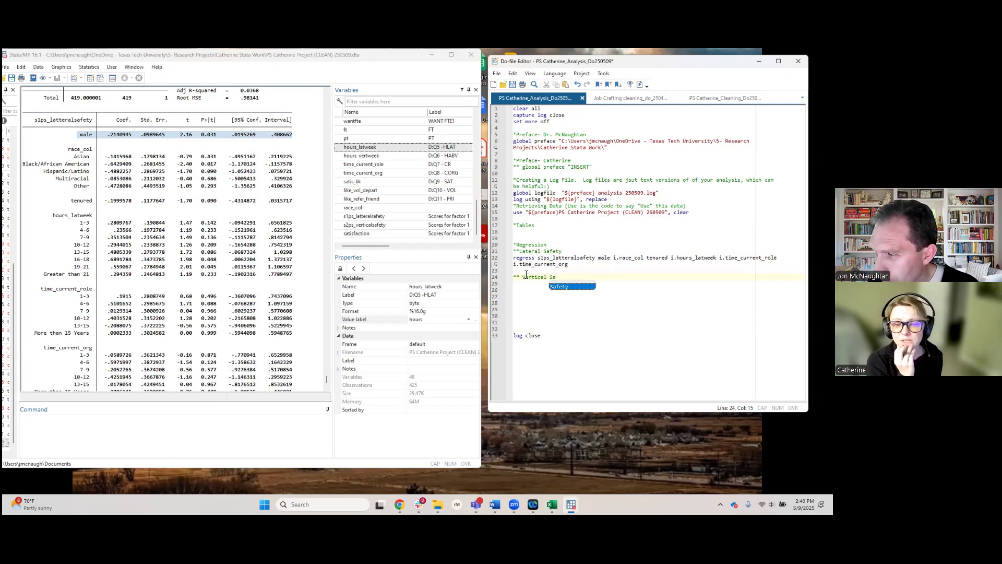
pyautogui.press('Return')
pyautogui.press('Return')
pyautogui.hotkey('ctrl', 'v')
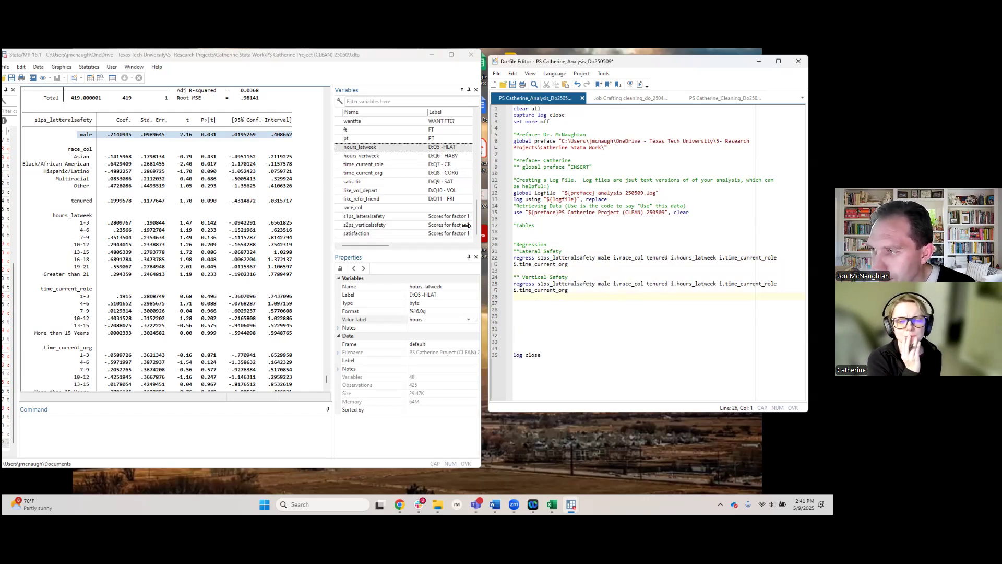
# Replace the outcome variable in the Vertical Safety regress command with s2ps_verticalsafety, taken from the variable list
pyautogui.doubleClick(376, 229)
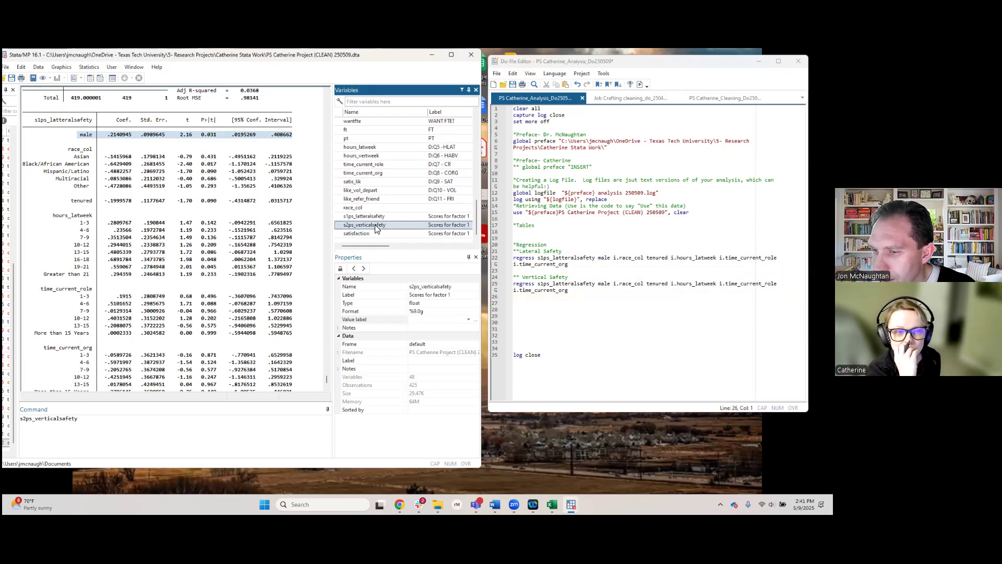
pyautogui.doubleClick(46, 421)
pyautogui.hotkey('ctrl', 'c')
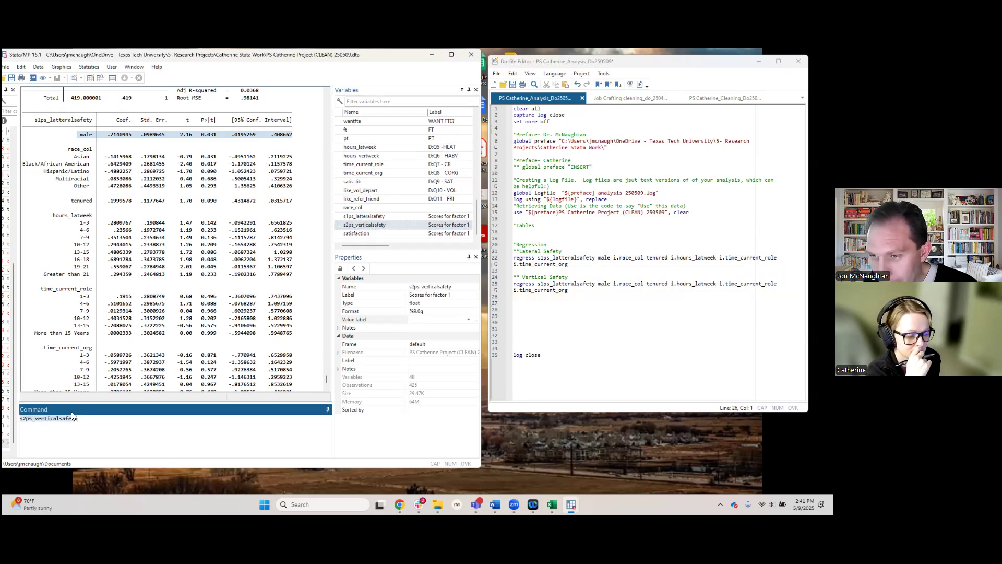
pyautogui.click(569, 279)
pyautogui.doubleClick(571, 284)
pyautogui.hotkey('ctrl', 'v')
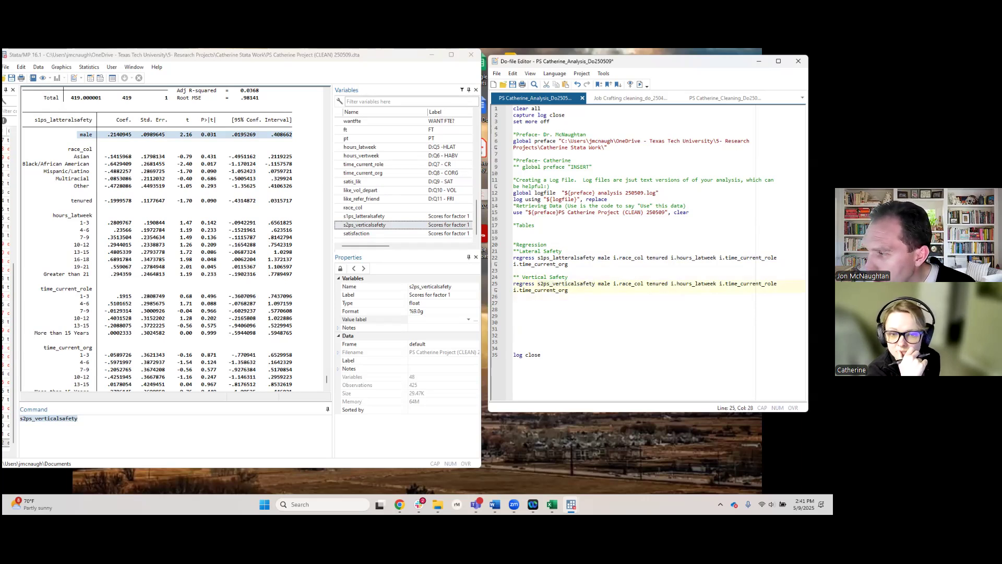
# Change the hours predictor in the Vertical Safety regress command to i.hours_vertweek
pyautogui.press('BackSpace')
pyautogui.press('BackSpace')
pyautogui.press('BackSpace')
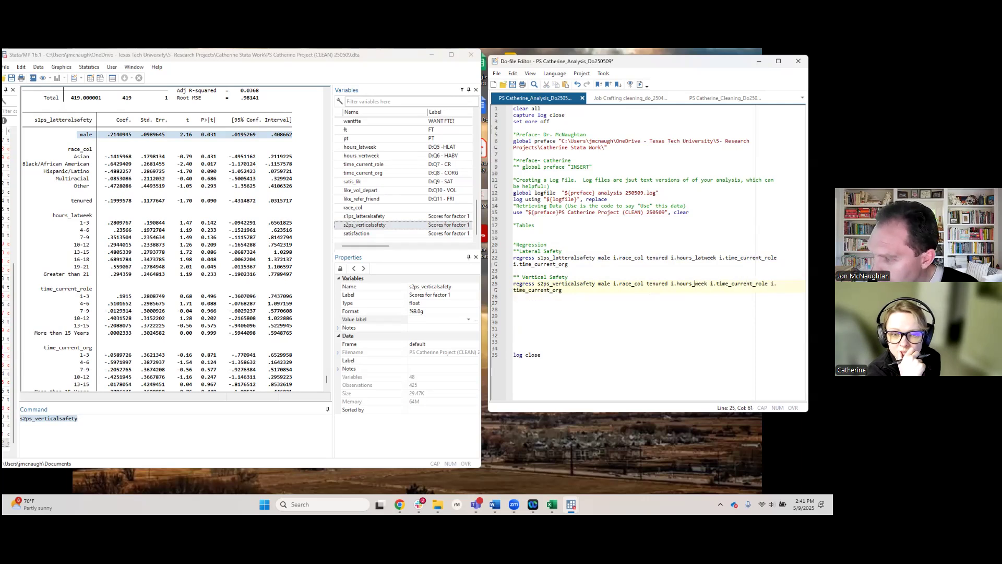
pyautogui.write('vert')
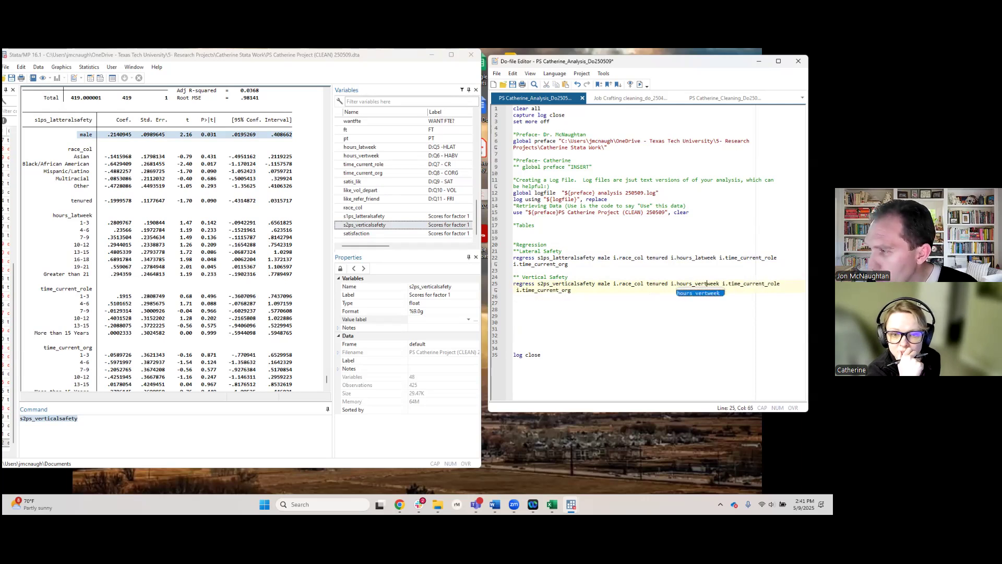
pyautogui.click(632, 309)
pyautogui.click(704, 283)
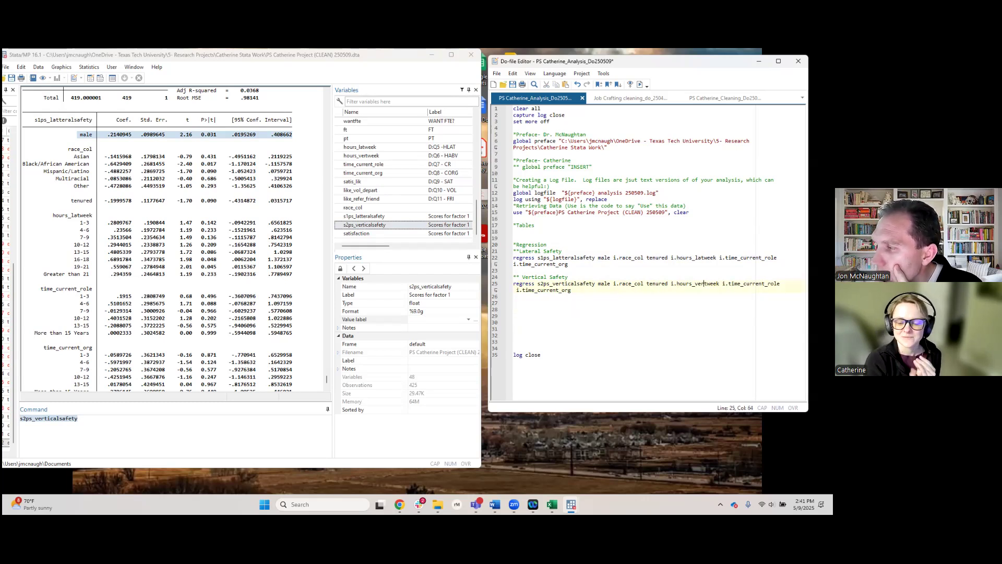
# Try adding enroll as a predictor after i.time_current_org in the Vertical Safety regress command
pyautogui.click(596, 286)
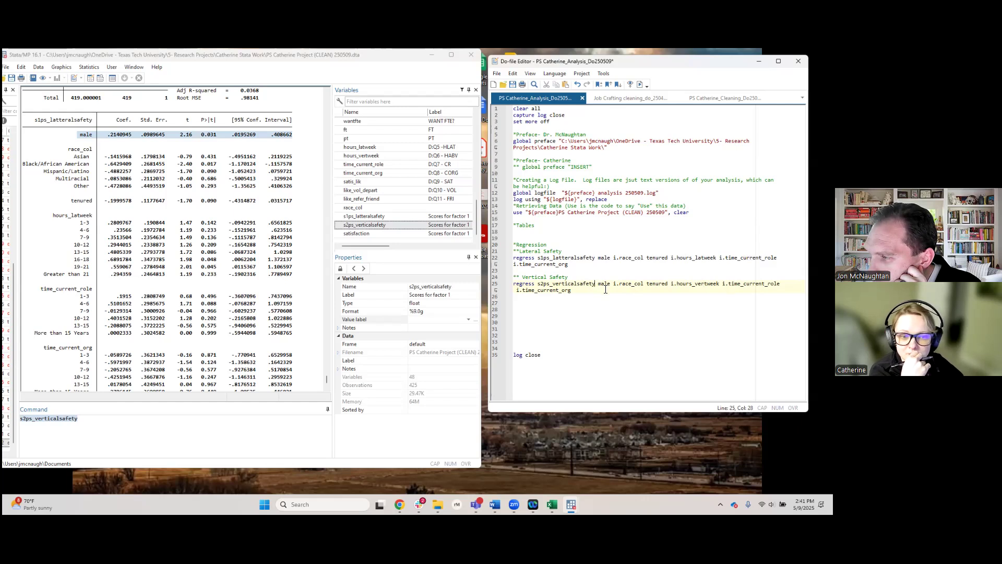
pyautogui.click(612, 286)
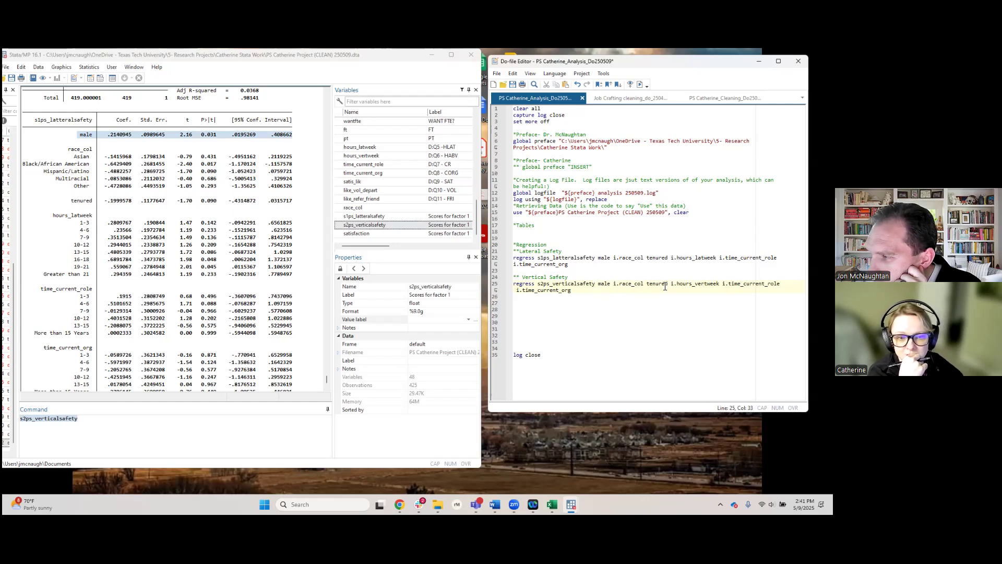
pyautogui.click(583, 291)
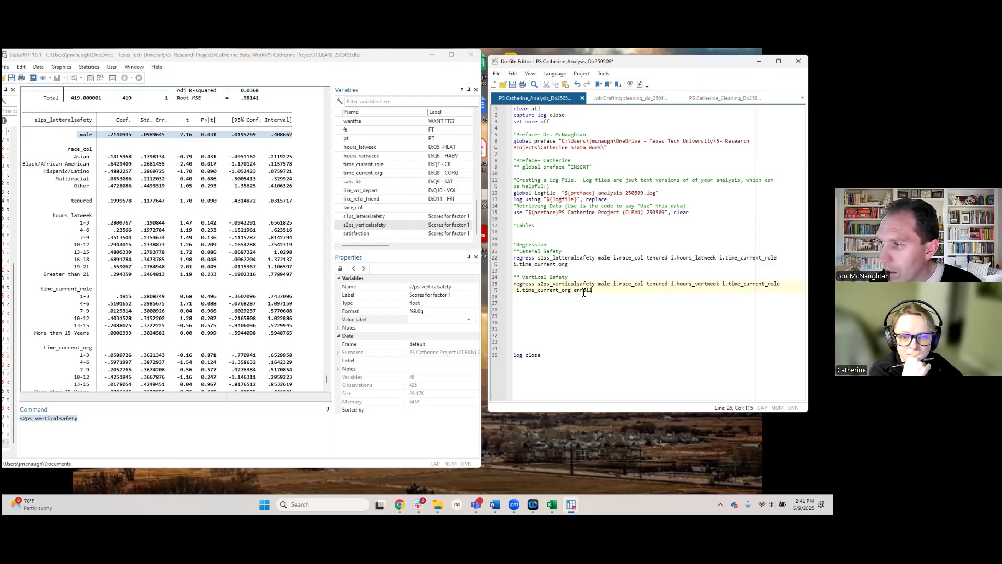
# Search the dataset's variable list for an enrollment variable, leaving the variable filter cleared
pyautogui.scroll(10, 369, 167)
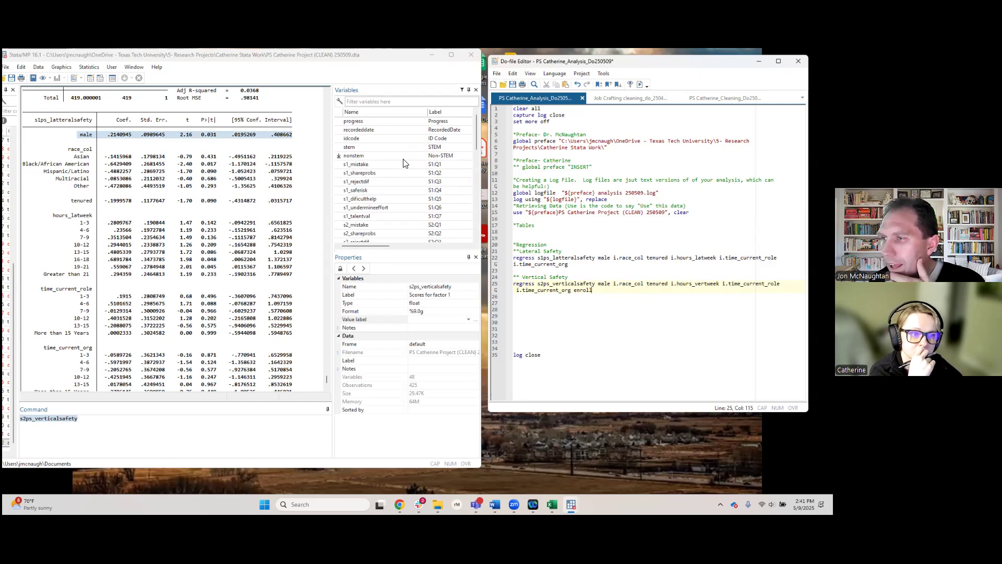
pyautogui.click(473, 166)
pyautogui.scroll(-10, 472, 166)
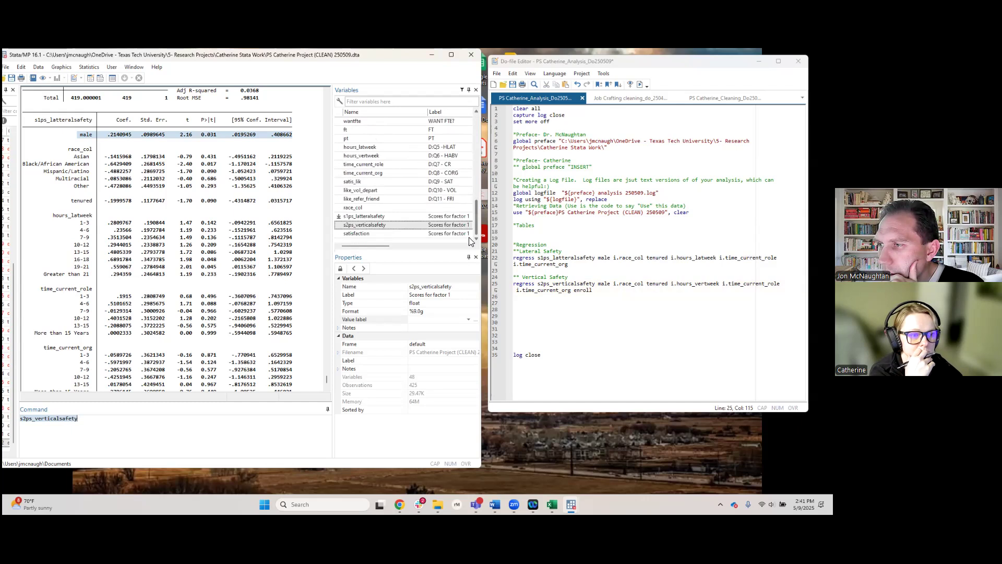
pyautogui.scroll(5, 399, 155)
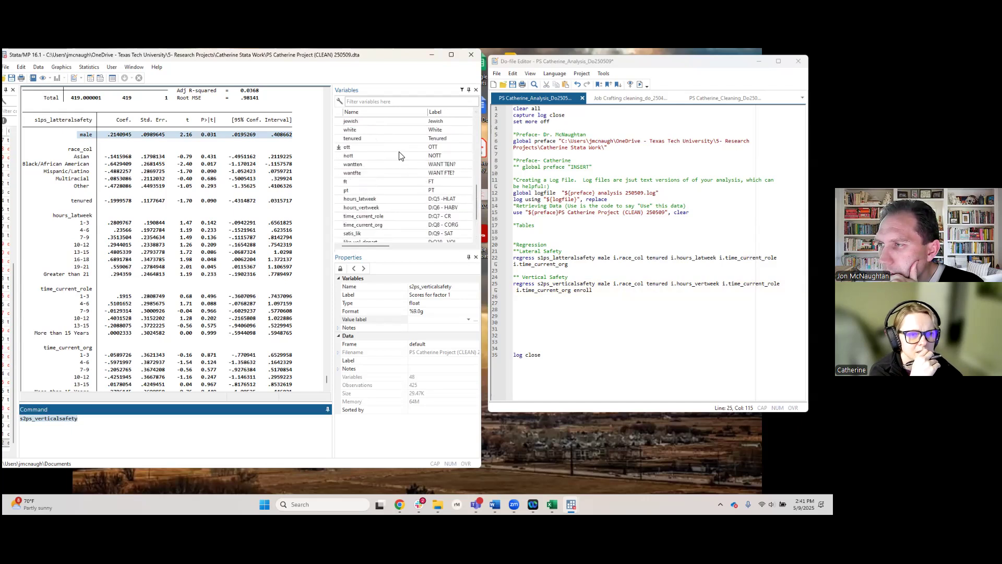
pyautogui.moveTo(478, 183); pyautogui.dragTo(481, 101)
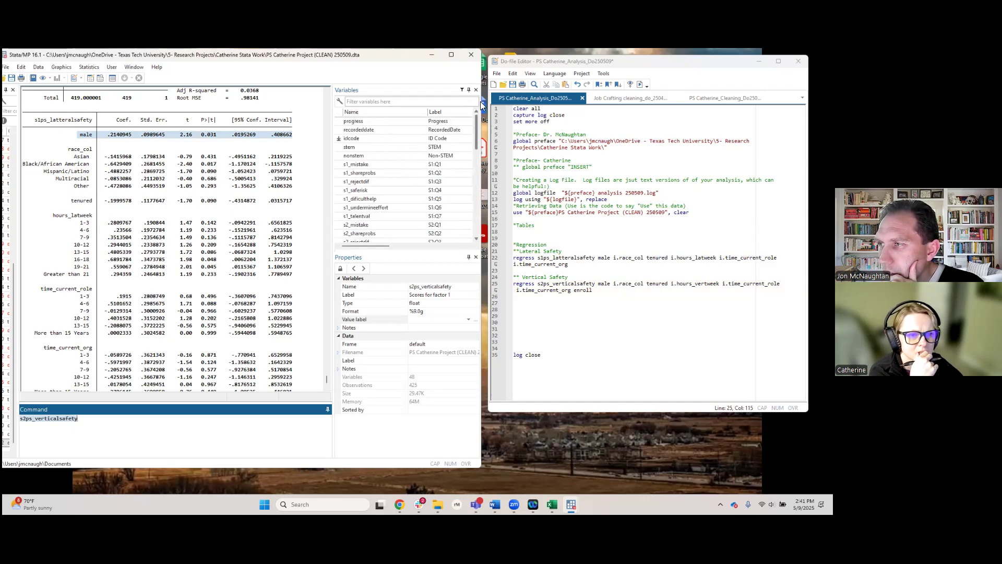
pyautogui.click(368, 102)
pyautogui.write('e')
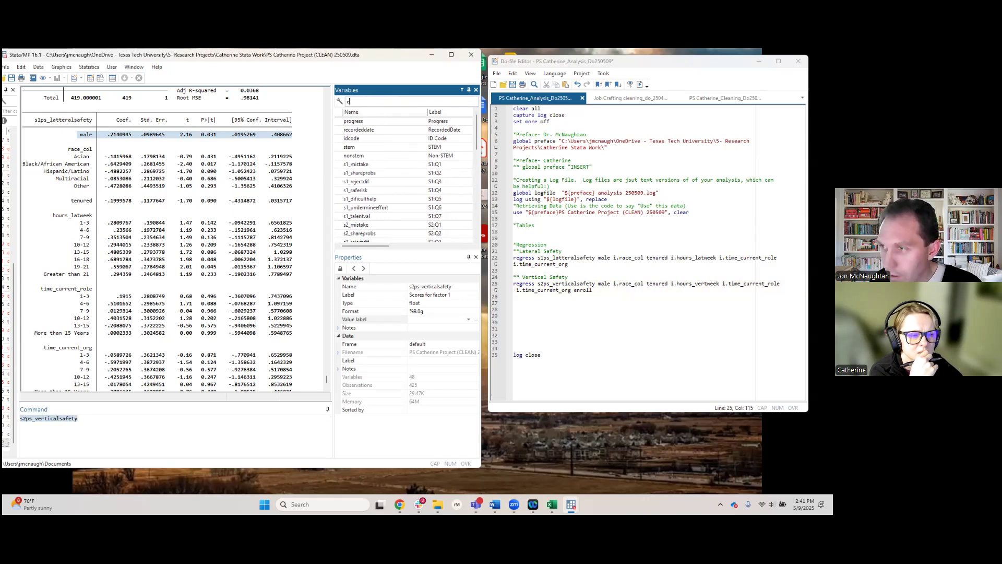
pyautogui.write('n')
pyautogui.press('BackSpace')
pyautogui.press('BackSpace')
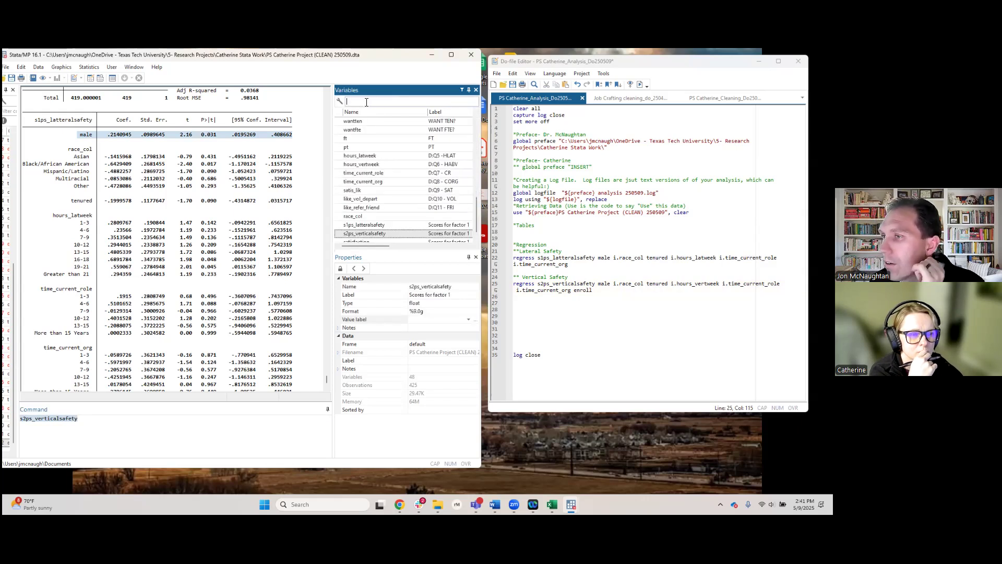
# Remove enroll from the end of the Vertical Safety regress command
pyautogui.click(543, 304)
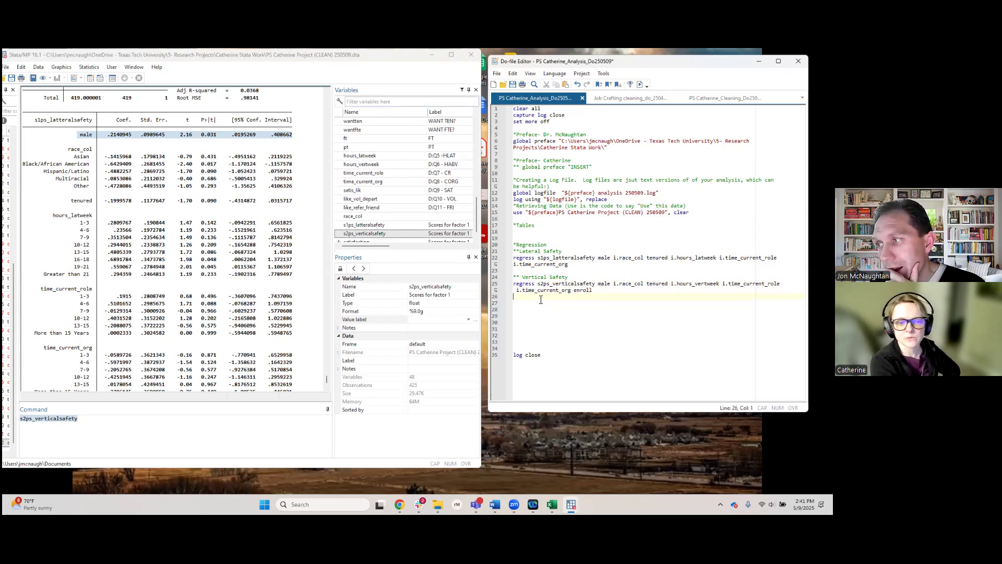
pyautogui.click(581, 290)
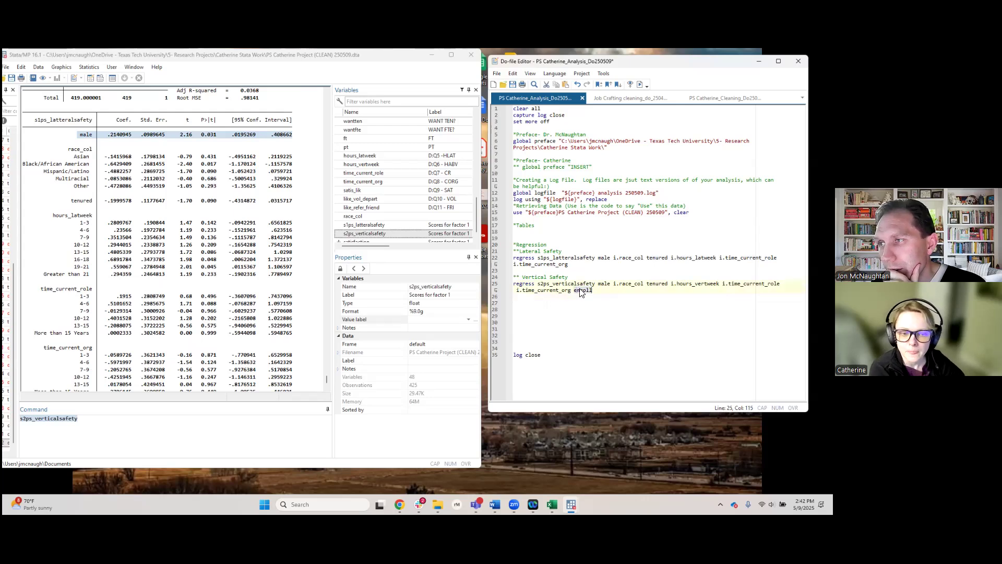
pyautogui.press('BackSpace')
pyautogui.press('BackSpace')
pyautogui.press('BackSpace')
pyautogui.press('BackSpace')
pyautogui.press('BackSpace')
pyautogui.press('BackSpace')
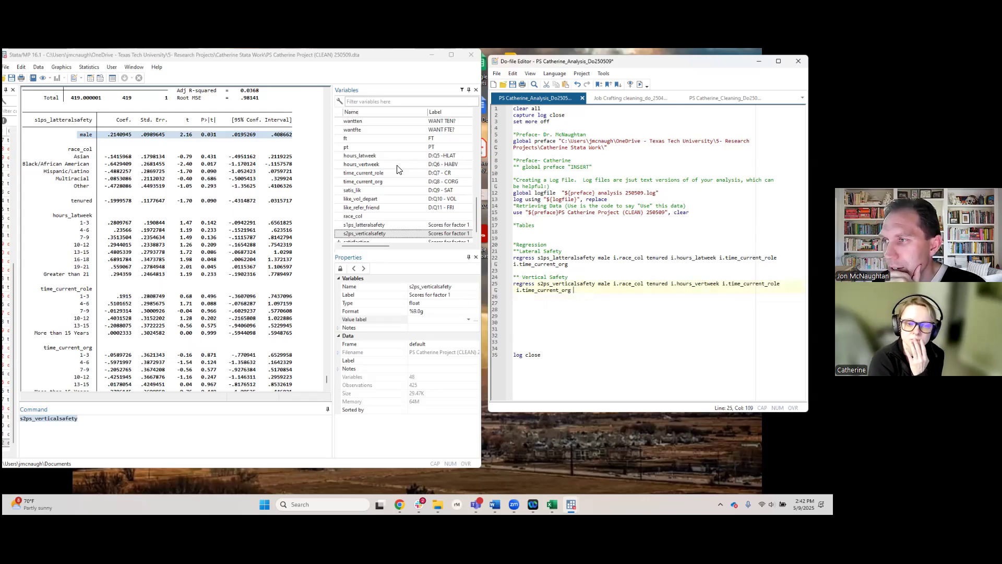
pyautogui.scroll(8, 405, 138)
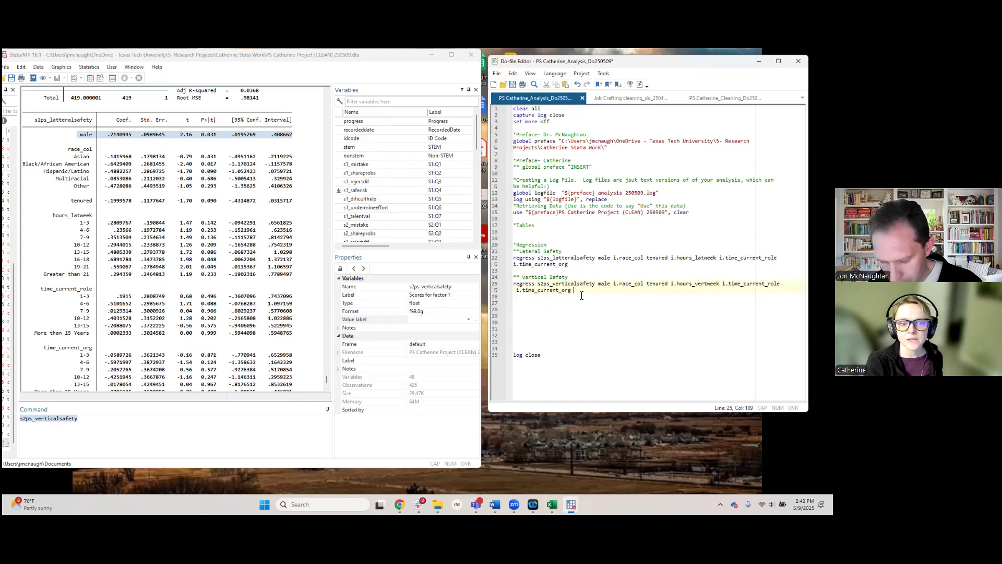
# Run the Vertical Safety regress command with i.time_current_org as its last predictor
pyautogui.write('s')
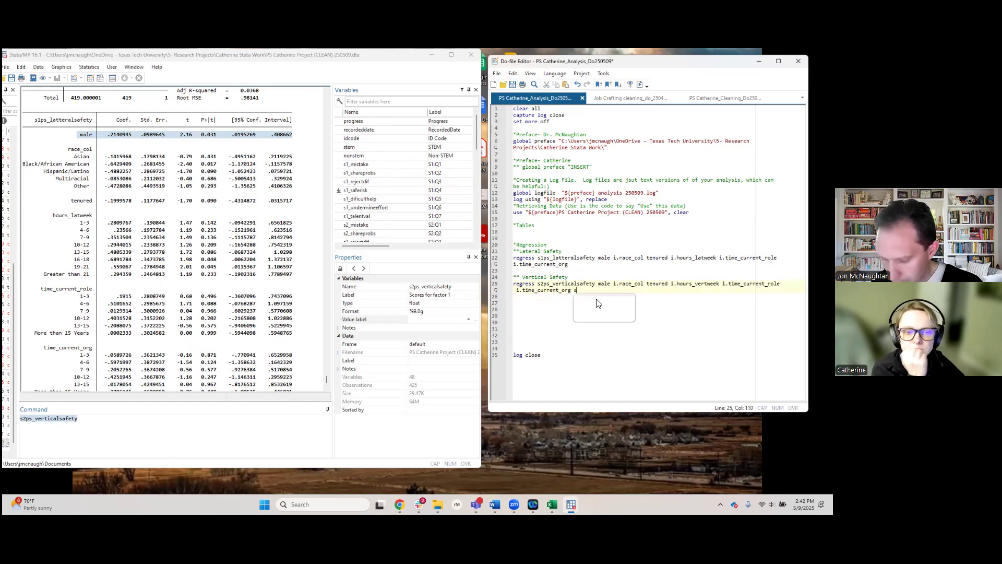
pyautogui.click(652, 336)
pyautogui.click(581, 294)
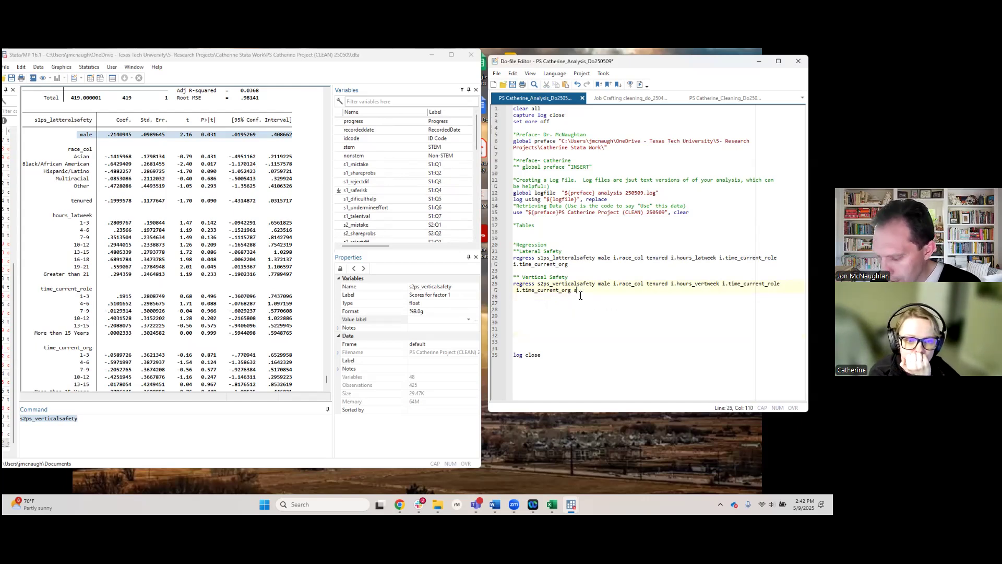
pyautogui.click(492, 289)
pyautogui.hotkey('ctrl', 'd')
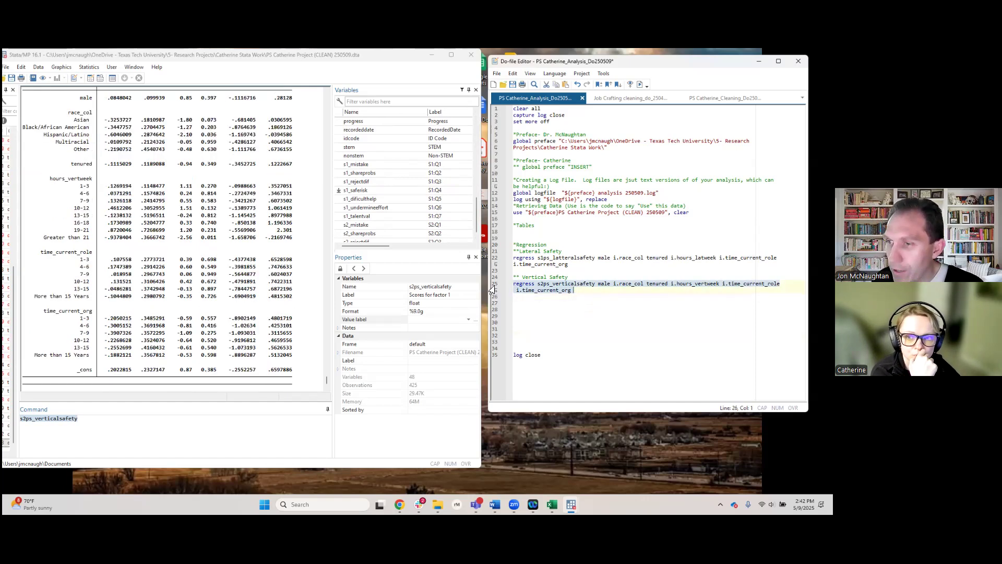
# Examine the Vertical Safety regression output, marking the Hispanic/Latino row and the Greater than 21 row of hours_vertweek
pyautogui.scroll(3, 175, 235)
pyautogui.scroll(3, 175, 235)
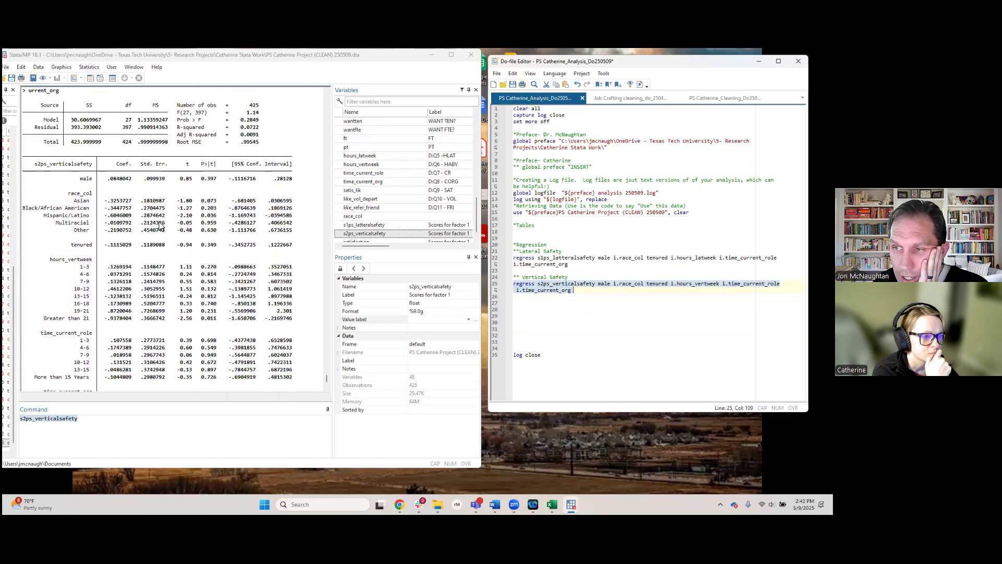
pyautogui.moveTo(165, 225); pyautogui.dragTo(233, 215)
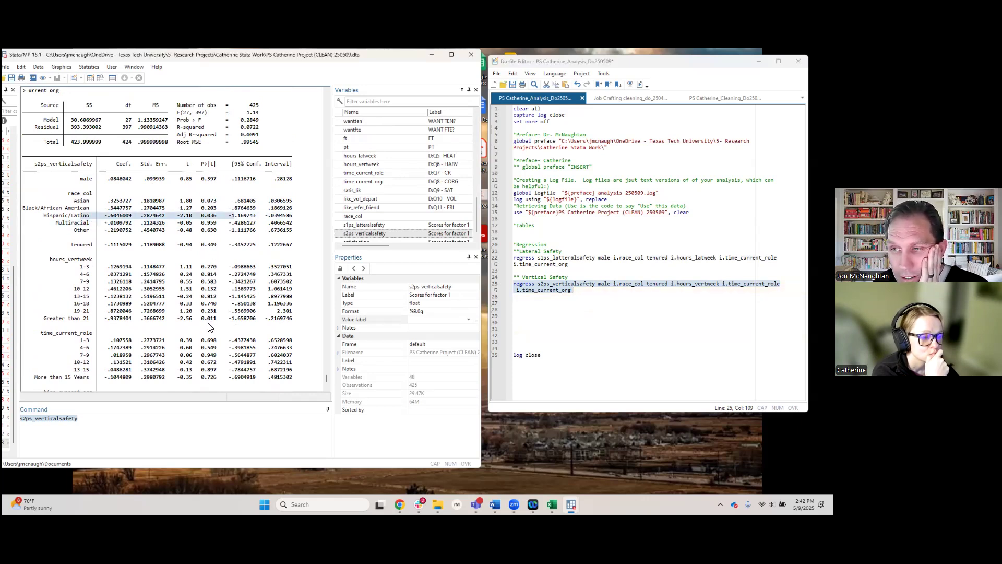
pyautogui.moveTo(90, 327); pyautogui.dragTo(238, 323)
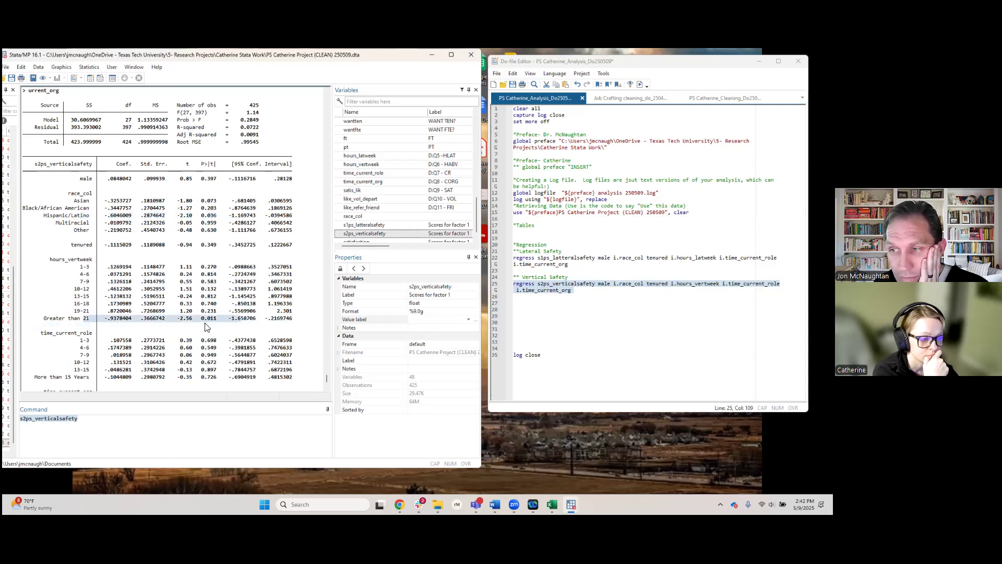
pyautogui.scroll(-2, 209, 326)
pyautogui.scroll(-1, 208, 326)
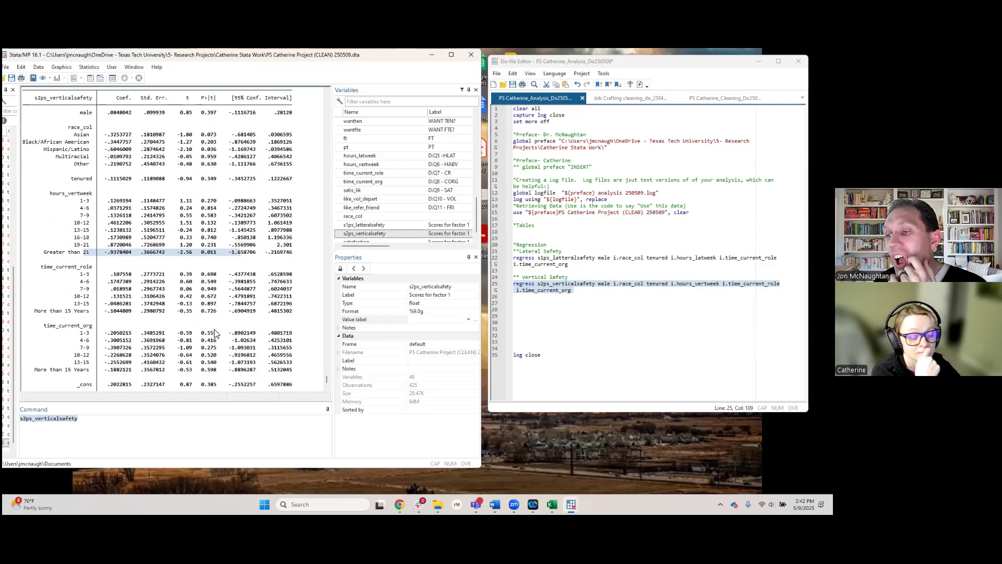
pyautogui.scroll(-2, 214, 330)
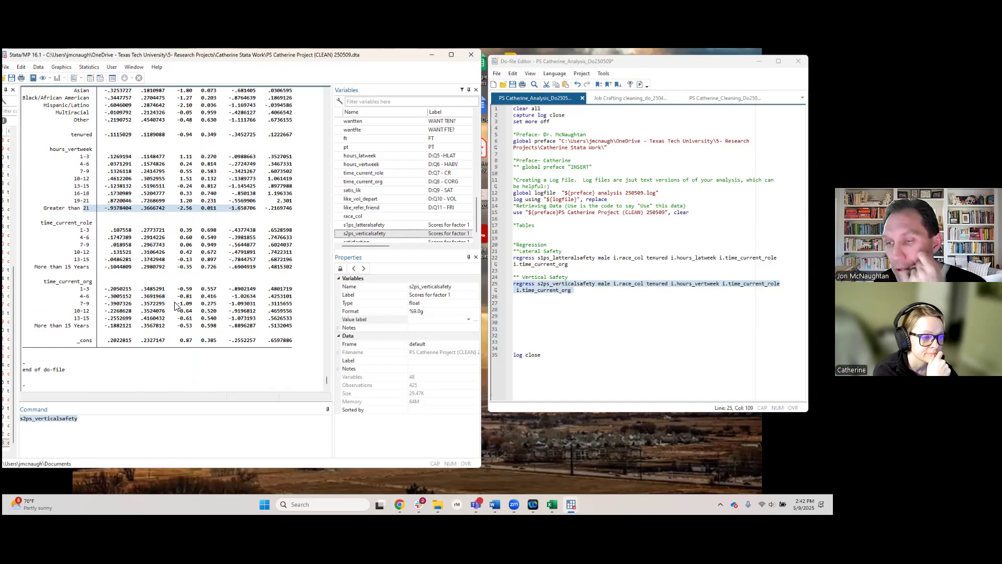
pyautogui.scroll(5, 160, 256)
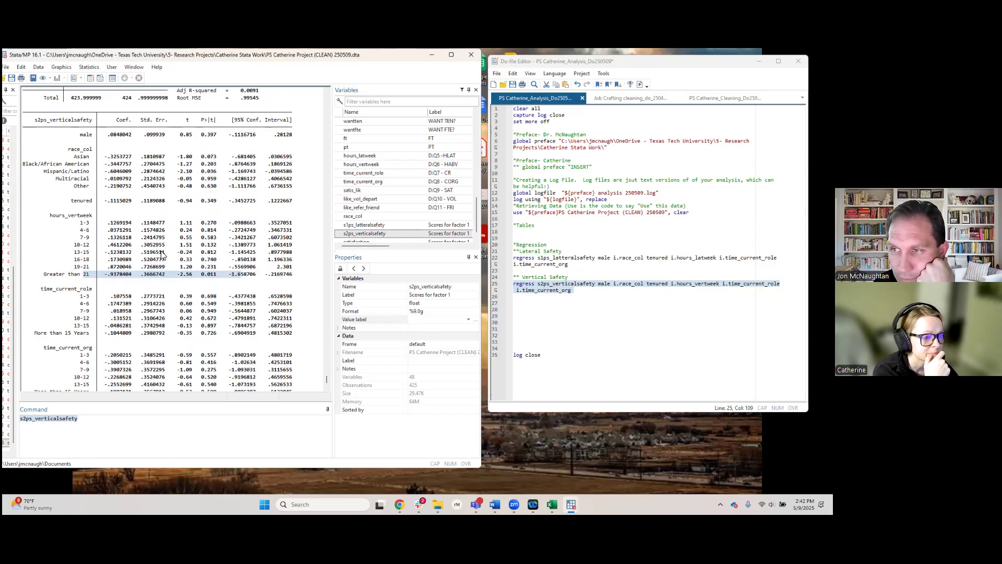
# Add stem as the last predictor of the Vertical Safety regress command and run that regression
pyautogui.click(585, 293)
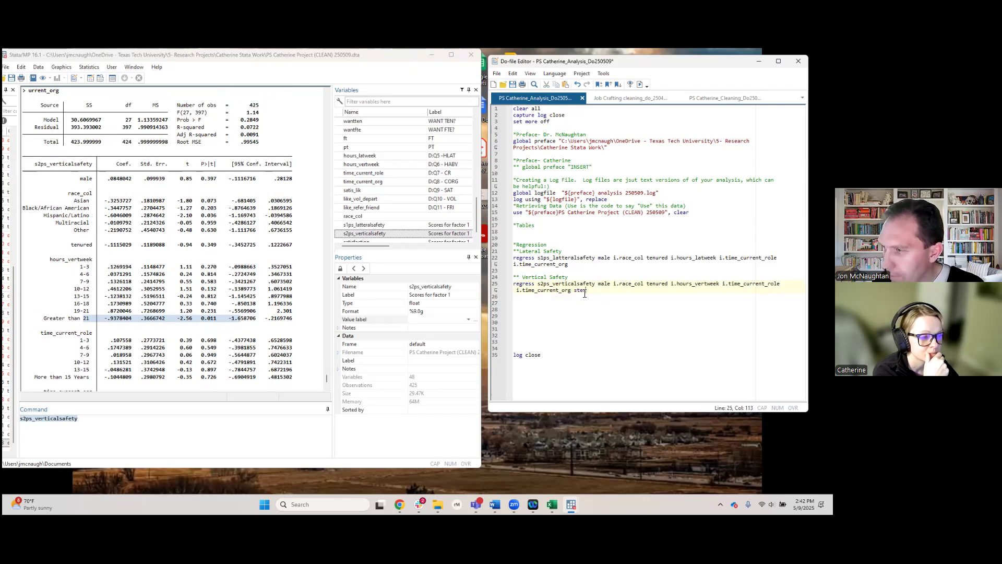
pyautogui.moveTo(493, 284); pyautogui.dragTo(496, 295)
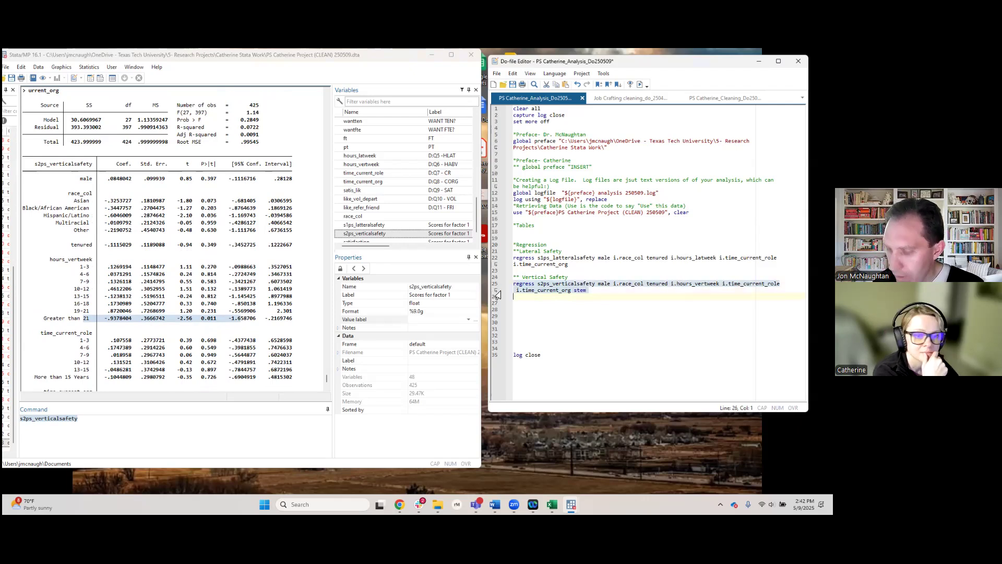
pyautogui.hotkey('ctrl', 'd')
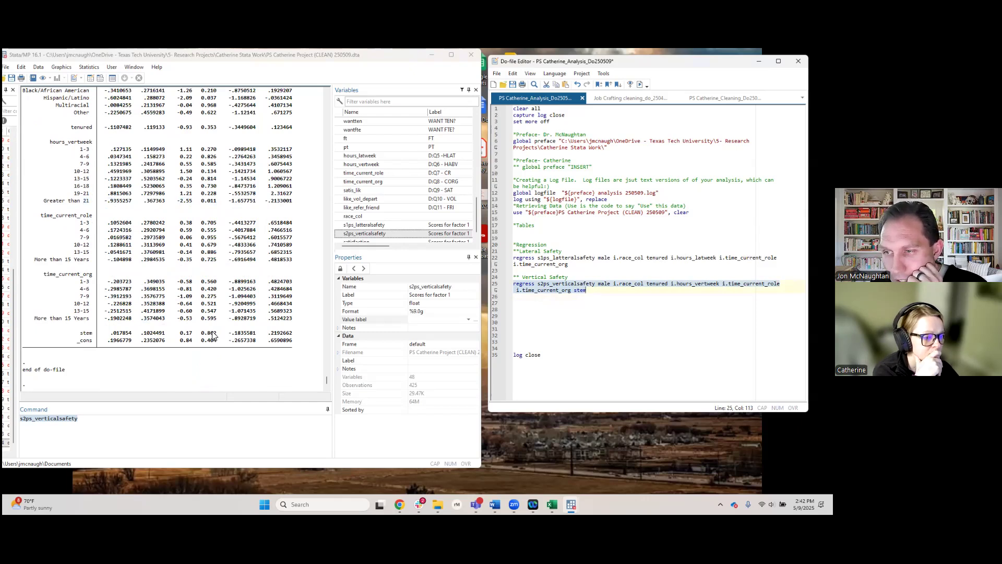
pyautogui.scroll(4, 213, 335)
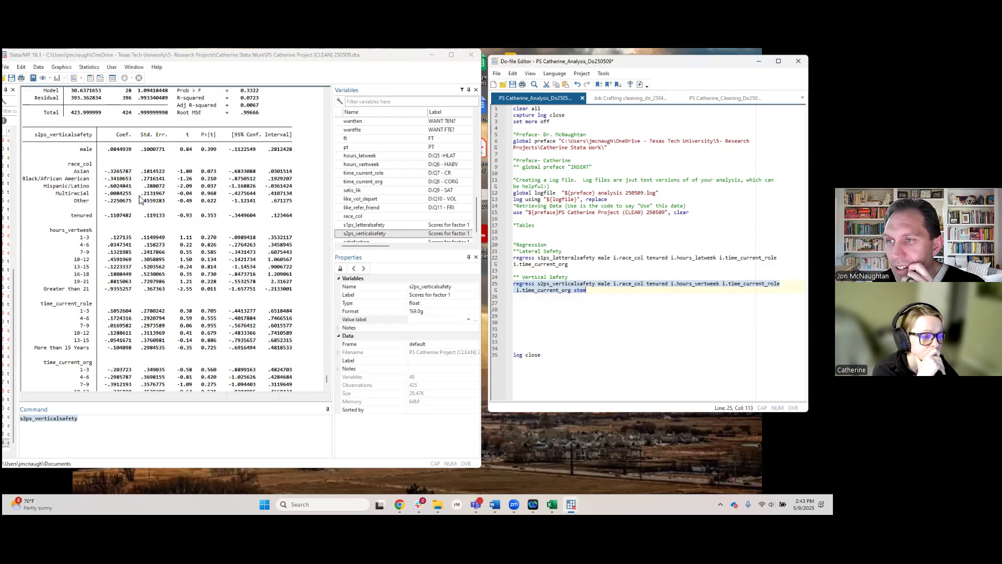
# Add stem as the last predictor of the Lateral Safety regress command and run the whole analysis do-file
pyautogui.click(581, 264)
pyautogui.write('s')
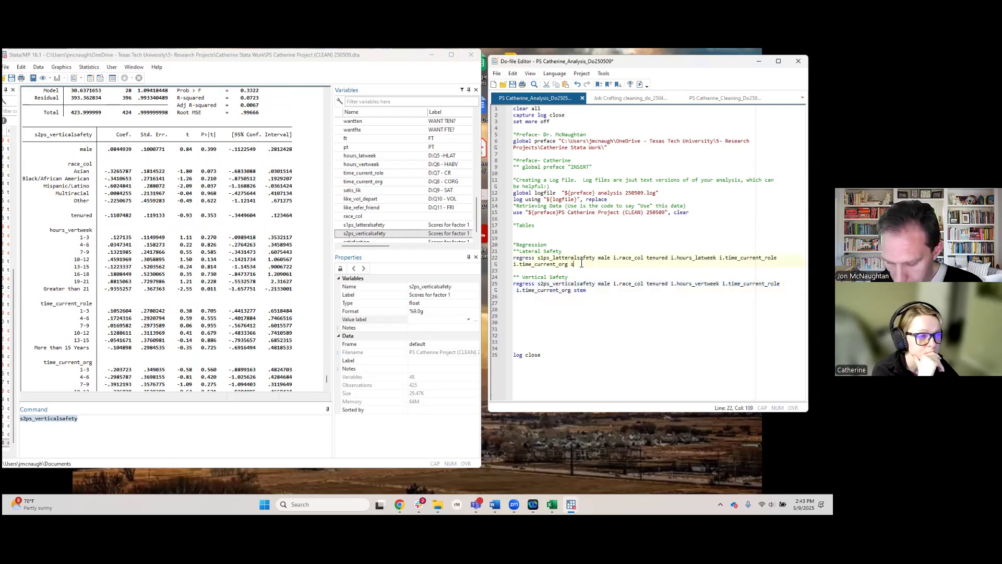
pyautogui.write('tem')
pyautogui.click(580, 315)
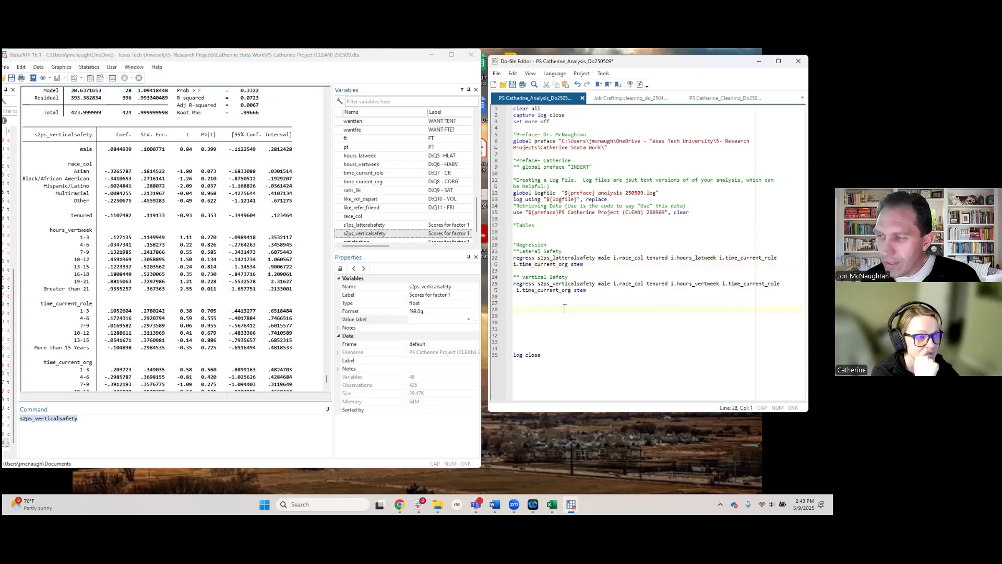
pyautogui.click(640, 85)
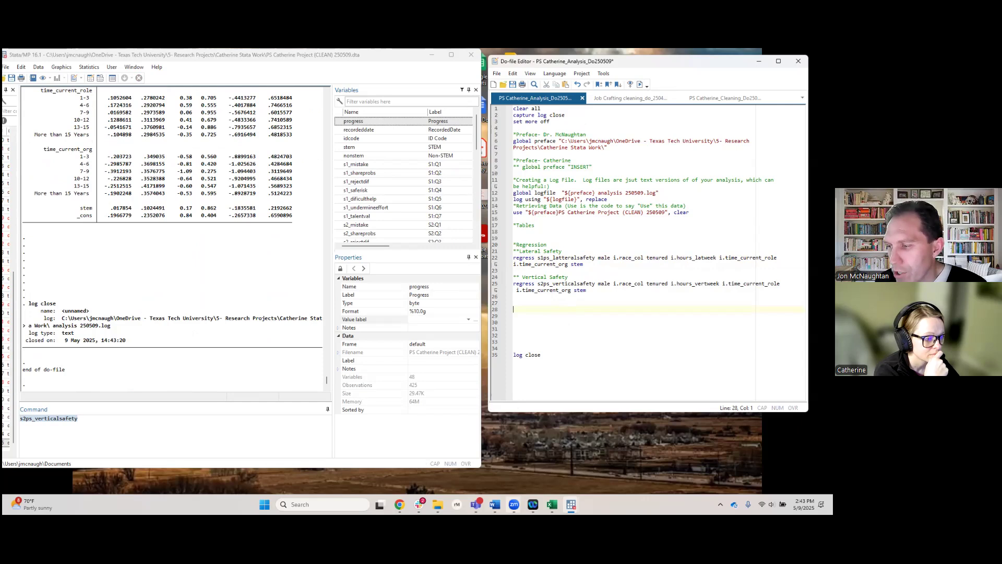
# Open the analysis 250509 log file from the project folder and examine its lateral and vertical safety regression tables
pyautogui.click(438, 504)
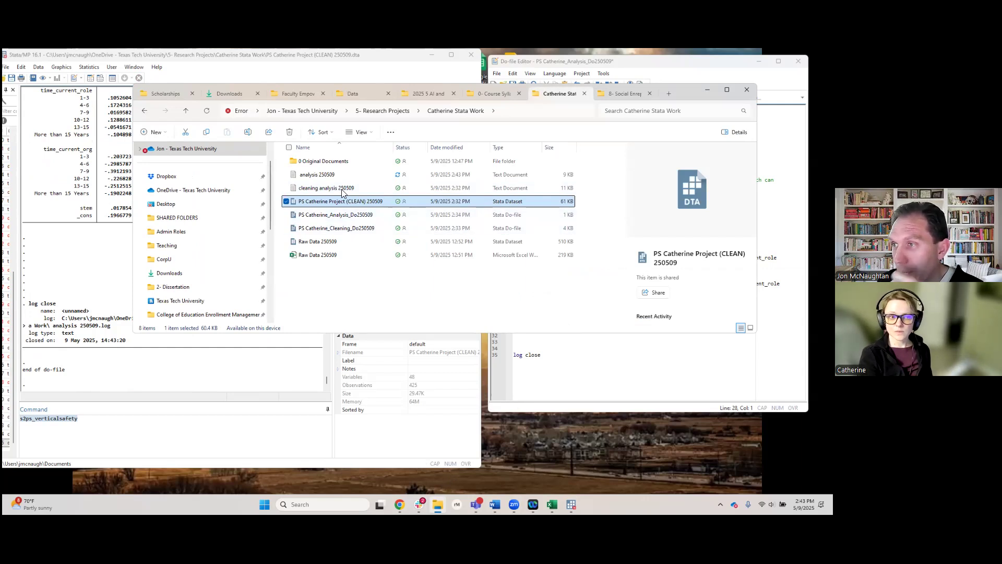
pyautogui.click(320, 176)
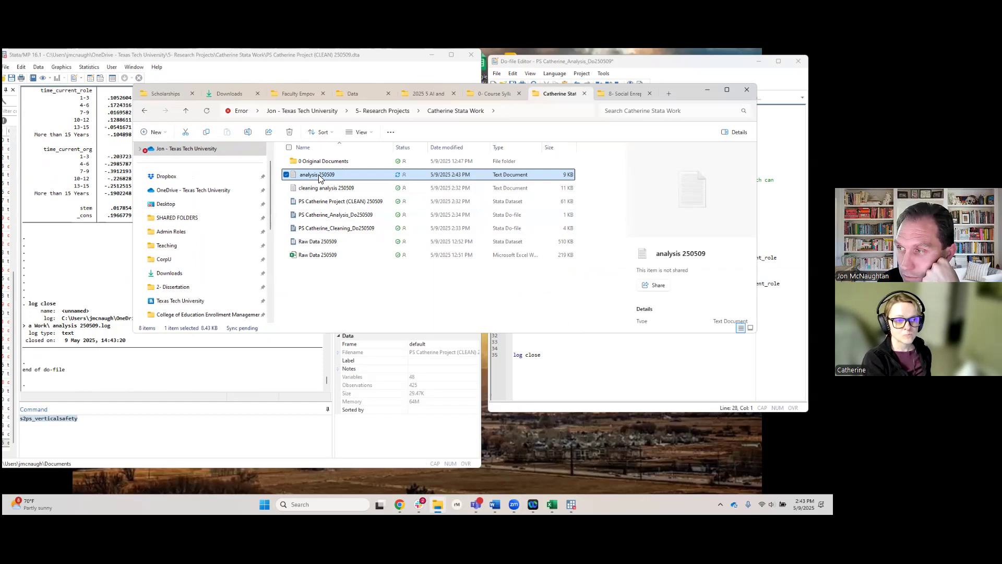
pyautogui.doubleClick(320, 177)
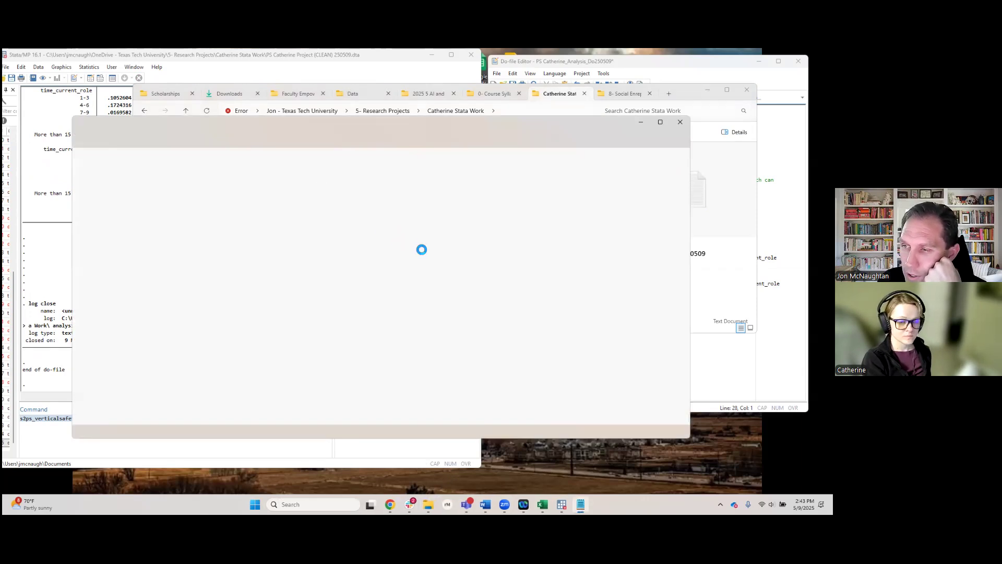
pyautogui.scroll(-20, 360, 327)
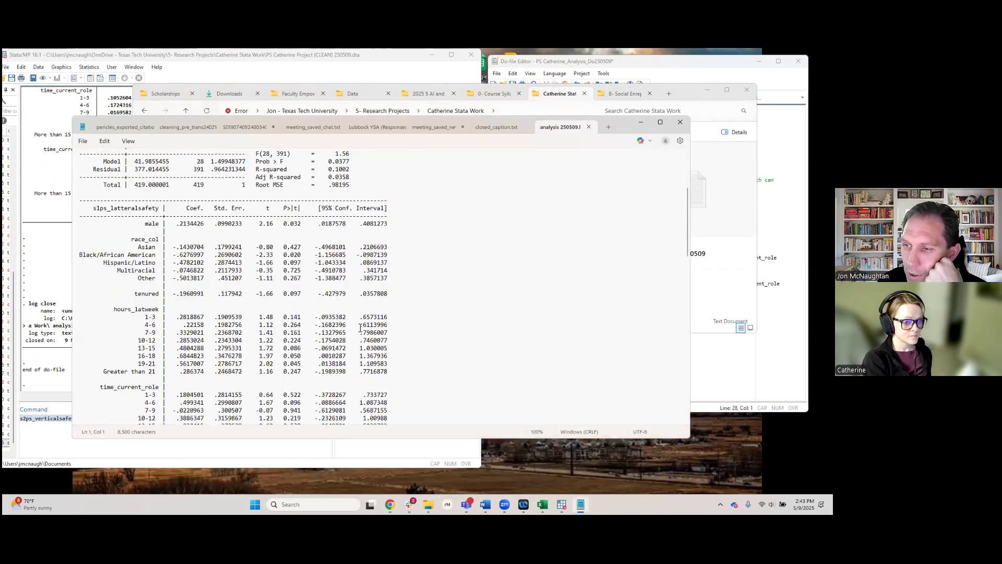
pyautogui.scroll(-7, 360, 328)
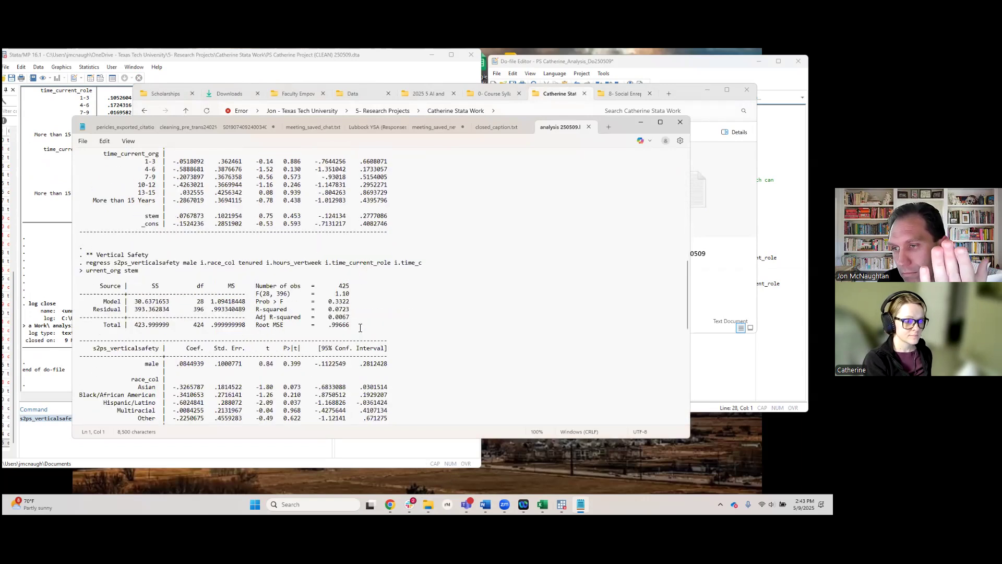
pyautogui.scroll(-12, 360, 328)
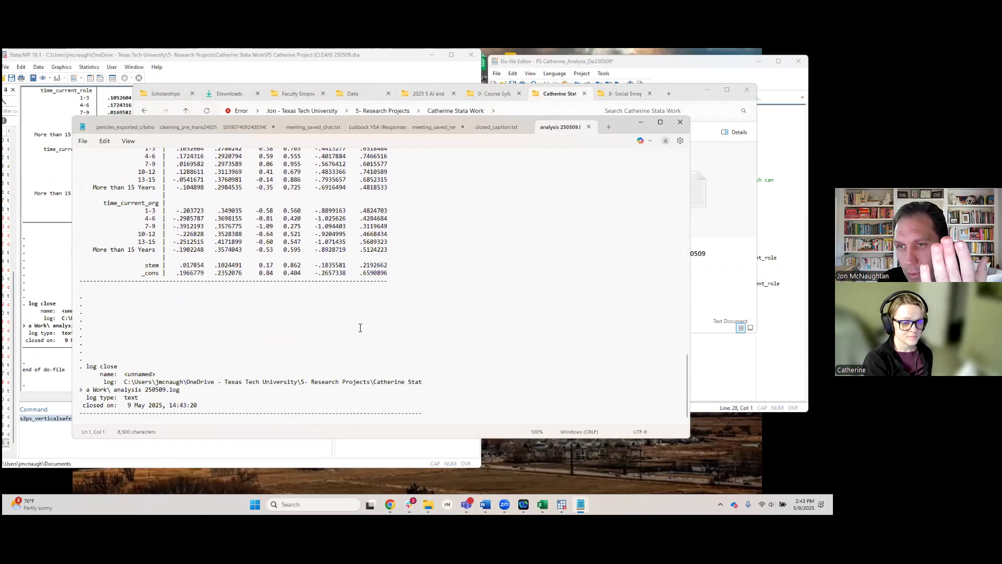
pyautogui.scroll(3, 360, 328)
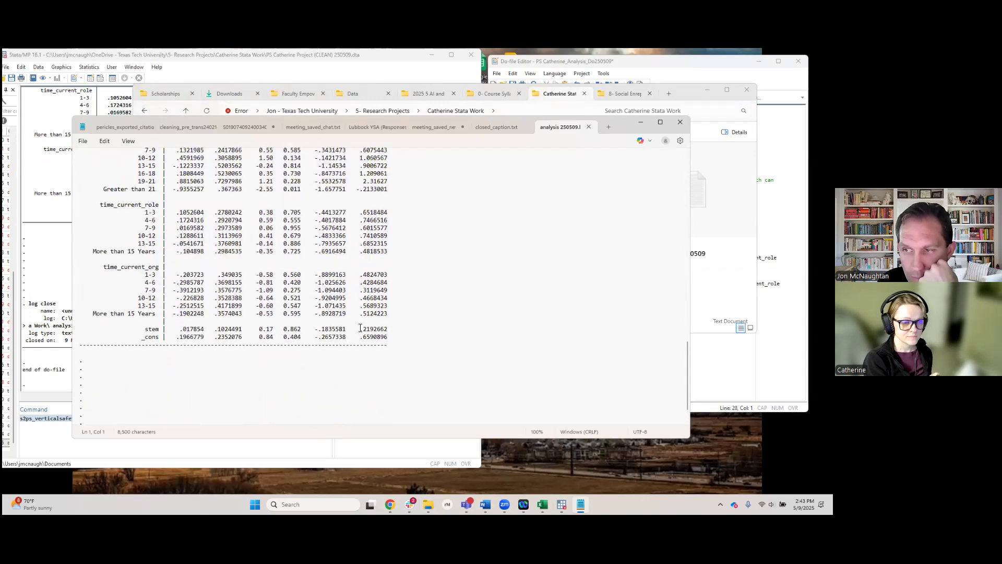
pyautogui.scroll(2, 361, 328)
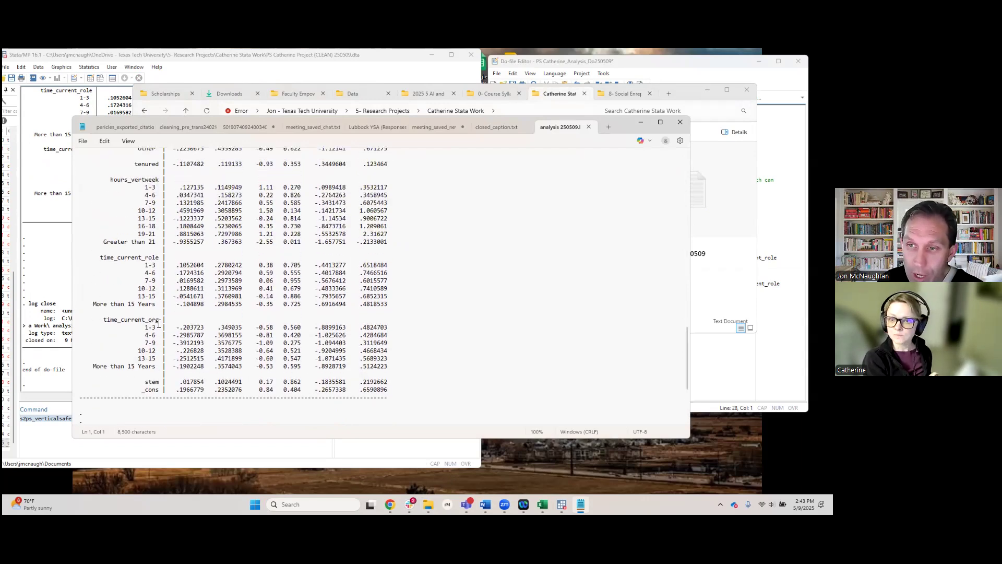
pyautogui.click(159, 322)
pyautogui.write('(R')
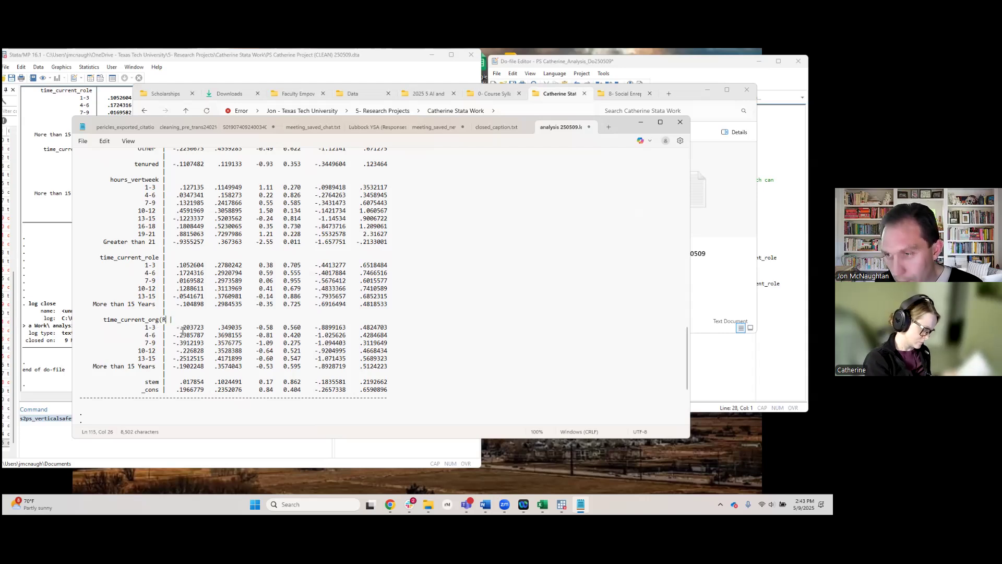
pyautogui.press('BackSpace')
pyautogui.press('BackSpace')
pyautogui.press('BackSpace')
pyautogui.press('BackSpace')
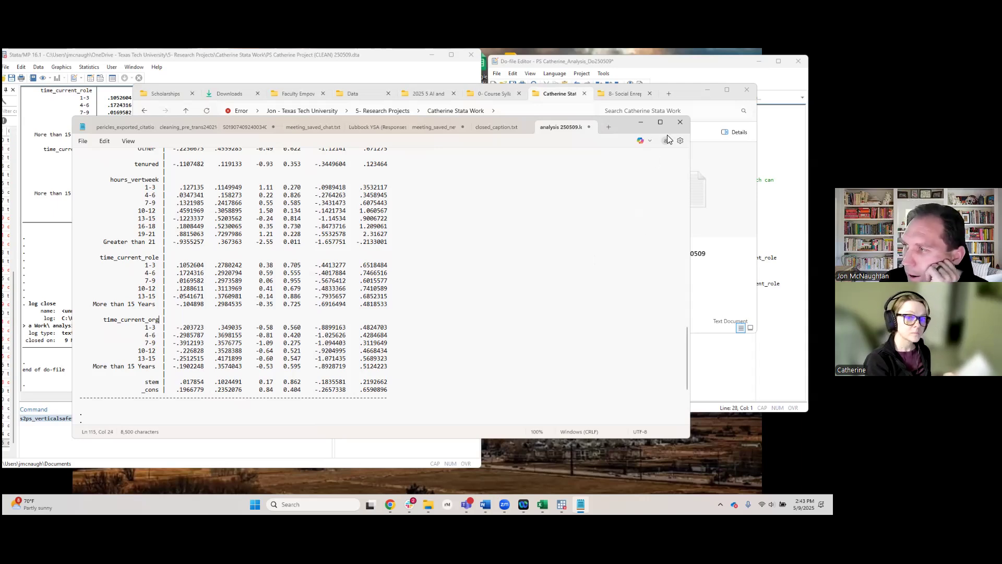
# Close the analysis log file and save the analysis do-file
pyautogui.click(680, 122)
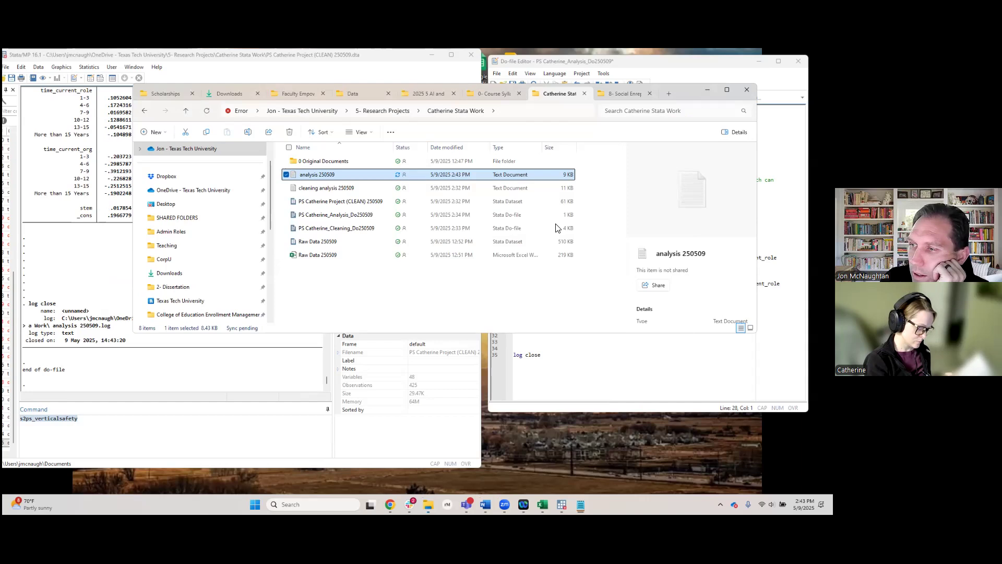
pyautogui.click(580, 80)
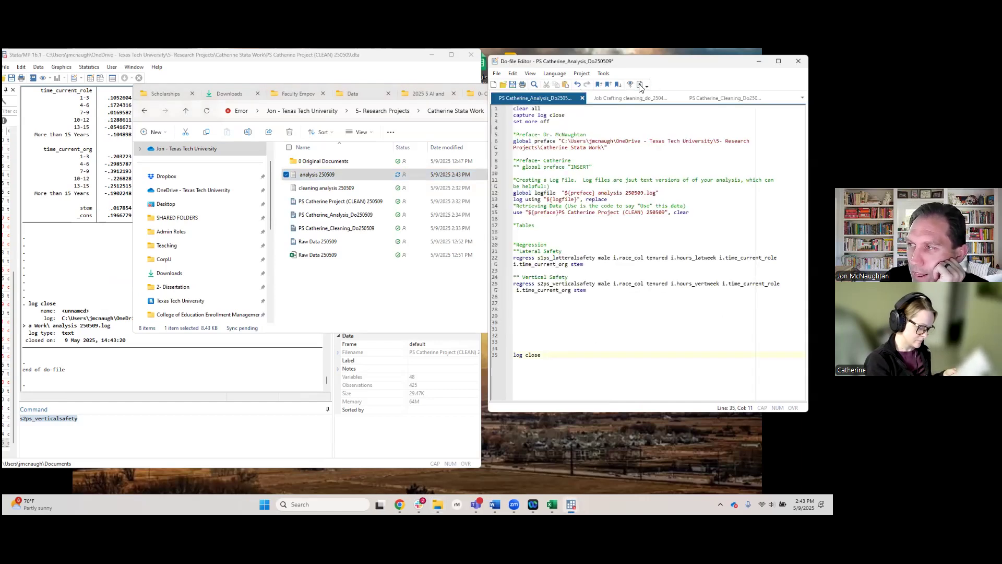
pyautogui.click(513, 85)
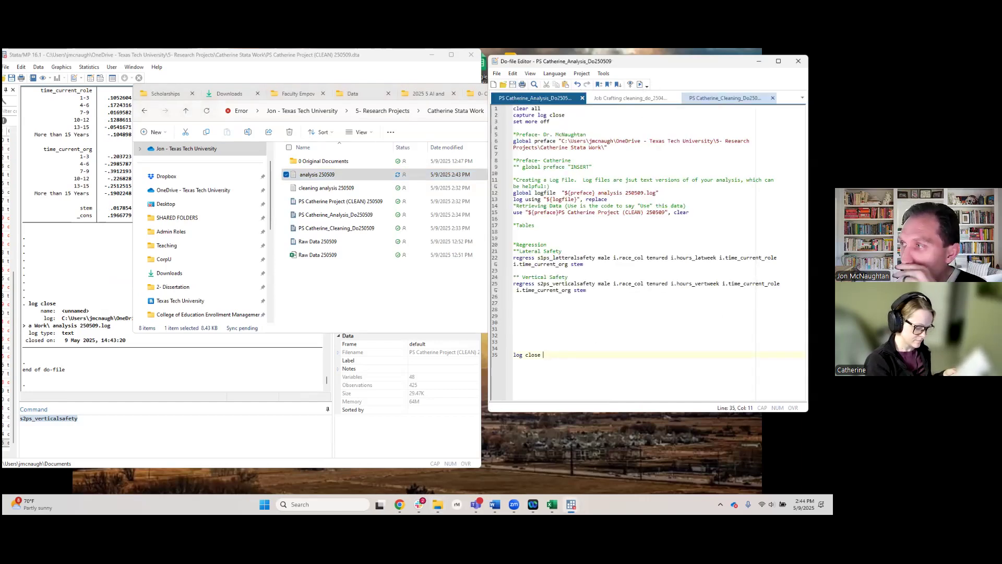
# Examine the cleaning do-file's drop and rename sections and the coefficients of the latest Vertical Safety regression
pyautogui.click(725, 98)
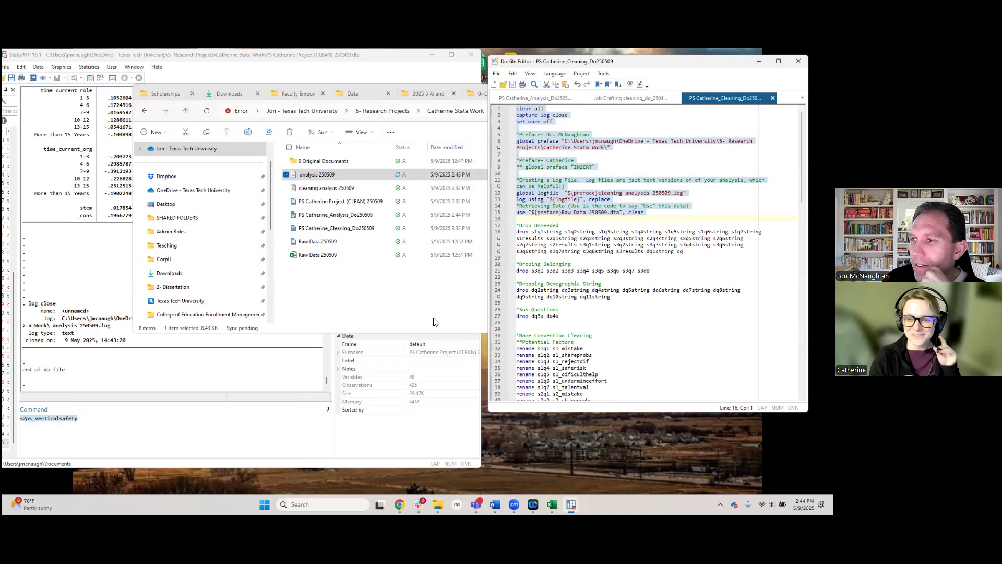
pyautogui.click(665, 336)
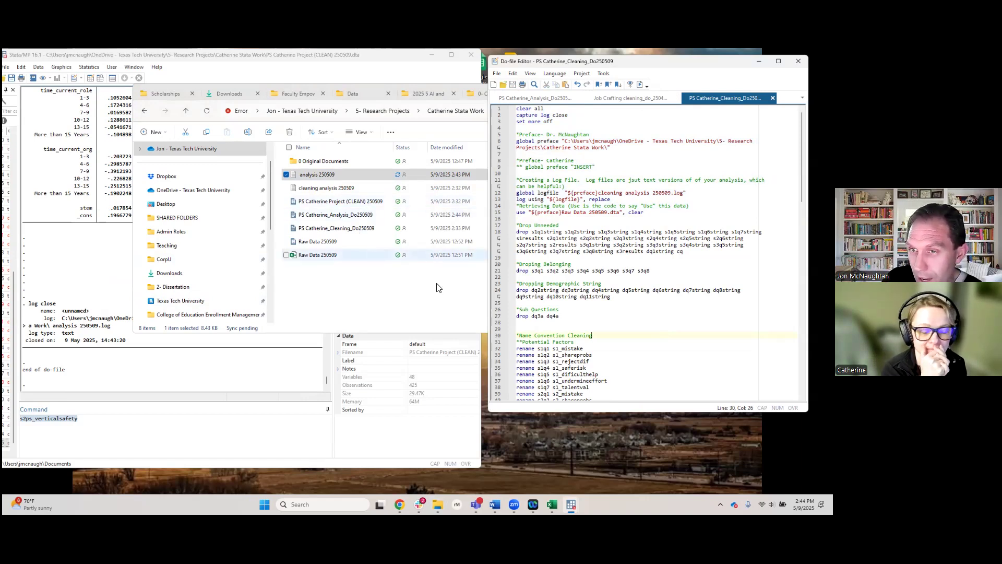
pyautogui.scroll(-7, 621, 328)
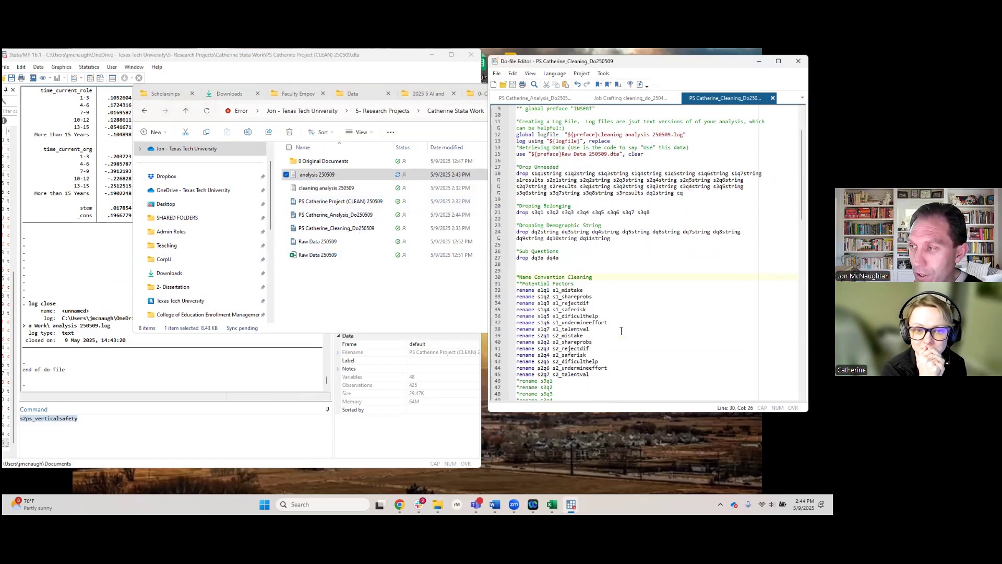
pyautogui.click(112, 215)
pyautogui.scroll(5, 156, 212)
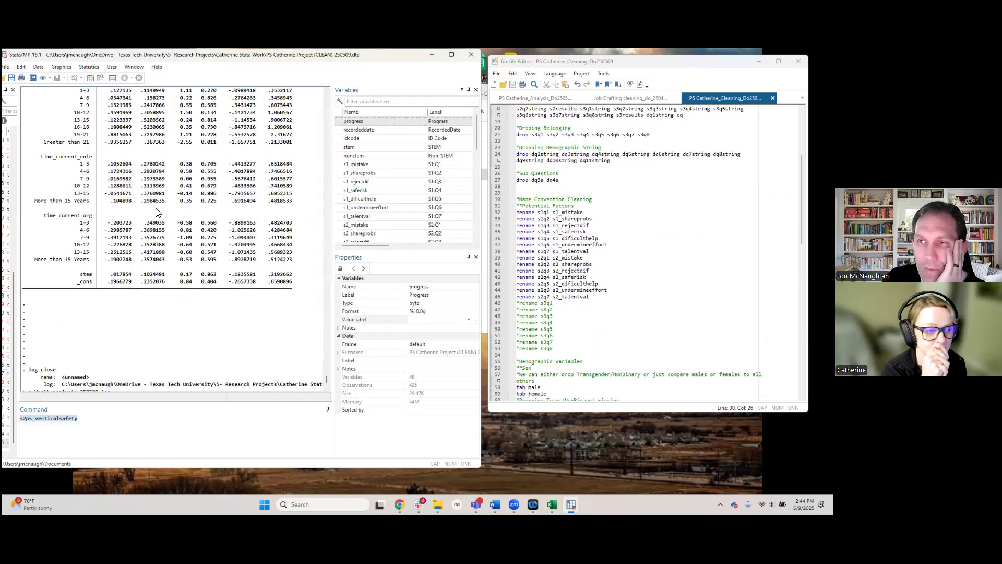
pyautogui.scroll(3, 145, 203)
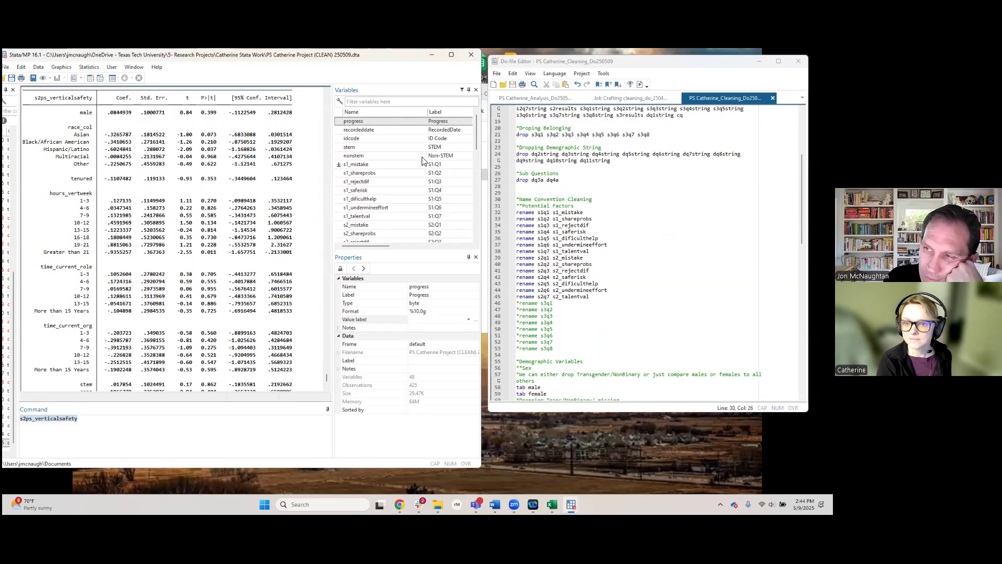
# Close the cleaning do-file and the analysis do-file
pyautogui.click(647, 219)
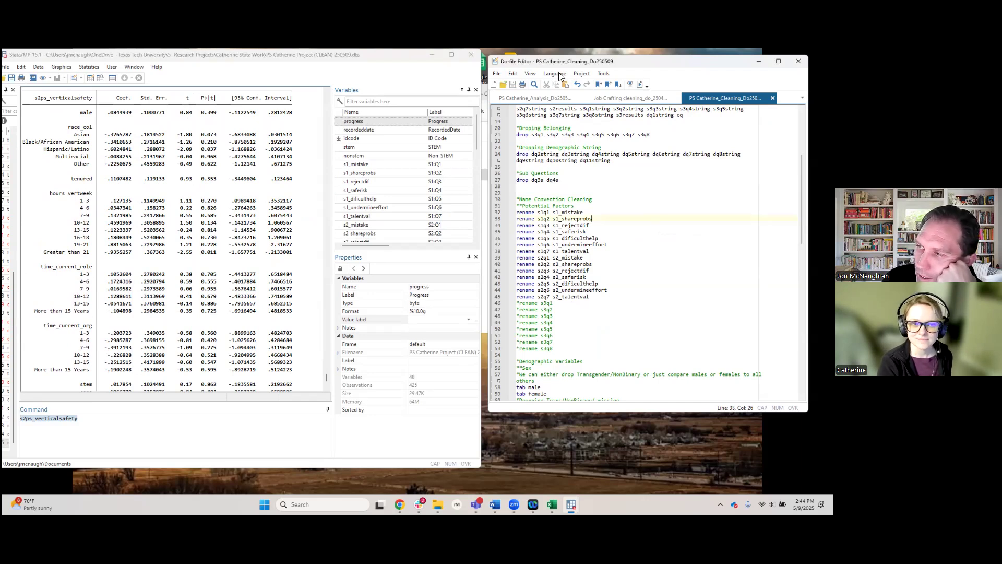
pyautogui.click(535, 98)
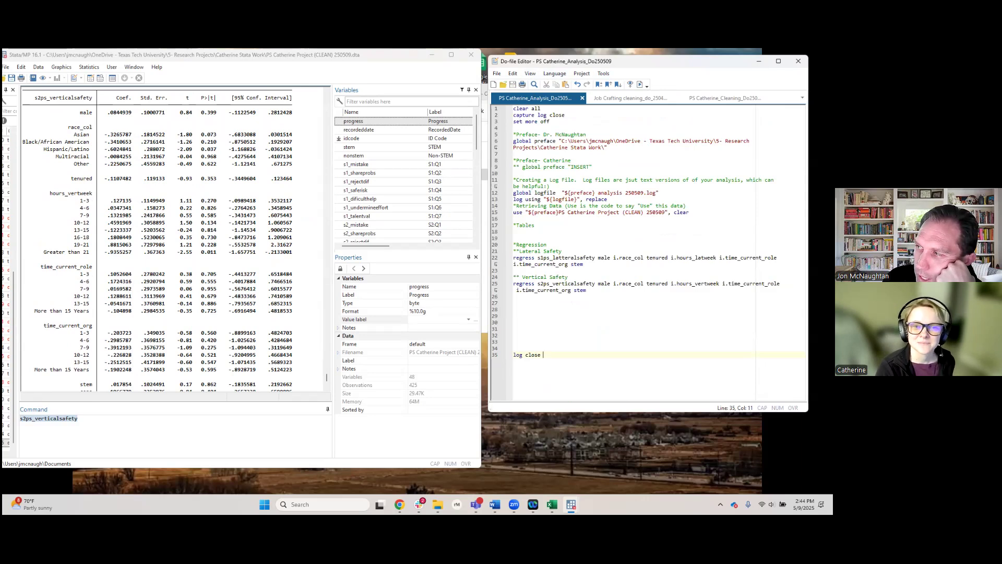
pyautogui.click(724, 98)
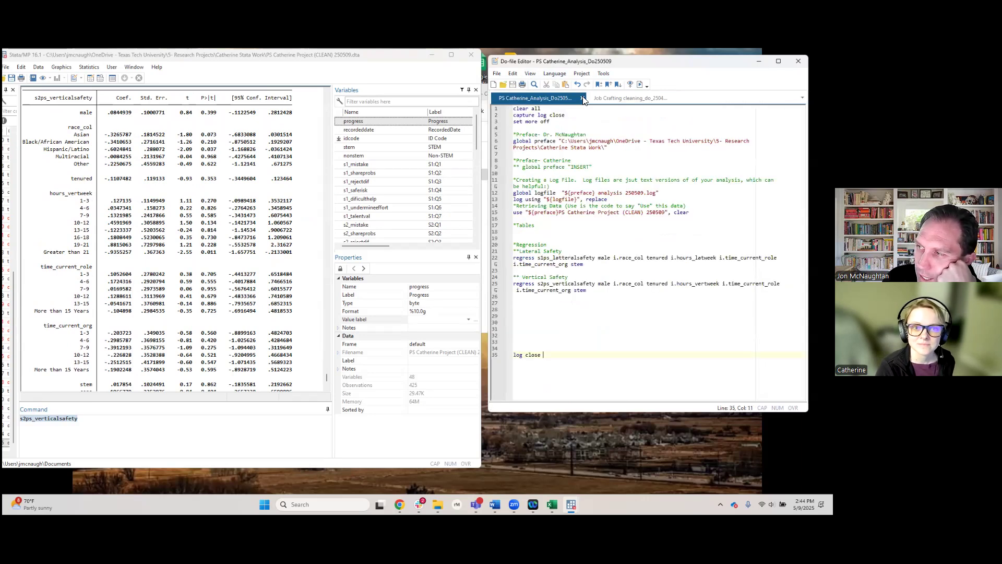
pyautogui.click(582, 98)
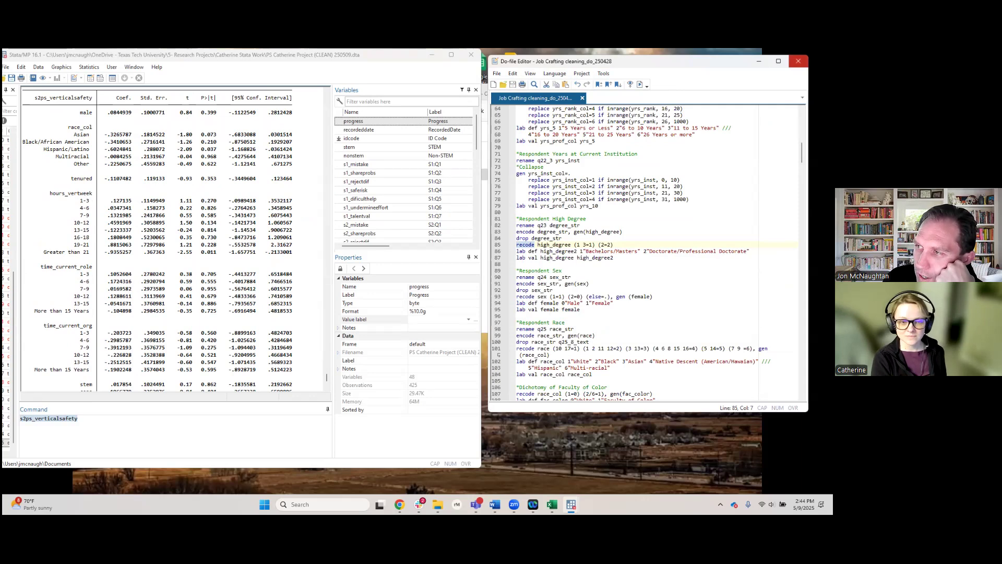